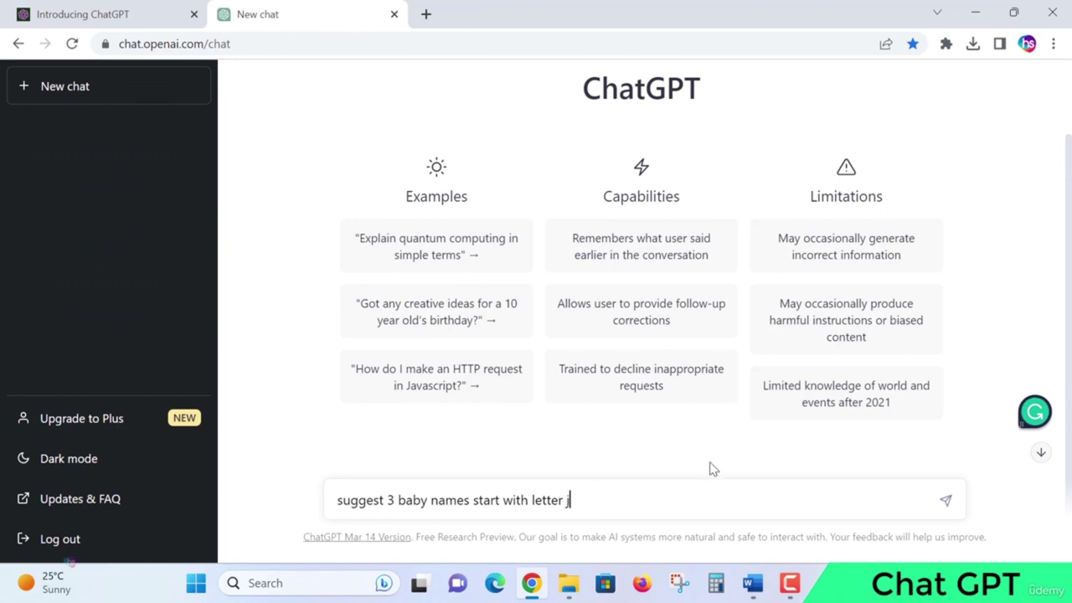
Send the prompt "suggest 3 baby names start with letter j".
{"action": "left_click", "coordinate": [945, 501]}
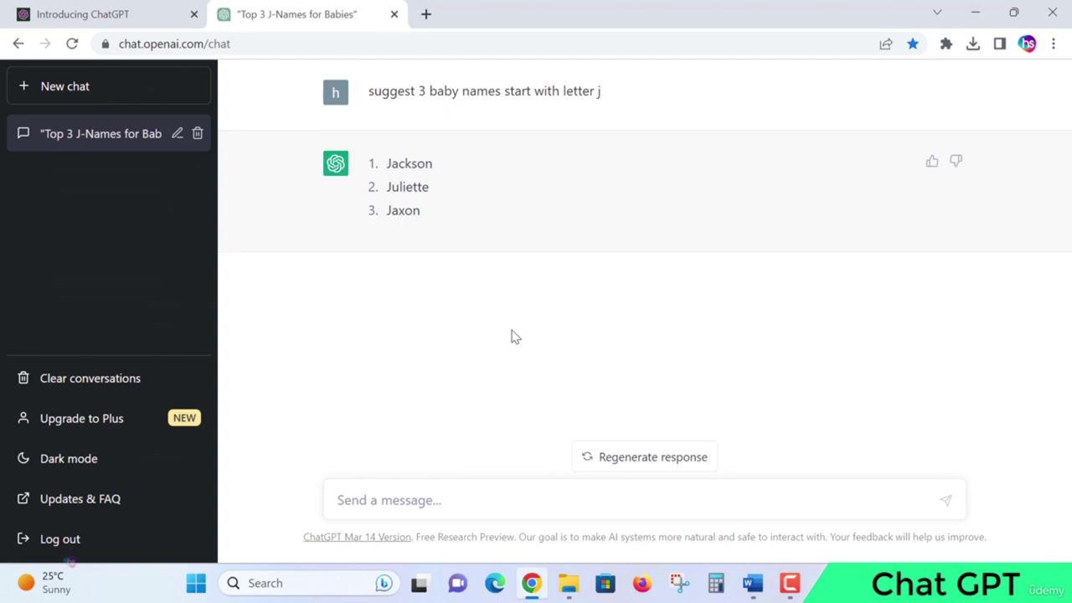
Draft the follow-up message "suggest ice cream shop name" without sending it.
{"action": "left_click", "coordinate": [447, 500]}
{"action": "type", "text": "ice"}
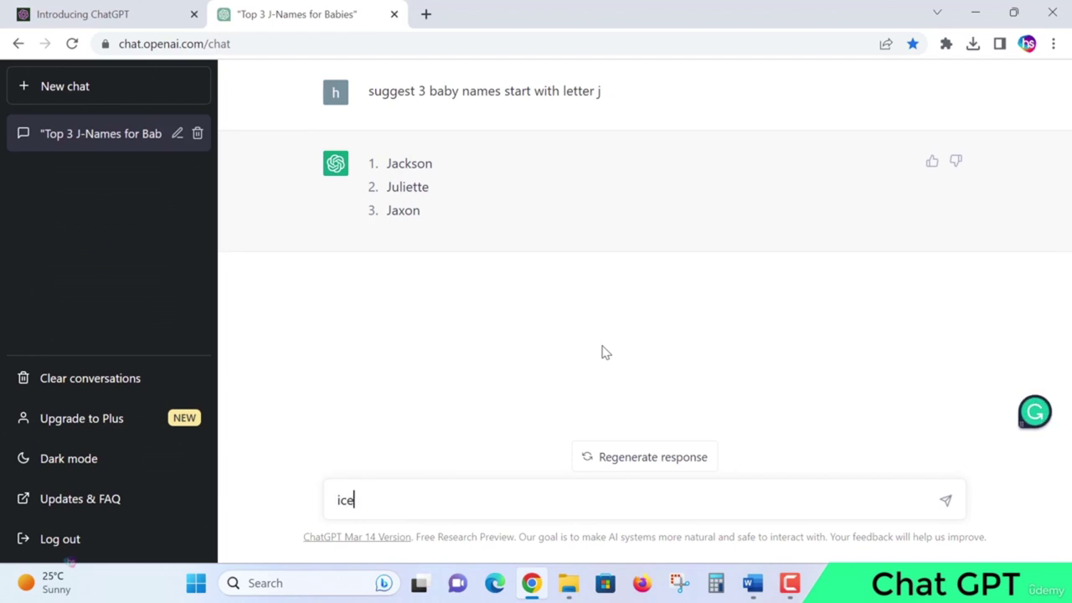
{"action": "type", "text": " cream sh"}
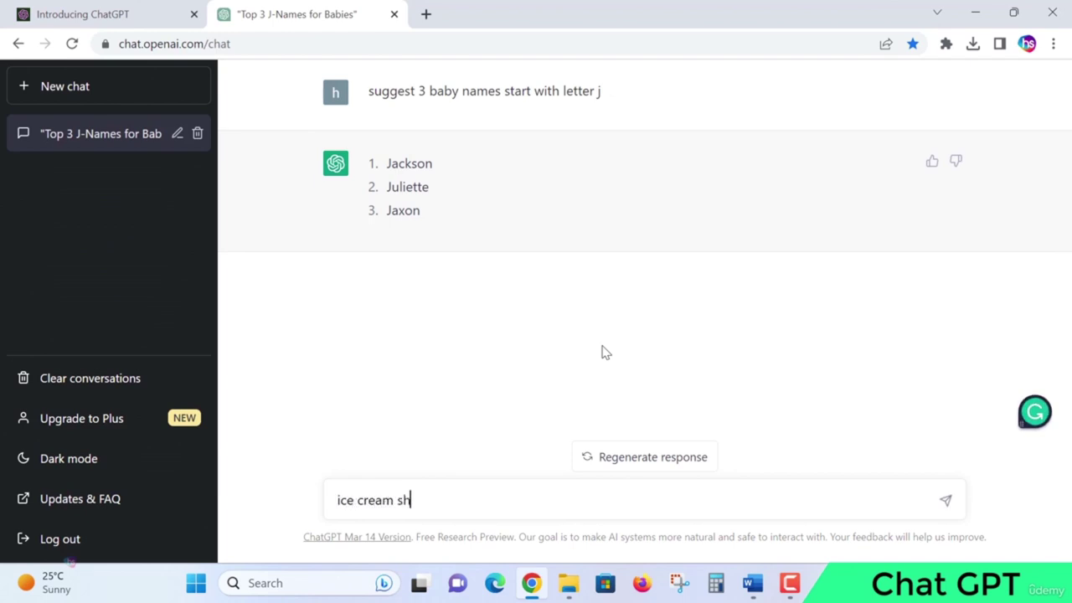
{"action": "type", "text": "op name"}
{"action": "key", "text": "Left"}
{"action": "key", "text": "Left"}
{"action": "key", "text": "Left"}
{"action": "key", "text": "Left"}
{"action": "key", "text": "Left"}
{"action": "key", "text": "Left"}
{"action": "key", "text": "Left"}
{"action": "key", "text": "Left"}
{"action": "key", "text": "Left"}
{"action": "key", "text": "Left"}
{"action": "key", "text": "Left"}
{"action": "key", "text": "Left"}
{"action": "key", "text": "Left"}
{"action": "key", "text": "Left"}
{"action": "key", "text": "Left"}
{"action": "key", "text": "Left"}
{"action": "key", "text": "Left"}
{"action": "key", "text": "Left"}
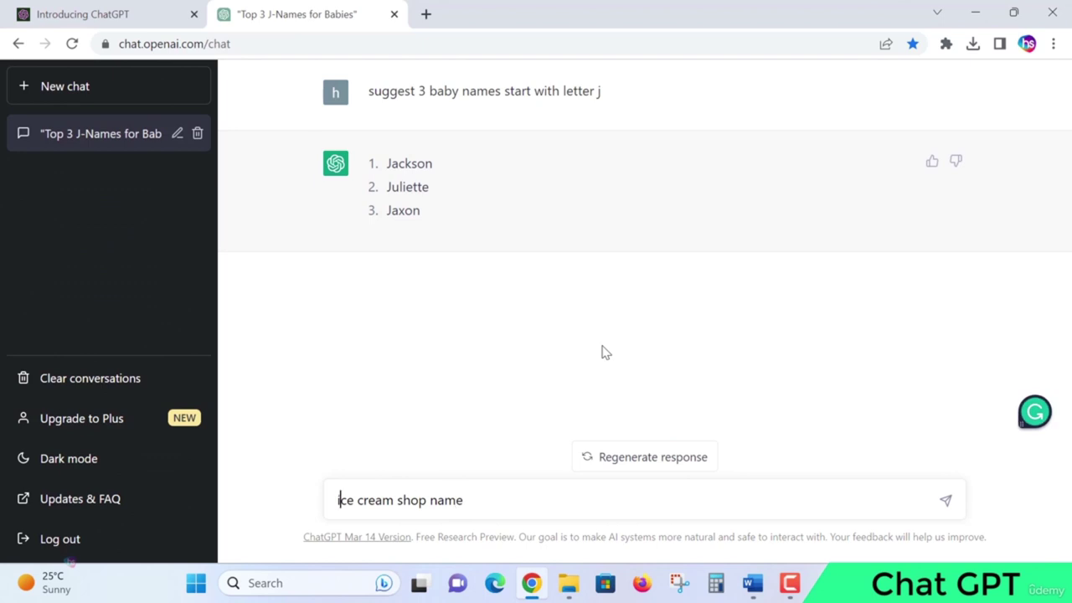
{"action": "type", "text": "suggest a"}
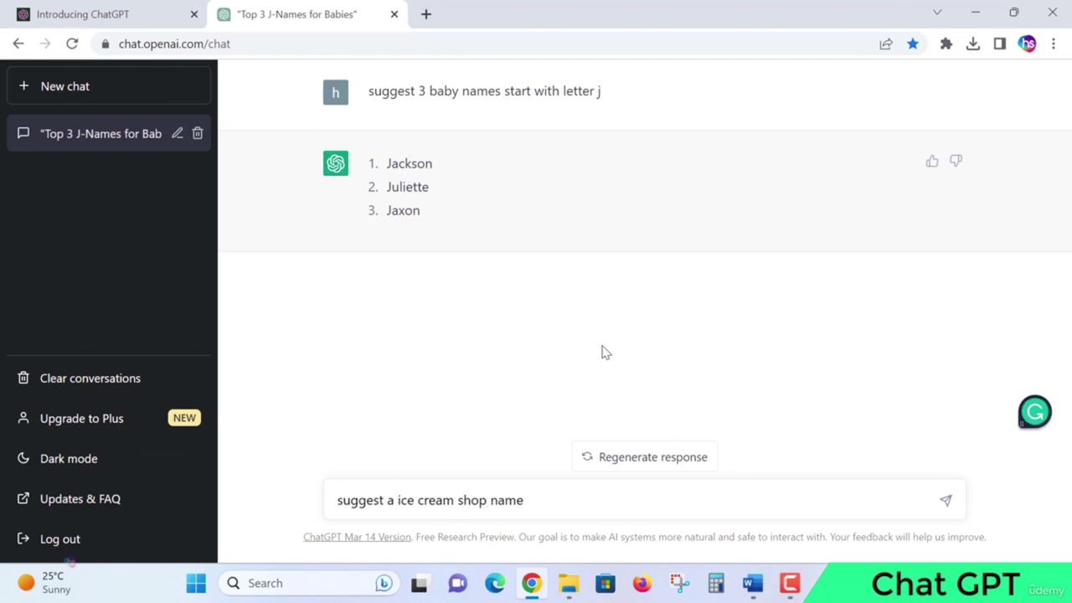
{"action": "key", "text": "BackSpace"}
{"action": "key", "text": "BackSpace"}
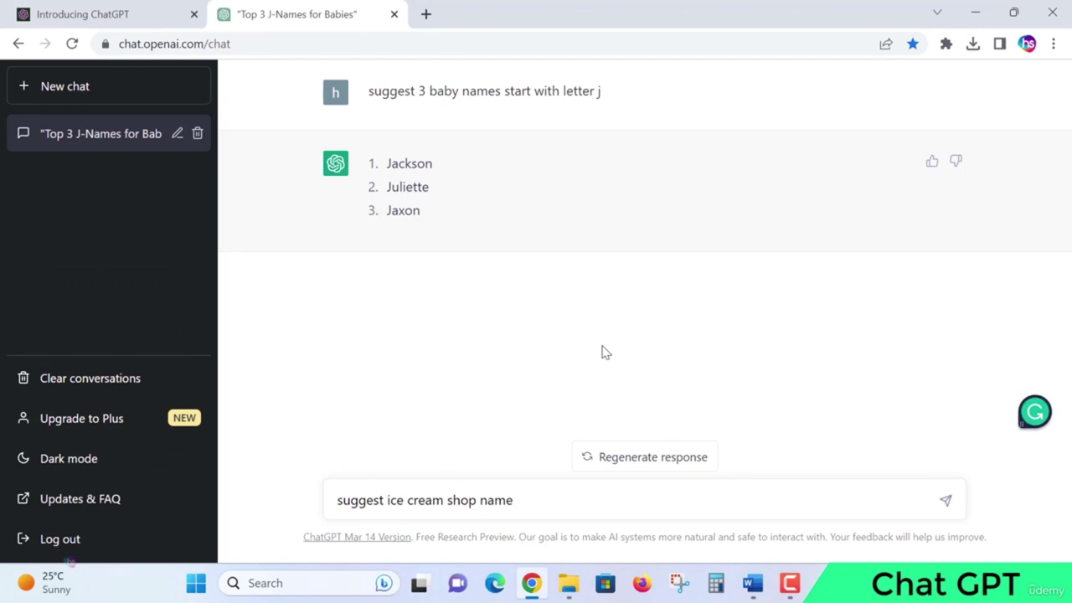
Reword the drafted message to "suggest a name for an ice cream shop" and send it.
{"action": "key", "text": "Right"}
{"action": "key", "text": "Right"}
{"action": "key", "text": "Right"}
{"action": "key", "text": "Right"}
{"action": "key", "text": "Right"}
{"action": "key", "text": "Right"}
{"action": "key", "text": "Right"}
{"action": "key", "text": "Right"}
{"action": "key", "text": "Right"}
{"action": "key", "text": "Right"}
{"action": "key", "text": "Right"}
{"action": "key", "text": "Right"}
{"action": "key", "text": "Right"}
{"action": "key", "text": "Right"}
{"action": "key", "text": "Right"}
{"action": "key", "text": "Right"}
{"action": "key", "text": "Right"}
{"action": "key", "text": "Right"}
{"action": "key", "text": "Right"}
{"action": "key", "text": "BackSpace"}
{"action": "key", "text": "BackSpace"}
{"action": "key", "text": "BackSpace"}
{"action": "key", "text": "BackSpace"}
{"action": "key", "text": "BackSpace"}
{"action": "key", "text": "Left"}
{"action": "key", "text": "Left"}
{"action": "key", "text": "Left"}
{"action": "key", "text": "Left"}
{"action": "key", "text": "Left"}
{"action": "key", "text": "Left"}
{"action": "key", "text": "Left"}
{"action": "key", "text": "Left"}
{"action": "key", "text": "Left"}
{"action": "key", "text": "Left"}
{"action": "key", "text": "Left"}
{"action": "key", "text": "Left"}
{"action": "key", "text": "Left"}
{"action": "key", "text": "Left"}
{"action": "type", "text": "a nme"}
{"action": "key", "text": "BackSpace"}
{"action": "key", "text": "BackSpace"}
{"action": "type", "text": "ame"}
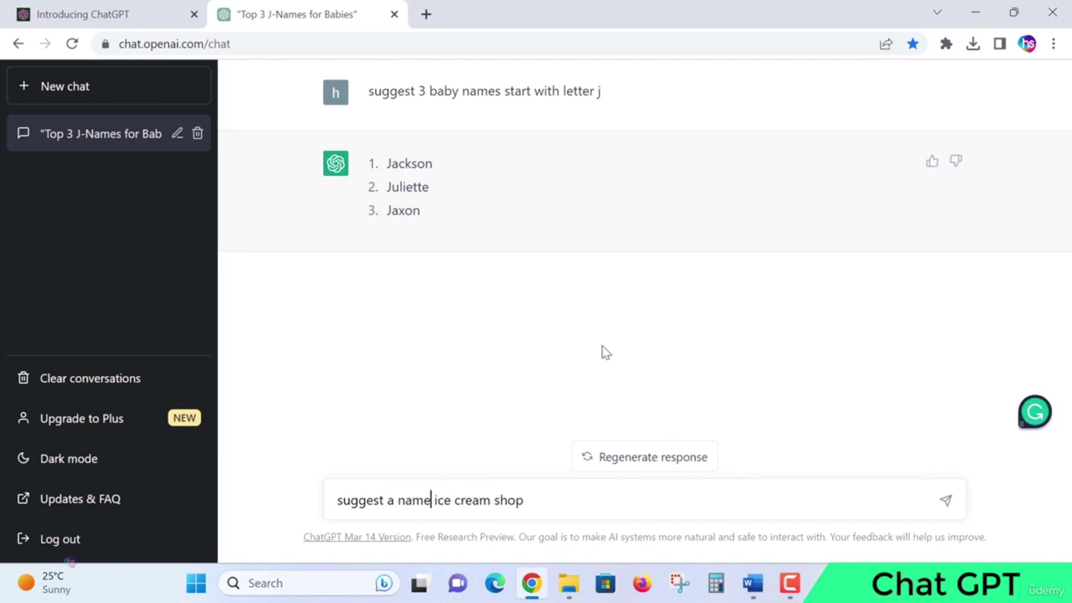
{"action": "type", "text": " for an"}
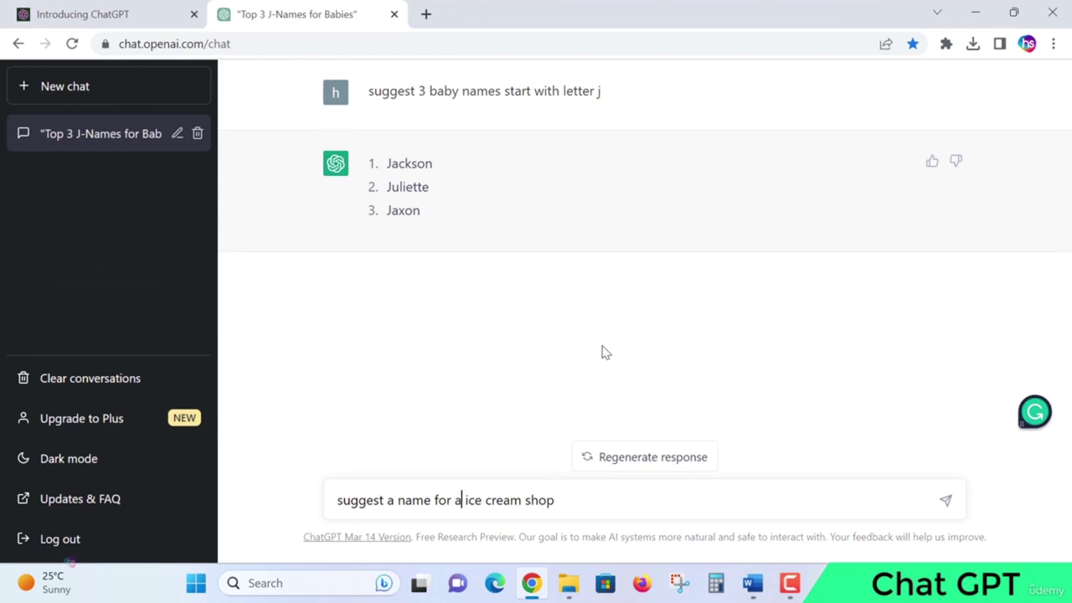
{"action": "left_click", "coordinate": [945, 501]}
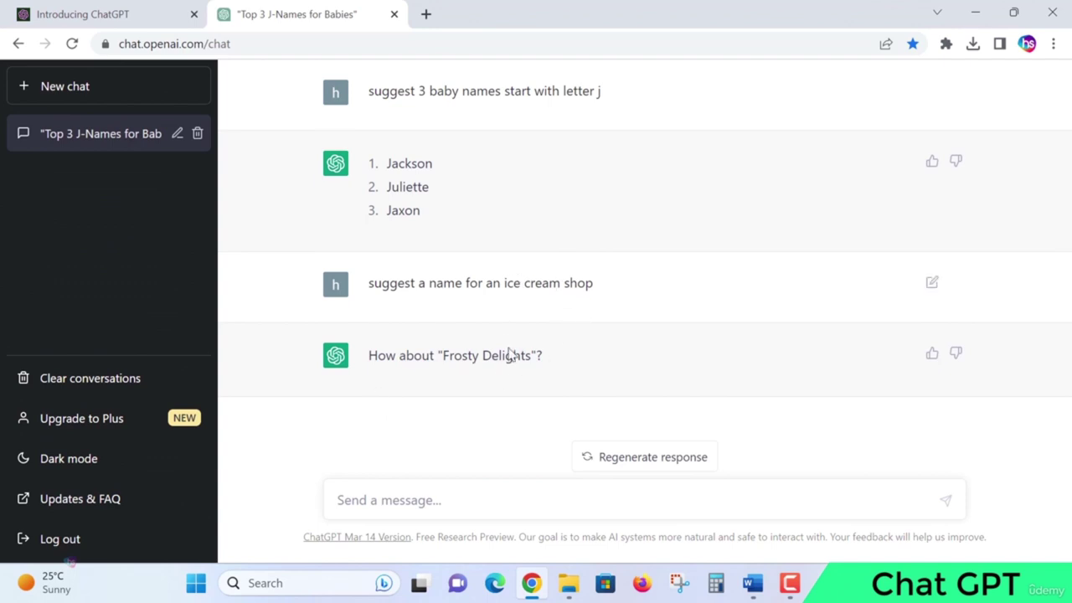
Ask for a slogan for the suggested shop name with the message "tagline for this".
{"action": "left_click", "coordinate": [487, 495]}
{"action": "type", "text": "tag"}
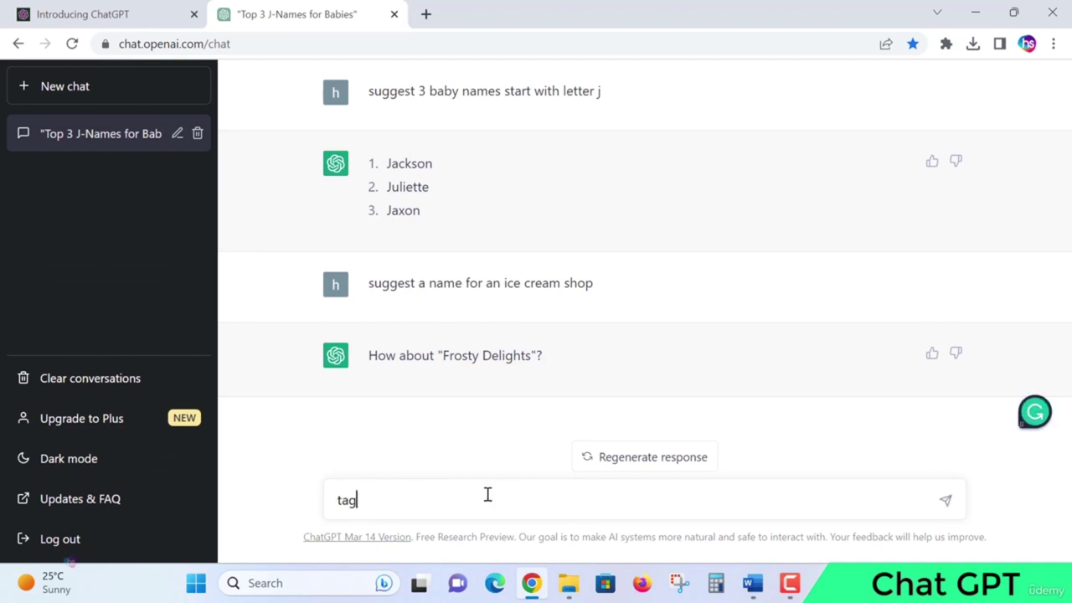
{"action": "type", "text": "line for this"}
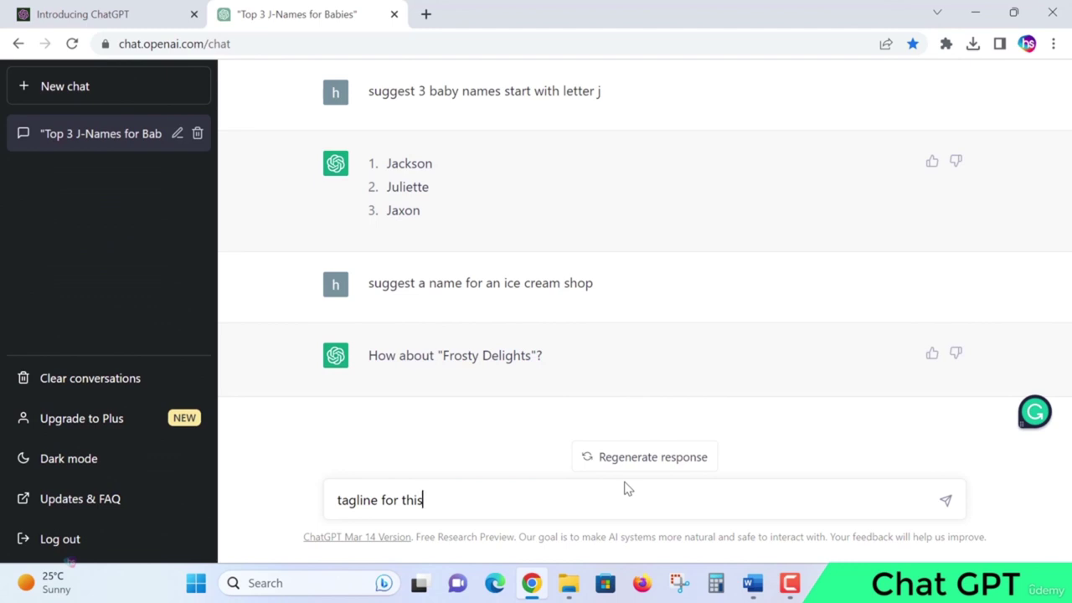
{"action": "left_click", "coordinate": [947, 503]}
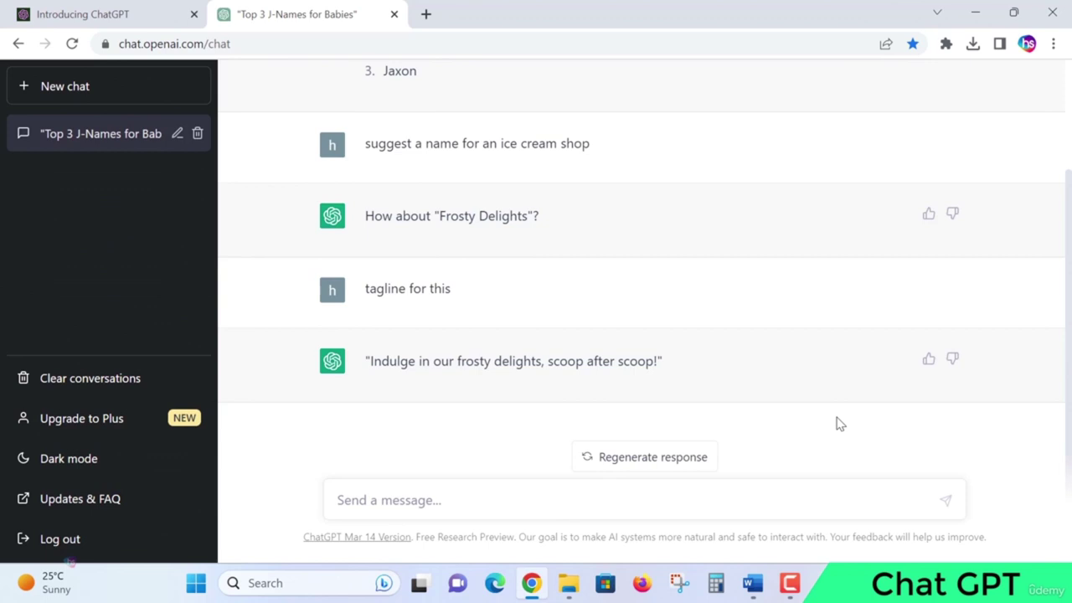
Ask for a sales idea with the message "suggest any sale plan for this shop".
{"action": "left_click", "coordinate": [571, 502]}
{"action": "type", "text": "suggest"}
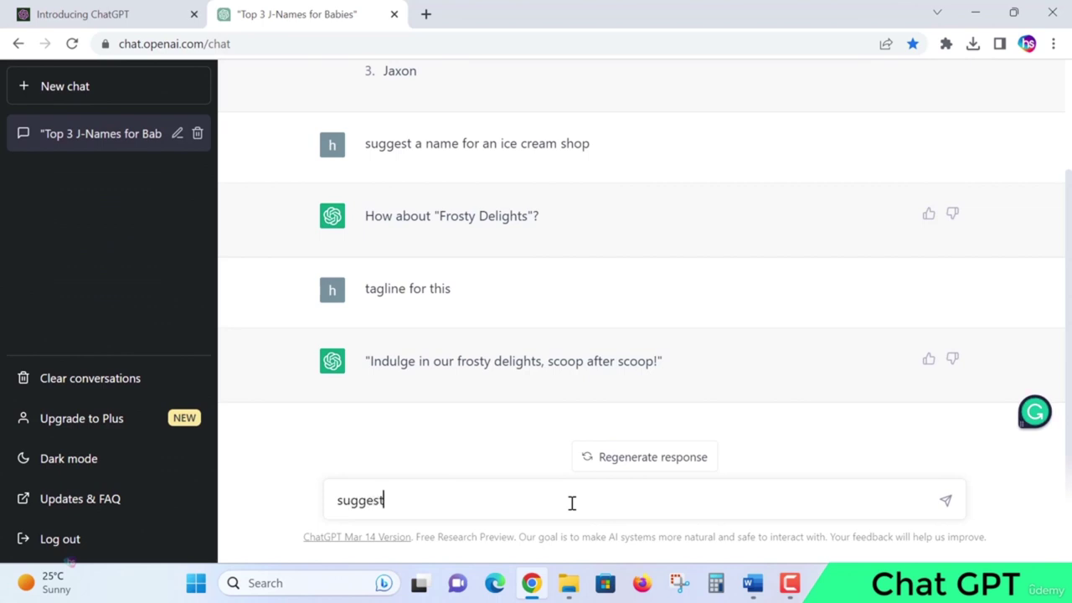
{"action": "type", "text": " any sale pl"}
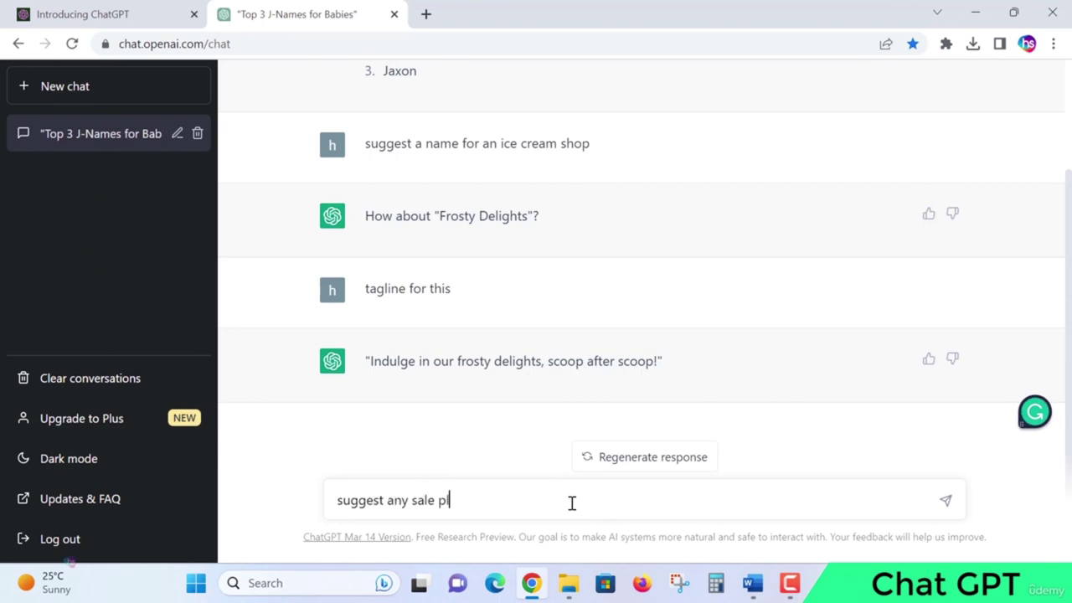
{"action": "type", "text": "an for this shop"}
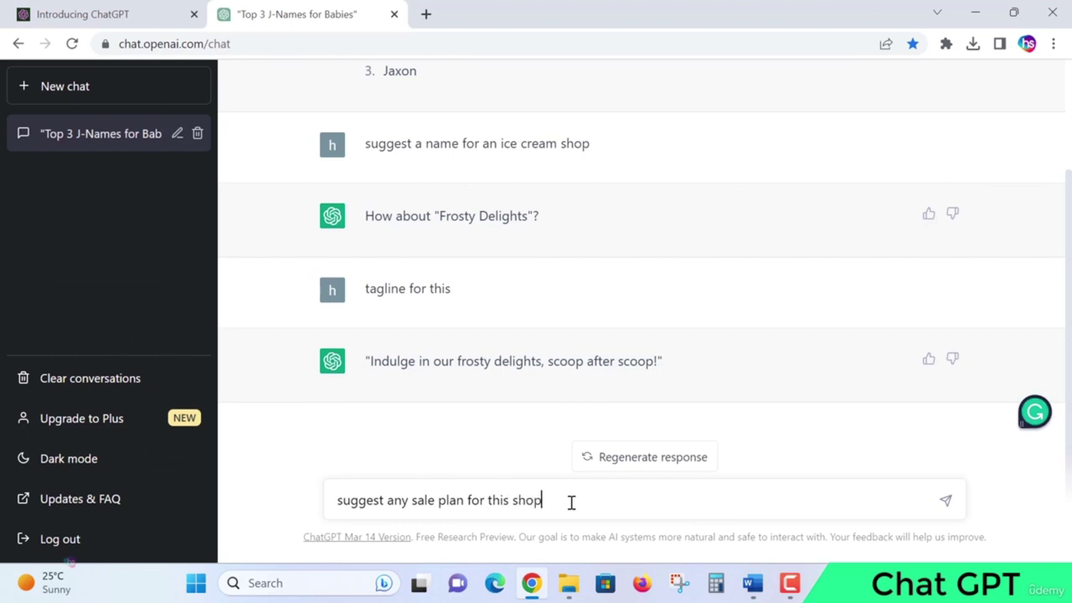
{"action": "left_click", "coordinate": [946, 500]}
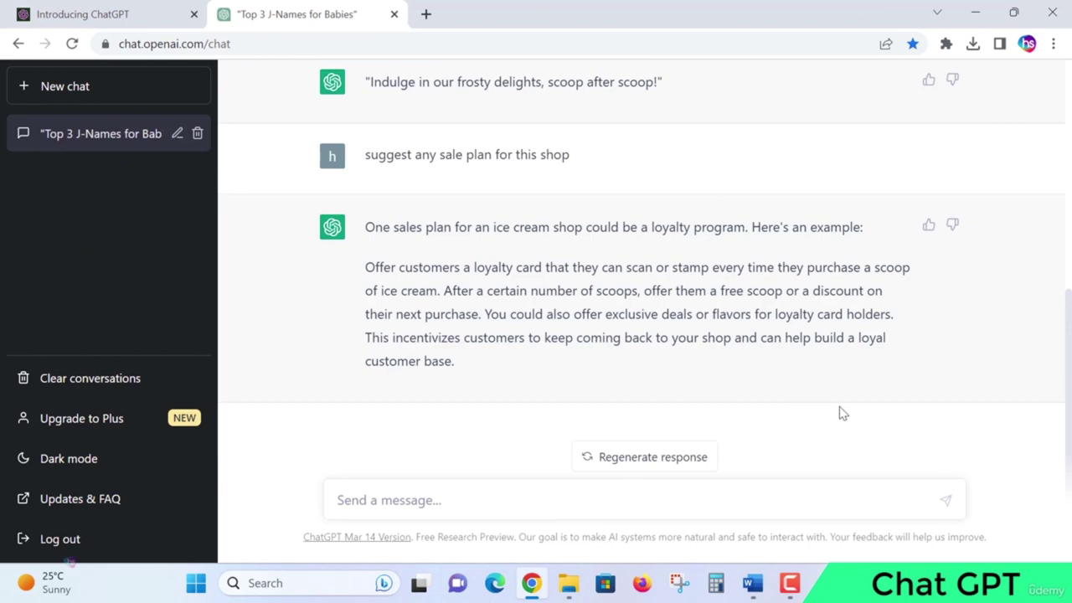
Send the question "how to learn python variables" in the same conversation.
{"action": "scroll", "coordinate": [843, 411], "scroll_direction": "up", "scroll_amount": 1}
{"action": "scroll", "coordinate": [834, 401], "scroll_direction": "down", "scroll_amount": 1}
{"action": "left_click", "coordinate": [474, 495]}
{"action": "type", "text": "how to le"}
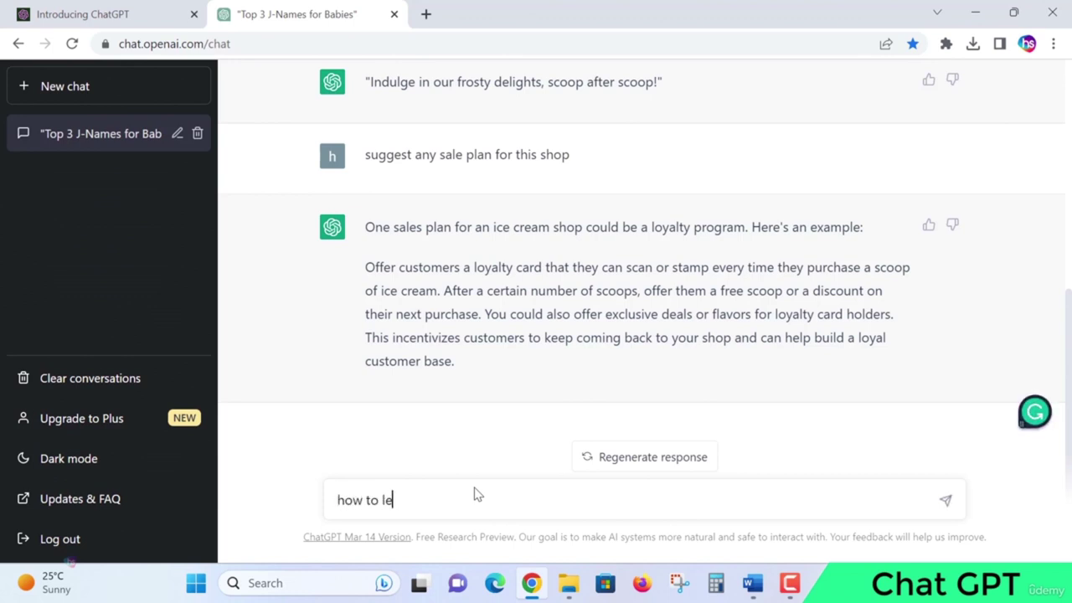
{"action": "type", "text": "arn pyth"}
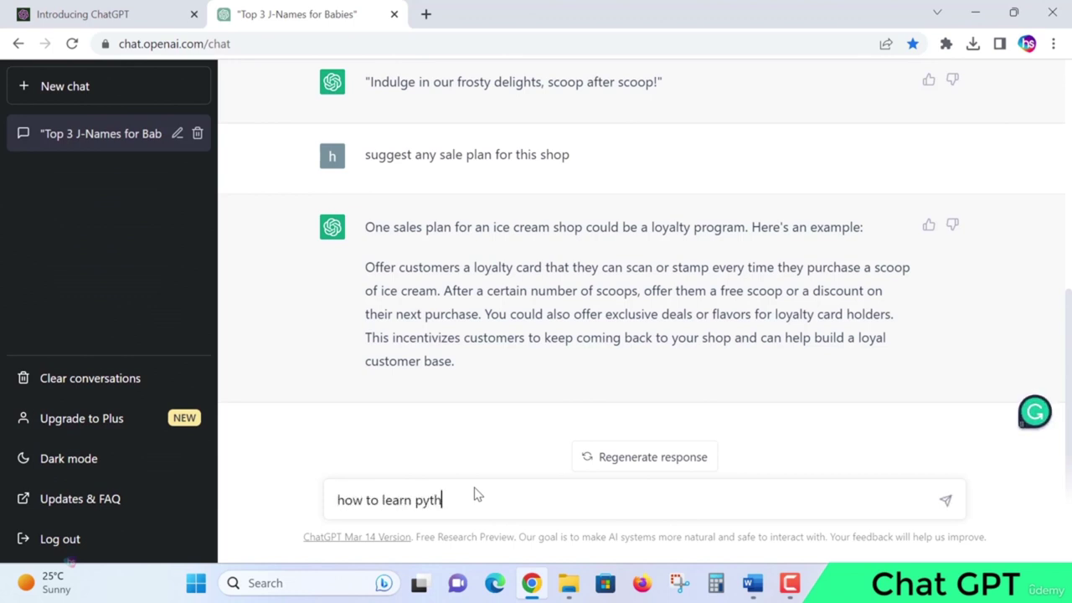
{"action": "type", "text": "on variables"}
{"action": "left_click", "coordinate": [946, 500]}
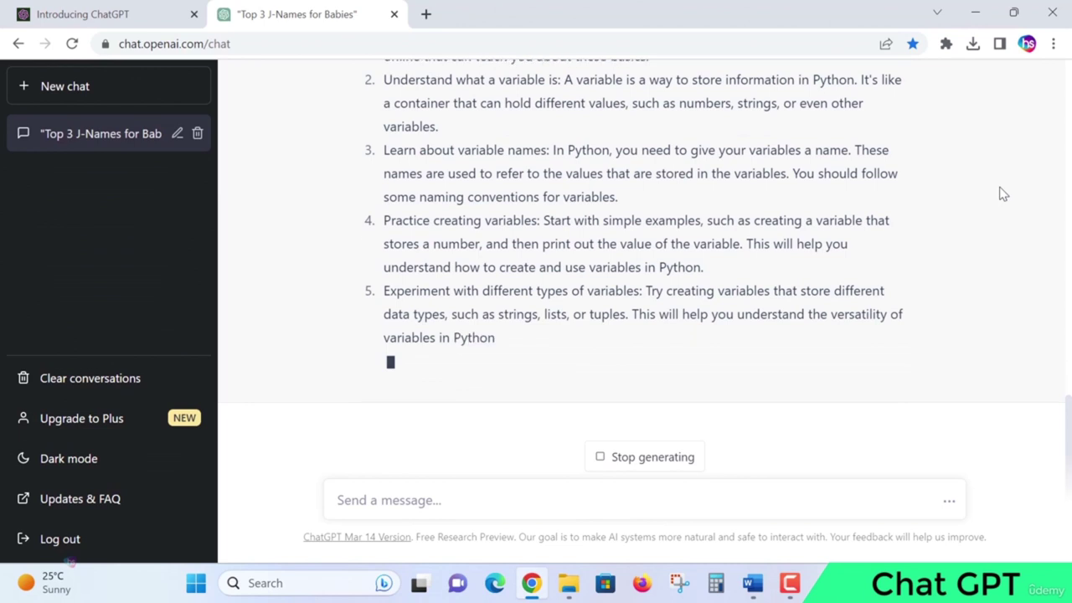
Examine the introduction and the first point, on starting with the basics, in the answer about Python variables.
{"action": "scroll", "coordinate": [1001, 194], "scroll_direction": "up", "scroll_amount": 2}
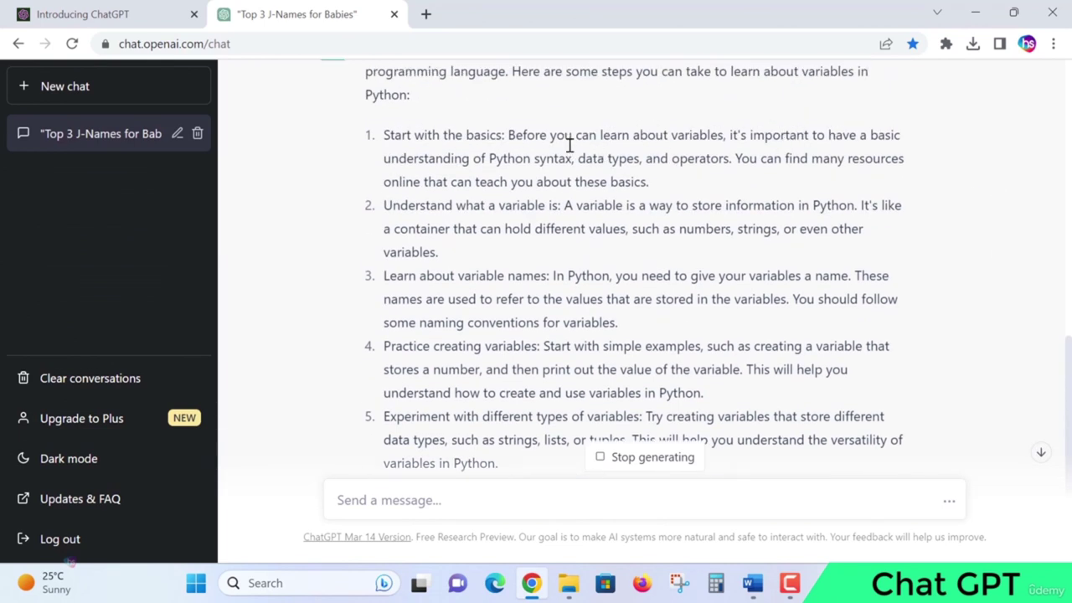
{"action": "scroll", "coordinate": [598, 149], "scroll_direction": "up", "scroll_amount": 1}
{"action": "left_click_drag", "start_coordinate": [439, 149], "coordinate": [770, 149]}
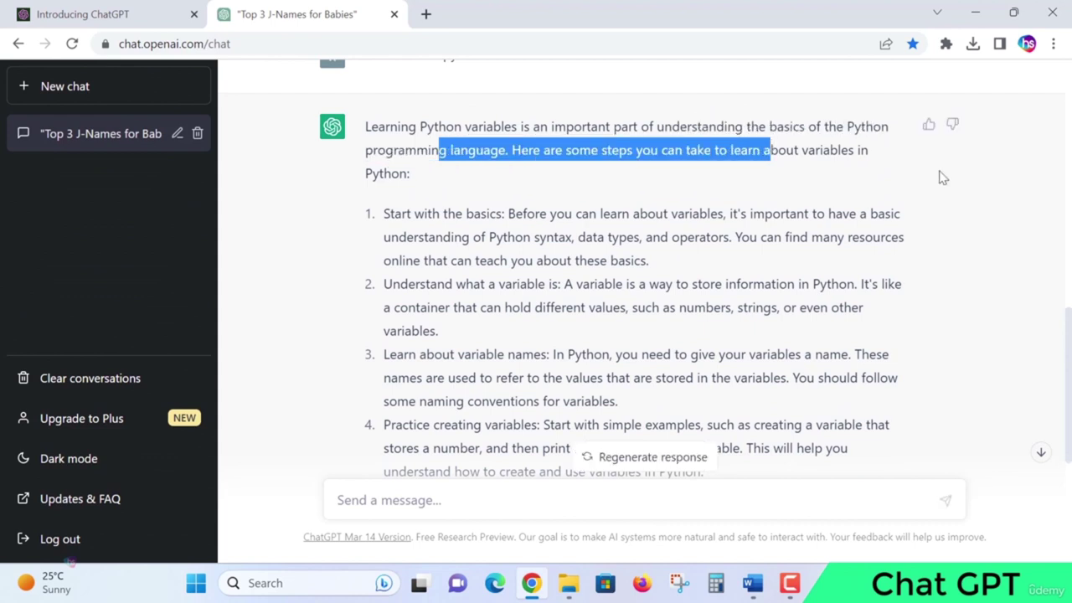
{"action": "scroll", "coordinate": [943, 177], "scroll_direction": "down", "scroll_amount": 1}
{"action": "left_click", "coordinate": [551, 129]}
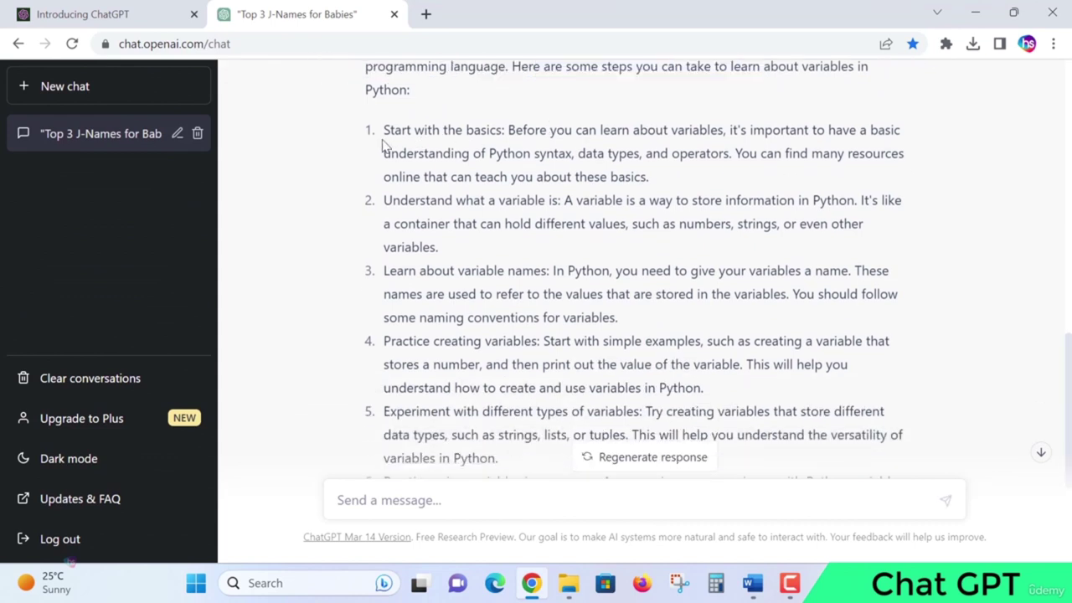
{"action": "left_click_drag", "start_coordinate": [383, 131], "coordinate": [506, 132]}
{"action": "left_click", "coordinate": [637, 129]}
{"action": "left_click_drag", "start_coordinate": [490, 154], "coordinate": [644, 154]}
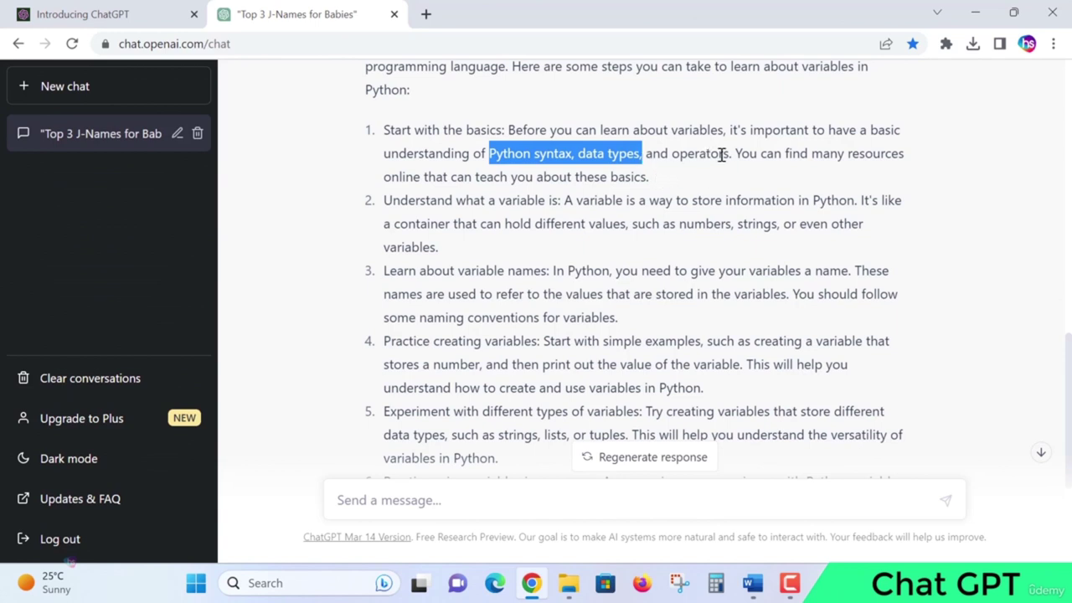
{"action": "left_click", "coordinate": [692, 154]}
{"action": "left_click_drag", "start_coordinate": [597, 154], "coordinate": [730, 154]}
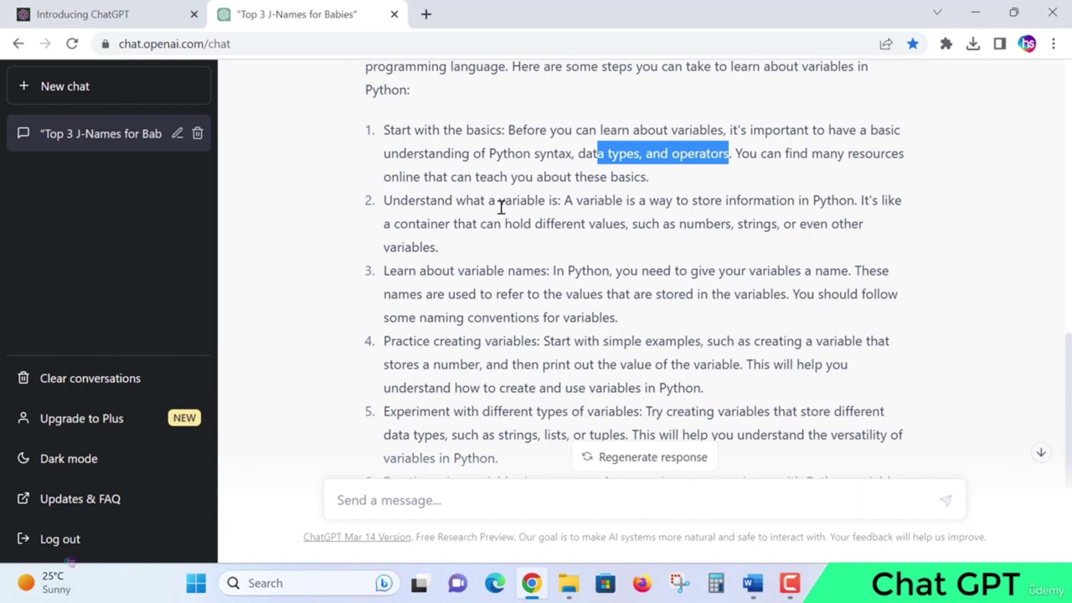
Read points 2 to 7 of the Python variables answer, then review the whole list once more.
{"action": "left_click_drag", "start_coordinate": [490, 202], "coordinate": [630, 207]}
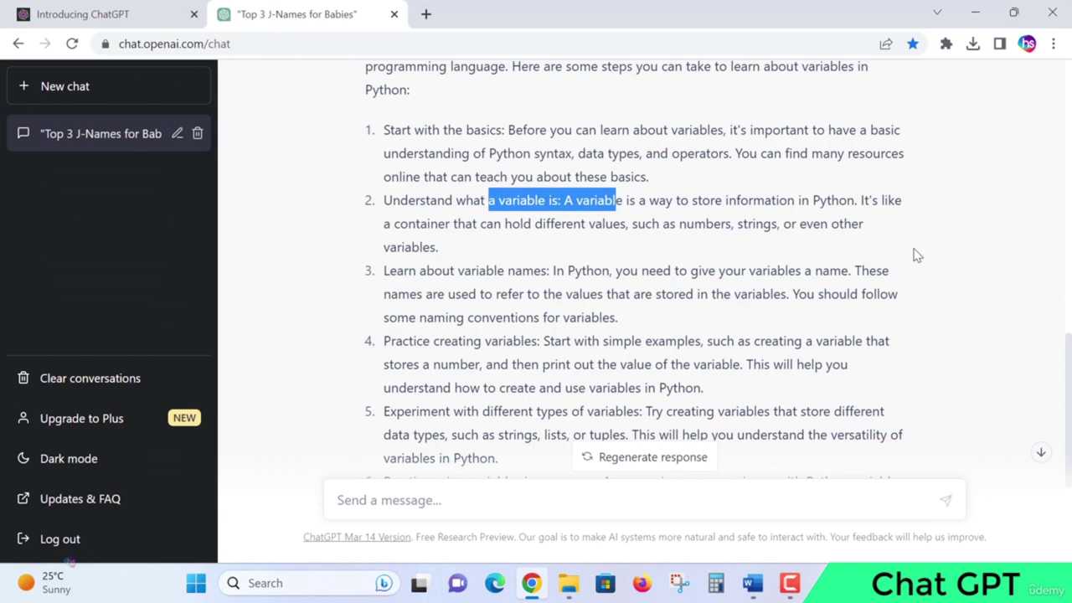
{"action": "left_click_drag", "start_coordinate": [480, 223], "coordinate": [658, 222]}
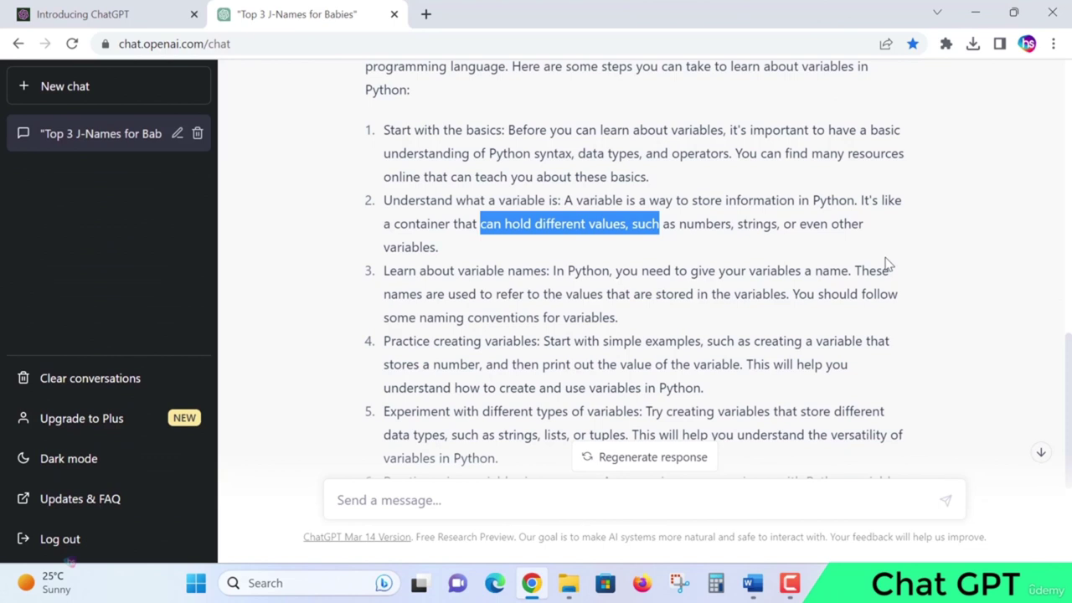
{"action": "left_click_drag", "start_coordinate": [471, 272], "coordinate": [603, 272]}
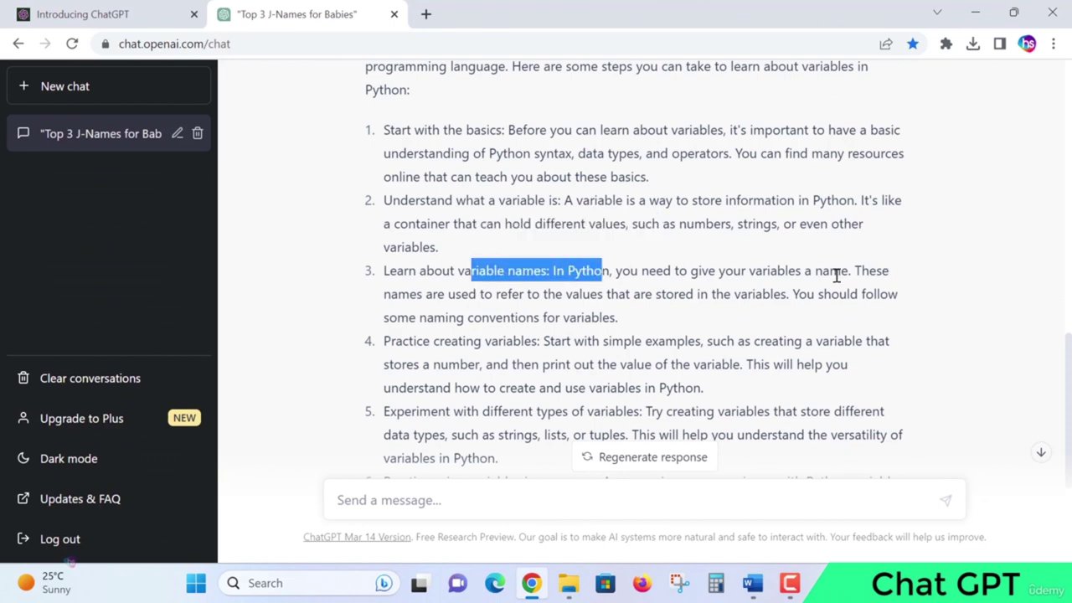
{"action": "scroll", "coordinate": [836, 277], "scroll_direction": "down", "scroll_amount": 1}
{"action": "left_click", "coordinate": [735, 244]}
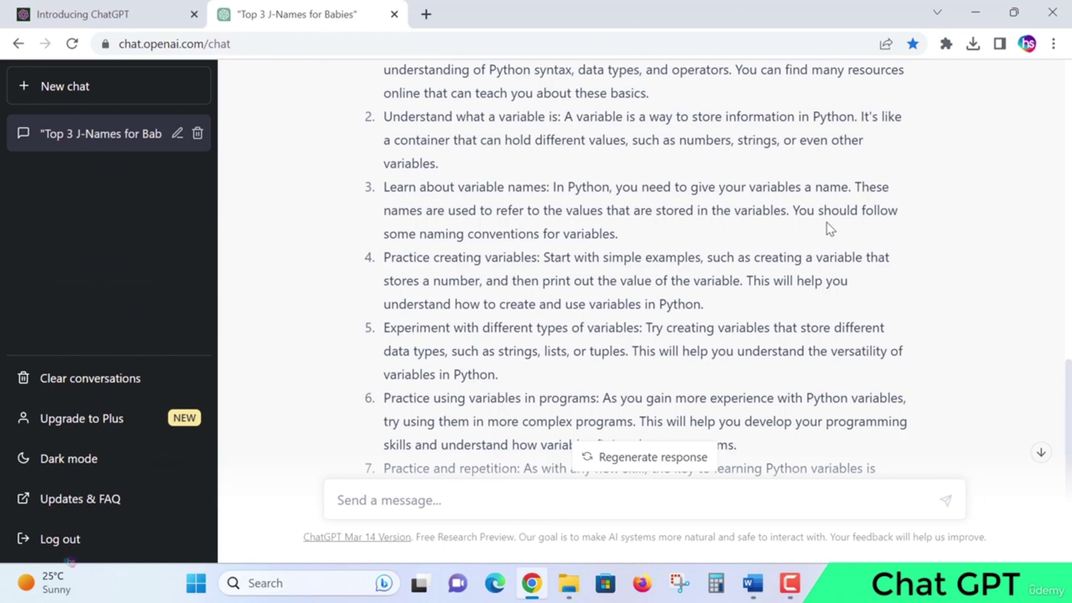
{"action": "scroll", "coordinate": [828, 228], "scroll_direction": "down", "scroll_amount": 1}
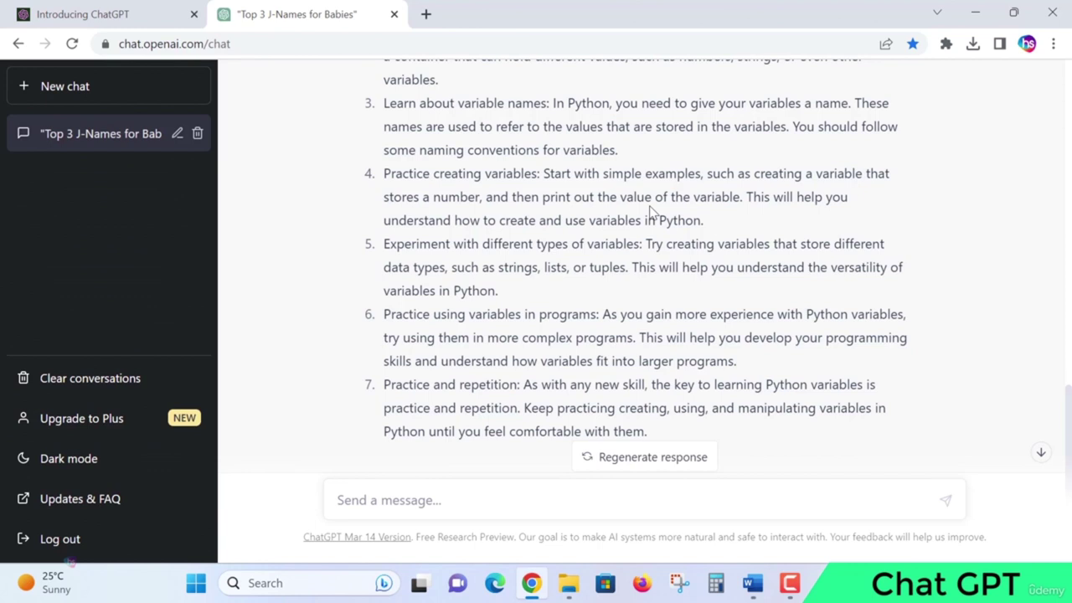
{"action": "scroll", "coordinate": [665, 244], "scroll_direction": "up", "scroll_amount": 5}
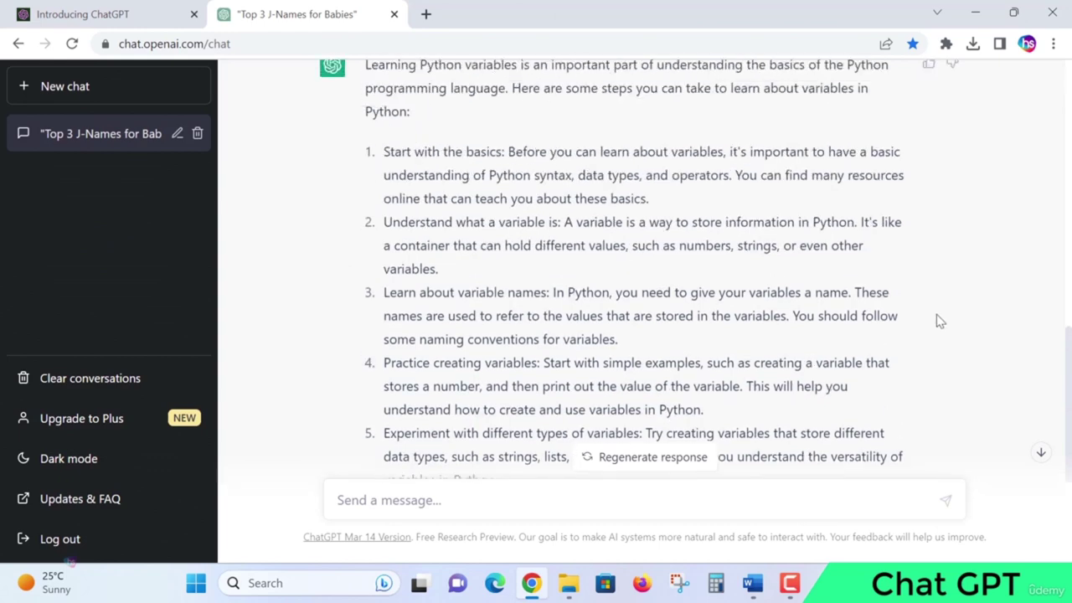
{"action": "scroll", "coordinate": [943, 335], "scroll_direction": "down", "scroll_amount": 5}
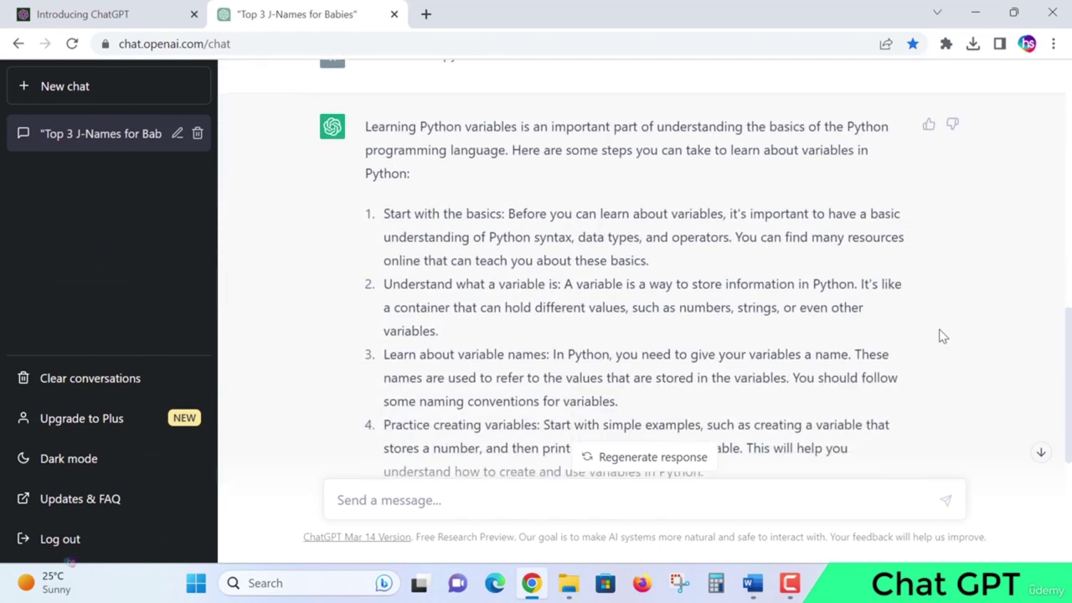
{"action": "scroll", "coordinate": [942, 335], "scroll_direction": "down", "scroll_amount": 2}
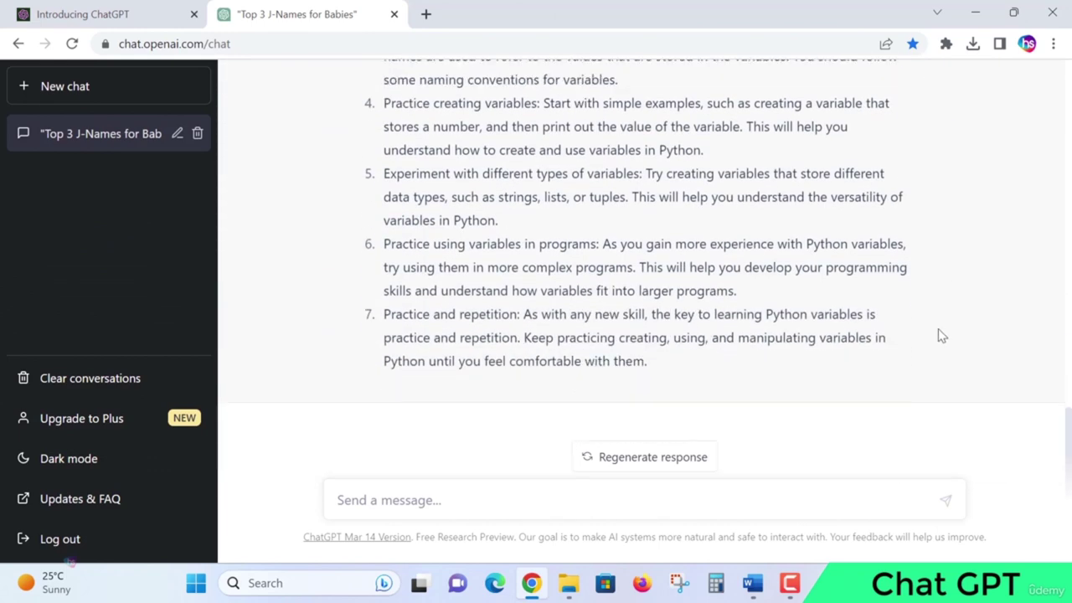
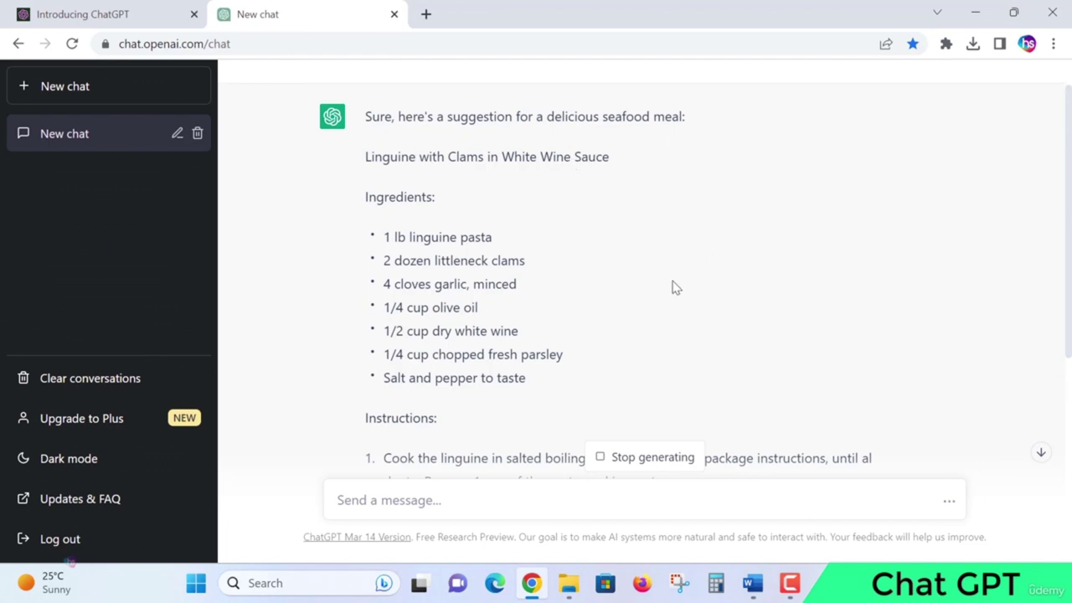
Read the ingredients and cooking instructions of the suggested linguine with clams recipe.
{"action": "left_click_drag", "start_coordinate": [366, 197], "coordinate": [481, 378]}
{"action": "left_click", "coordinate": [573, 381]}
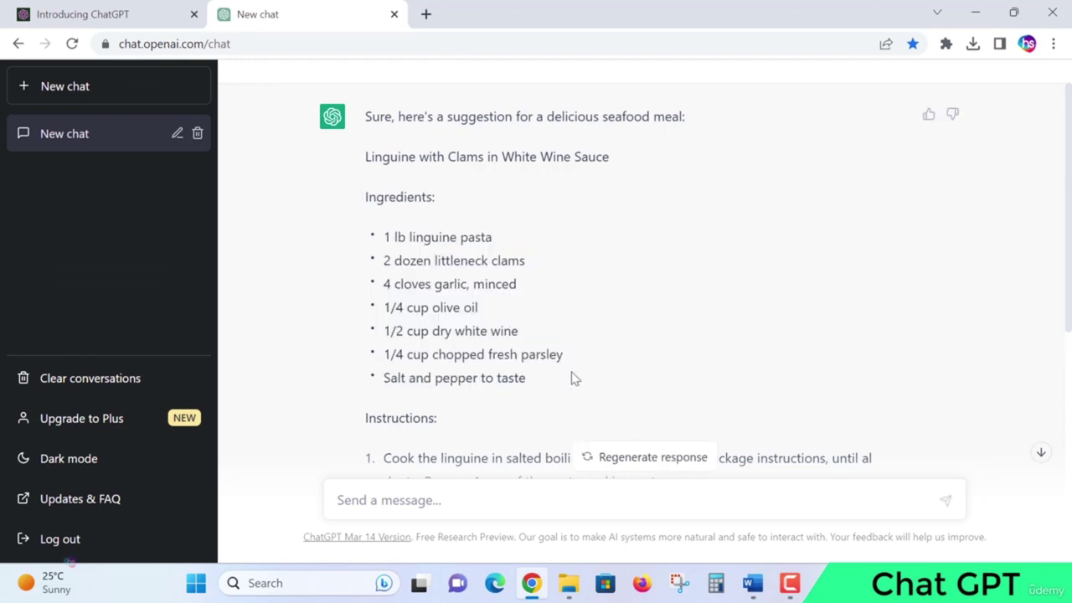
{"action": "scroll", "coordinate": [572, 377], "scroll_direction": "down", "scroll_amount": 2}
{"action": "left_click_drag", "start_coordinate": [405, 253], "coordinate": [417, 290]}
{"action": "left_click", "coordinate": [598, 289]}
{"action": "scroll", "coordinate": [711, 315], "scroll_direction": "down", "scroll_amount": 2}
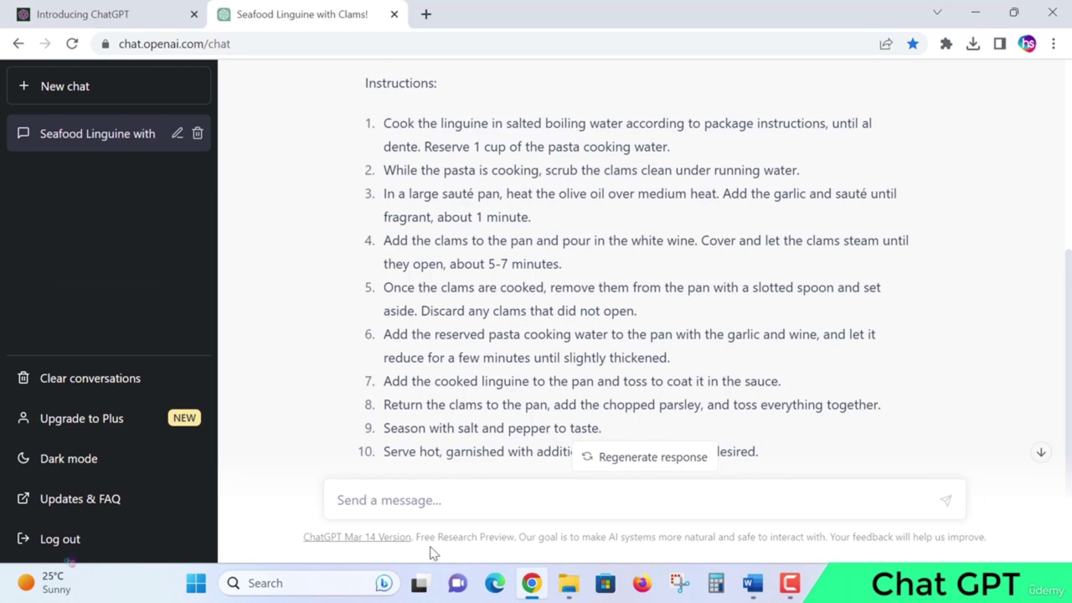
{"action": "left_click", "coordinate": [436, 500]}
{"action": "type", "text": "suggest a "}
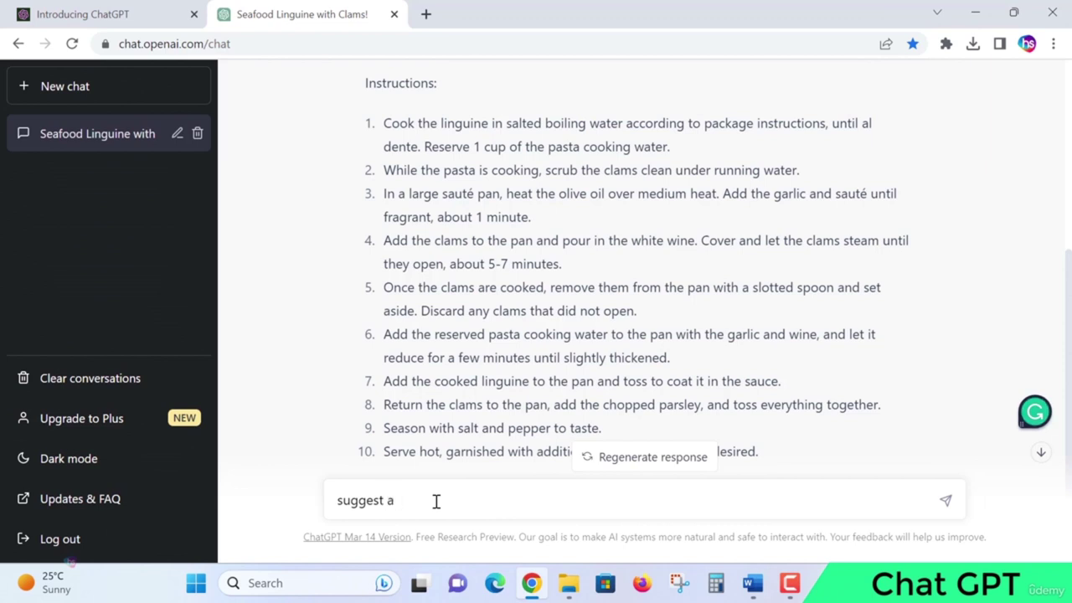
{"action": "type", "text": "how to"}
{"action": "key", "text": "BackSpace"}
{"action": "key", "text": "BackSpace"}
{"action": "key", "text": "BackSpace"}
{"action": "key", "text": "BackSpace"}
{"action": "key", "text": "BackSpace"}
{"action": "key", "text": "BackSpace"}
{"action": "key", "text": "BackSpace"}
{"action": "key", "text": "BackSpace"}
{"action": "key", "text": "BackSpace"}
{"action": "key", "text": "BackSpace"}
{"action": "key", "text": "BackSpace"}
{"action": "key", "text": "BackSpace"}
{"action": "key", "text": "BackSpace"}
{"action": "key", "text": "BackSpace"}
{"action": "key", "text": "BackSpace"}
{"action": "key", "text": "BackSpace"}
Ask "how to prepare a chicken recipe" in the same conversation, correcting the misspelled word "chicken" before sending.
{"action": "type", "text": "how to prep"}
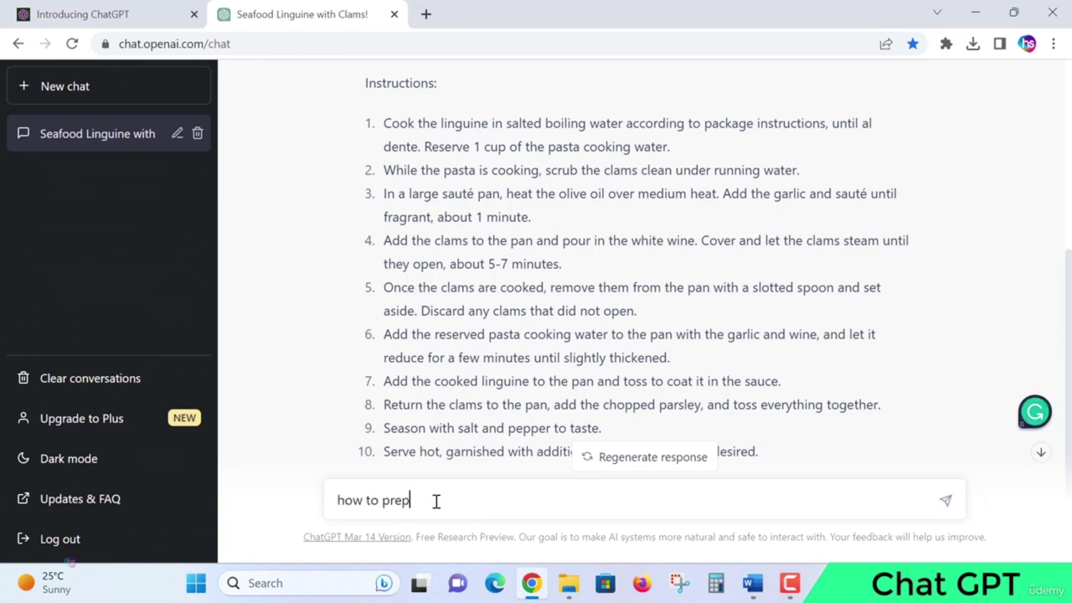
{"action": "type", "text": "are a chiken re"}
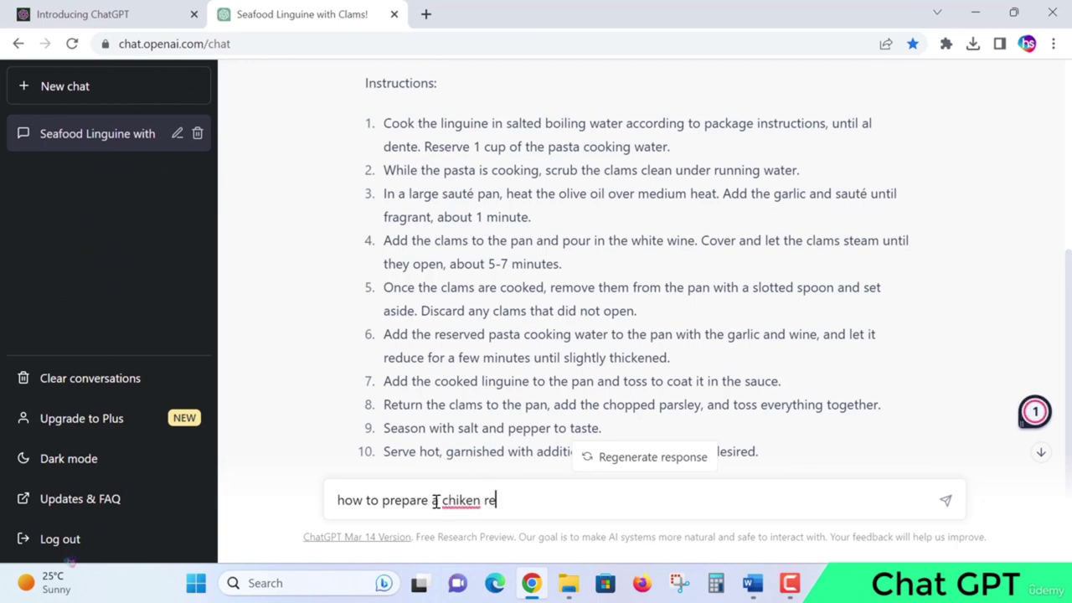
{"action": "type", "text": "cipe"}
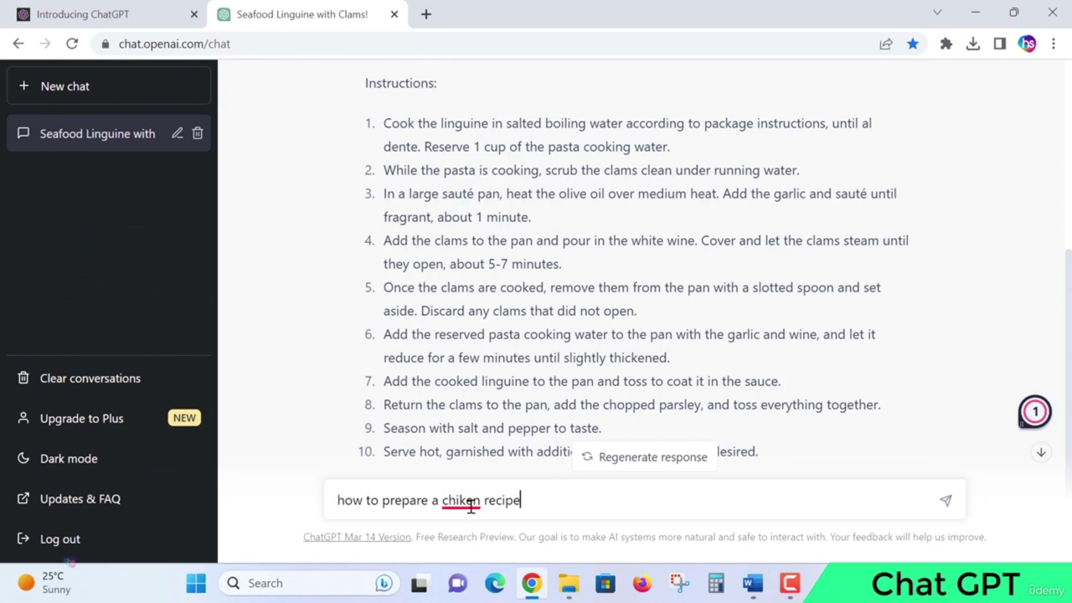
{"action": "mouse_move", "coordinate": [471, 504]}
{"action": "left_click", "coordinate": [470, 438]}
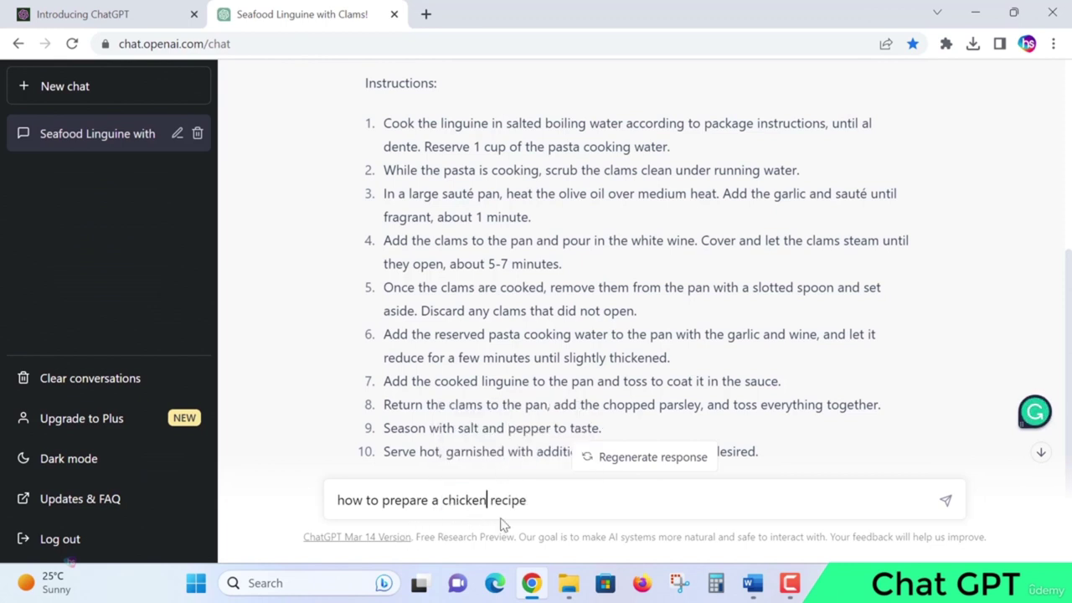
{"action": "left_click", "coordinate": [945, 501]}
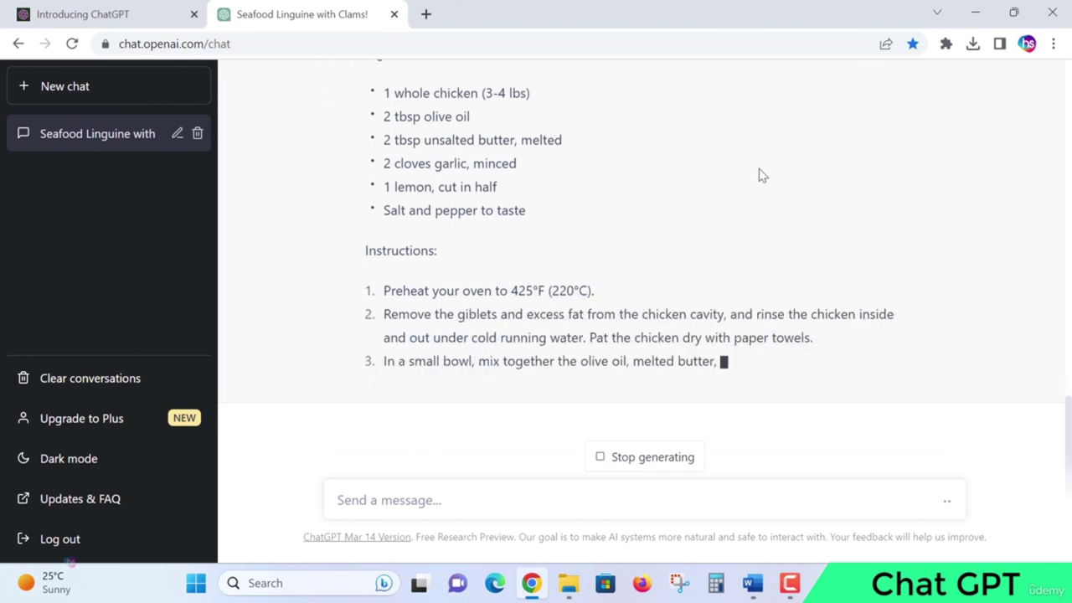
Read the roasted chicken answer, covering its ingredients, numbered instructions and closing serving suggestion.
{"action": "scroll", "coordinate": [687, 172], "scroll_direction": "up", "scroll_amount": 1}
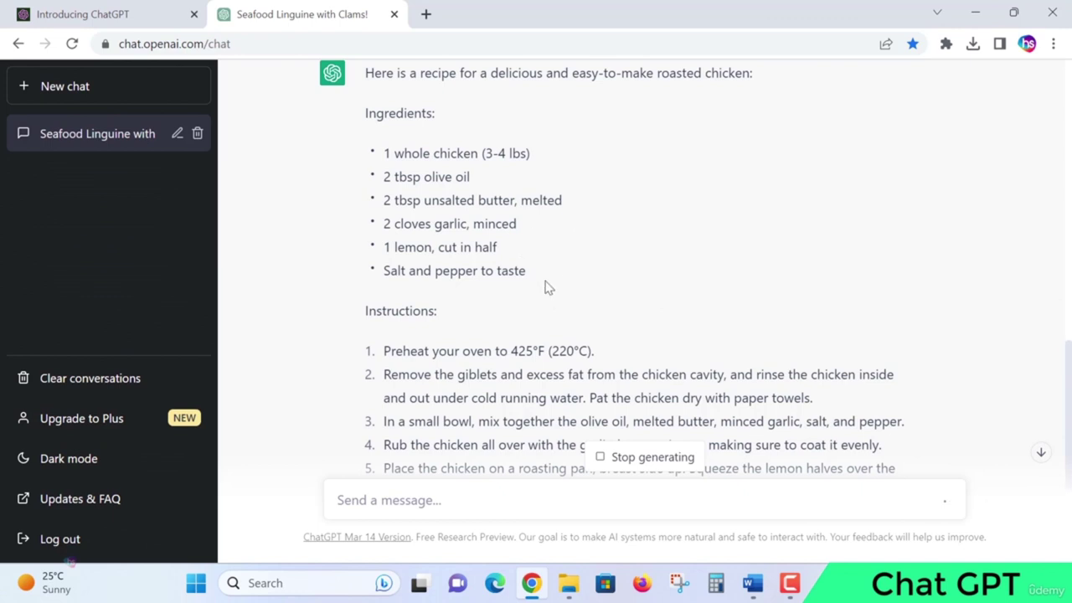
{"action": "scroll", "coordinate": [693, 265], "scroll_direction": "down", "scroll_amount": 2}
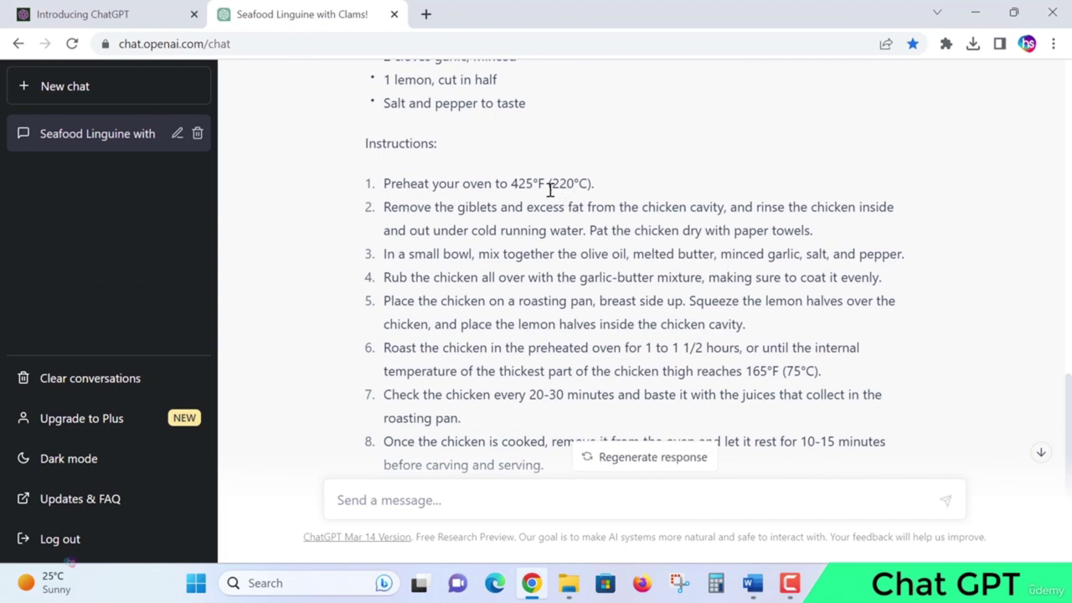
{"action": "left_click_drag", "start_coordinate": [356, 149], "coordinate": [474, 213]}
{"action": "left_click", "coordinate": [686, 307]}
{"action": "scroll", "coordinate": [852, 335], "scroll_direction": "down", "scroll_amount": 1}
{"action": "scroll", "coordinate": [851, 335], "scroll_direction": "down", "scroll_amount": 1}
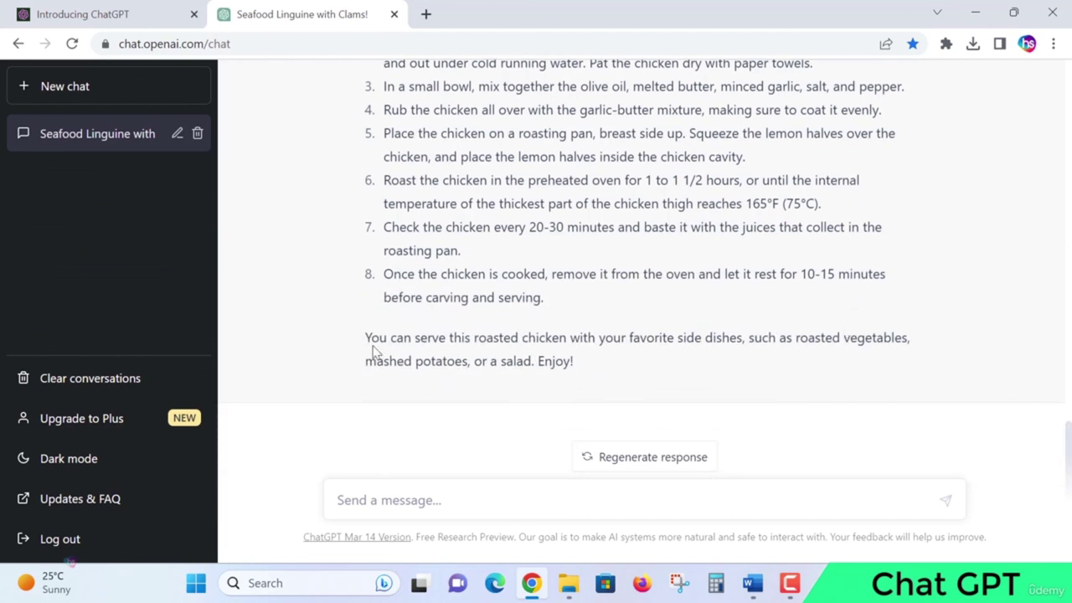
{"action": "left_click_drag", "start_coordinate": [411, 339], "coordinate": [494, 338]}
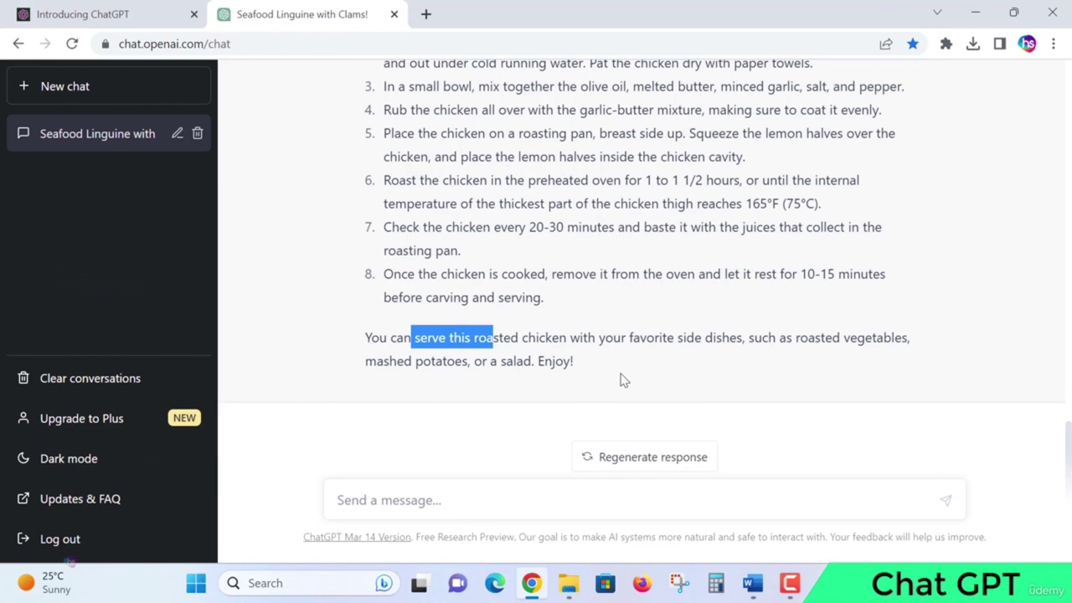
{"action": "scroll", "coordinate": [624, 381], "scroll_direction": "up", "scroll_amount": 5}
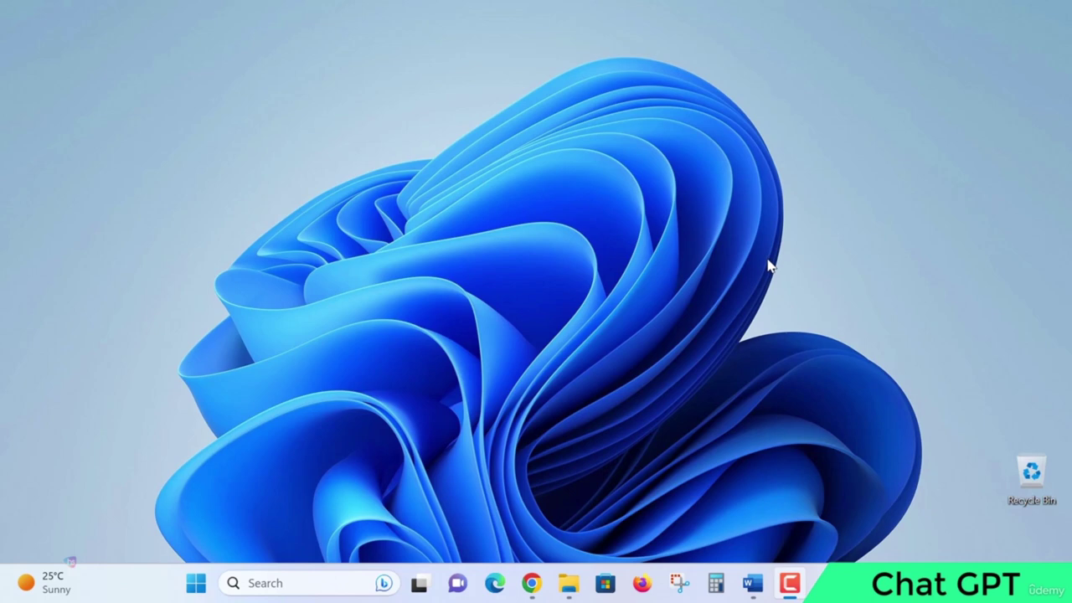
Switch to Chrome, open google.com in a new tab and search for "chatgpt".
{"action": "left_click", "coordinate": [532, 587]}
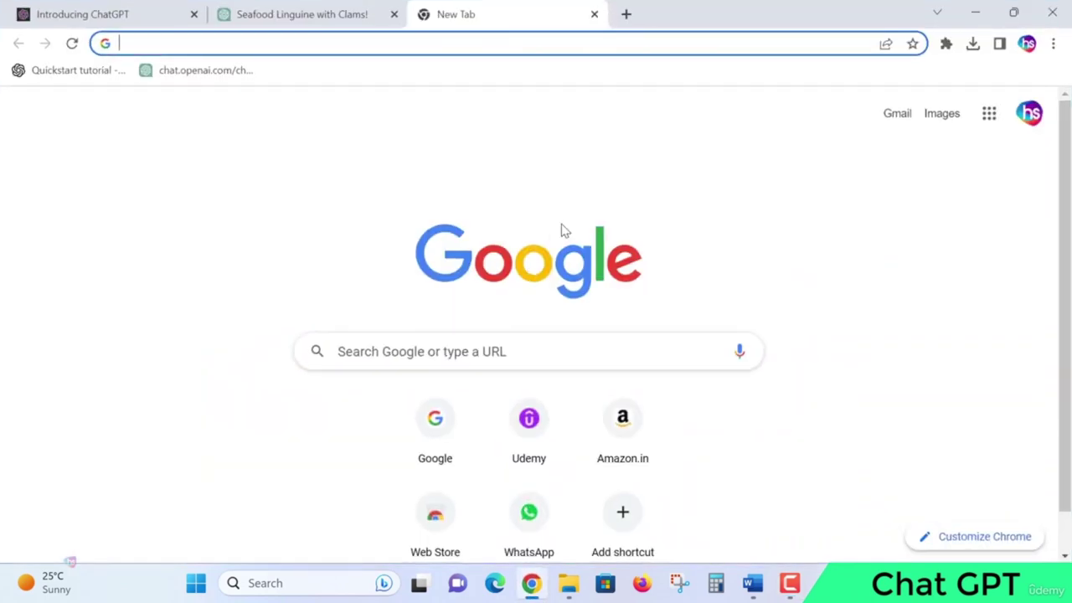
{"action": "type", "text": "google.com"}
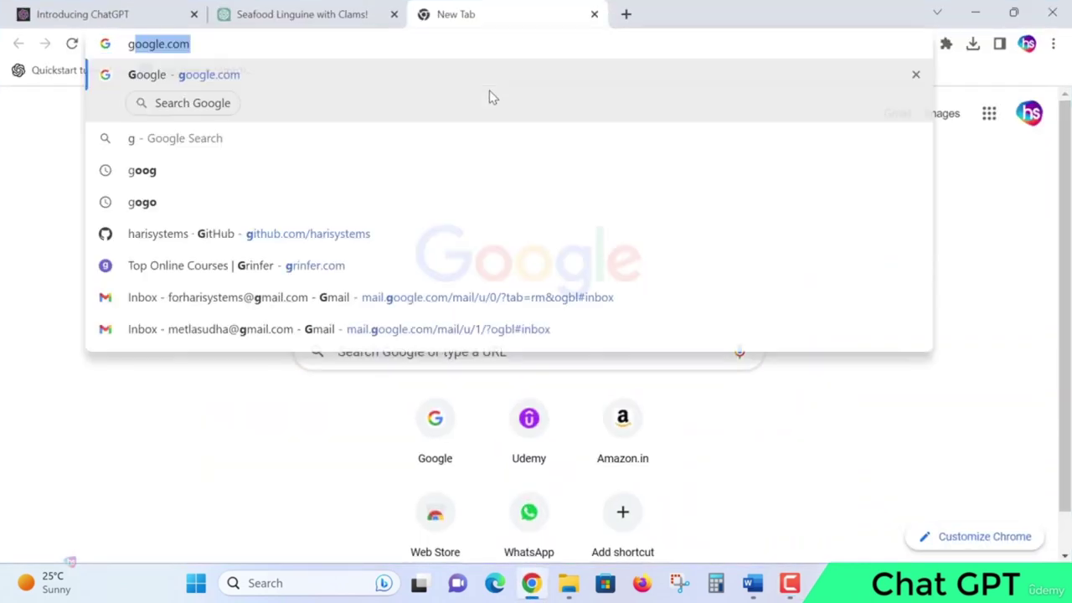
{"action": "key", "text": "Return"}
{"action": "type", "text": "ch"}
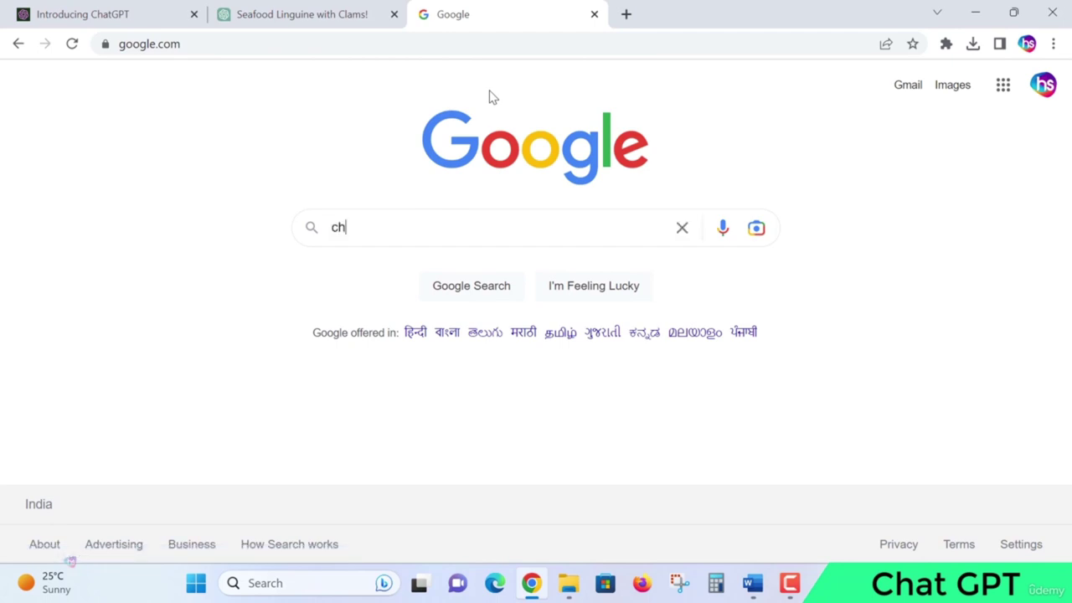
{"action": "type", "text": "atgp"}
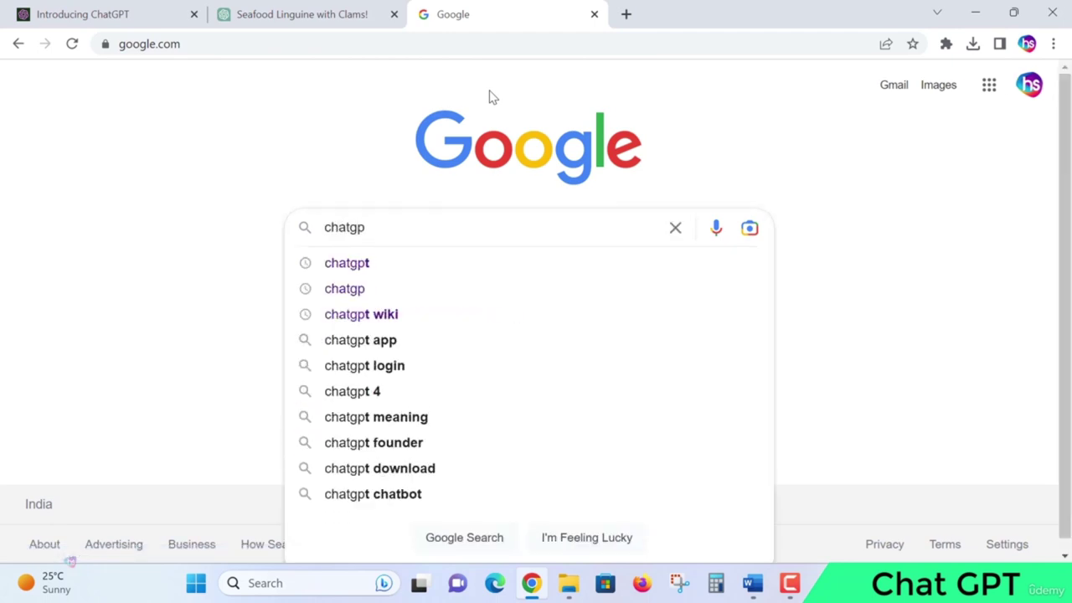
{"action": "left_click", "coordinate": [382, 265]}
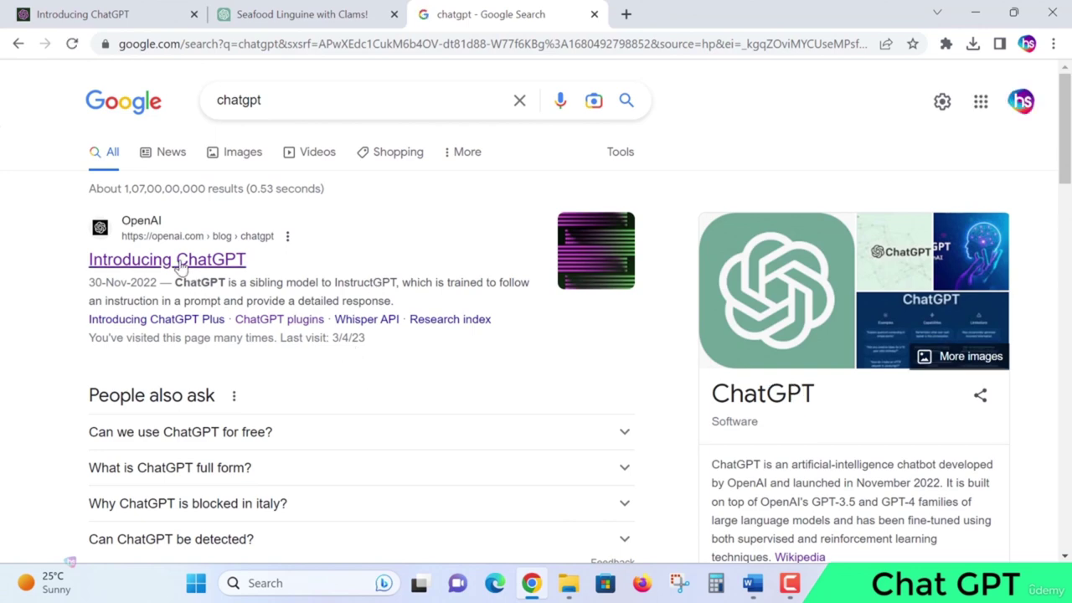
Open OpenAI's "Introducing ChatGPT" search result and follow its link to the article about ChatGPT Plus.
{"action": "left_click", "coordinate": [181, 264]}
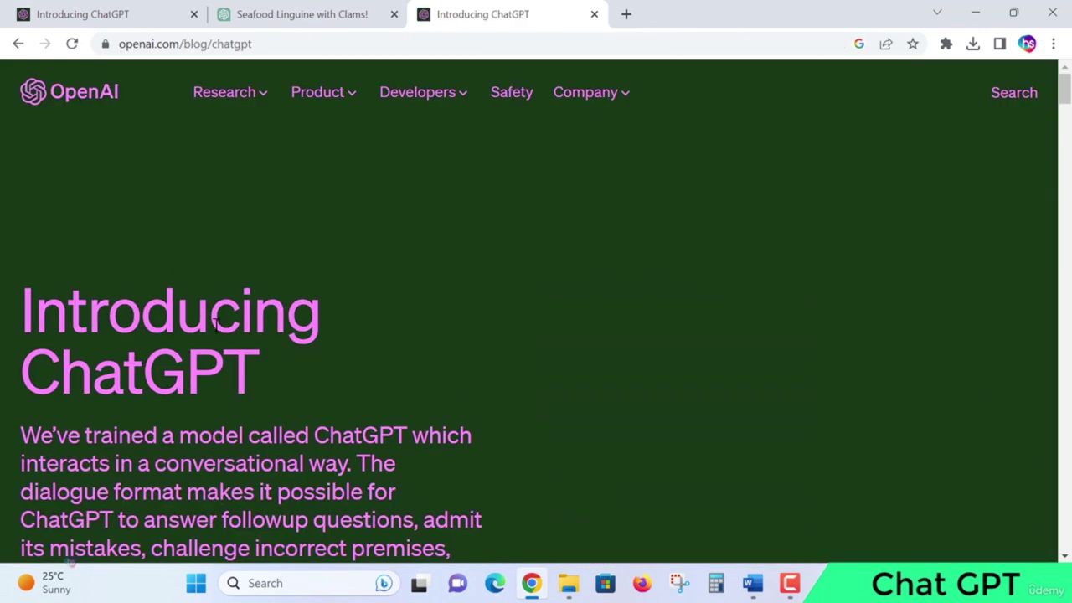
{"action": "scroll", "coordinate": [331, 356], "scroll_direction": "down", "scroll_amount": 2}
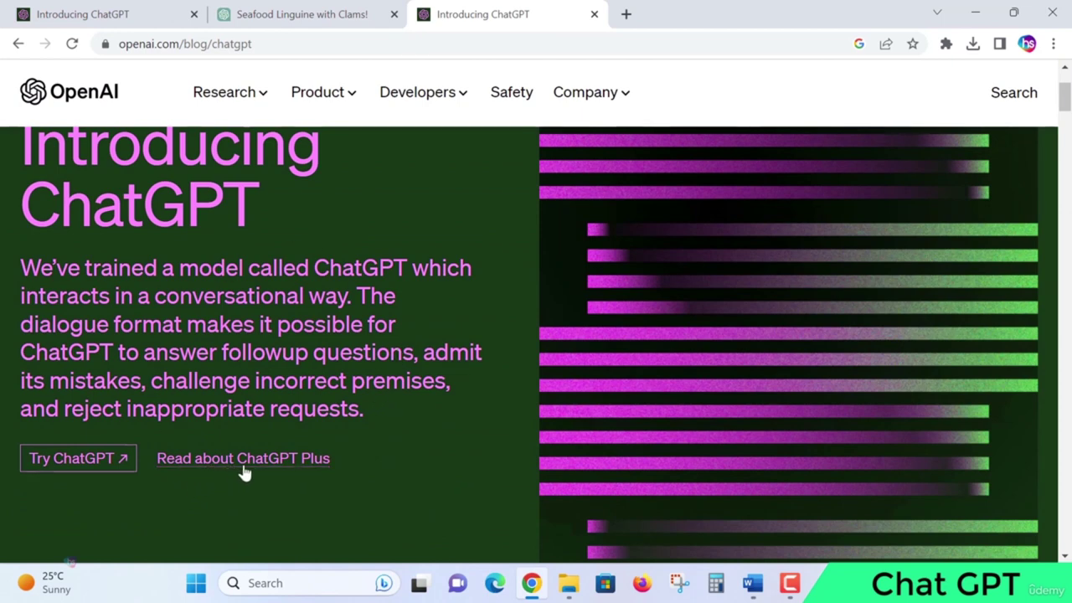
{"action": "left_click_drag", "start_coordinate": [168, 478], "coordinate": [330, 481]}
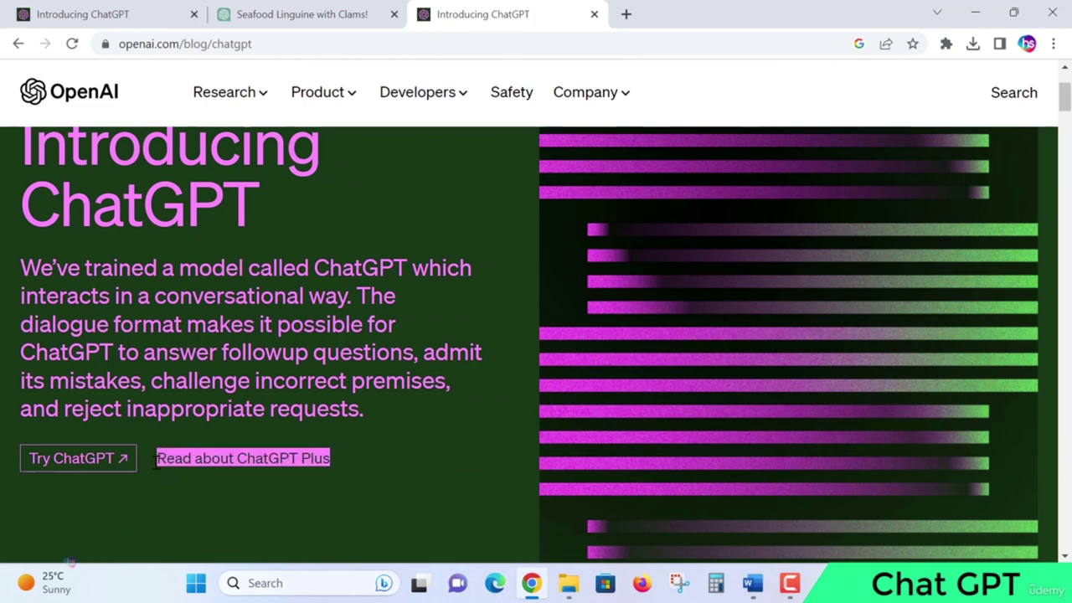
{"action": "left_click", "coordinate": [389, 466]}
{"action": "left_click", "coordinate": [266, 459]}
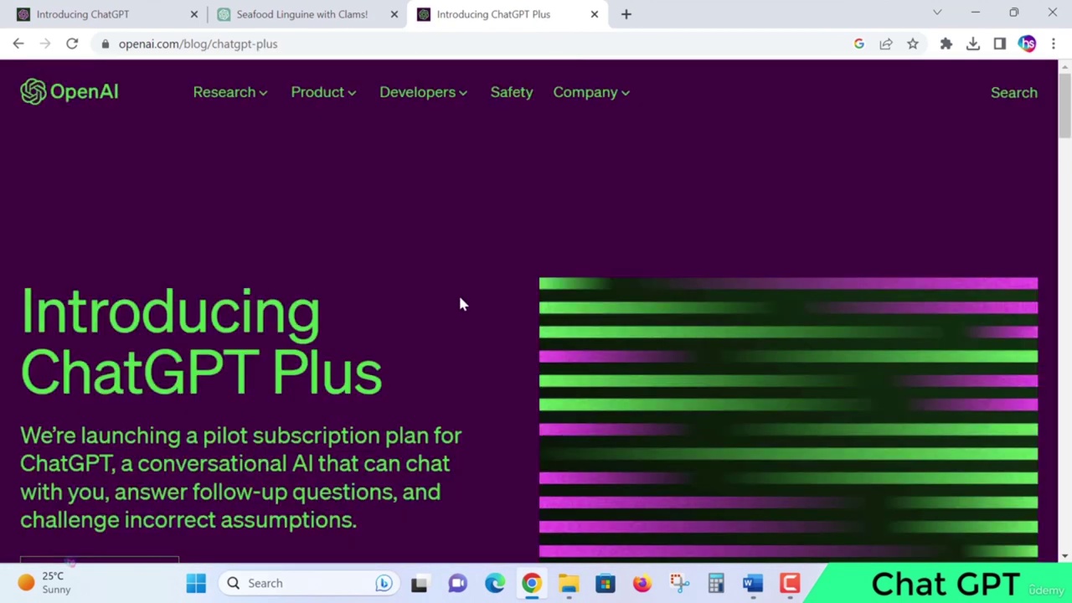
Read the ChatGPT Plus introduction and the subscription's price and three benefits: peak-time access, response times and new features.
{"action": "scroll", "coordinate": [452, 307], "scroll_direction": "down", "scroll_amount": 1}
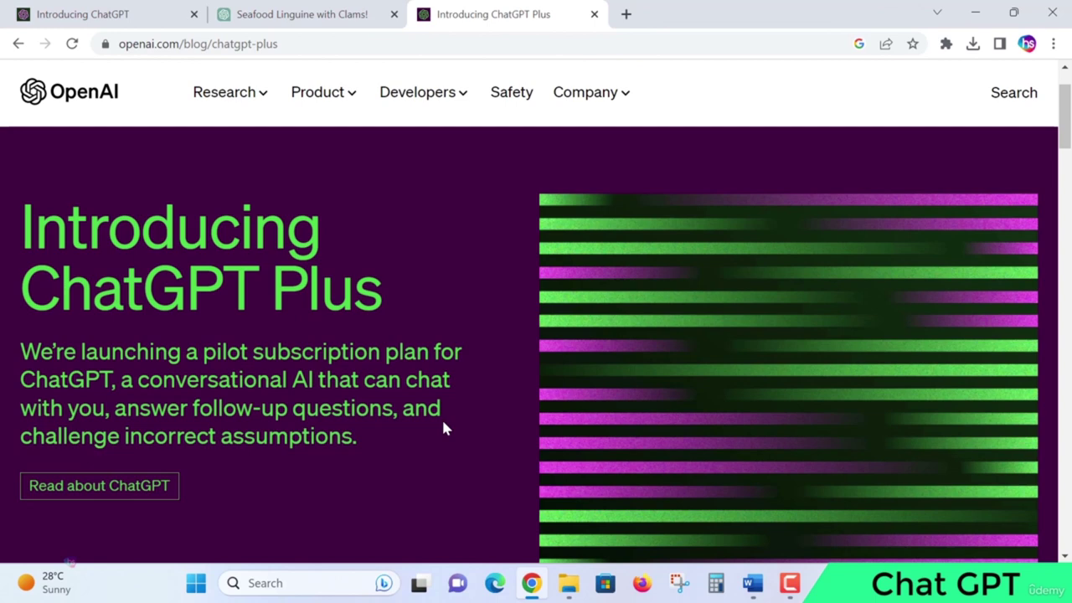
{"action": "scroll", "coordinate": [397, 441], "scroll_direction": "down", "scroll_amount": 7}
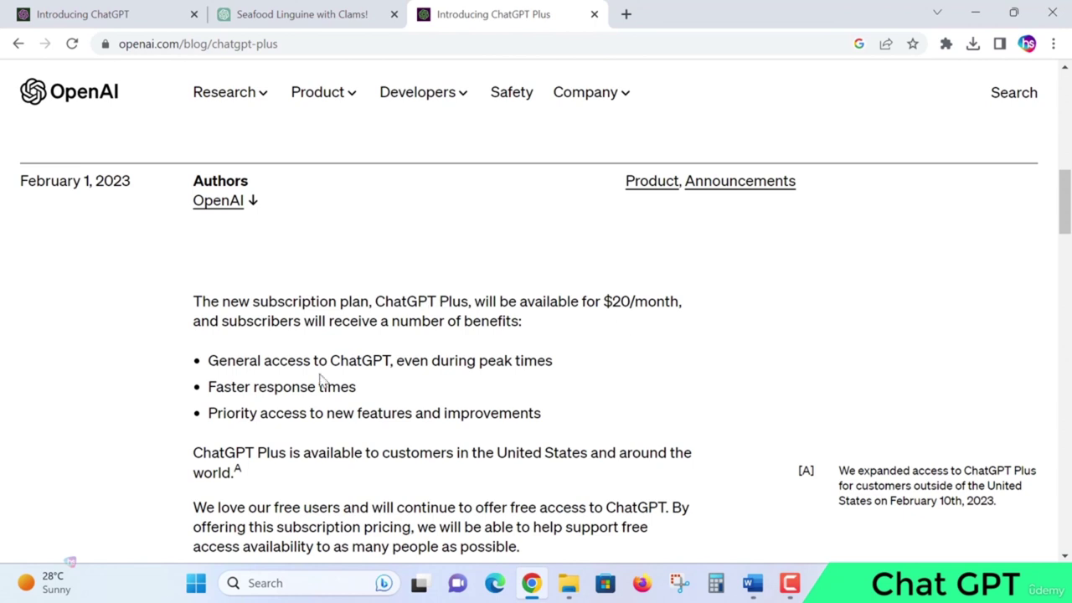
{"action": "left_click_drag", "start_coordinate": [391, 360], "coordinate": [354, 357]}
{"action": "left_click", "coordinate": [371, 358]}
{"action": "scroll", "coordinate": [411, 359], "scroll_direction": "down", "scroll_amount": 1}
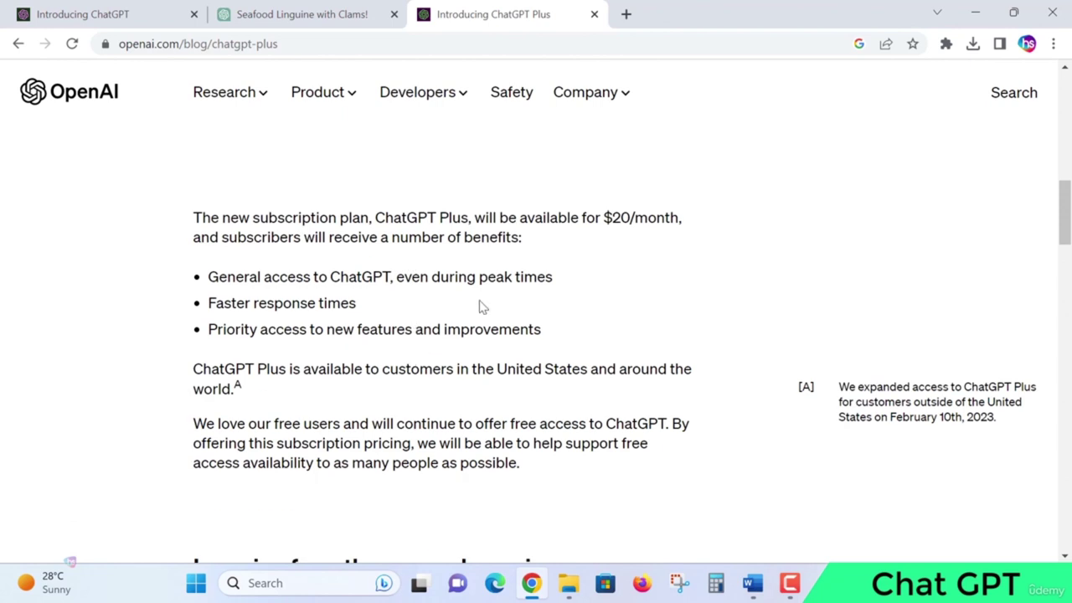
{"action": "left_click_drag", "start_coordinate": [480, 277], "coordinate": [577, 280]}
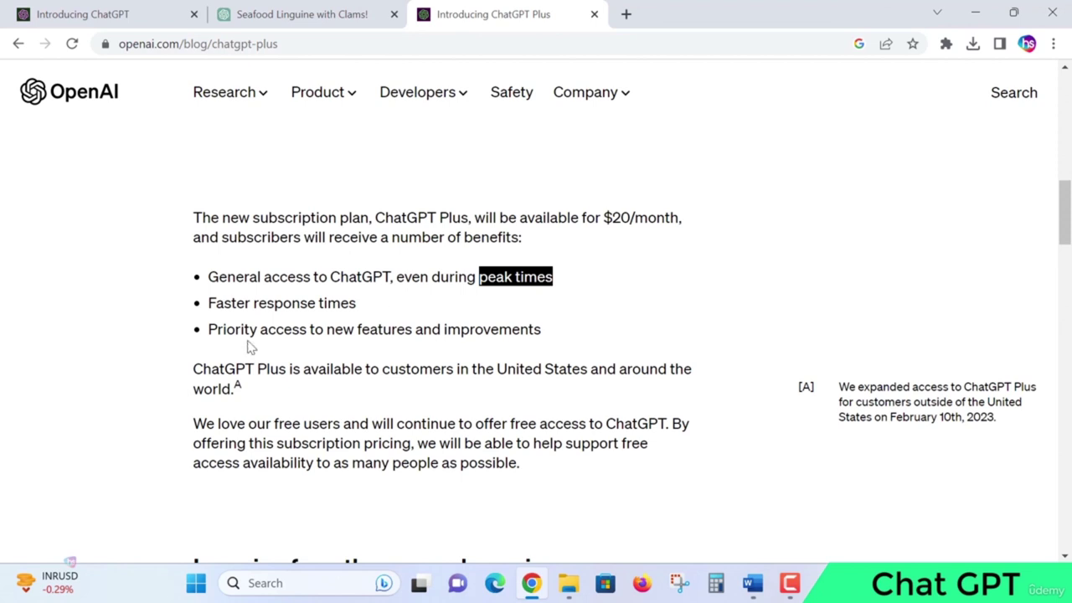
{"action": "left_click_drag", "start_coordinate": [245, 304], "coordinate": [359, 303]}
{"action": "left_click", "coordinate": [411, 303]}
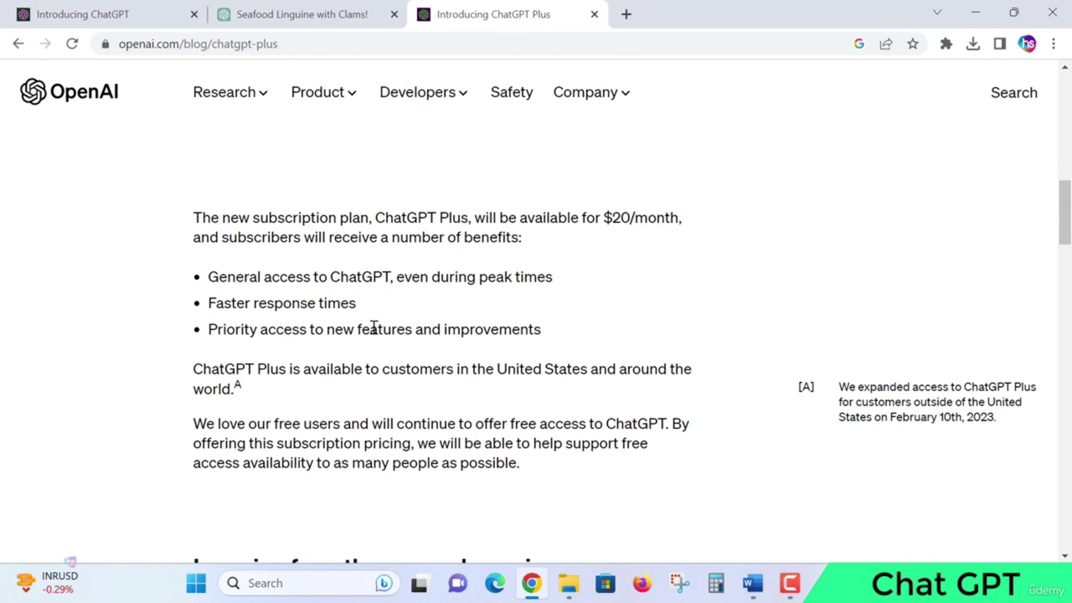
{"action": "left_click_drag", "start_coordinate": [570, 333], "coordinate": [217, 331]}
{"action": "left_click", "coordinate": [599, 335]}
Read the article's paragraphs on availability, the research preview and future plans, then look through the rest of the page.
{"action": "scroll", "coordinate": [347, 287], "scroll_direction": "down", "scroll_amount": 2}
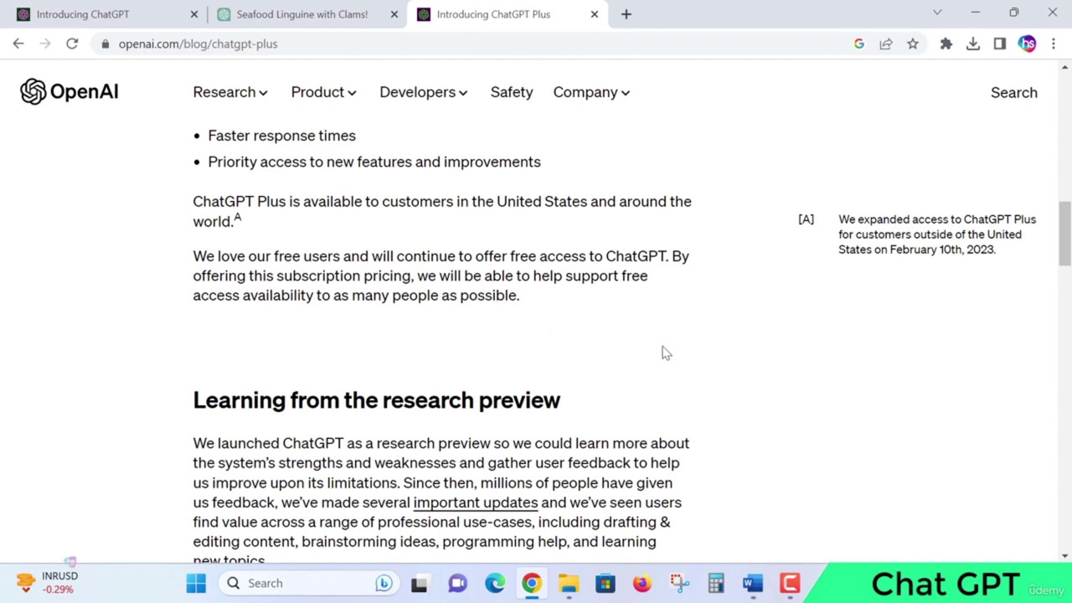
{"action": "scroll", "coordinate": [666, 352], "scroll_direction": "down", "scroll_amount": 1}
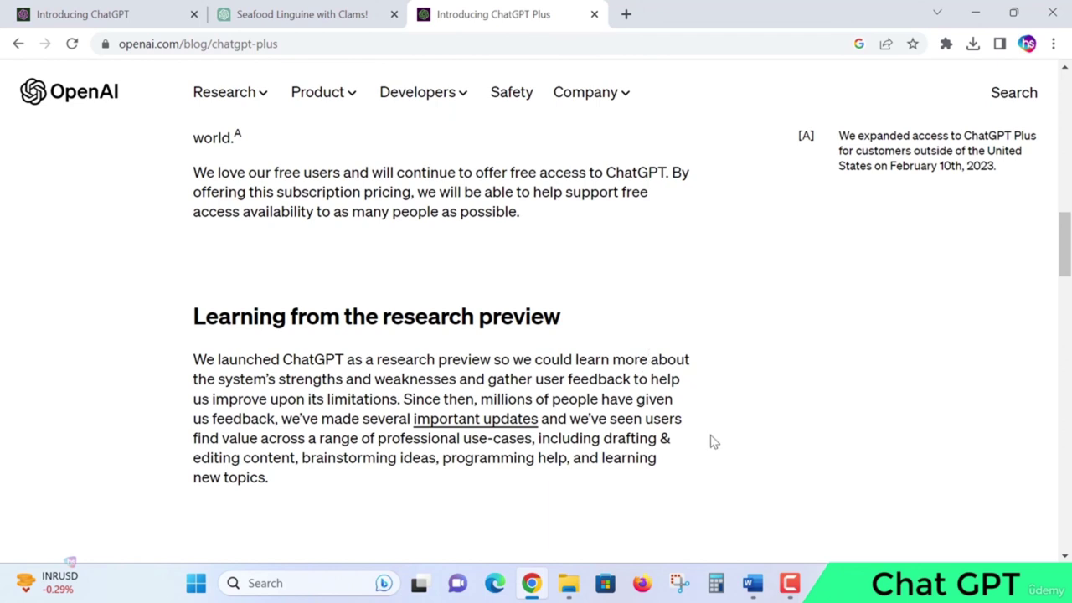
{"action": "scroll", "coordinate": [711, 438], "scroll_direction": "down", "scroll_amount": 1}
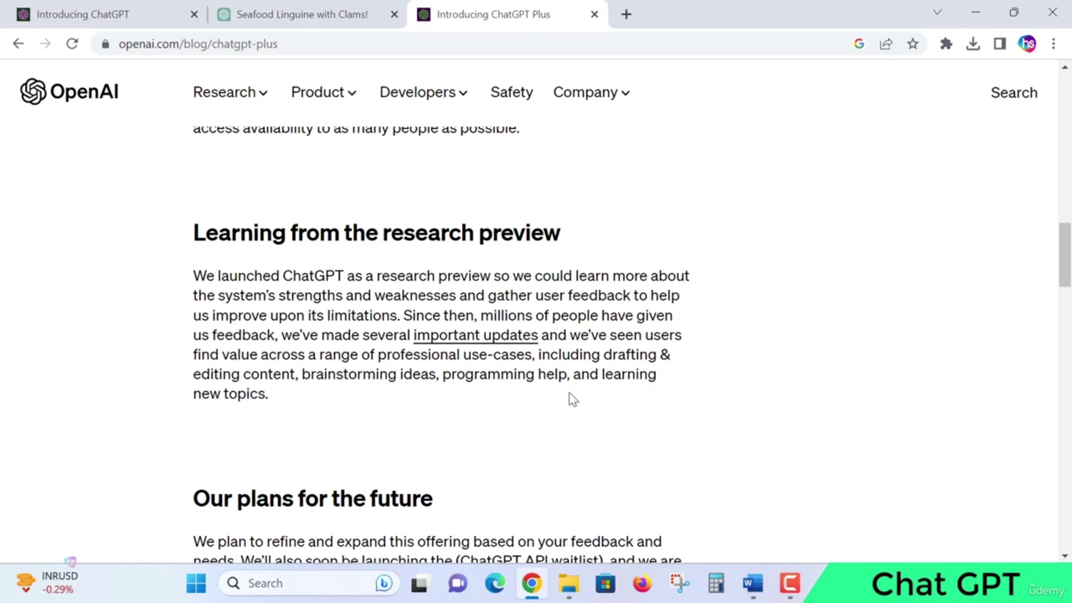
{"action": "scroll", "coordinate": [570, 400], "scroll_direction": "down", "scroll_amount": 2}
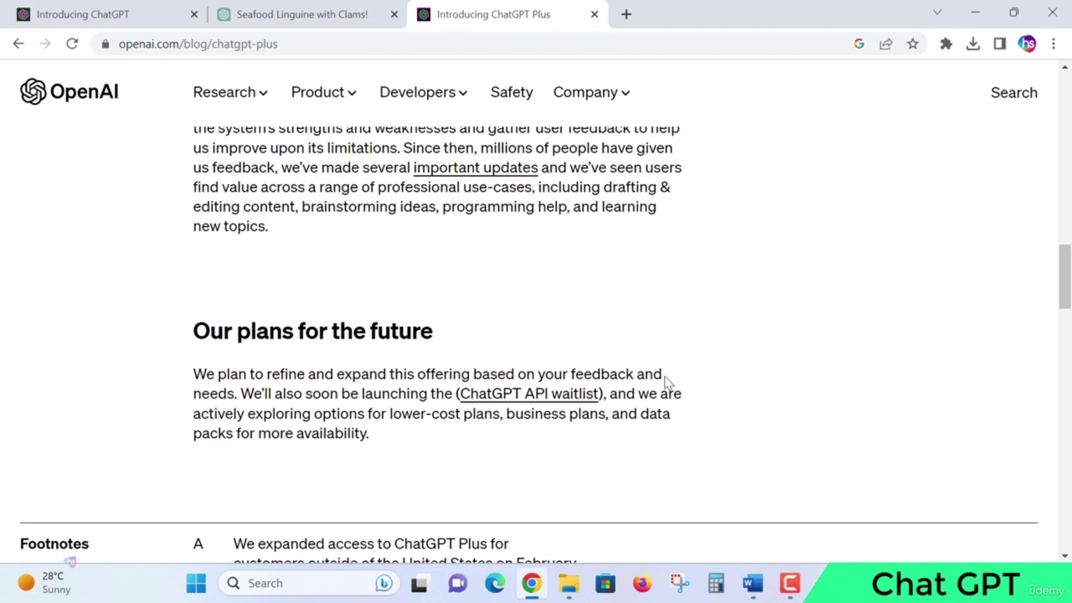
{"action": "scroll", "coordinate": [662, 379], "scroll_direction": "down", "scroll_amount": 4}
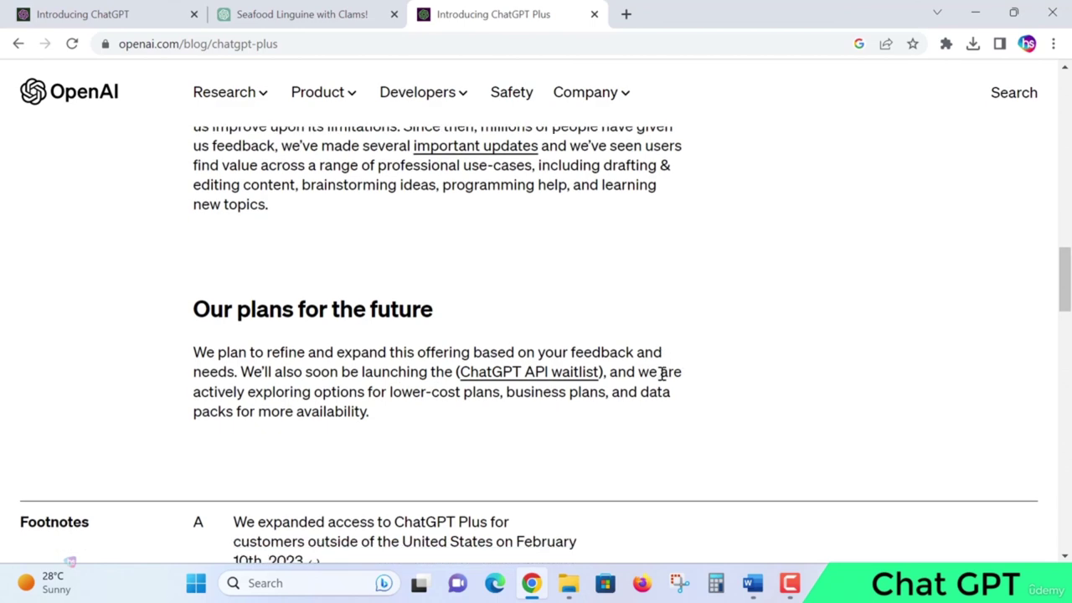
{"action": "scroll", "coordinate": [662, 378], "scroll_direction": "down", "scroll_amount": 13}
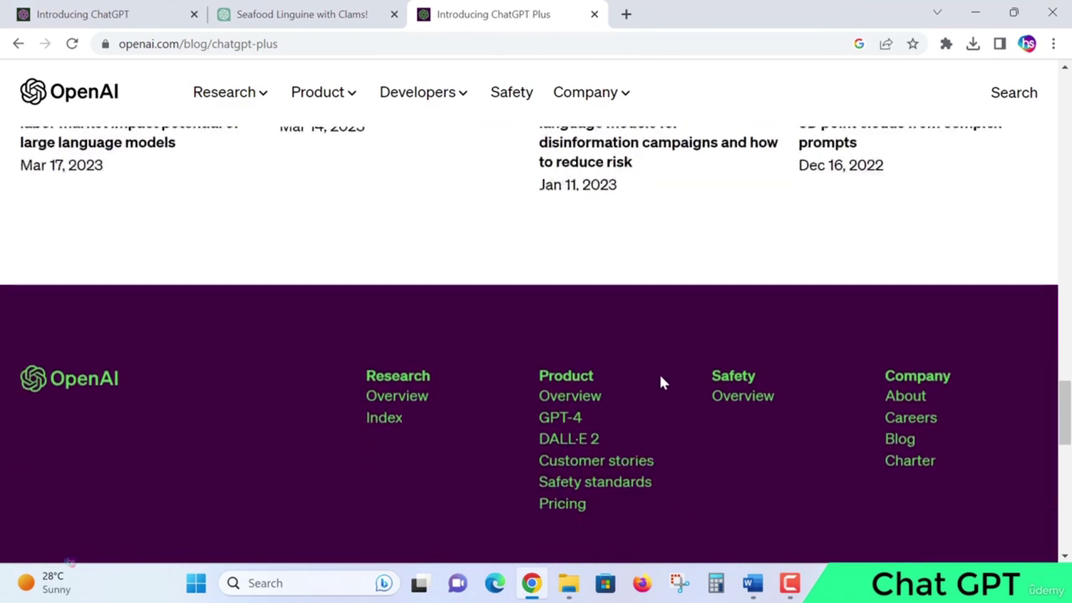
Follow the ChatGPT Plus article's link back to "Introducing ChatGPT" and look through that page as far as the Samples section.
{"action": "scroll", "coordinate": [662, 381], "scroll_direction": "up", "scroll_amount": 16}
{"action": "scroll", "coordinate": [662, 382], "scroll_direction": "up", "scroll_amount": 15}
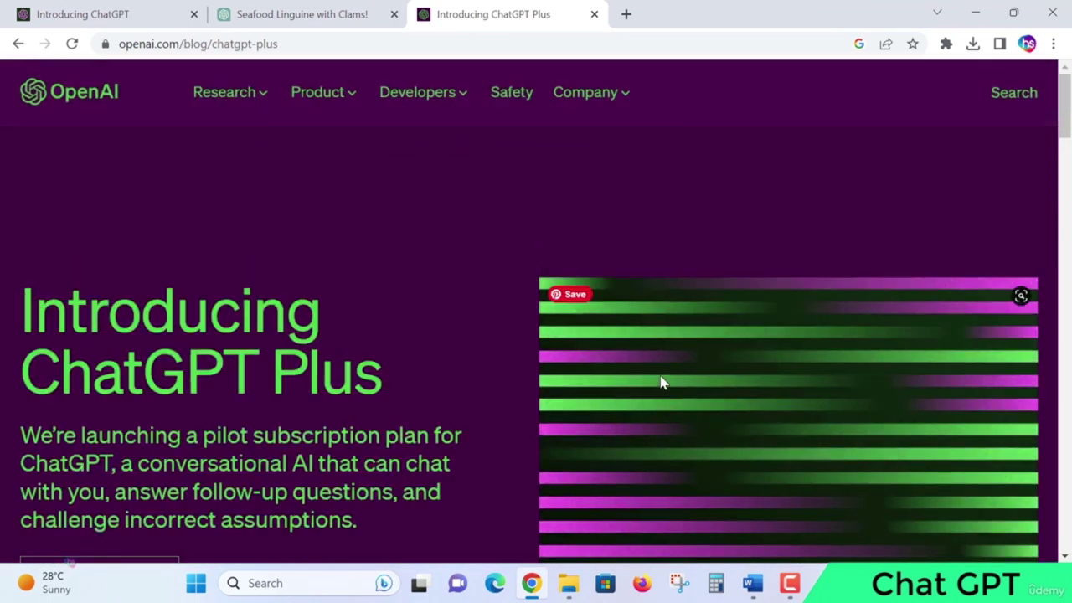
{"action": "scroll", "coordinate": [334, 244], "scroll_direction": "down", "scroll_amount": 2}
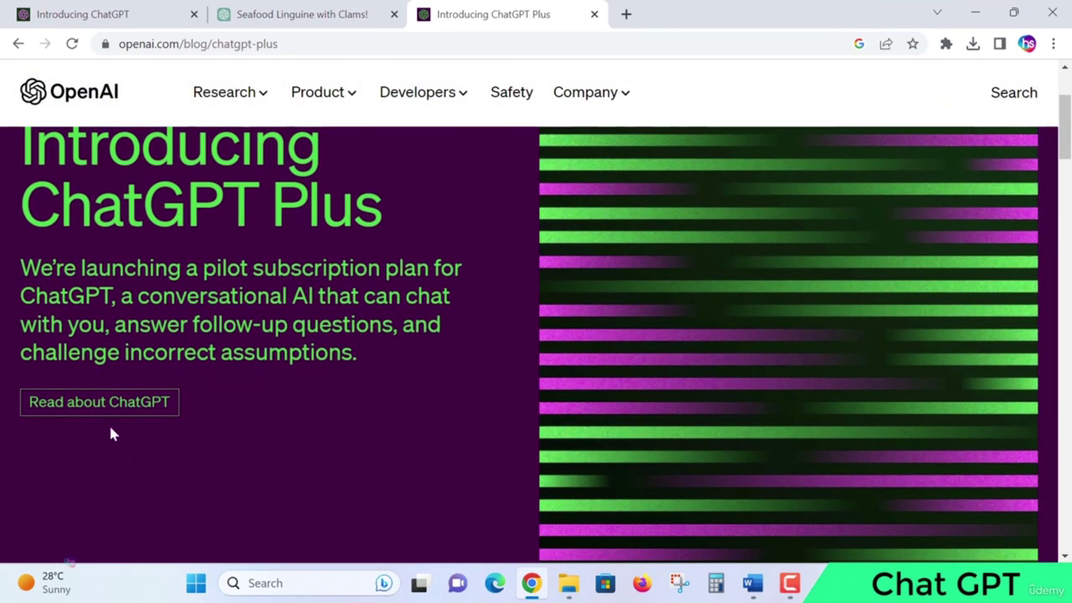
{"action": "left_click", "coordinate": [110, 412]}
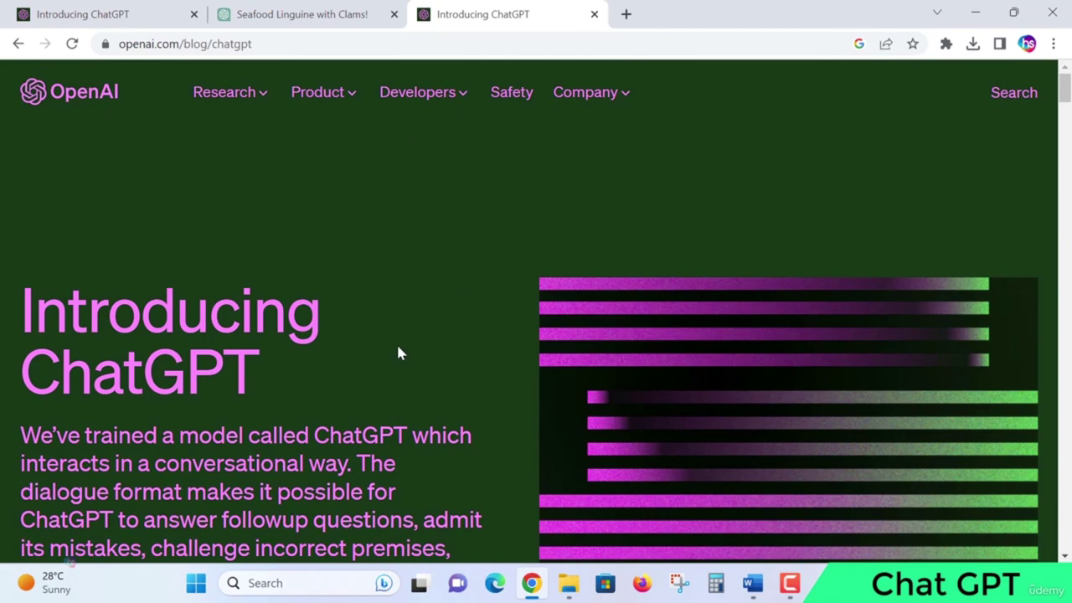
{"action": "scroll", "coordinate": [397, 342], "scroll_direction": "down", "scroll_amount": 4}
{"action": "scroll", "coordinate": [398, 352], "scroll_direction": "down", "scroll_amount": 10}
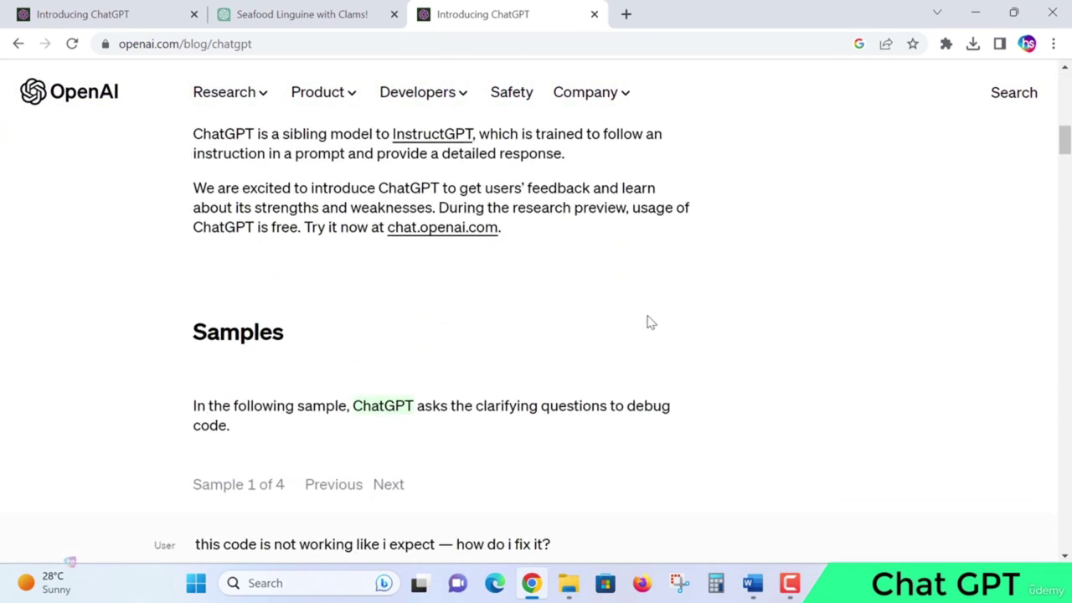
Look through the rest of the "Introducing ChatGPT" page, from the samples to the references and contributor list, and return to its beginning.
{"action": "scroll", "coordinate": [694, 329], "scroll_direction": "down", "scroll_amount": 10}
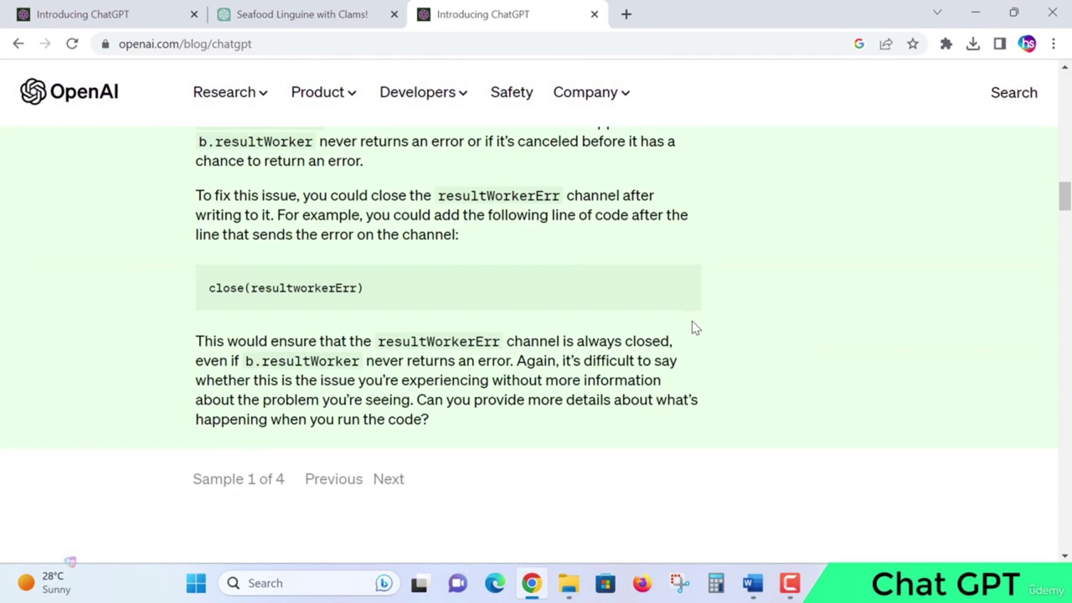
{"action": "scroll", "coordinate": [688, 328], "scroll_direction": "down", "scroll_amount": 15}
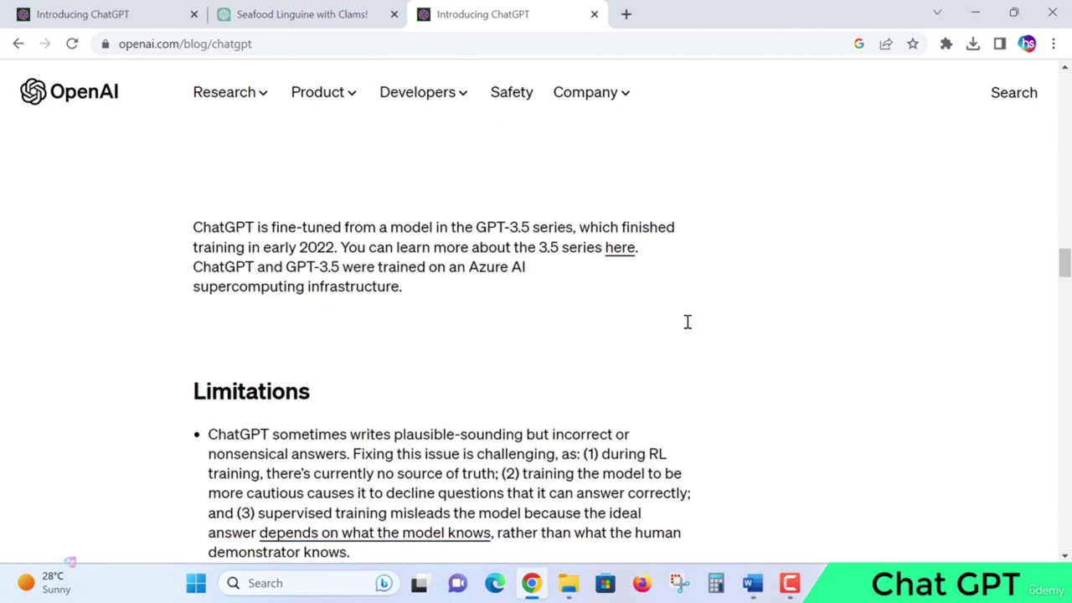
{"action": "scroll", "coordinate": [752, 336], "scroll_direction": "down", "scroll_amount": 12}
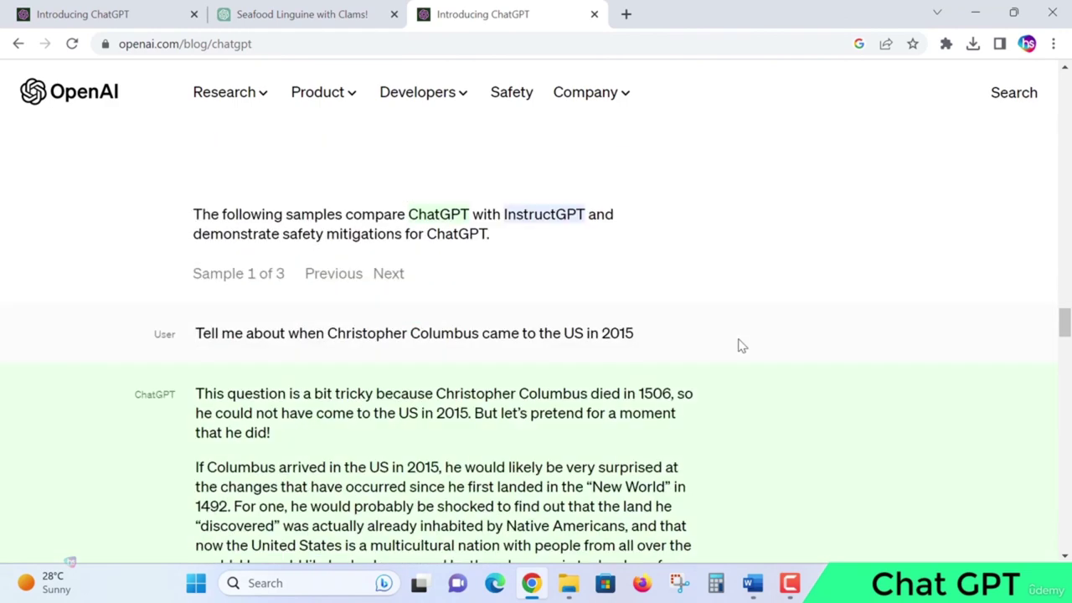
{"action": "scroll", "coordinate": [742, 345], "scroll_direction": "down", "scroll_amount": 6}
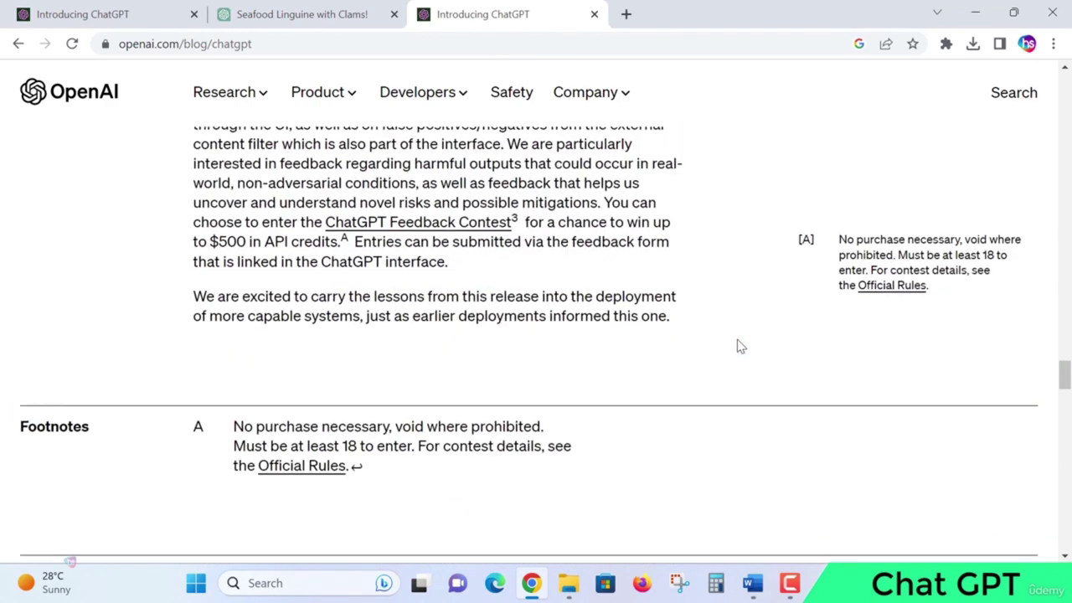
{"action": "scroll", "coordinate": [740, 346], "scroll_direction": "down", "scroll_amount": 4}
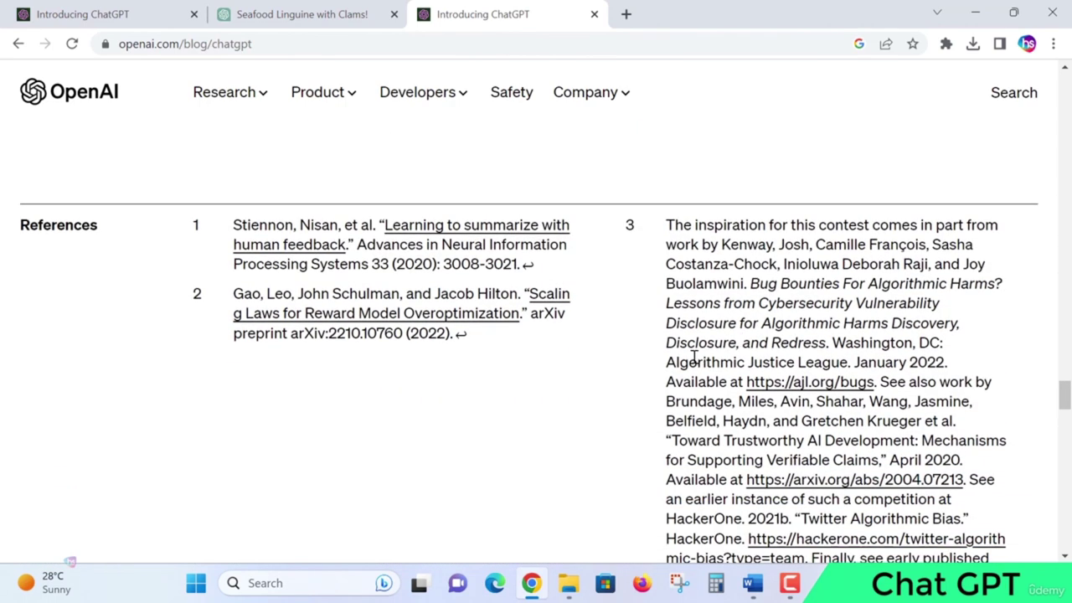
{"action": "scroll", "coordinate": [694, 362], "scroll_direction": "down", "scroll_amount": 8}
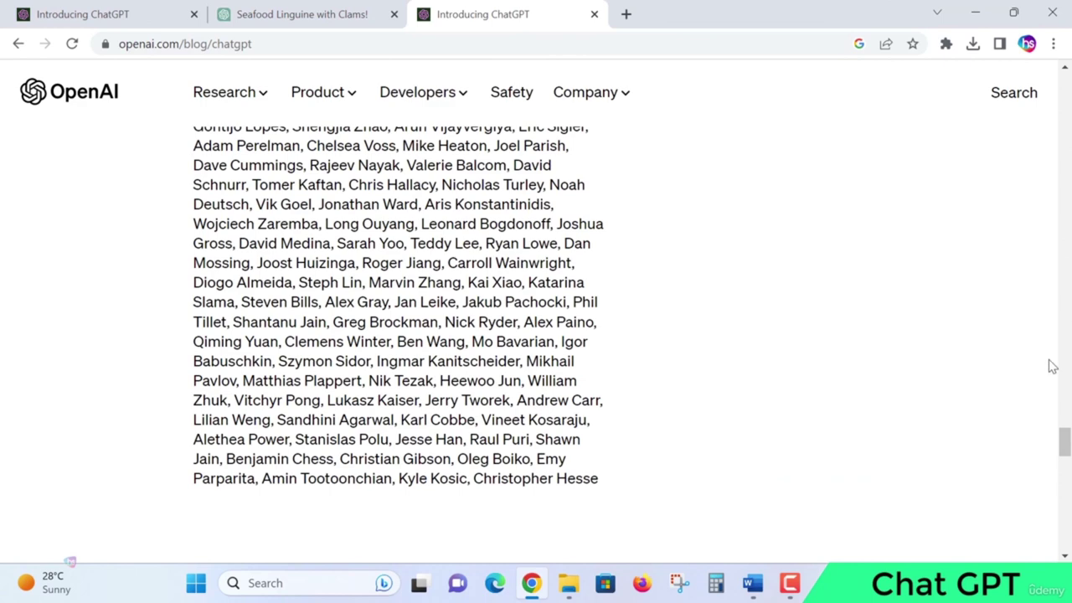
{"action": "left_click_drag", "start_coordinate": [1064, 432], "coordinate": [1062, 80]}
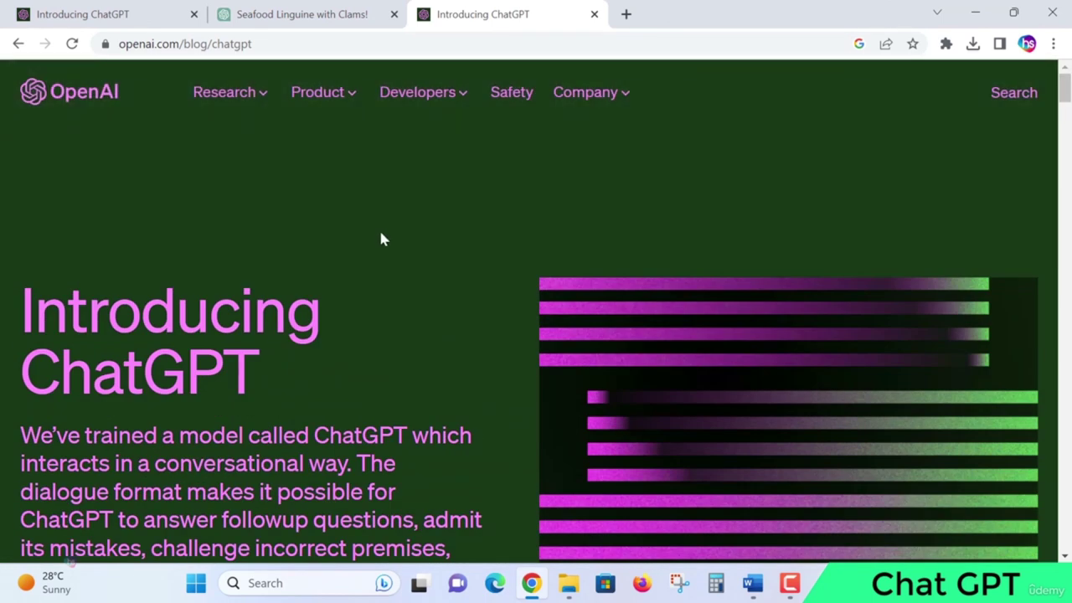
{"action": "scroll", "coordinate": [382, 240], "scroll_direction": "down", "scroll_amount": 1}
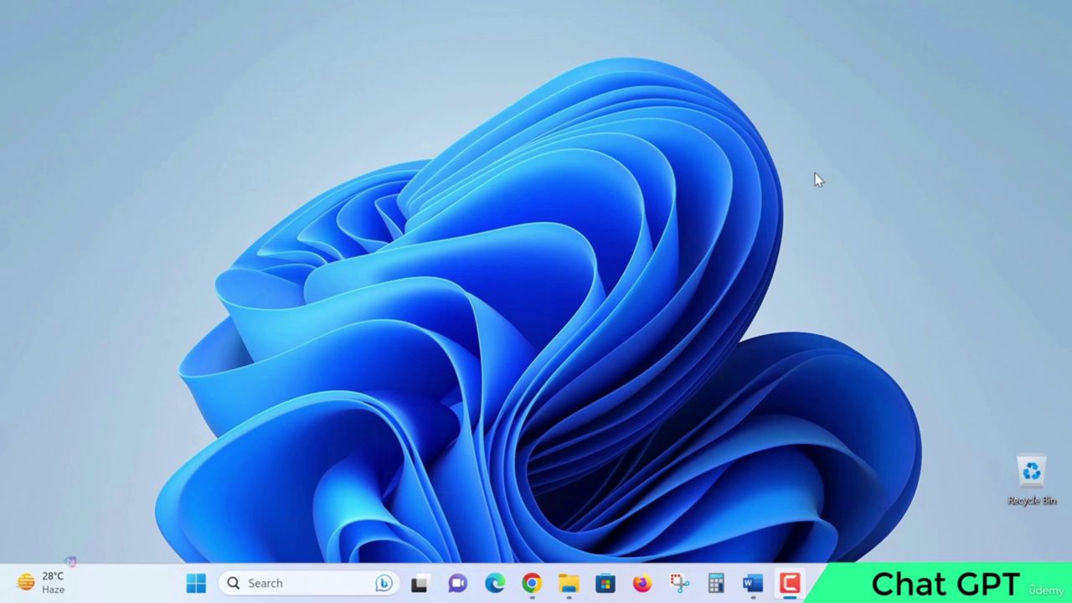
Switch to Chrome and launch ChatGPT from OpenAI's "Introducing ChatGPT" page.
{"action": "left_click", "coordinate": [532, 583]}
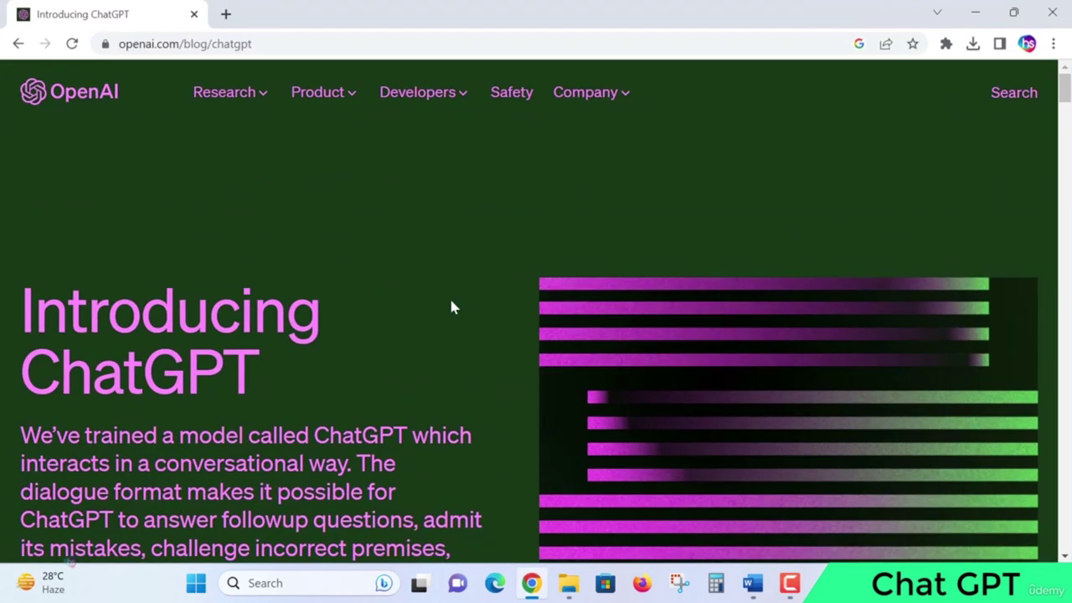
{"action": "scroll", "coordinate": [369, 352], "scroll_direction": "down", "scroll_amount": 1}
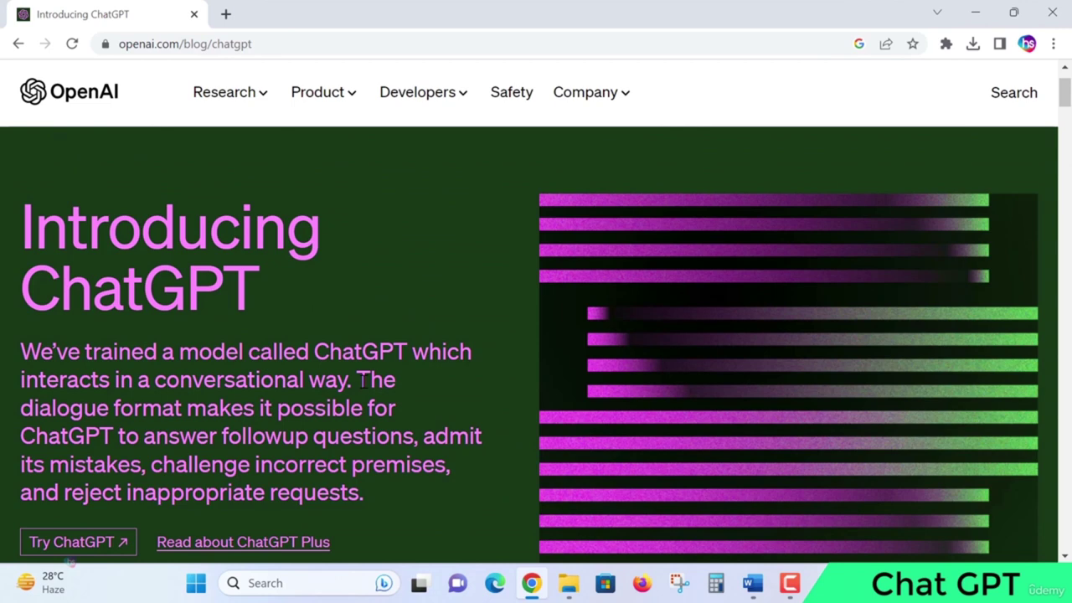
{"action": "scroll", "coordinate": [331, 404], "scroll_direction": "up", "scroll_amount": 1}
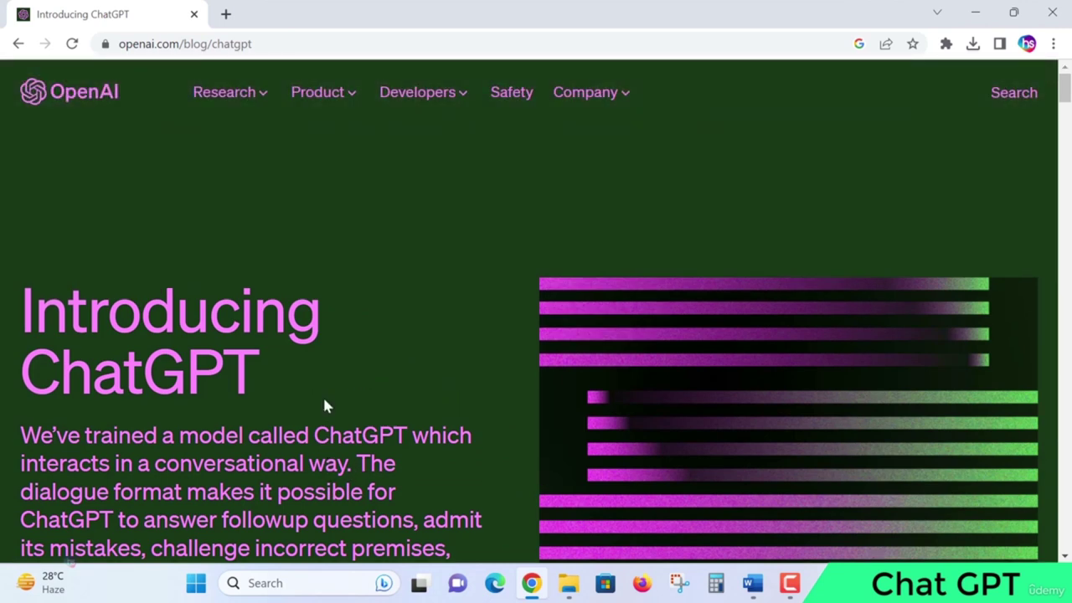
{"action": "scroll", "coordinate": [292, 390], "scroll_direction": "down", "scroll_amount": 1}
{"action": "left_click", "coordinate": [59, 543]}
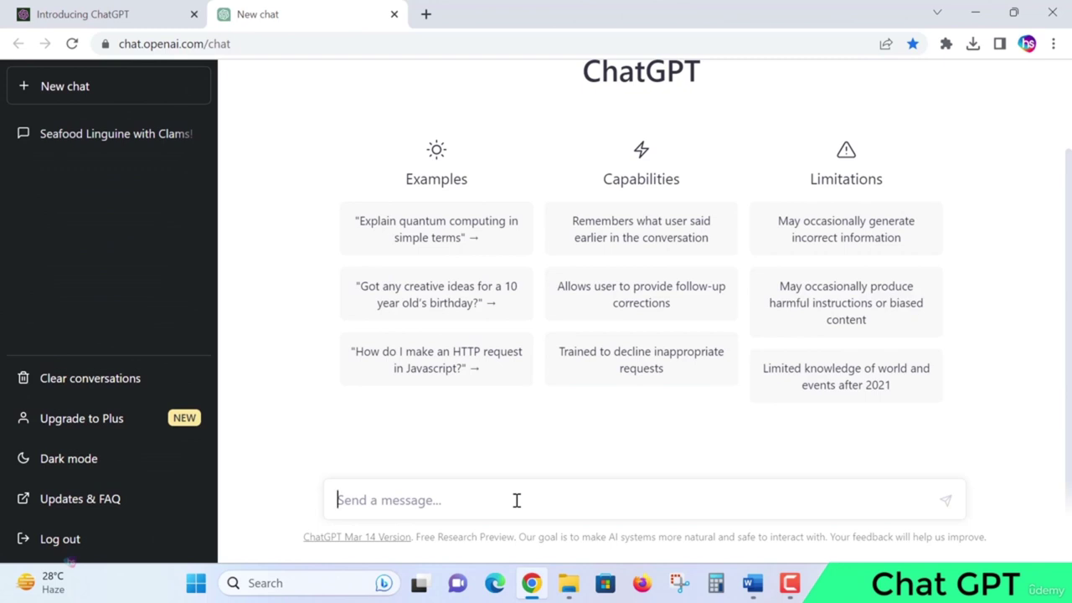
Ask ChatGPT to "suggest a JavaScript course curriculum to lean", correcting the spelling of JavaScript before sending.
{"action": "left_click", "coordinate": [517, 500]}
{"action": "type", "text": "su"}
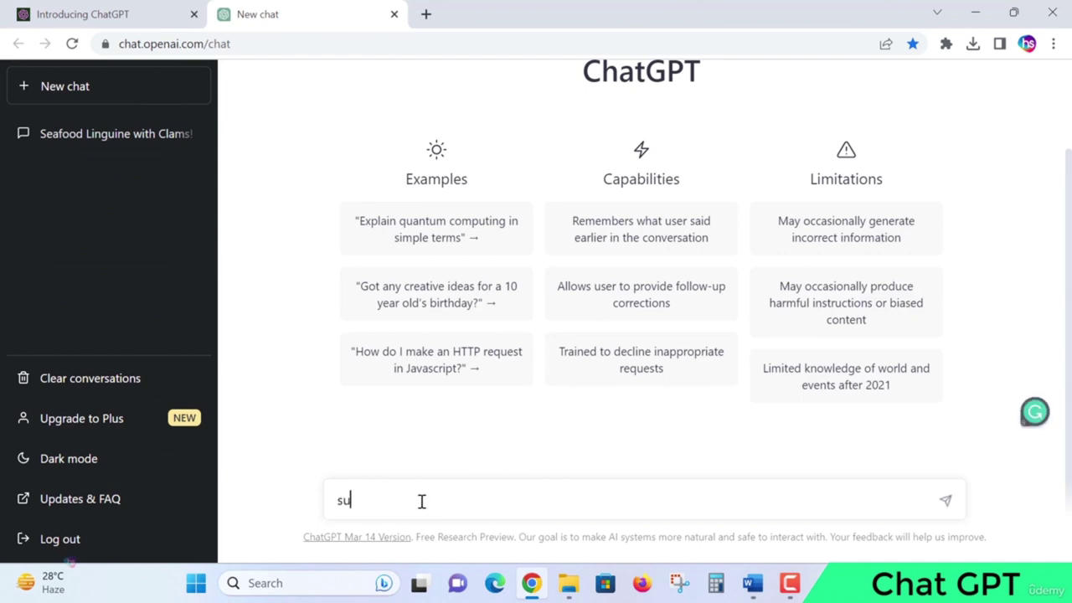
{"action": "type", "text": "ggest  a "}
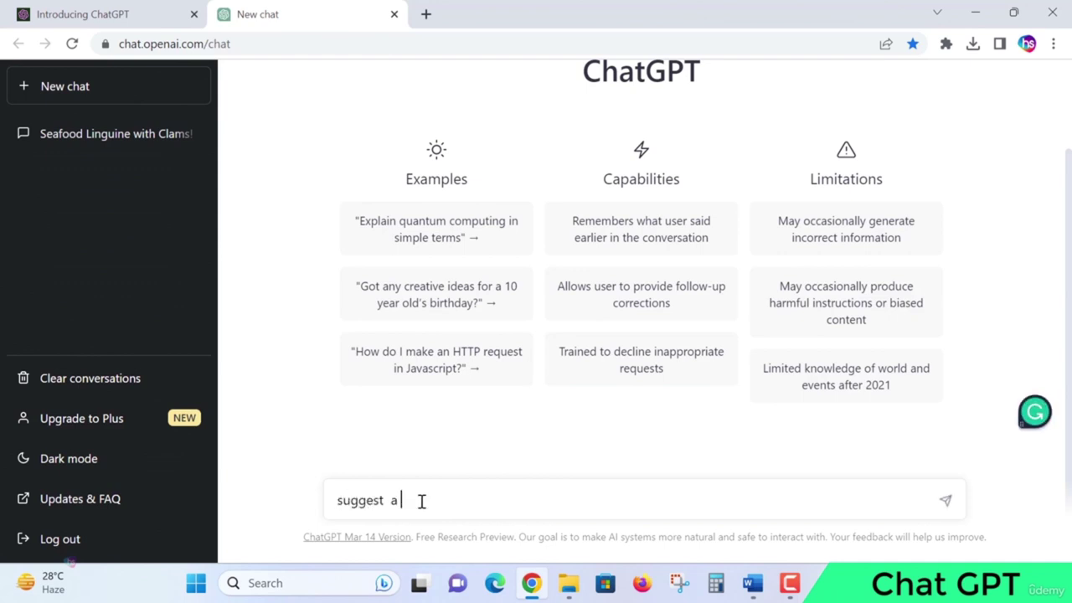
{"action": "type", "text": "javascript "}
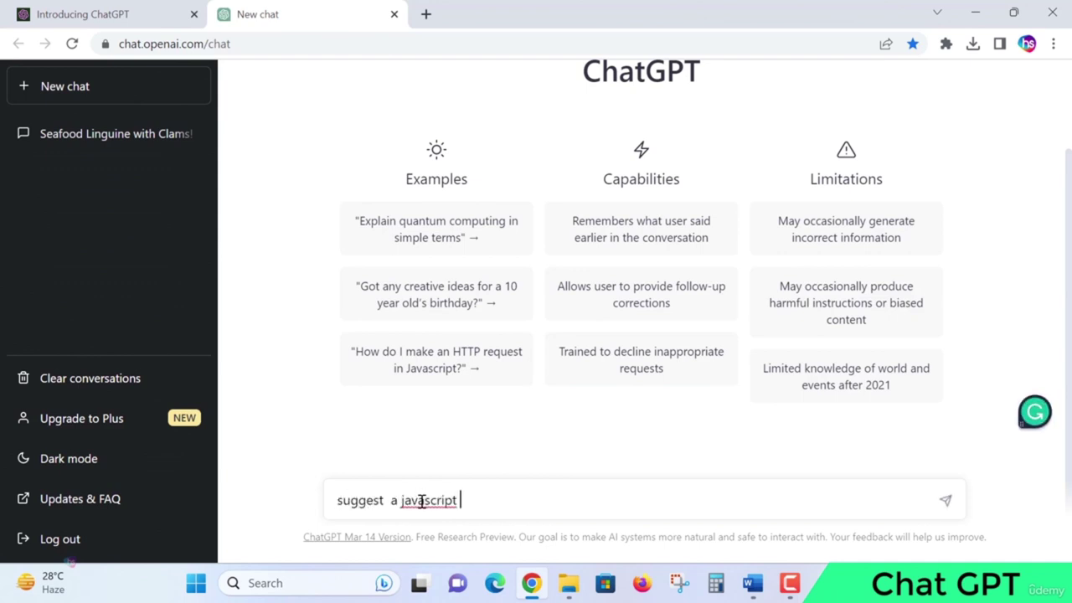
{"action": "type", "text": "course curriclu"}
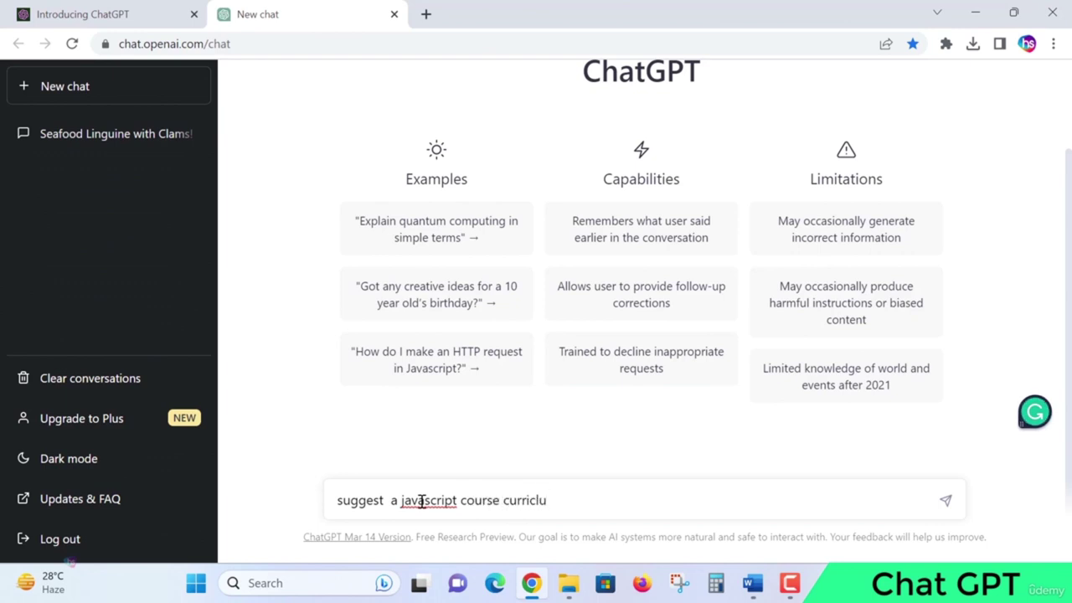
{"action": "key", "text": "BackSpace"}
{"action": "key", "text": "BackSpace"}
{"action": "type", "text": "ulum"}
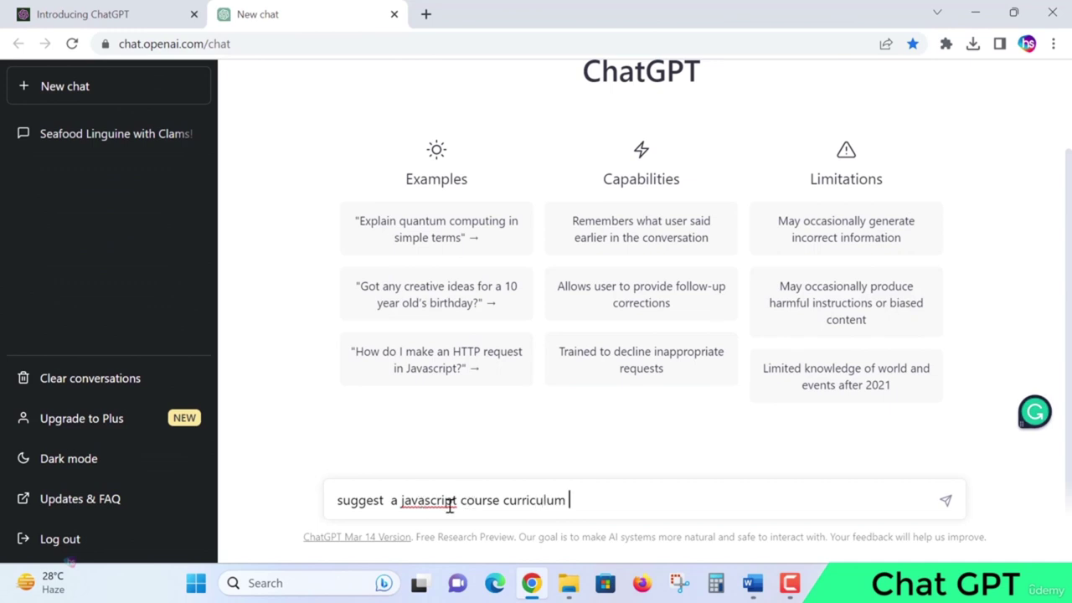
{"action": "right_click", "coordinate": [445, 500]}
{"action": "left_click", "coordinate": [499, 238]}
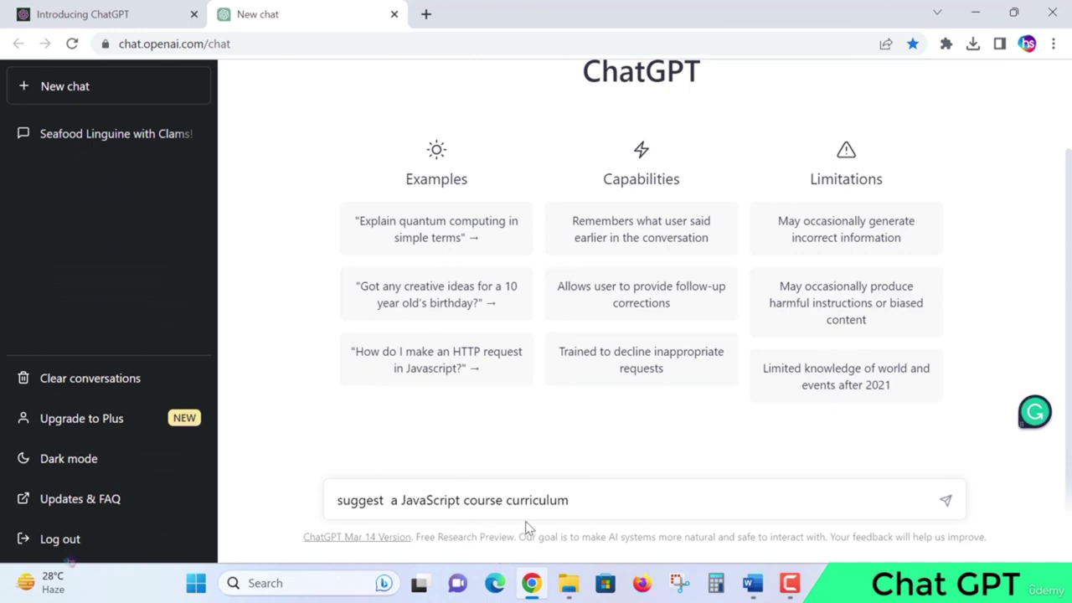
{"action": "left_click", "coordinate": [613, 500]}
{"action": "type", "text": "to lean"}
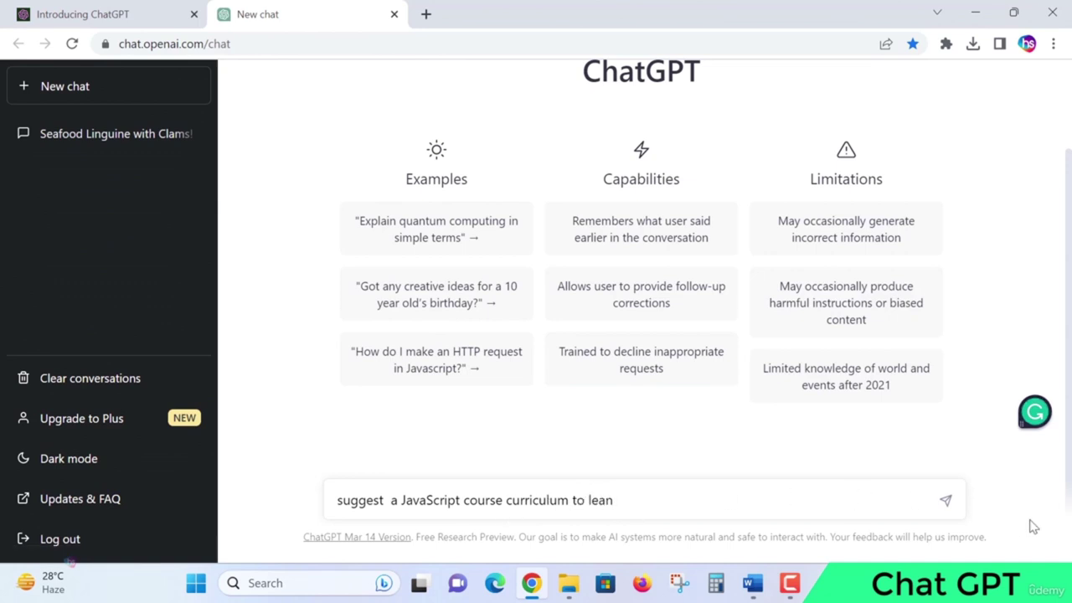
{"action": "left_click", "coordinate": [946, 501]}
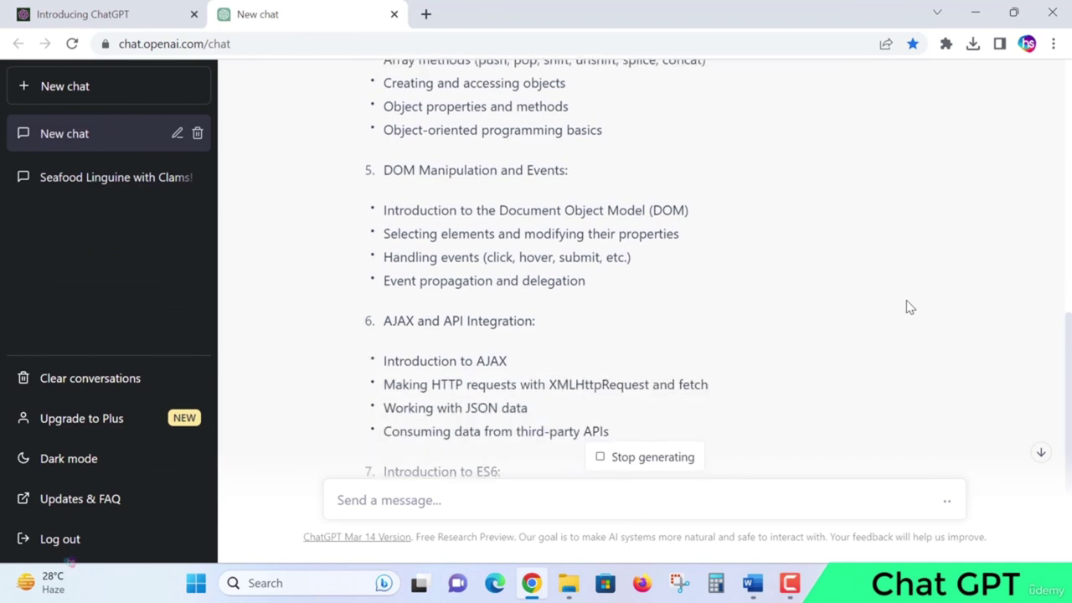
Read the start of the curriculum answer, highlighting the "Introduction to JavaScript" heading and its topics down to the development environment.
{"action": "scroll", "coordinate": [911, 308], "scroll_direction": "up", "scroll_amount": 10}
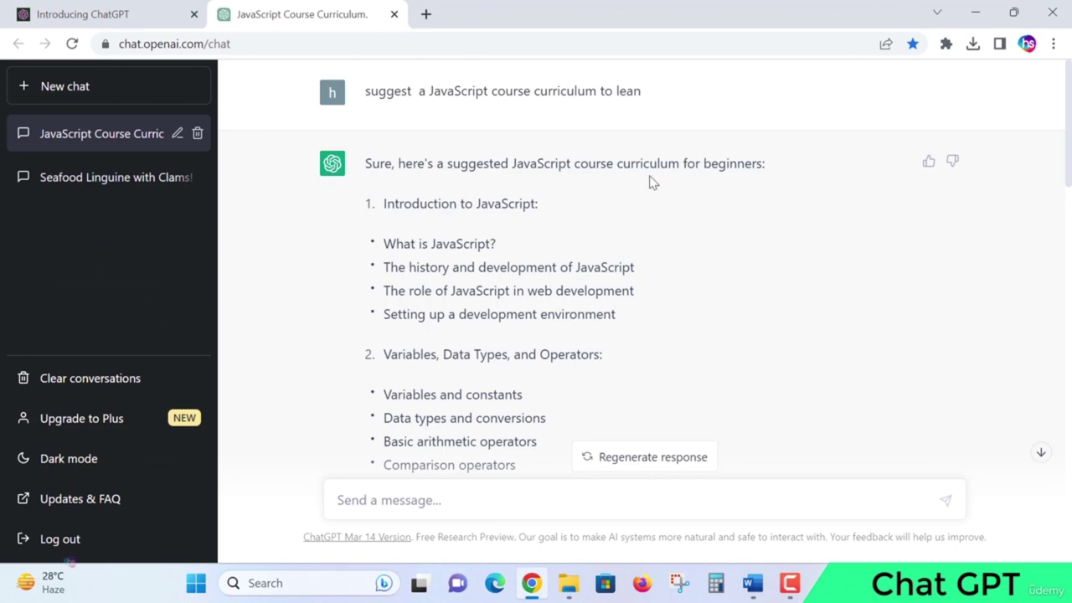
{"action": "left_click_drag", "start_coordinate": [531, 162], "coordinate": [668, 168]}
{"action": "scroll", "coordinate": [871, 274], "scroll_direction": "down", "scroll_amount": 1}
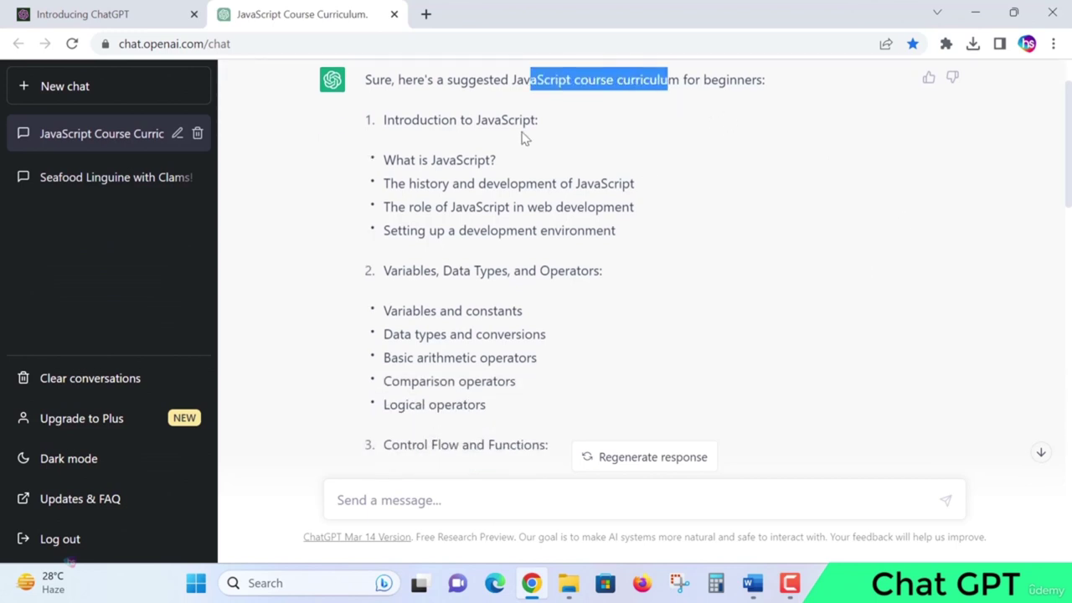
{"action": "left_click_drag", "start_coordinate": [441, 120], "coordinate": [510, 118]}
{"action": "left_click_drag", "start_coordinate": [452, 183], "coordinate": [518, 238]}
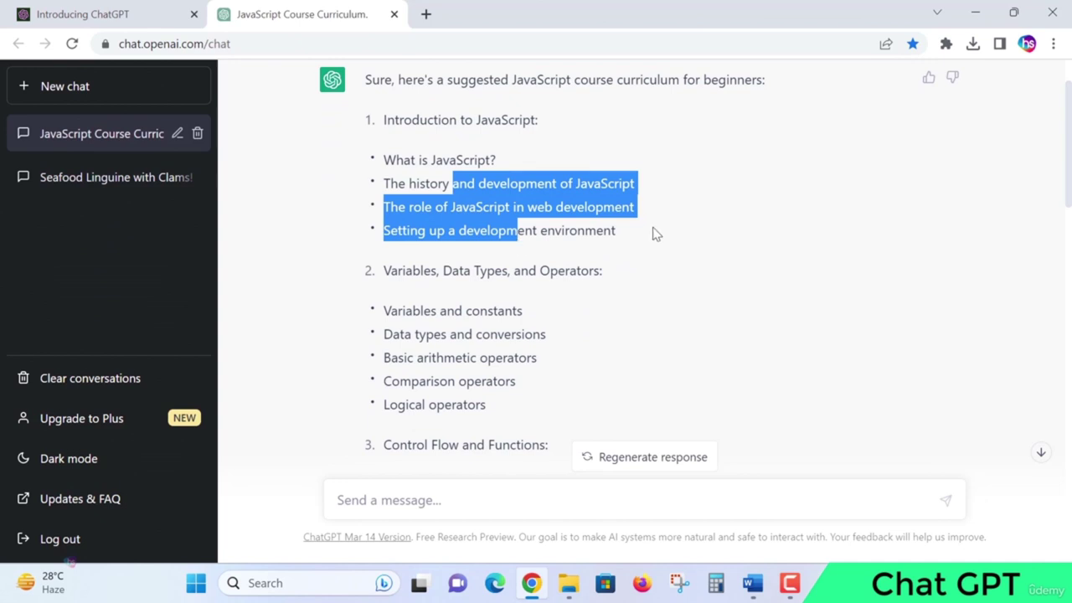
{"action": "left_click", "coordinate": [605, 229]}
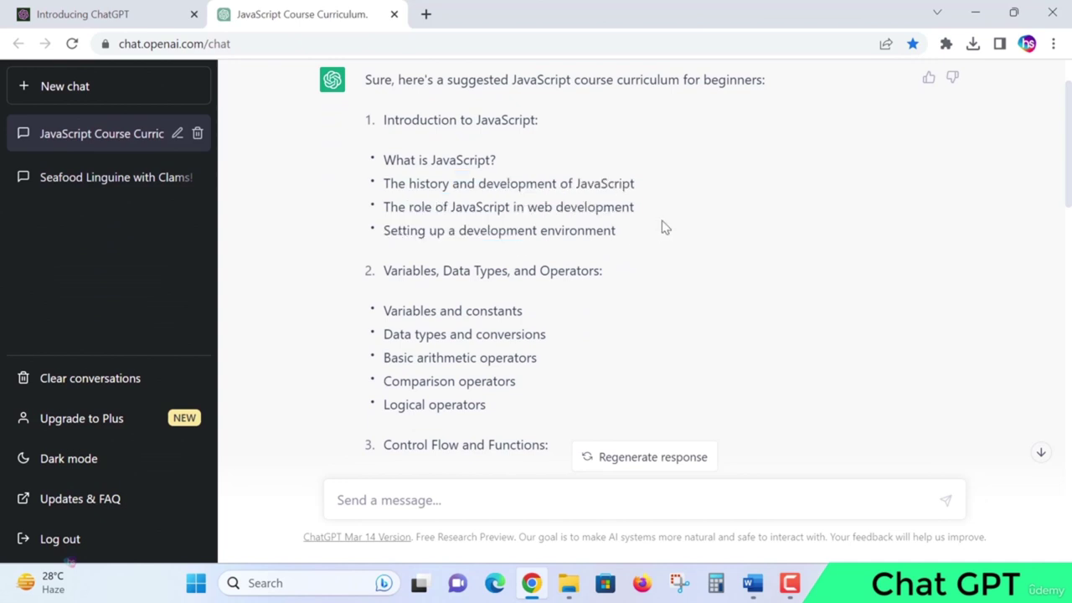
{"action": "left_click_drag", "start_coordinate": [448, 231], "coordinate": [634, 239]}
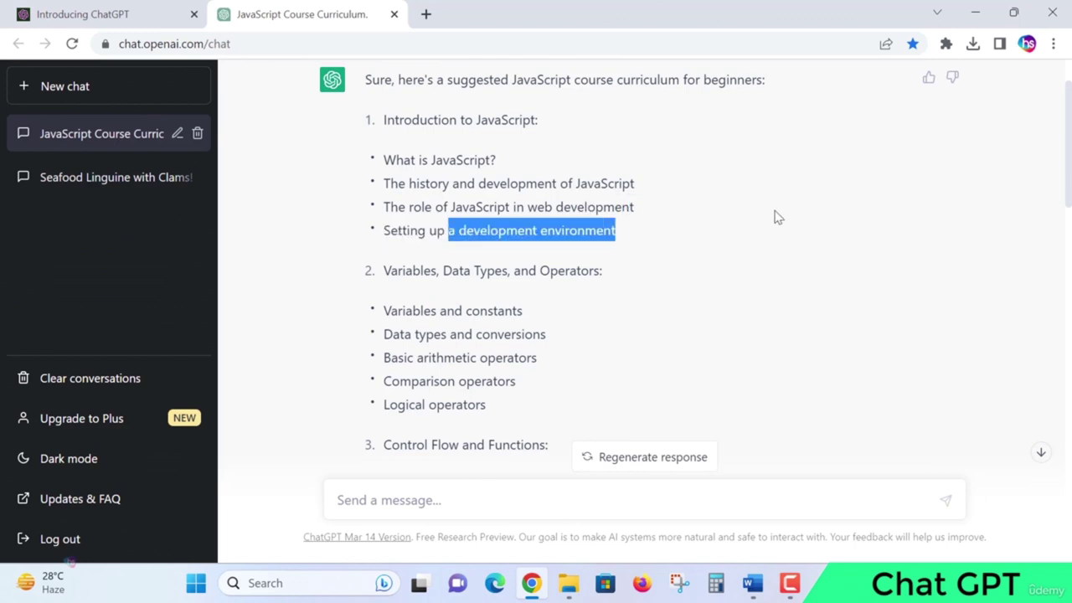
Read the curriculum sections from variables, data types and operators through to AJAX and API integration.
{"action": "scroll", "coordinate": [775, 216], "scroll_direction": "down", "scroll_amount": 1}
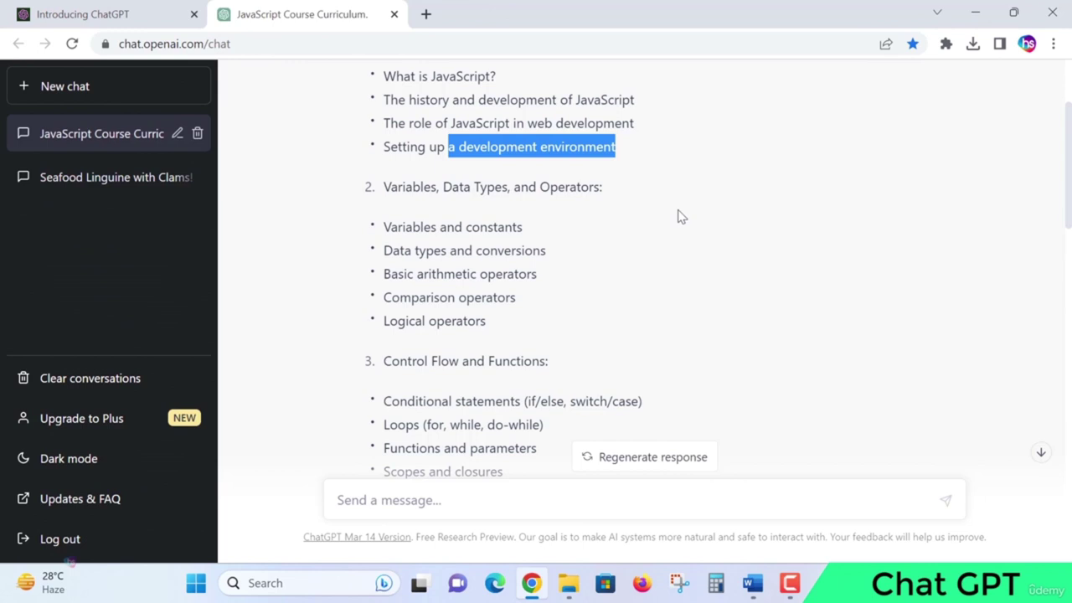
{"action": "scroll", "coordinate": [679, 217], "scroll_direction": "down", "scroll_amount": 2}
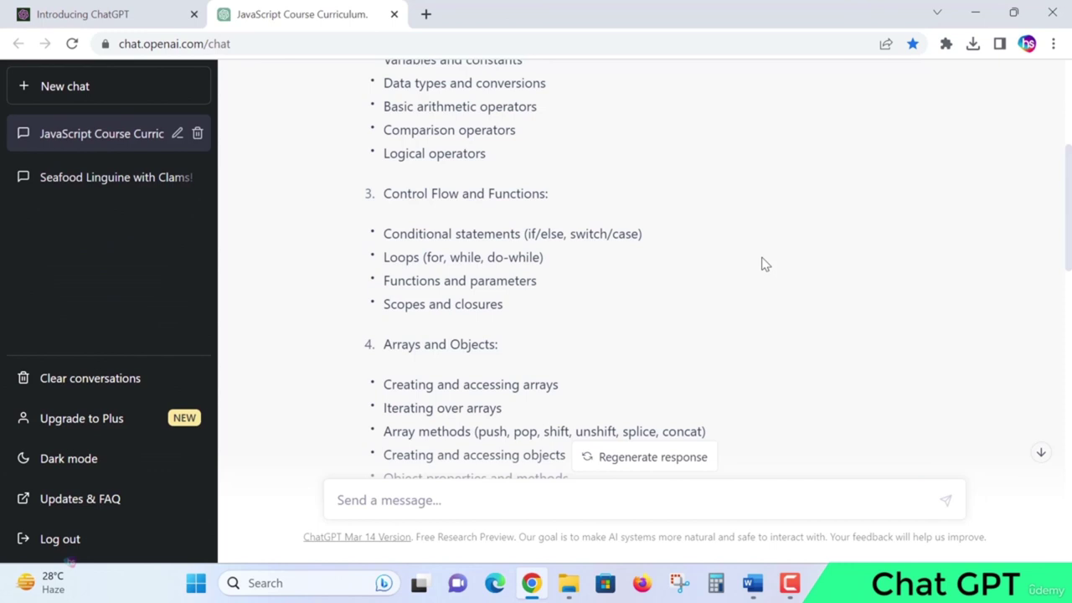
{"action": "scroll", "coordinate": [716, 289], "scroll_direction": "down", "scroll_amount": 2}
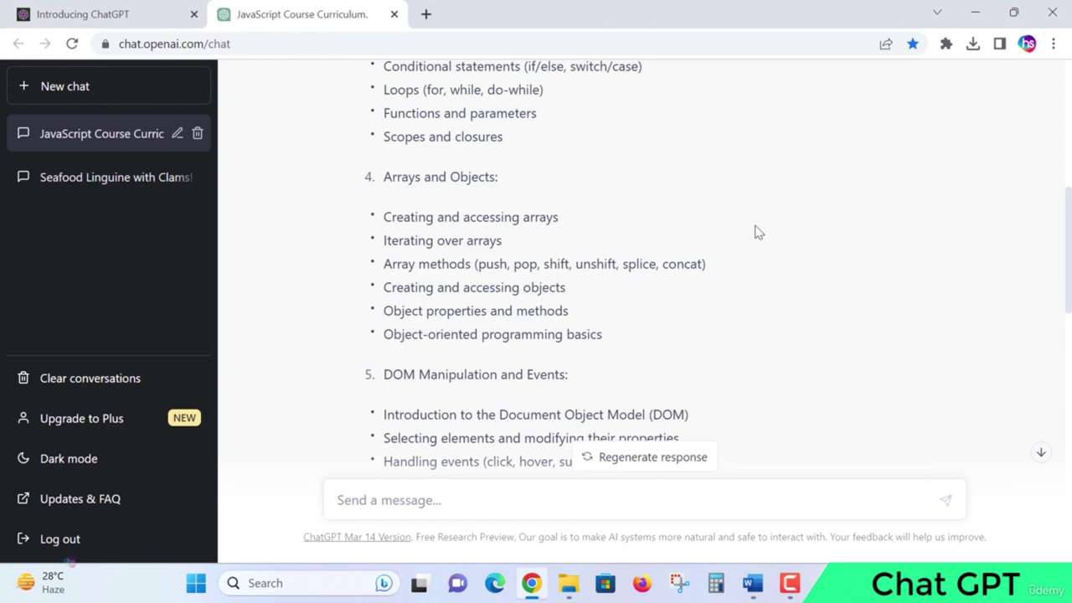
{"action": "scroll", "coordinate": [762, 230], "scroll_direction": "down", "scroll_amount": 2}
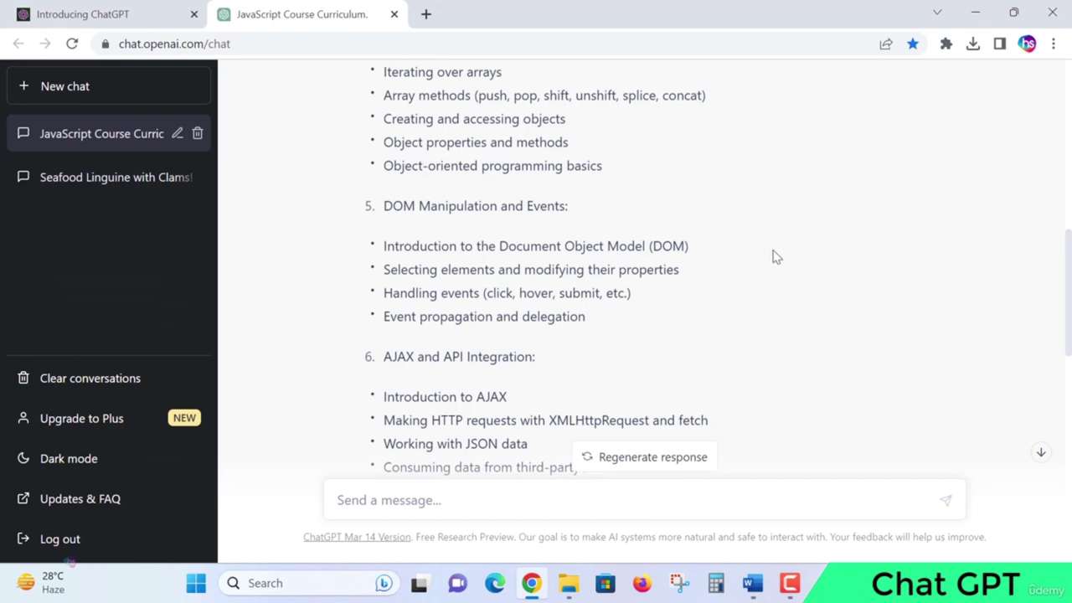
{"action": "scroll", "coordinate": [849, 273], "scroll_direction": "down", "scroll_amount": 3}
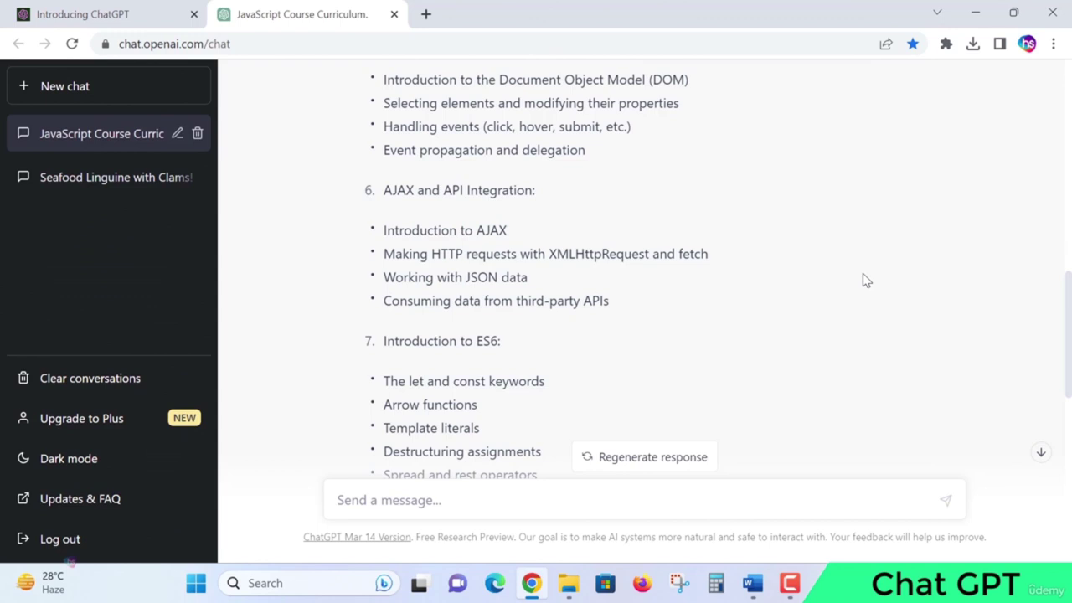
Read the curriculum from the ES6 section to the frameworks and closing note, and review the whole answer once more.
{"action": "scroll", "coordinate": [863, 281], "scroll_direction": "down", "scroll_amount": 3}
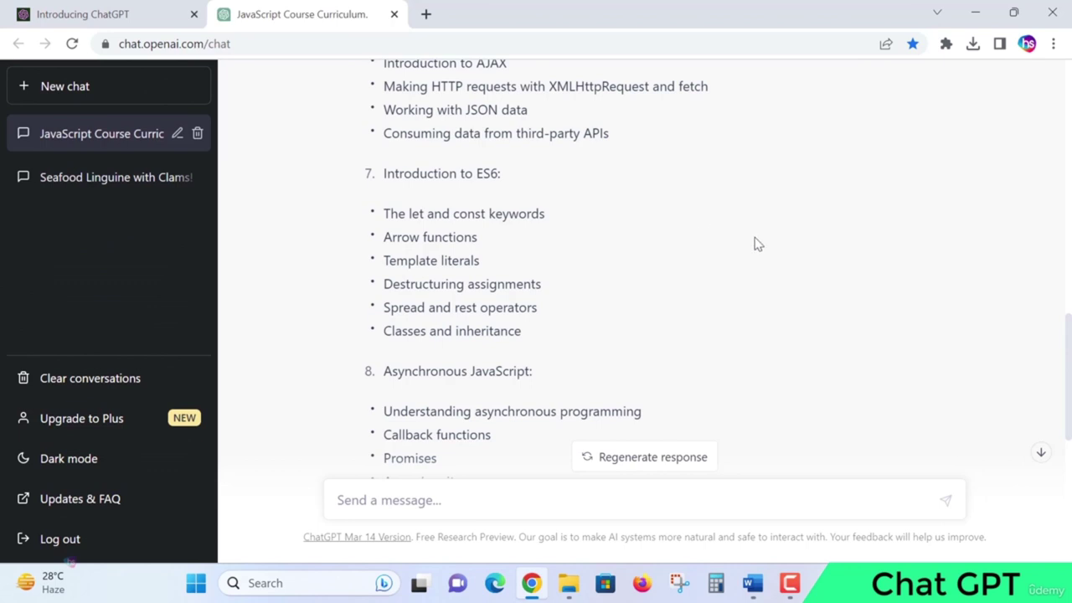
{"action": "scroll", "coordinate": [755, 244], "scroll_direction": "down", "scroll_amount": 2}
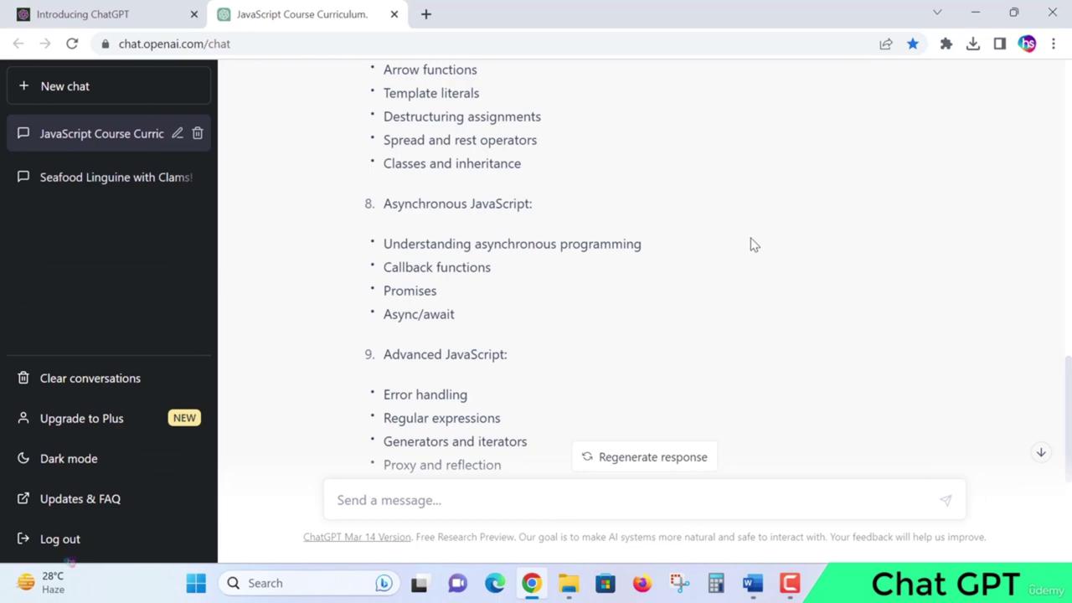
{"action": "scroll", "coordinate": [751, 244], "scroll_direction": "down", "scroll_amount": 2}
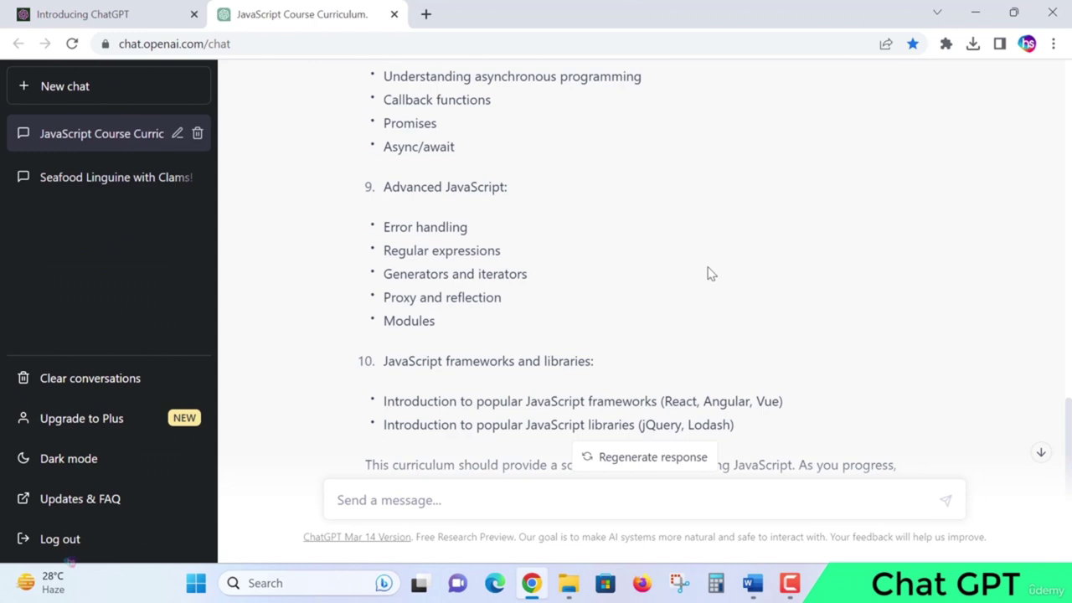
{"action": "scroll", "coordinate": [709, 273], "scroll_direction": "down", "scroll_amount": 2}
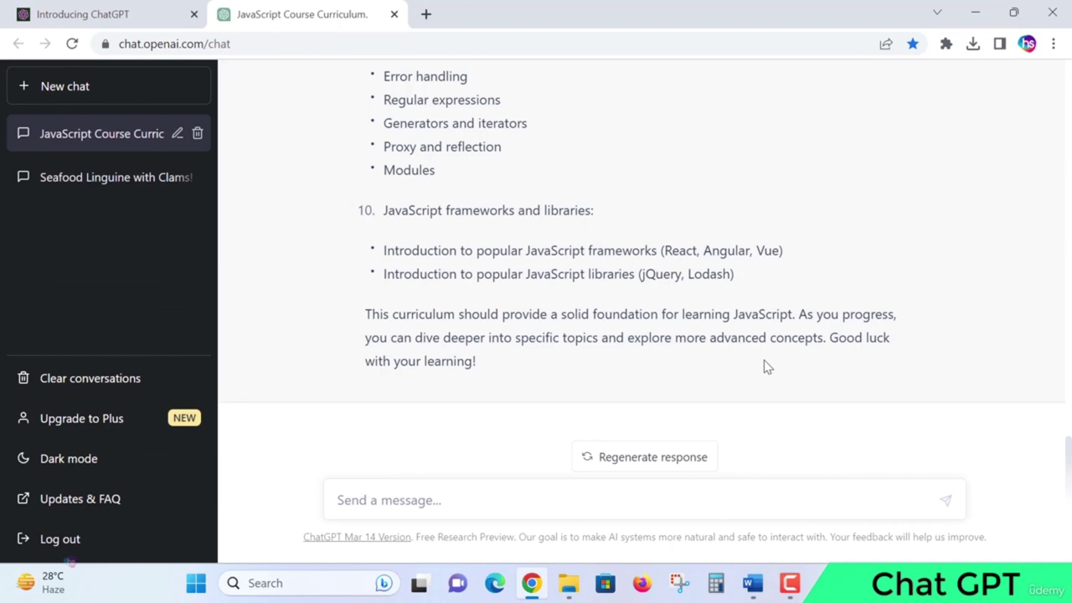
{"action": "scroll", "coordinate": [527, 240], "scroll_direction": "up", "scroll_amount": 18}
{"action": "scroll", "coordinate": [523, 251], "scroll_direction": "down", "scroll_amount": 18}
Ask ChatGPT to "suggest a python course curriculum", correcting the spelling of curriculum before sending.
{"action": "left_click", "coordinate": [443, 493]}
{"action": "type", "text": "suggest a python course currilumum"}
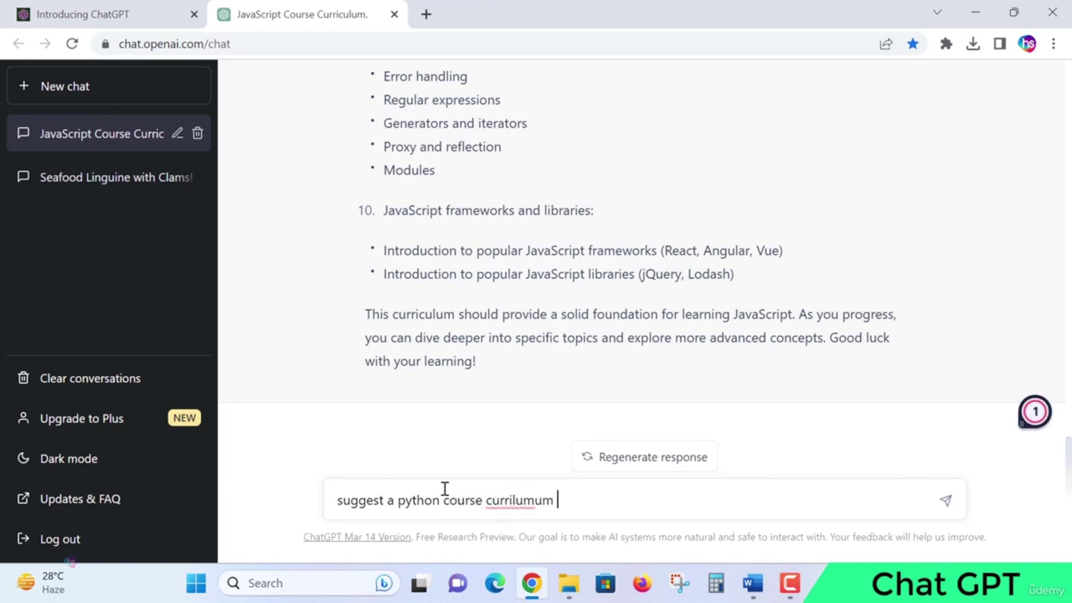
{"action": "mouse_move", "coordinate": [495, 503]}
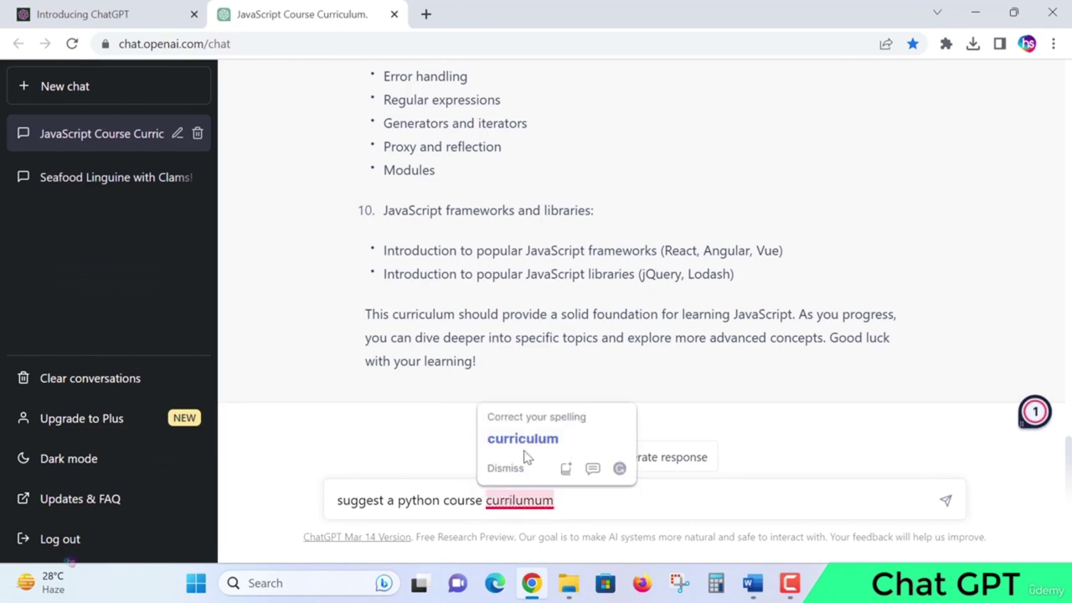
{"action": "left_click", "coordinate": [523, 439]}
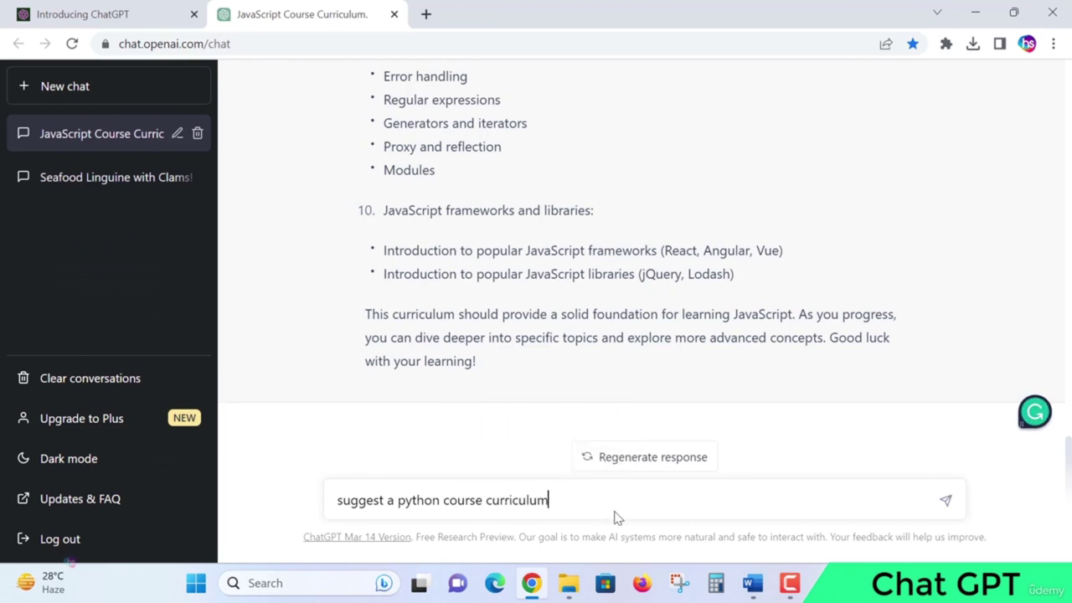
{"action": "left_click", "coordinate": [946, 502]}
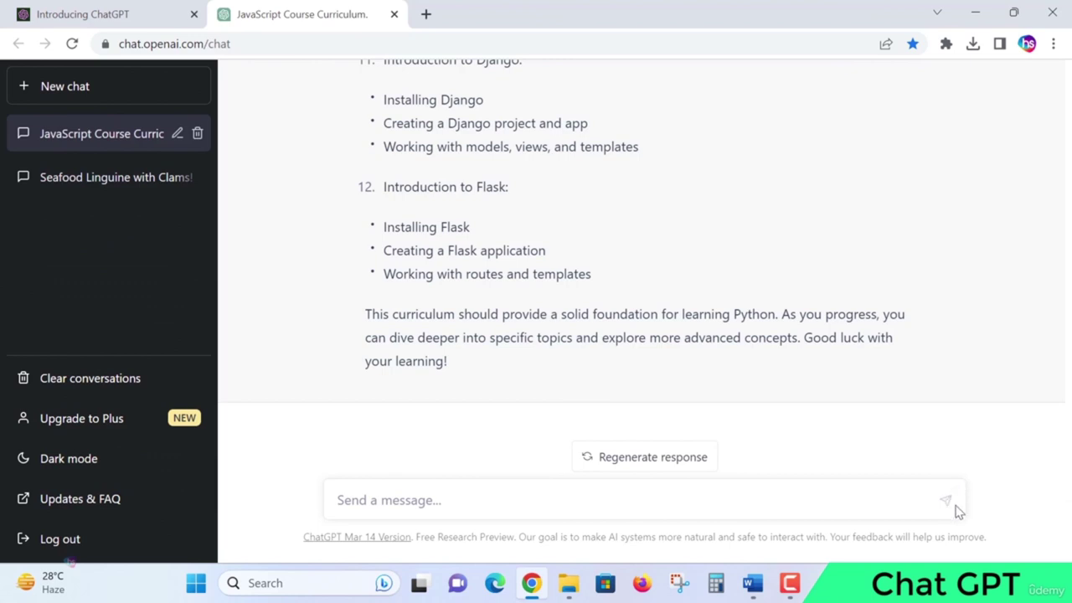
Read the Python curriculum from its introduction through variables and operators to control flow and functions, highlighting topics along the way.
{"action": "scroll", "coordinate": [739, 240], "scroll_direction": "up", "scroll_amount": 15}
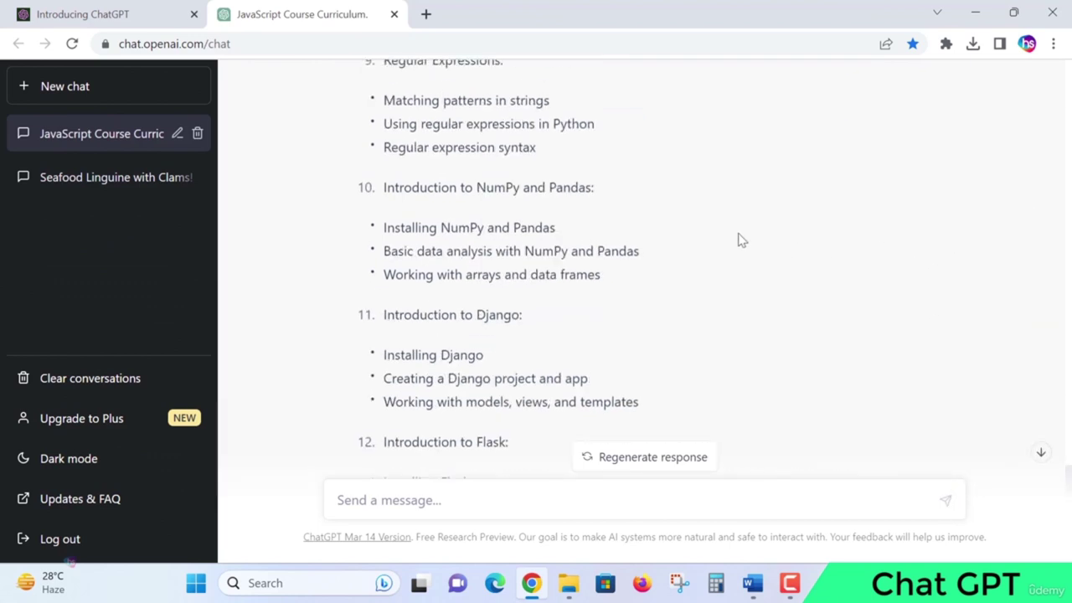
{"action": "scroll", "coordinate": [737, 239], "scroll_direction": "up", "scroll_amount": 8}
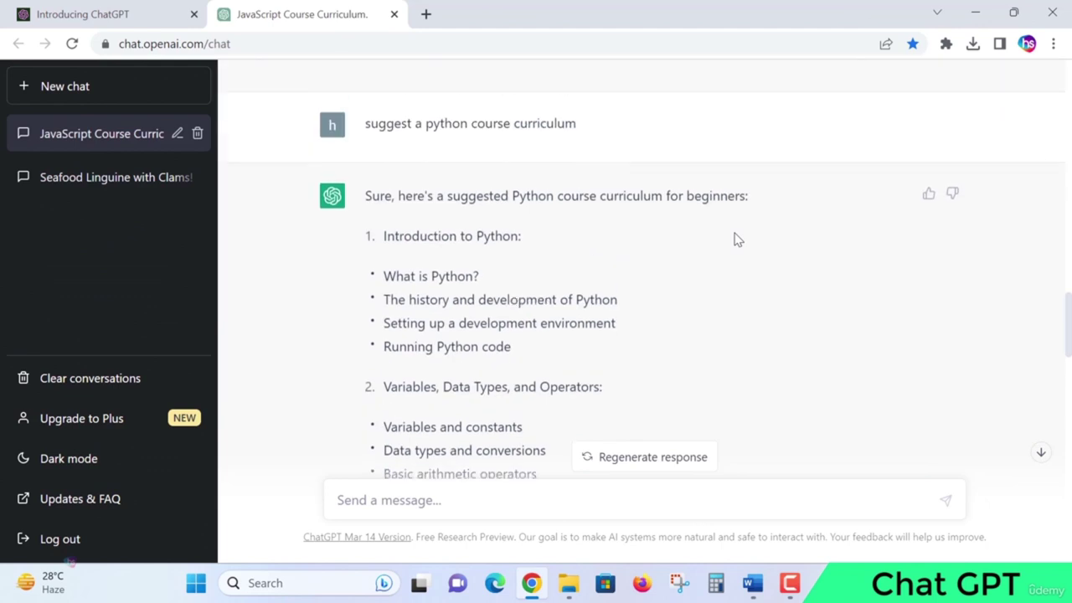
{"action": "scroll", "coordinate": [567, 241], "scroll_direction": "down", "scroll_amount": 1}
{"action": "left_click_drag", "start_coordinate": [434, 193], "coordinate": [460, 245]}
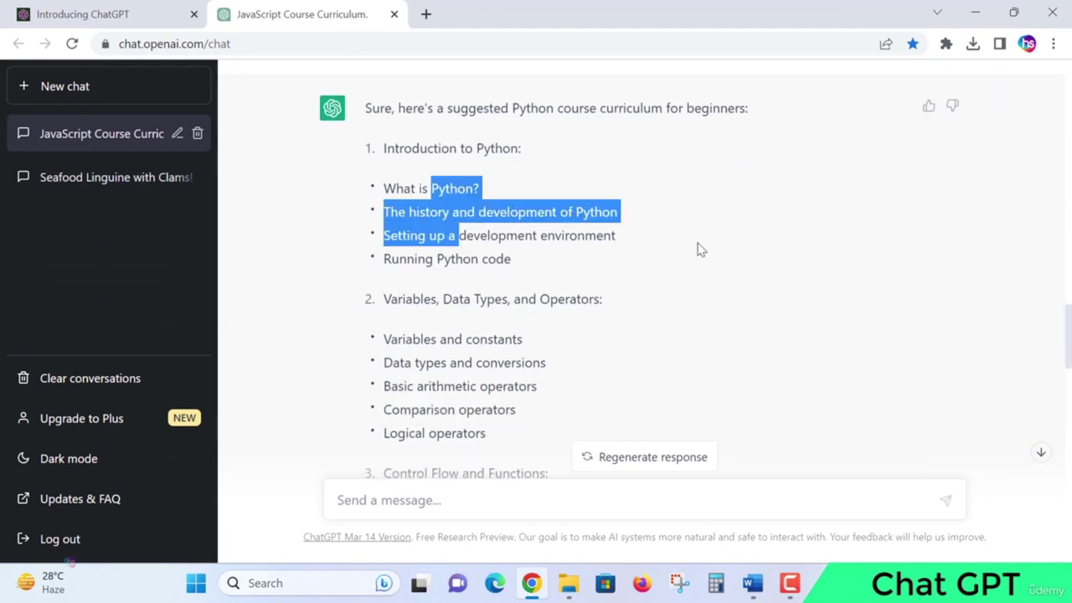
{"action": "scroll", "coordinate": [545, 280], "scroll_direction": "down", "scroll_amount": 1}
{"action": "left_click_drag", "start_coordinate": [450, 284], "coordinate": [469, 310]}
{"action": "scroll", "coordinate": [856, 279], "scroll_direction": "down", "scroll_amount": 2}
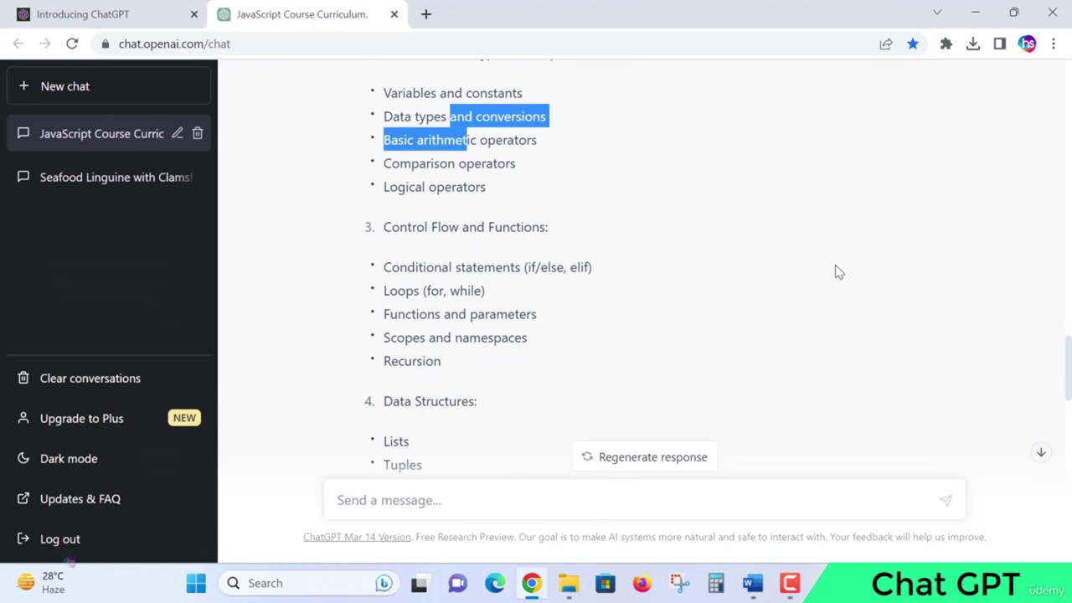
{"action": "left_click_drag", "start_coordinate": [449, 286], "coordinate": [469, 333]}
{"action": "scroll", "coordinate": [719, 300], "scroll_direction": "down", "scroll_amount": 1}
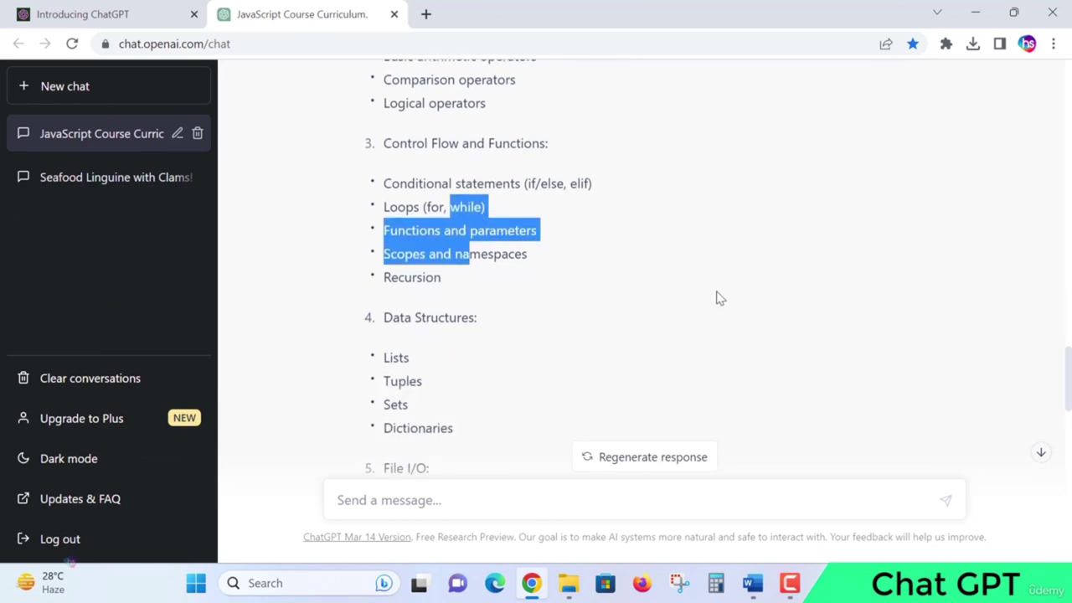
Read the Python curriculum sections on data structures, file I/O and object-oriented programming, highlighting the file modes topic and the object-oriented heading.
{"action": "scroll", "coordinate": [719, 298], "scroll_direction": "down", "scroll_amount": 2}
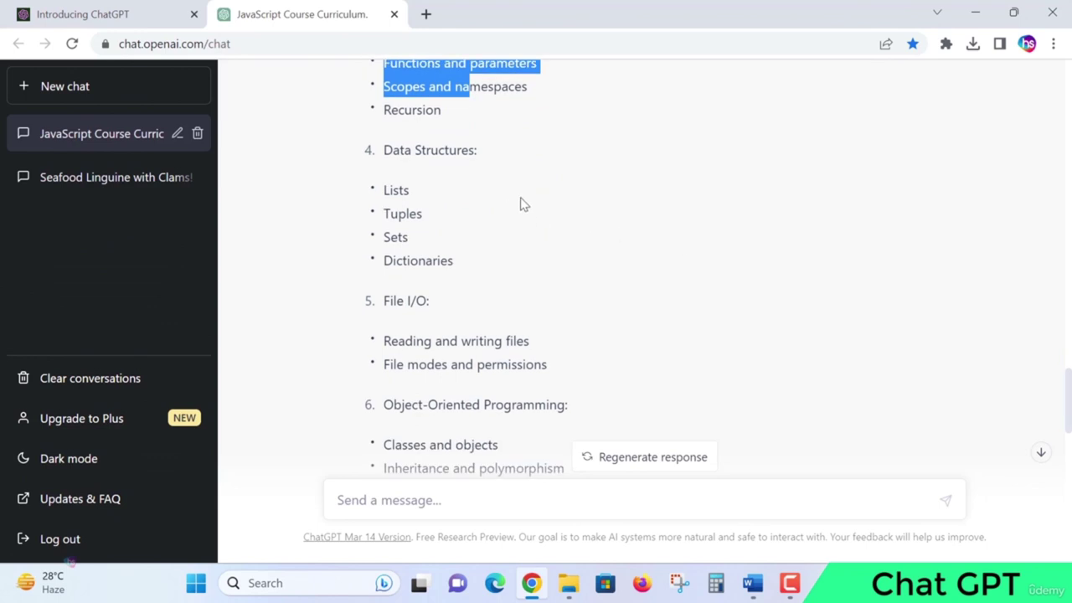
{"action": "left_click", "coordinate": [429, 251]}
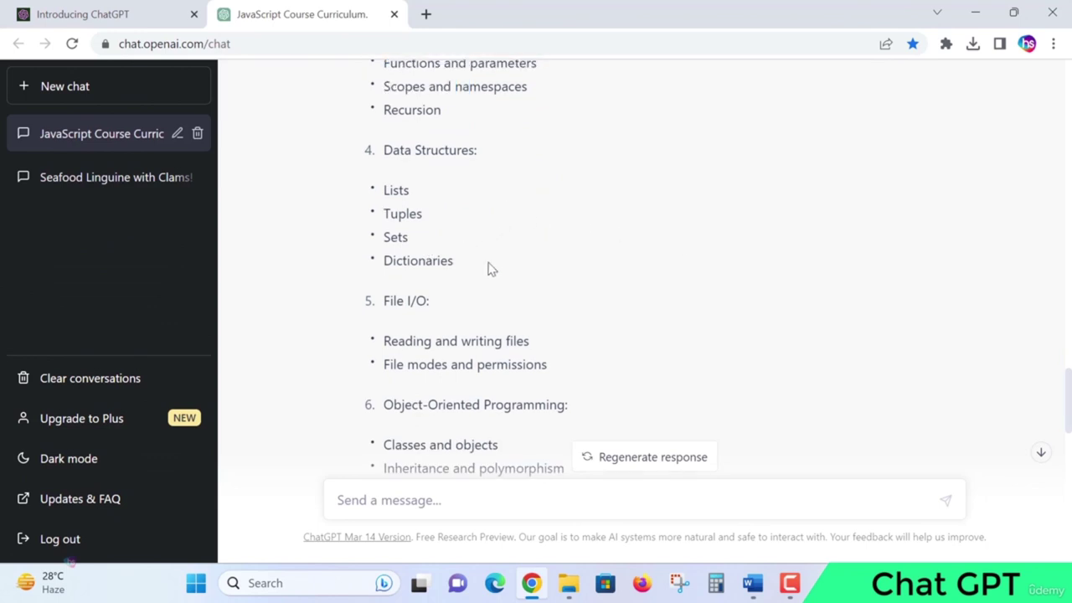
{"action": "scroll", "coordinate": [692, 219], "scroll_direction": "down", "scroll_amount": 1}
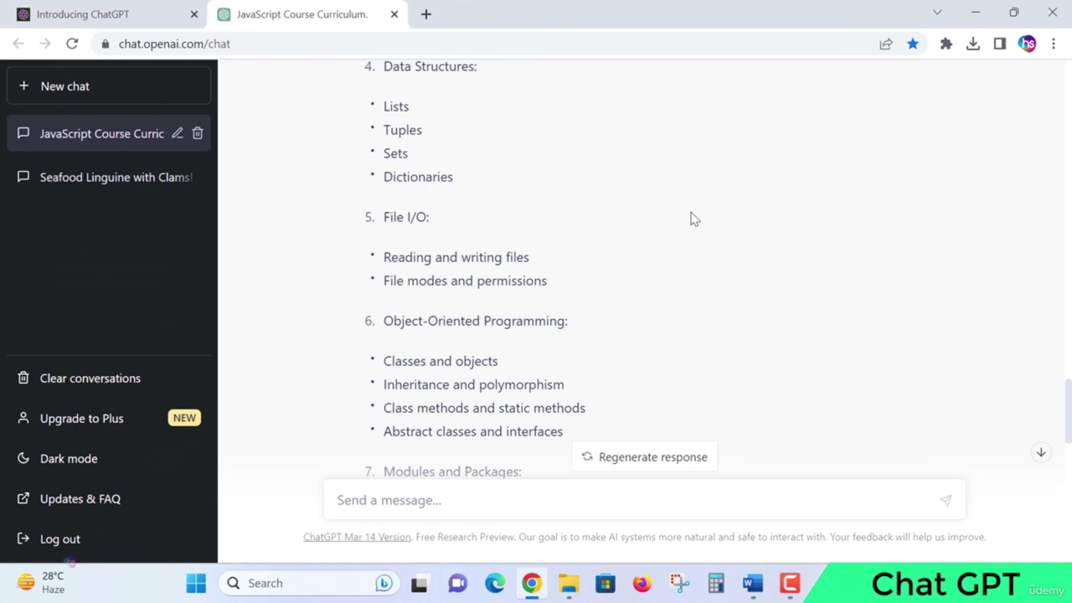
{"action": "scroll", "coordinate": [692, 218], "scroll_direction": "down", "scroll_amount": 1}
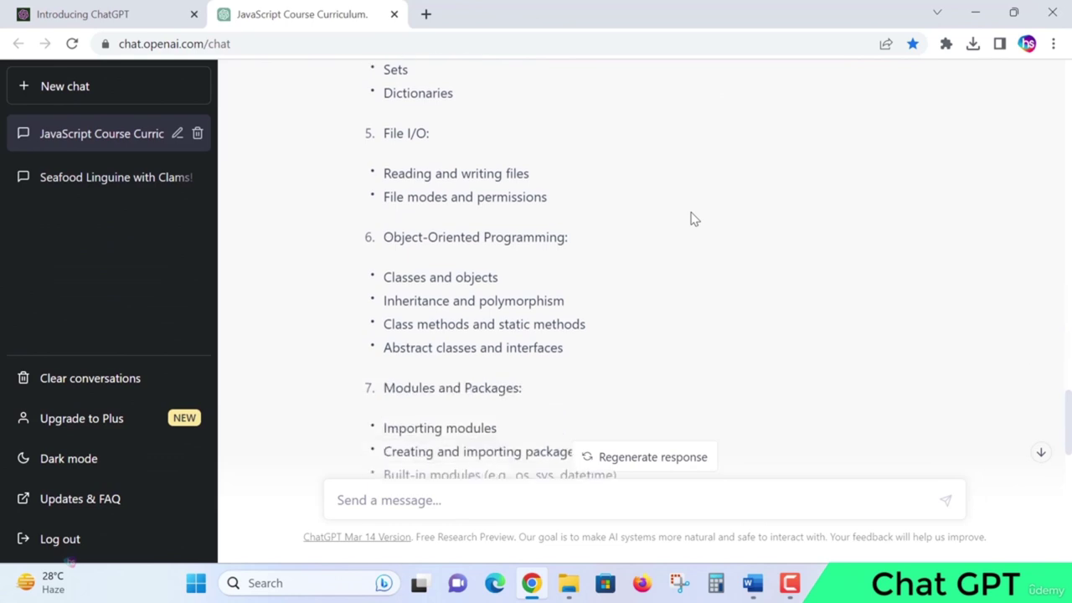
{"action": "left_click_drag", "start_coordinate": [406, 203], "coordinate": [553, 192]}
{"action": "left_click", "coordinate": [553, 194]}
{"action": "left_click_drag", "start_coordinate": [429, 243], "coordinate": [576, 235]}
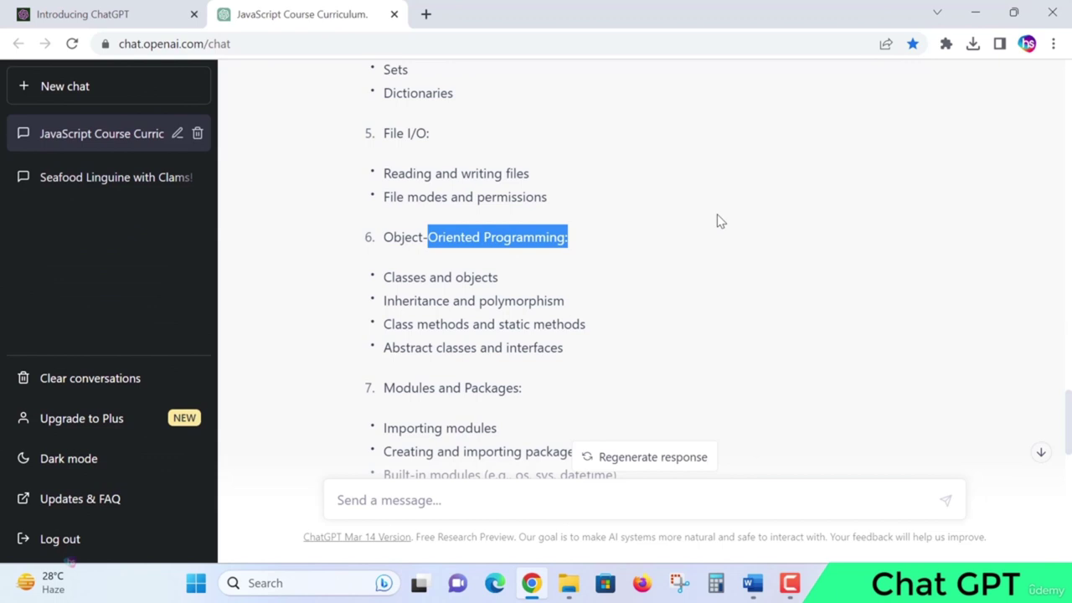
{"action": "scroll", "coordinate": [720, 221], "scroll_direction": "down", "scroll_amount": 1}
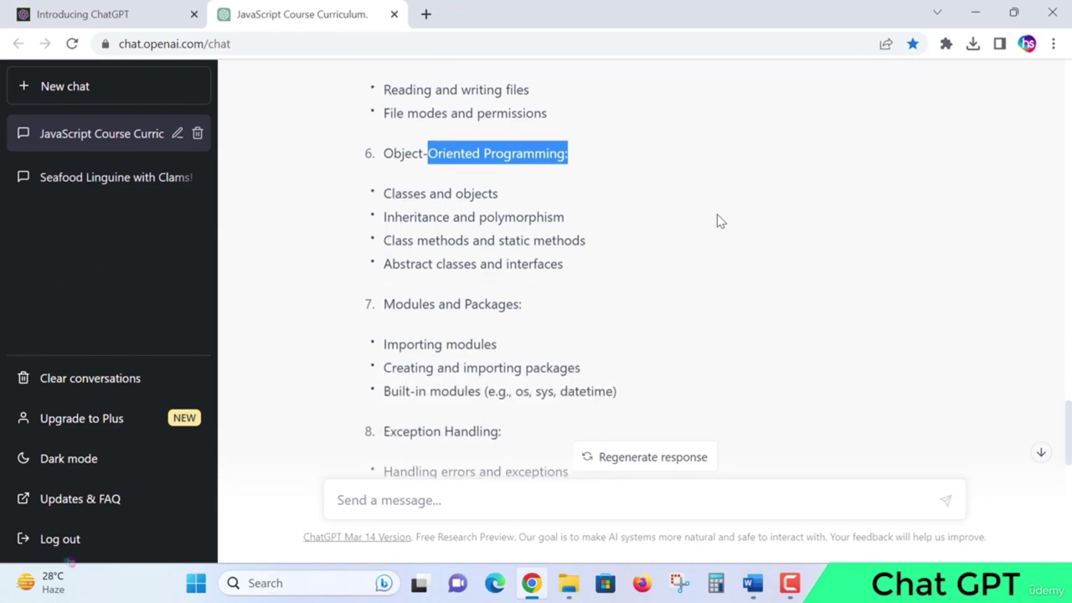
{"action": "scroll", "coordinate": [720, 221], "scroll_direction": "down", "scroll_amount": 1}
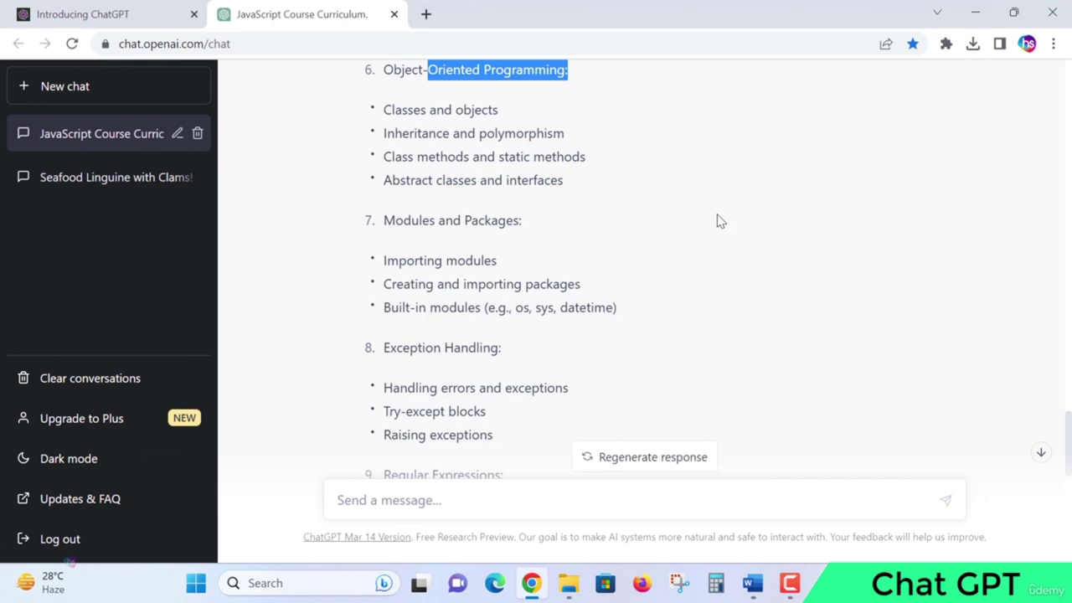
Read the Python curriculum from modules and packages to Flask and the closing note, and return to the start of the answer.
{"action": "left_click", "coordinate": [523, 310]}
{"action": "left_click_drag", "start_coordinate": [540, 312], "coordinate": [595, 309]}
{"action": "scroll", "coordinate": [685, 286], "scroll_direction": "down", "scroll_amount": 1}
{"action": "scroll", "coordinate": [686, 287], "scroll_direction": "down", "scroll_amount": 2}
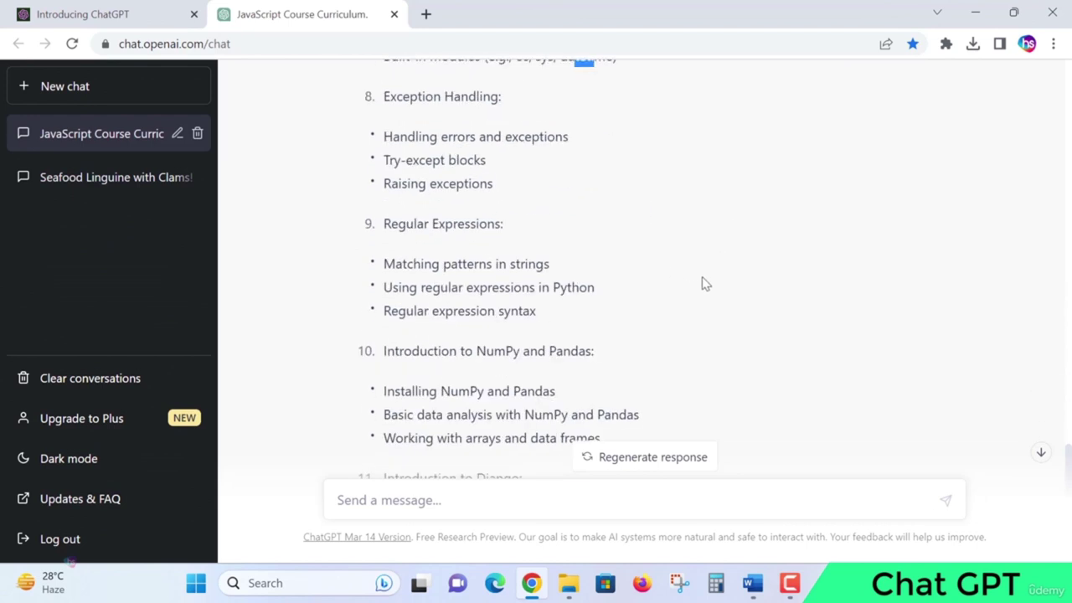
{"action": "scroll", "coordinate": [702, 283], "scroll_direction": "down", "scroll_amount": 2}
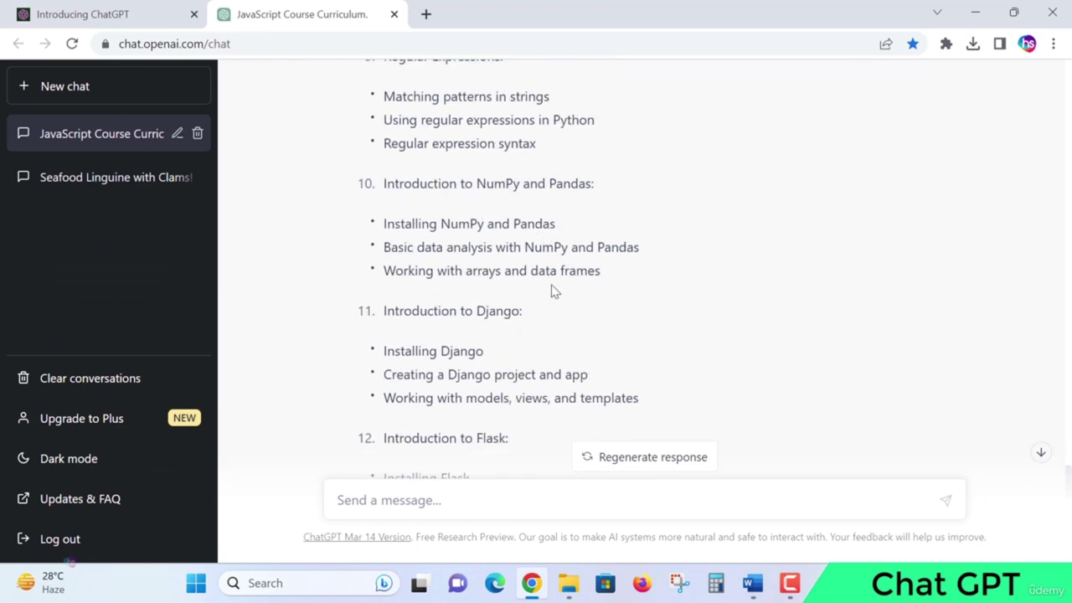
{"action": "scroll", "coordinate": [737, 274], "scroll_direction": "down", "scroll_amount": 2}
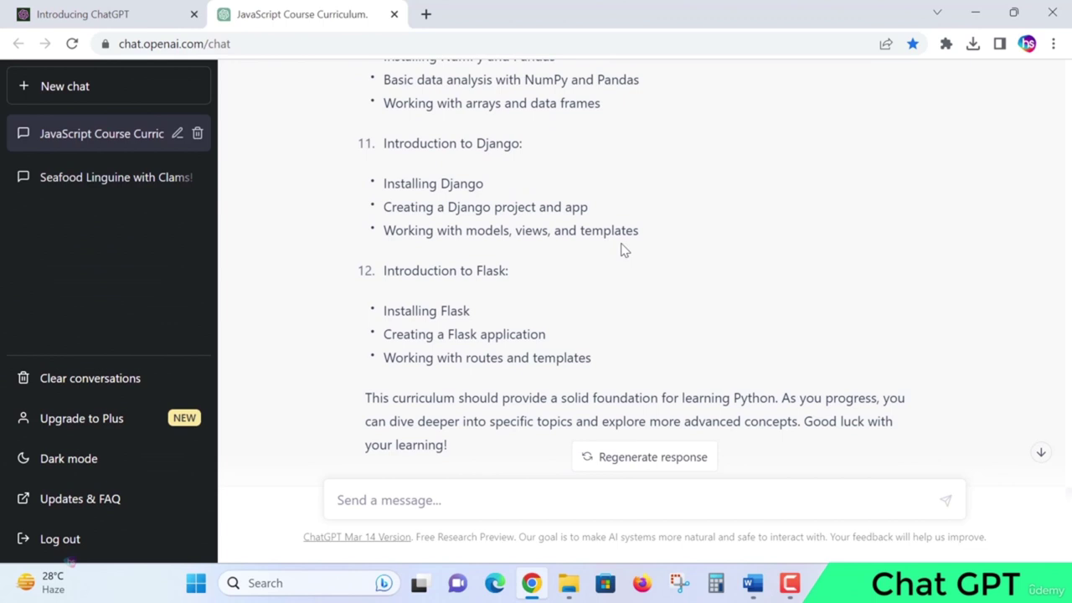
{"action": "scroll", "coordinate": [641, 247], "scroll_direction": "down", "scroll_amount": 1}
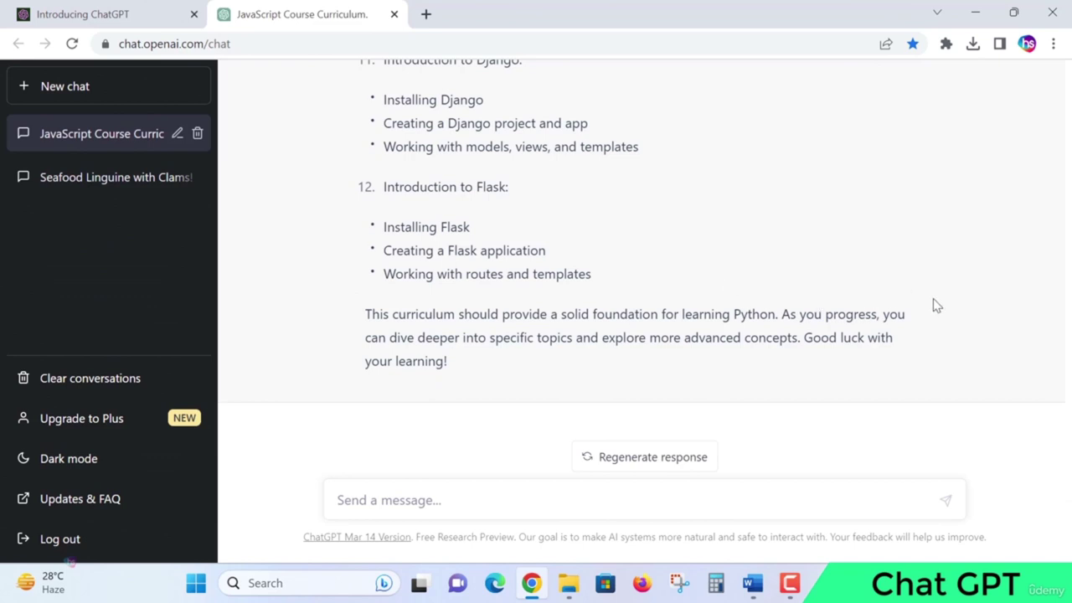
{"action": "scroll", "coordinate": [922, 309], "scroll_direction": "up", "scroll_amount": 10}
{"action": "scroll", "coordinate": [737, 321], "scroll_direction": "up", "scroll_amount": 9}
{"action": "scroll", "coordinate": [758, 318], "scroll_direction": "up", "scroll_amount": 1}
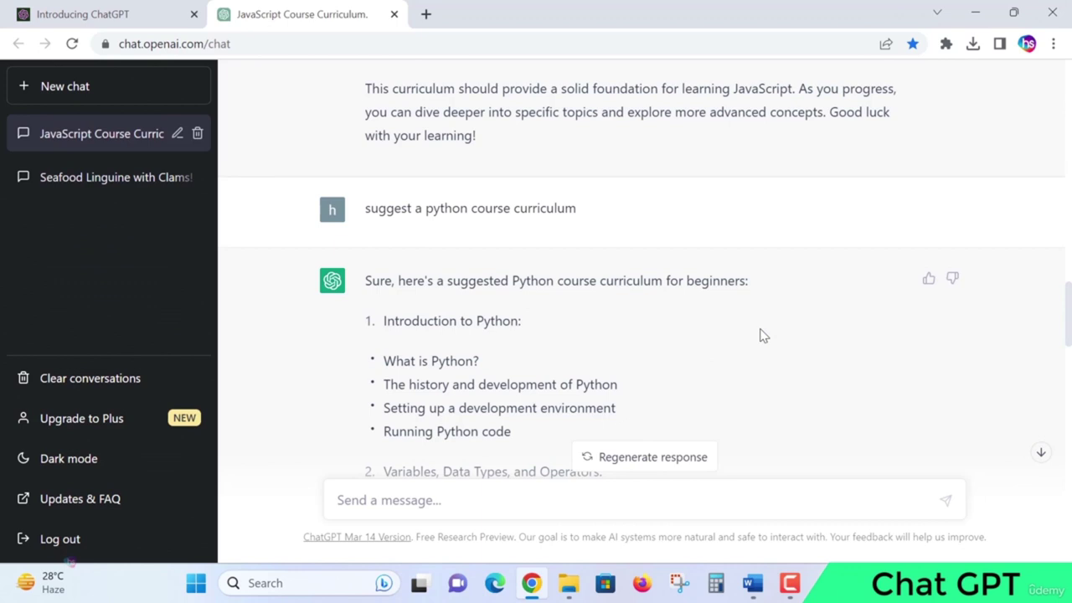
Ask ChatGPT to "write a basic tic tac toe game", correcting the spelling of the game's name before sending.
{"action": "left_click", "coordinate": [598, 495]}
{"action": "type", "text": "wr"}
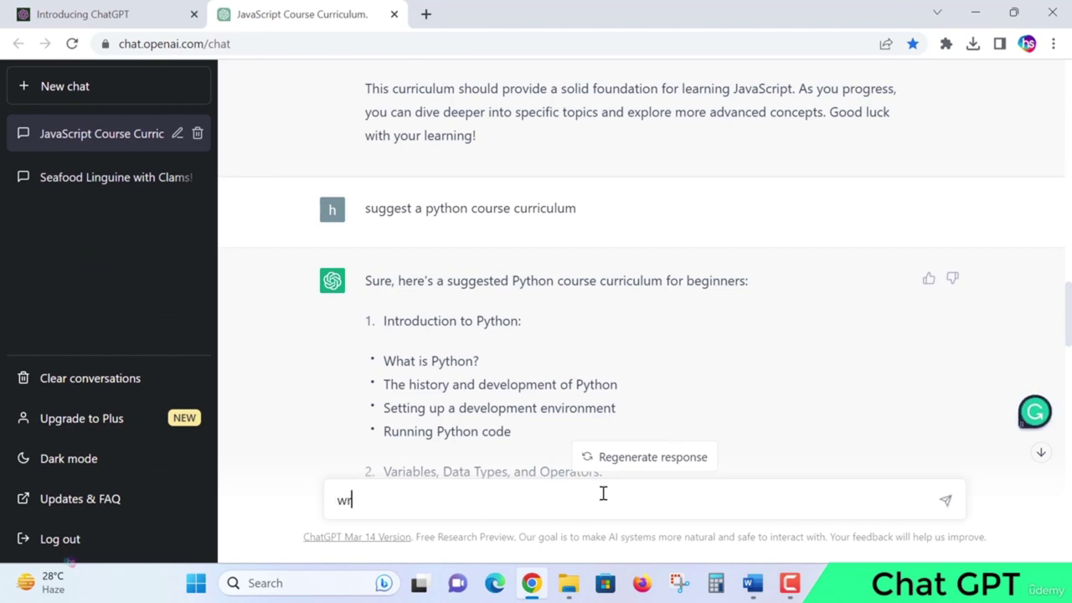
{"action": "type", "text": "ite a basic tic"}
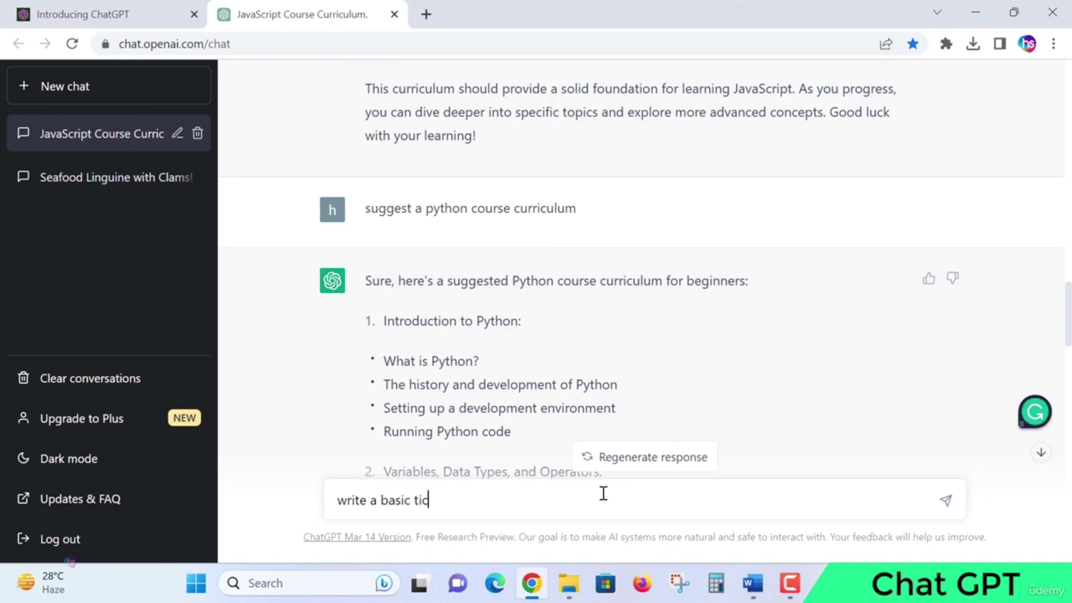
{"action": "type", "text": " toc toi"}
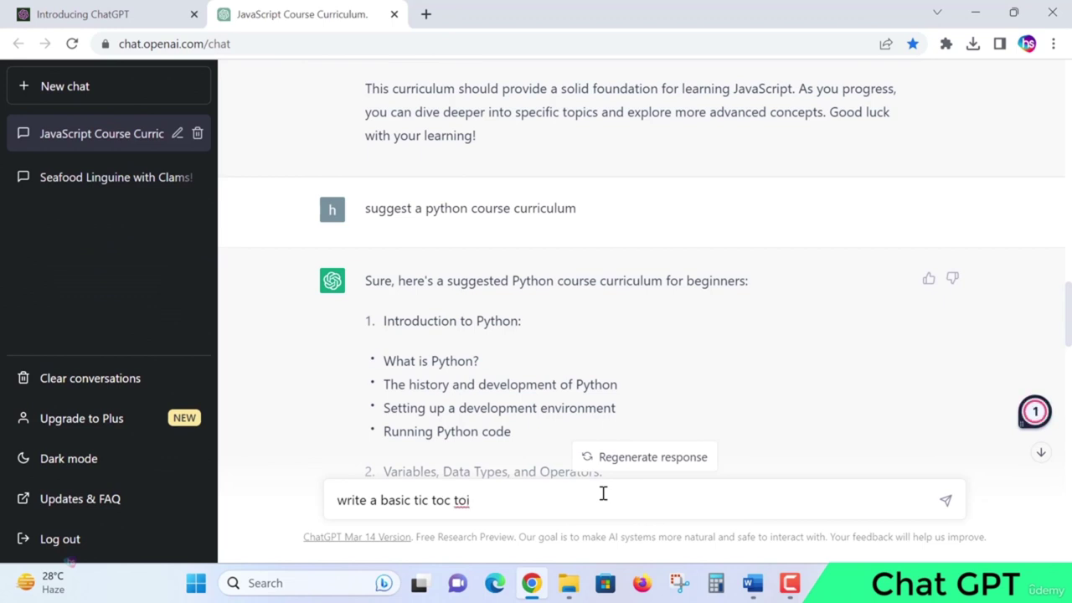
{"action": "key", "text": "BackSpace"}
{"action": "key", "text": "BackSpace"}
{"action": "key", "text": "BackSpace"}
{"action": "key", "text": "BackSpace"}
{"action": "key", "text": "BackSpace"}
{"action": "key", "text": "BackSpace"}
{"action": "key", "text": "BackSpace"}
{"action": "type", "text": "ac to"}
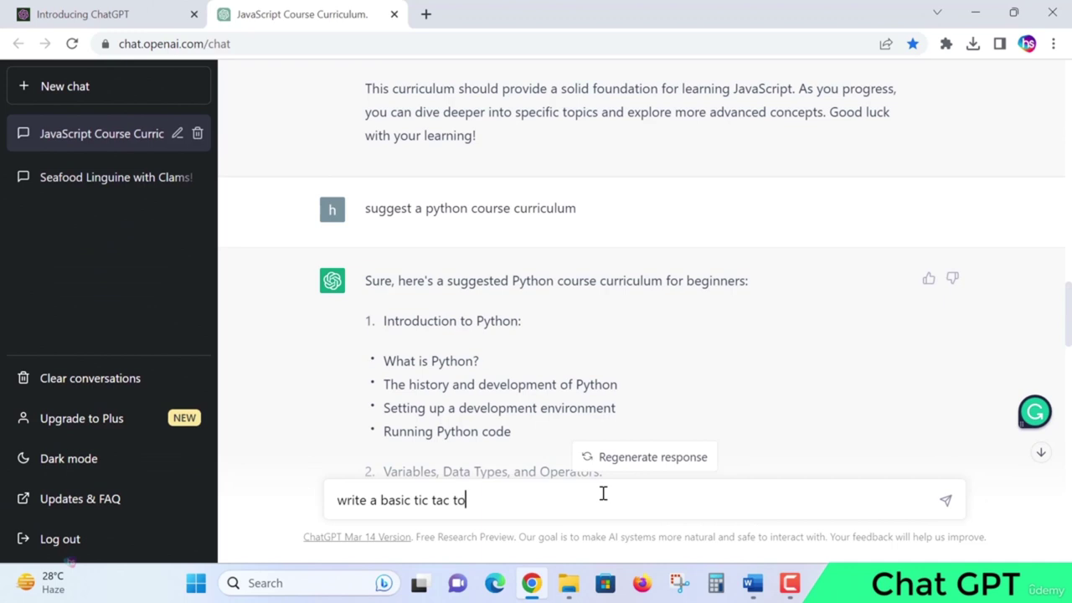
{"action": "type", "text": "i game"}
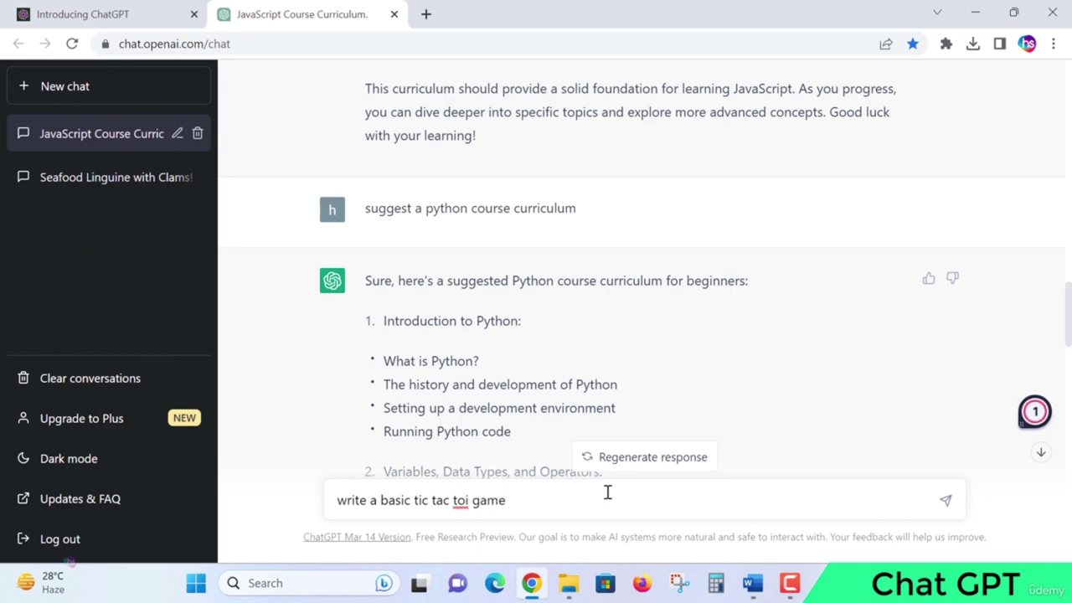
{"action": "mouse_move", "coordinate": [460, 500]}
{"action": "left_click", "coordinate": [471, 441]}
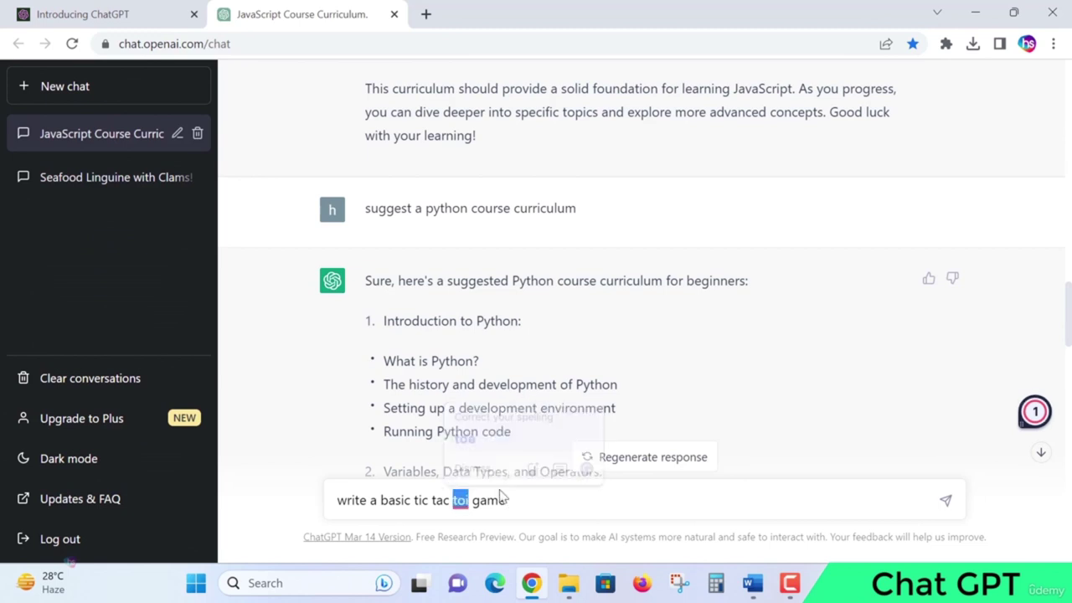
{"action": "left_click", "coordinate": [946, 500]}
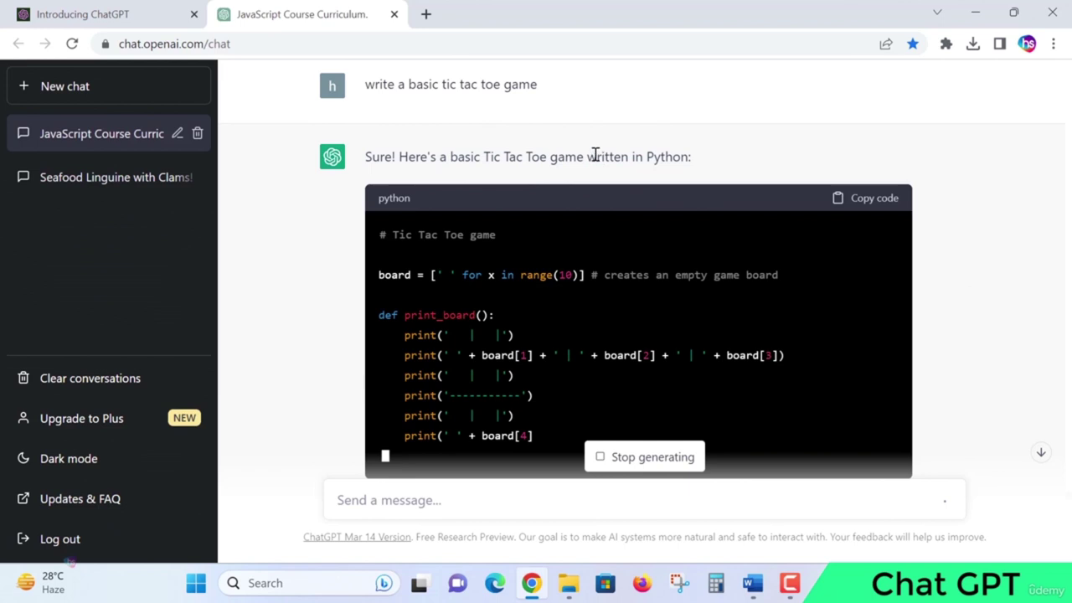
Examine the start of the generated Tic Tac Toe answer, highlighting the language note, the title comment and parts of the print_board function.
{"action": "left_click_drag", "start_coordinate": [595, 155], "coordinate": [735, 148]}
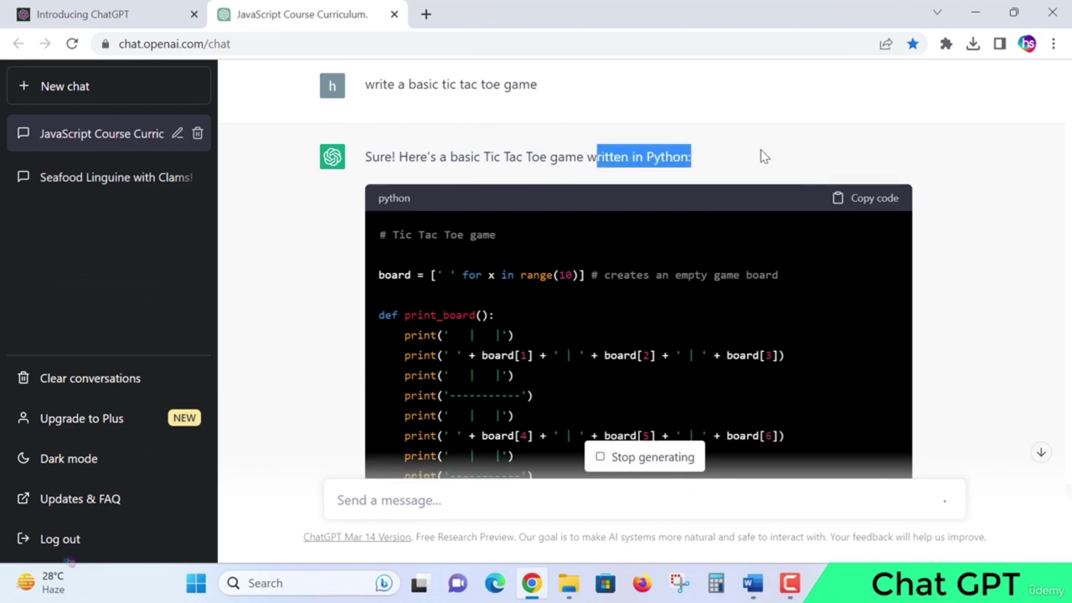
{"action": "left_click", "coordinate": [761, 155]}
{"action": "scroll", "coordinate": [851, 310], "scroll_direction": "down", "scroll_amount": 1}
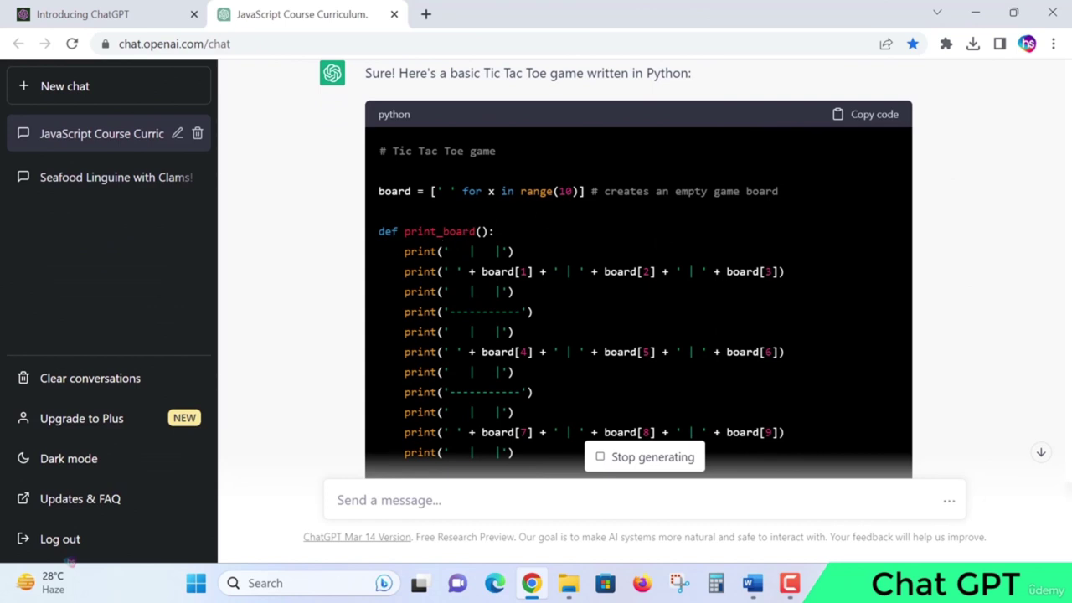
{"action": "left_click_drag", "start_coordinate": [379, 231], "coordinate": [620, 220]}
{"action": "left_click", "coordinate": [620, 219]}
{"action": "double_click", "coordinate": [620, 219]}
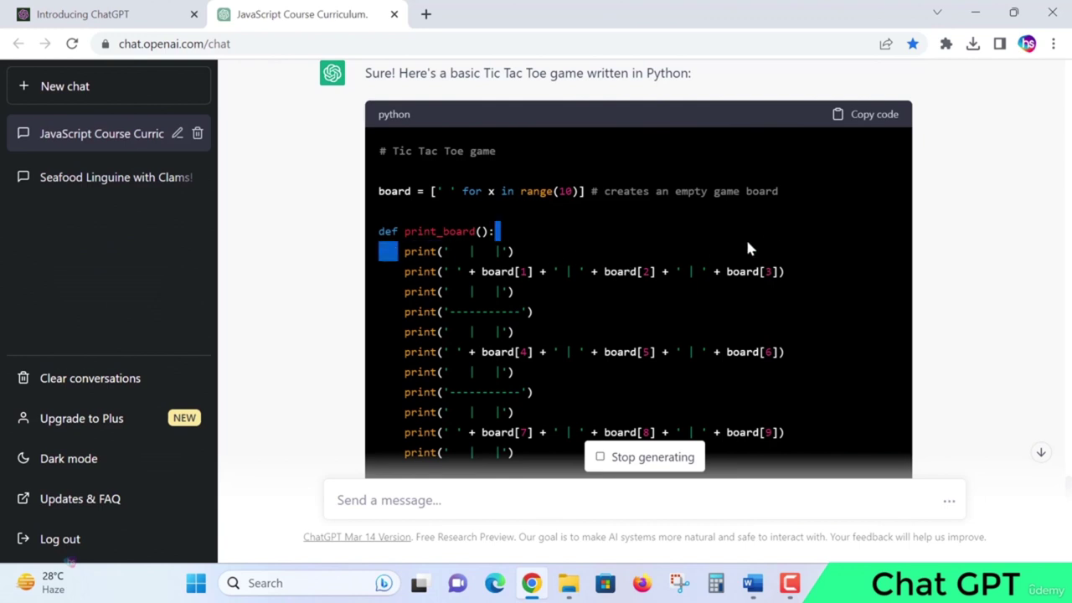
{"action": "left_click", "coordinate": [782, 271]}
{"action": "left_click_drag", "start_coordinate": [782, 271], "coordinate": [699, 276]}
{"action": "left_click", "coordinate": [800, 248]}
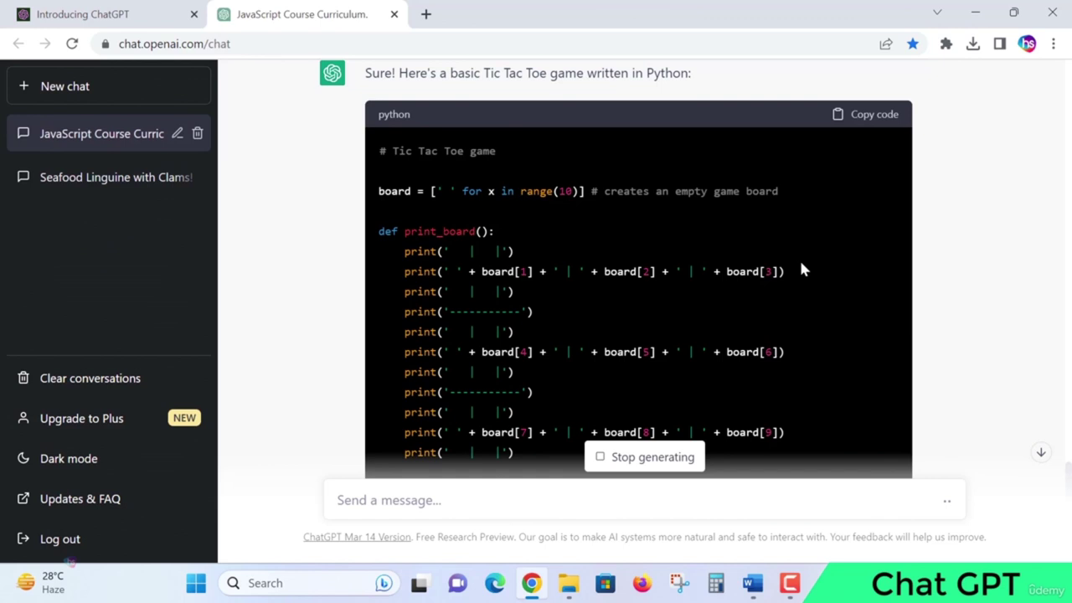
{"action": "left_click_drag", "start_coordinate": [417, 151], "coordinate": [550, 152]}
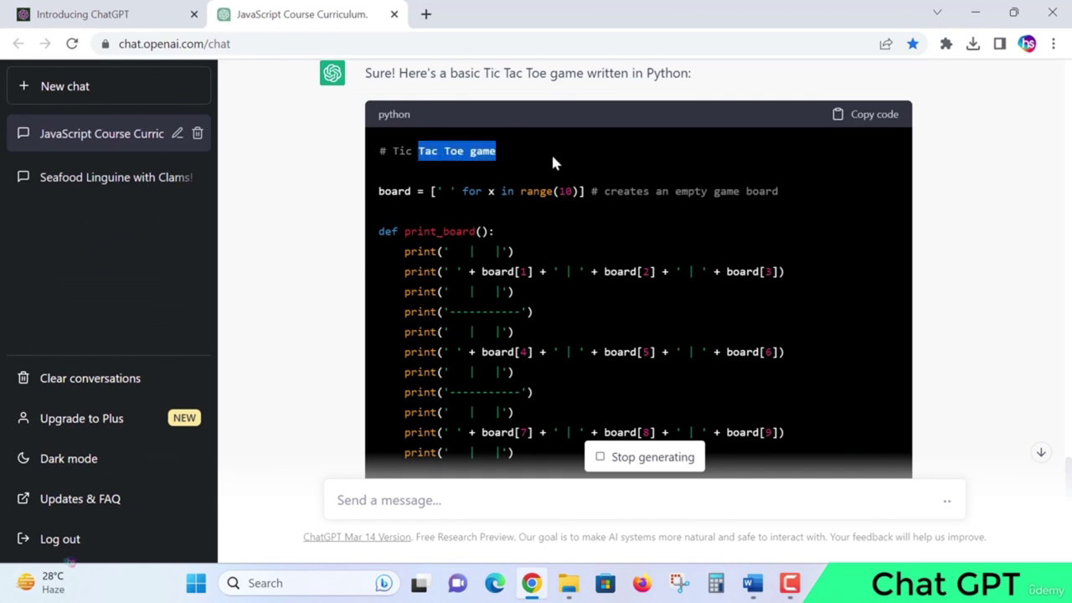
Review the rest of the Tic Tac Toe code and highlight the play-again block near its end.
{"action": "scroll", "coordinate": [701, 251], "scroll_direction": "down", "scroll_amount": 3}
{"action": "scroll", "coordinate": [845, 310], "scroll_direction": "down", "scroll_amount": 8}
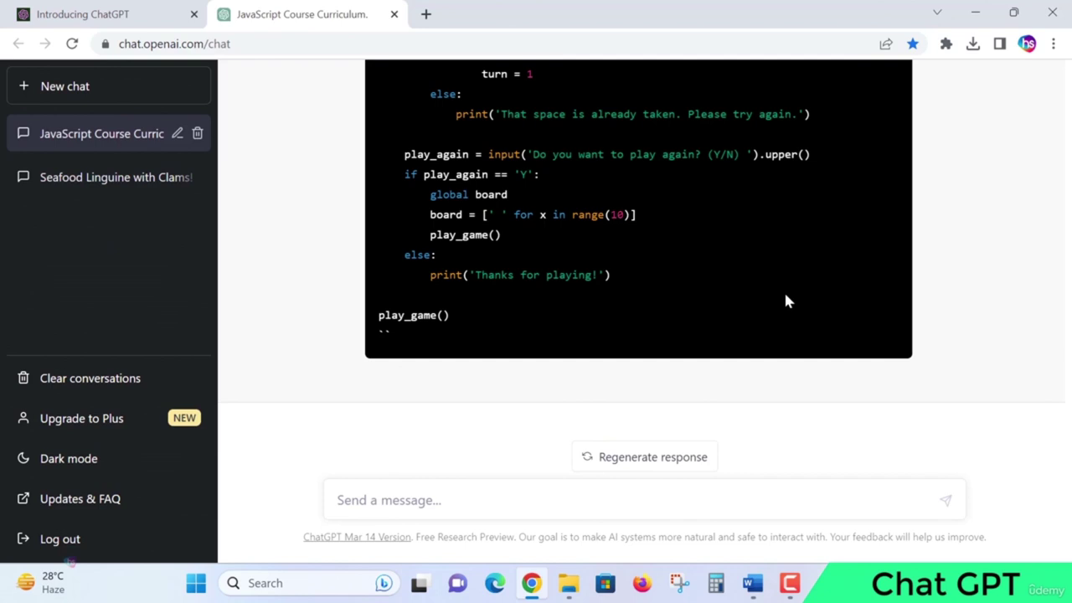
{"action": "left_click_drag", "start_coordinate": [378, 154], "coordinate": [525, 285]}
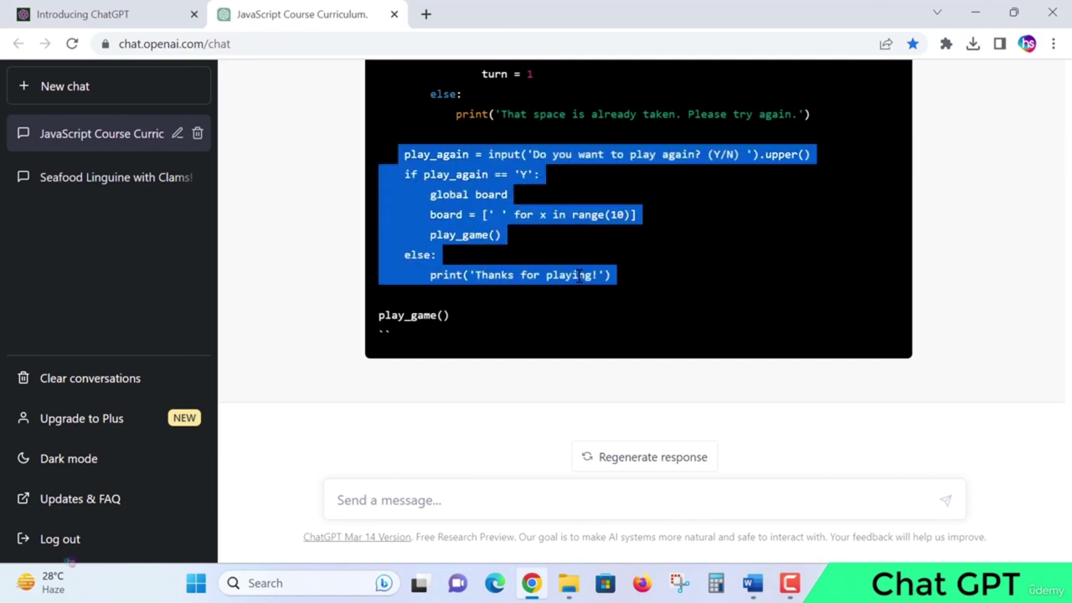
Examine the play-again block at the end of the Tic Tac Toe code, highlighting the play_again input, the if branch and the closing play_game() call.
{"action": "left_click", "coordinate": [449, 149]}
{"action": "double_click", "coordinate": [448, 151]}
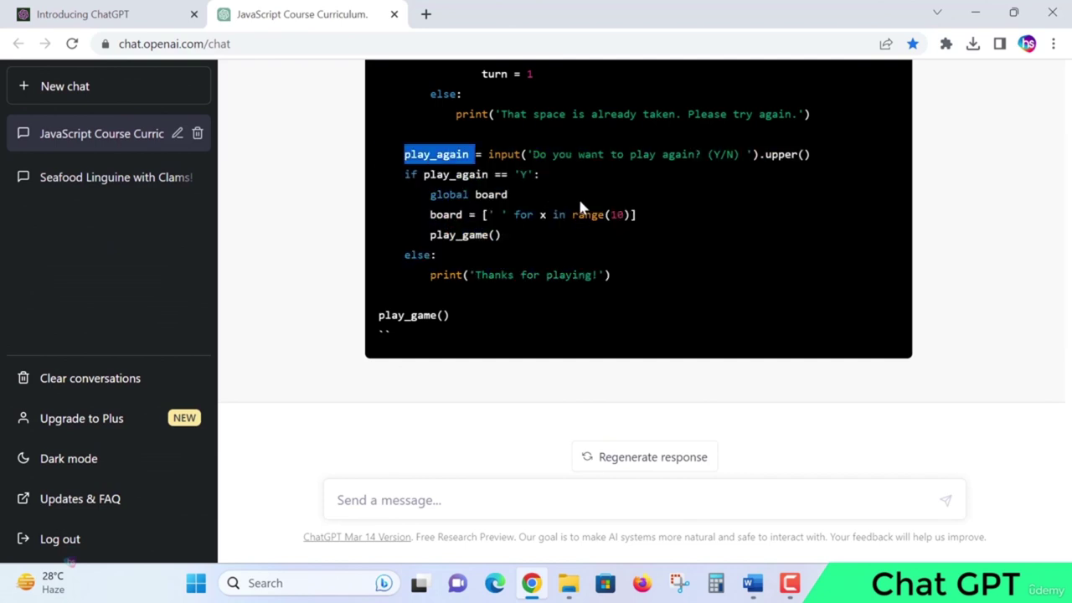
{"action": "left_click_drag", "start_coordinate": [489, 154], "coordinate": [829, 150]}
{"action": "left_click", "coordinate": [829, 149]}
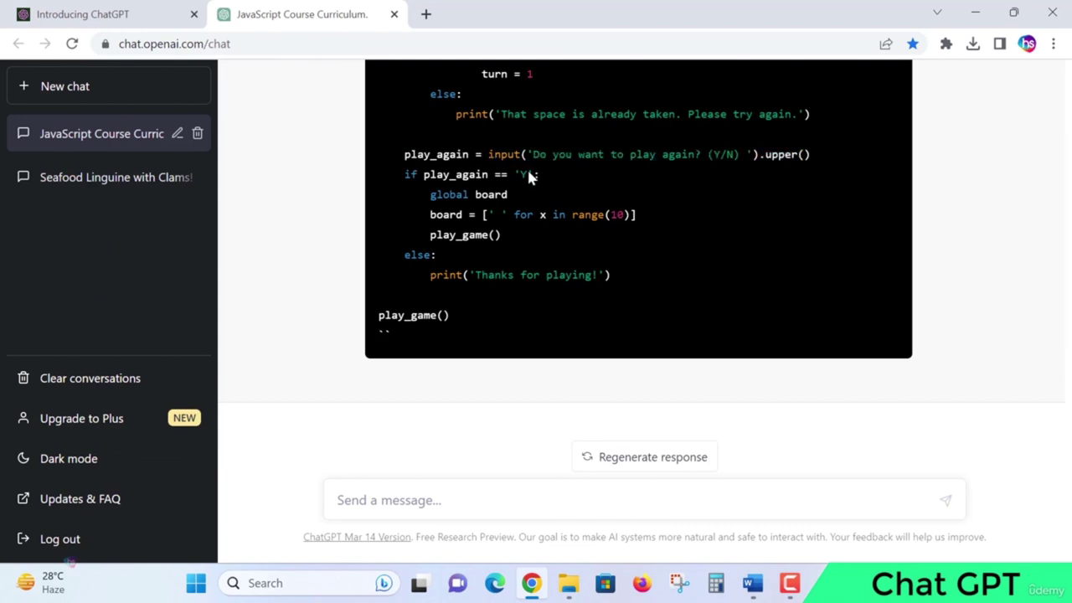
{"action": "left_click_drag", "start_coordinate": [404, 174], "coordinate": [575, 271]}
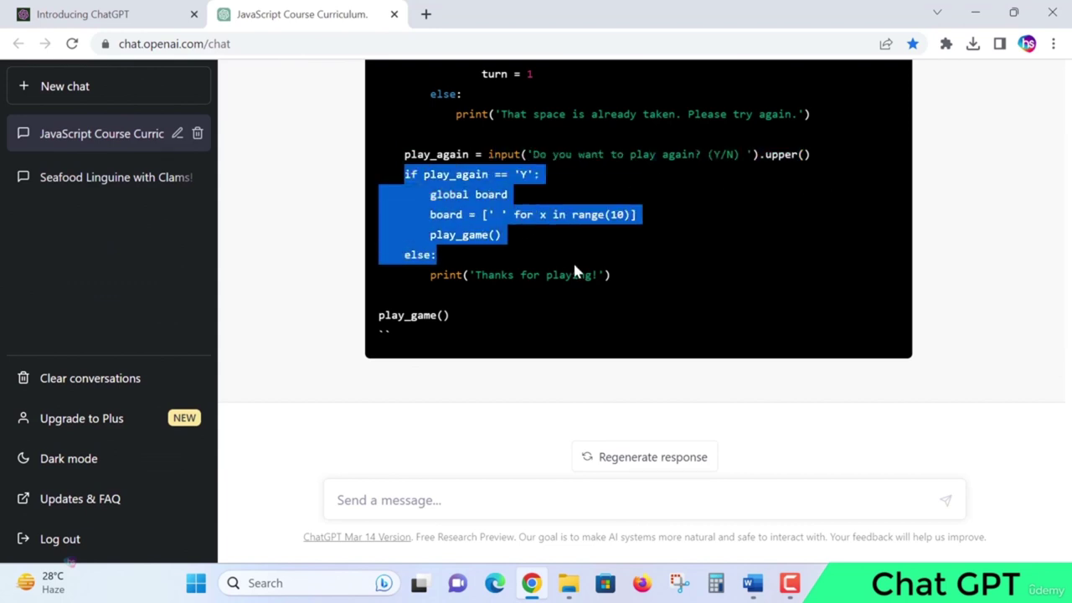
{"action": "left_click", "coordinate": [659, 269]}
{"action": "triple_click", "coordinate": [653, 273]}
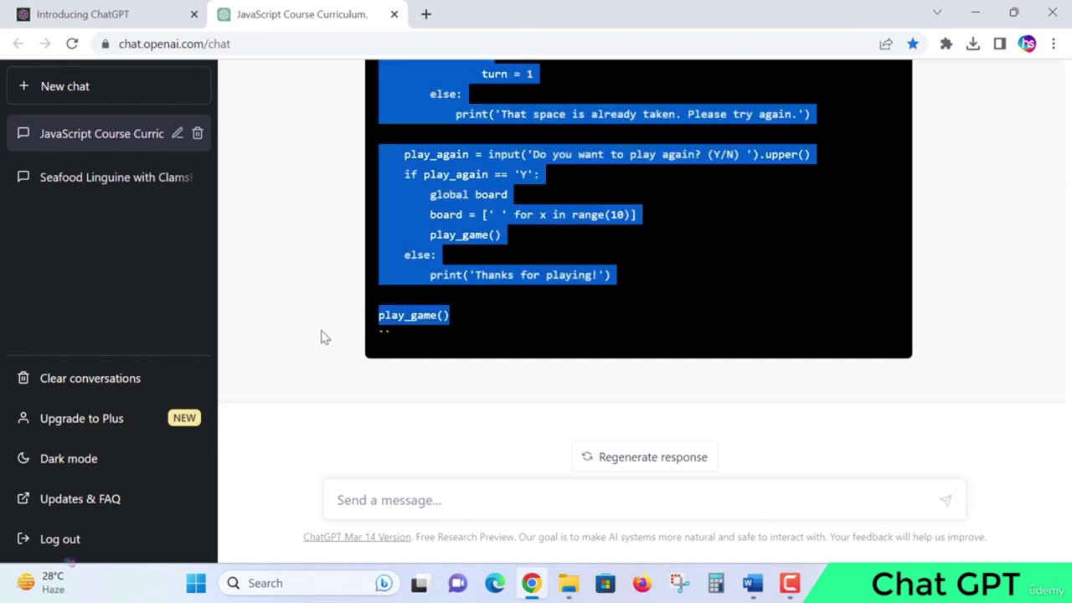
{"action": "left_click_drag", "start_coordinate": [472, 311], "coordinate": [366, 327]}
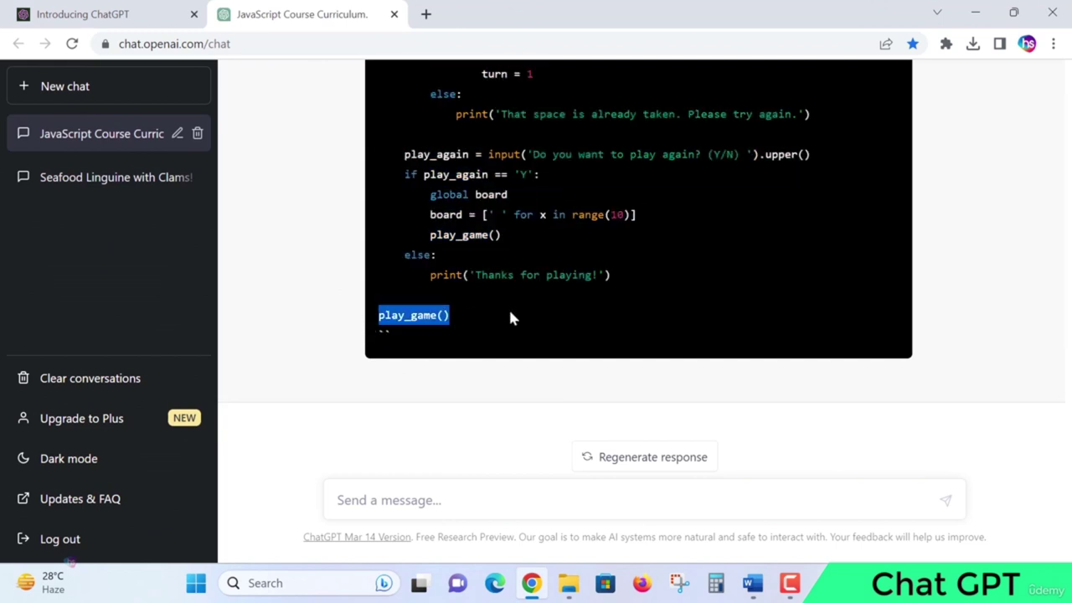
Trace the play_game() call back to its function definition, highlight the function name, and review the code up to the start of the answer.
{"action": "scroll", "coordinate": [545, 319], "scroll_direction": "up", "scroll_amount": 4}
{"action": "scroll", "coordinate": [587, 335], "scroll_direction": "down", "scroll_amount": 2}
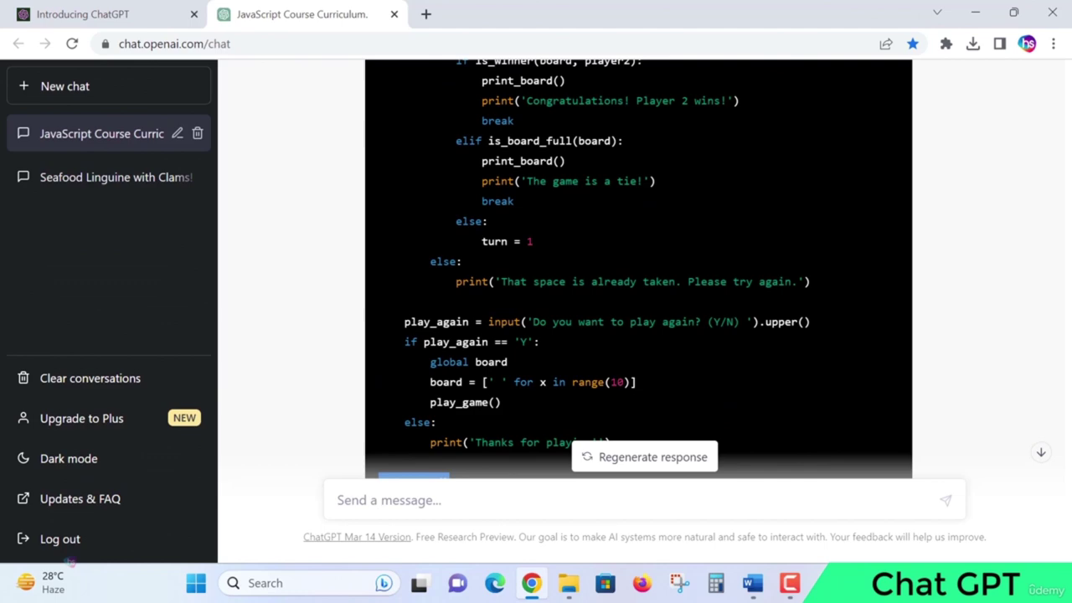
{"action": "scroll", "coordinate": [595, 331], "scroll_direction": "up", "scroll_amount": 4}
{"action": "scroll", "coordinate": [517, 318], "scroll_direction": "up", "scroll_amount": 3}
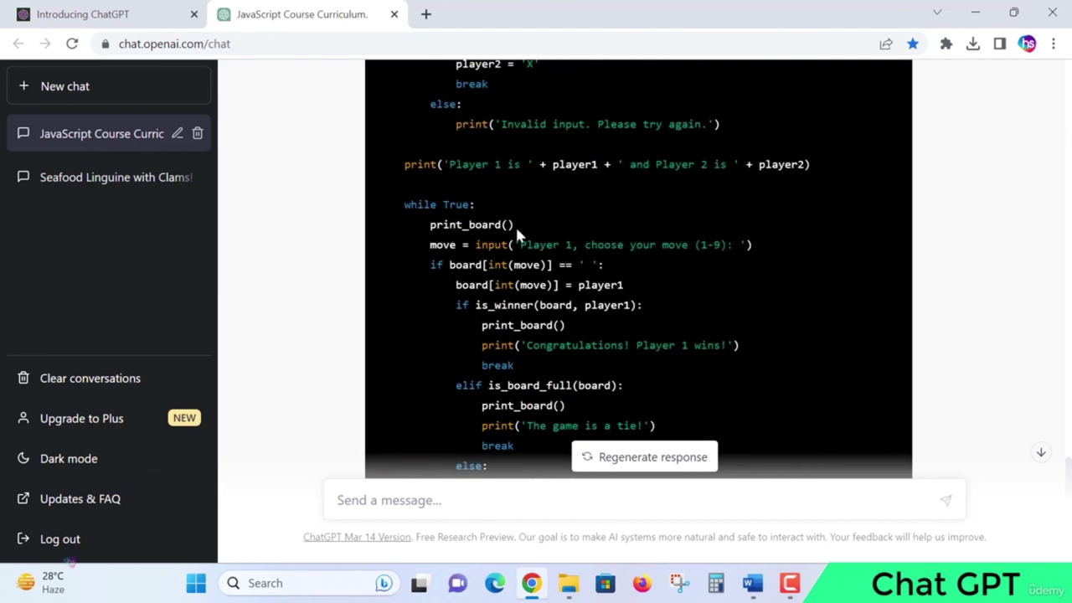
{"action": "scroll", "coordinate": [589, 264], "scroll_direction": "up", "scroll_amount": 5}
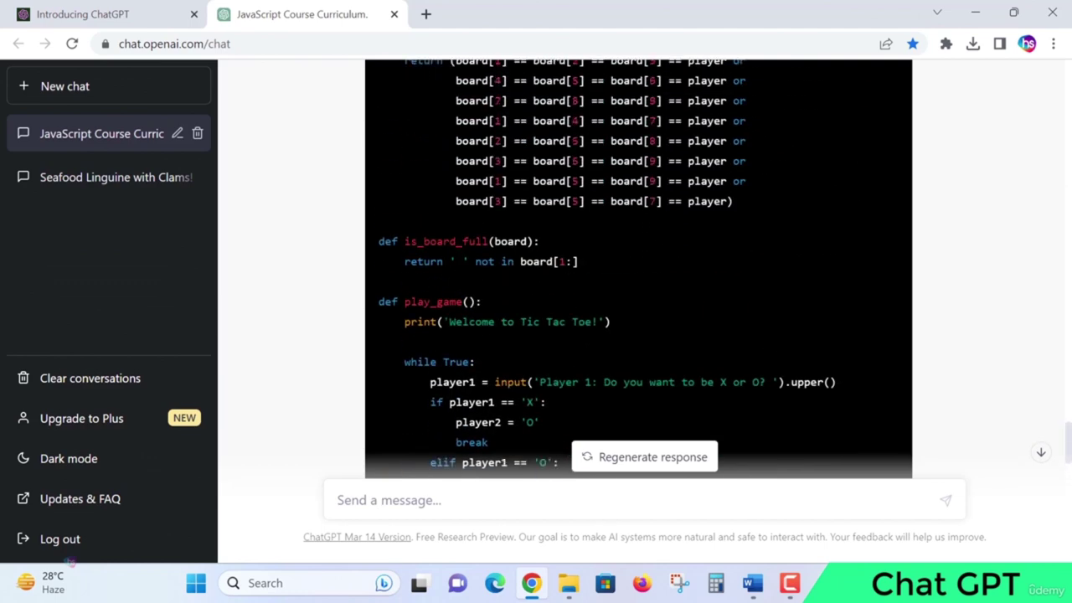
{"action": "left_click_drag", "start_coordinate": [404, 302], "coordinate": [498, 303]}
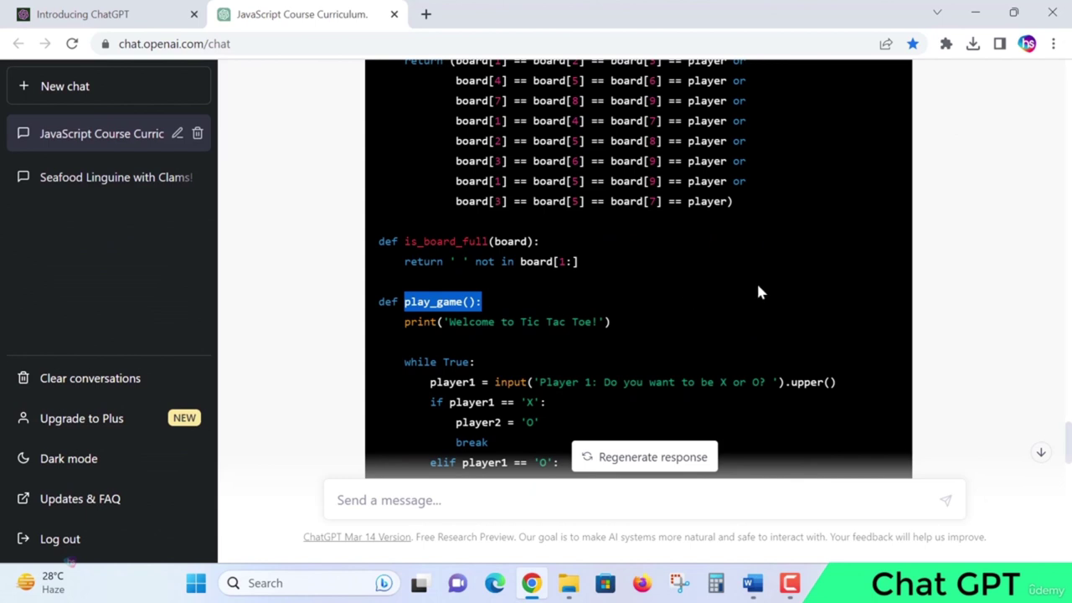
{"action": "left_click", "coordinate": [678, 327]}
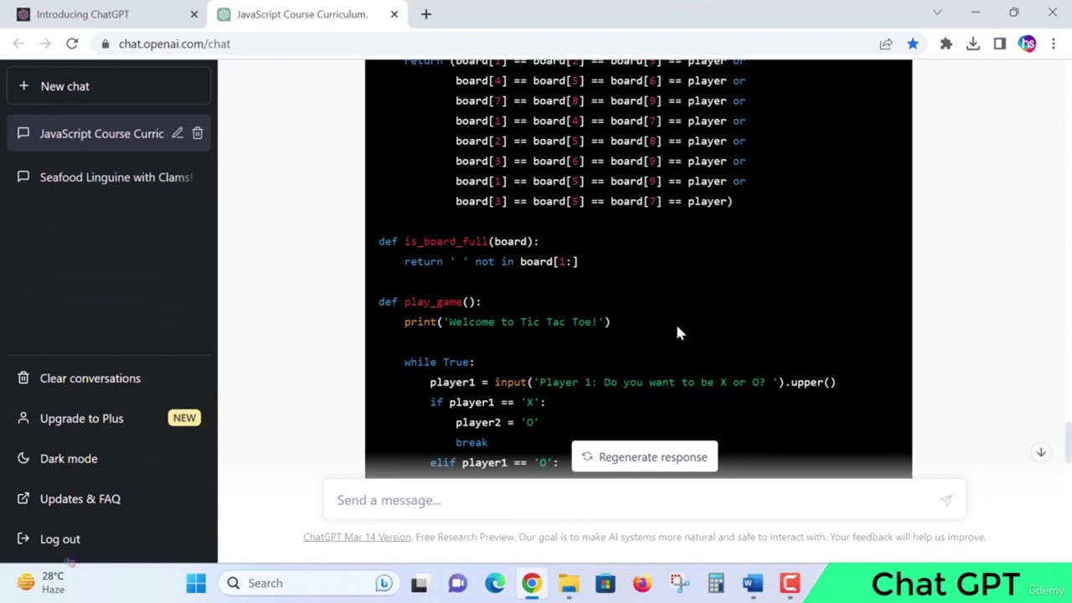
{"action": "scroll", "coordinate": [680, 333], "scroll_direction": "up", "scroll_amount": 6}
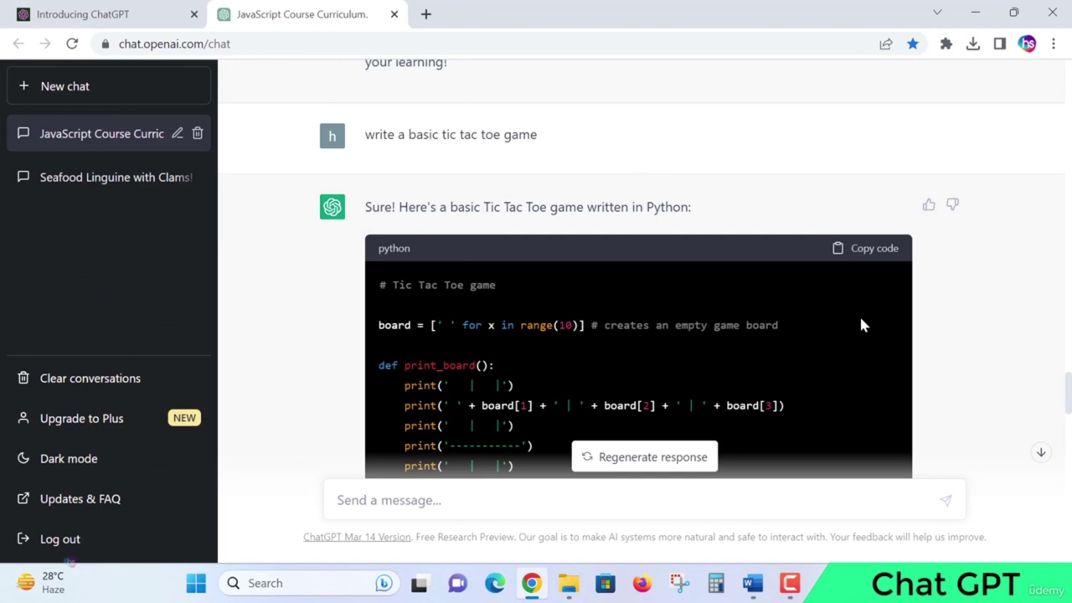
{"action": "scroll", "coordinate": [856, 321], "scroll_direction": "down", "scroll_amount": 2}
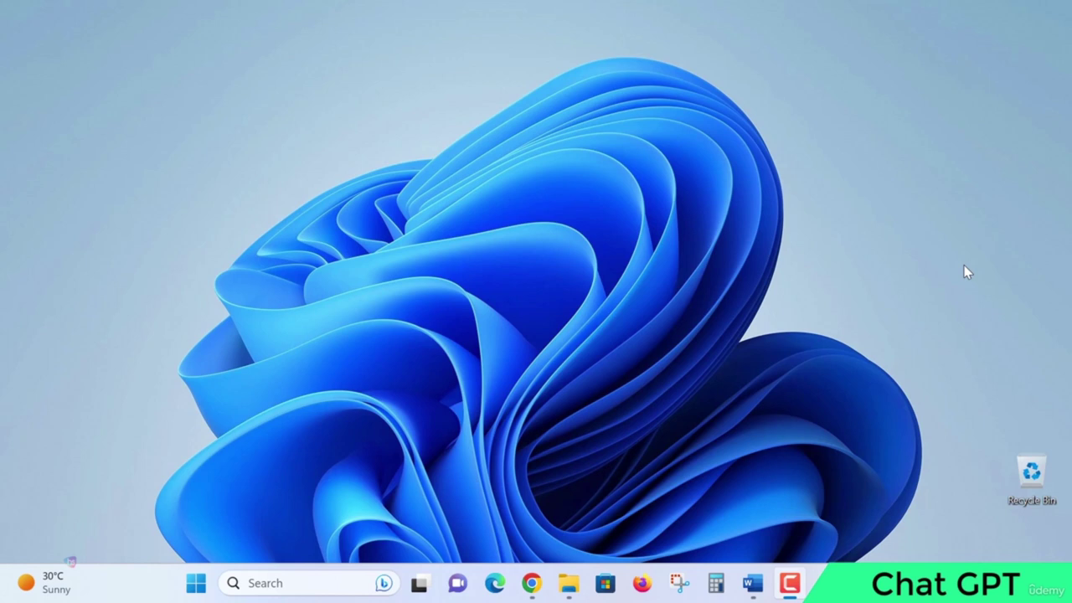
Switch back to the ChatGPT conversation in Chrome and ask "how to improve problem solving skills".
{"action": "left_click", "coordinate": [531, 583]}
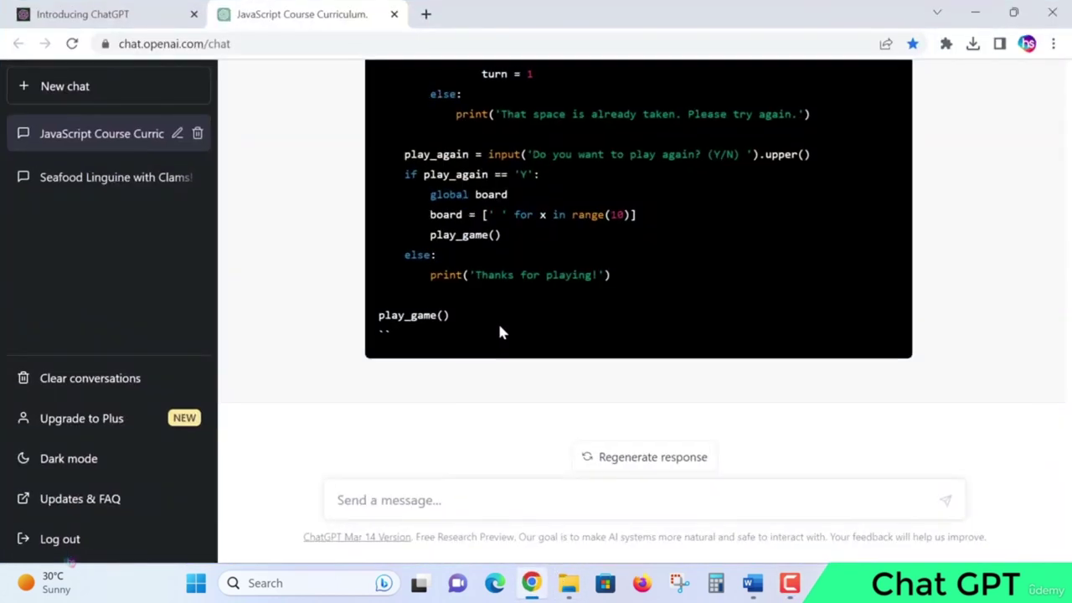
{"action": "left_click", "coordinate": [400, 500]}
{"action": "type", "text": "how "}
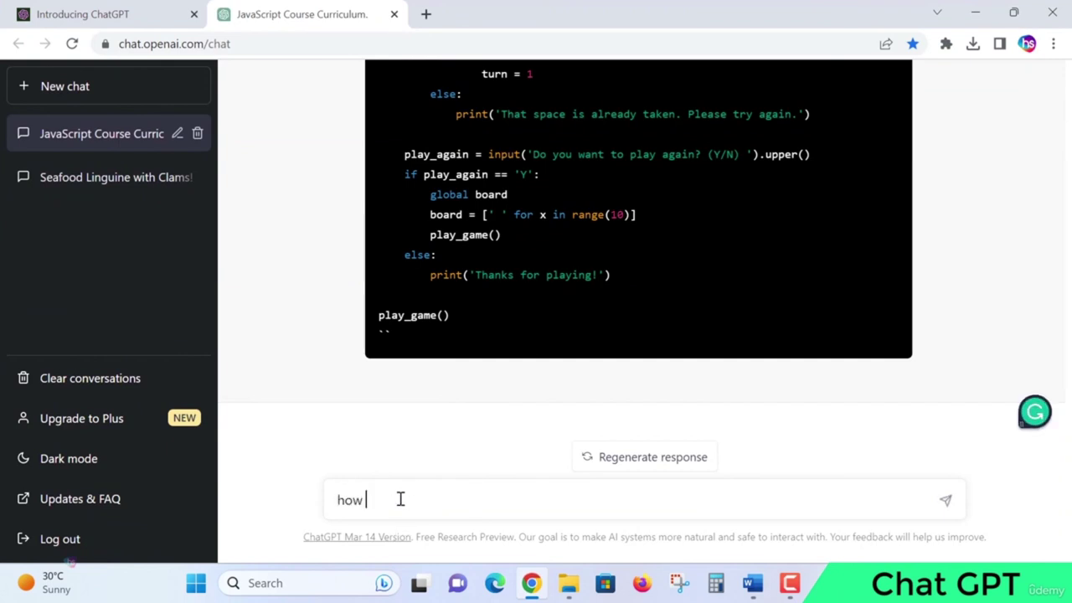
{"action": "type", "text": "to improve problem "}
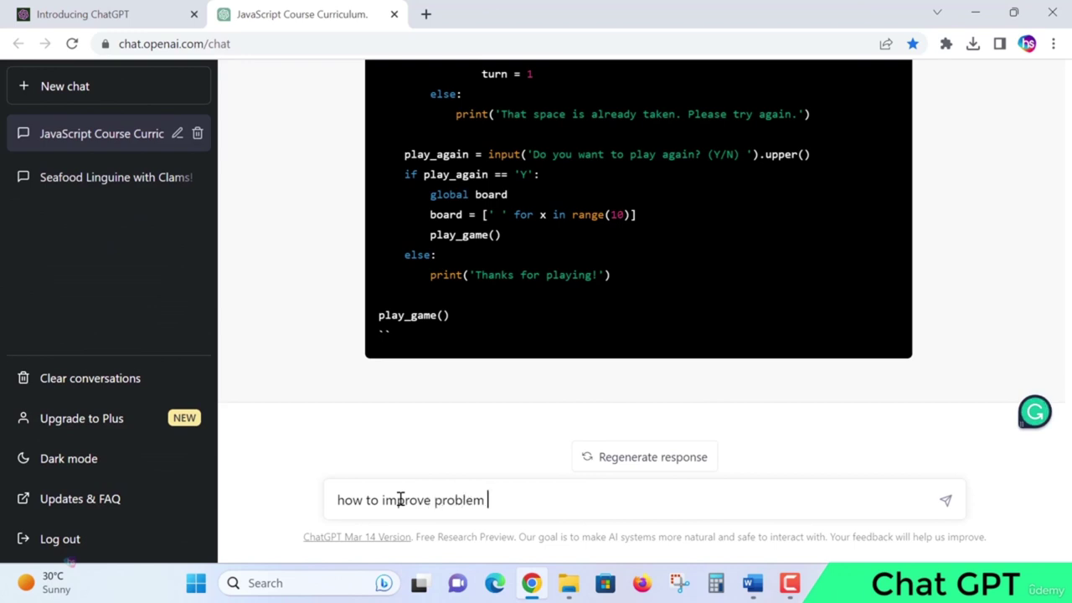
{"action": "type", "text": "solving skills"}
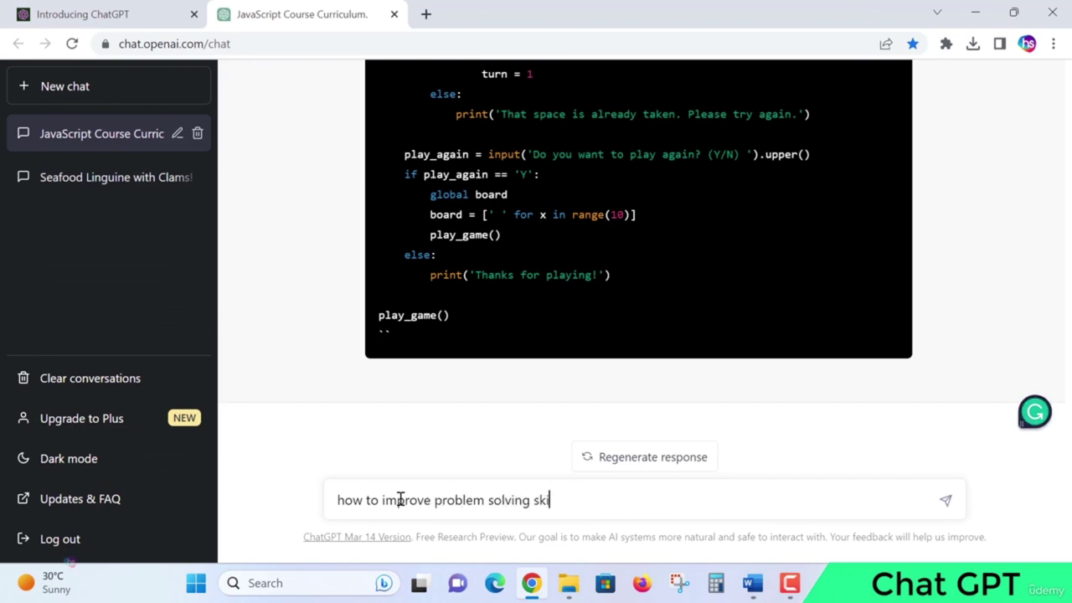
{"action": "left_click", "coordinate": [948, 503]}
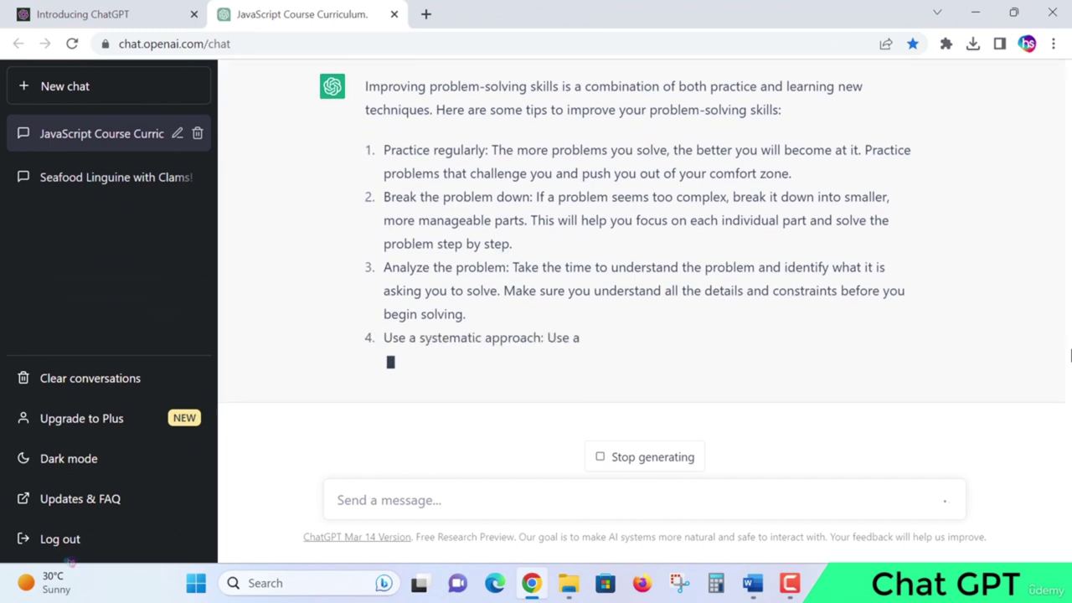
Read the problem-solving tips from "Practice regularly" to "Stay positive" and the closing reminder.
{"action": "scroll", "coordinate": [924, 318], "scroll_direction": "up", "scroll_amount": 3}
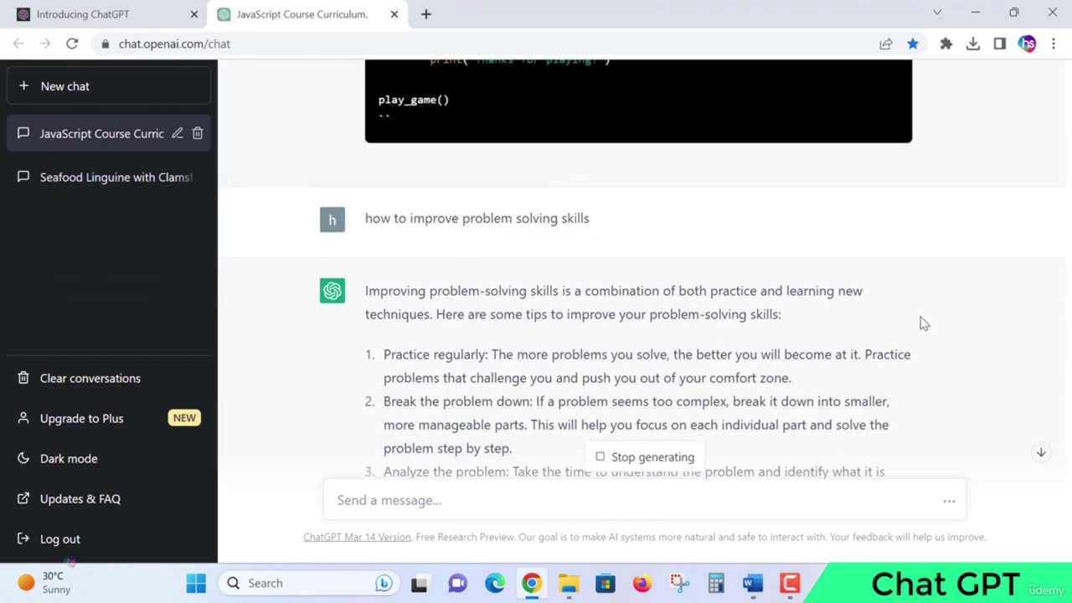
{"action": "scroll", "coordinate": [926, 322], "scroll_direction": "down", "scroll_amount": 1}
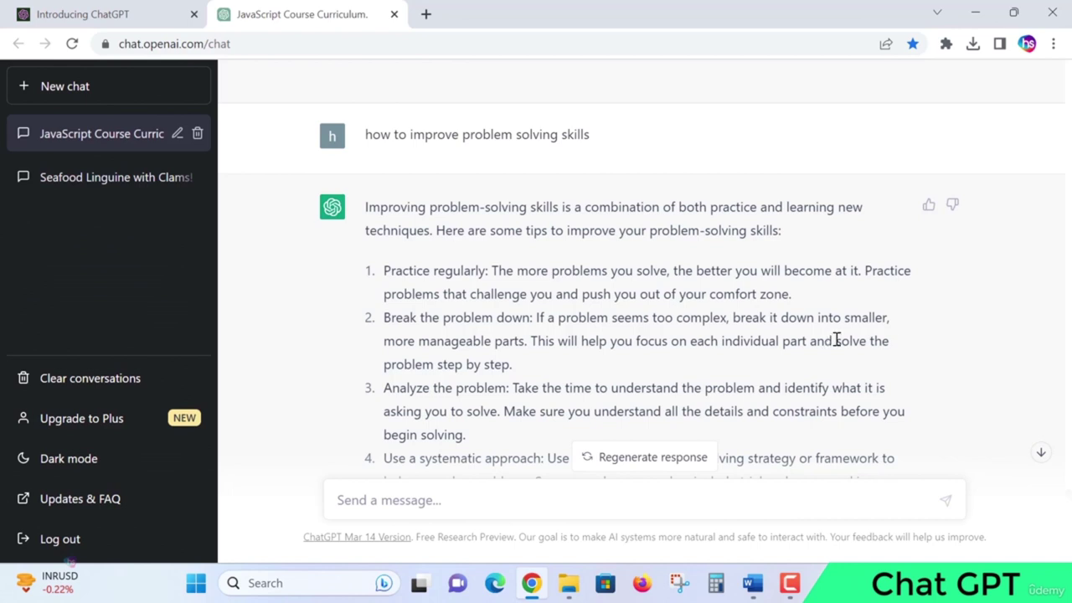
{"action": "scroll", "coordinate": [997, 312], "scroll_direction": "down", "scroll_amount": 2}
{"action": "scroll", "coordinate": [997, 314], "scroll_direction": "down", "scroll_amount": 1}
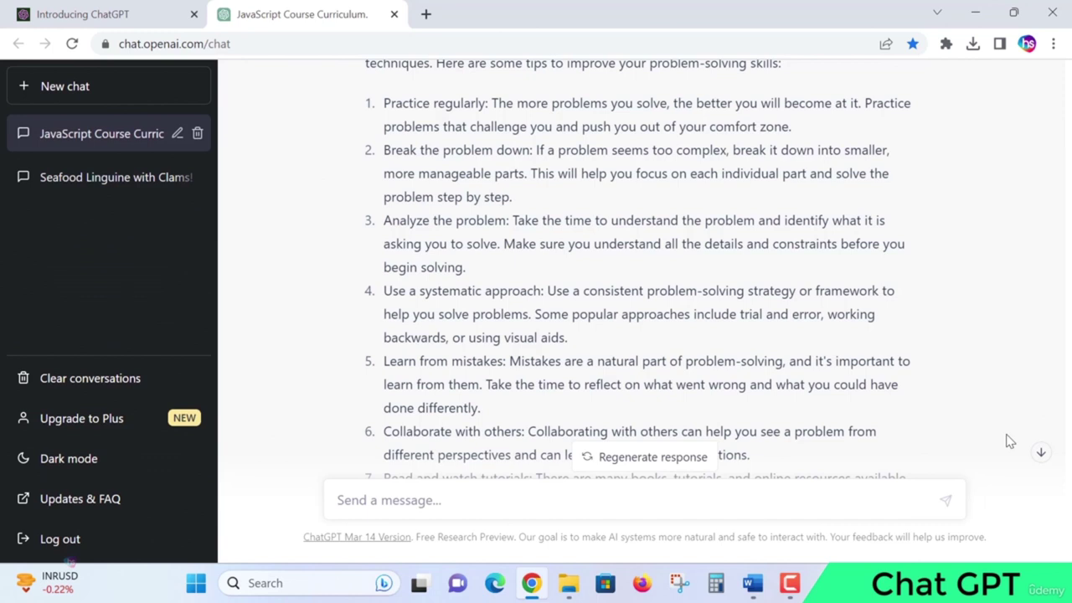
{"action": "scroll", "coordinate": [1011, 441], "scroll_direction": "down", "scroll_amount": 1}
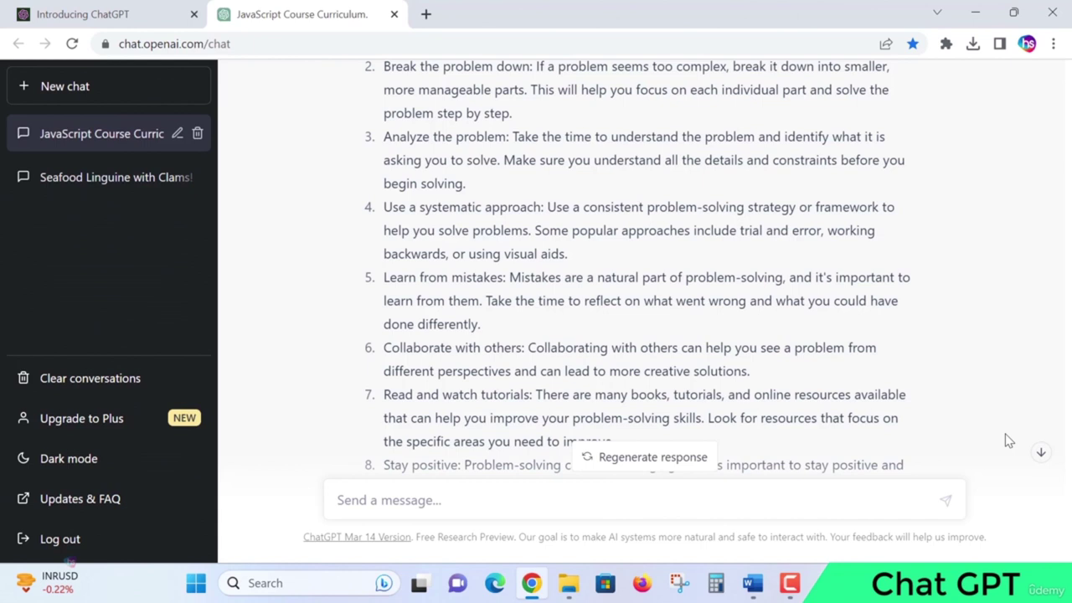
{"action": "scroll", "coordinate": [1010, 440], "scroll_direction": "down", "scroll_amount": 1}
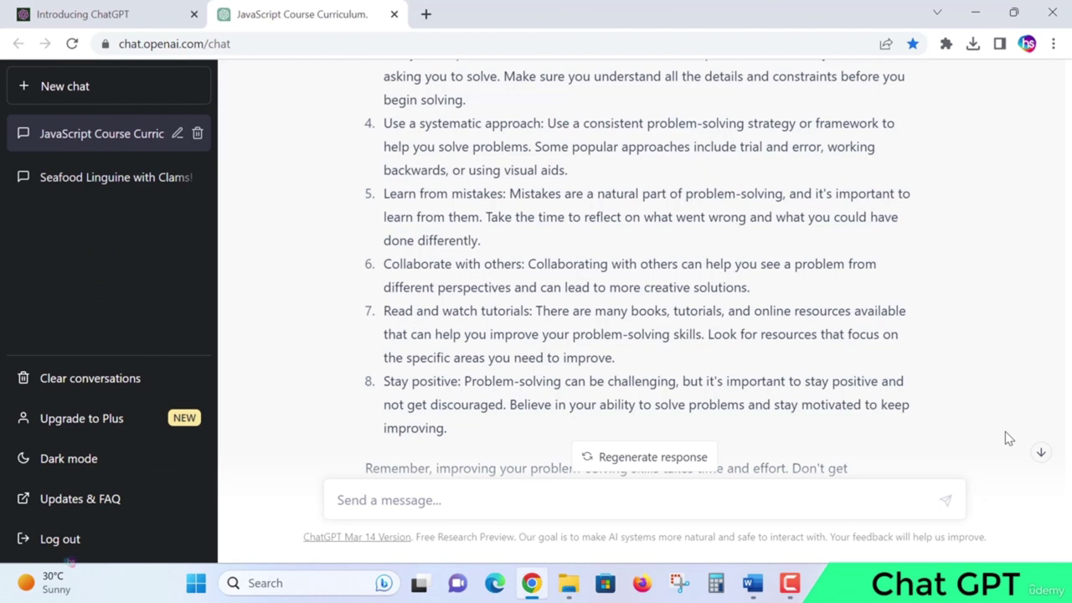
{"action": "scroll", "coordinate": [1010, 439], "scroll_direction": "down", "scroll_amount": 1}
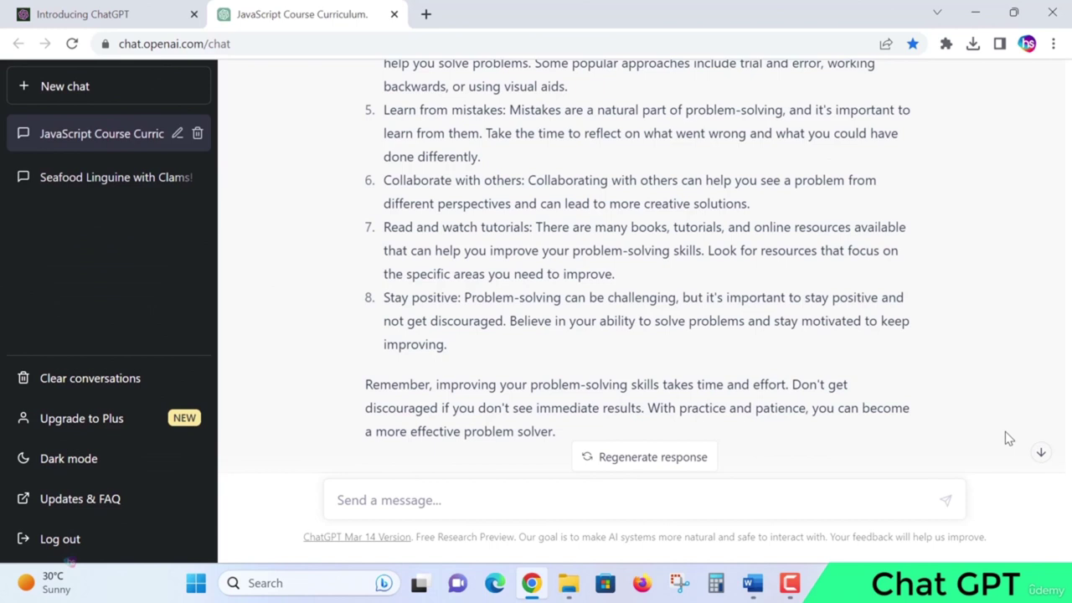
Ask ChatGPT to "create a calculator program in python".
{"action": "left_click", "coordinate": [650, 498]}
{"action": "type", "text": "cra"}
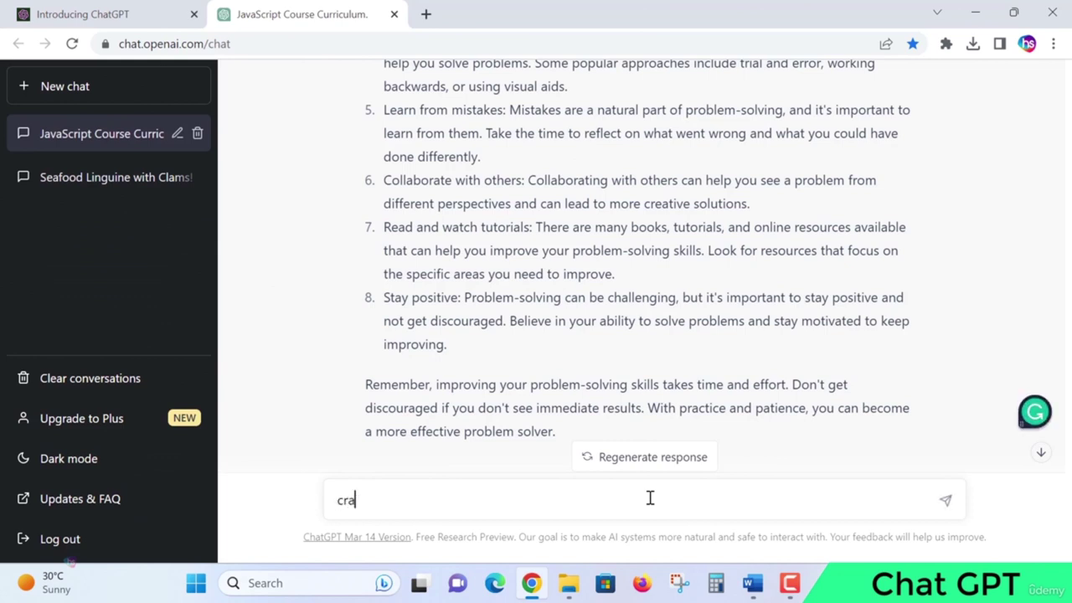
{"action": "key", "text": "BackSpace"}
{"action": "type", "text": "eate a calculator program in python"}
{"action": "key", "text": "Return"}
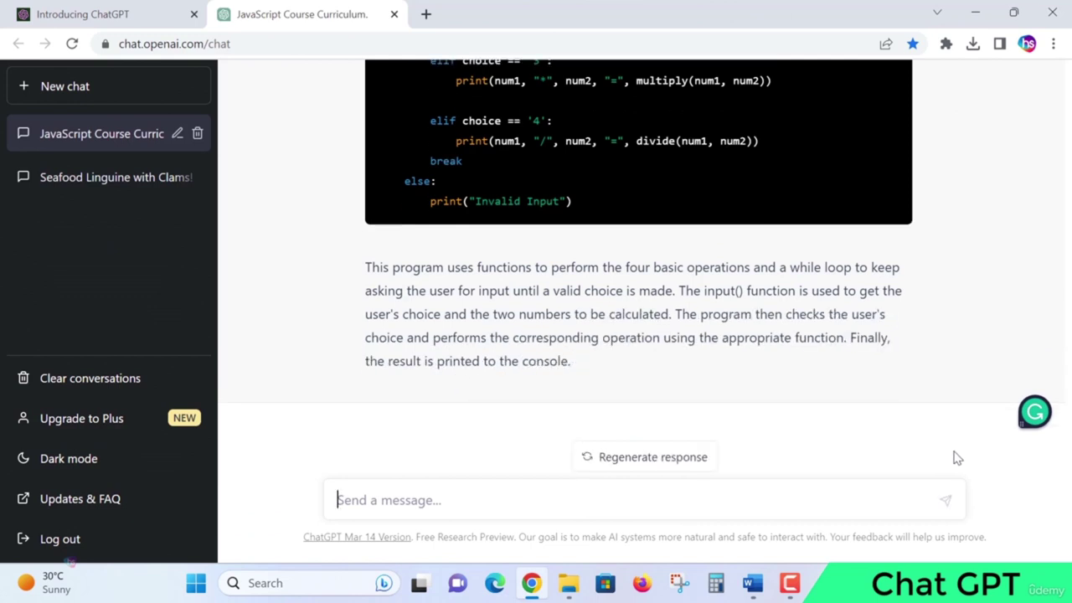
Review the generated Python calculator code, from the arithmetic functions to the input loop and its choice branches.
{"action": "scroll", "coordinate": [757, 383], "scroll_direction": "up", "scroll_amount": 3}
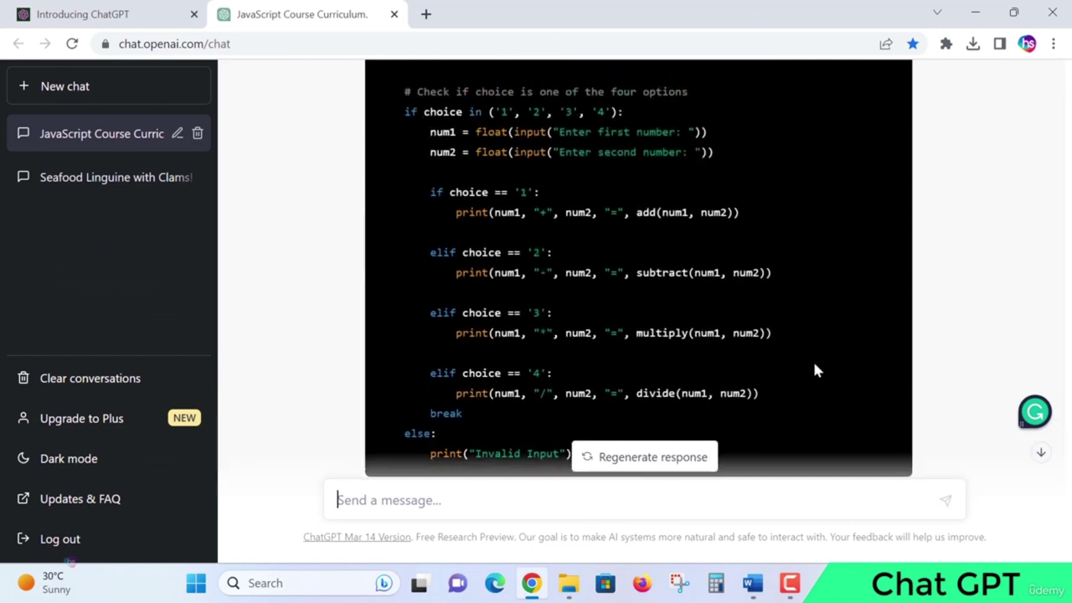
{"action": "scroll", "coordinate": [815, 367], "scroll_direction": "up", "scroll_amount": 6}
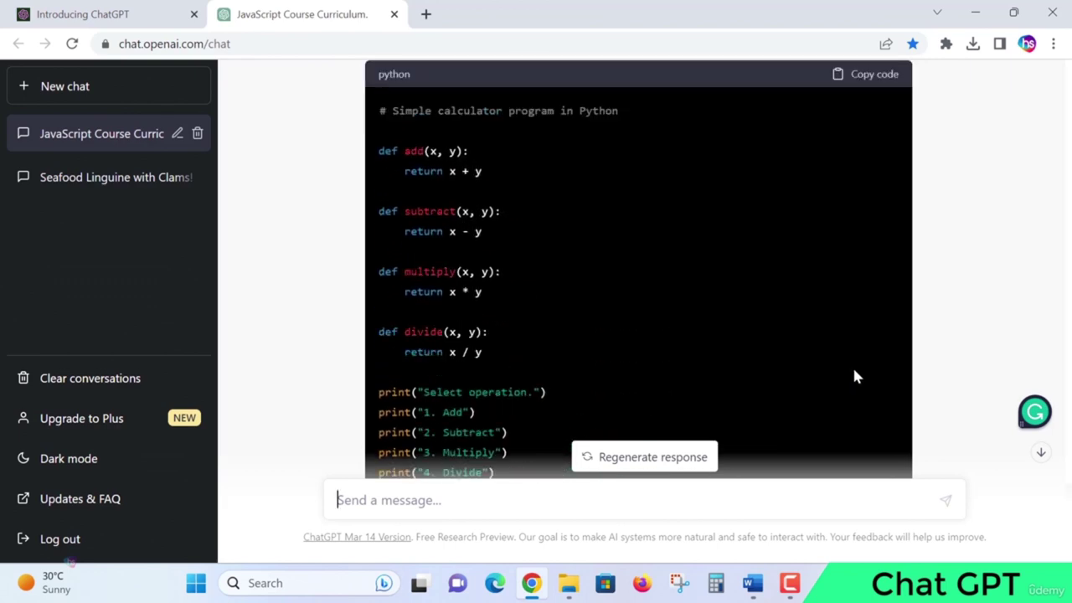
{"action": "scroll", "coordinate": [856, 376], "scroll_direction": "down", "scroll_amount": 7}
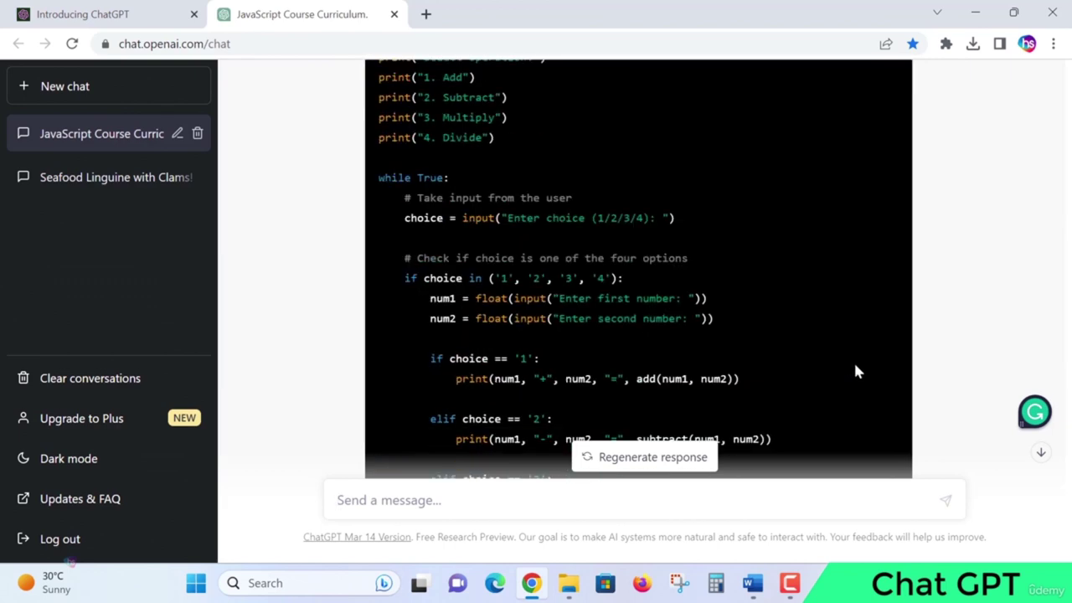
{"action": "scroll", "coordinate": [856, 371], "scroll_direction": "down", "scroll_amount": 2}
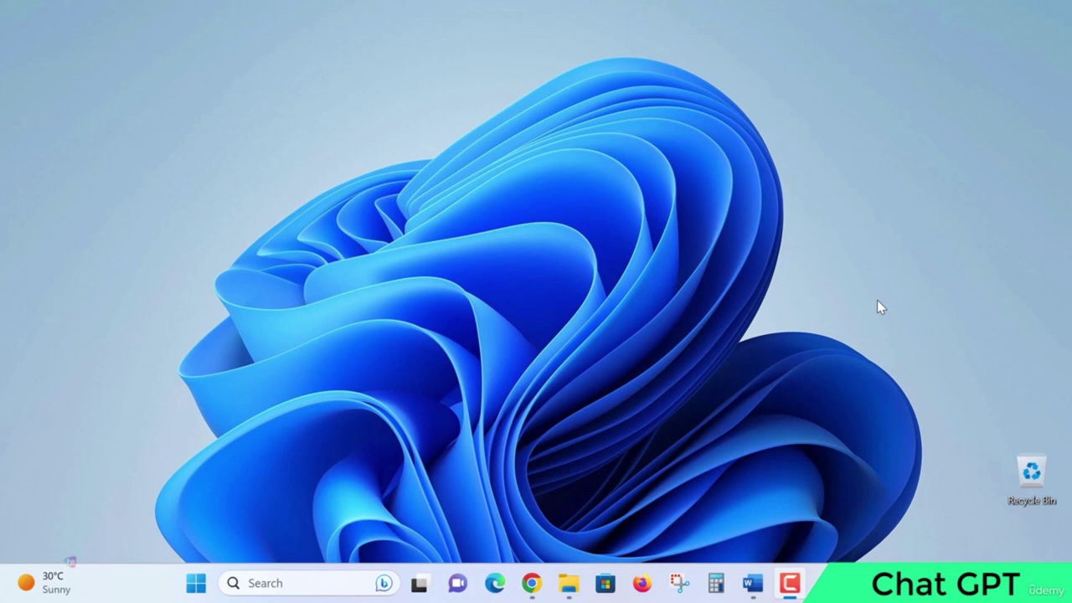
Switch back to the ChatGPT conversation in Chrome and ask "what is an algorithm".
{"action": "left_click", "coordinate": [542, 583]}
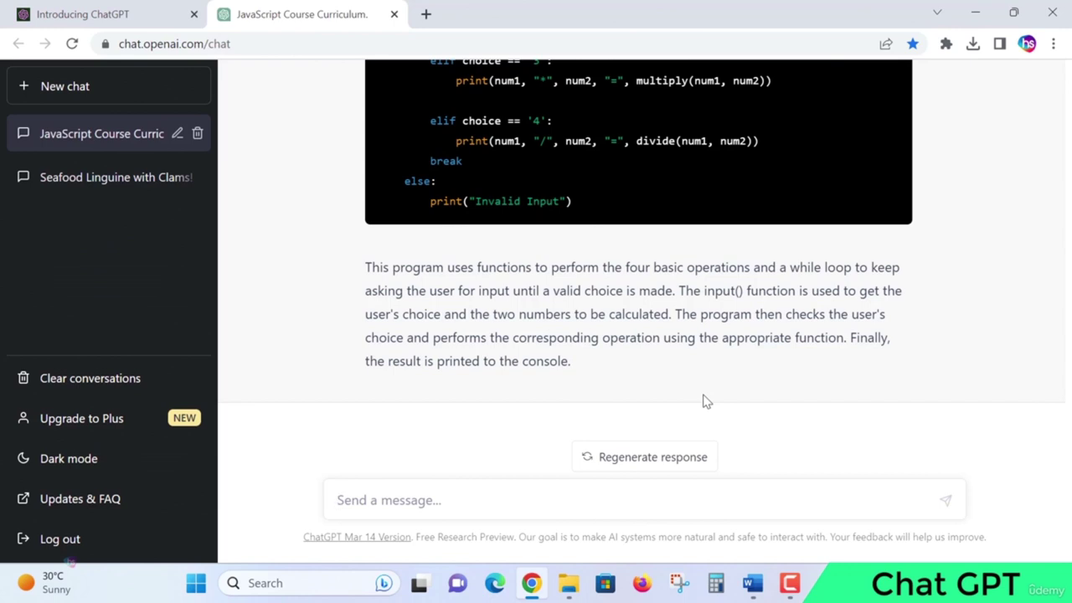
{"action": "type", "text": "wh"}
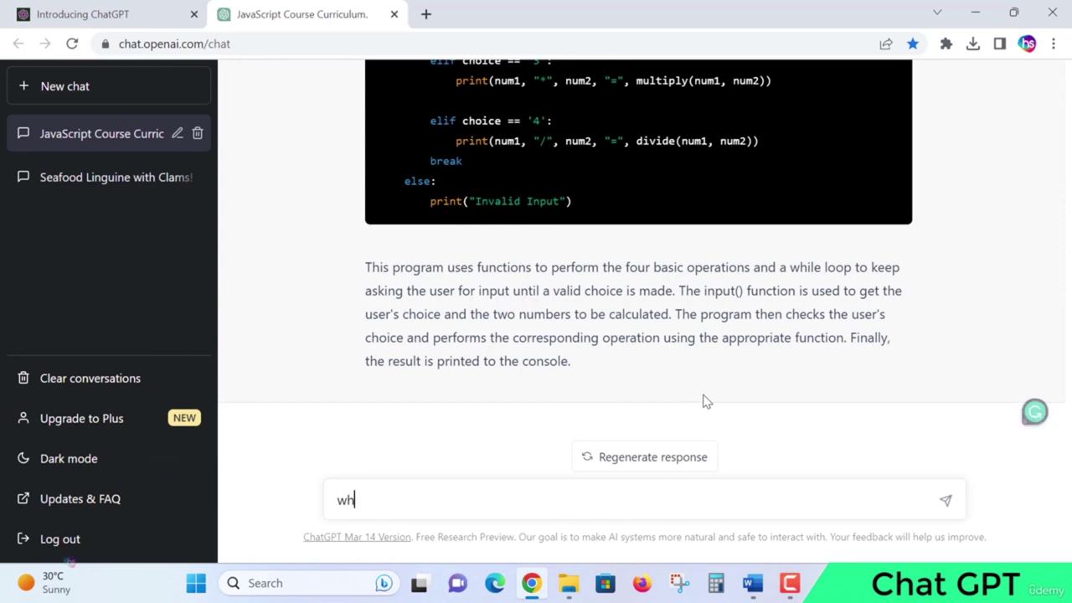
{"action": "type", "text": "at is an al"}
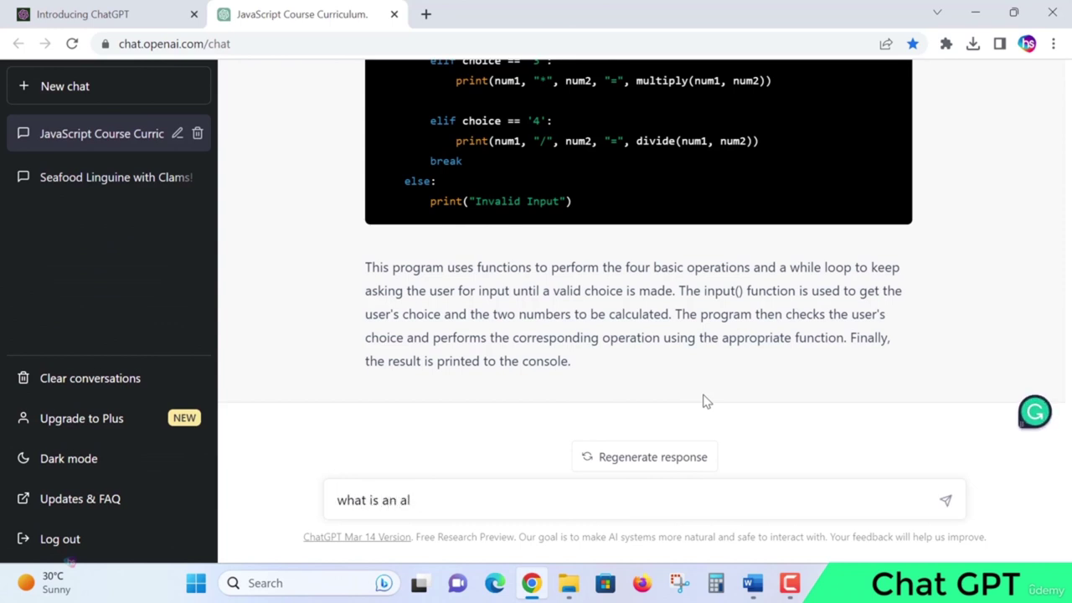
{"action": "type", "text": "gorithm"}
{"action": "left_click", "coordinate": [945, 501]}
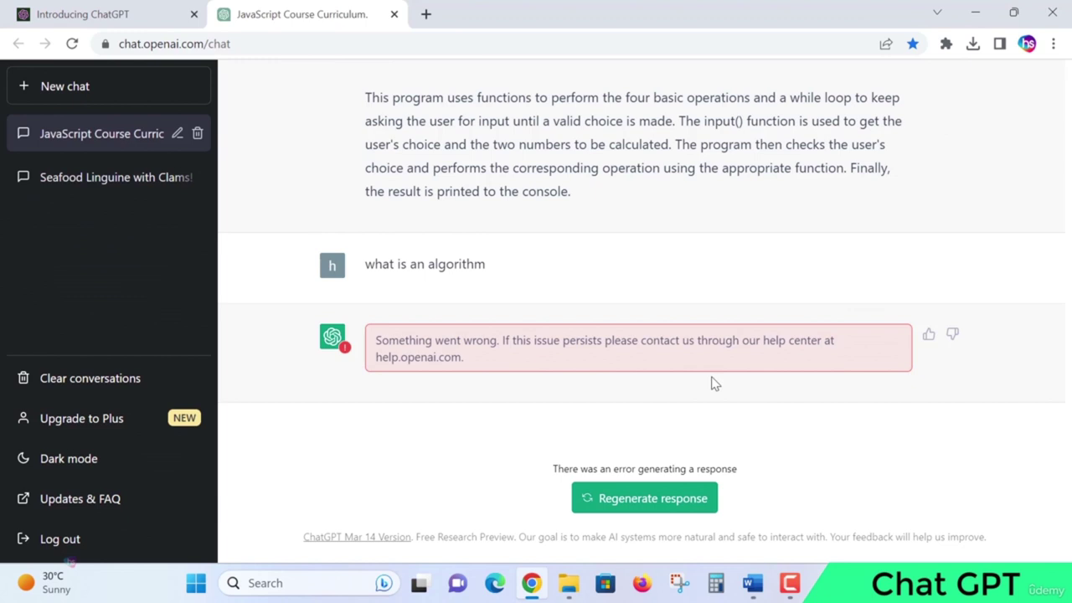
Try regenerating the failed answer and select the text of the question "what is an algorithm".
{"action": "left_click", "coordinate": [657, 501]}
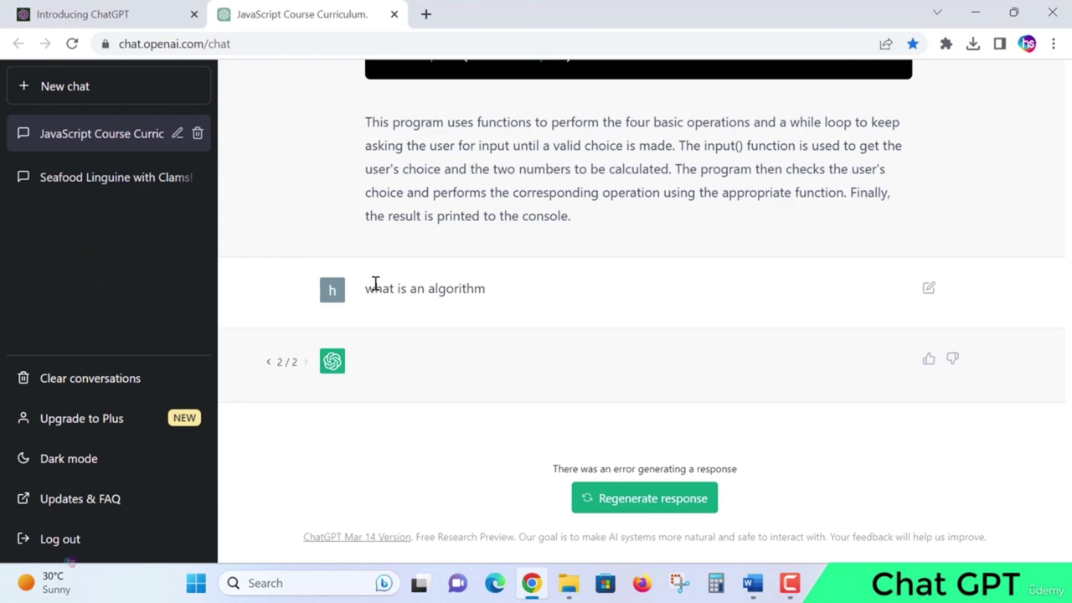
{"action": "left_click_drag", "start_coordinate": [366, 288], "coordinate": [491, 287]}
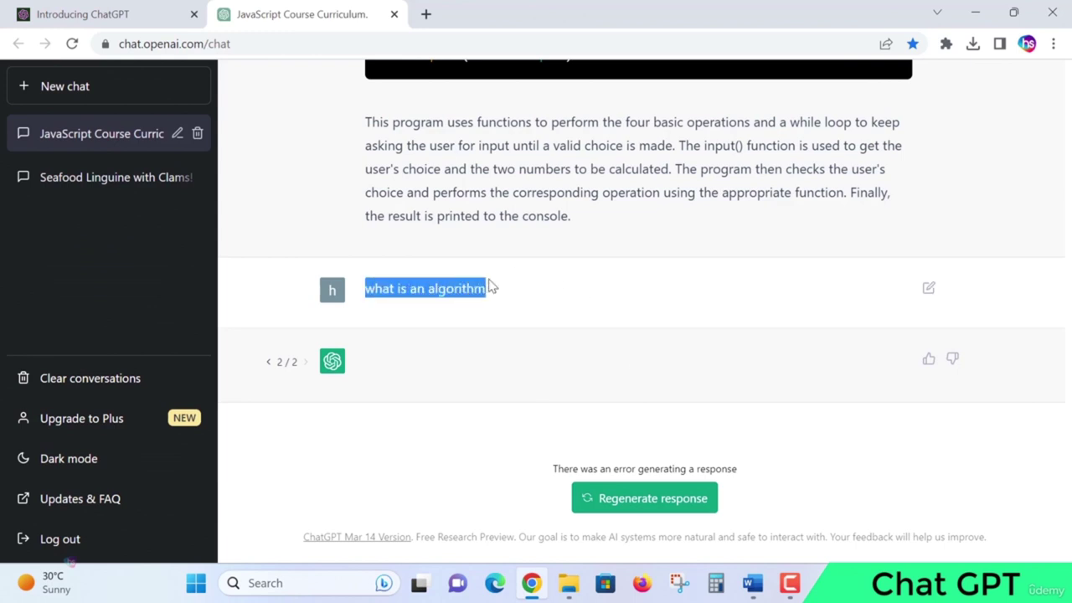
{"action": "left_click", "coordinate": [543, 288]}
Reload the ChatGPT page, pass the human verification and ask "what is an algorithm" in a new chat.
{"action": "left_click", "coordinate": [72, 44]}
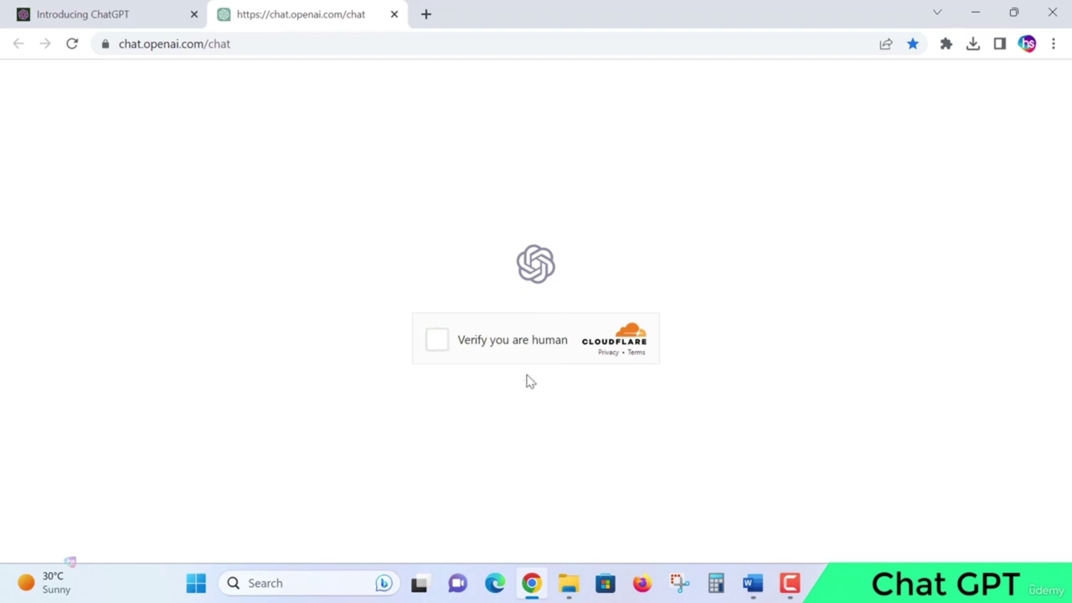
{"action": "left_click", "coordinate": [436, 343]}
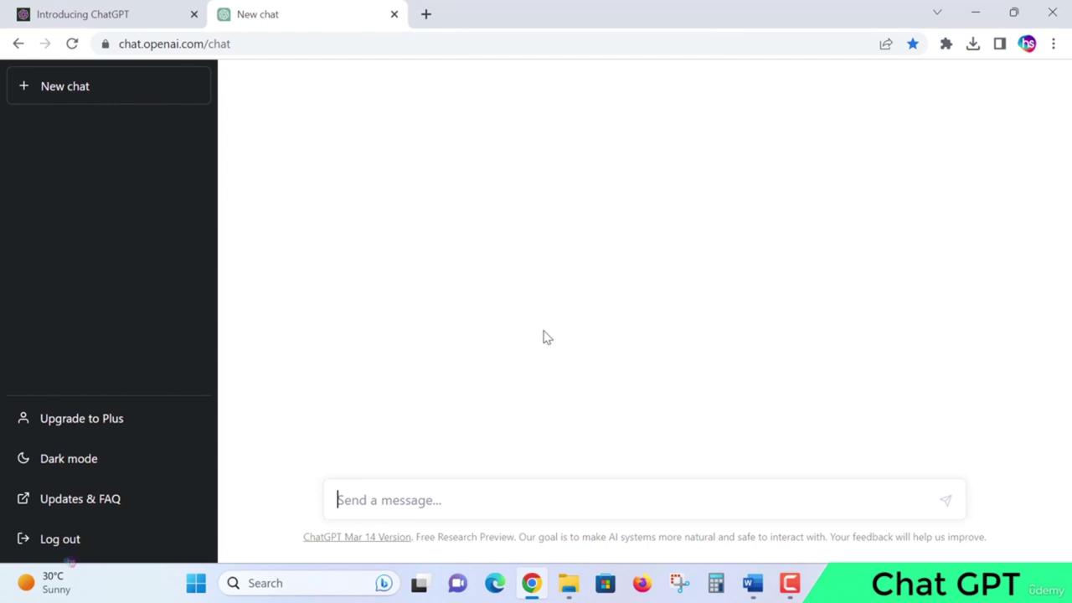
{"action": "left_click", "coordinate": [371, 500]}
{"action": "type", "text": "what is an algorithm"}
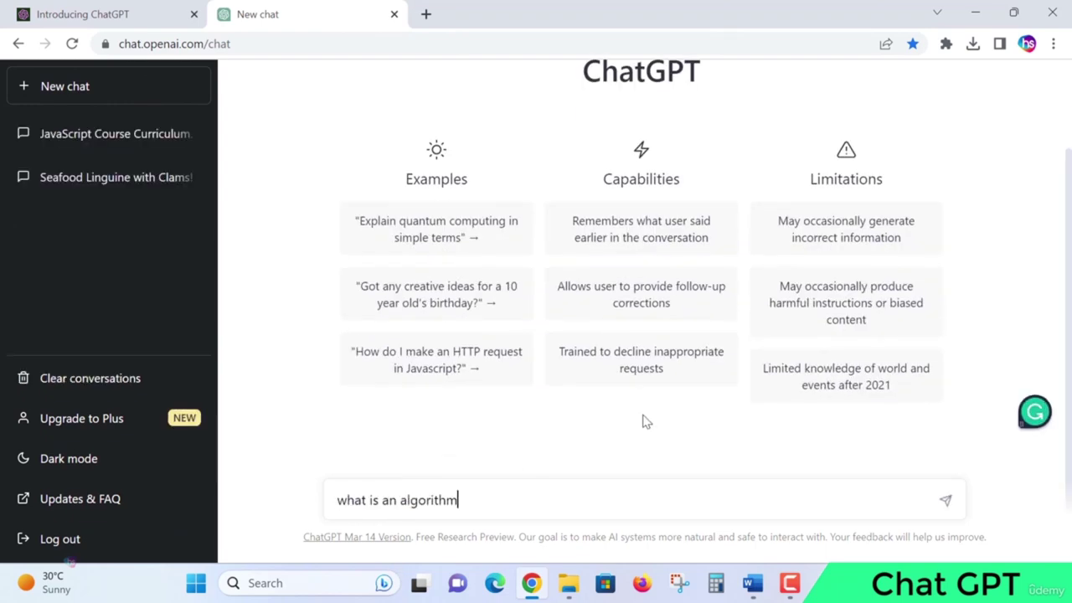
{"action": "left_click", "coordinate": [944, 501]}
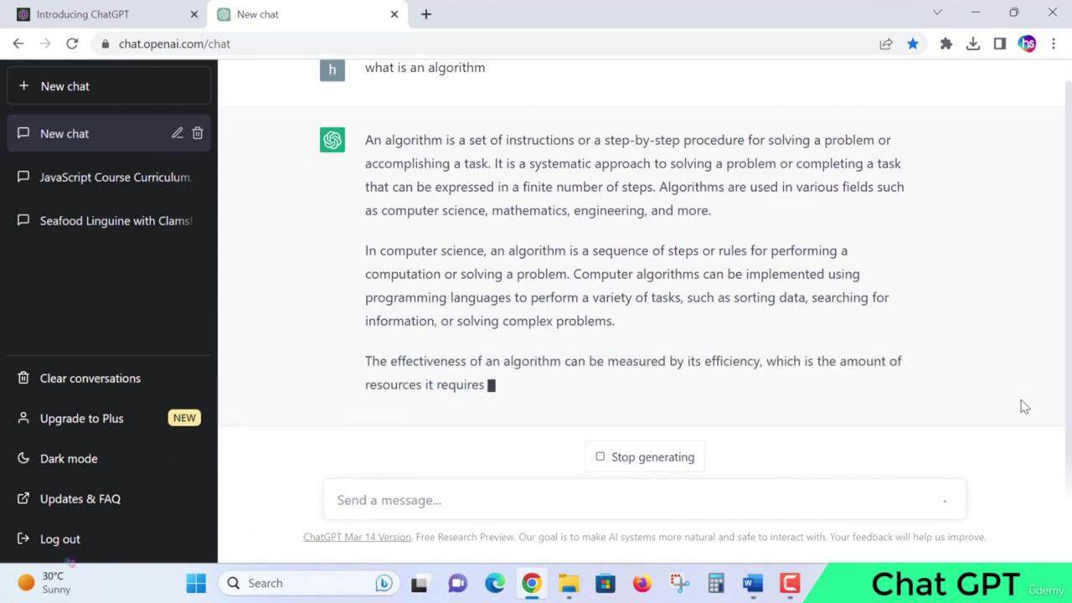
Read the explanation of algorithms and ask ChatGPT to "write a sorting algorithm in python".
{"action": "scroll", "coordinate": [1033, 368], "scroll_direction": "up", "scroll_amount": 2}
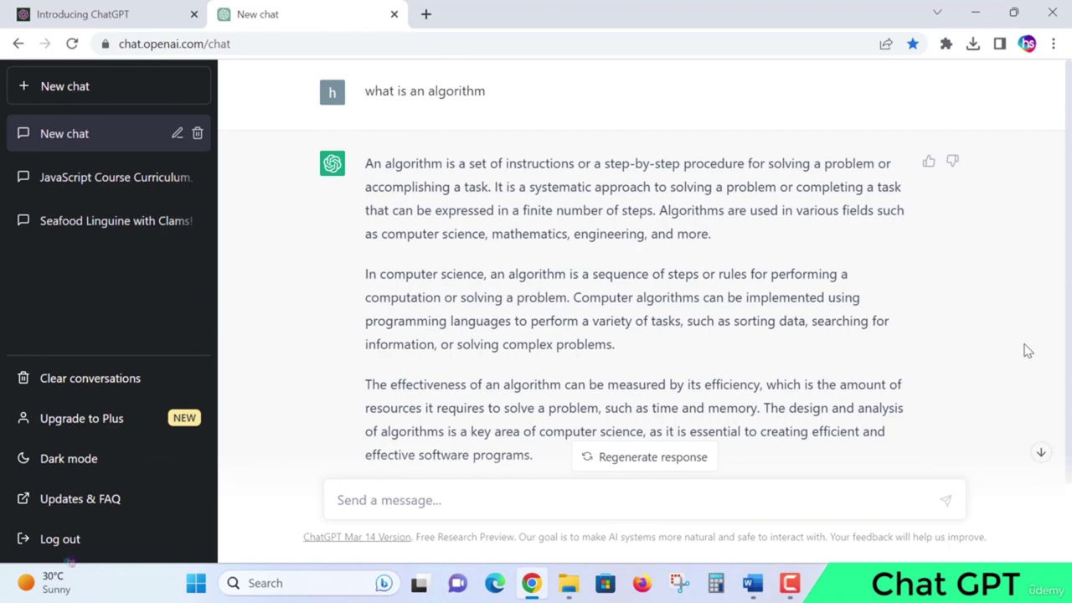
{"action": "scroll", "coordinate": [1029, 343], "scroll_direction": "down", "scroll_amount": 1}
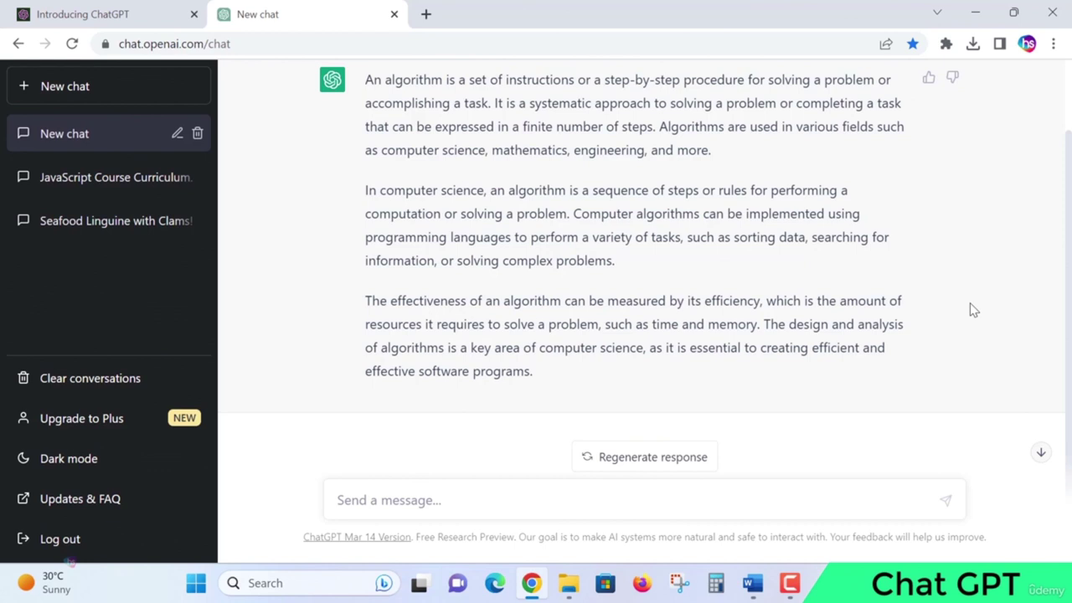
{"action": "scroll", "coordinate": [972, 310], "scroll_direction": "down", "scroll_amount": 1}
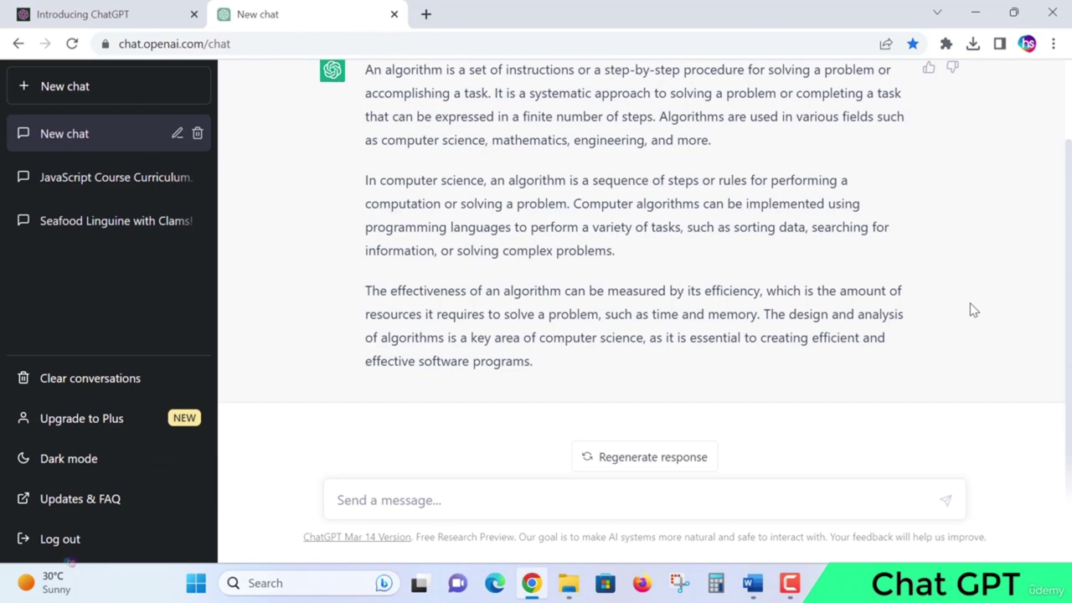
{"action": "left_click", "coordinate": [678, 509]}
{"action": "type", "text": "write a"}
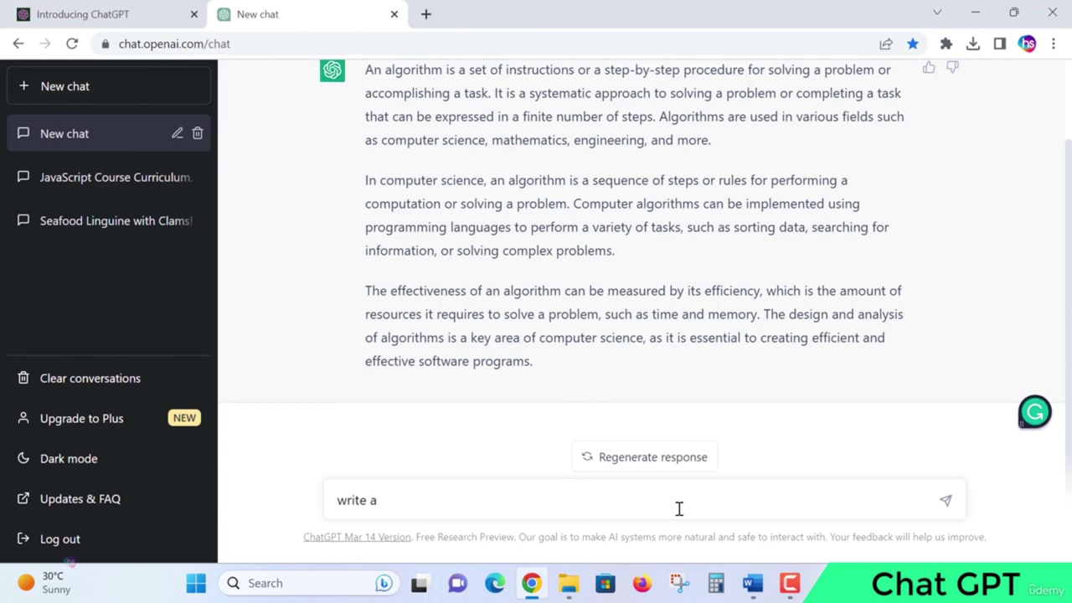
{"action": "type", "text": " sorting a"}
{"action": "type", "text": "lgorithms"}
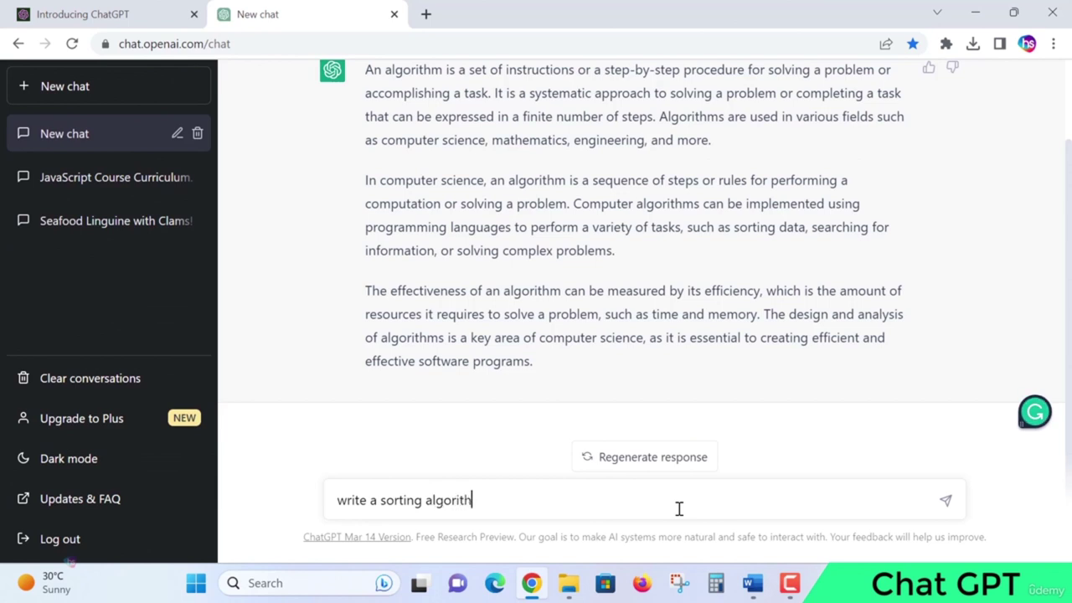
{"action": "key", "text": "BackSpace"}
{"action": "key", "text": "BackSpace"}
{"action": "type", "text": "in python"}
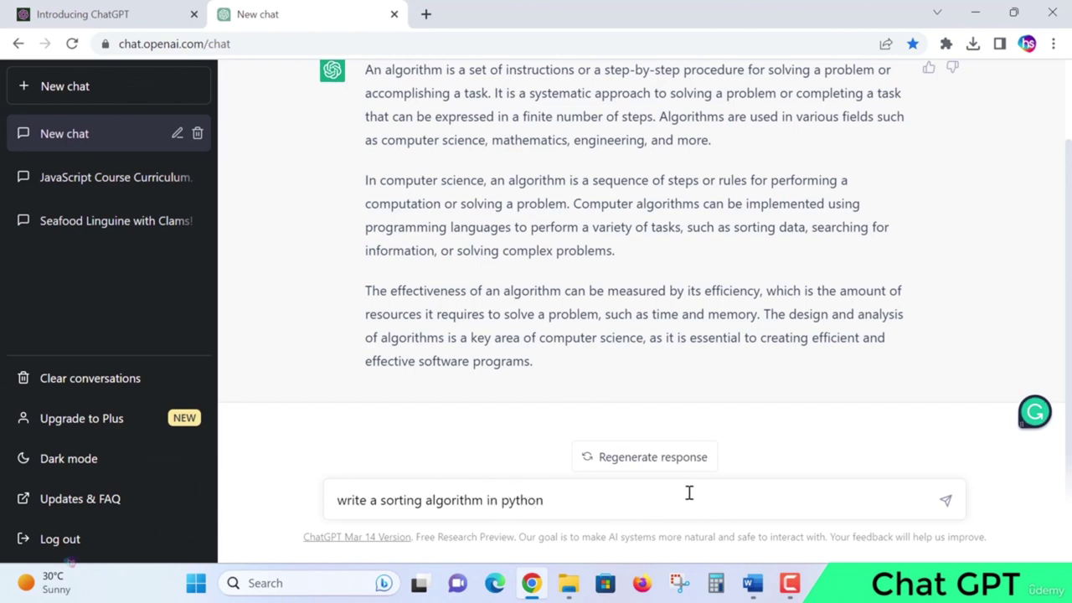
{"action": "left_click", "coordinate": [946, 500]}
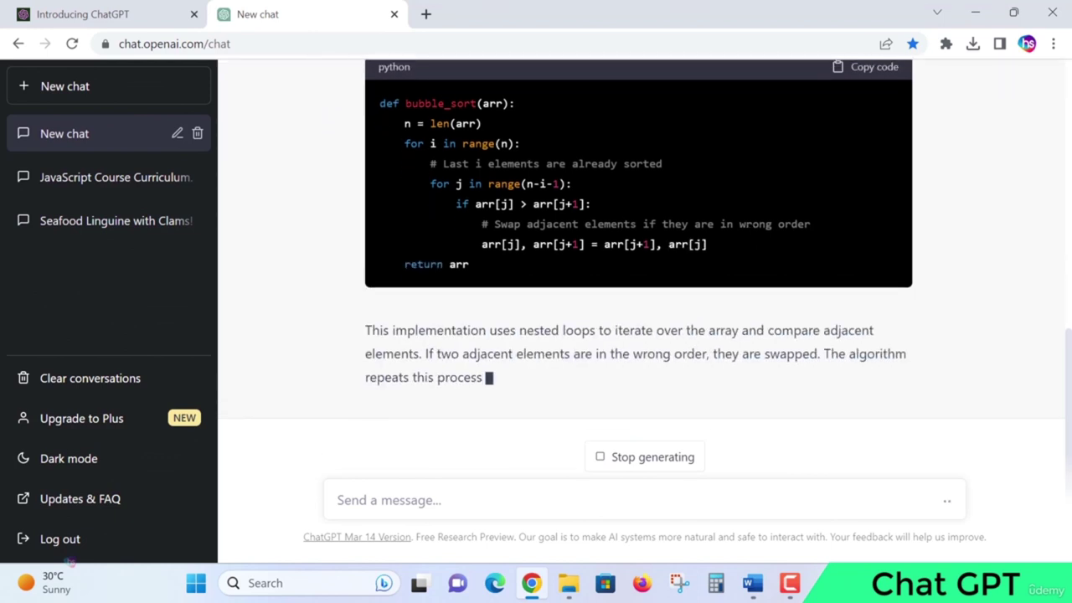
Review the bubble sort answer, from the Python function to the usage example and the closing note on time complexity.
{"action": "scroll", "coordinate": [637, 260], "scroll_direction": "up", "scroll_amount": 1}
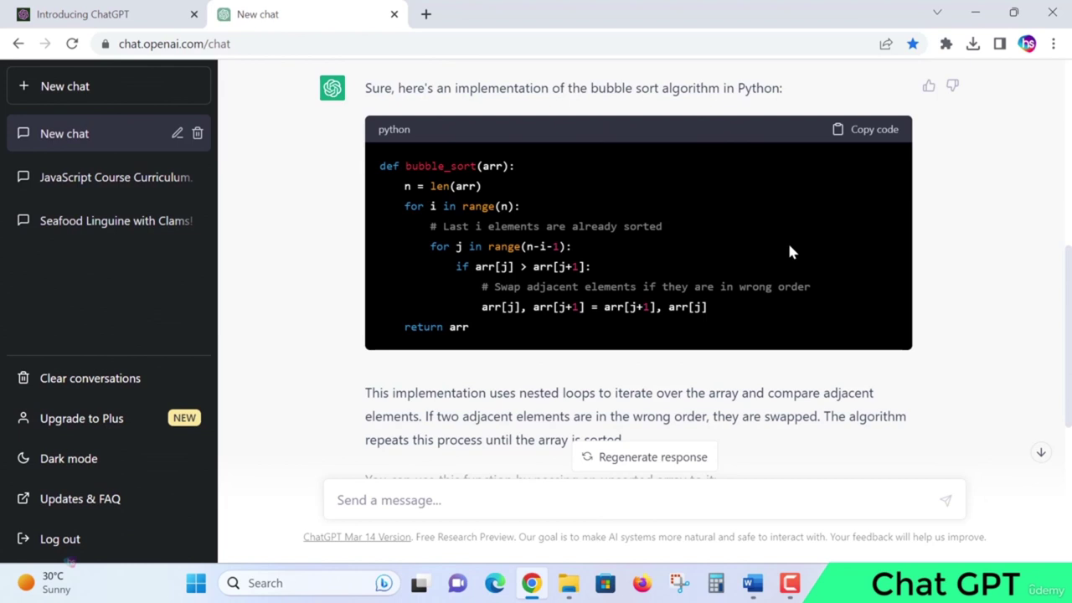
{"action": "scroll", "coordinate": [790, 252], "scroll_direction": "down", "scroll_amount": 3}
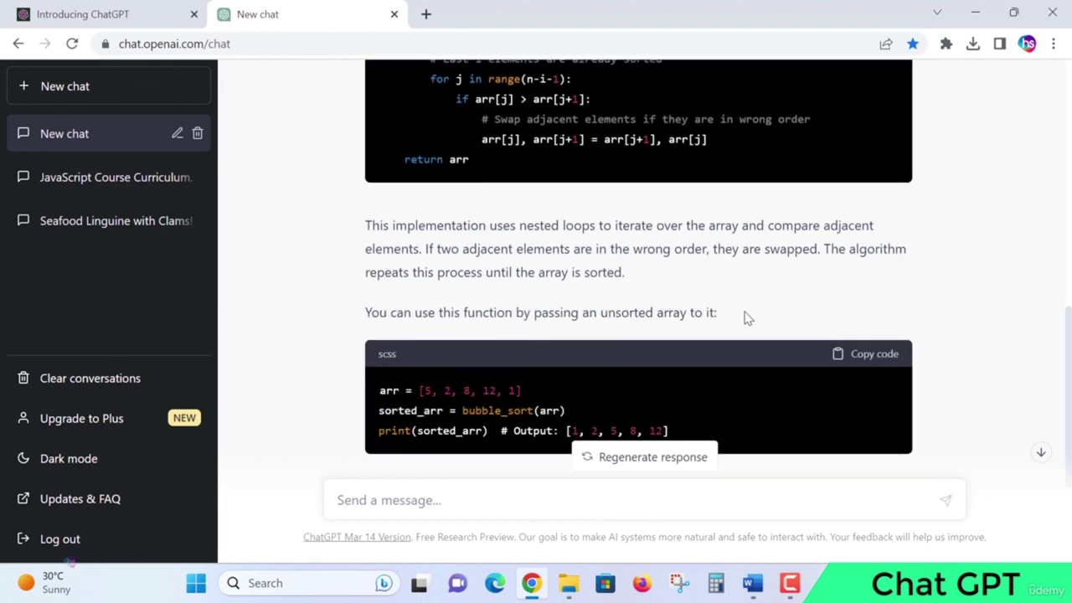
{"action": "scroll", "coordinate": [653, 310], "scroll_direction": "down", "scroll_amount": 2}
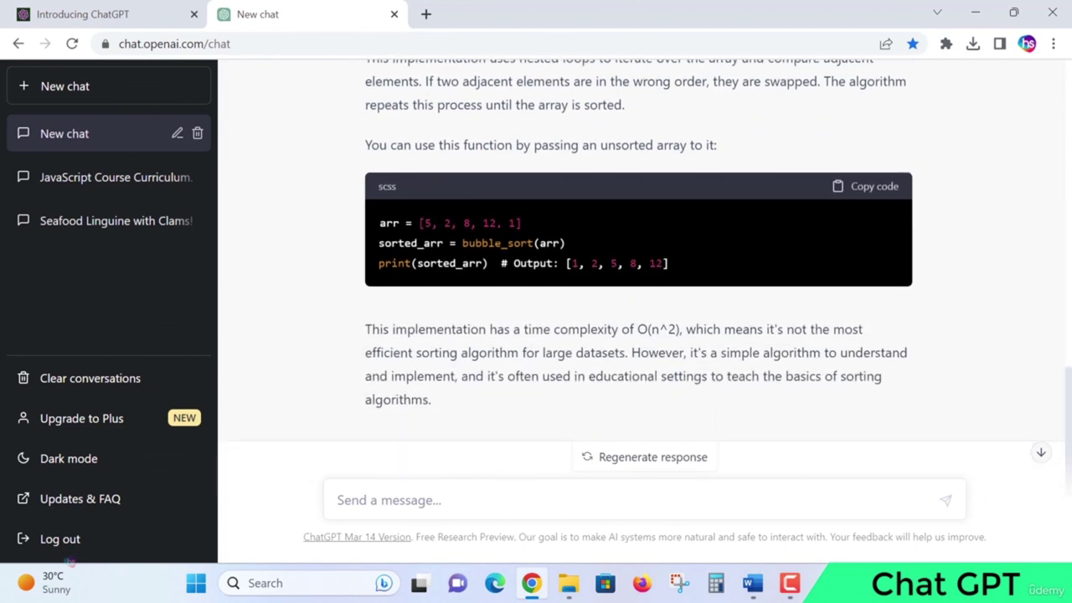
{"action": "scroll", "coordinate": [569, 317], "scroll_direction": "up", "scroll_amount": 1}
{"action": "left_click_drag", "start_coordinate": [406, 306], "coordinate": [584, 347]}
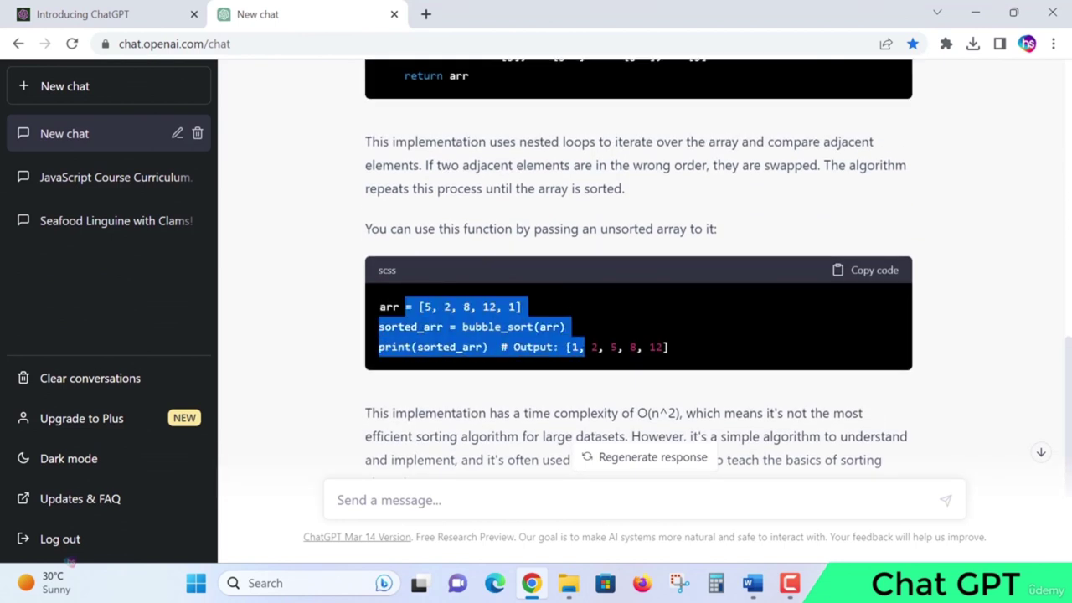
{"action": "scroll", "coordinate": [687, 337], "scroll_direction": "down", "scroll_amount": 1}
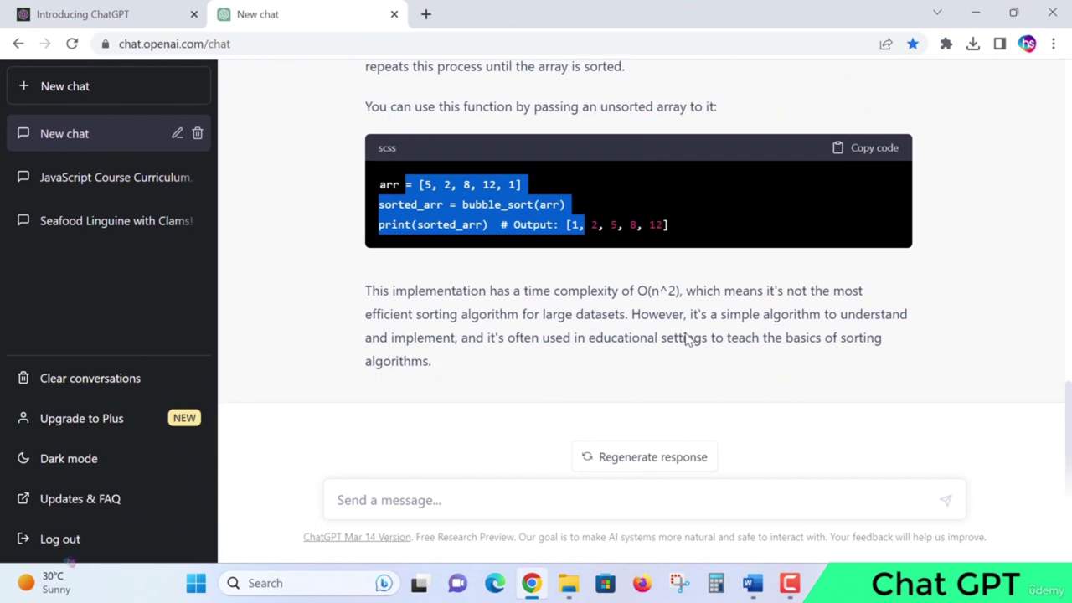
{"action": "scroll", "coordinate": [687, 335], "scroll_direction": "up", "scroll_amount": 2}
{"action": "scroll", "coordinate": [685, 336], "scroll_direction": "up", "scroll_amount": 2}
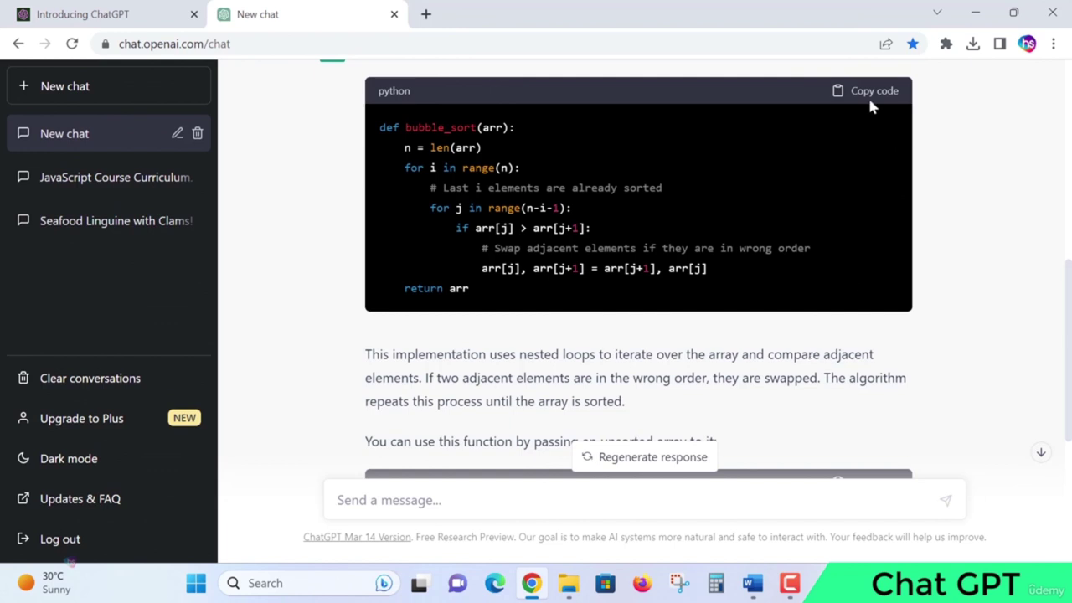
{"action": "scroll", "coordinate": [757, 239], "scroll_direction": "down", "scroll_amount": 3}
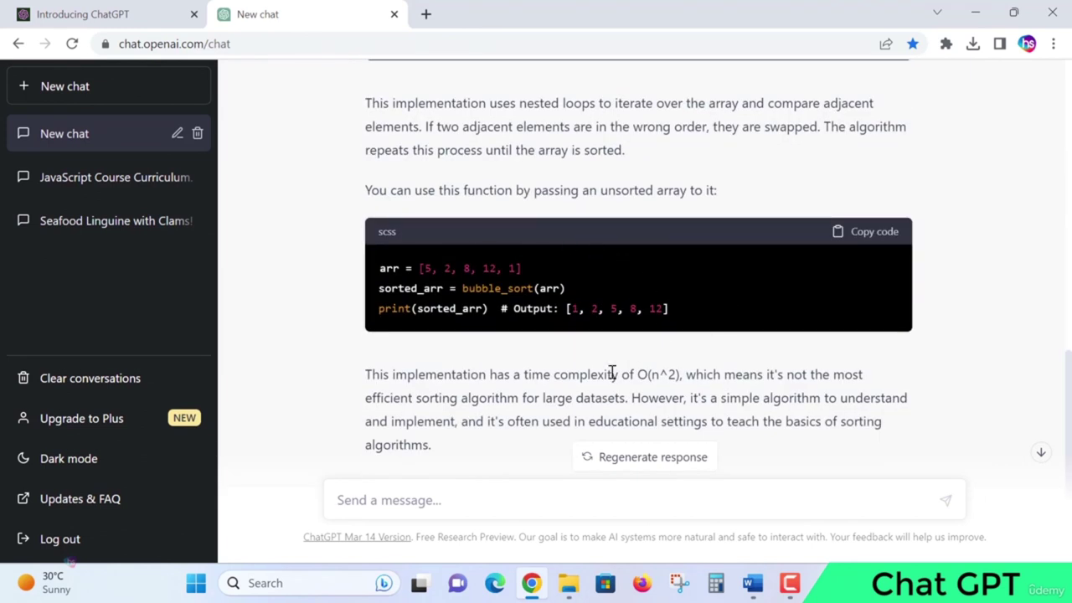
{"action": "left_click_drag", "start_coordinate": [382, 268], "coordinate": [679, 303]}
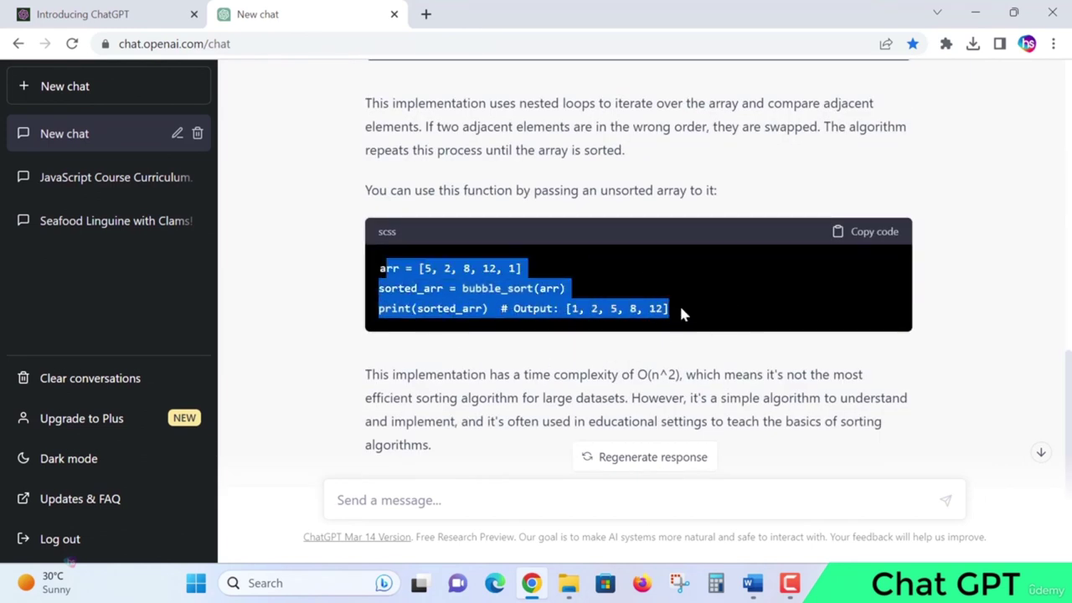
{"action": "left_click", "coordinate": [716, 301]}
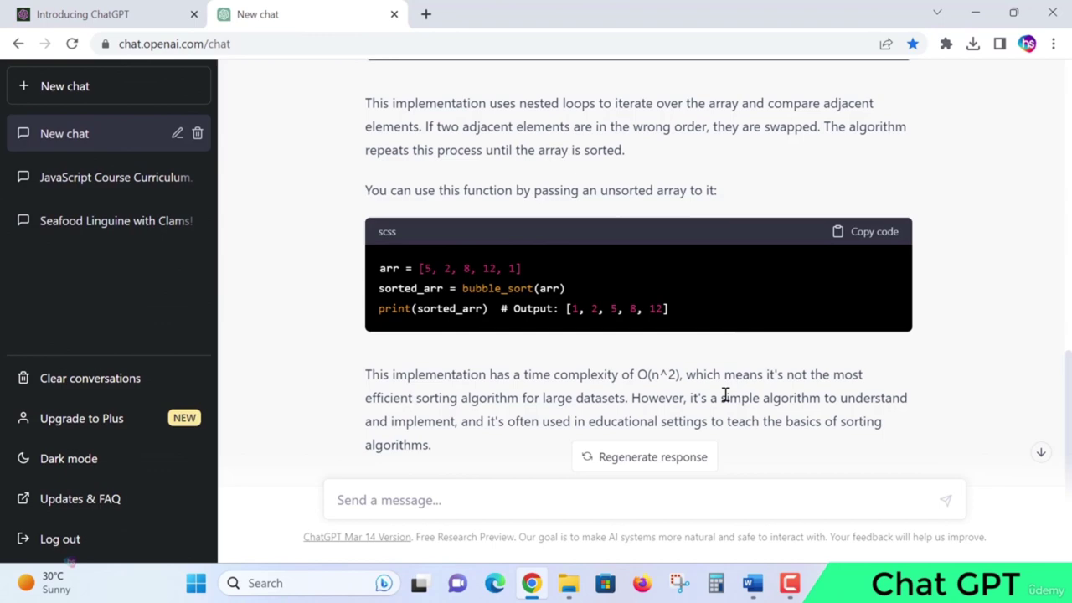
{"action": "left_click_drag", "start_coordinate": [740, 378], "coordinate": [778, 424]}
{"action": "left_click", "coordinate": [898, 419]}
{"action": "scroll", "coordinate": [898, 419], "scroll_direction": "up", "scroll_amount": 4}
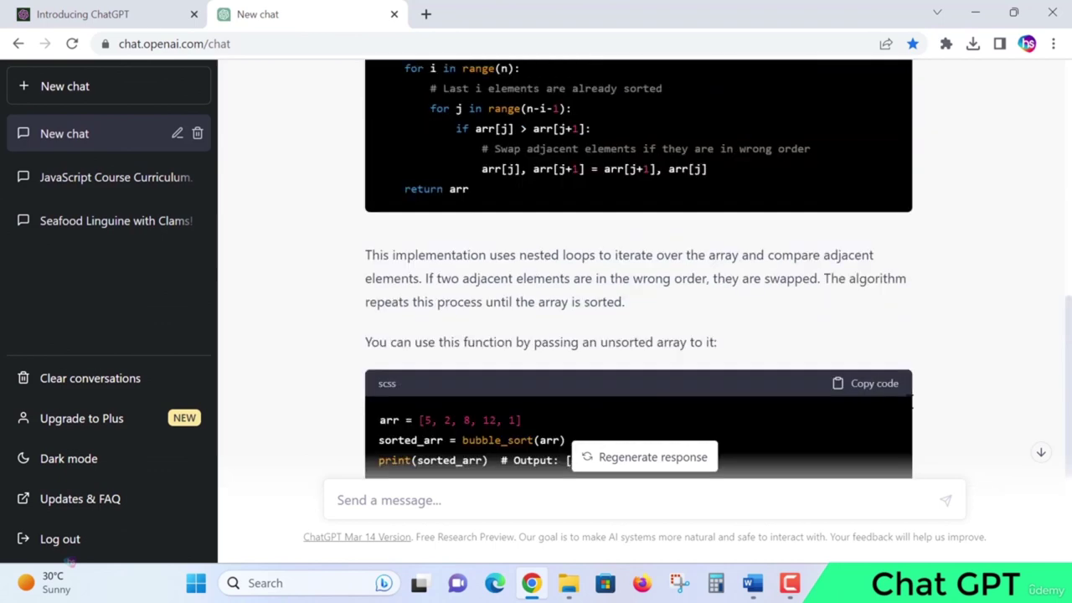
{"action": "scroll", "coordinate": [898, 419], "scroll_direction": "down", "scroll_amount": 2}
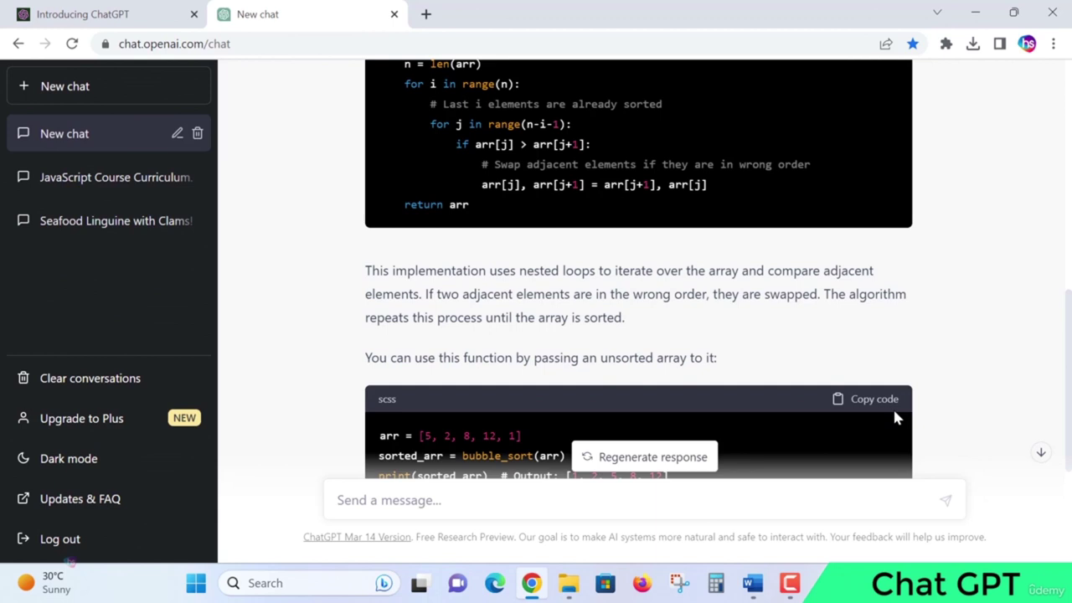
{"action": "scroll", "coordinate": [886, 405], "scroll_direction": "down", "scroll_amount": 3}
Ask ChatGPT to "write a binary search algorithm in python".
{"action": "left_click", "coordinate": [462, 500]}
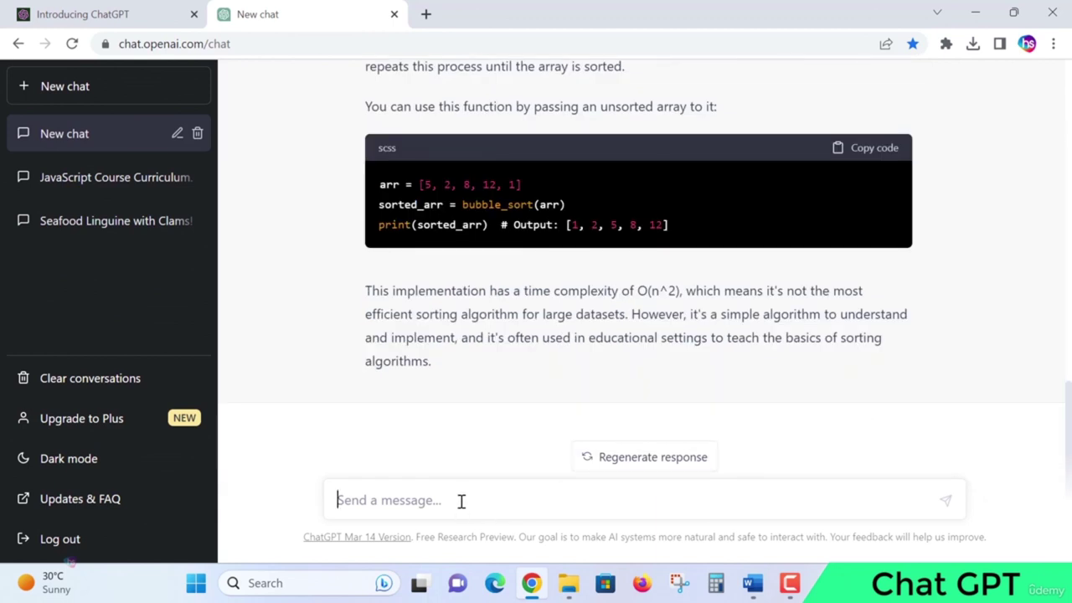
{"action": "type", "text": "wr"}
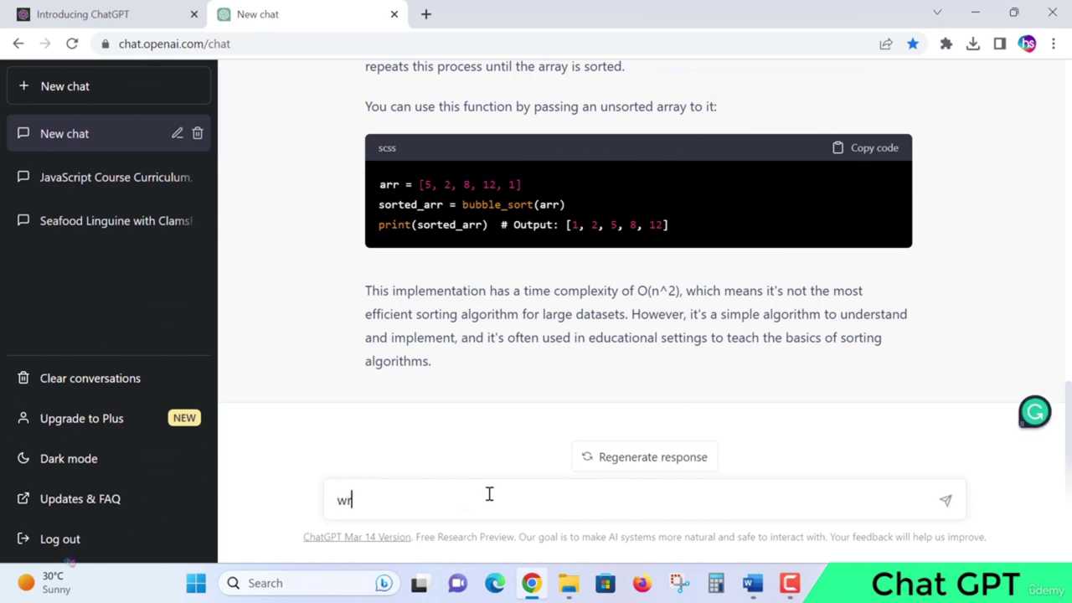
{"action": "type", "text": "ite a "}
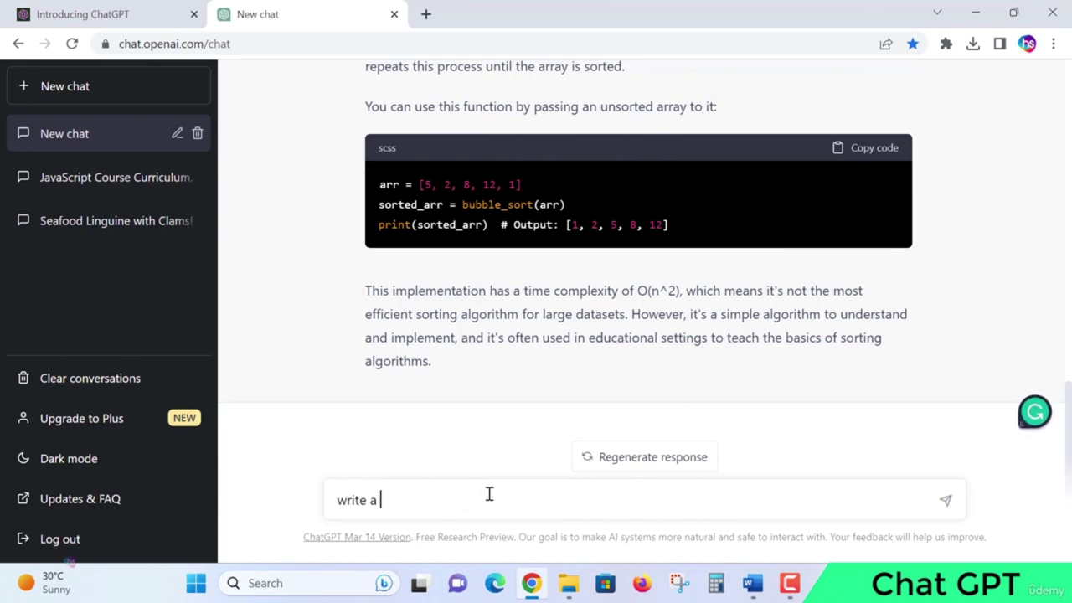
{"action": "type", "text": "binary search"}
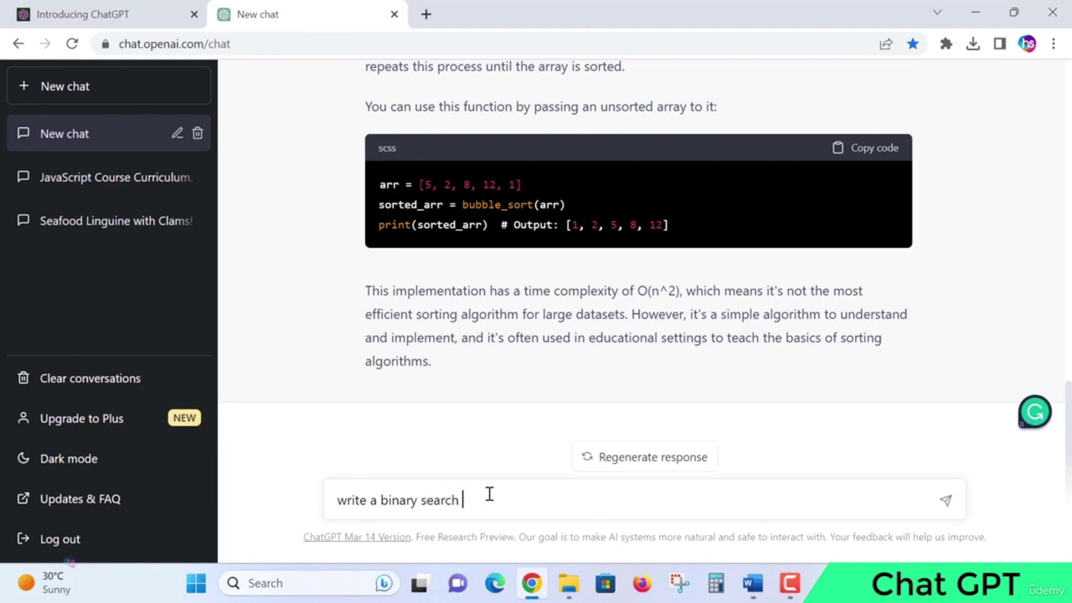
{"action": "type", "text": " algorithm i"}
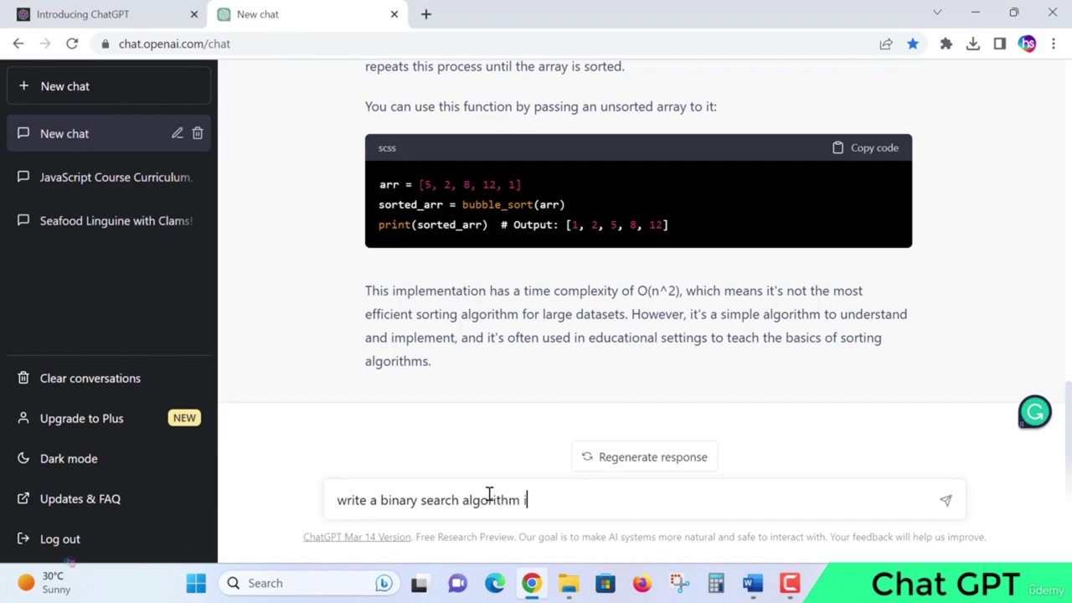
{"action": "type", "text": "n python"}
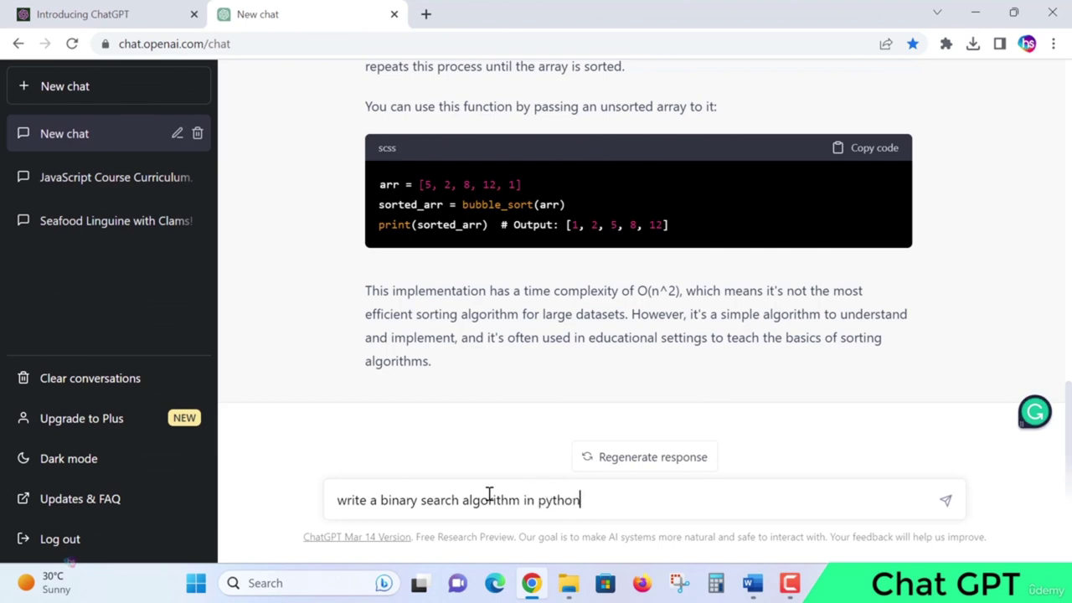
{"action": "left_click", "coordinate": [946, 501]}
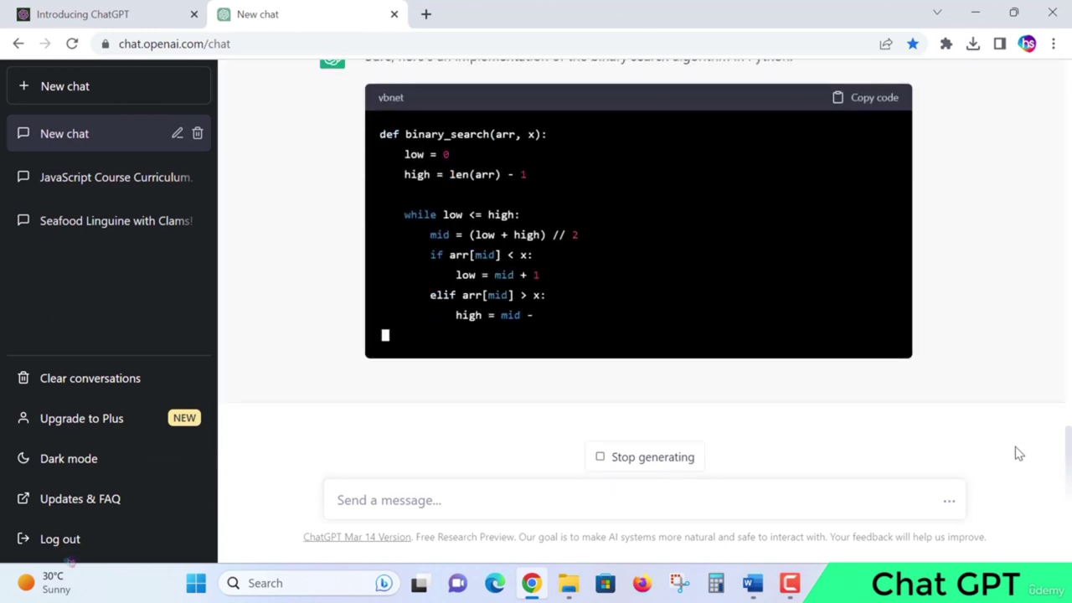
Review the binary search answer, from the Python function to the usage example with a sorted array and target value.
{"action": "scroll", "coordinate": [804, 297], "scroll_direction": "up", "scroll_amount": 2}
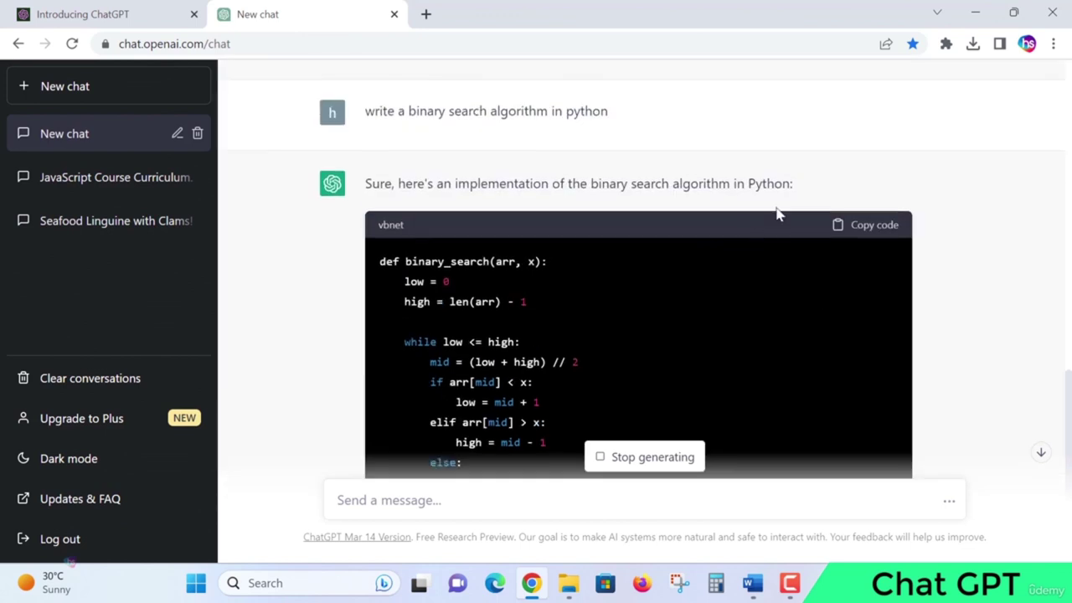
{"action": "scroll", "coordinate": [775, 222], "scroll_direction": "down", "scroll_amount": 1}
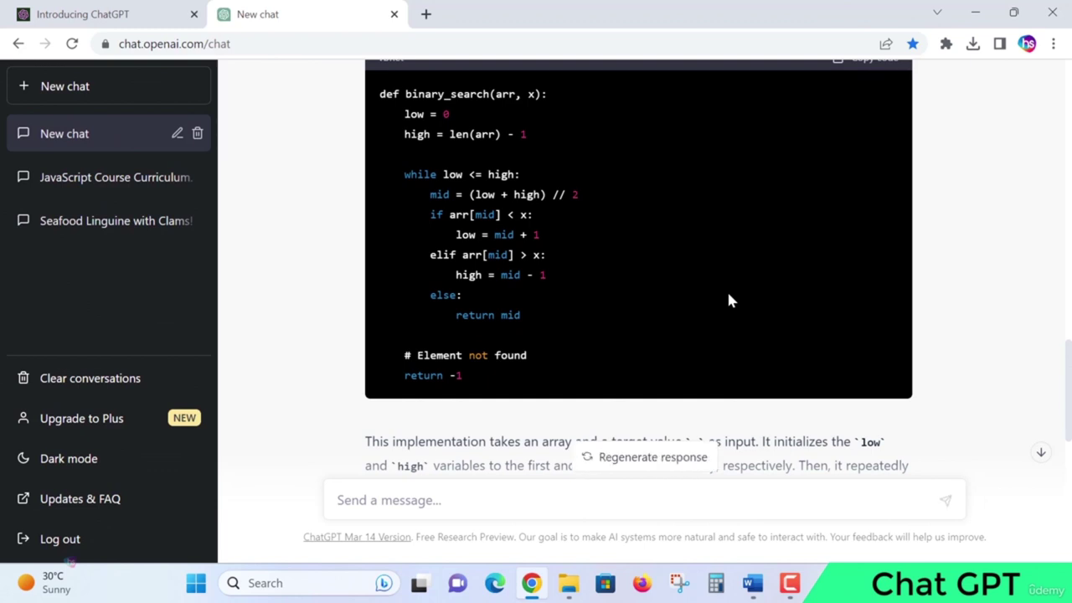
{"action": "scroll", "coordinate": [729, 300], "scroll_direction": "down", "scroll_amount": 1}
{"action": "scroll", "coordinate": [729, 300], "scroll_direction": "up", "scroll_amount": 2}
{"action": "left_click_drag", "start_coordinate": [426, 178], "coordinate": [725, 332]}
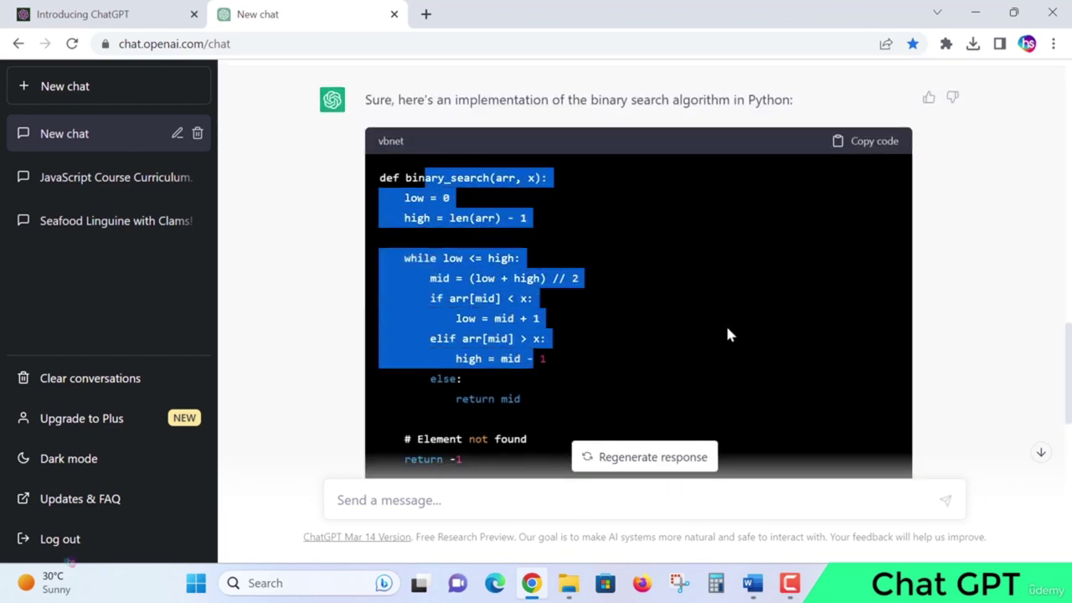
{"action": "left_click", "coordinate": [729, 328]}
{"action": "scroll", "coordinate": [736, 323], "scroll_direction": "down", "scroll_amount": 5}
{"action": "scroll", "coordinate": [738, 323], "scroll_direction": "down", "scroll_amount": 2}
{"action": "left_click_drag", "start_coordinate": [379, 222], "coordinate": [516, 322]}
{"action": "left_click", "coordinate": [726, 346]}
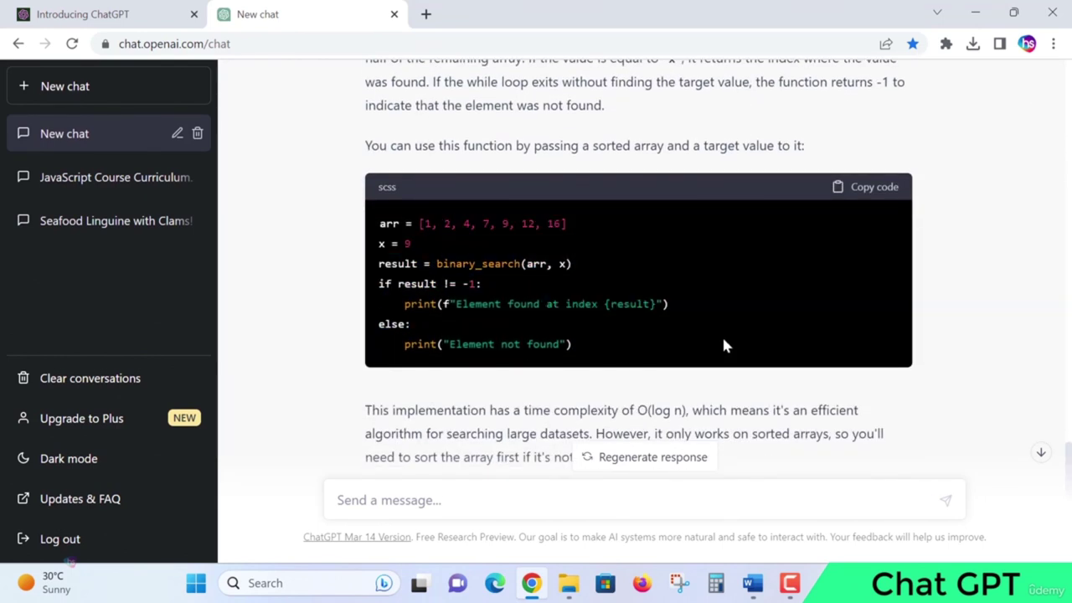
Read the binary search answer's closing note on time complexity, then recheck its explanation and Python function.
{"action": "scroll", "coordinate": [721, 327], "scroll_direction": "down", "scroll_amount": 2}
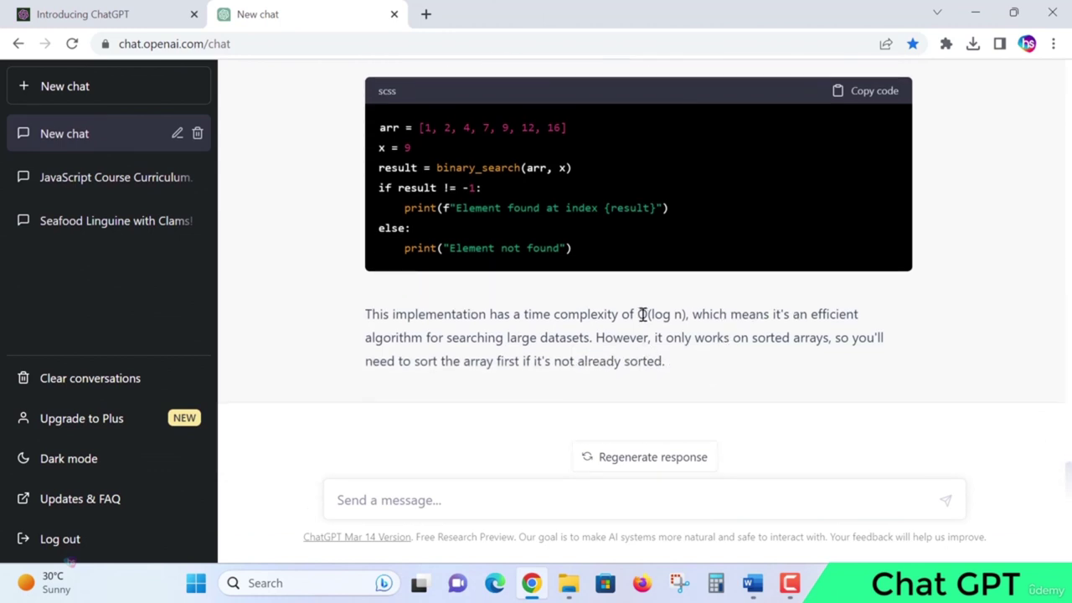
{"action": "left_click_drag", "start_coordinate": [636, 314], "coordinate": [868, 310]}
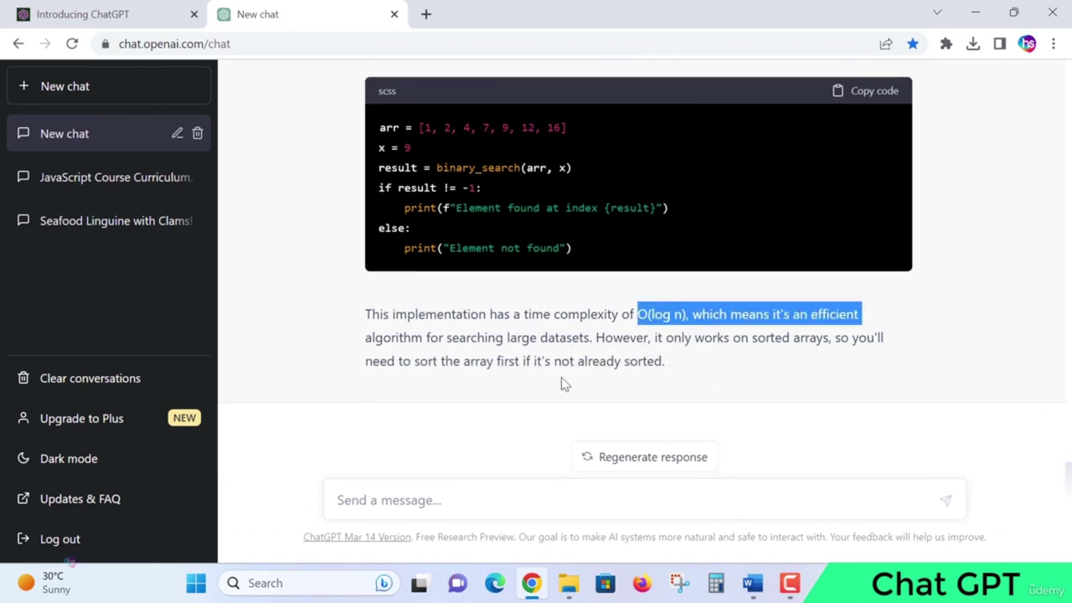
{"action": "left_click", "coordinate": [487, 347]}
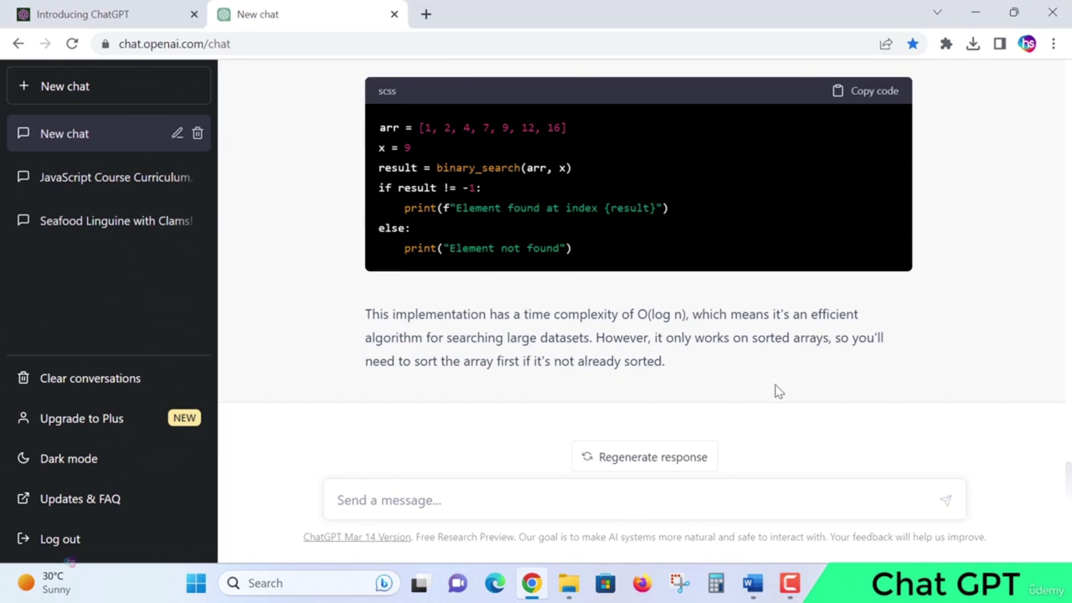
{"action": "scroll", "coordinate": [775, 392], "scroll_direction": "up", "scroll_amount": 3}
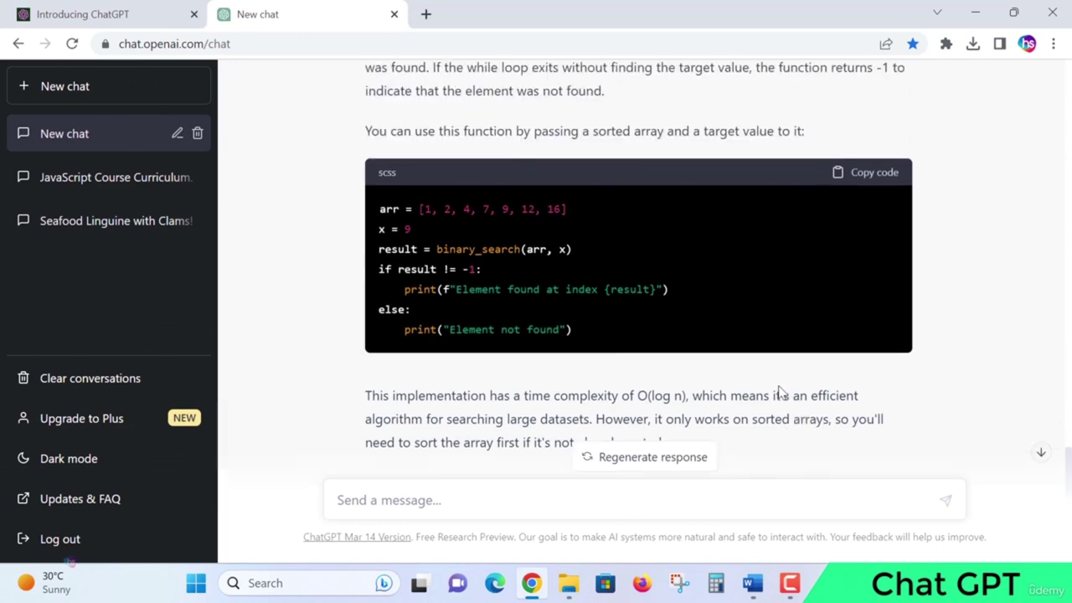
{"action": "scroll", "coordinate": [763, 387], "scroll_direction": "up", "scroll_amount": 2}
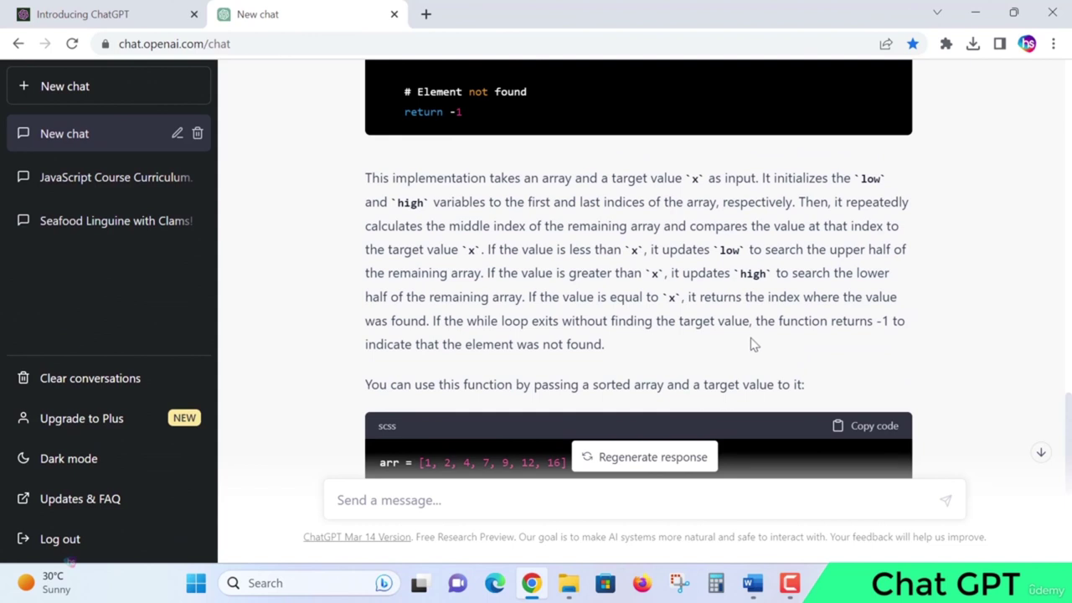
{"action": "scroll", "coordinate": [754, 340], "scroll_direction": "up", "scroll_amount": 6}
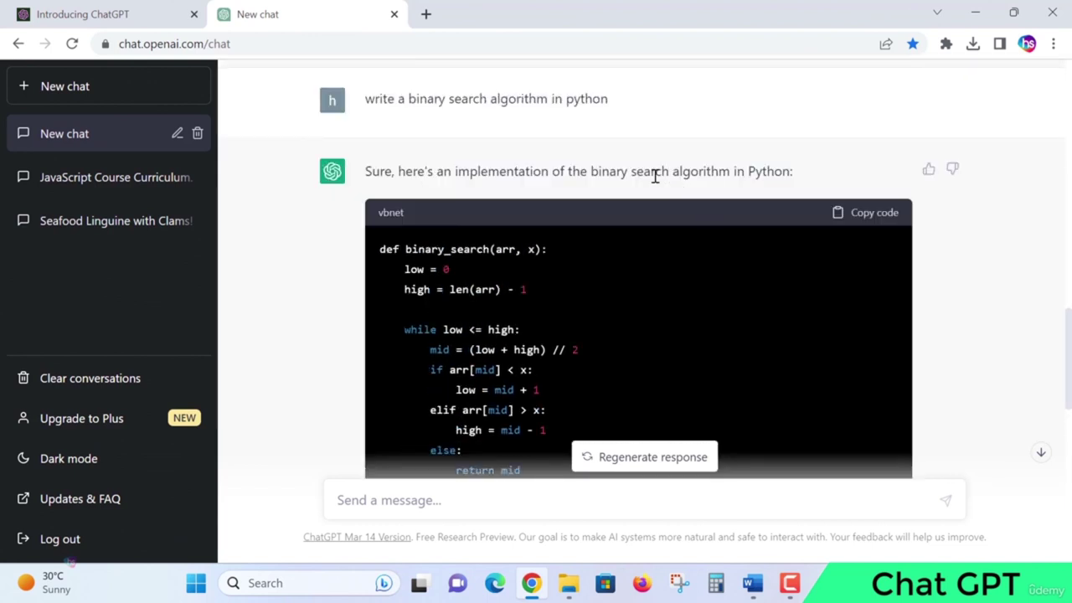
{"action": "left_click_drag", "start_coordinate": [634, 173], "coordinate": [756, 171]}
{"action": "left_click", "coordinate": [790, 167]}
{"action": "scroll", "coordinate": [940, 365], "scroll_direction": "down", "scroll_amount": 9}
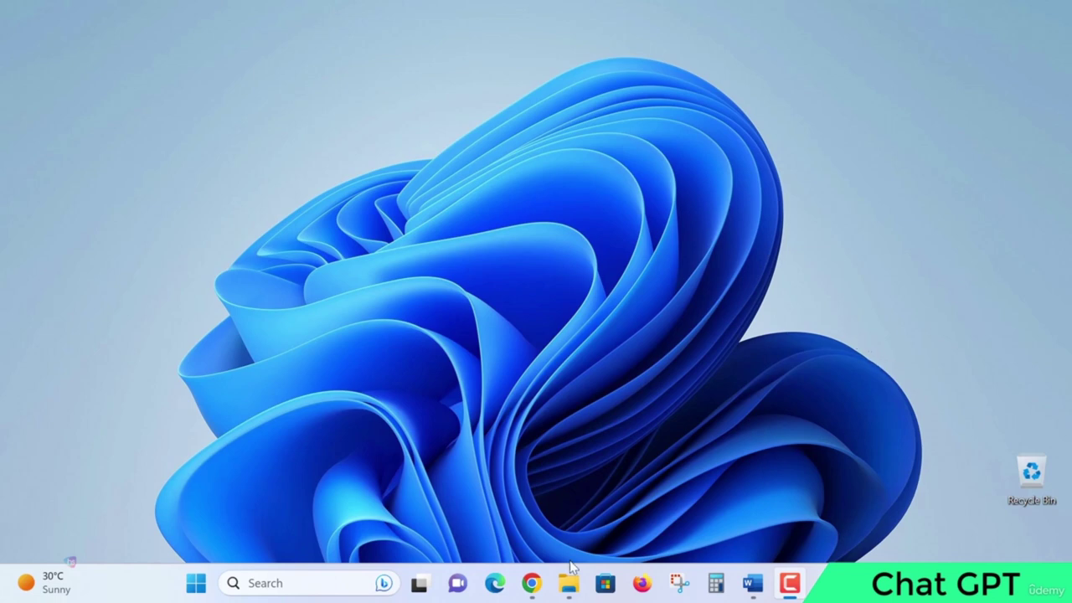
Switch back to ChatGPT in Chrome and ask it to "create a basic website using html and css".
{"action": "left_click", "coordinate": [536, 585]}
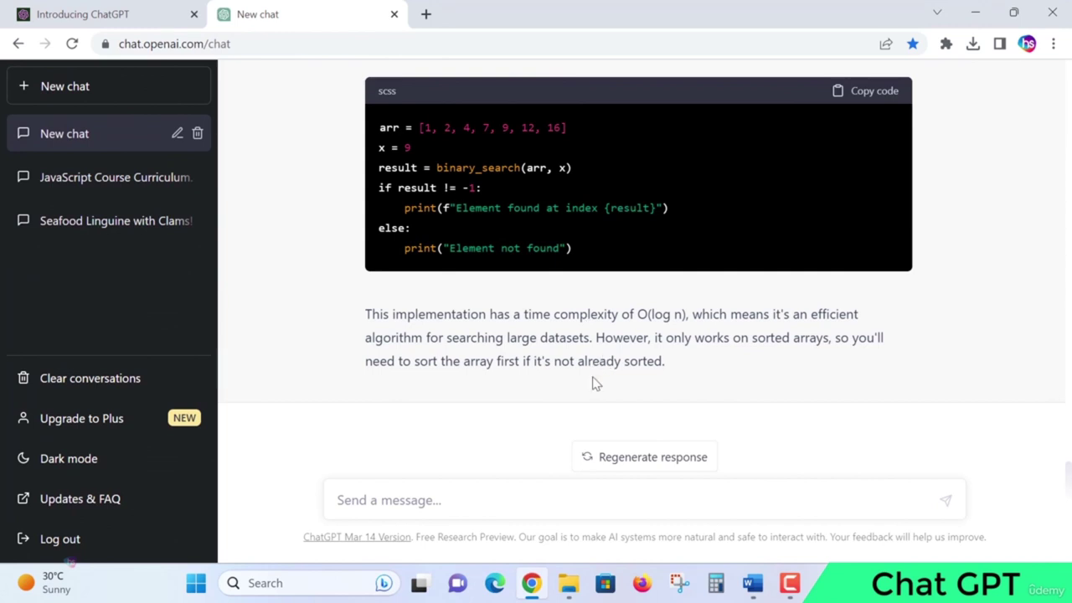
{"action": "left_click", "coordinate": [438, 496]}
{"action": "type", "text": "cr"}
{"action": "key", "text": "BackSpace"}
{"action": "key", "text": "BackSpace"}
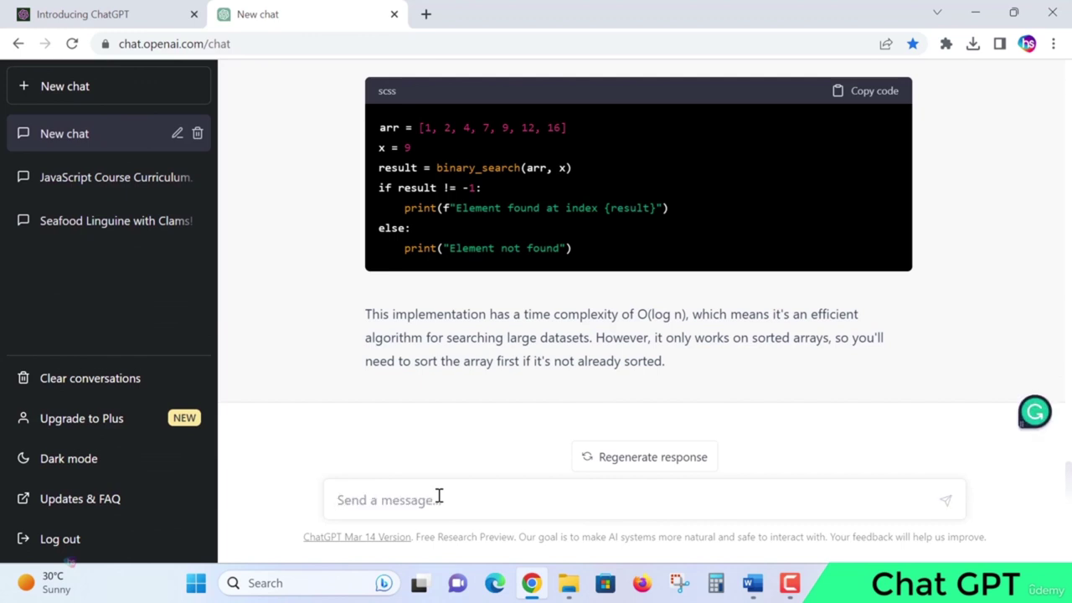
{"action": "type", "text": "creat"}
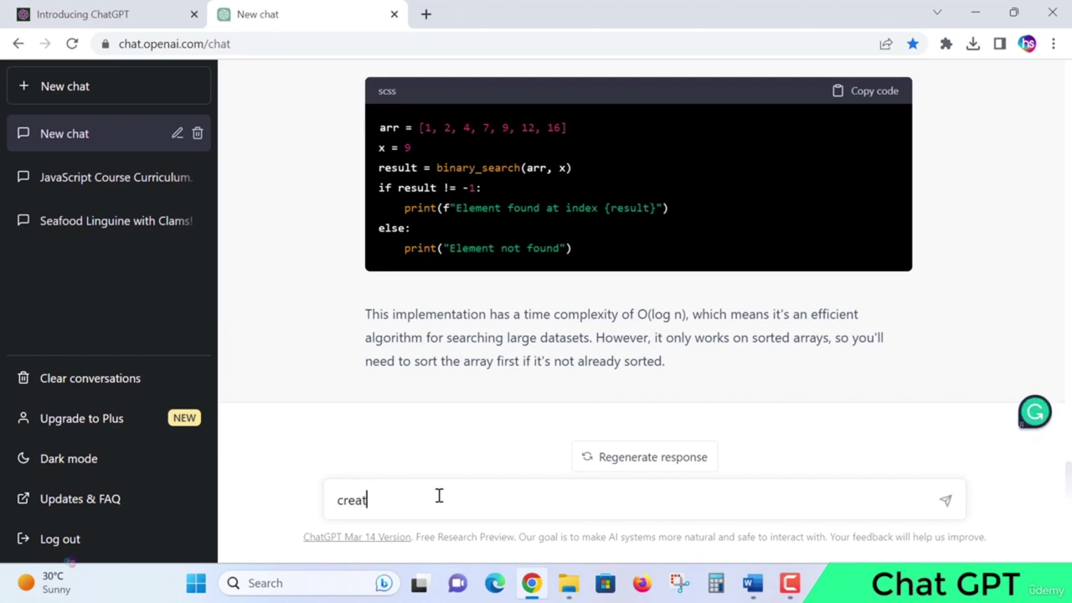
{"action": "type", "text": "e a basic website using htm"}
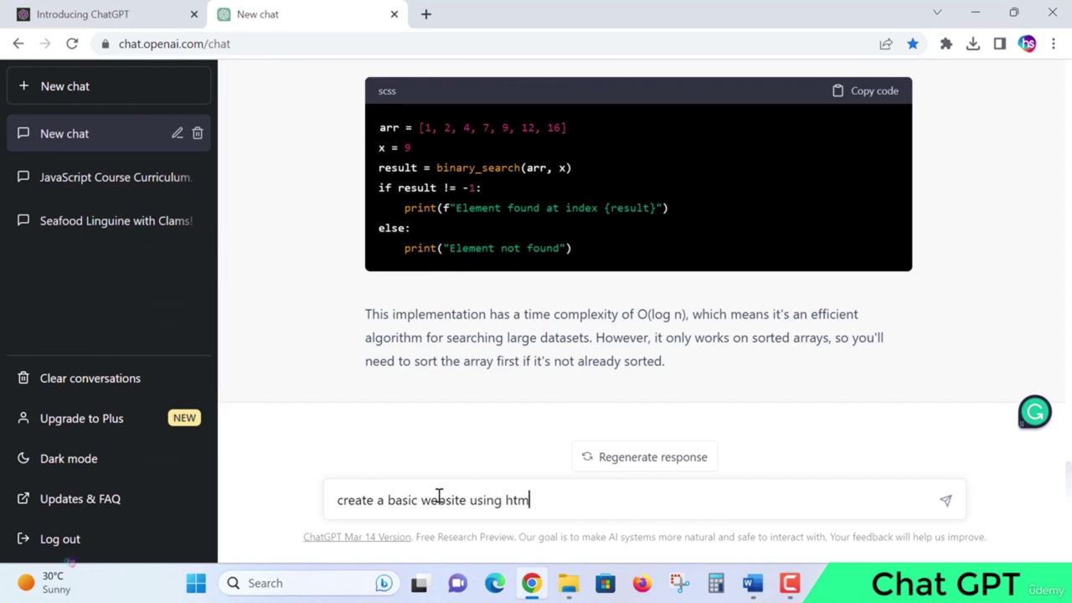
{"action": "type", "text": "l and css"}
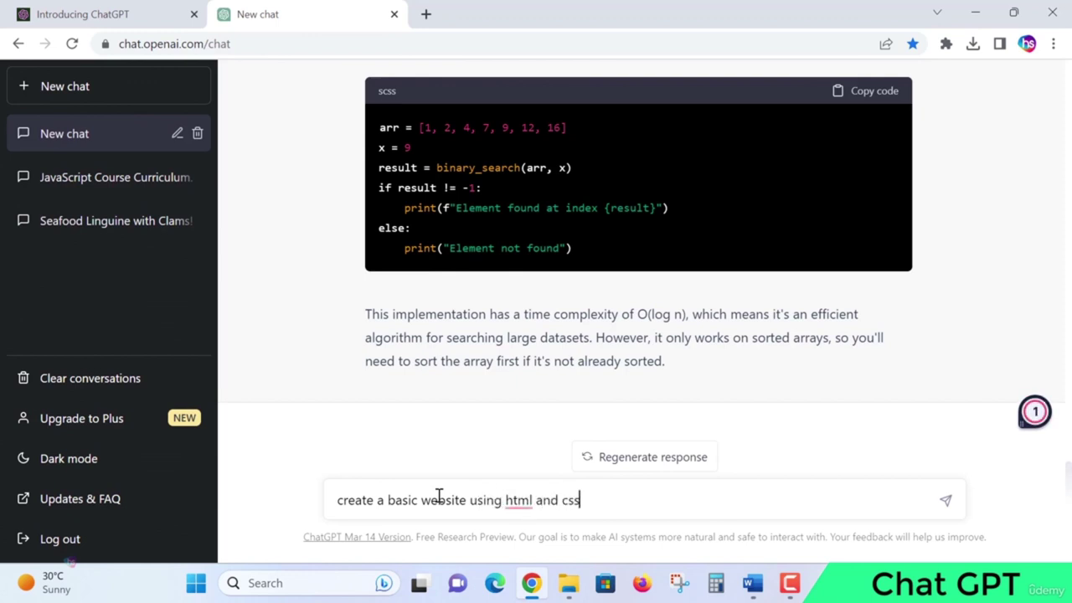
{"action": "left_click", "coordinate": [946, 501]}
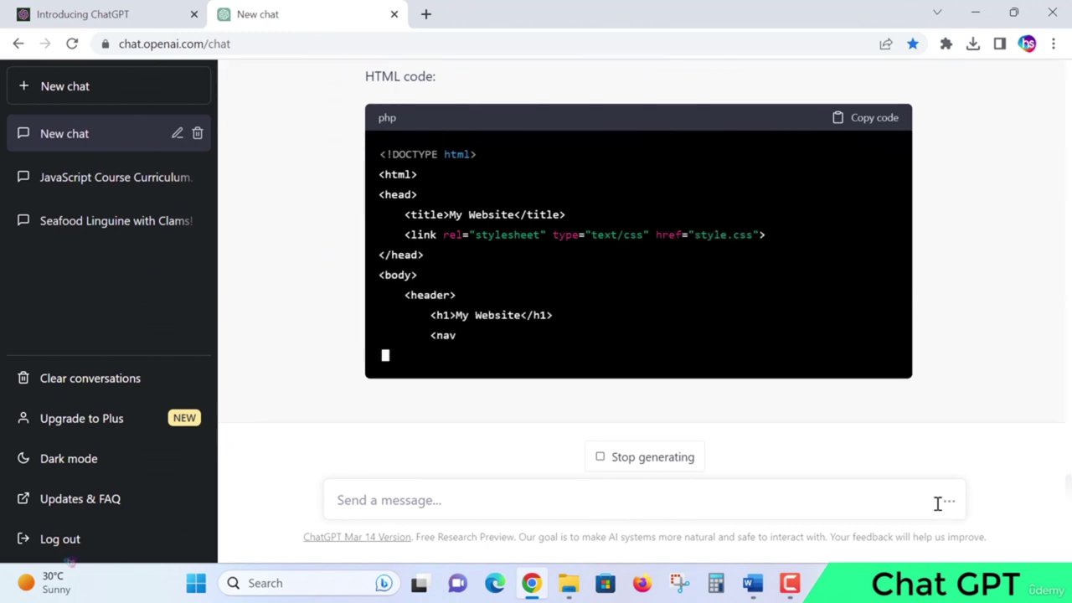
Examine the start of the website's HTML code, from the head section to the header's navigation list.
{"action": "scroll", "coordinate": [787, 378], "scroll_direction": "up", "scroll_amount": 3}
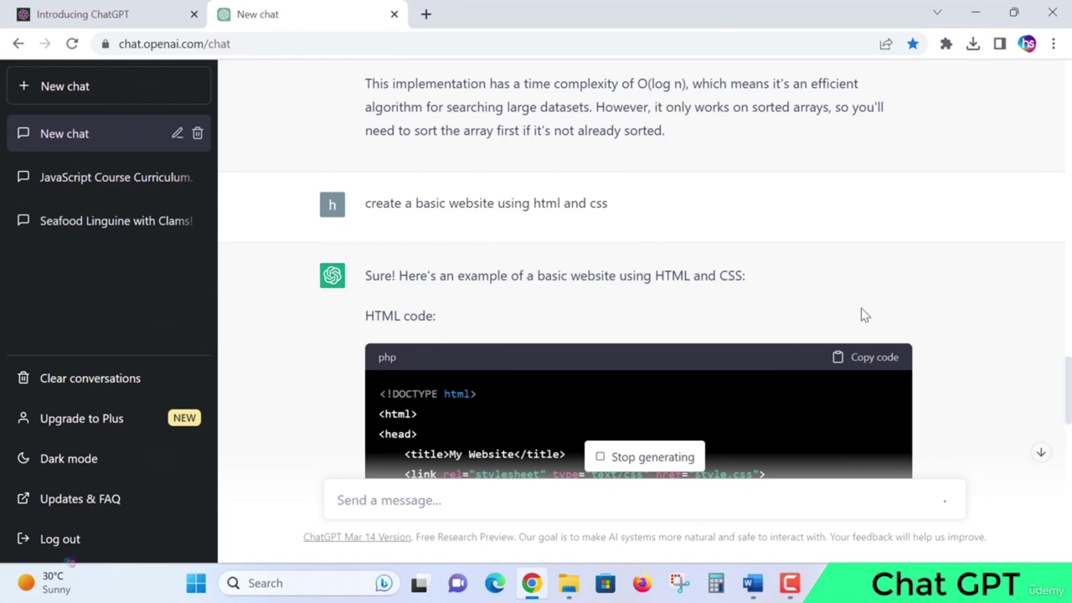
{"action": "scroll", "coordinate": [670, 306], "scroll_direction": "down", "scroll_amount": 2}
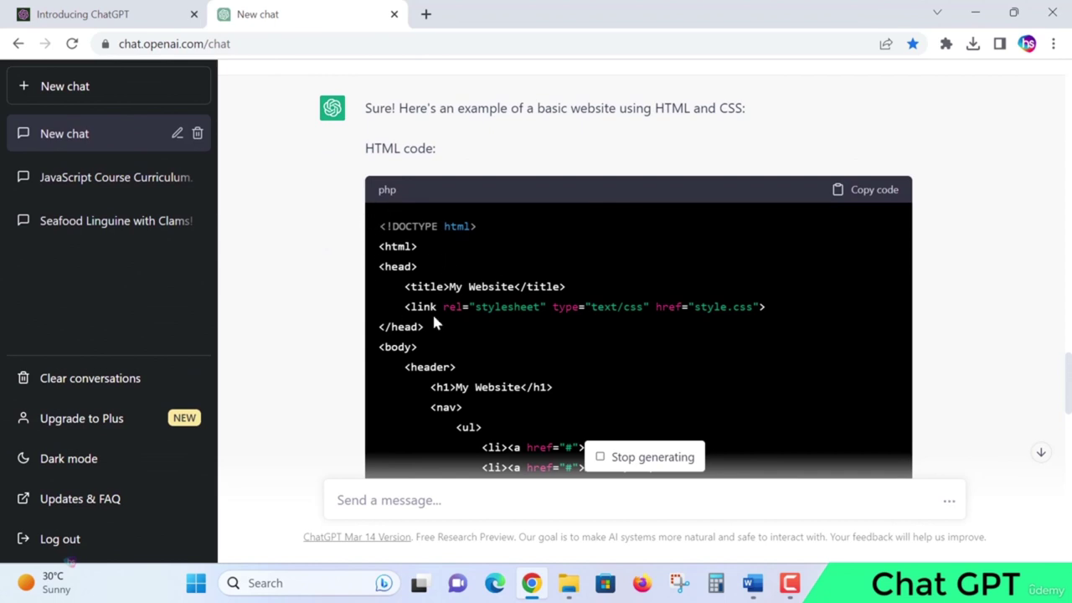
{"action": "scroll", "coordinate": [520, 294], "scroll_direction": "down", "scroll_amount": 1}
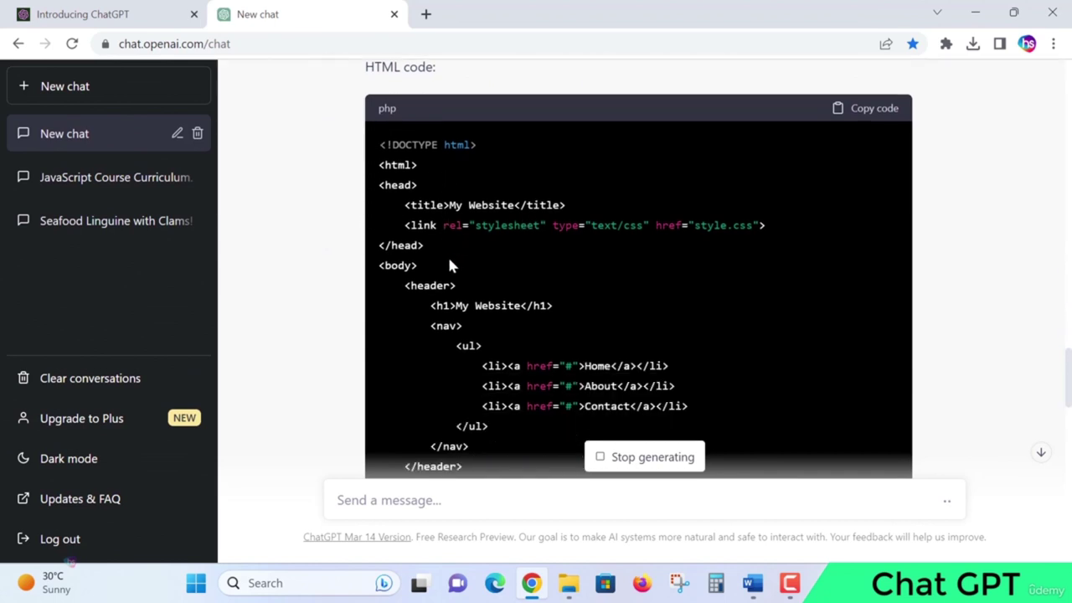
{"action": "scroll", "coordinate": [609, 283], "scroll_direction": "down", "scroll_amount": 1}
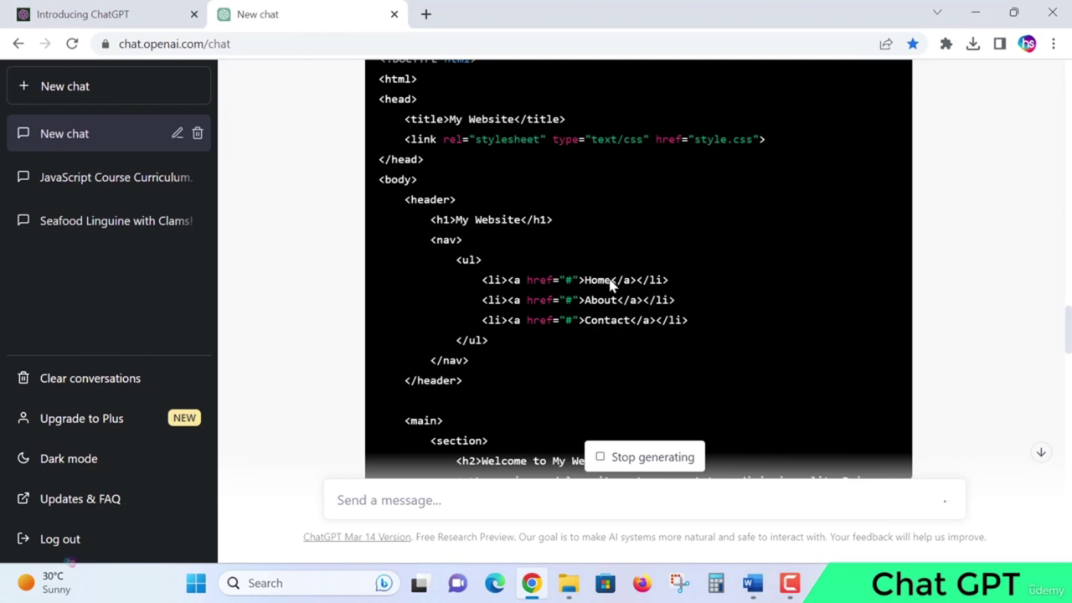
{"action": "left_click_drag", "start_coordinate": [428, 241], "coordinate": [529, 375]}
{"action": "left_click", "coordinate": [643, 371]}
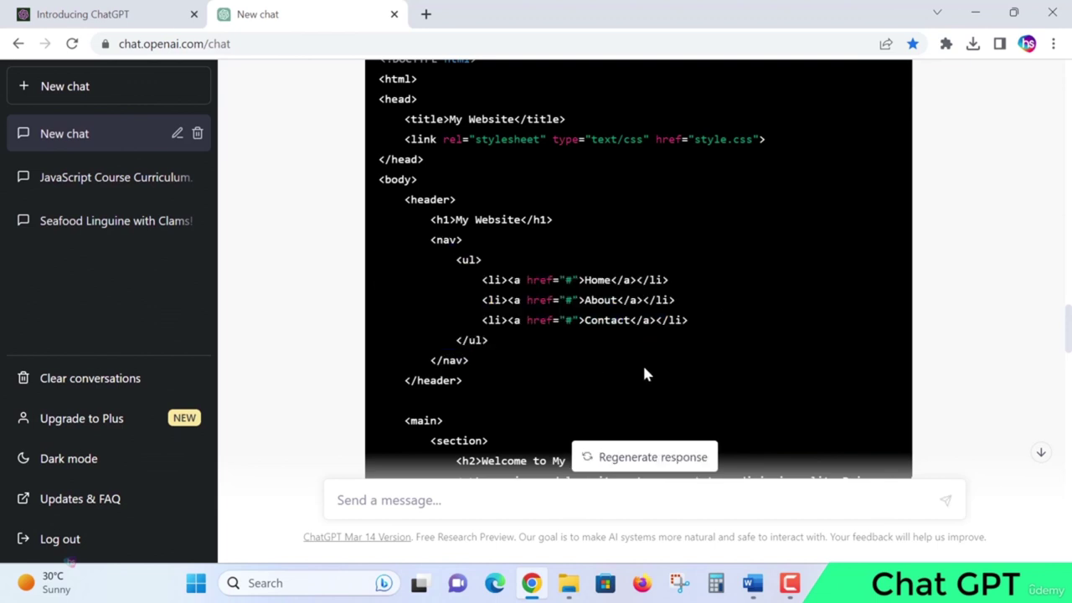
Examine the HTML main sections, including the welcome and about paragraphs, the contact form and the footer.
{"action": "scroll", "coordinate": [677, 347], "scroll_direction": "down", "scroll_amount": 3}
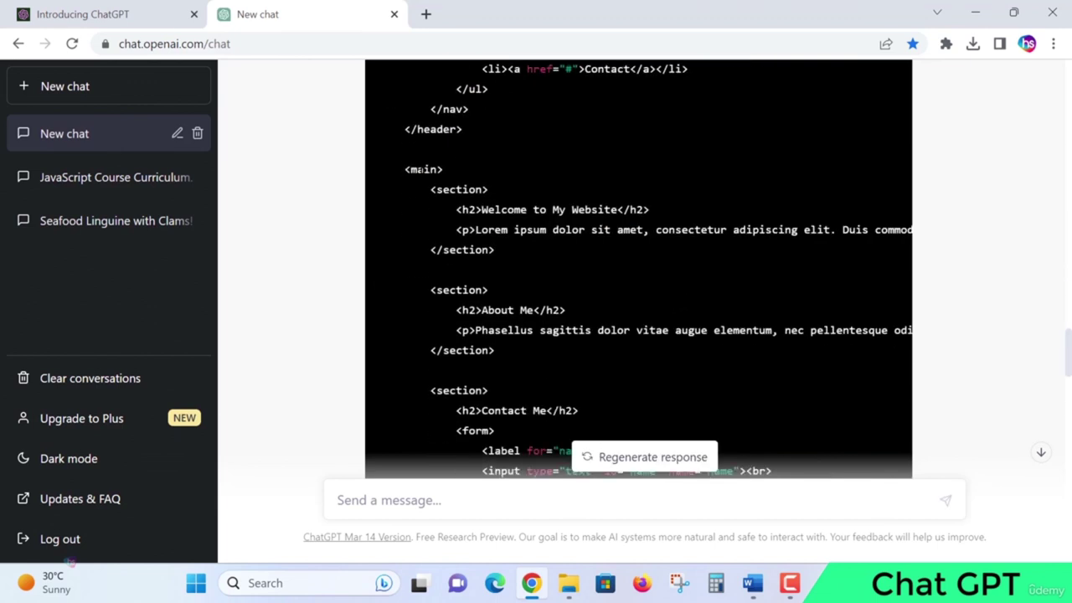
{"action": "left_click_drag", "start_coordinate": [530, 230], "coordinate": [848, 230]}
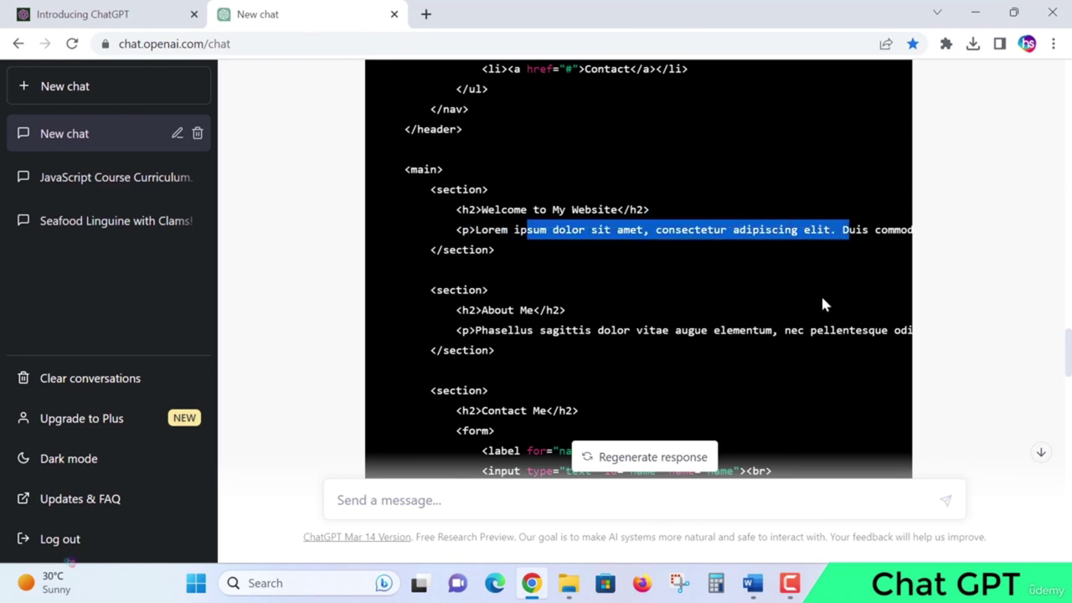
{"action": "left_click_drag", "start_coordinate": [470, 330], "coordinate": [708, 330]}
{"action": "scroll", "coordinate": [708, 330], "scroll_direction": "down", "scroll_amount": 3}
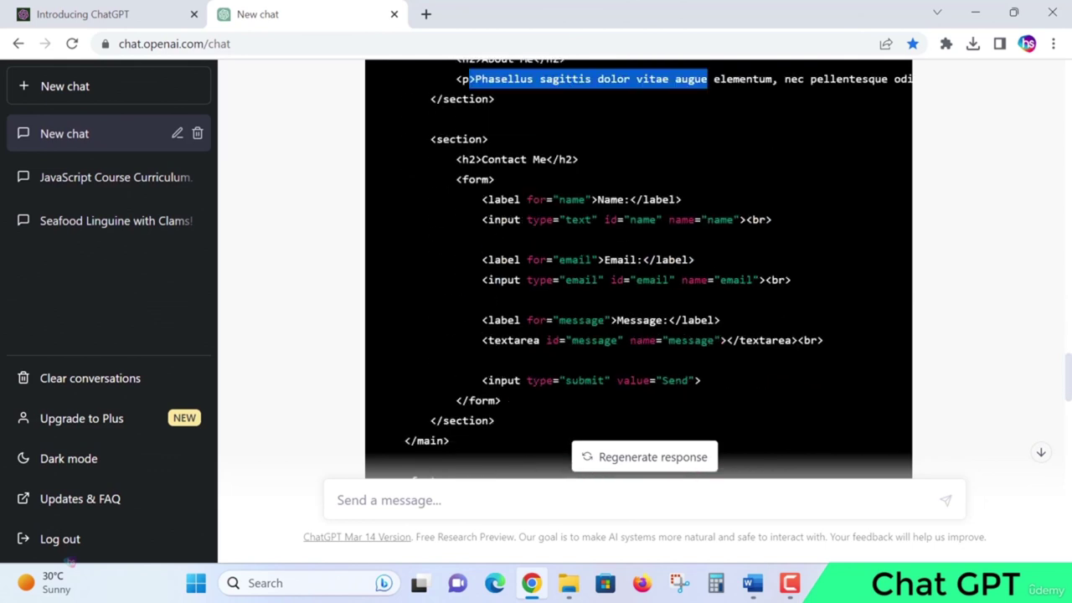
{"action": "left_click", "coordinate": [583, 182]}
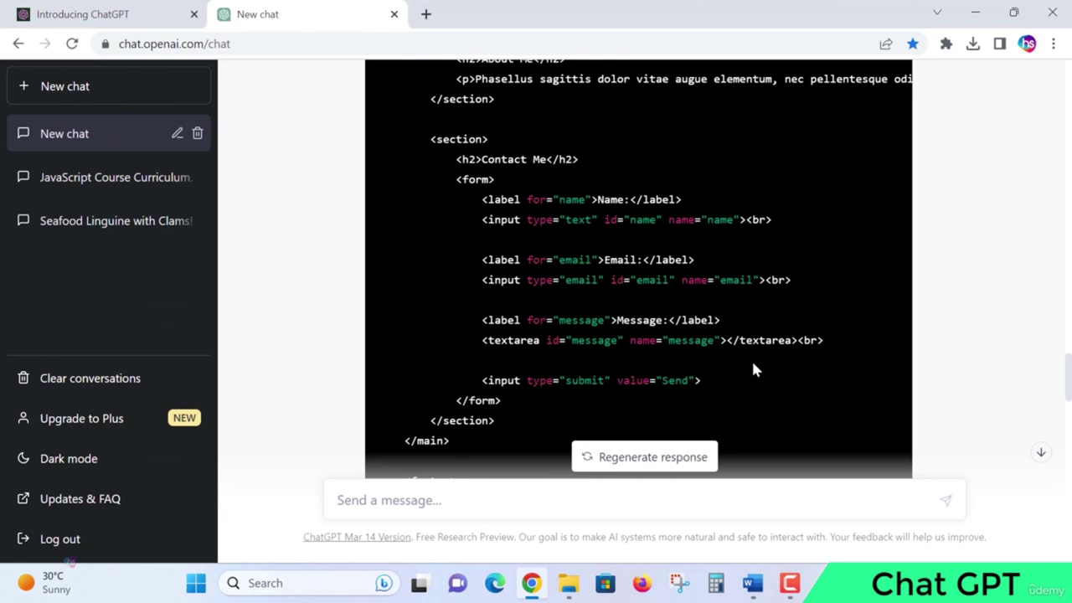
{"action": "scroll", "coordinate": [621, 270], "scroll_direction": "down", "scroll_amount": 1}
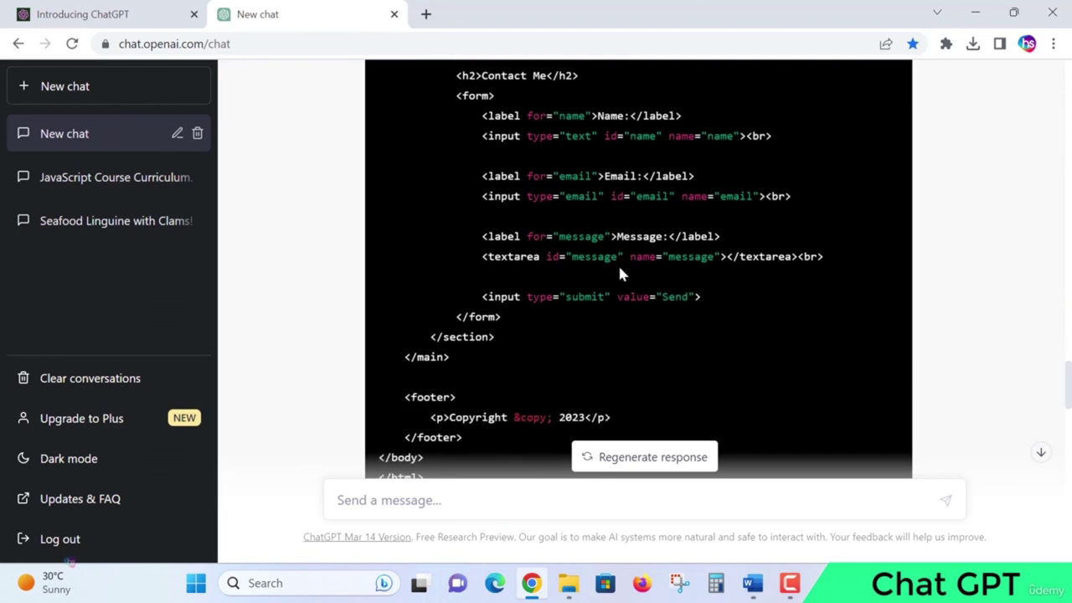
{"action": "scroll", "coordinate": [620, 272], "scroll_direction": "down", "scroll_amount": 2}
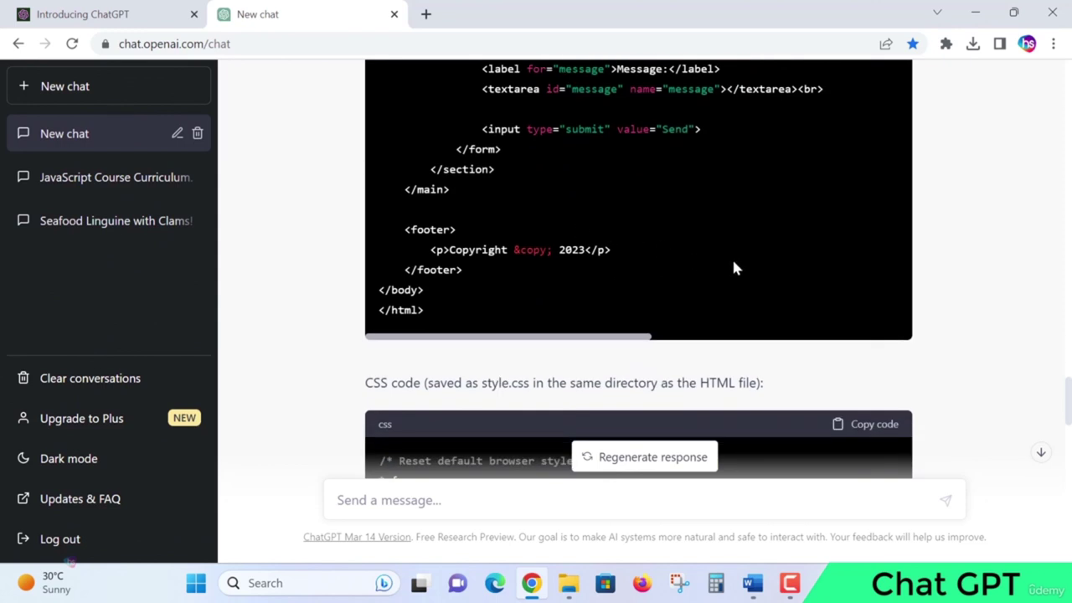
Review the style.css code from the default resets to the footer styles, and the closing instructions for saving both files.
{"action": "scroll", "coordinate": [734, 267], "scroll_direction": "down", "scroll_amount": 3}
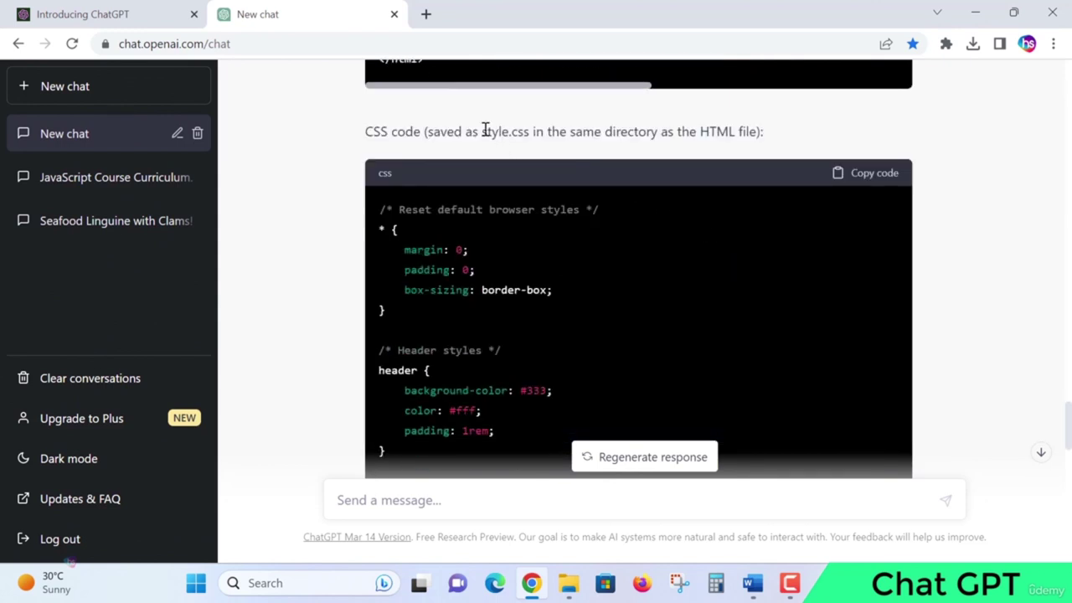
{"action": "left_click_drag", "start_coordinate": [483, 132], "coordinate": [531, 134]}
{"action": "left_click_drag", "start_coordinate": [399, 209], "coordinate": [481, 411]}
{"action": "left_click", "coordinate": [656, 344]}
{"action": "scroll", "coordinate": [747, 285], "scroll_direction": "down", "scroll_amount": 6}
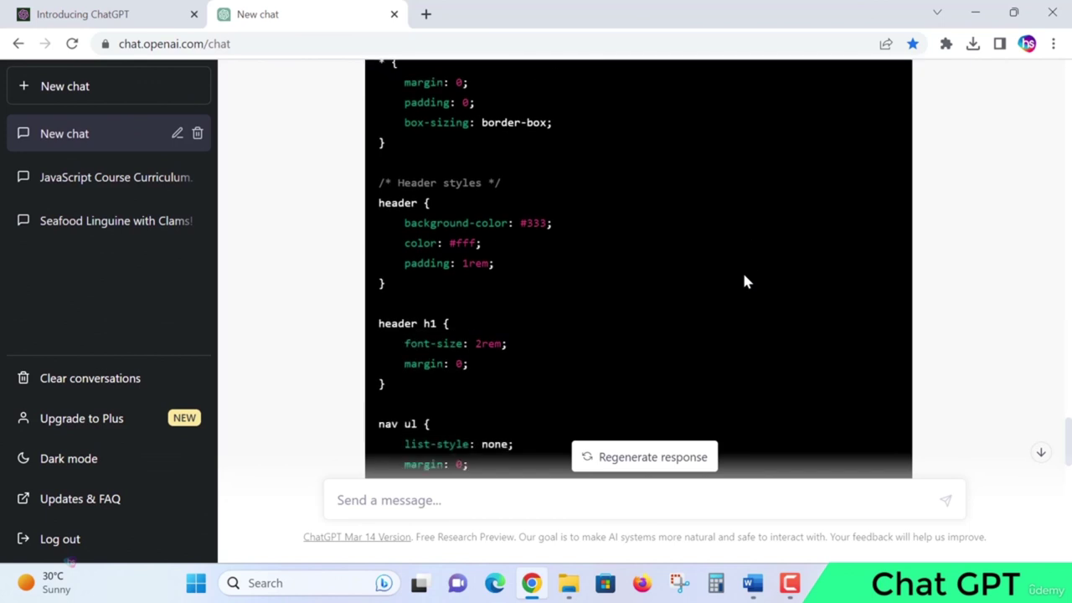
{"action": "scroll", "coordinate": [747, 282], "scroll_direction": "down", "scroll_amount": 7}
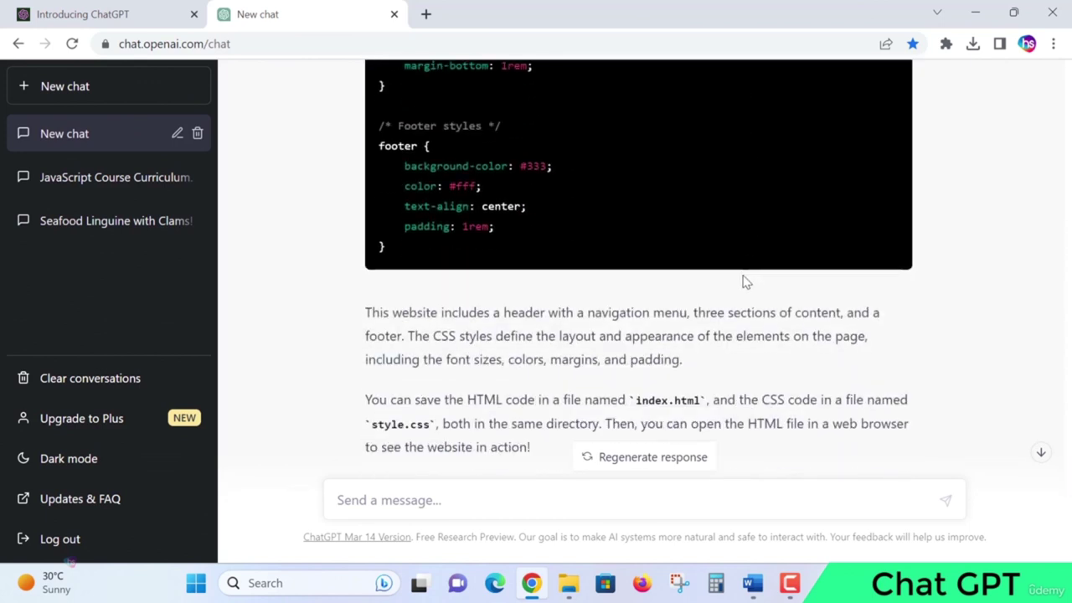
{"action": "scroll", "coordinate": [747, 282], "scroll_direction": "down", "scroll_amount": 1}
{"action": "scroll", "coordinate": [745, 276], "scroll_direction": "up", "scroll_amount": 5}
{"action": "scroll", "coordinate": [749, 297], "scroll_direction": "down", "scroll_amount": 5}
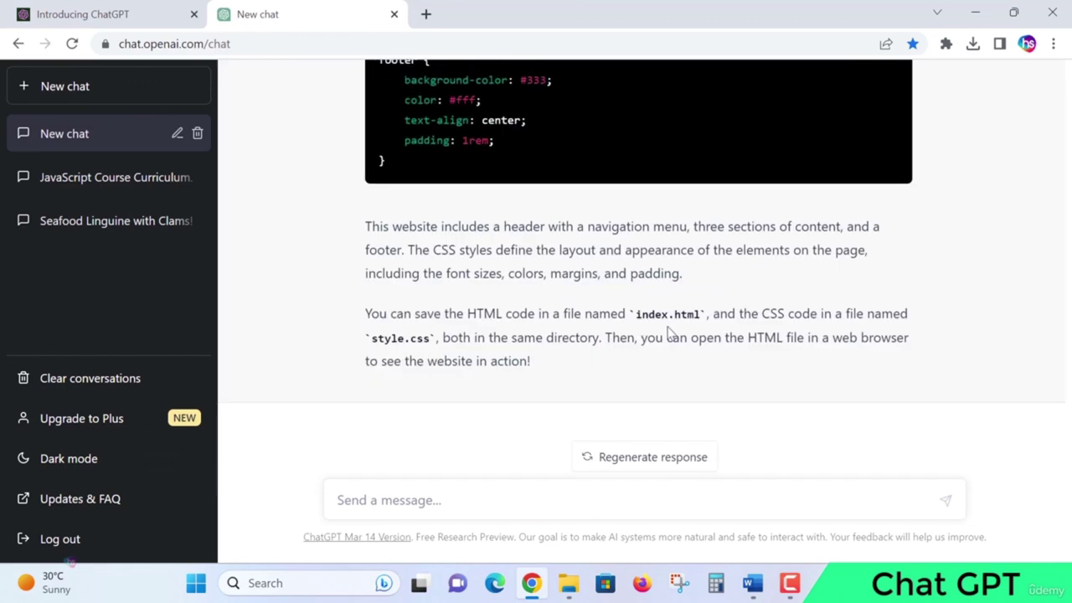
Return to the start of the HTML code and examine the style.css link and the page title.
{"action": "scroll", "coordinate": [718, 318], "scroll_direction": "up", "scroll_amount": 8}
{"action": "scroll", "coordinate": [717, 321], "scroll_direction": "up", "scroll_amount": 20}
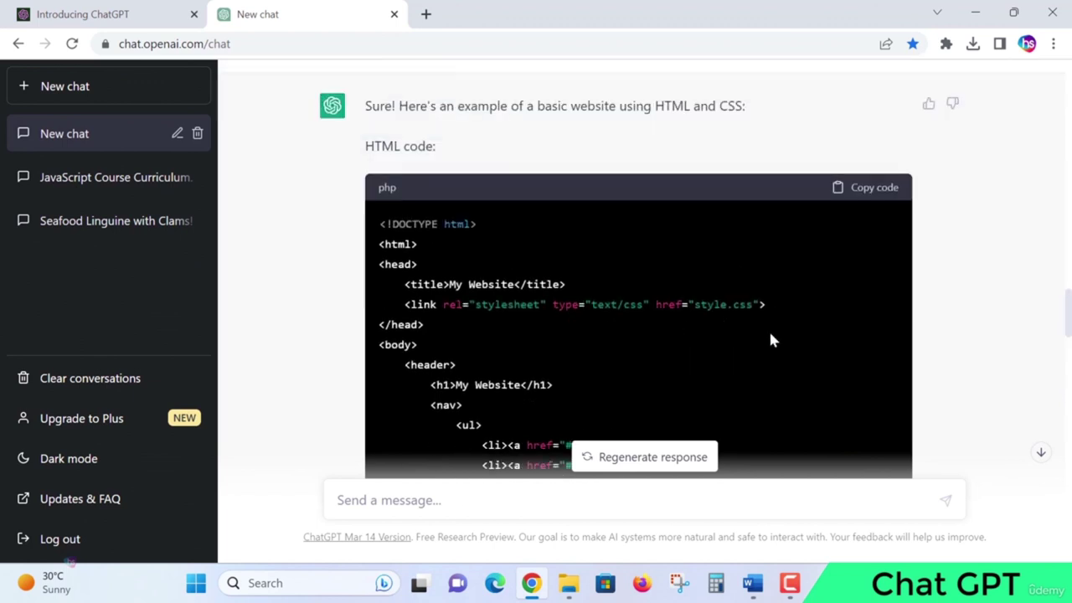
{"action": "left_click_drag", "start_coordinate": [695, 305], "coordinate": [753, 304]}
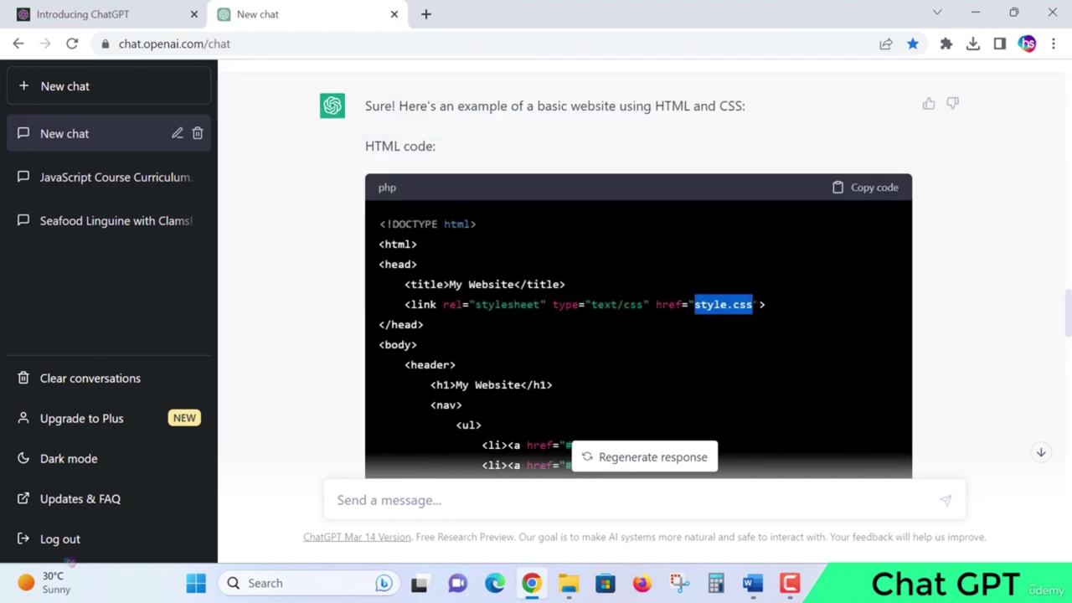
{"action": "left_click", "coordinate": [816, 295]}
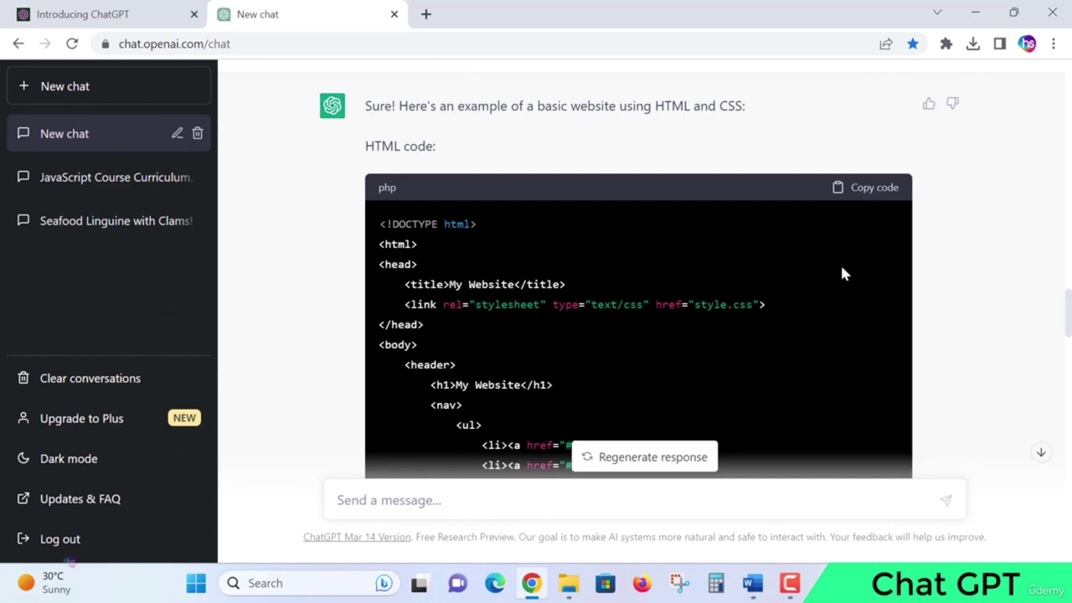
{"action": "left_click_drag", "start_coordinate": [450, 284], "coordinate": [510, 284]}
{"action": "left_click", "coordinate": [541, 307]}
Examine the style.css rules for the header, its h1 and the navigation, and revisit the website's HTML code above.
{"action": "scroll", "coordinate": [642, 315], "scroll_direction": "down", "scroll_amount": 15}
{"action": "left_click_drag", "start_coordinate": [379, 194], "coordinate": [573, 274]}
{"action": "left_click", "coordinate": [400, 200]}
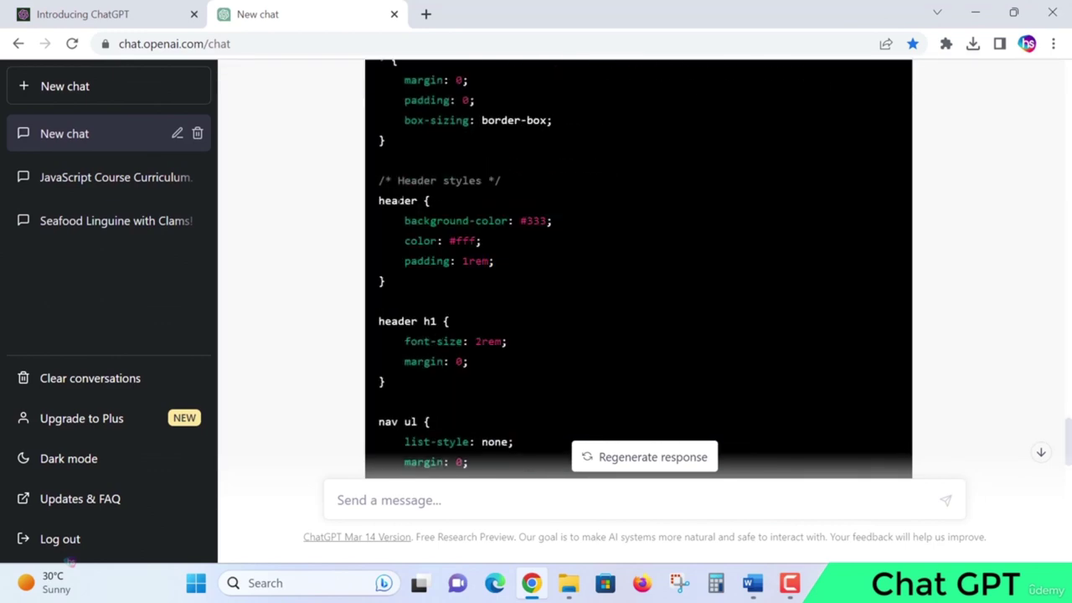
{"action": "double_click", "coordinate": [400, 200]}
{"action": "left_click_drag", "start_coordinate": [536, 261], "coordinate": [383, 228]}
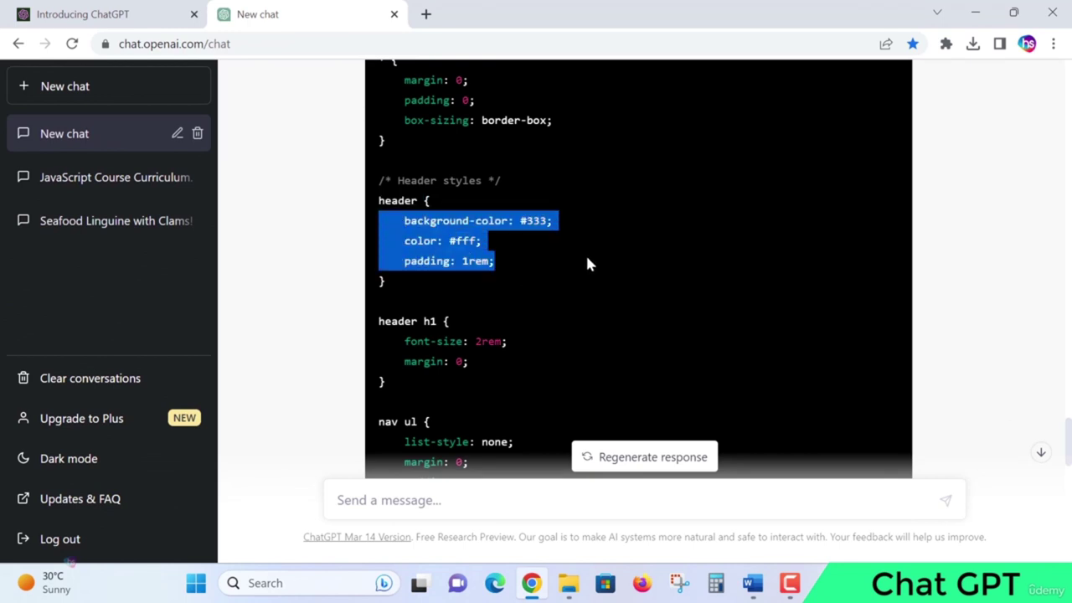
{"action": "scroll", "coordinate": [587, 258], "scroll_direction": "down", "scroll_amount": 1}
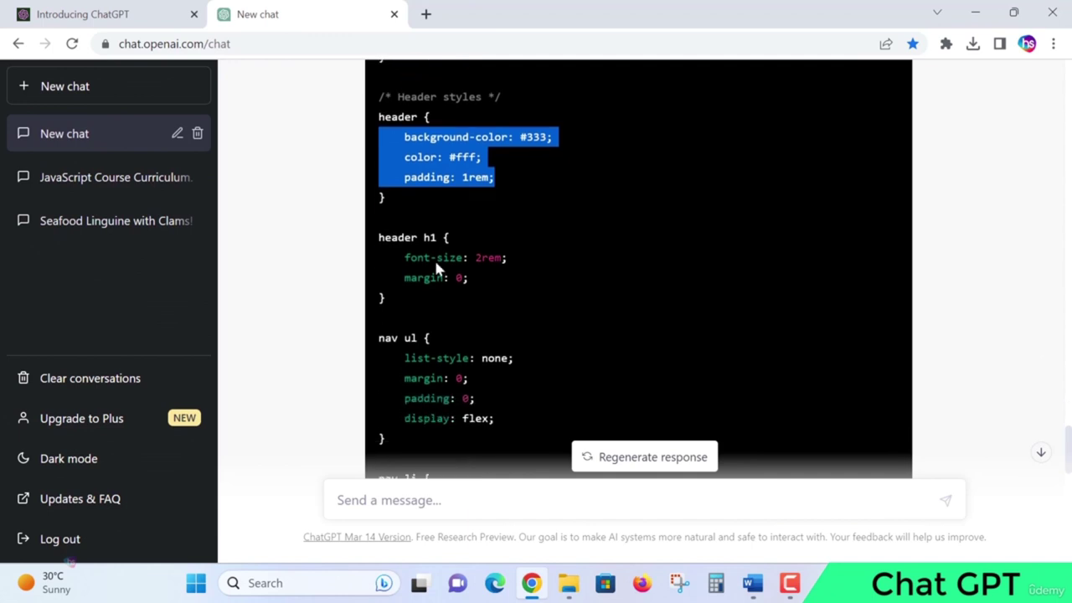
{"action": "double_click", "coordinate": [429, 238]}
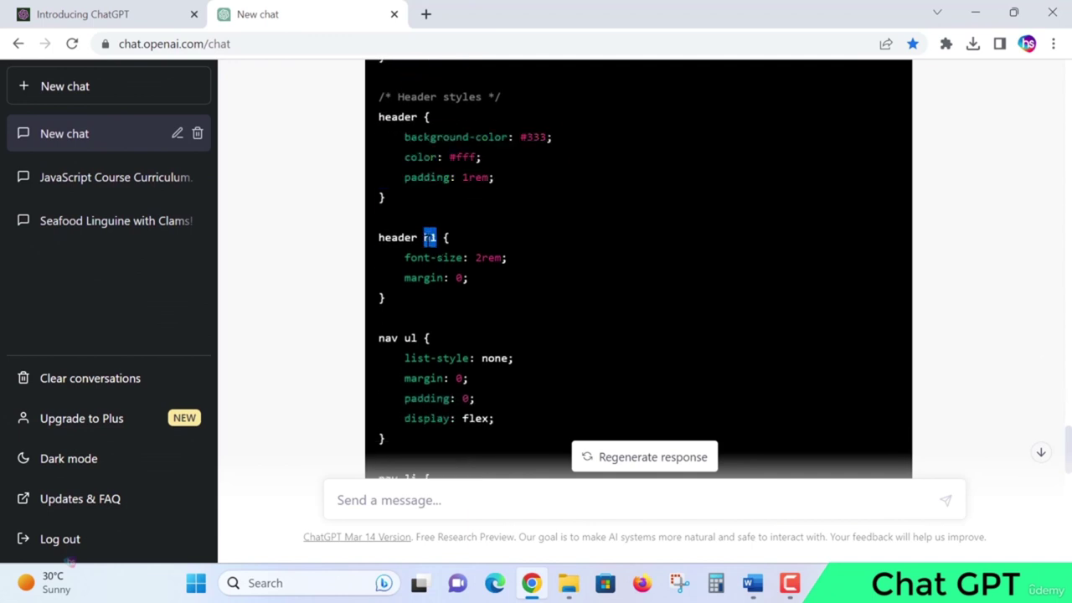
{"action": "left_click", "coordinate": [527, 266]}
{"action": "scroll", "coordinate": [494, 280], "scroll_direction": "down", "scroll_amount": 2}
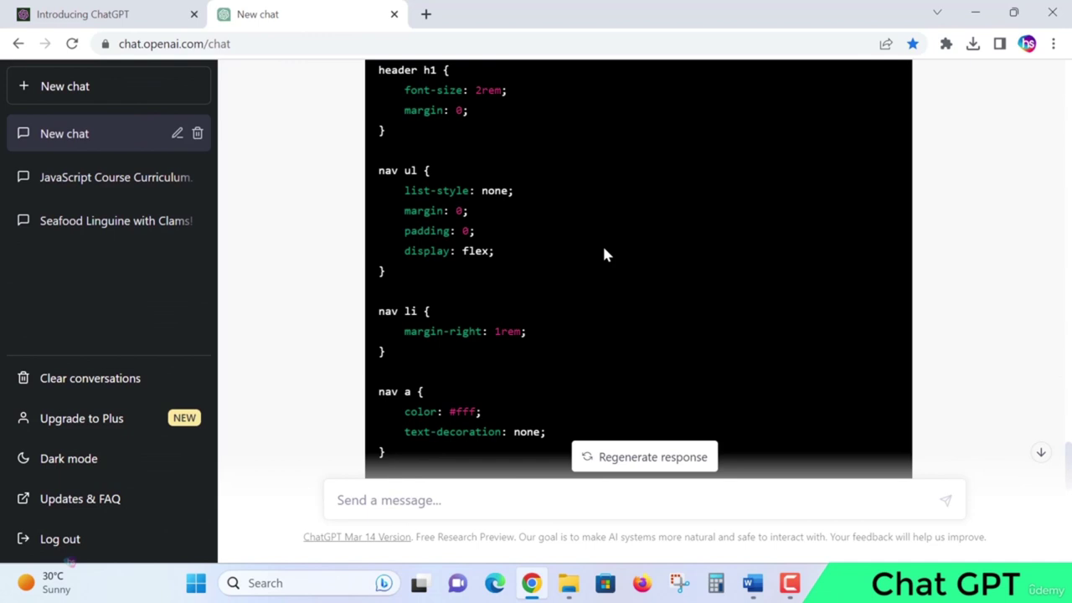
{"action": "scroll", "coordinate": [608, 257], "scroll_direction": "down", "scroll_amount": 1}
{"action": "scroll", "coordinate": [629, 275], "scroll_direction": "up", "scroll_amount": 15}
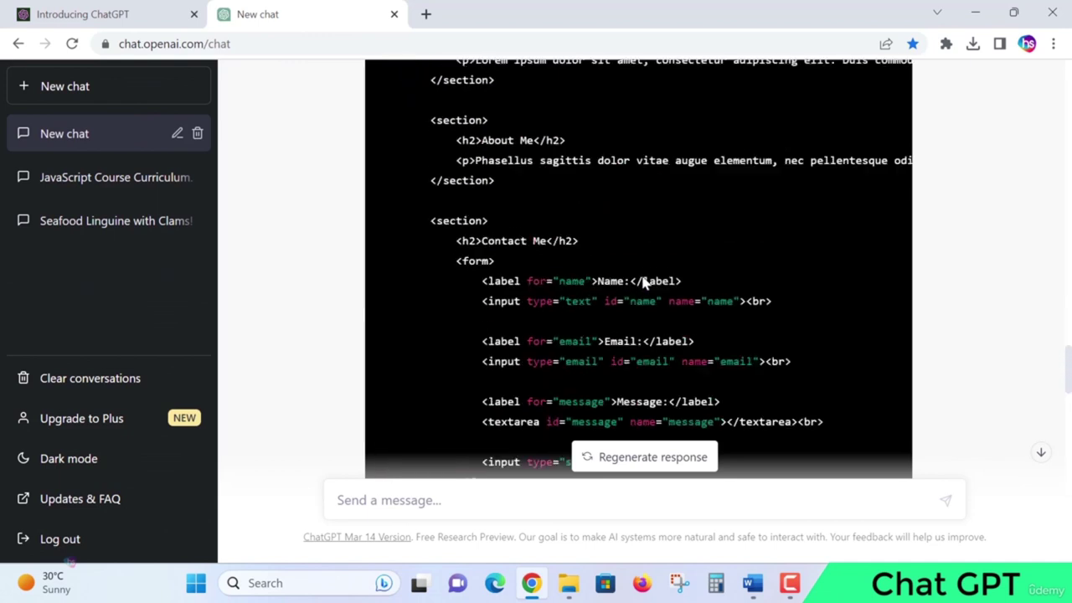
{"action": "scroll", "coordinate": [639, 279], "scroll_direction": "up", "scroll_amount": 1}
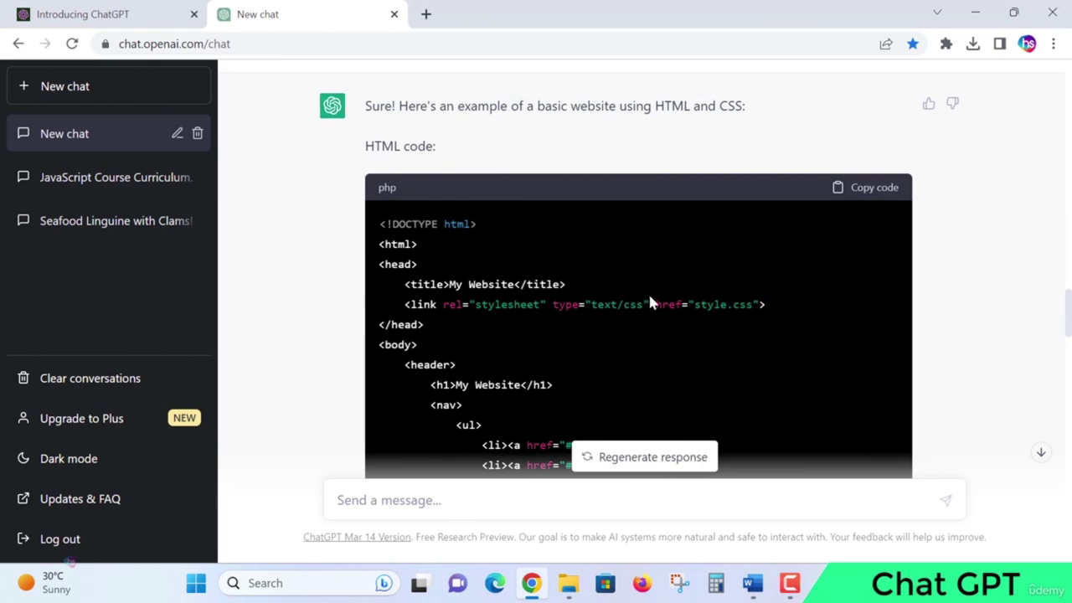
Send the follow-up prompt "add a card item from bootstrap" in the same conversation.
{"action": "scroll", "coordinate": [662, 352], "scroll_direction": "down", "scroll_amount": 15}
{"action": "scroll", "coordinate": [685, 418], "scroll_direction": "down", "scroll_amount": 10}
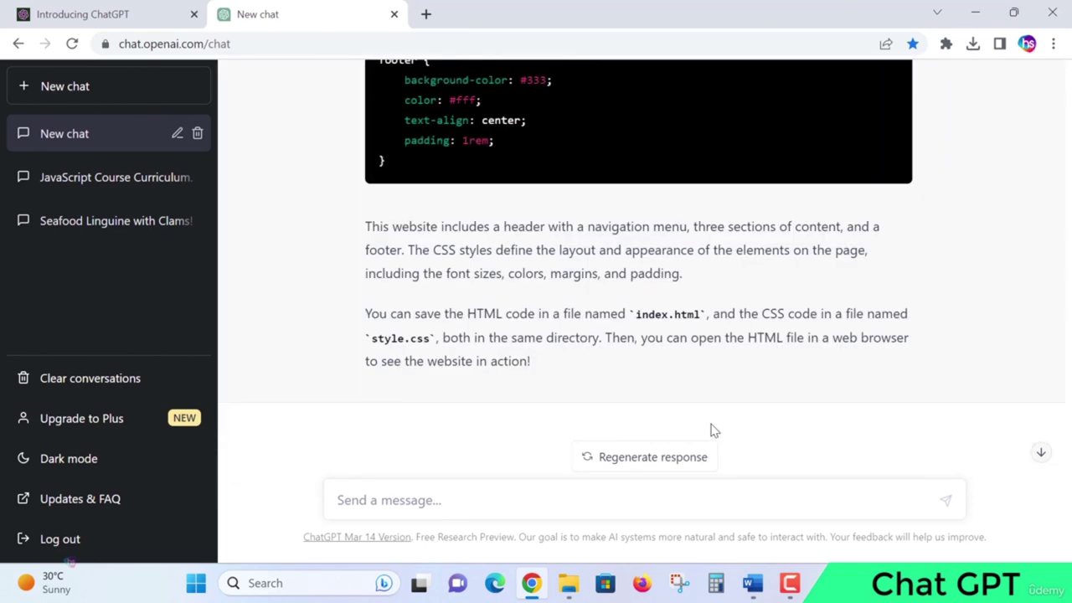
{"action": "left_click", "coordinate": [469, 500]}
{"action": "type", "text": "add a car"}
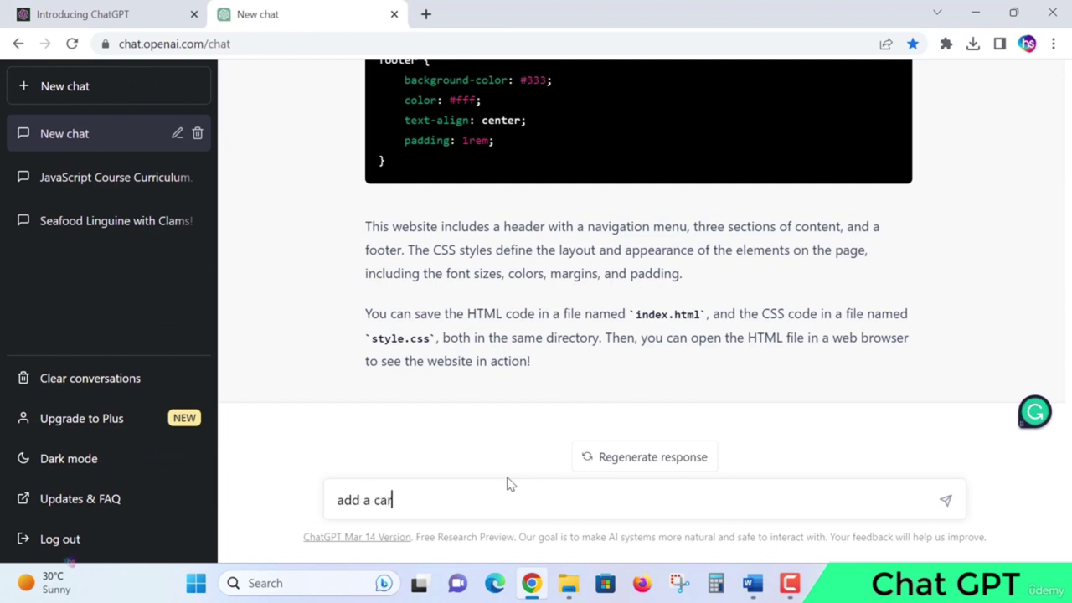
{"action": "type", "text": "d item "}
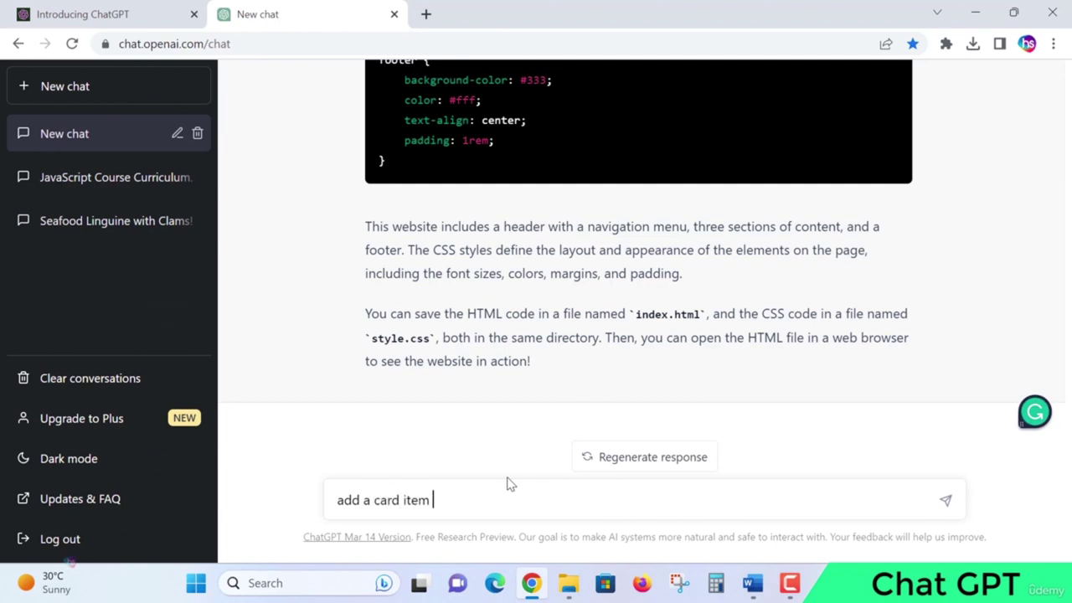
{"action": "type", "text": "from bootstrap"}
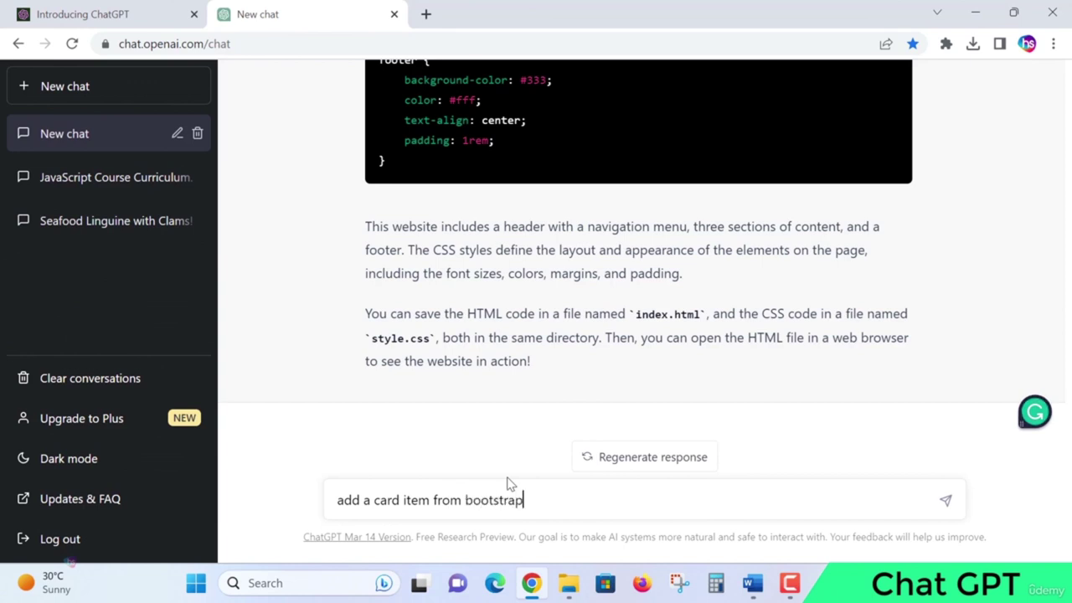
{"action": "left_click", "coordinate": [944, 504]}
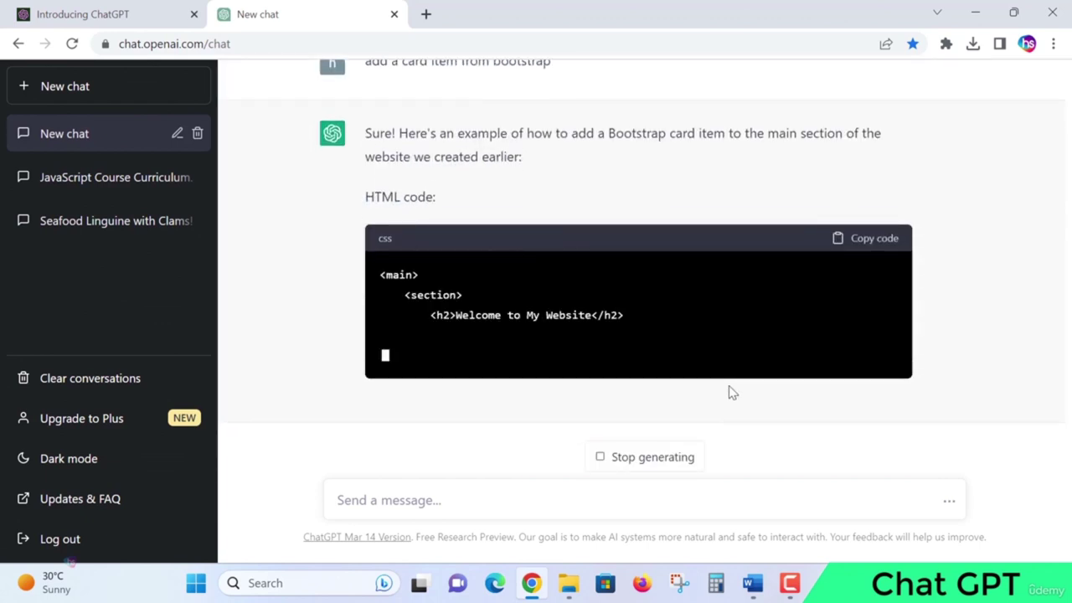
Examine the Bootstrap card's HTML code, from the card div and its title to the contact form.
{"action": "scroll", "coordinate": [729, 377], "scroll_direction": "up", "scroll_amount": 2}
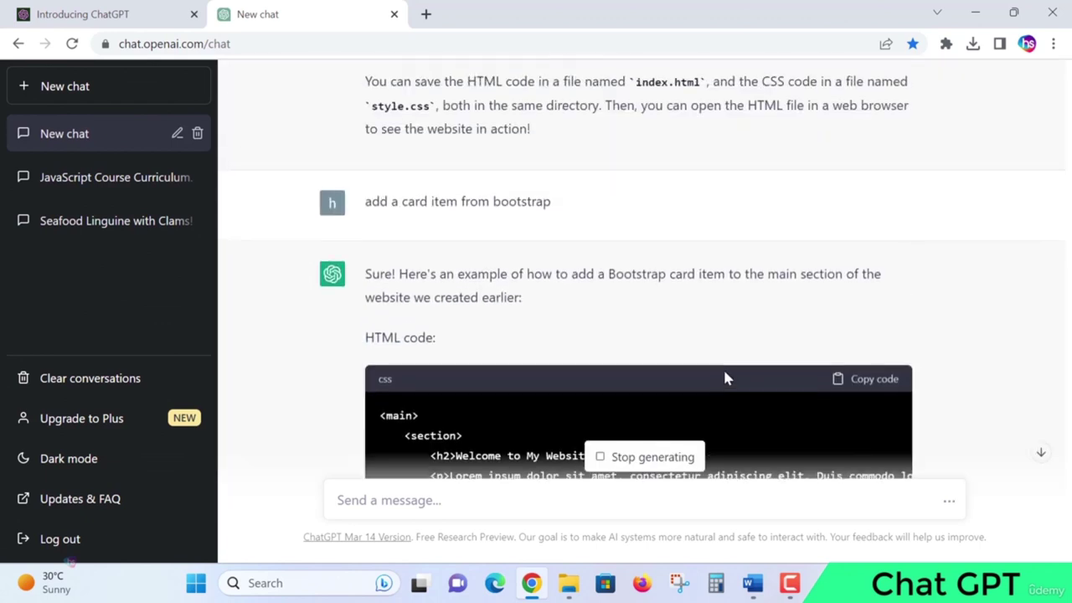
{"action": "scroll", "coordinate": [728, 313], "scroll_direction": "down", "scroll_amount": 3}
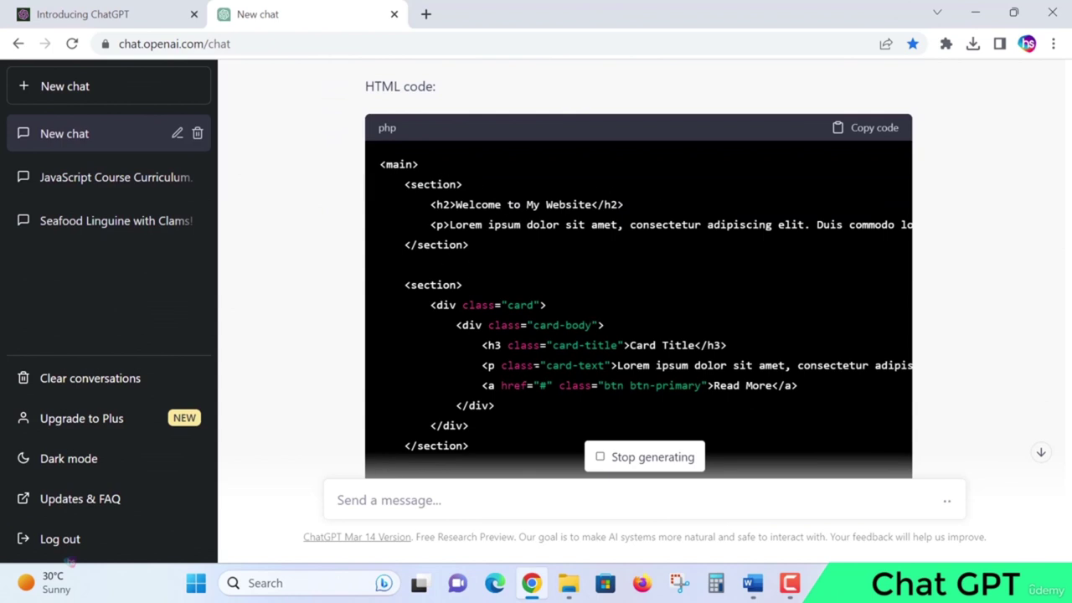
{"action": "left_click_drag", "start_coordinate": [429, 305], "coordinate": [579, 310]}
{"action": "left_click", "coordinate": [491, 342]}
{"action": "scroll", "coordinate": [589, 352], "scroll_direction": "down", "scroll_amount": 2}
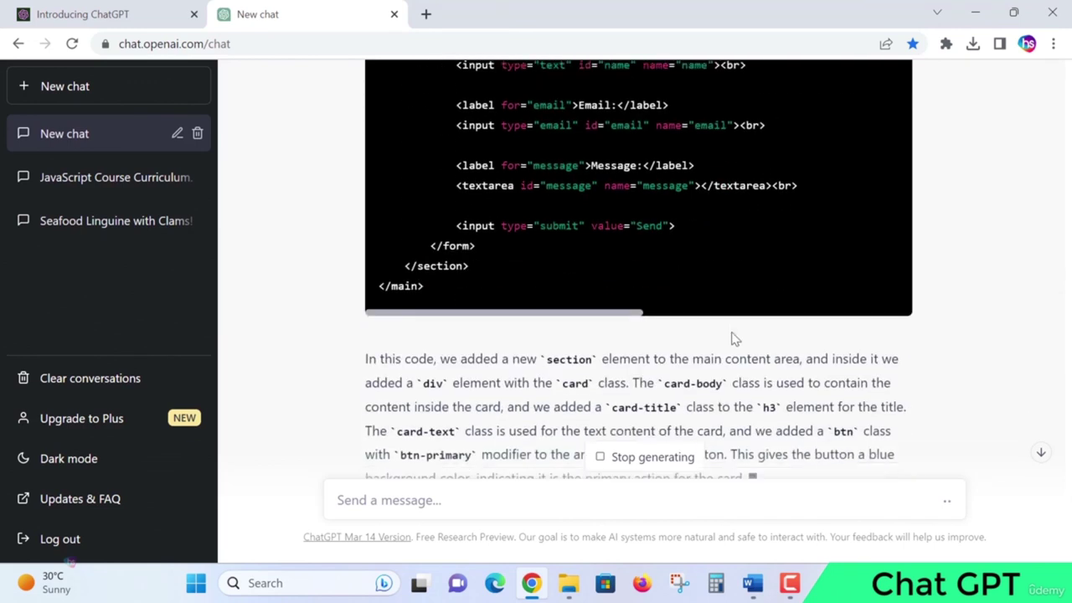
Review the explanation of the card classes and the Bootstrap link and script tags for the HTML head.
{"action": "left_click_drag", "start_coordinate": [411, 241], "coordinate": [540, 403]}
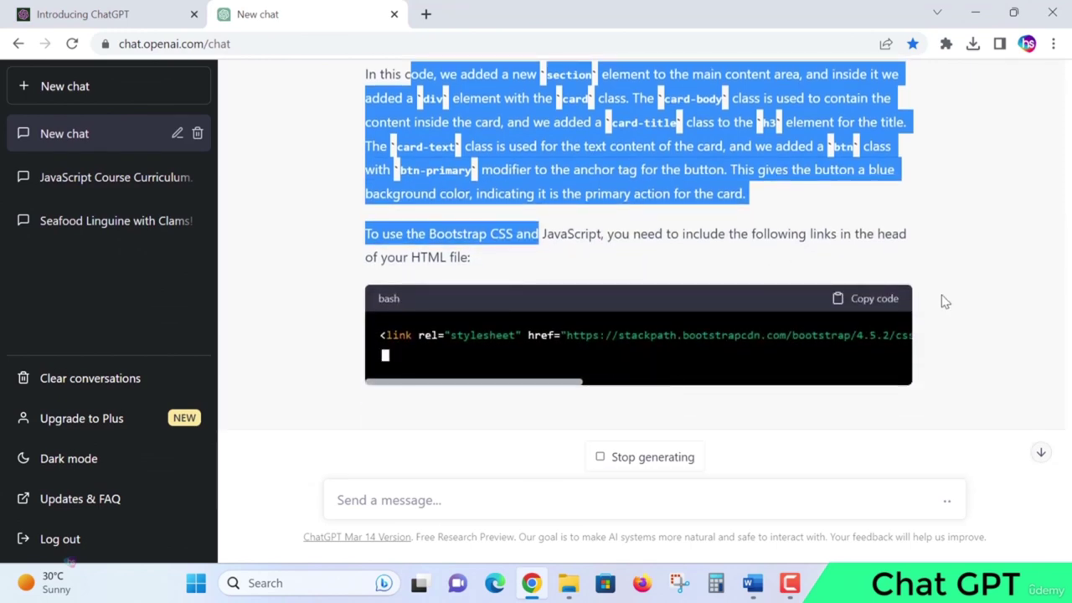
{"action": "scroll", "coordinate": [930, 289], "scroll_direction": "up", "scroll_amount": 1}
{"action": "left_click", "coordinate": [924, 270]}
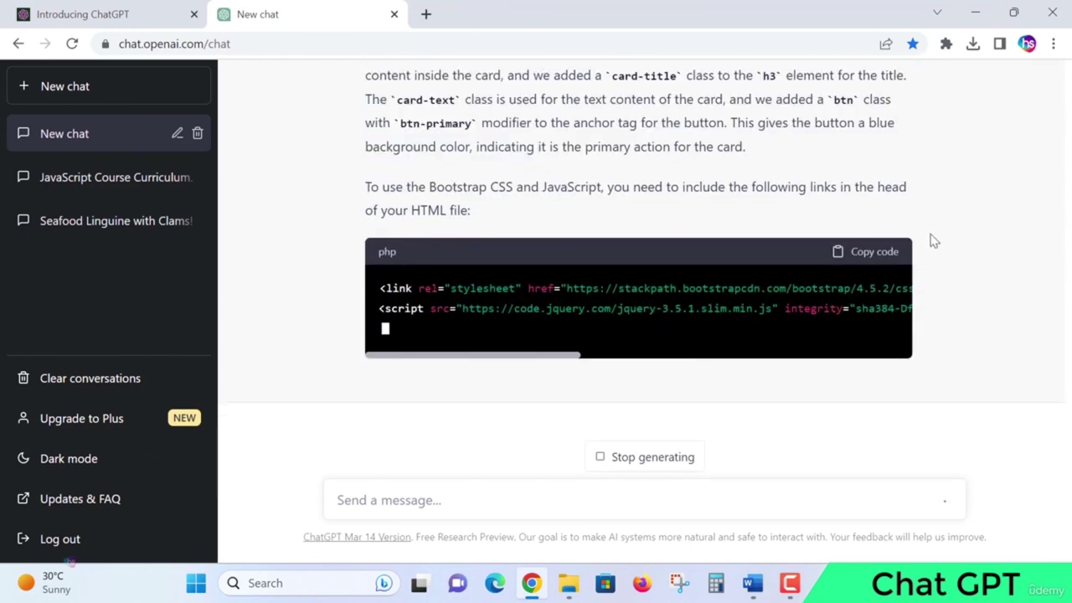
{"action": "double_click", "coordinate": [399, 289]}
{"action": "double_click", "coordinate": [405, 308]}
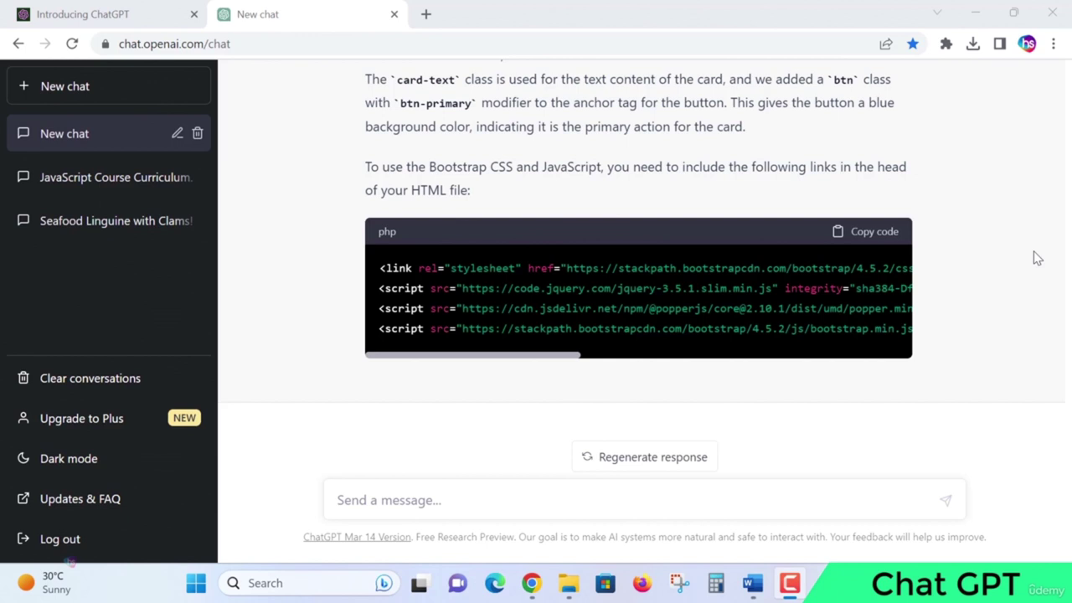
Send the prompt "develop a stunning landing page for product sale".
{"action": "left_click", "coordinate": [516, 505]}
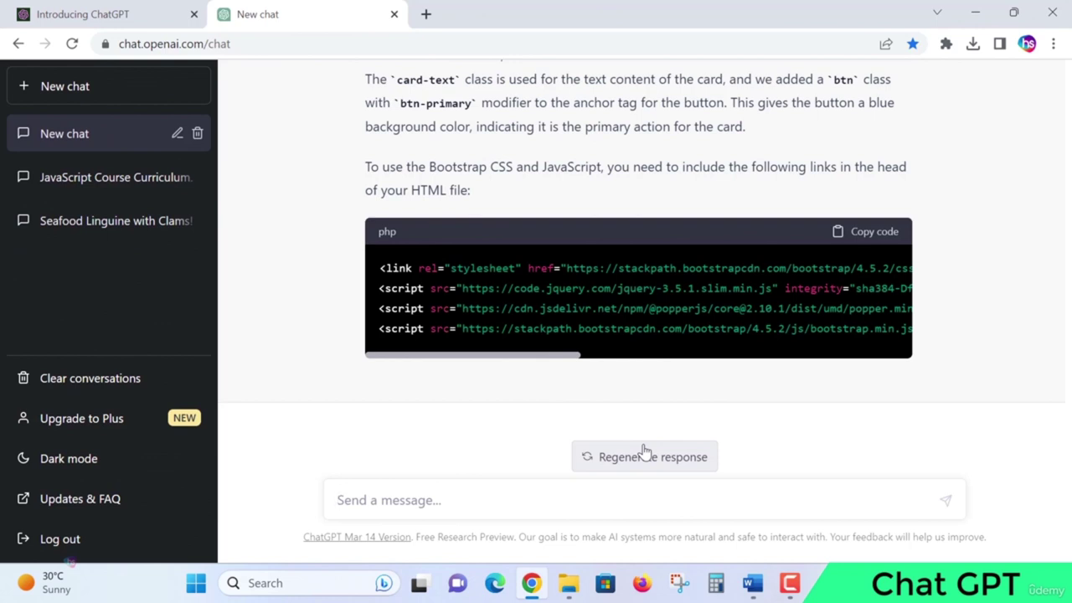
{"action": "type", "text": "develop a stunning landing page for product d"}
{"action": "key", "text": "BackSpace"}
{"action": "type", "text": "sale"}
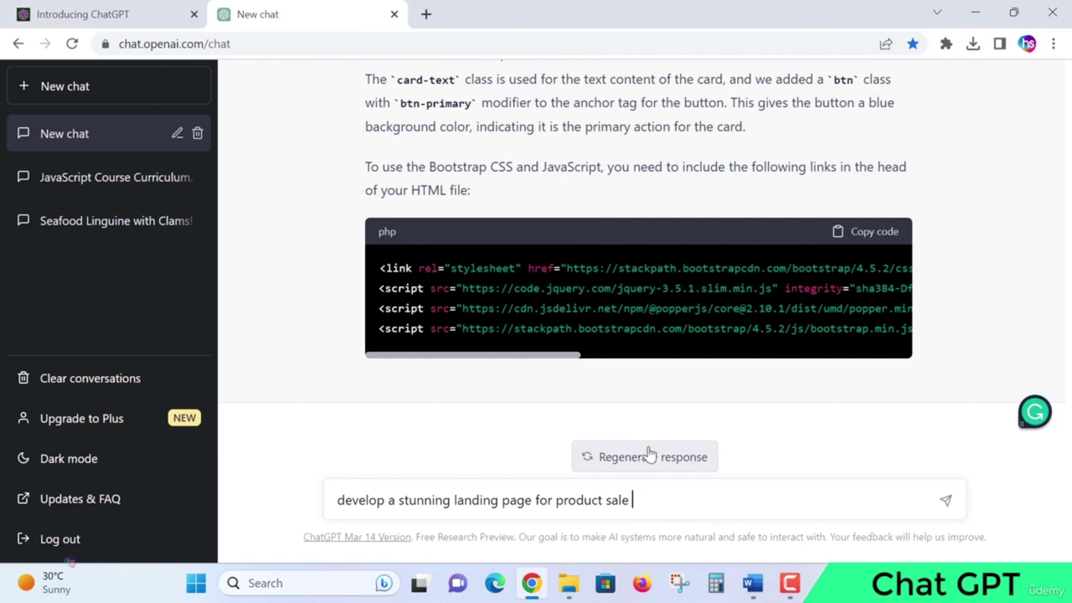
{"action": "left_click", "coordinate": [946, 501]}
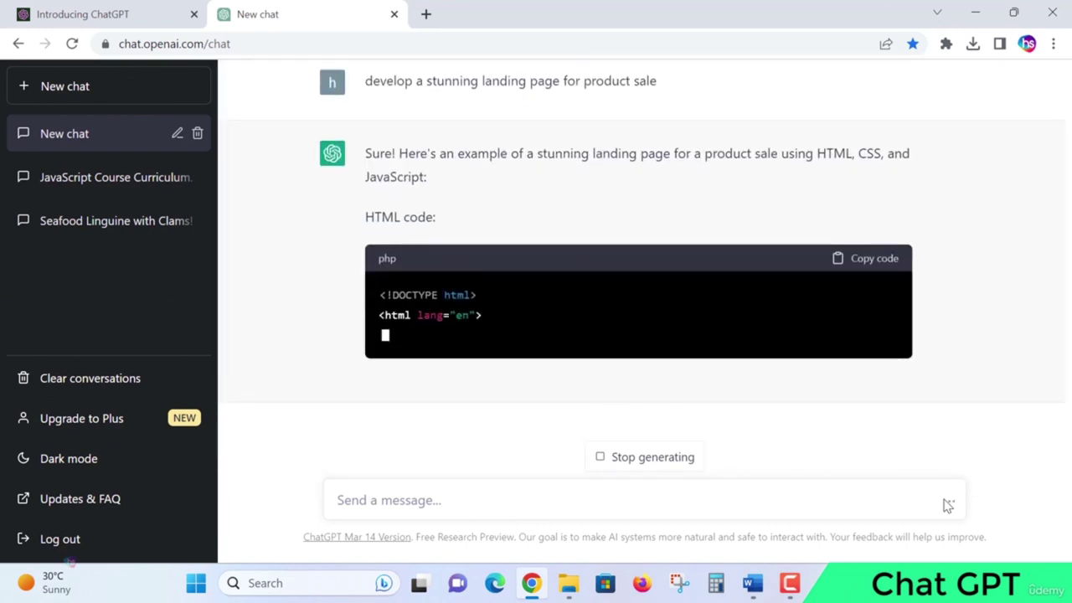
Examine the landing page's HTML from the page title and stylesheet link to the header navigation list.
{"action": "scroll", "coordinate": [706, 441], "scroll_direction": "up", "scroll_amount": 1}
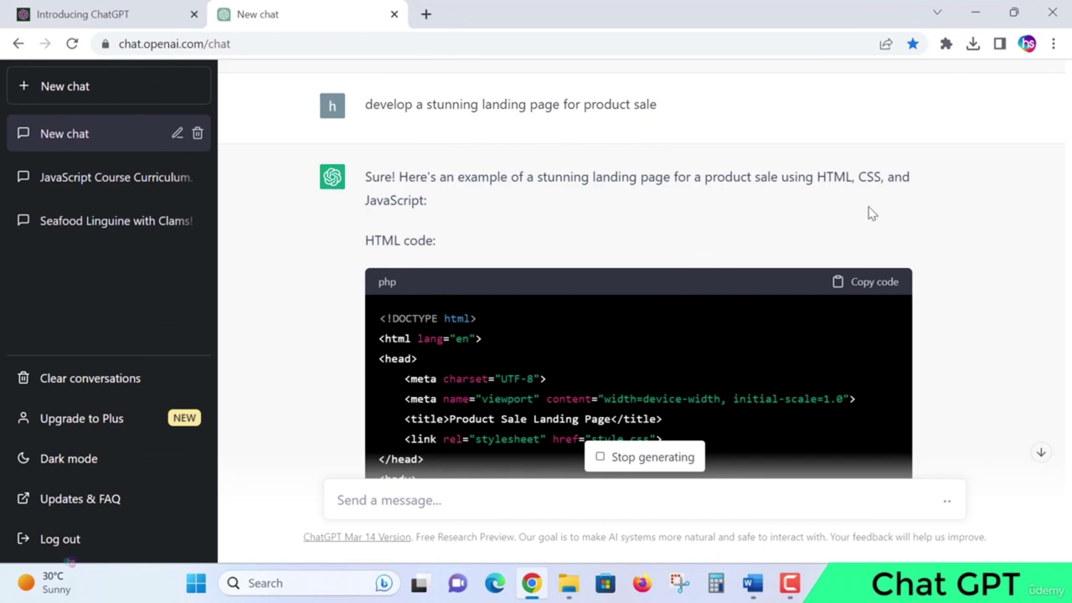
{"action": "scroll", "coordinate": [1017, 325], "scroll_direction": "down", "scroll_amount": 2}
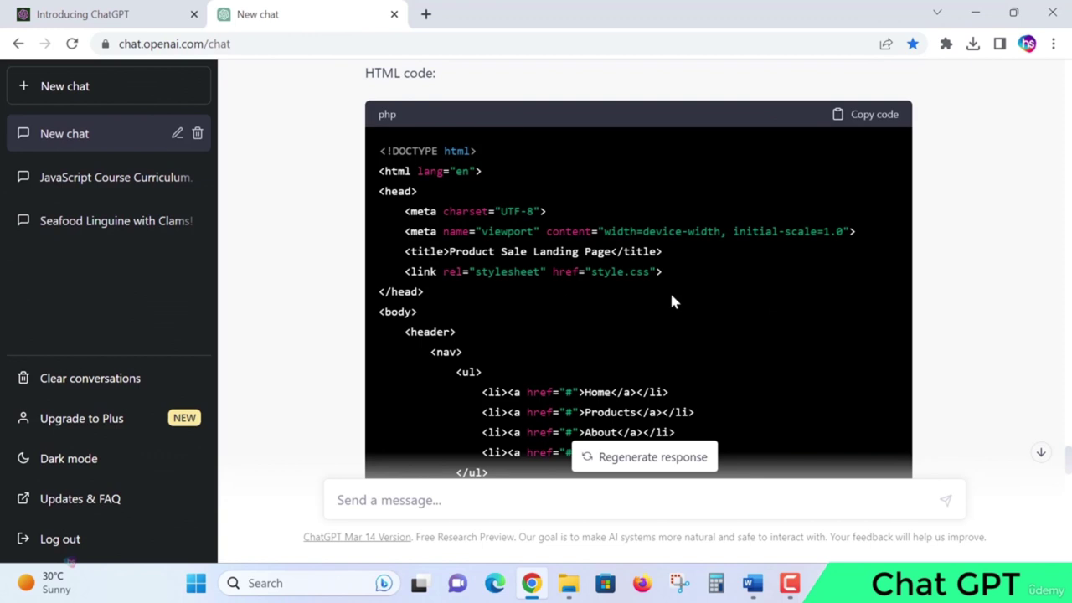
{"action": "left_click_drag", "start_coordinate": [450, 252], "coordinate": [506, 251]}
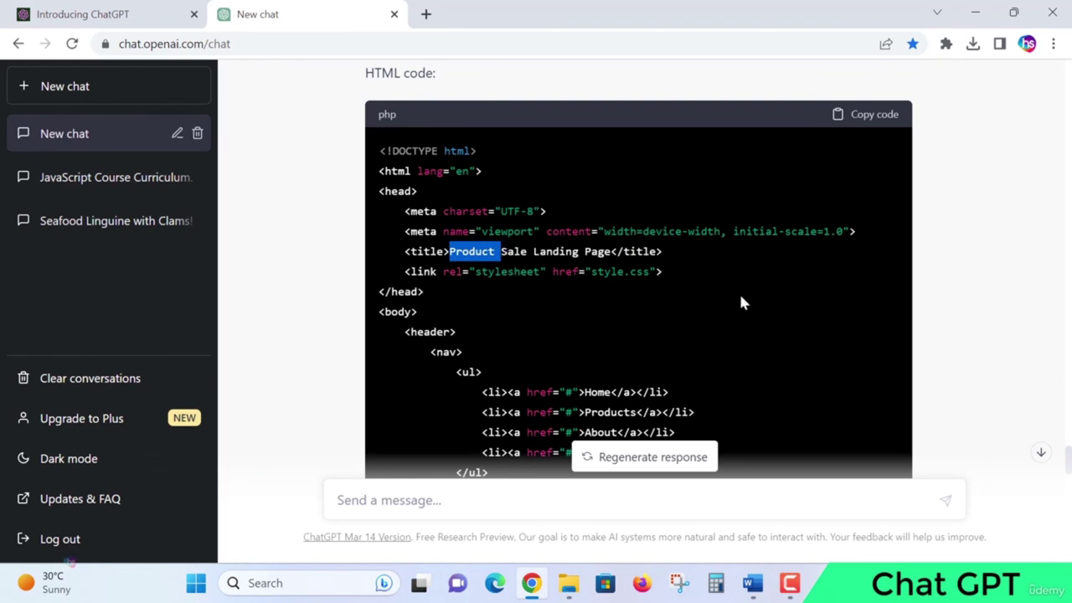
{"action": "scroll", "coordinate": [743, 302], "scroll_direction": "down", "scroll_amount": 3}
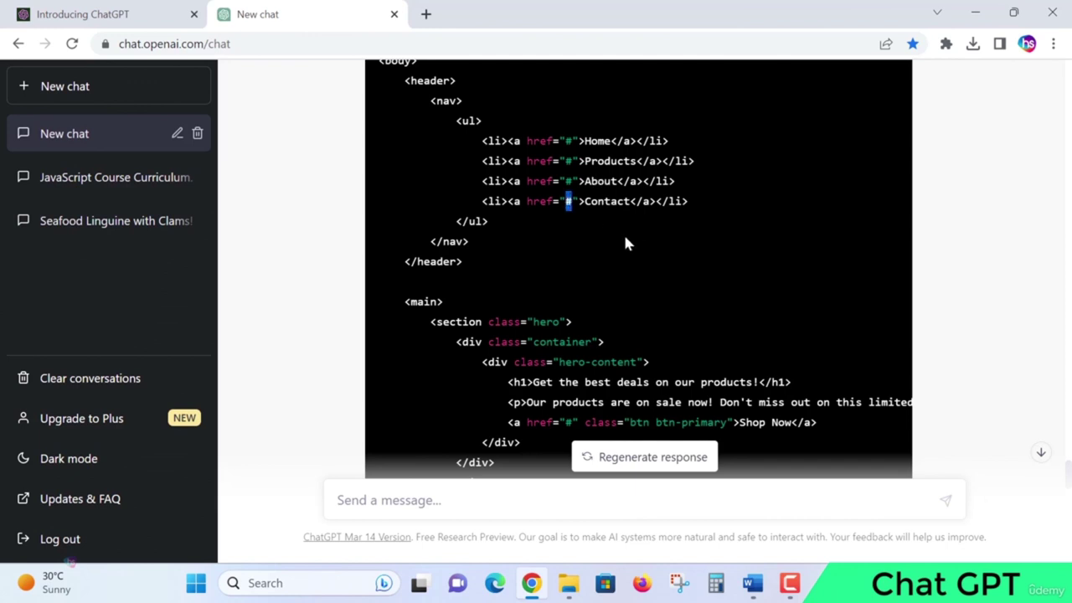
Examine the landing page's hero section heading and the product cards under Featured Products.
{"action": "scroll", "coordinate": [628, 243], "scroll_direction": "down", "scroll_amount": 2}
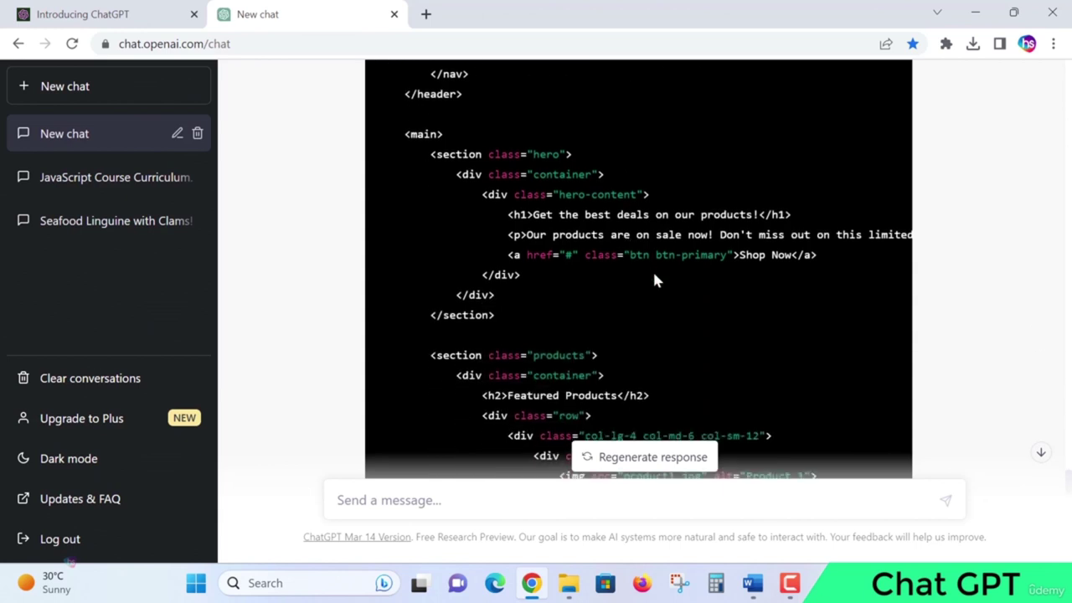
{"action": "left_click_drag", "start_coordinate": [536, 214], "coordinate": [710, 228]}
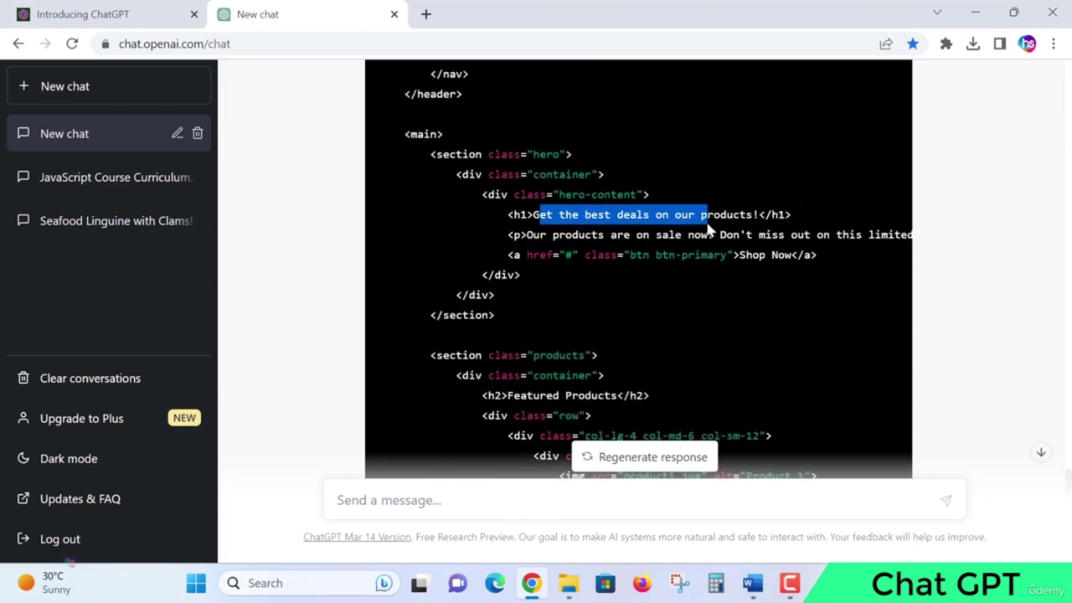
{"action": "scroll", "coordinate": [717, 295], "scroll_direction": "down", "scroll_amount": 2}
{"action": "left_click_drag", "start_coordinate": [530, 227], "coordinate": [644, 230]}
{"action": "scroll", "coordinate": [712, 230], "scroll_direction": "down", "scroll_amount": 1}
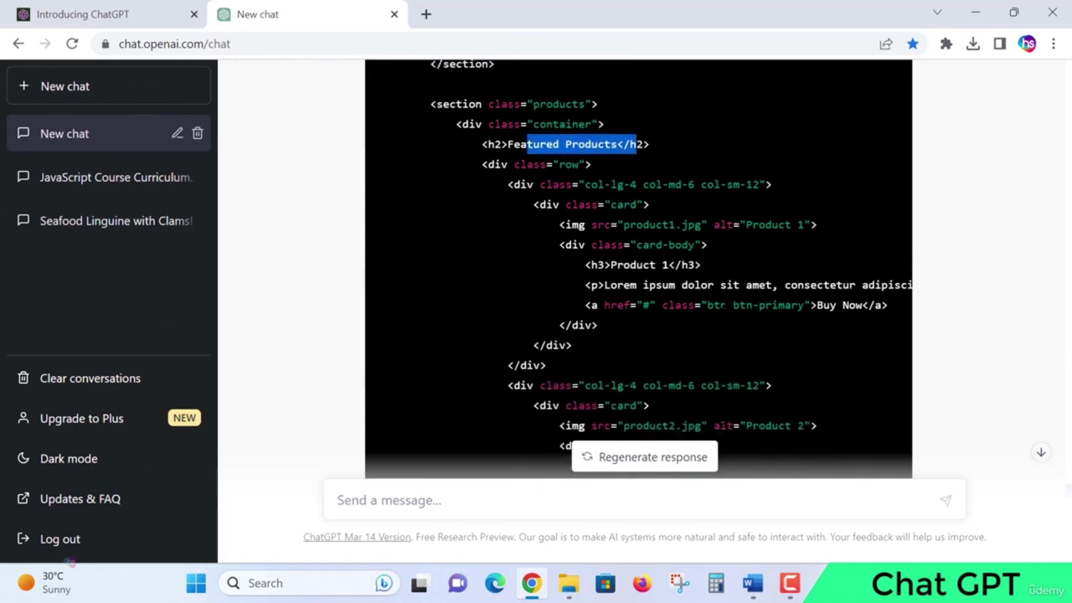
{"action": "scroll", "coordinate": [762, 298], "scroll_direction": "down", "scroll_amount": 3}
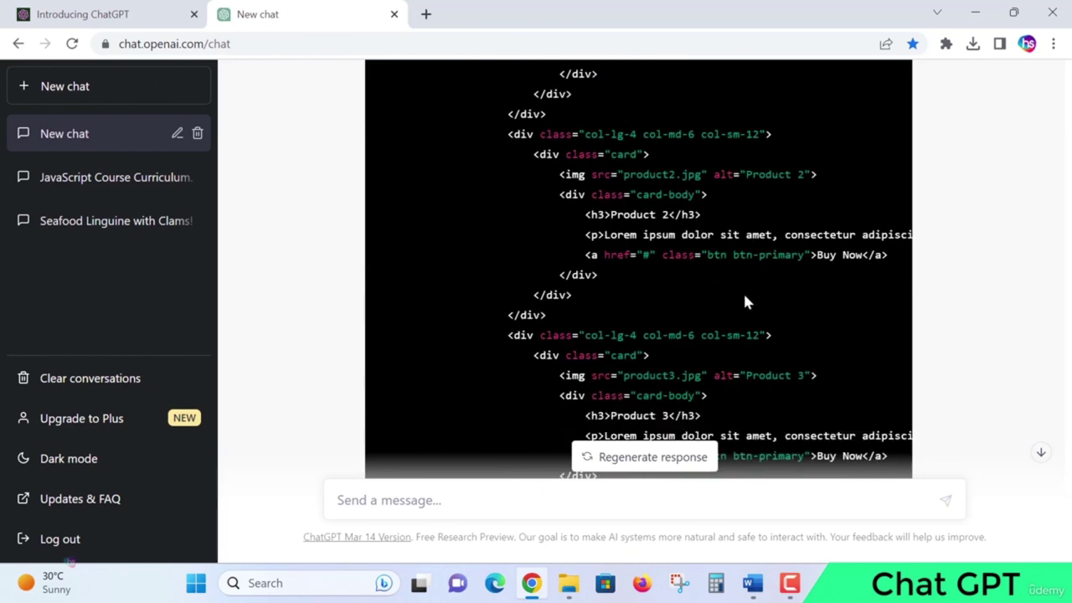
Examine the generated HTML code for the product sale landing page, from its opening lines through the product cards to the footer.
{"action": "scroll", "coordinate": [746, 302], "scroll_direction": "down", "scroll_amount": 5}
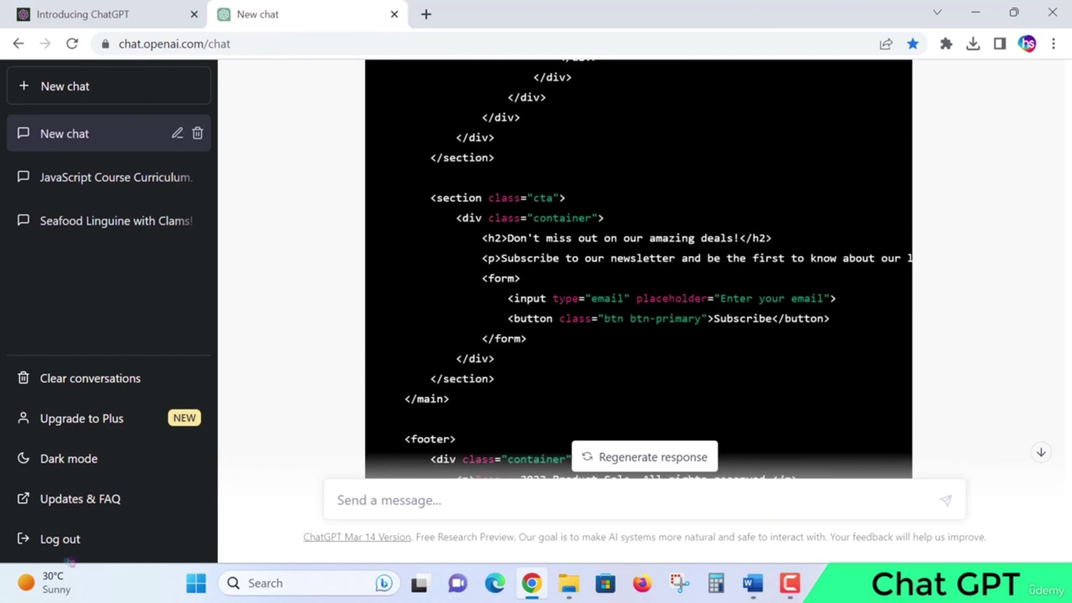
{"action": "scroll", "coordinate": [754, 296], "scroll_direction": "down", "scroll_amount": 3}
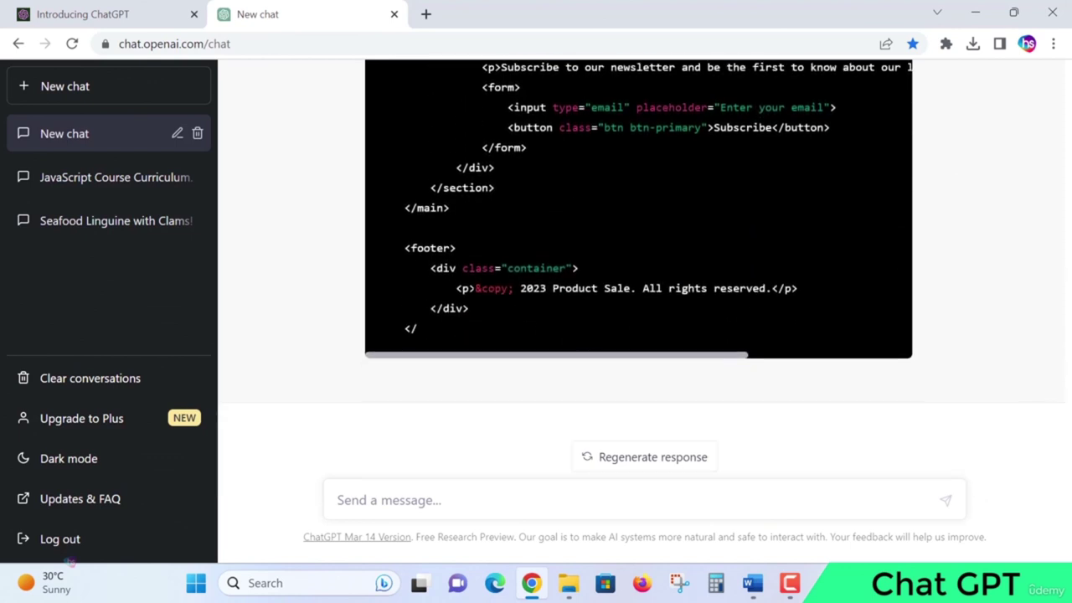
{"action": "left_click_drag", "start_coordinate": [469, 288], "coordinate": [728, 289]}
{"action": "left_click", "coordinate": [761, 311]}
{"action": "scroll", "coordinate": [760, 312], "scroll_direction": "up", "scroll_amount": 3}
{"action": "scroll", "coordinate": [761, 312], "scroll_direction": "down", "scroll_amount": 3}
{"action": "scroll", "coordinate": [763, 317], "scroll_direction": "up", "scroll_amount": 20}
{"action": "scroll", "coordinate": [765, 314], "scroll_direction": "up", "scroll_amount": 1}
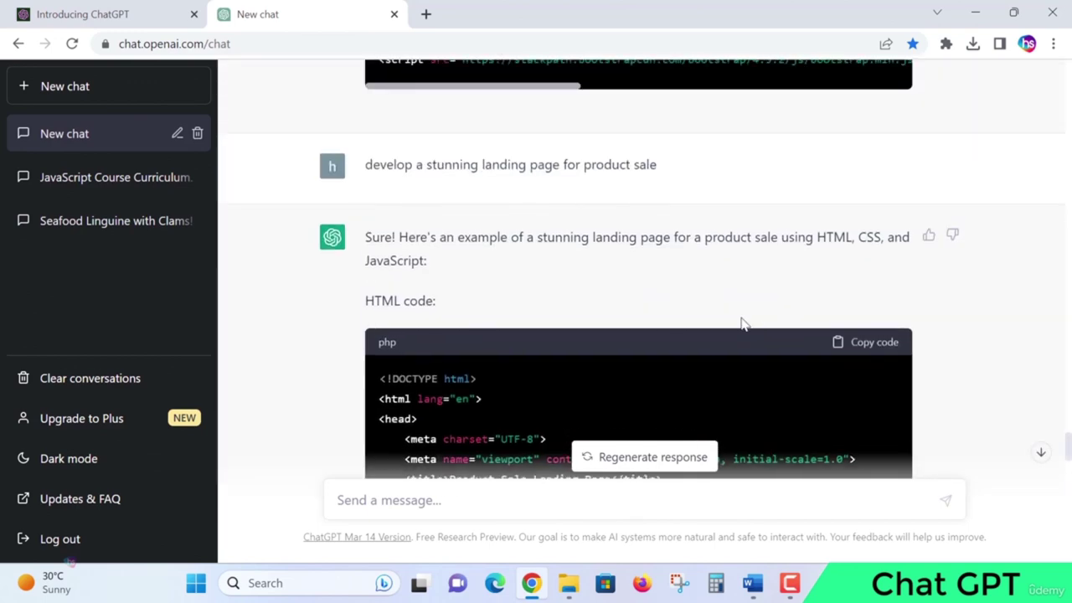
{"action": "scroll", "coordinate": [790, 351], "scroll_direction": "down", "scroll_amount": 2}
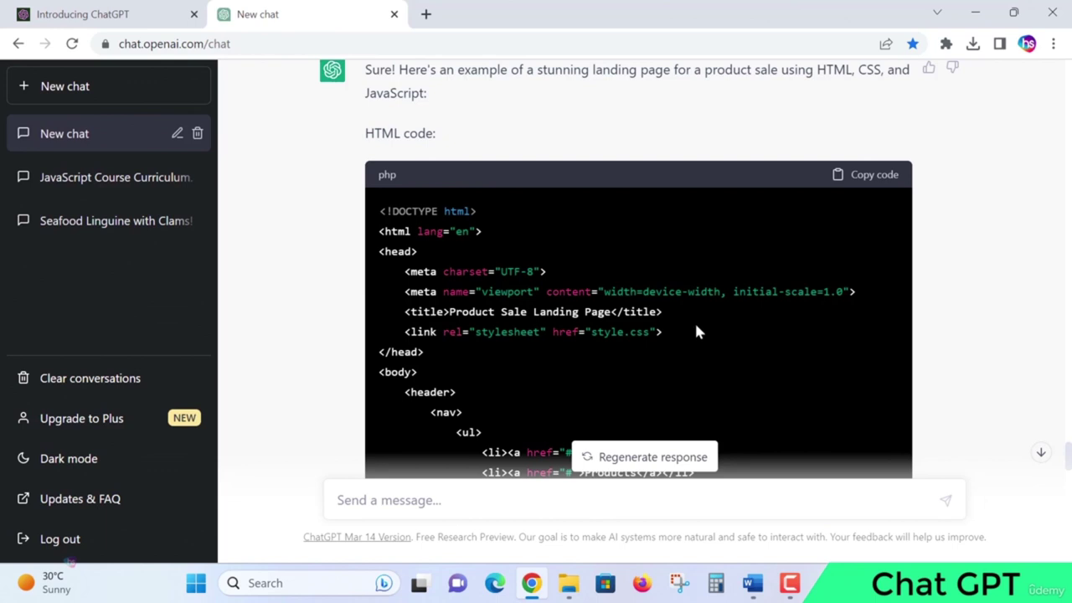
Open Google in a new browser tab and search for "playground".
{"action": "left_click", "coordinate": [427, 14]}
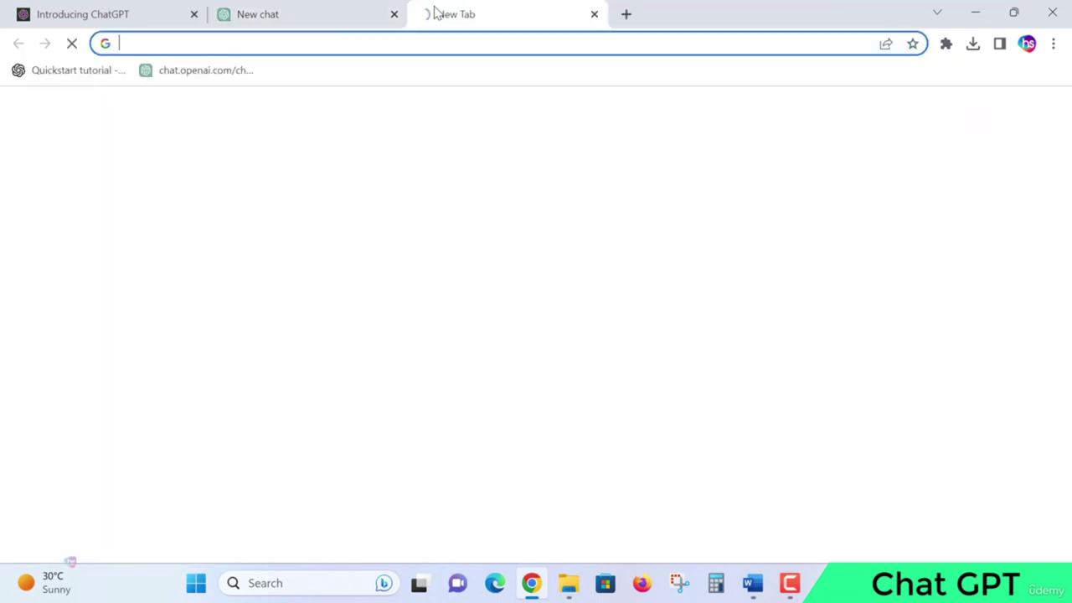
{"action": "type", "text": "goog"}
{"action": "key", "text": "Return"}
{"action": "type", "text": "p"}
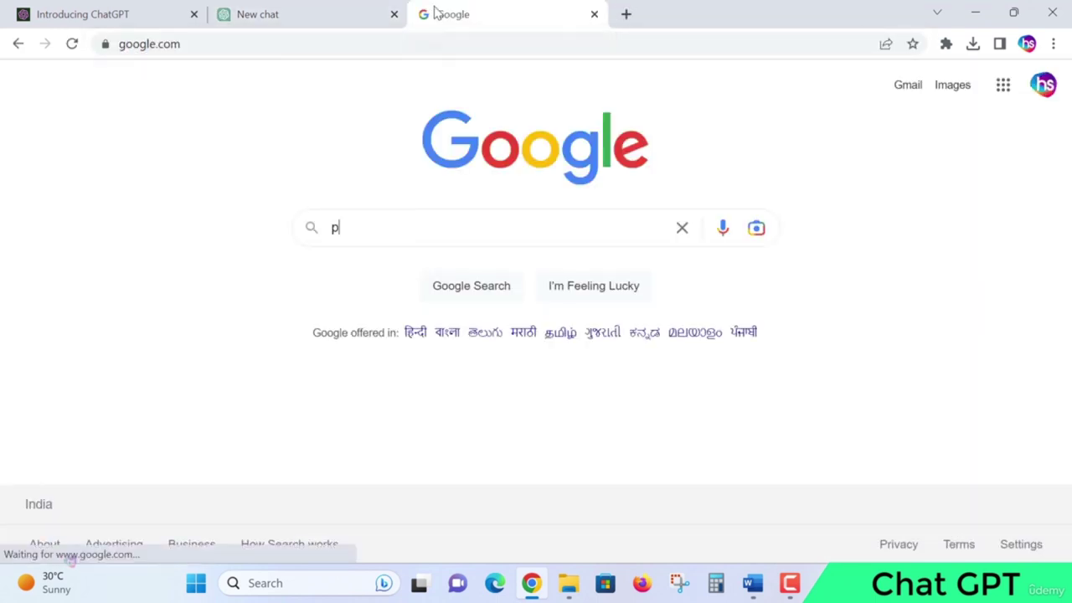
{"action": "type", "text": "layground"}
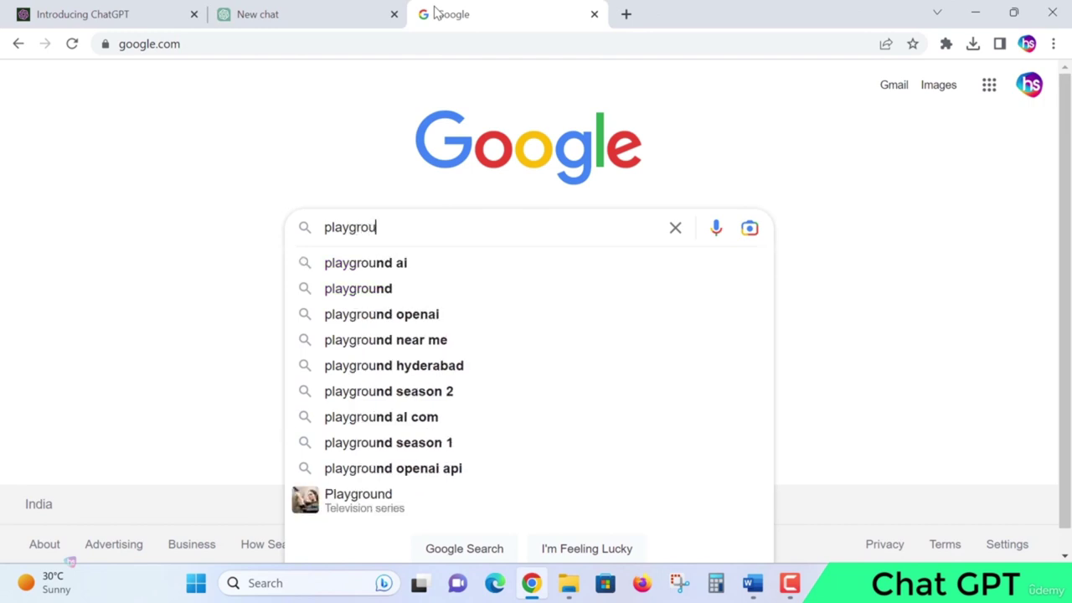
{"action": "key", "text": "Return"}
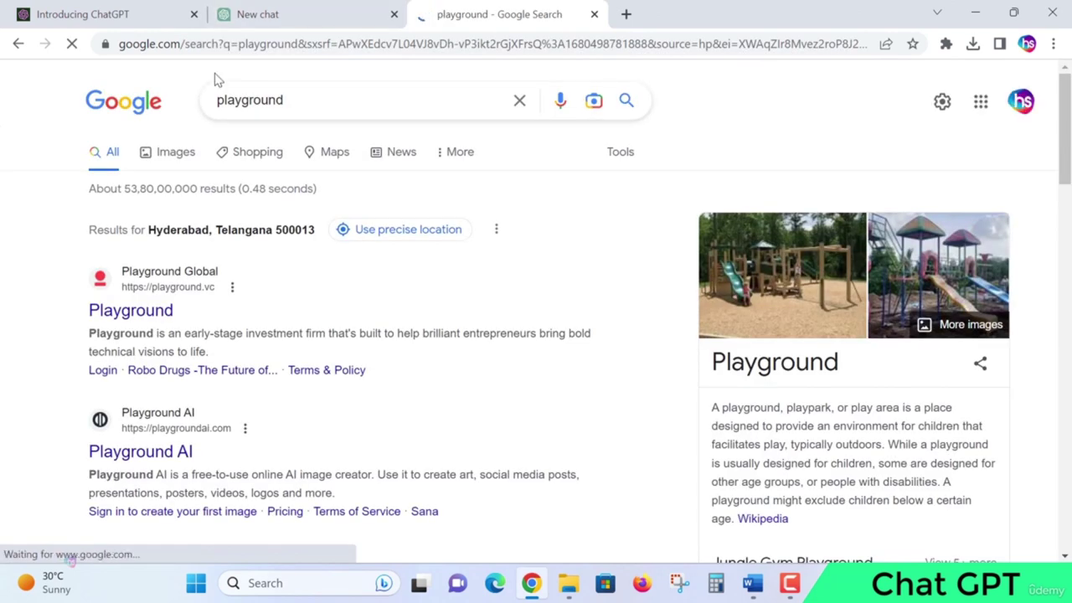
Open the Playground AI search result in a separate browser tab and skim the remaining results.
{"action": "scroll", "coordinate": [352, 285], "scroll_direction": "down", "scroll_amount": 1}
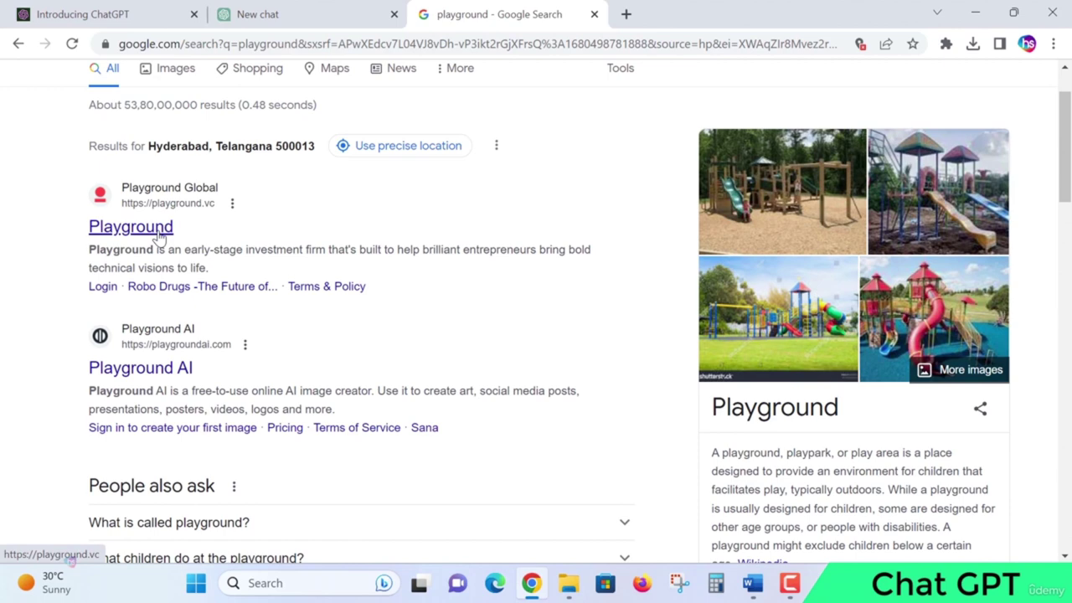
{"action": "scroll", "coordinate": [530, 236], "scroll_direction": "down", "scroll_amount": 1}
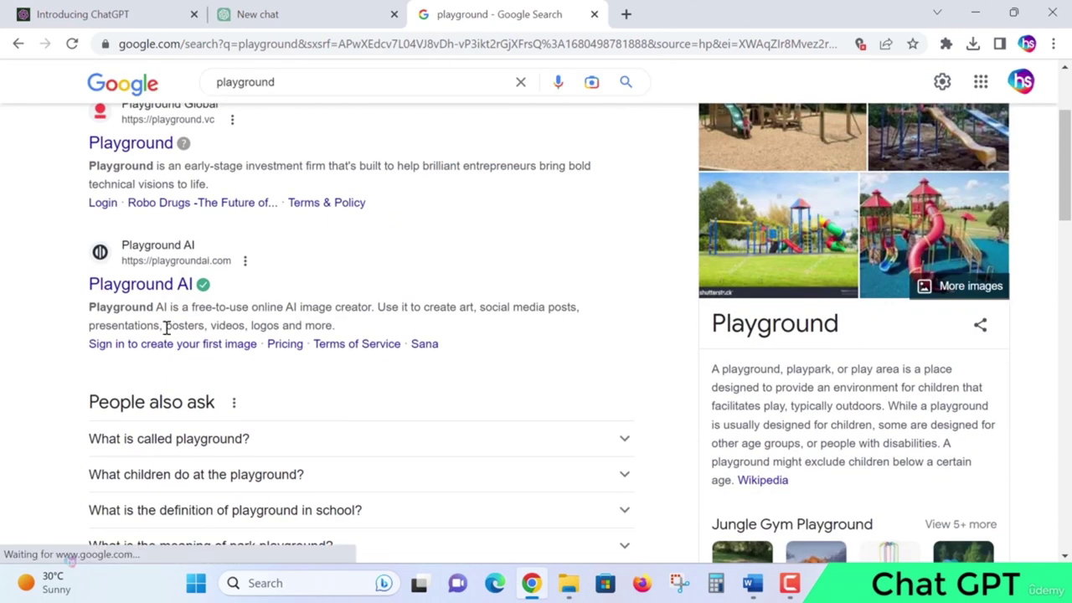
{"action": "right_click", "coordinate": [136, 293]}
{"action": "left_click", "coordinate": [155, 306]}
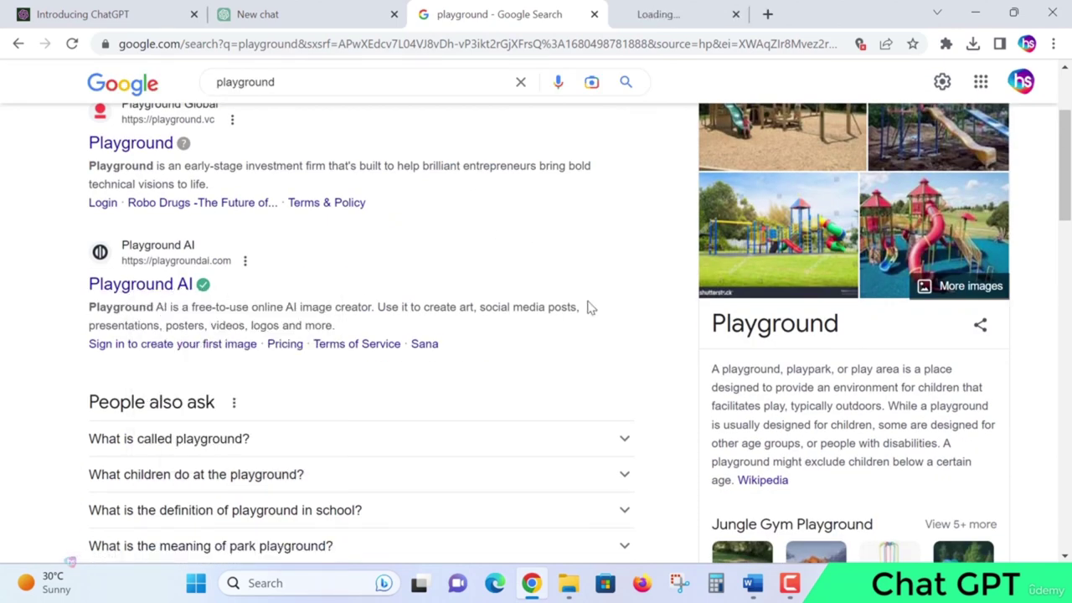
{"action": "scroll", "coordinate": [536, 330], "scroll_direction": "down", "scroll_amount": 3}
{"action": "scroll", "coordinate": [490, 333], "scroll_direction": "down", "scroll_amount": 3}
{"action": "scroll", "coordinate": [478, 336], "scroll_direction": "up", "scroll_amount": 7}
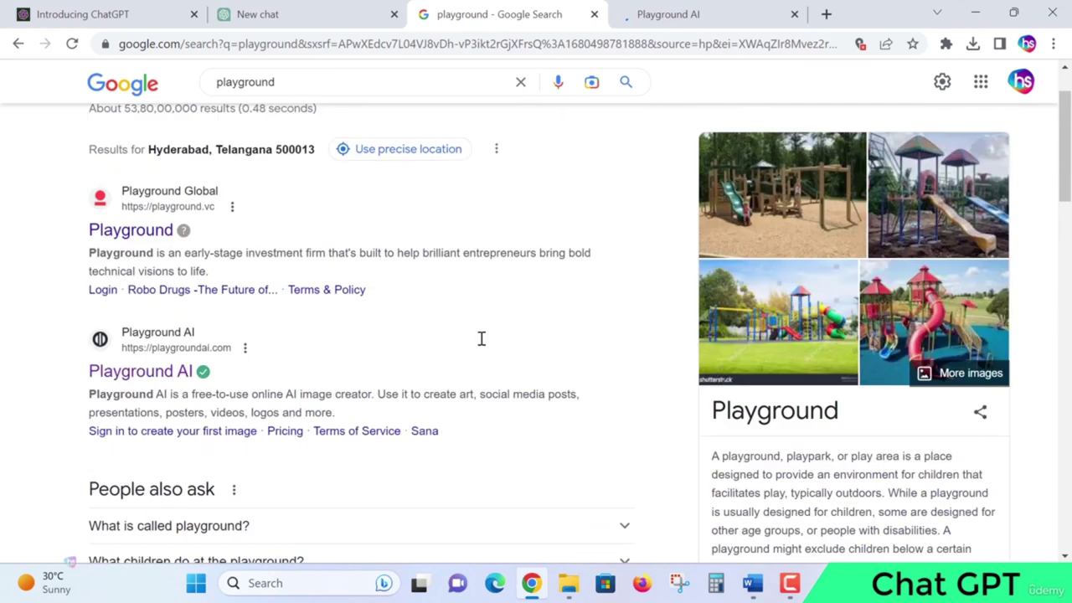
Find Sublime Text among the installed apps and launch it.
{"action": "key", "text": "super"}
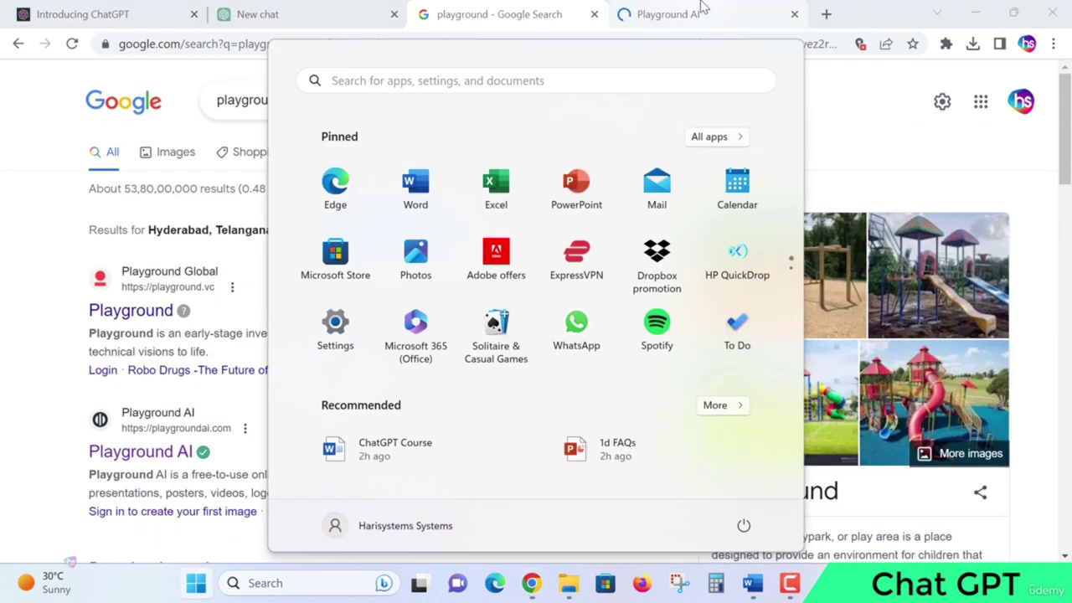
{"action": "type", "text": "sun"}
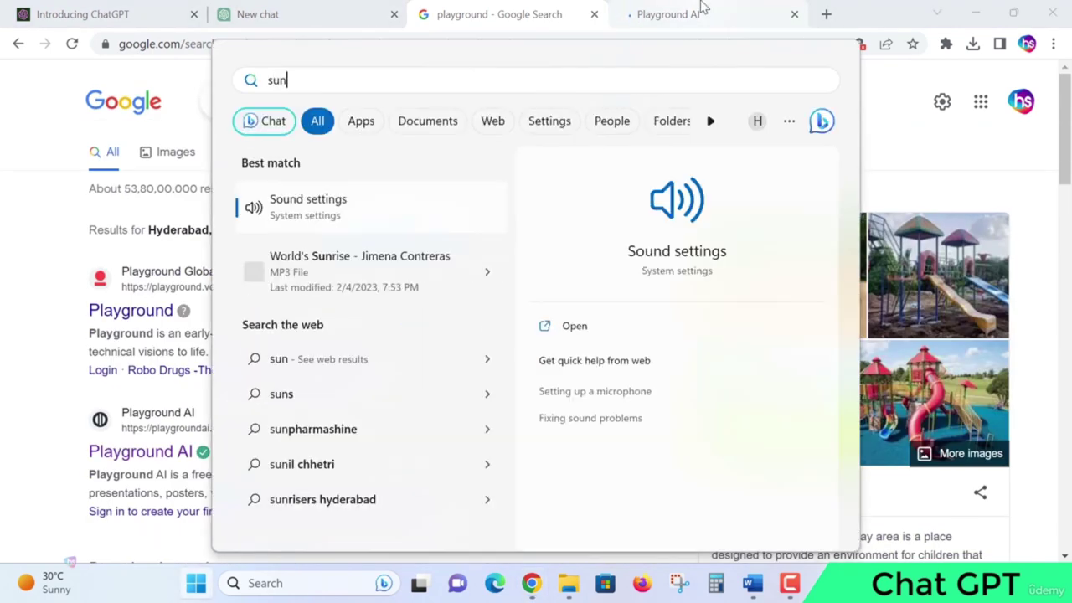
{"action": "left_click", "coordinate": [325, 209]}
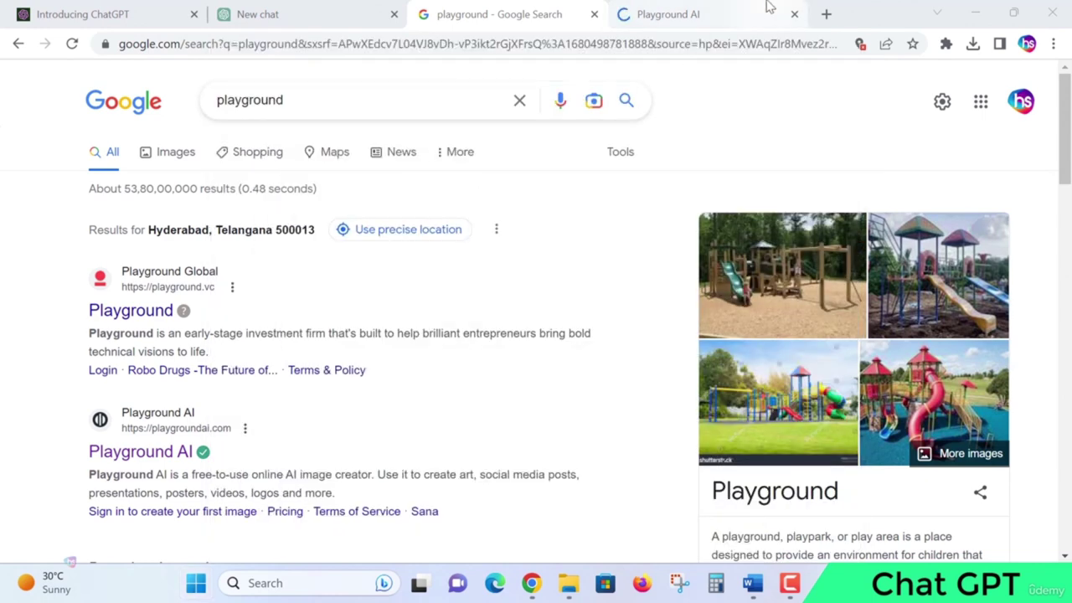
Browse the Playground AI image gallery, and close both its tab and the Google search tab.
{"action": "left_click", "coordinate": [767, 8]}
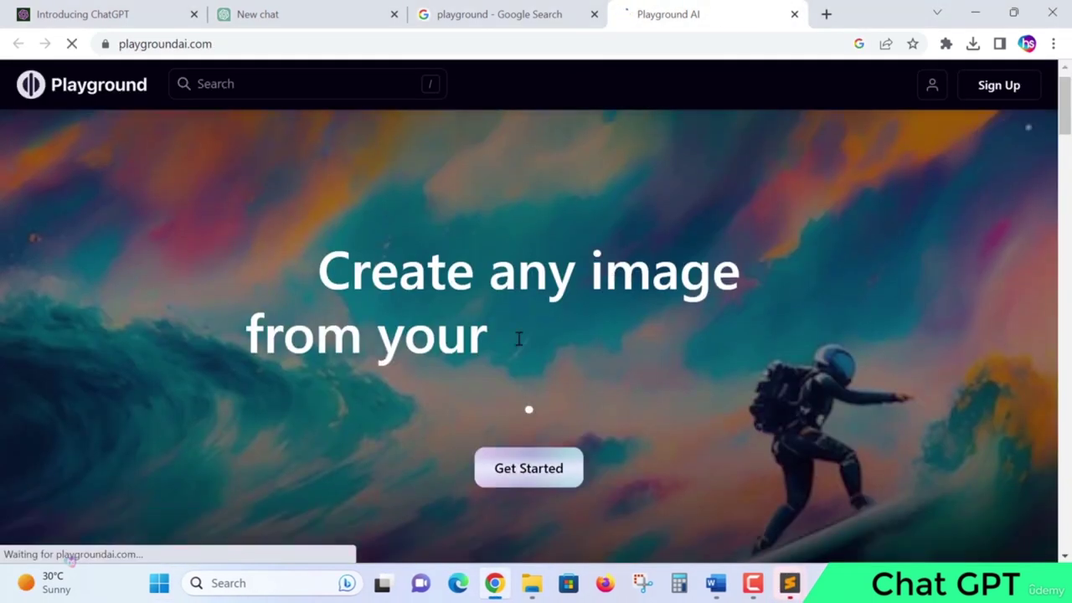
{"action": "scroll", "coordinate": [627, 280], "scroll_direction": "down", "scroll_amount": 5}
{"action": "scroll", "coordinate": [670, 352], "scroll_direction": "down", "scroll_amount": 3}
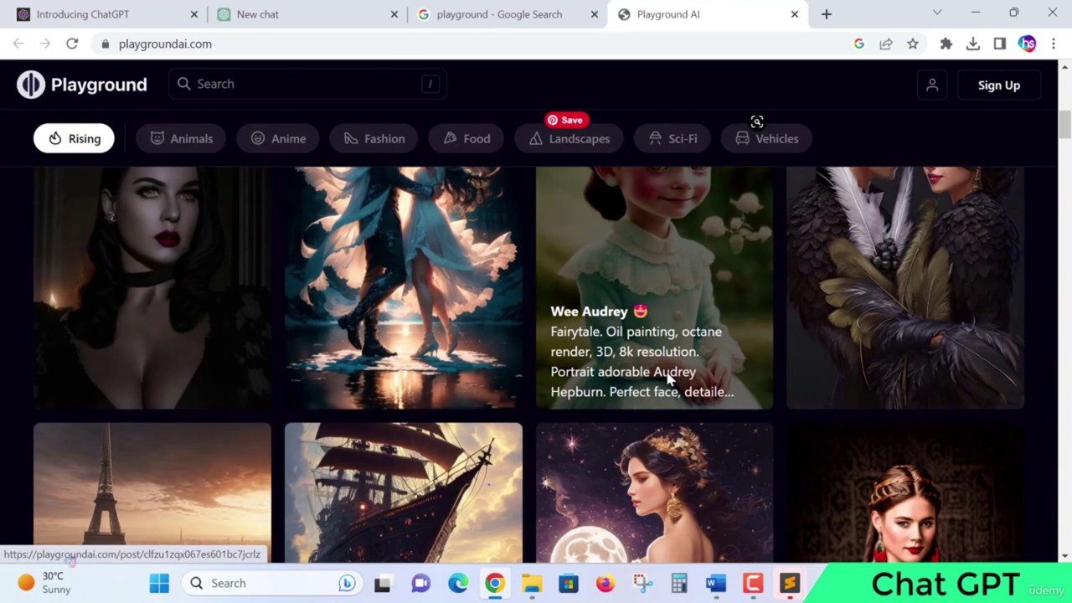
{"action": "scroll", "coordinate": [528, 369], "scroll_direction": "down", "scroll_amount": 3}
{"action": "scroll", "coordinate": [525, 369], "scroll_direction": "down", "scroll_amount": 10}
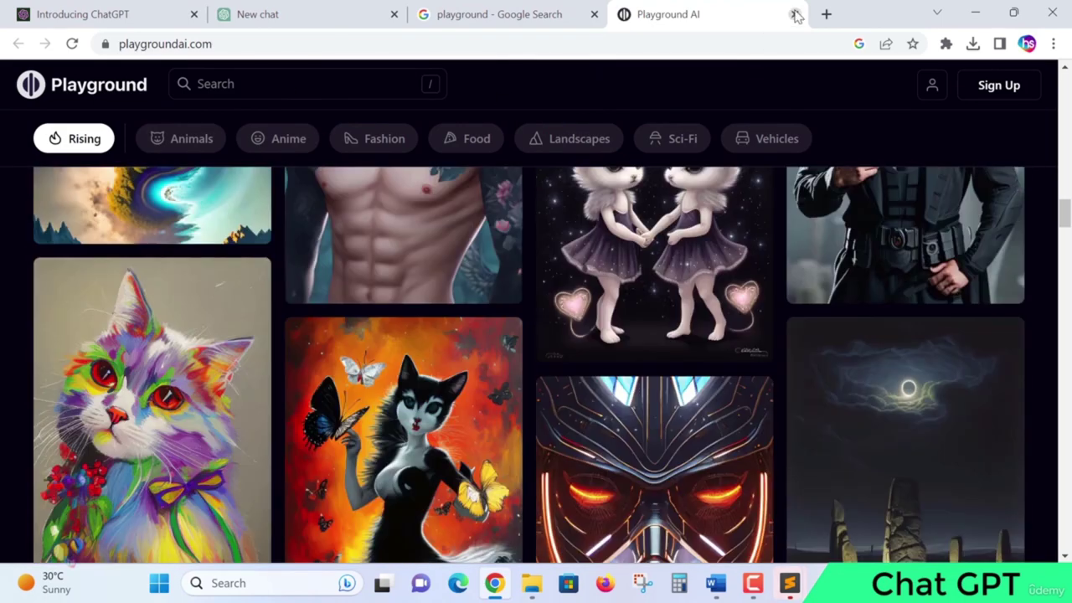
{"action": "left_click", "coordinate": [795, 14]}
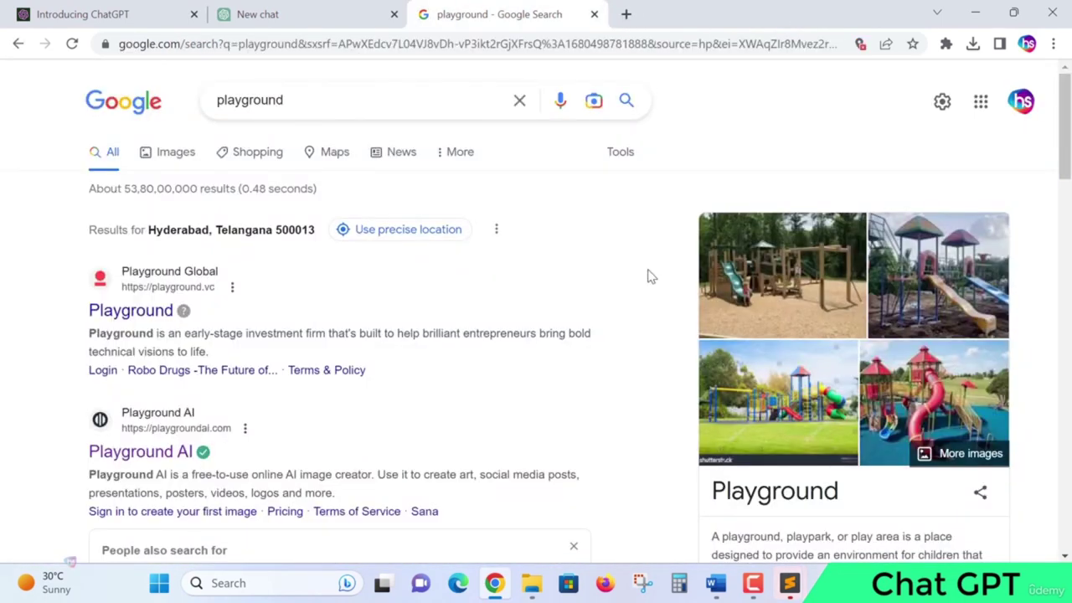
{"action": "left_click", "coordinate": [594, 14]}
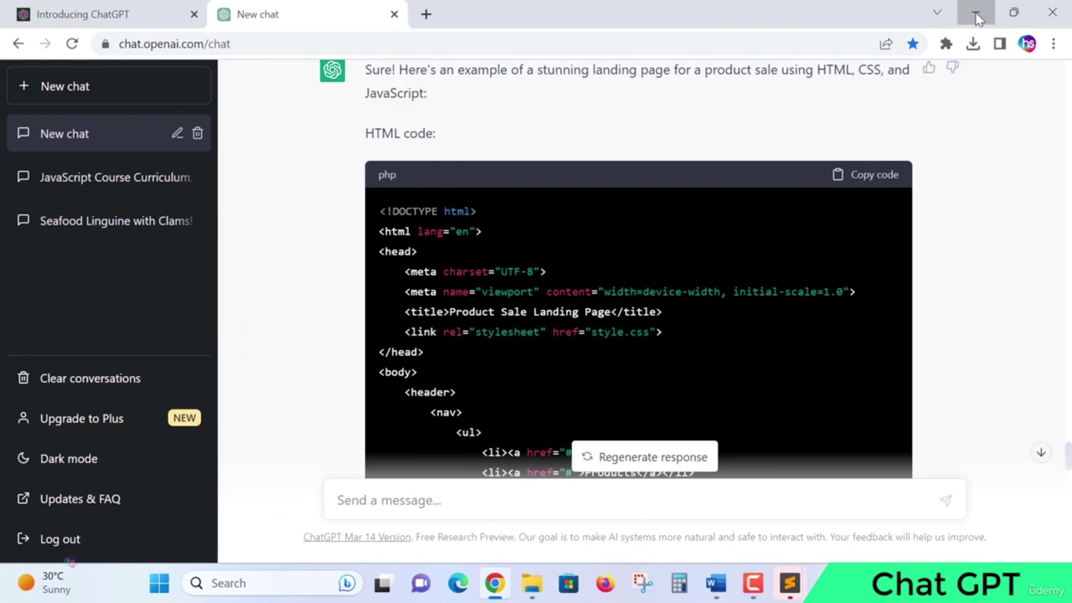
Switch to Sublime Text and save the empty untitled file on the Desktop as index.html.
{"action": "left_click", "coordinate": [975, 13]}
{"action": "left_click", "coordinate": [658, 305]}
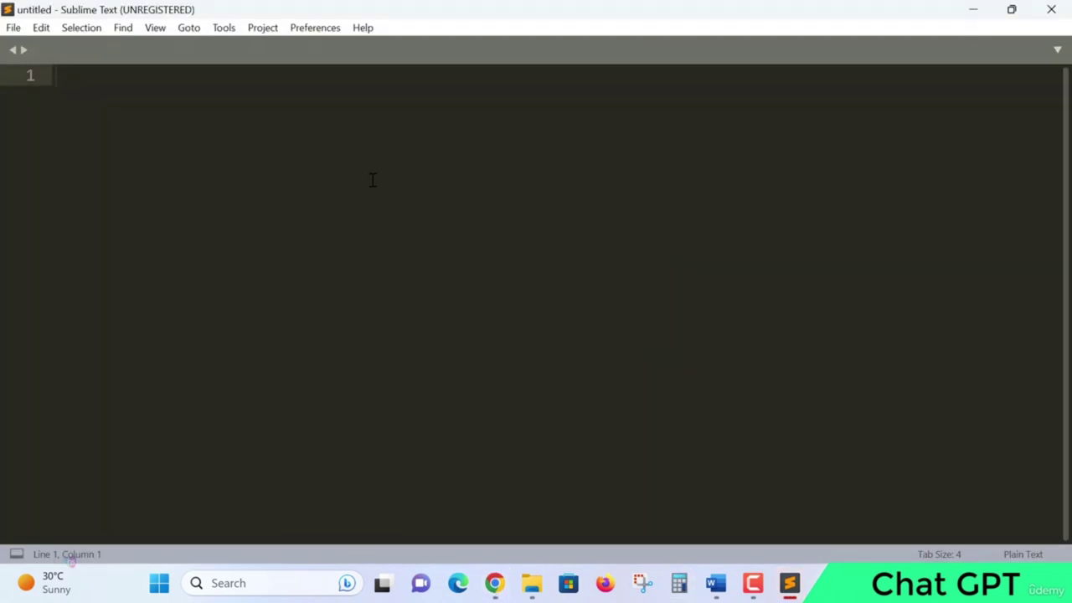
{"action": "key", "text": "ctrl+s"}
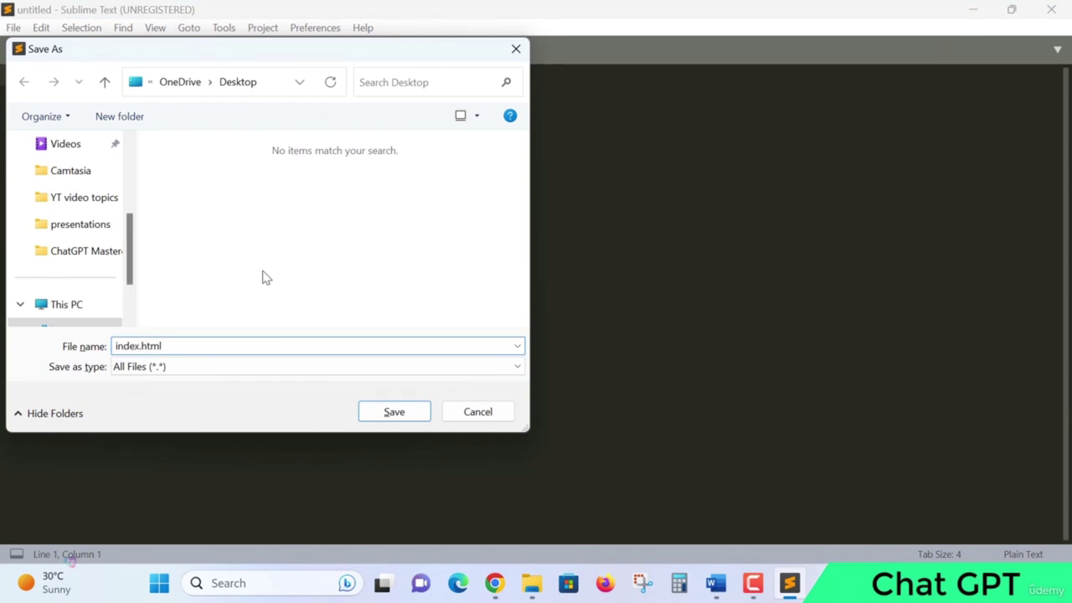
{"action": "left_click", "coordinate": [398, 406]}
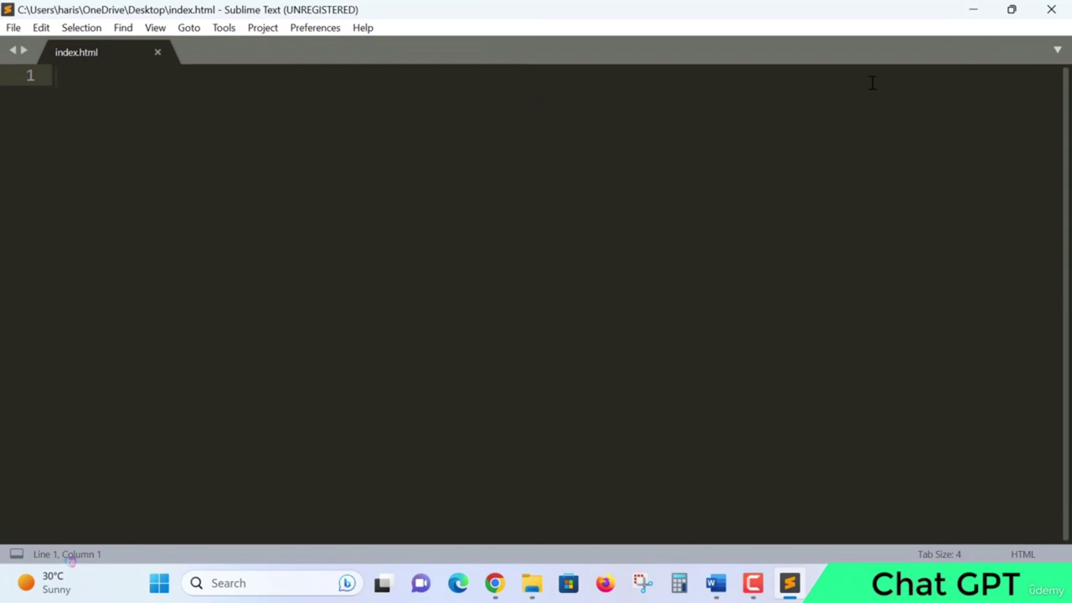
Switch back to ChatGPT in Chrome and copy the landing page's complete HTML code block.
{"action": "left_click", "coordinate": [976, 10]}
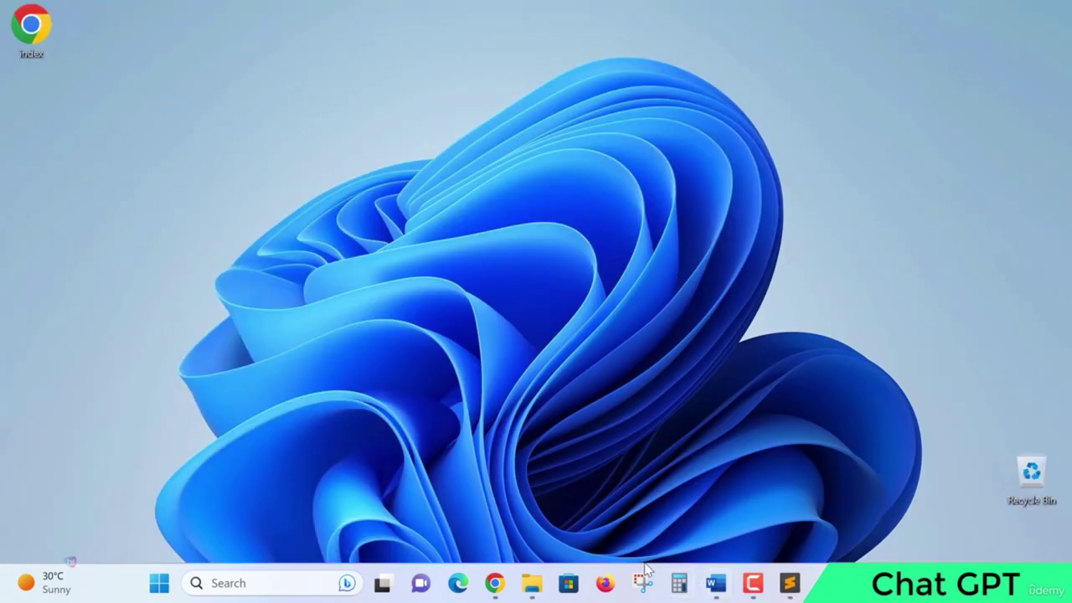
{"action": "left_click", "coordinate": [496, 583]}
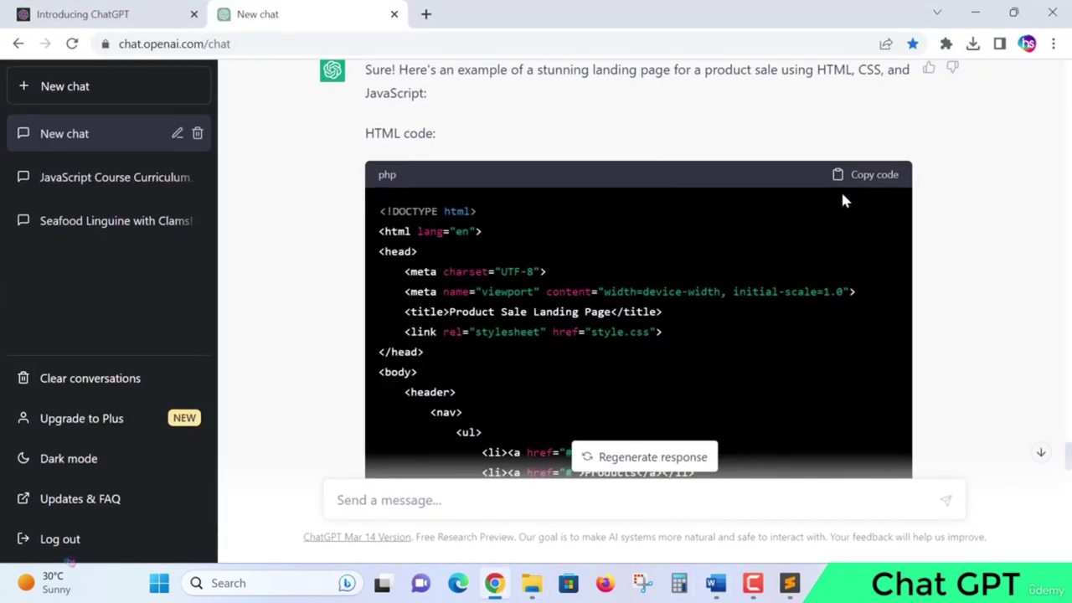
{"action": "left_click", "coordinate": [876, 179]}
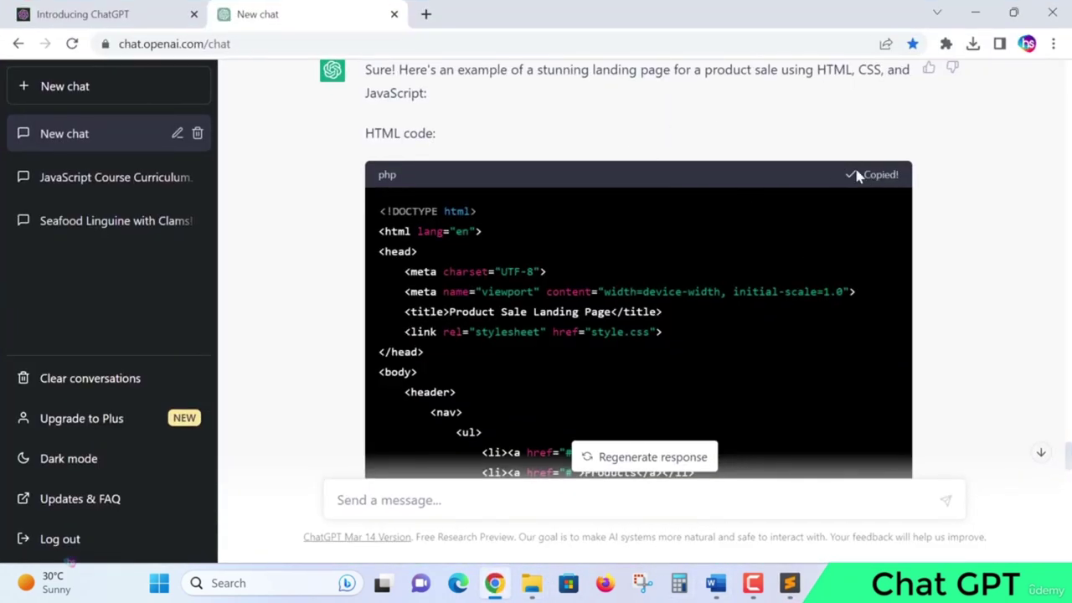
{"action": "left_click", "coordinate": [976, 12]}
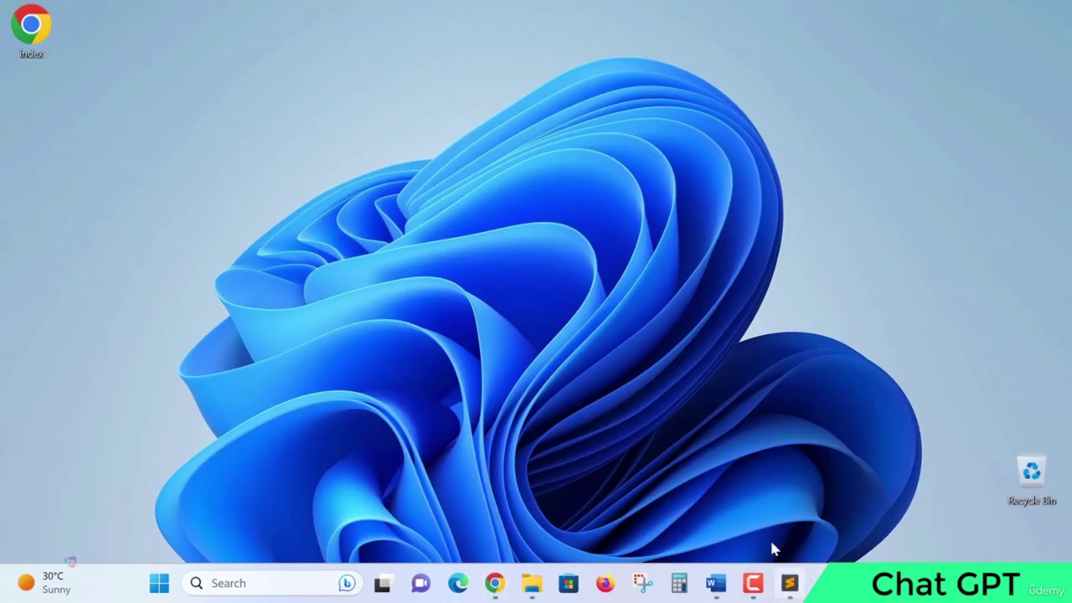
Switch to Sublime Text, paste the copied HTML code into index.html and save the file.
{"action": "left_click", "coordinate": [790, 583]}
{"action": "key", "text": "ctrl+v"}
{"action": "key", "text": "ctrl+s"}
{"action": "left_click", "coordinate": [970, 7]}
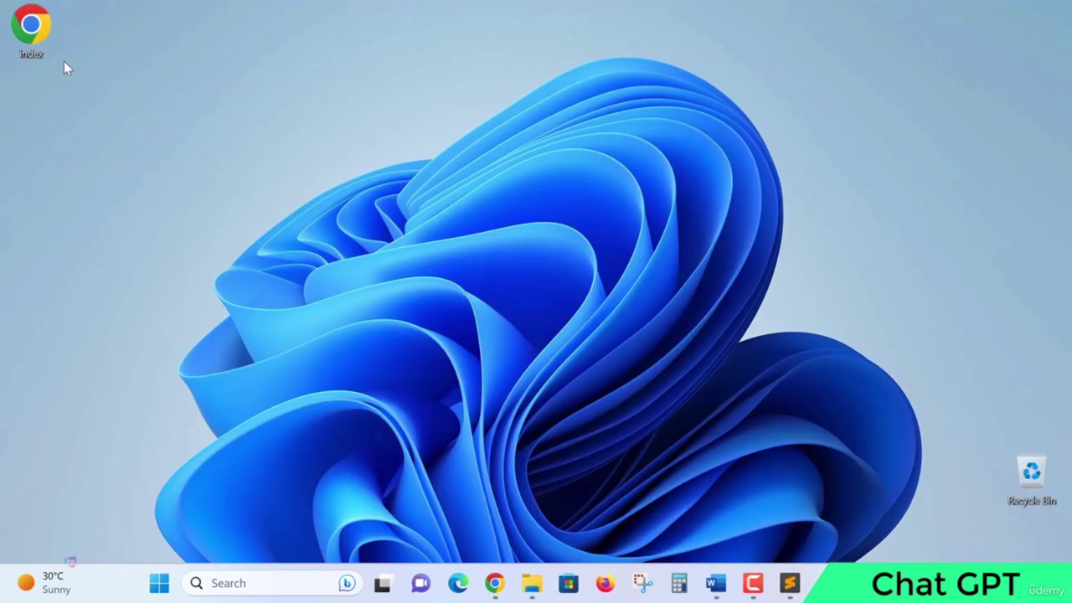
Open the desktop file index.html in Chrome and review the landing page down to its newsletter subscription form.
{"action": "right_click", "coordinate": [39, 33]}
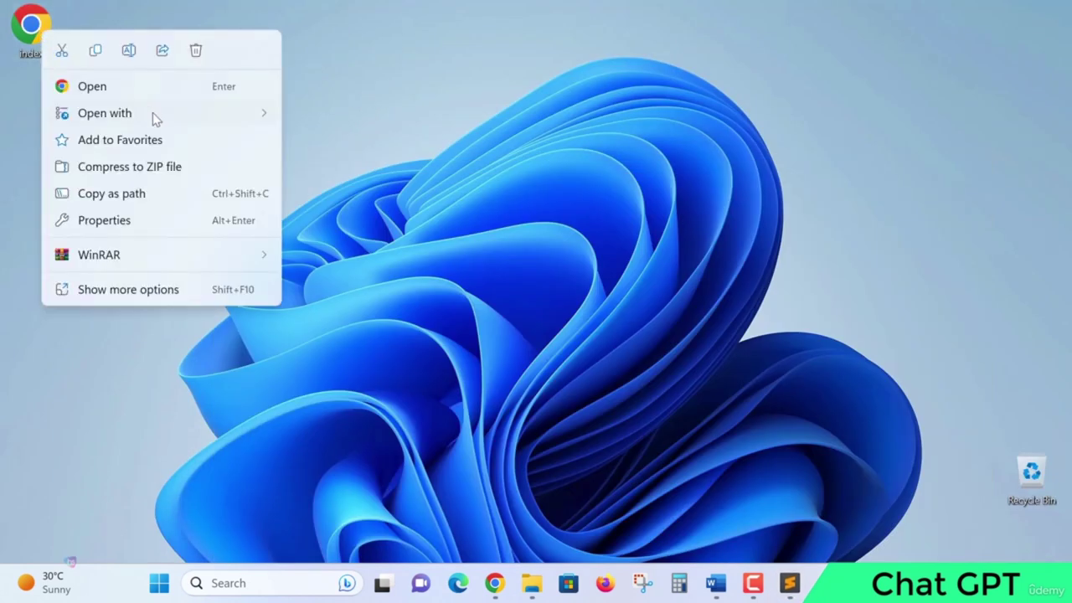
{"action": "mouse_move", "coordinate": [152, 112]}
{"action": "left_click", "coordinate": [371, 144]}
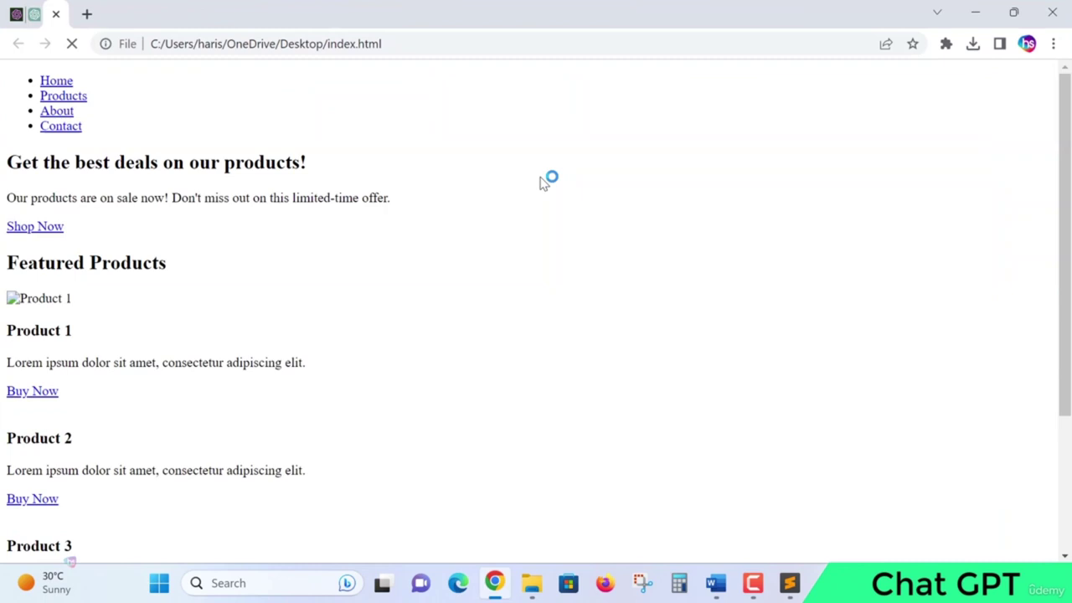
{"action": "scroll", "coordinate": [428, 280], "scroll_direction": "down", "scroll_amount": 3}
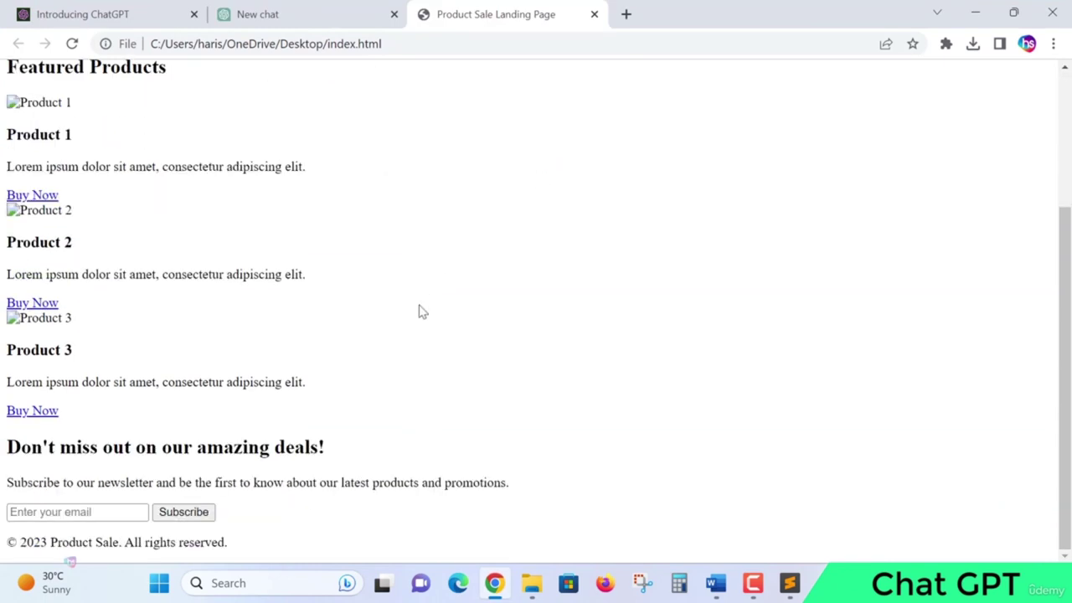
{"action": "left_click", "coordinate": [64, 512]}
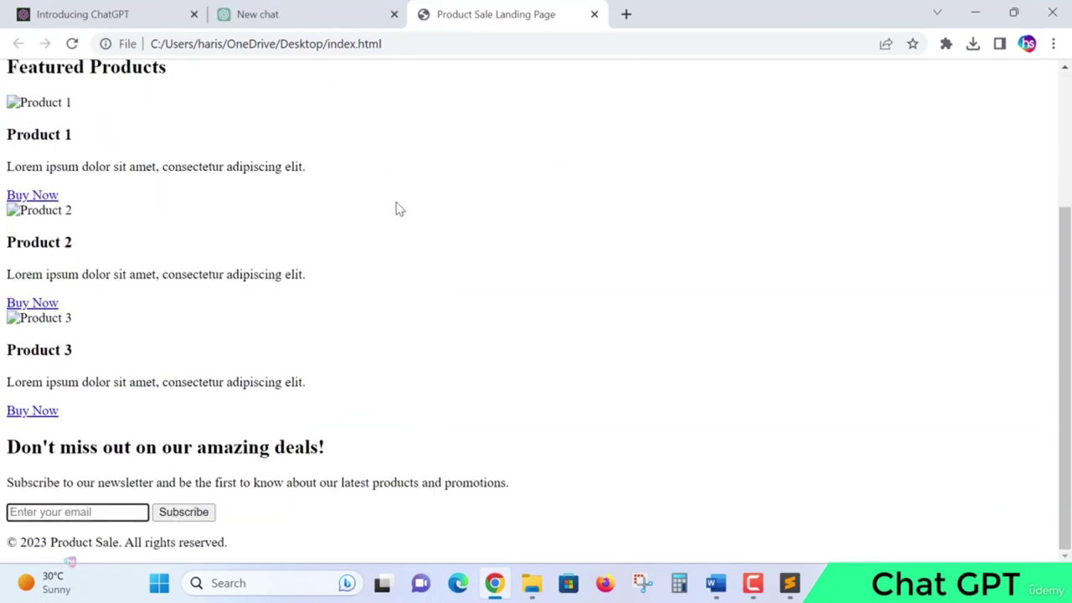
{"action": "scroll", "coordinate": [397, 209], "scroll_direction": "up", "scroll_amount": 3}
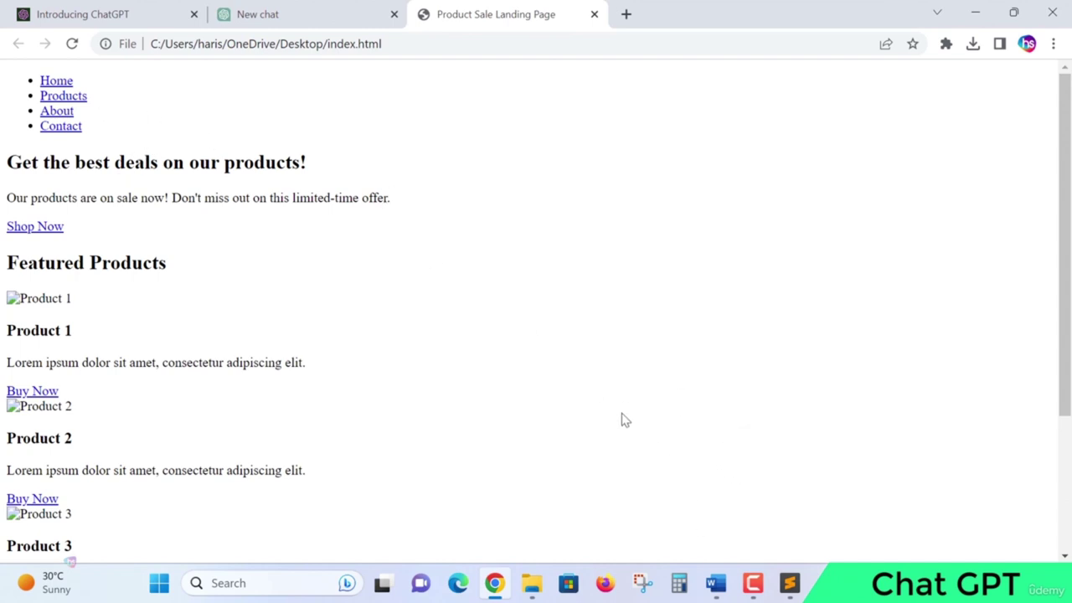
Return to the ChatGPT conversation, check where the landing page code ends, and regenerate the response.
{"action": "left_click", "coordinate": [495, 584]}
{"action": "left_click", "coordinate": [495, 583]}
{"action": "left_click", "coordinate": [300, 17]}
{"action": "double_click", "coordinate": [589, 332]}
{"action": "left_click", "coordinate": [775, 324]}
{"action": "scroll", "coordinate": [747, 340], "scroll_direction": "up", "scroll_amount": 2}
{"action": "scroll", "coordinate": [771, 359], "scroll_direction": "down", "scroll_amount": 10}
{"action": "scroll", "coordinate": [741, 345], "scroll_direction": "down", "scroll_amount": 10}
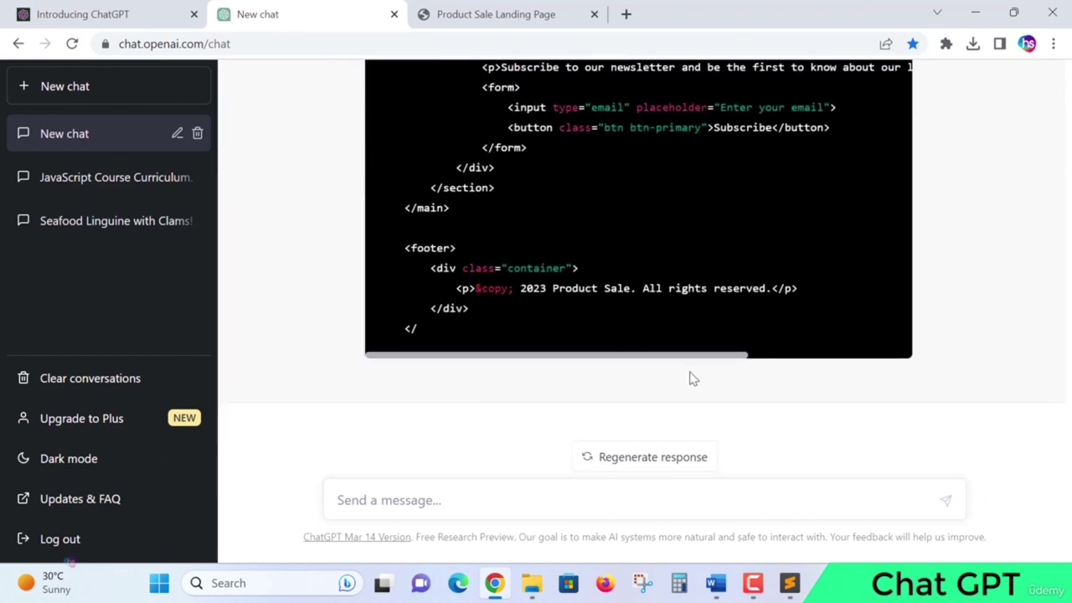
{"action": "left_click", "coordinate": [662, 457]}
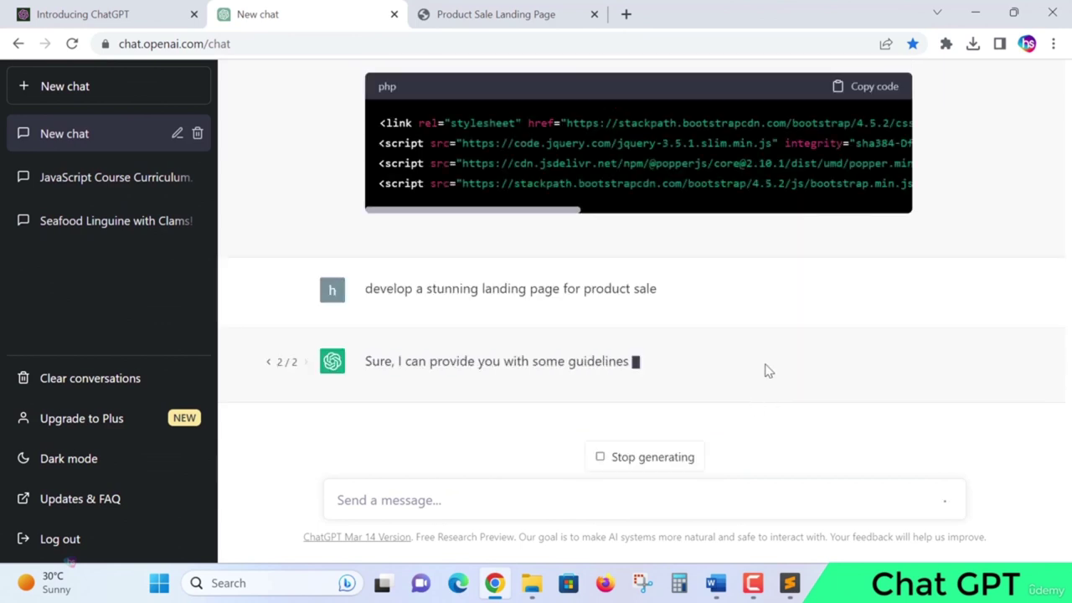
Read the regenerated landing page guidelines and look over the preceding Bootstrap card code in the conversation.
{"action": "scroll", "coordinate": [689, 316], "scroll_direction": "up", "scroll_amount": 4}
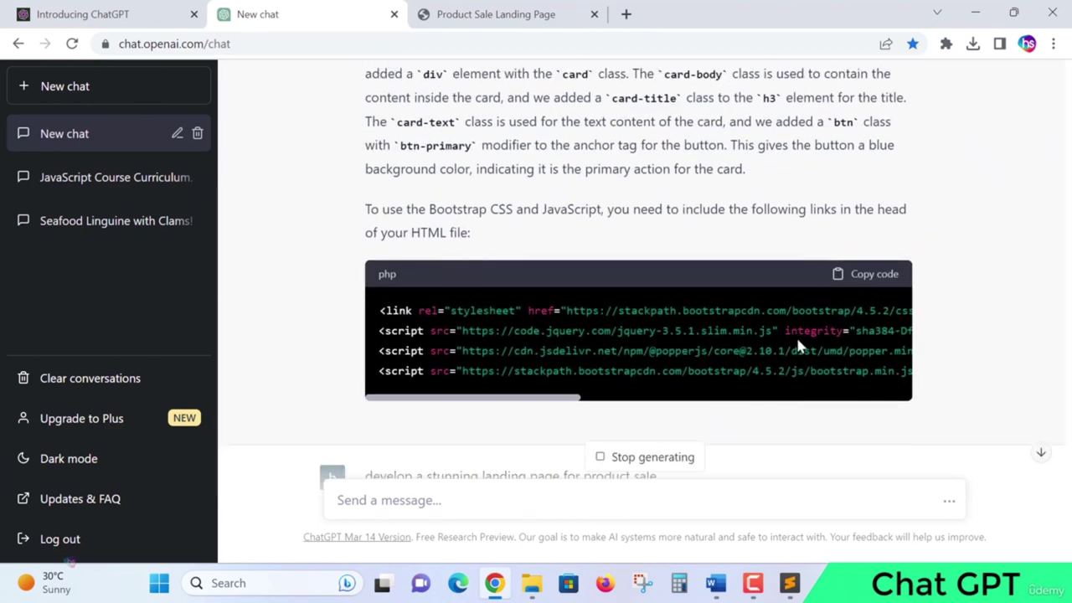
{"action": "scroll", "coordinate": [800, 346], "scroll_direction": "up", "scroll_amount": 5}
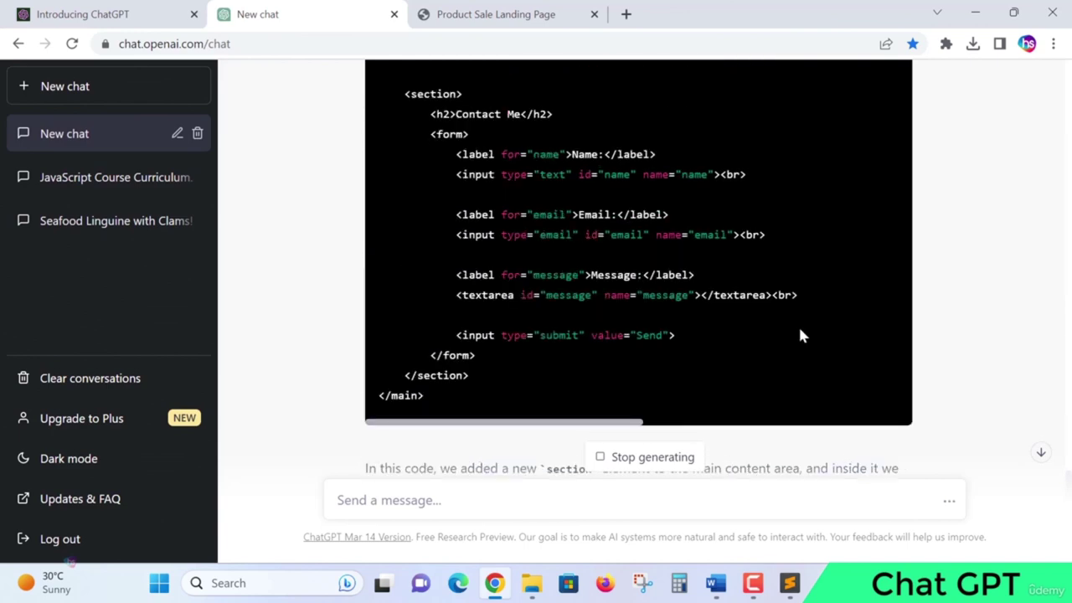
{"action": "scroll", "coordinate": [800, 335], "scroll_direction": "down", "scroll_amount": 5}
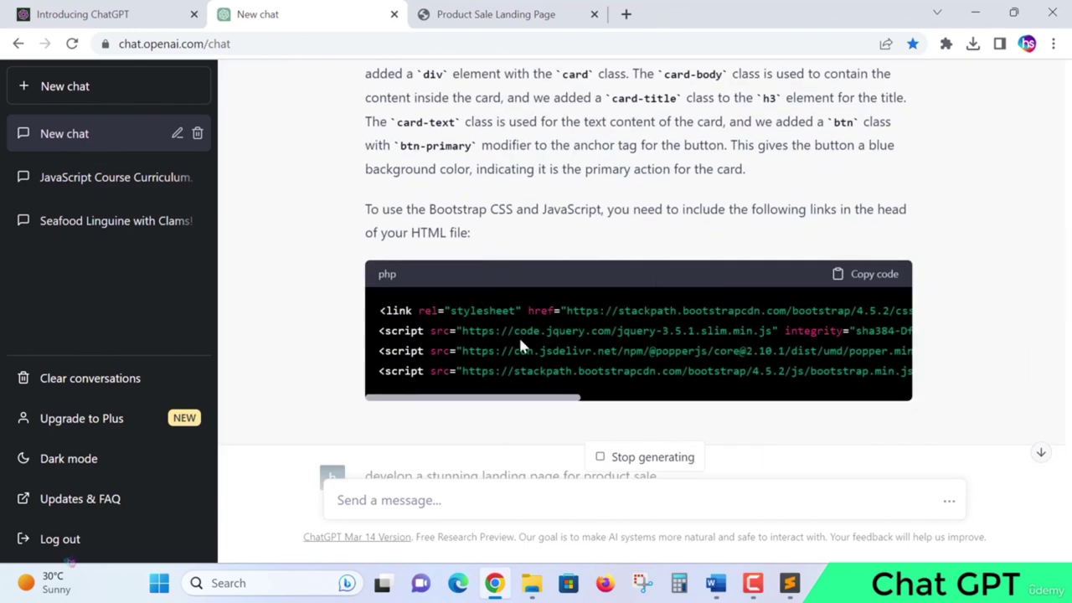
{"action": "left_click_drag", "start_coordinate": [570, 400], "coordinate": [502, 409]}
{"action": "scroll", "coordinate": [751, 243], "scroll_direction": "down", "scroll_amount": 3}
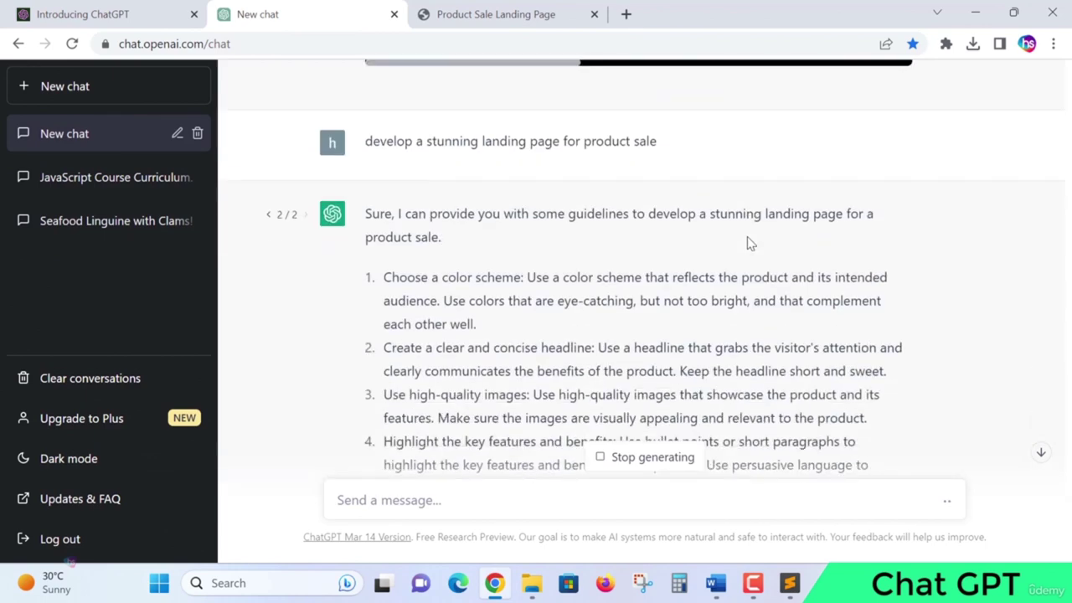
{"action": "scroll", "coordinate": [842, 247], "scroll_direction": "down", "scroll_amount": 3}
{"action": "scroll", "coordinate": [892, 265], "scroll_direction": "up", "scroll_amount": 4}
{"action": "scroll", "coordinate": [889, 263], "scroll_direction": "down", "scroll_amount": 1}
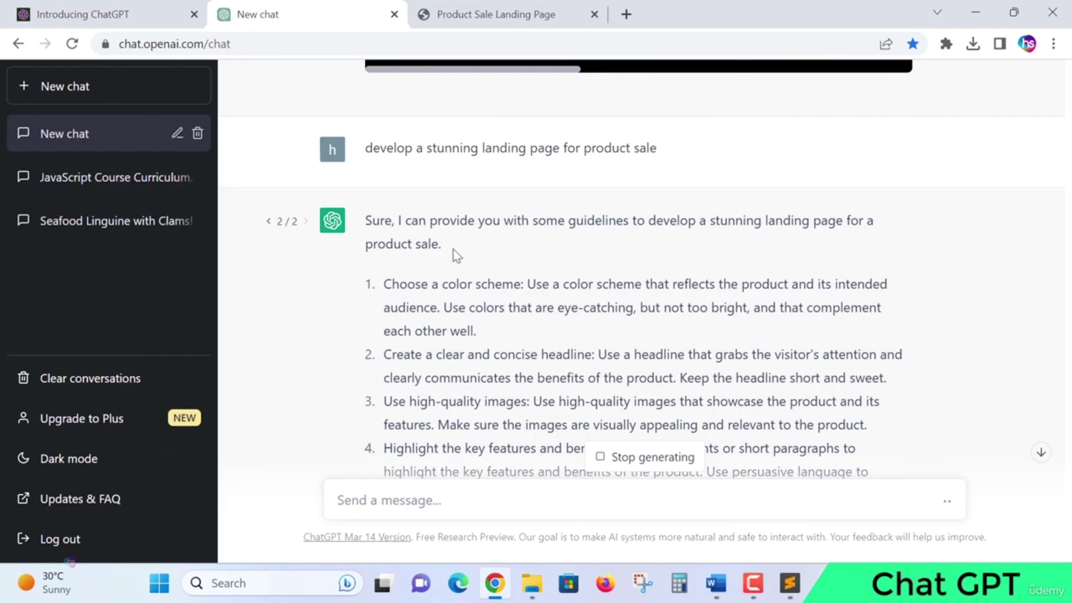
{"action": "scroll", "coordinate": [476, 226], "scroll_direction": "down", "scroll_amount": 2}
{"action": "scroll", "coordinate": [670, 292], "scroll_direction": "down", "scroll_amount": 3}
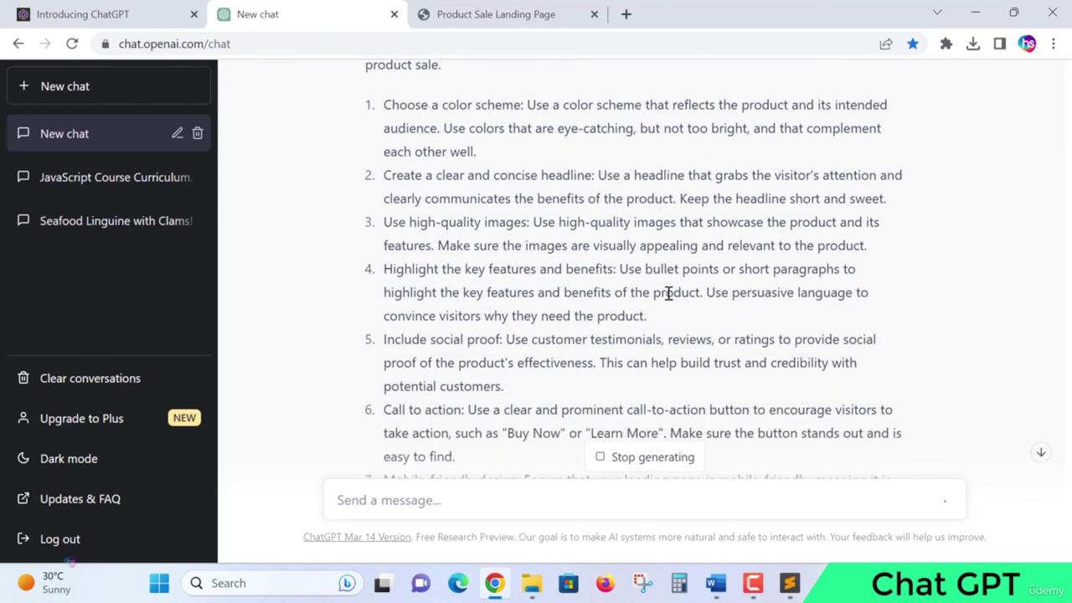
Copy the Bootstrap link and script code block and look back over the answer about adding a card item.
{"action": "scroll", "coordinate": [763, 312], "scroll_direction": "up", "scroll_amount": 5}
{"action": "scroll", "coordinate": [762, 312], "scroll_direction": "up", "scroll_amount": 4}
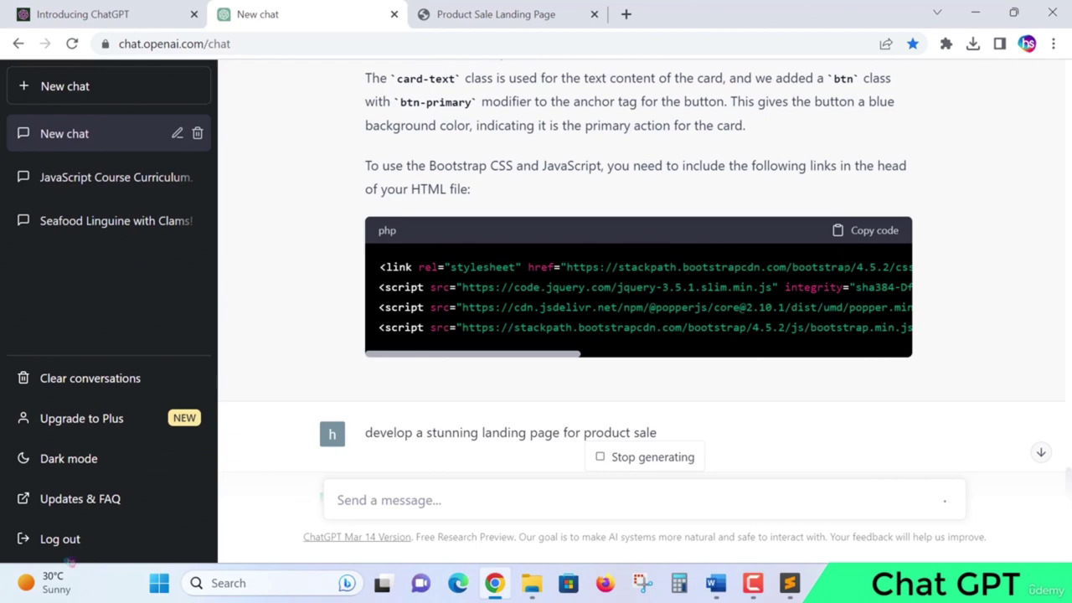
{"action": "left_click", "coordinate": [871, 231]}
{"action": "scroll", "coordinate": [779, 312], "scroll_direction": "up", "scroll_amount": 10}
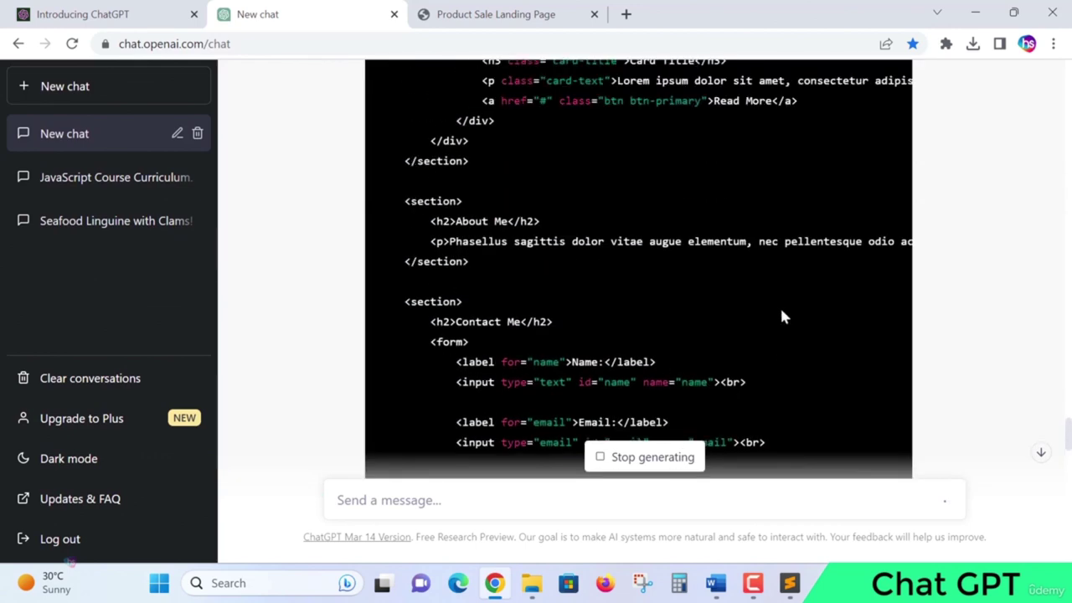
{"action": "scroll", "coordinate": [780, 312], "scroll_direction": "up", "scroll_amount": 2}
{"action": "scroll", "coordinate": [780, 306], "scroll_direction": "up", "scroll_amount": 1}
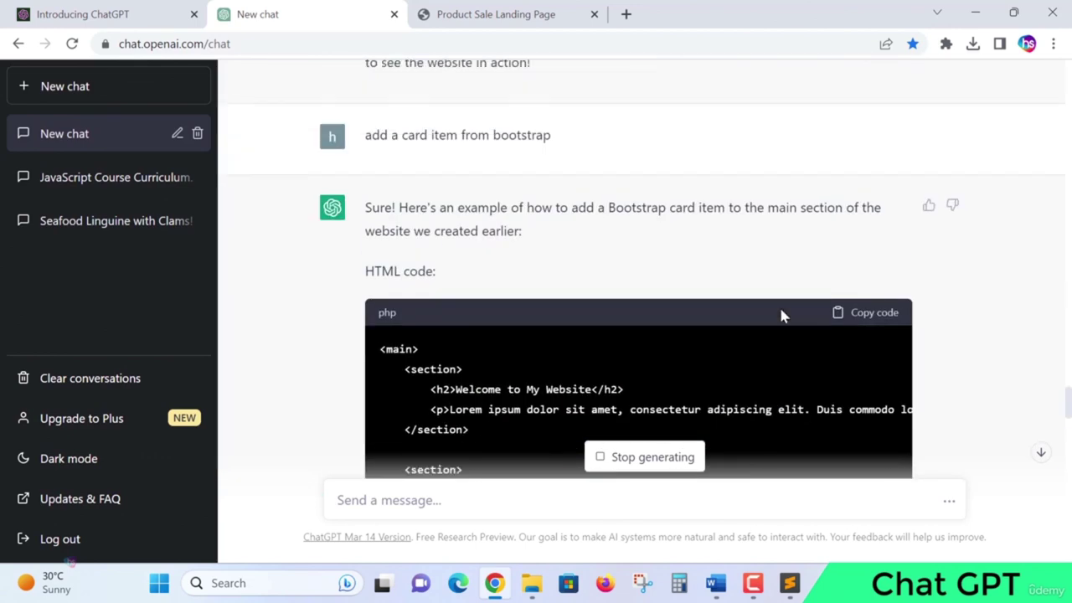
Switch back to the first version of the landing page response and review its HTML code to the end.
{"action": "scroll", "coordinate": [796, 307], "scroll_direction": "up", "scroll_amount": 2}
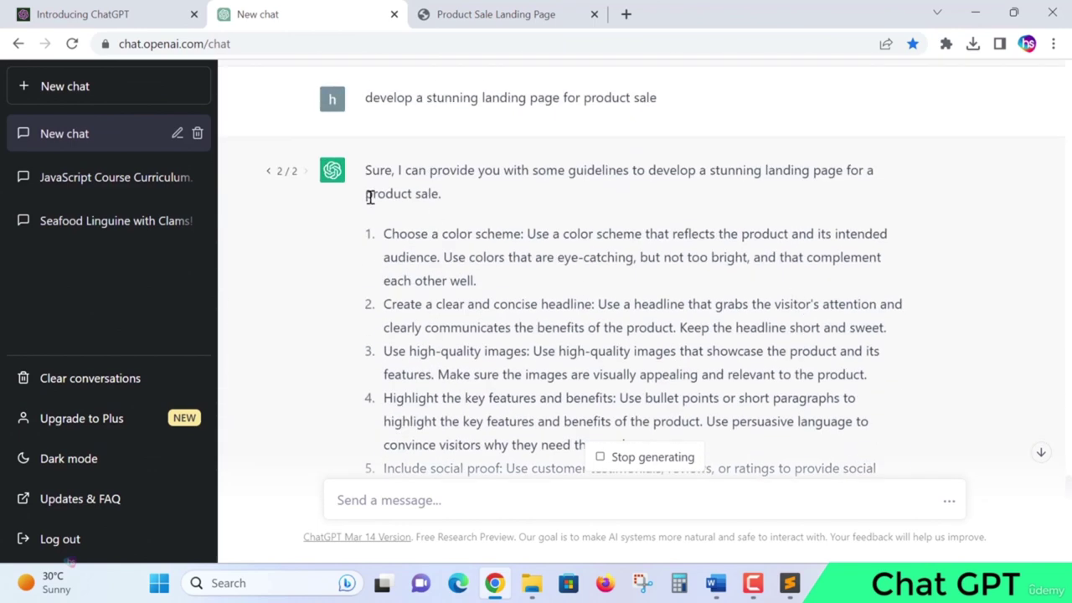
{"action": "left_click", "coordinate": [270, 172]}
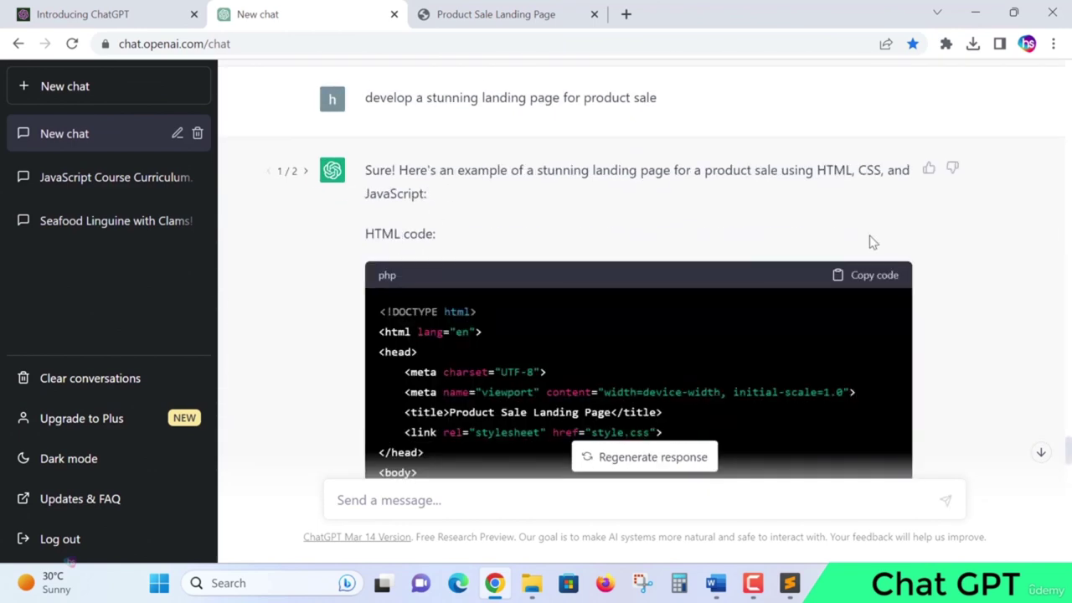
{"action": "scroll", "coordinate": [882, 241], "scroll_direction": "down", "scroll_amount": 15}
{"action": "scroll", "coordinate": [884, 251], "scroll_direction": "down", "scroll_amount": 3}
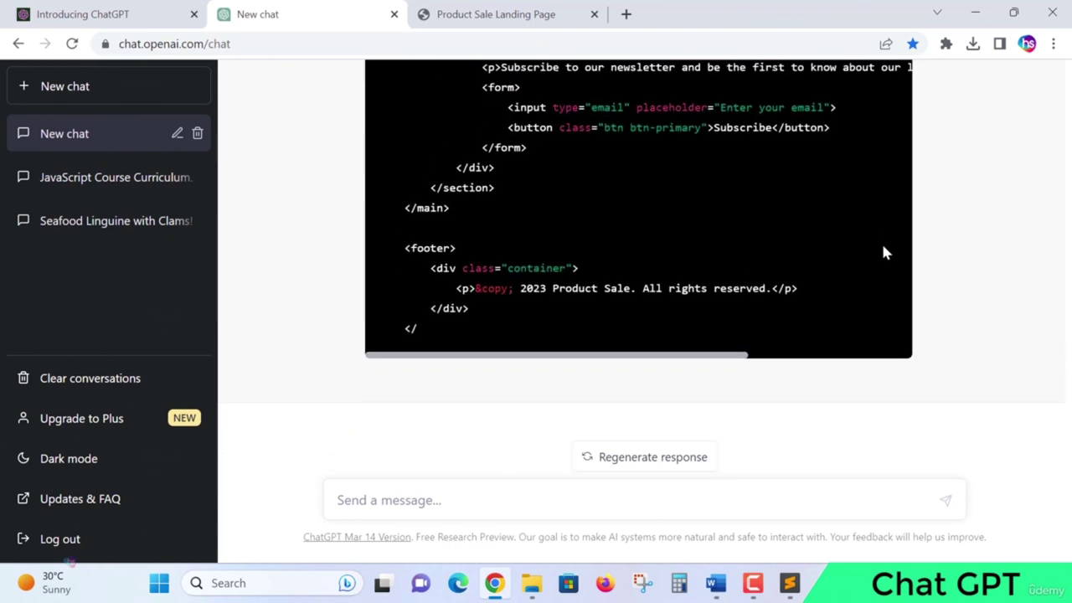
{"action": "scroll", "coordinate": [899, 328], "scroll_direction": "up", "scroll_amount": 20}
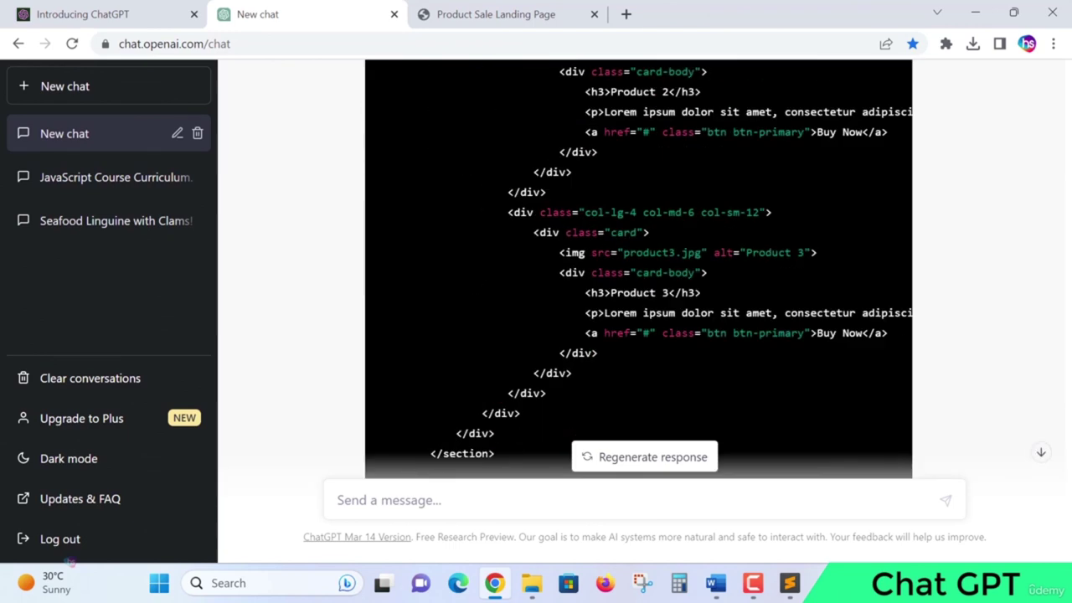
{"action": "scroll", "coordinate": [859, 317], "scroll_direction": "up", "scroll_amount": 1}
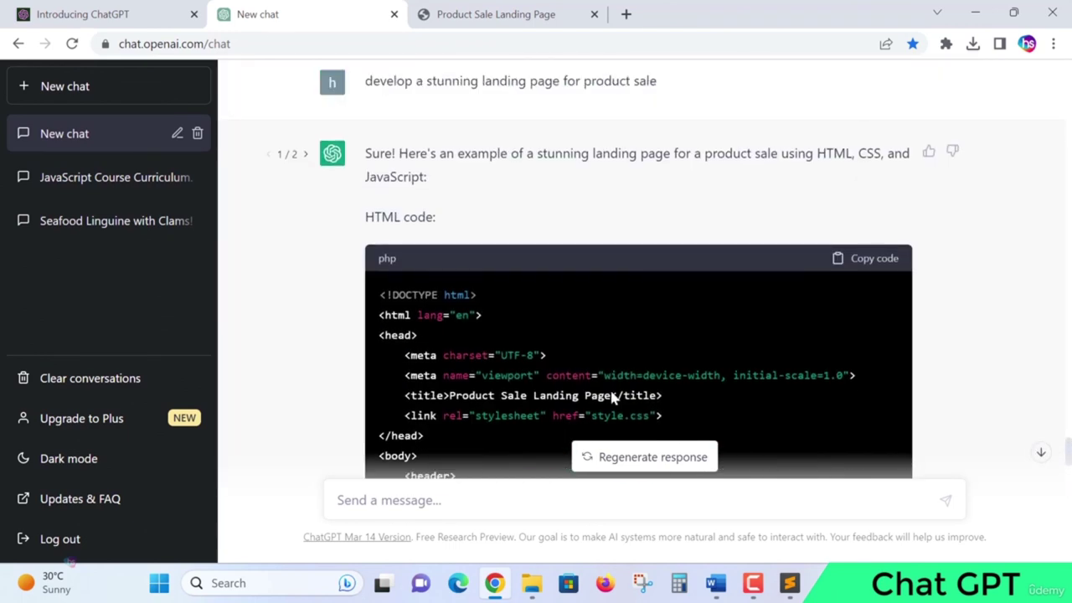
Glance at index.html in Sublime Text, return to ChatGPT and look through the conversation's earlier code blocks.
{"action": "left_click", "coordinate": [790, 583]}
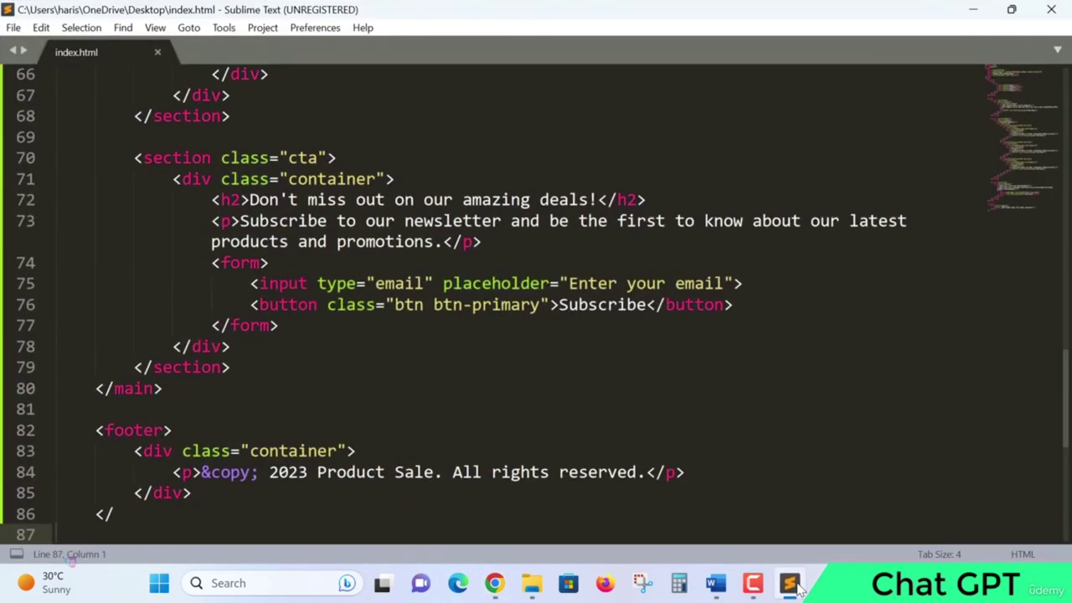
{"action": "left_click", "coordinate": [790, 583]}
{"action": "scroll", "coordinate": [810, 394], "scroll_direction": "up", "scroll_amount": 8}
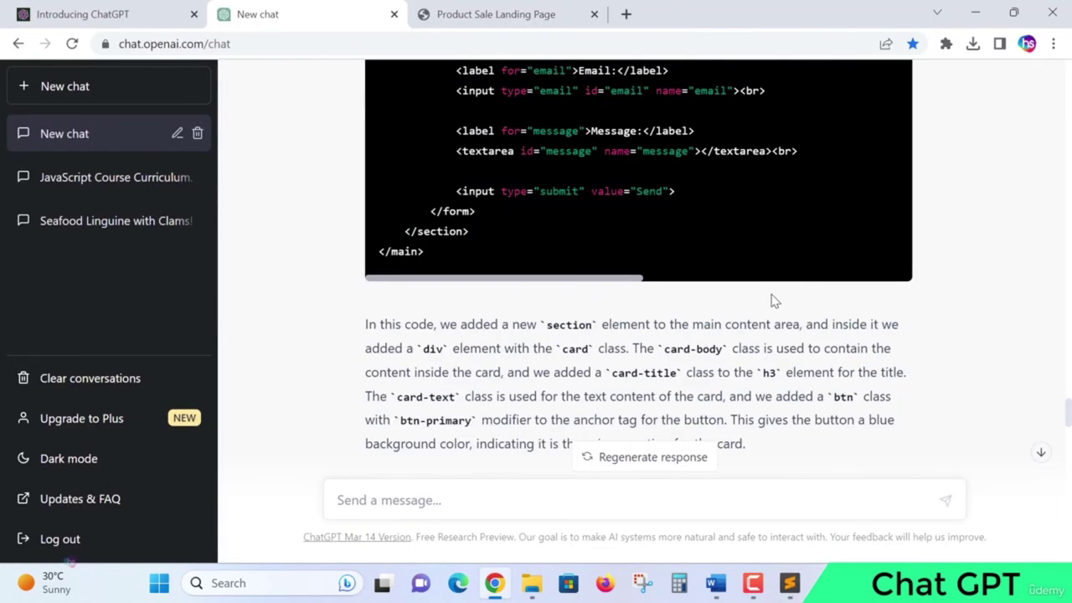
{"action": "scroll", "coordinate": [809, 343], "scroll_direction": "up", "scroll_amount": 6}
{"action": "scroll", "coordinate": [809, 347], "scroll_direction": "down", "scroll_amount": 8}
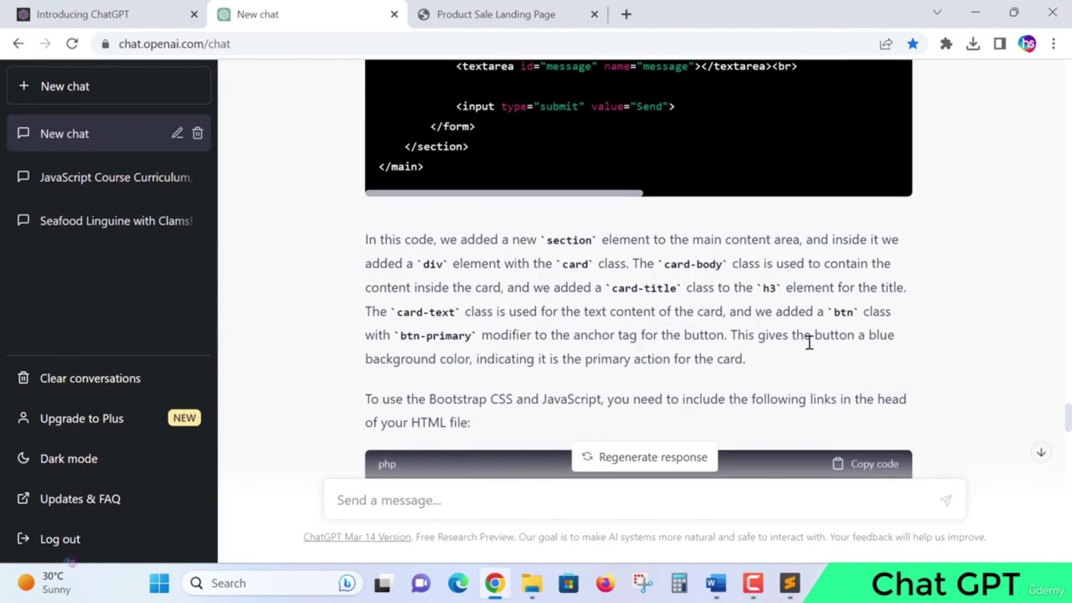
{"action": "scroll", "coordinate": [750, 396], "scroll_direction": "up", "scroll_amount": 15}
{"action": "scroll", "coordinate": [749, 396], "scroll_direction": "down", "scroll_amount": 6}
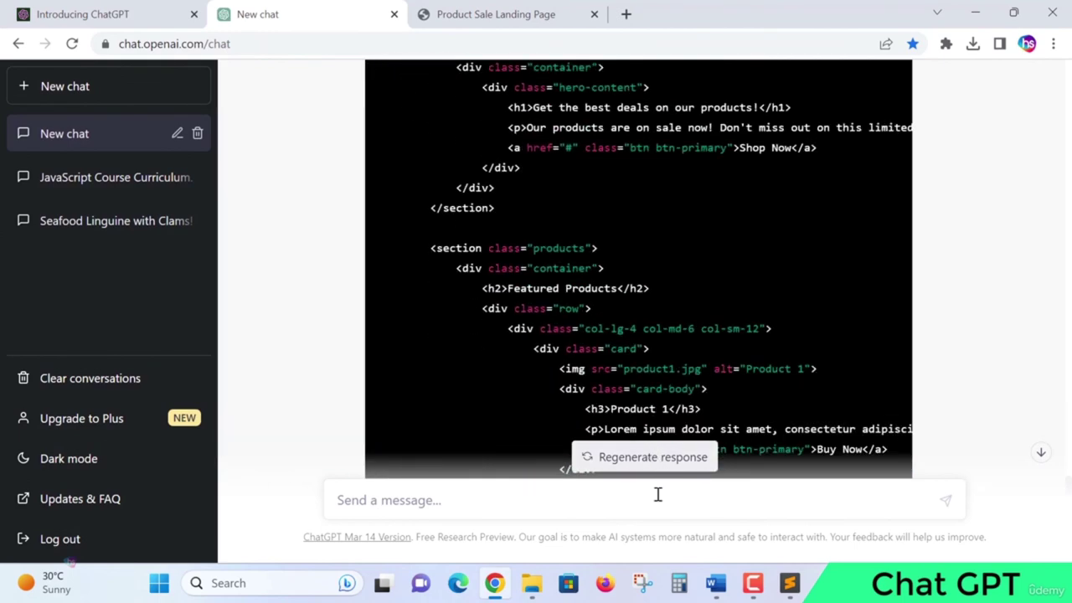
Switch to Sublime Text and check the stylesheet link in the head of index.html.
{"action": "left_click", "coordinate": [789, 584]}
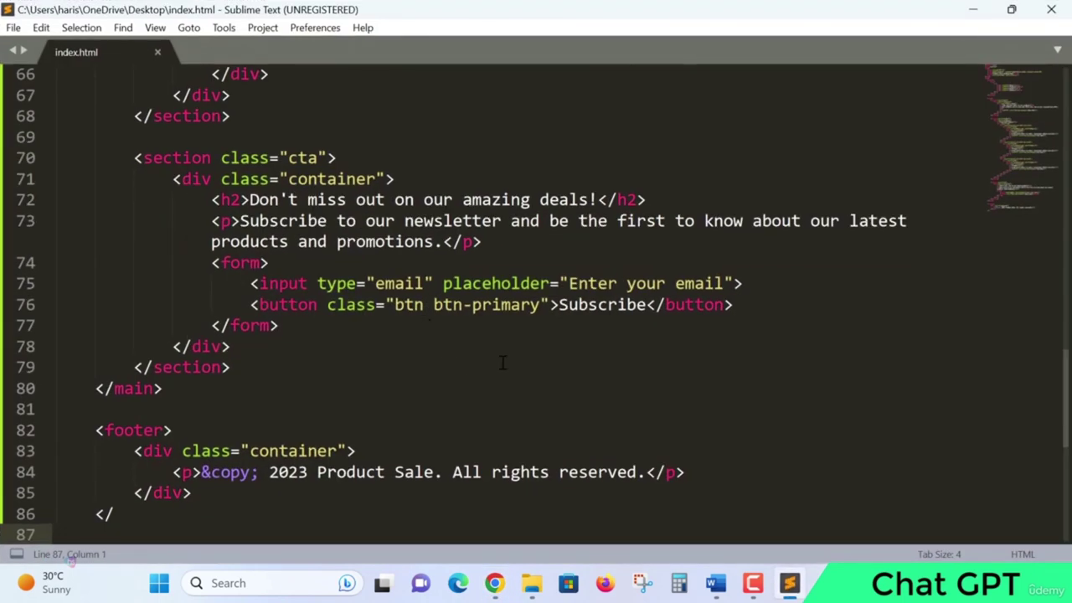
{"action": "scroll", "coordinate": [511, 335], "scroll_direction": "up", "scroll_amount": 6}
{"action": "scroll", "coordinate": [519, 330], "scroll_direction": "up", "scroll_amount": 16}
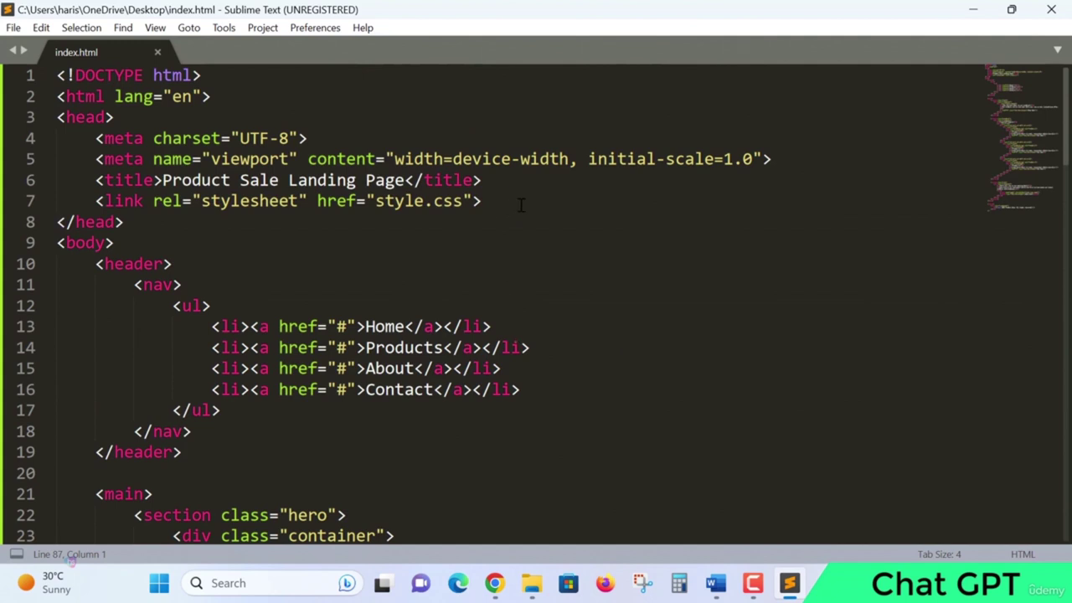
{"action": "left_click", "coordinate": [503, 199]}
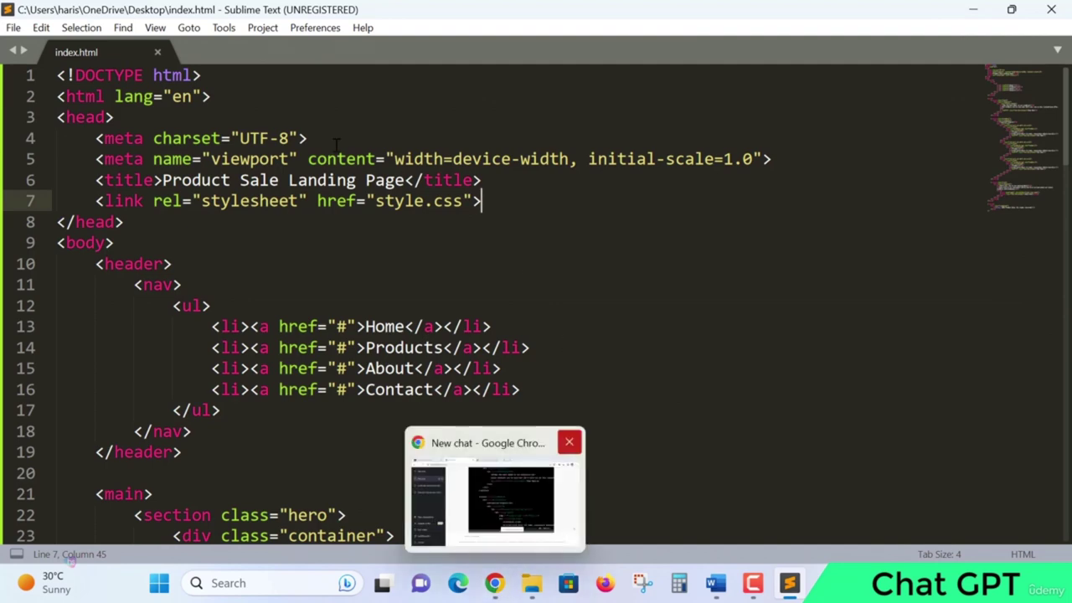
Create a new file and save it on the Desktop as style.css.
{"action": "left_click", "coordinate": [14, 28]}
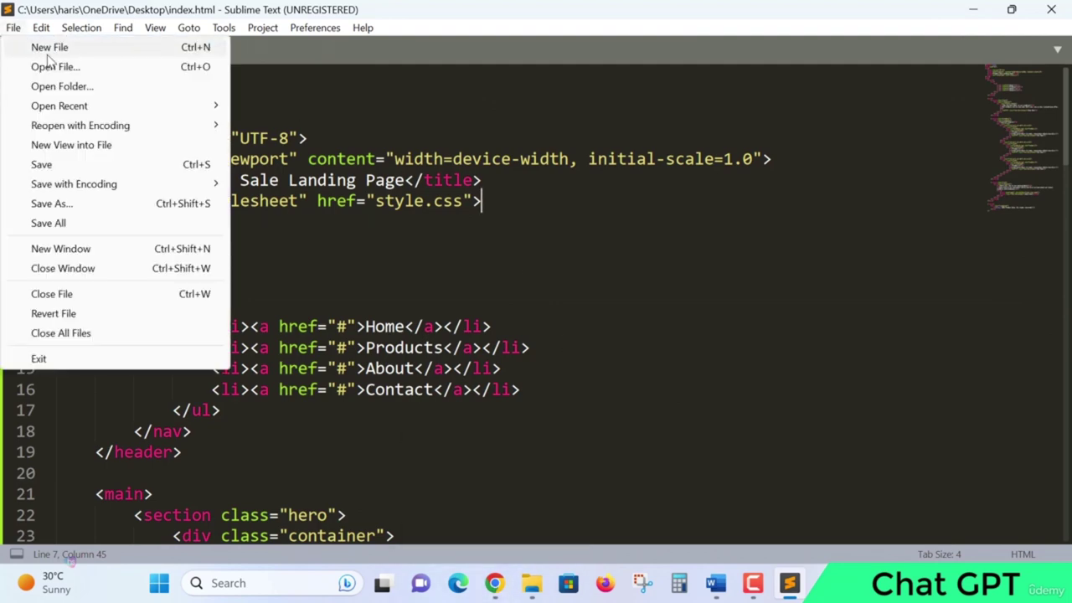
{"action": "left_click", "coordinate": [91, 48]}
{"action": "key", "text": "ctrl+s"}
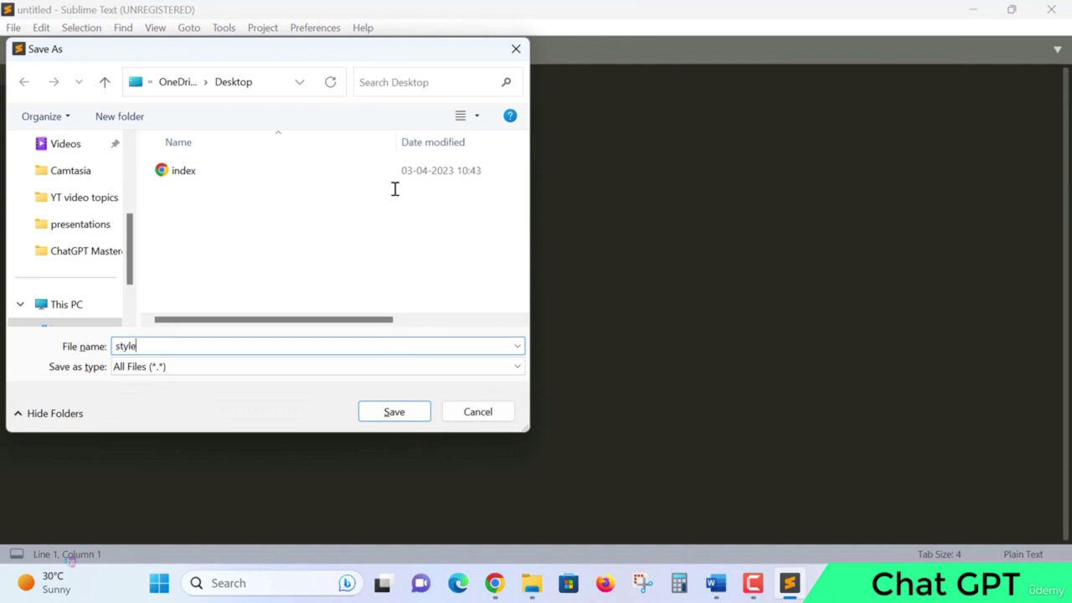
{"action": "left_click", "coordinate": [393, 421]}
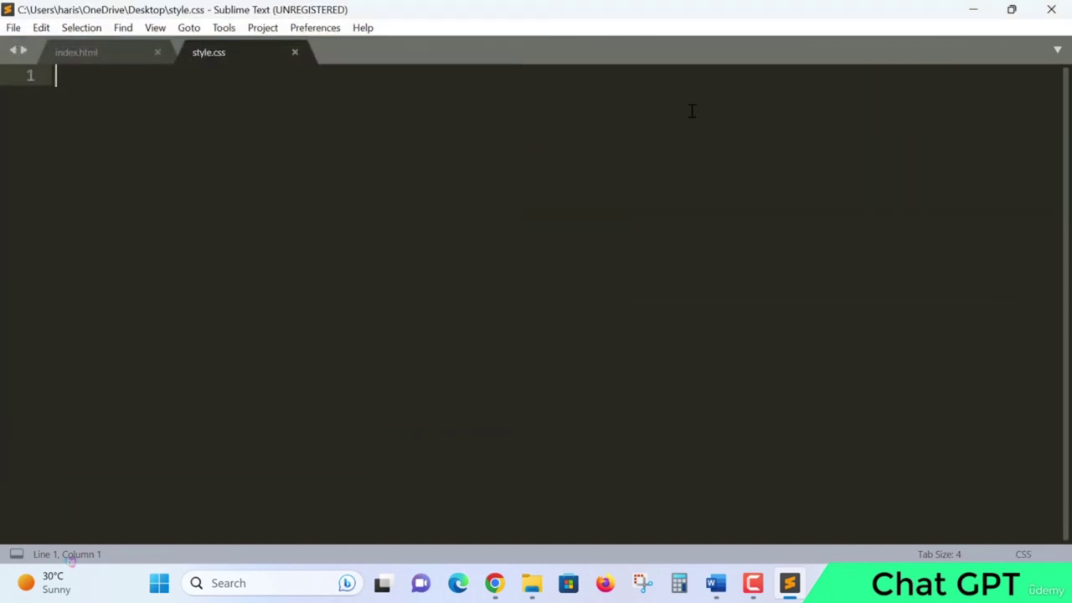
Return to ChatGPT, find the earlier answer's CSS code meant for style.css and copy the whole block.
{"action": "left_click", "coordinate": [972, 12]}
{"action": "scroll", "coordinate": [754, 302], "scroll_direction": "up", "scroll_amount": 10}
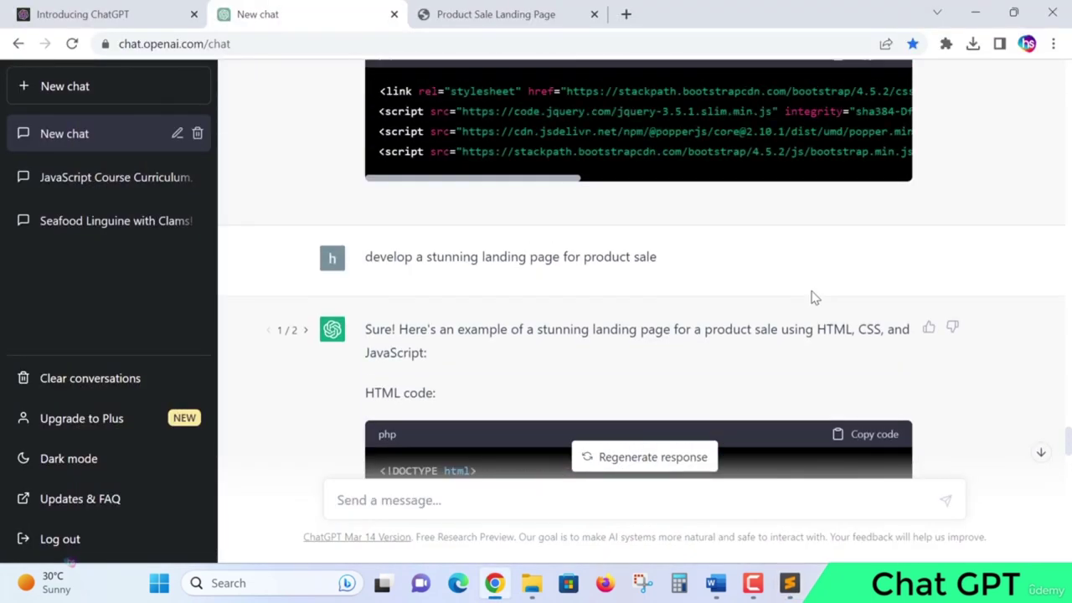
{"action": "scroll", "coordinate": [811, 293], "scroll_direction": "down", "scroll_amount": 15}
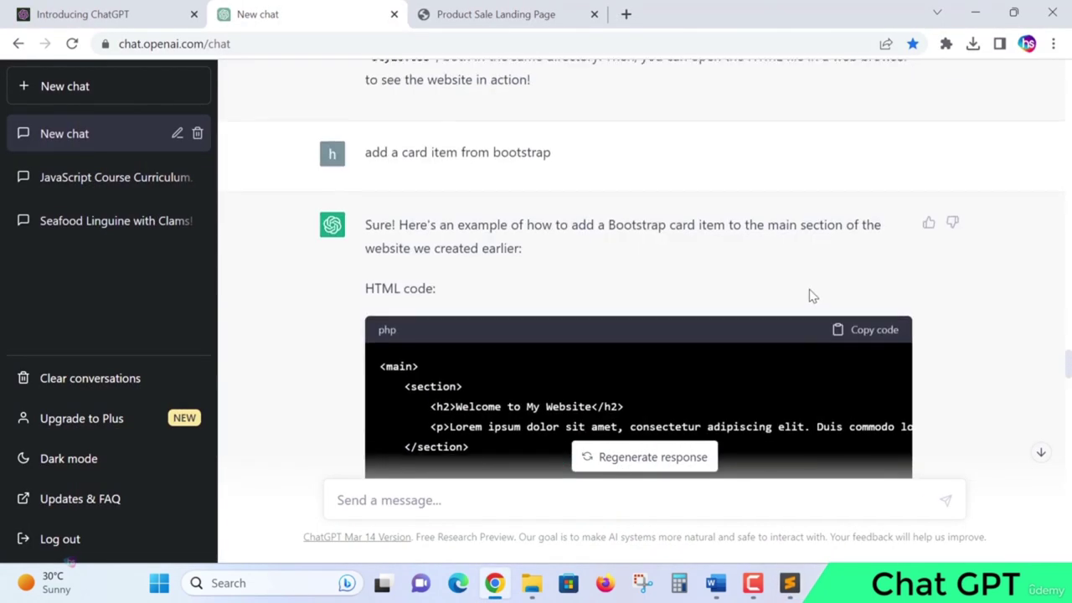
{"action": "scroll", "coordinate": [809, 293], "scroll_direction": "up", "scroll_amount": 15}
{"action": "scroll", "coordinate": [561, 240], "scroll_direction": "up", "scroll_amount": 5}
{"action": "left_click", "coordinate": [876, 225]}
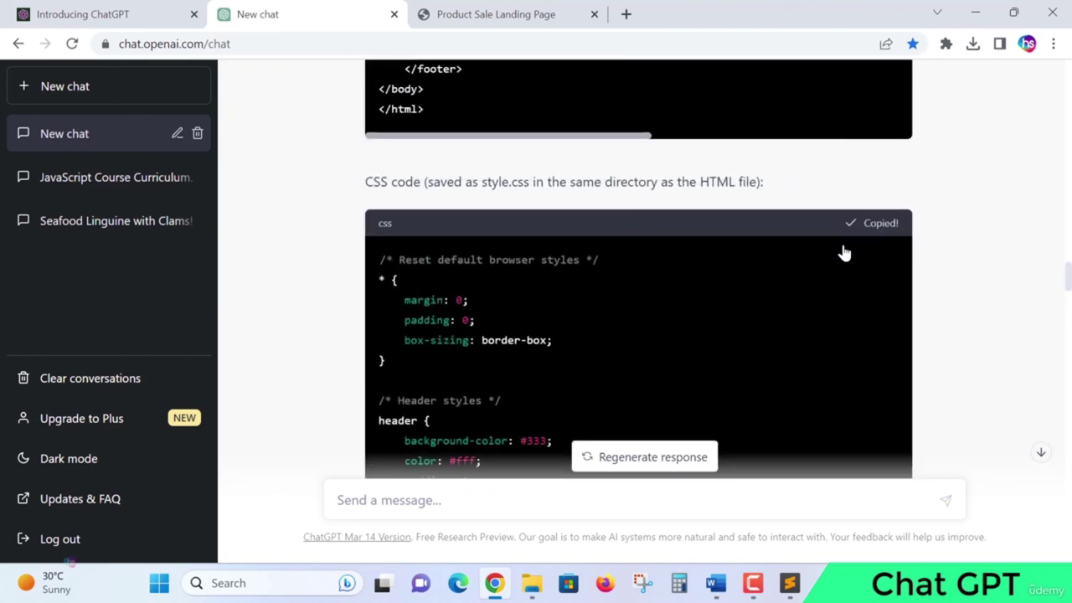
Switch to Sublime Text, paste the copied CSS code into style.css and save the file.
{"action": "left_click", "coordinate": [790, 585]}
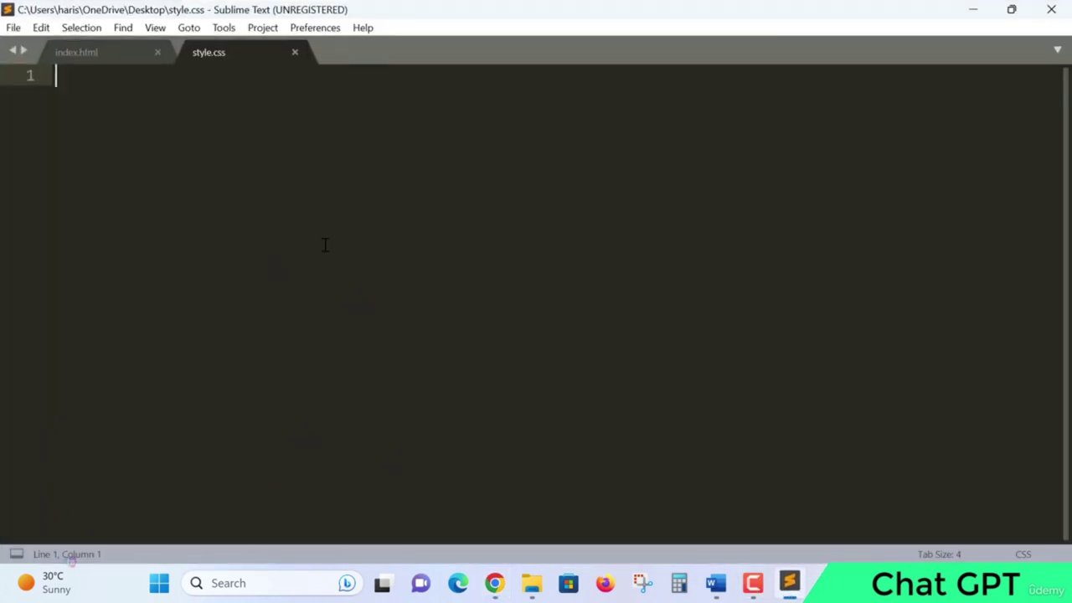
{"action": "key", "text": "ctrl+v"}
{"action": "key", "text": "ctrl+s"}
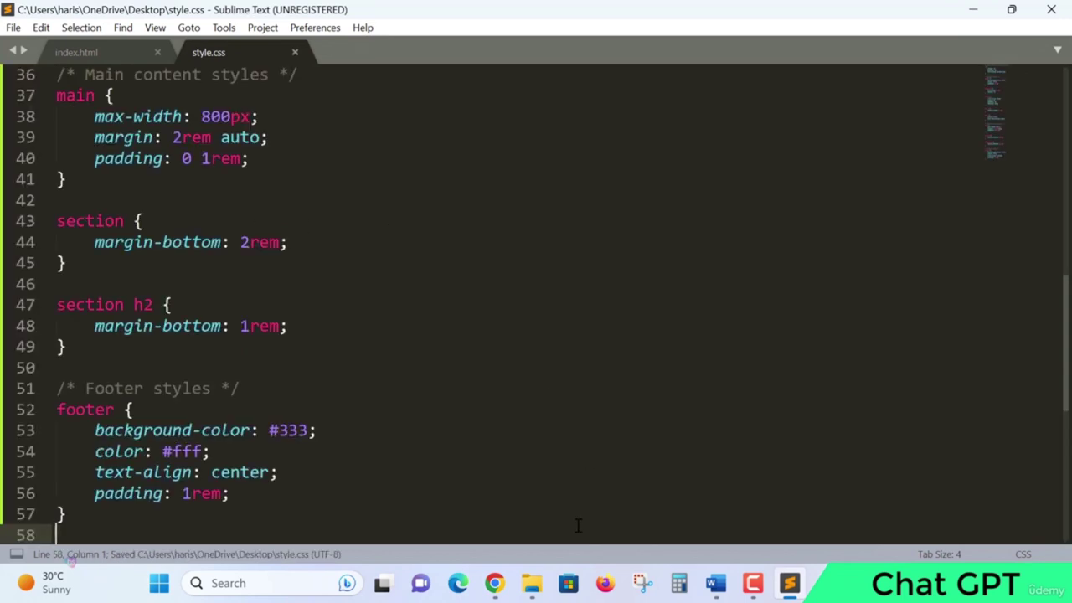
Switch to the Product Sale Landing Page in Chrome, reload it and review the page's layout and hero text.
{"action": "left_click", "coordinate": [492, 584]}
{"action": "left_click", "coordinate": [491, 14]}
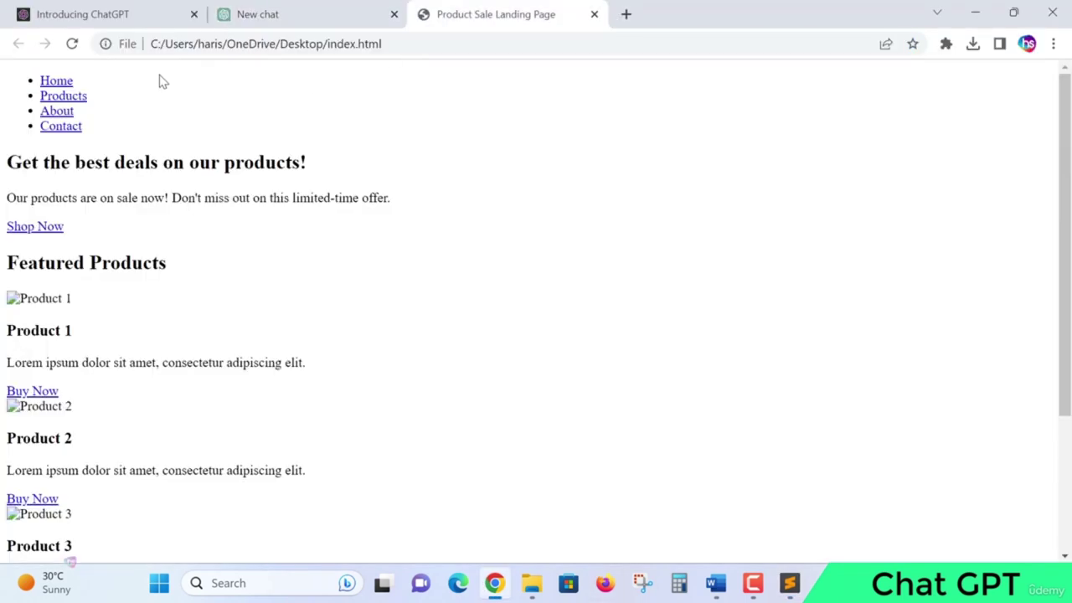
{"action": "left_click", "coordinate": [73, 44]}
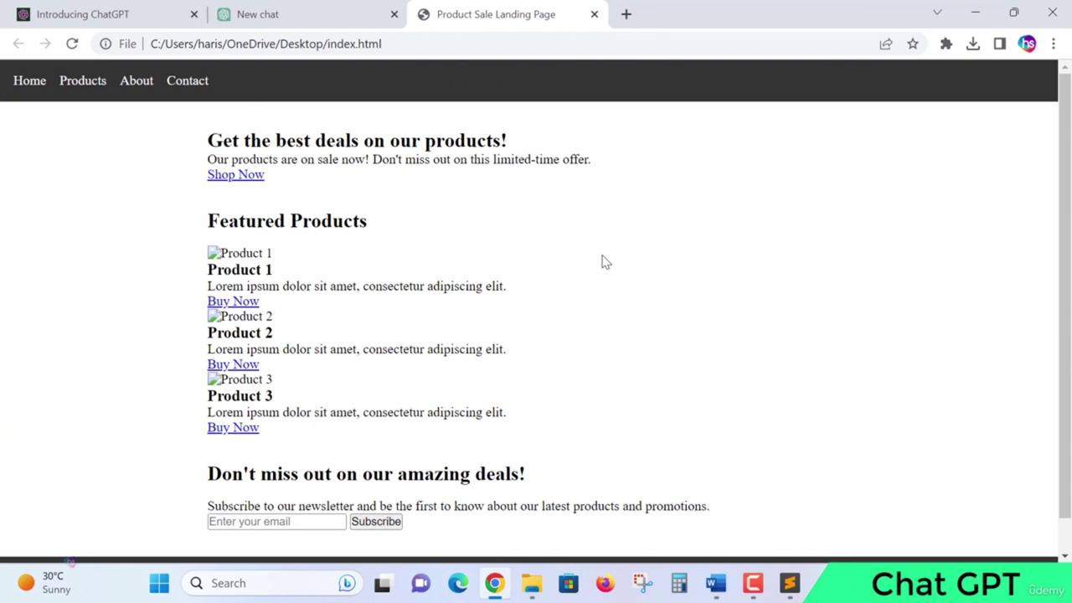
{"action": "scroll", "coordinate": [726, 350], "scroll_direction": "down", "scroll_amount": 1}
{"action": "scroll", "coordinate": [726, 352], "scroll_direction": "up", "scroll_amount": 1}
{"action": "scroll", "coordinate": [728, 360], "scroll_direction": "down", "scroll_amount": 1}
{"action": "scroll", "coordinate": [10, 94], "scroll_direction": "up", "scroll_amount": 1}
{"action": "left_click_drag", "start_coordinate": [176, 146], "coordinate": [617, 129]}
{"action": "left_click", "coordinate": [702, 164]}
Switch to Sublime Text and review the rules in style.css and the markup in index.html.
{"action": "left_click", "coordinate": [792, 587]}
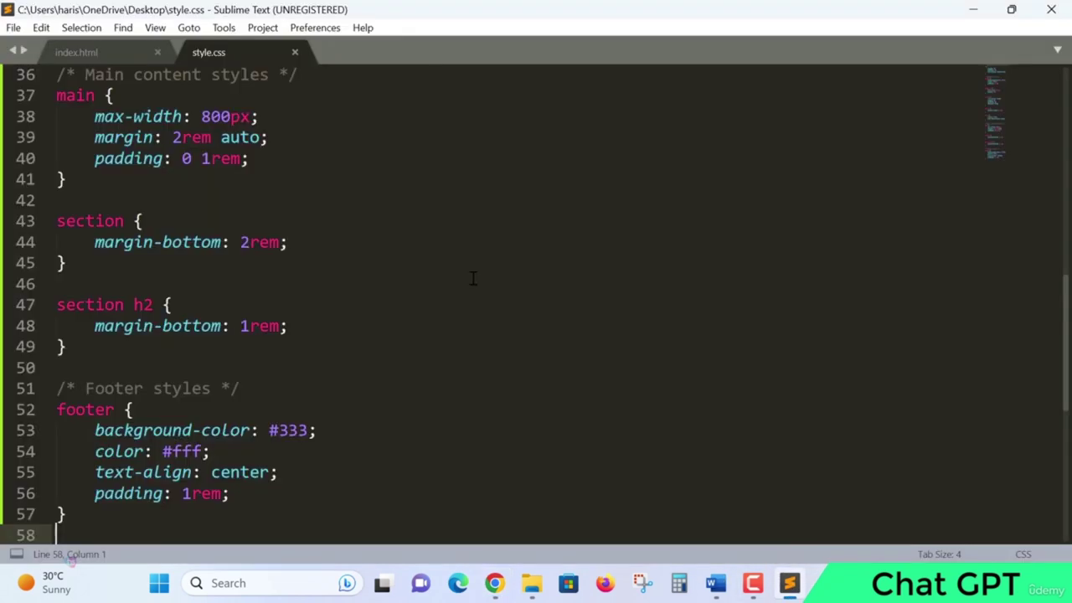
{"action": "scroll", "coordinate": [486, 287], "scroll_direction": "down", "scroll_amount": 6}
{"action": "scroll", "coordinate": [478, 285], "scroll_direction": "up", "scroll_amount": 10}
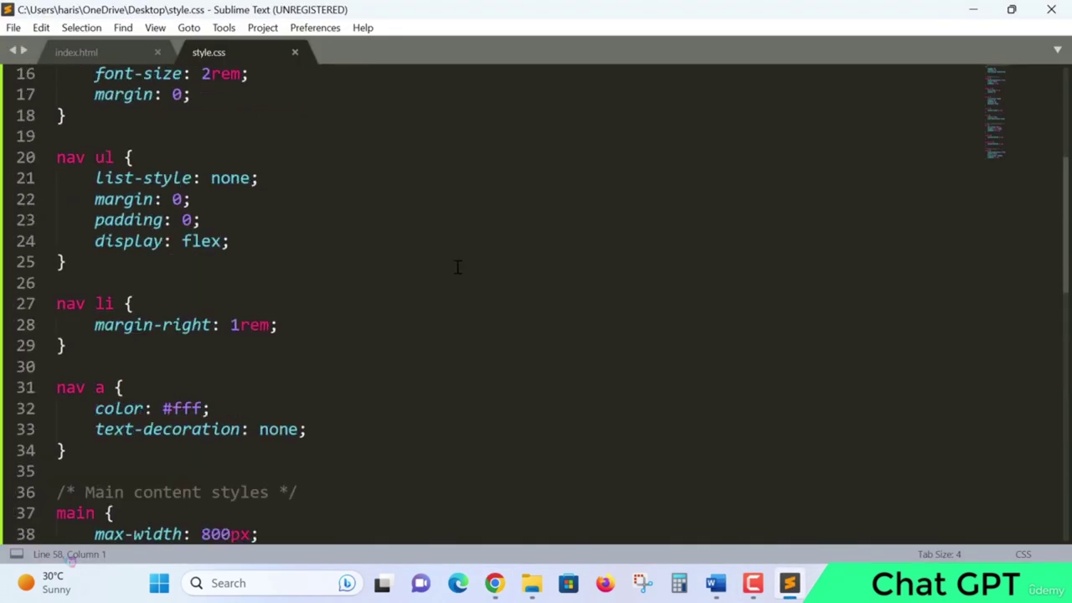
{"action": "left_click", "coordinate": [81, 50]}
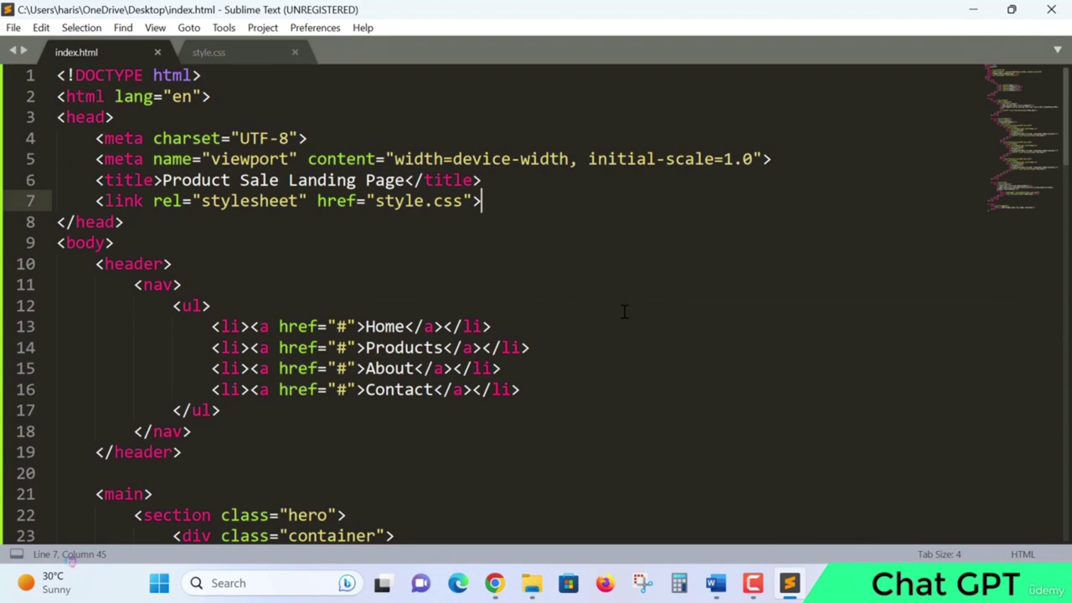
{"action": "scroll", "coordinate": [624, 312], "scroll_direction": "down", "scroll_amount": 5}
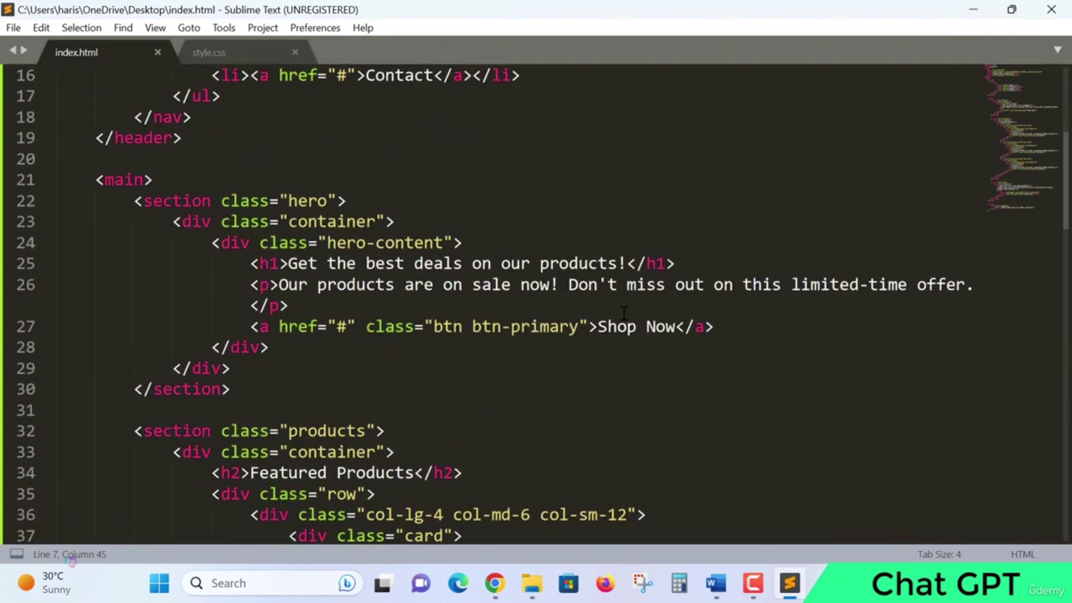
Review the Featured Products markup in index.html, including the product1.jpg image source and the product cards.
{"action": "scroll", "coordinate": [624, 311], "scroll_direction": "down", "scroll_amount": 4}
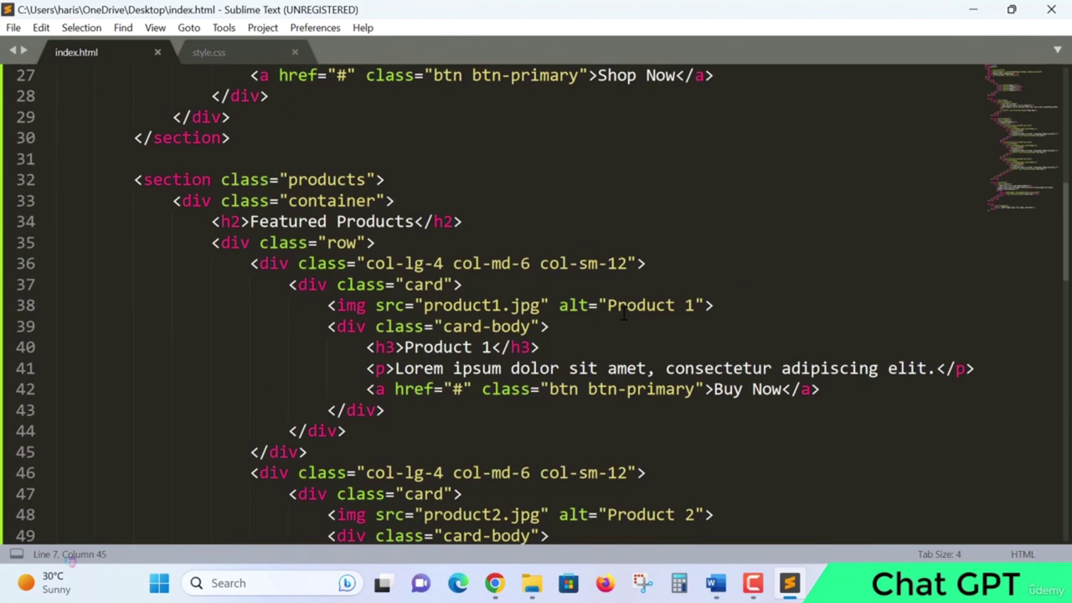
{"action": "left_click_drag", "start_coordinate": [423, 305], "coordinate": [541, 306]}
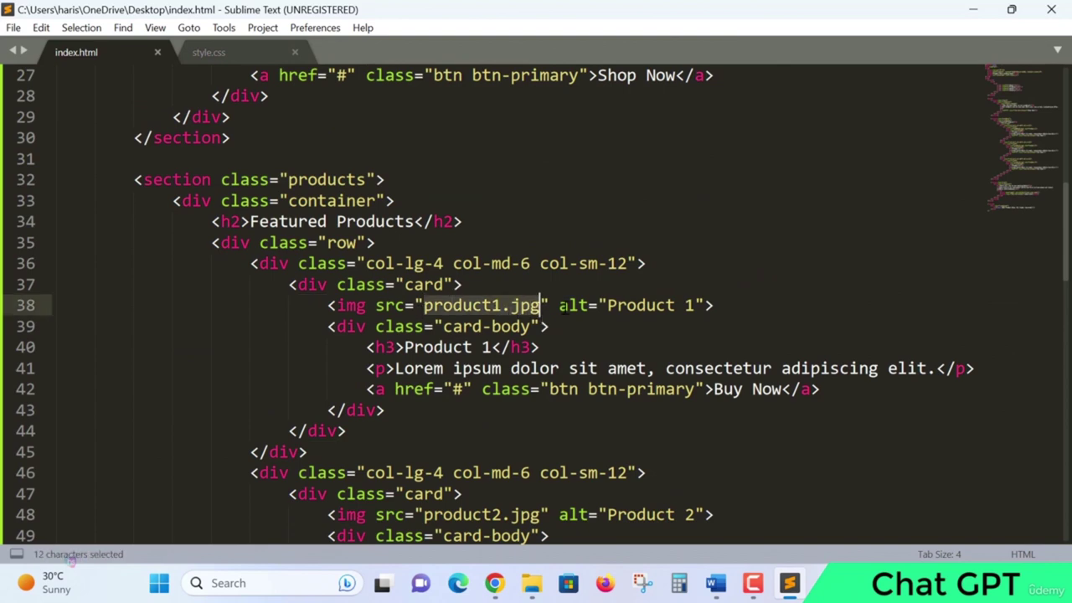
{"action": "scroll", "coordinate": [658, 325], "scroll_direction": "down", "scroll_amount": 4}
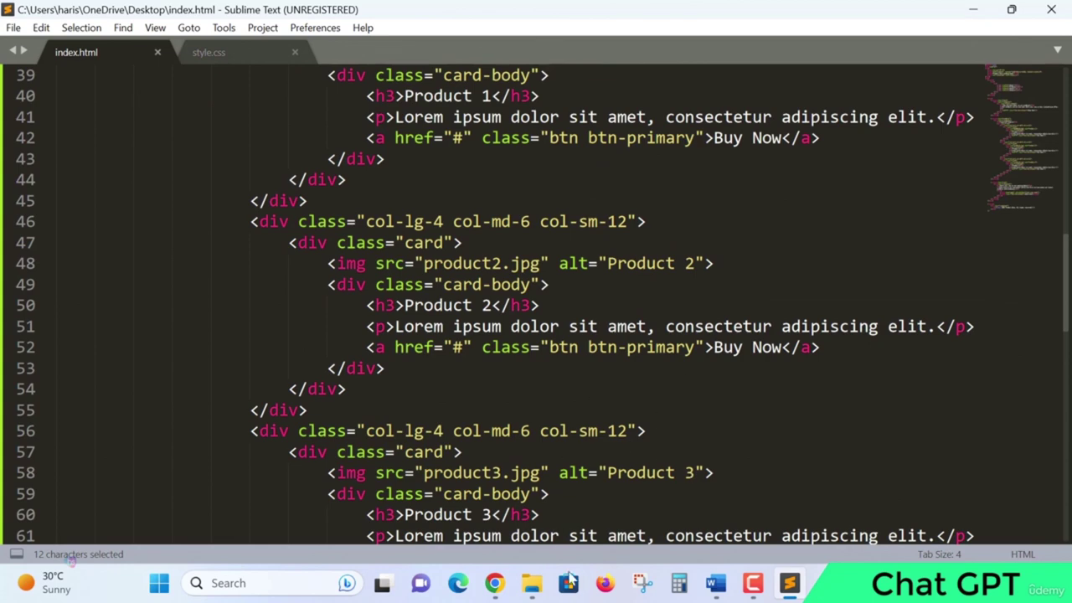
Switch to the ChatGPT conversation in Chrome, find the Bootstrap CSS and JavaScript links for the HTML head and copy that code block.
{"action": "left_click", "coordinate": [495, 583]}
{"action": "scroll", "coordinate": [337, 158], "scroll_direction": "down", "scroll_amount": 1}
{"action": "left_click", "coordinate": [307, 17]}
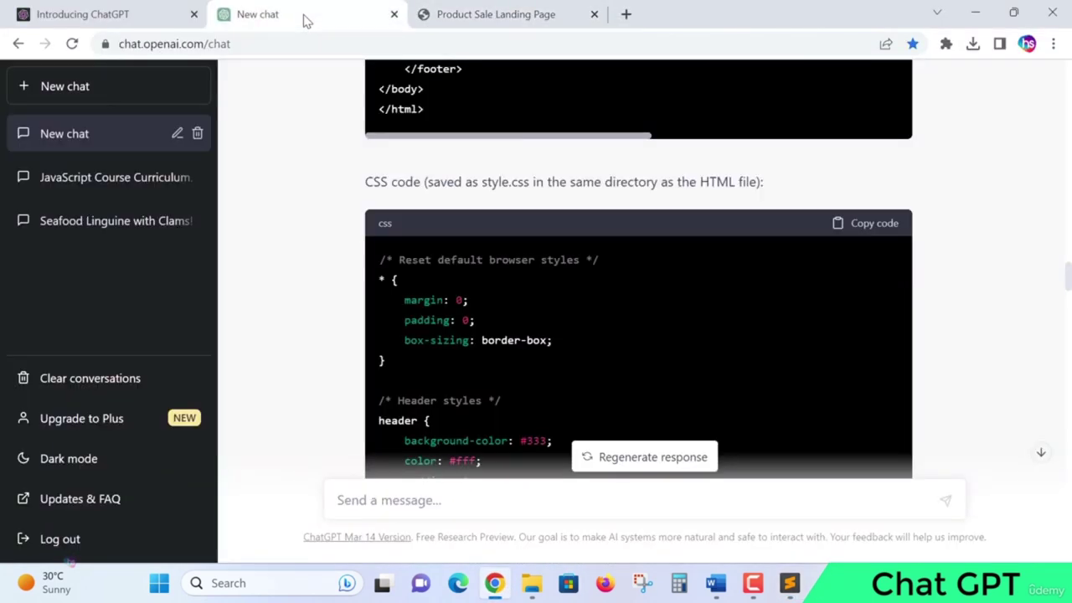
{"action": "scroll", "coordinate": [879, 403], "scroll_direction": "down", "scroll_amount": 7}
{"action": "scroll", "coordinate": [911, 385], "scroll_direction": "up", "scroll_amount": 15}
{"action": "scroll", "coordinate": [911, 385], "scroll_direction": "down", "scroll_amount": 10}
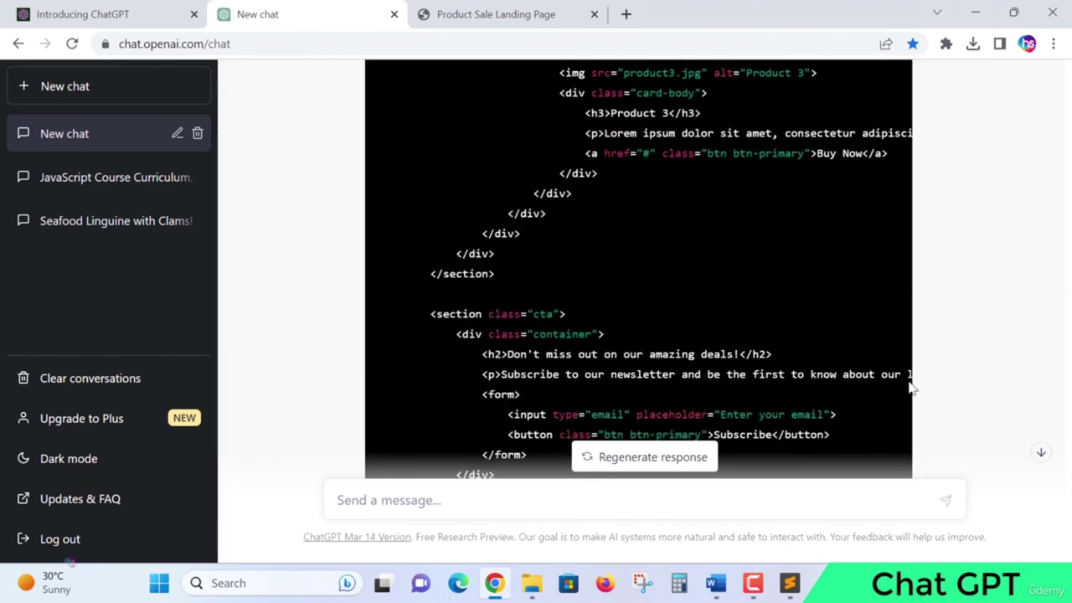
{"action": "scroll", "coordinate": [912, 387], "scroll_direction": "down", "scroll_amount": 3}
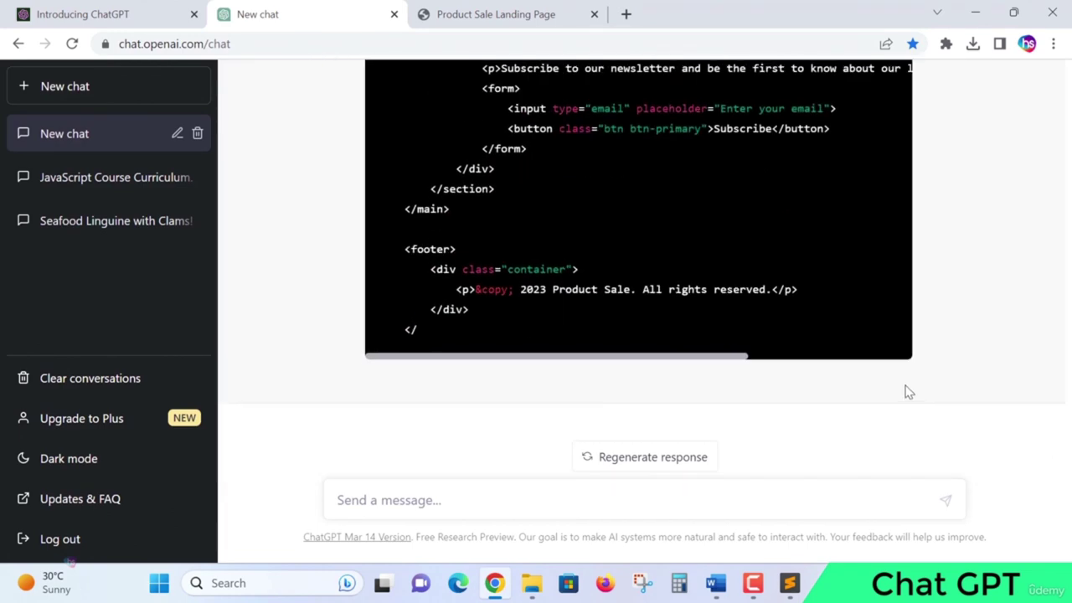
{"action": "scroll", "coordinate": [909, 392], "scroll_direction": "up", "scroll_amount": 12}
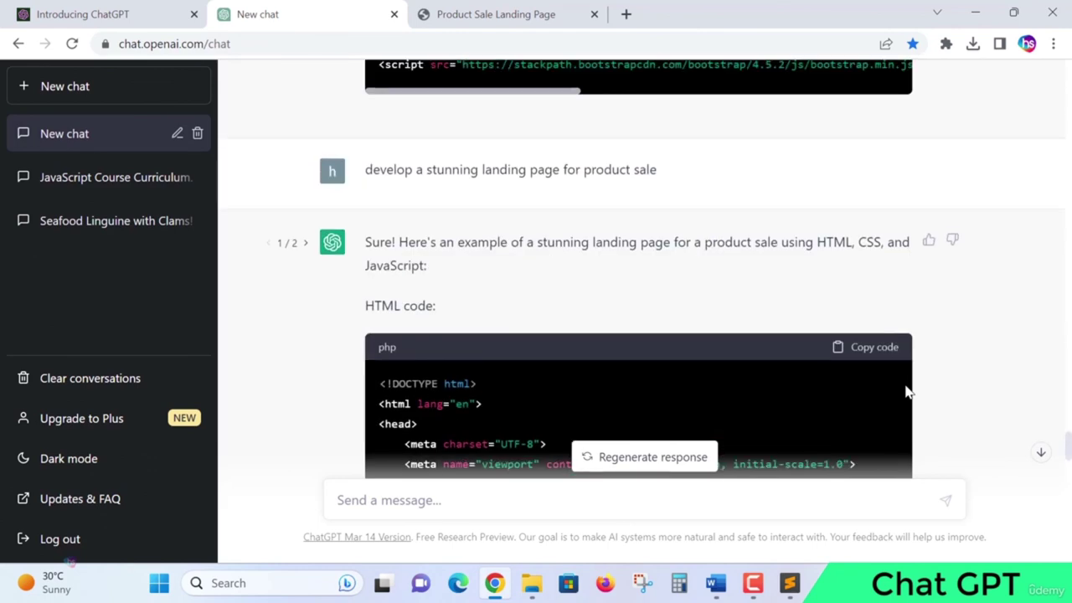
{"action": "scroll", "coordinate": [909, 392], "scroll_direction": "up", "scroll_amount": 3}
{"action": "left_click", "coordinate": [875, 213]}
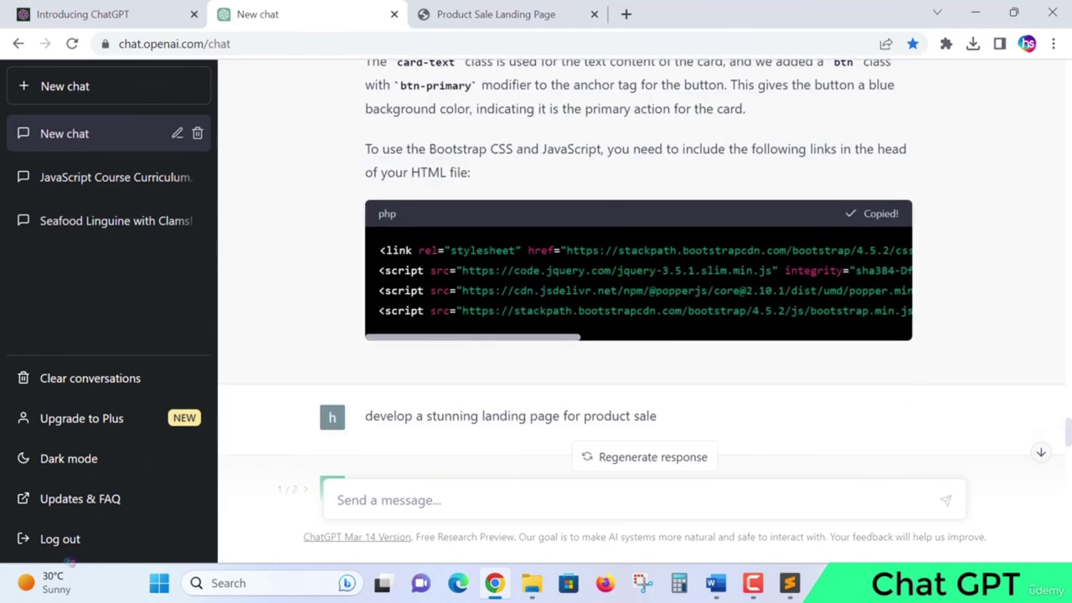
Switch to Sublime Text, paste the copied Bootstrap links below the style.css link in index.html and save the file.
{"action": "scroll", "coordinate": [685, 389], "scroll_direction": "down", "scroll_amount": 3}
{"action": "left_click", "coordinate": [790, 583]}
{"action": "scroll", "coordinate": [410, 251], "scroll_direction": "up", "scroll_amount": 12}
{"action": "left_click", "coordinate": [494, 201]}
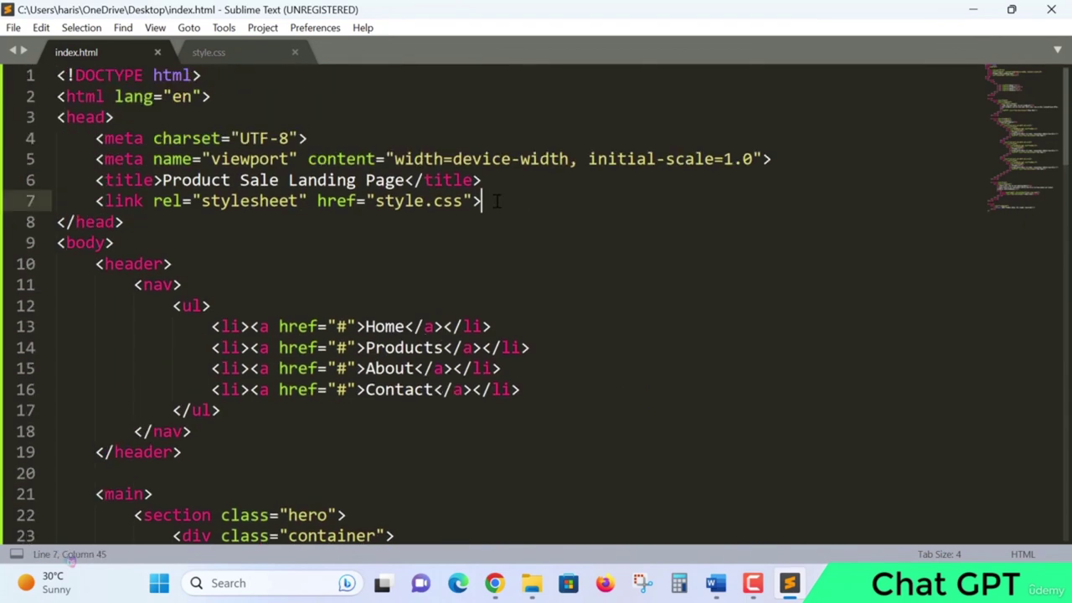
{"action": "key", "text": "Return"}
{"action": "key", "text": "ctrl+v"}
{"action": "key", "text": "ctrl+s"}
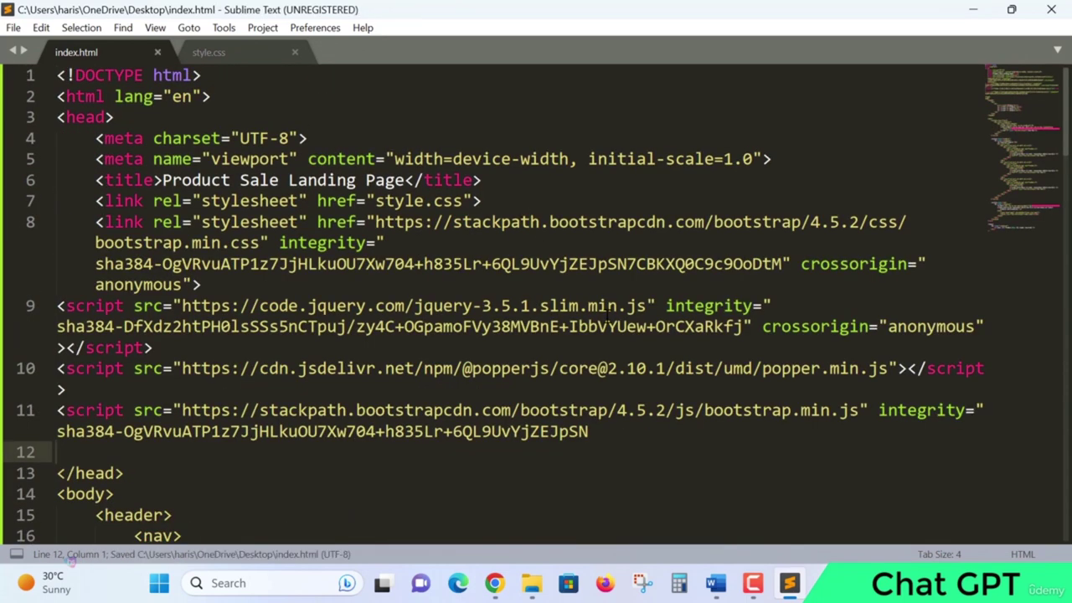
{"action": "left_click", "coordinate": [629, 345]}
Switch to the Product Sale Landing Page in Chrome and reload it to check the effect of the Bootstrap links.
{"action": "left_click", "coordinate": [495, 583]}
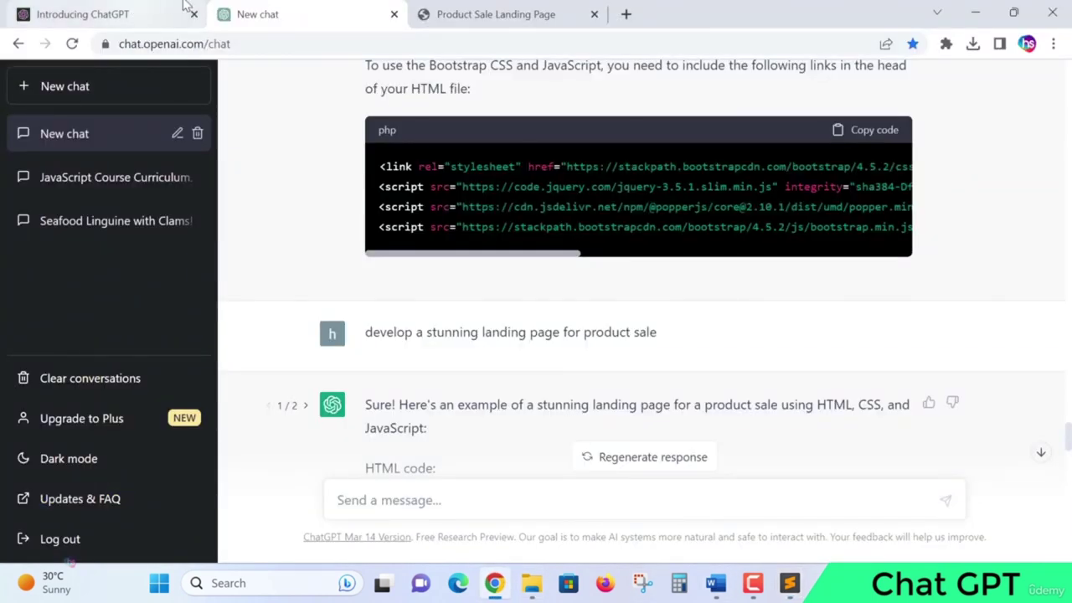
{"action": "left_click", "coordinate": [490, 15]}
{"action": "left_click", "coordinate": [72, 43]}
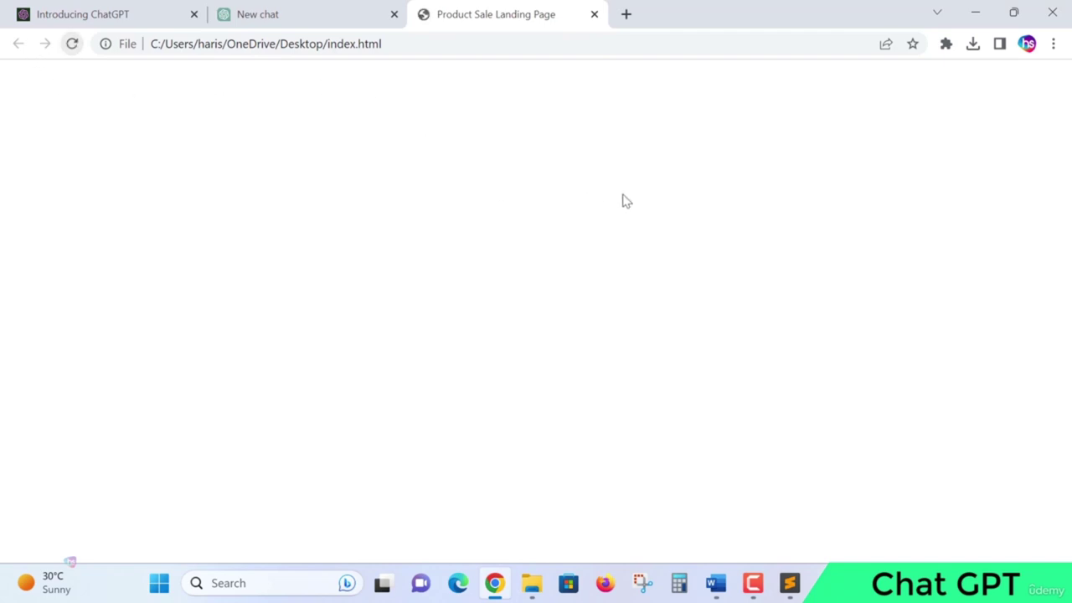
Return to Sublime Text, undo the pasted Bootstrap links in index.html and save the file.
{"action": "left_click", "coordinate": [790, 583]}
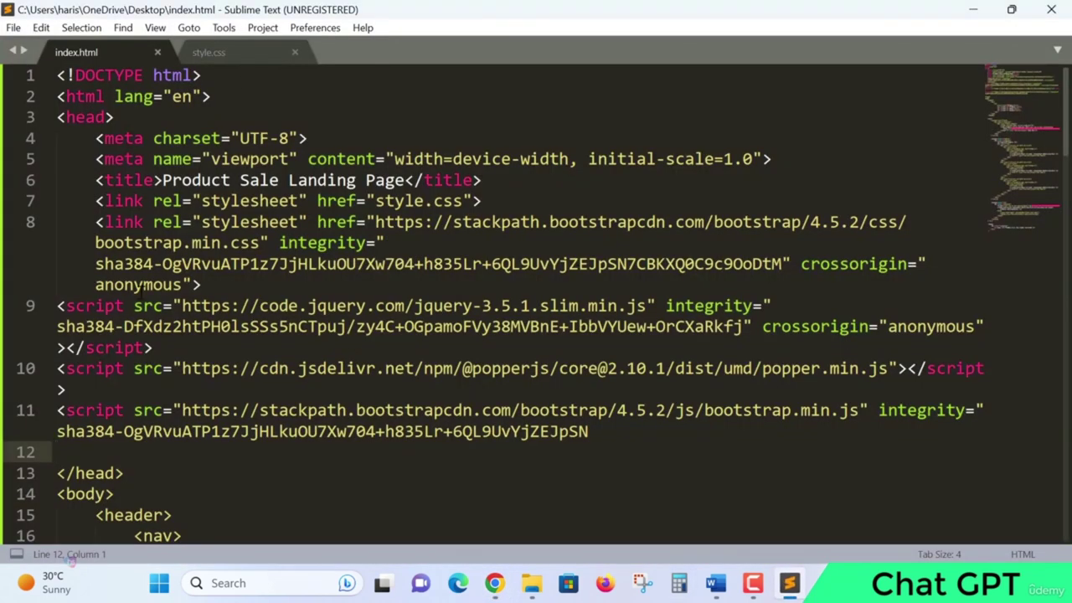
{"action": "key", "text": "ctrl+z"}
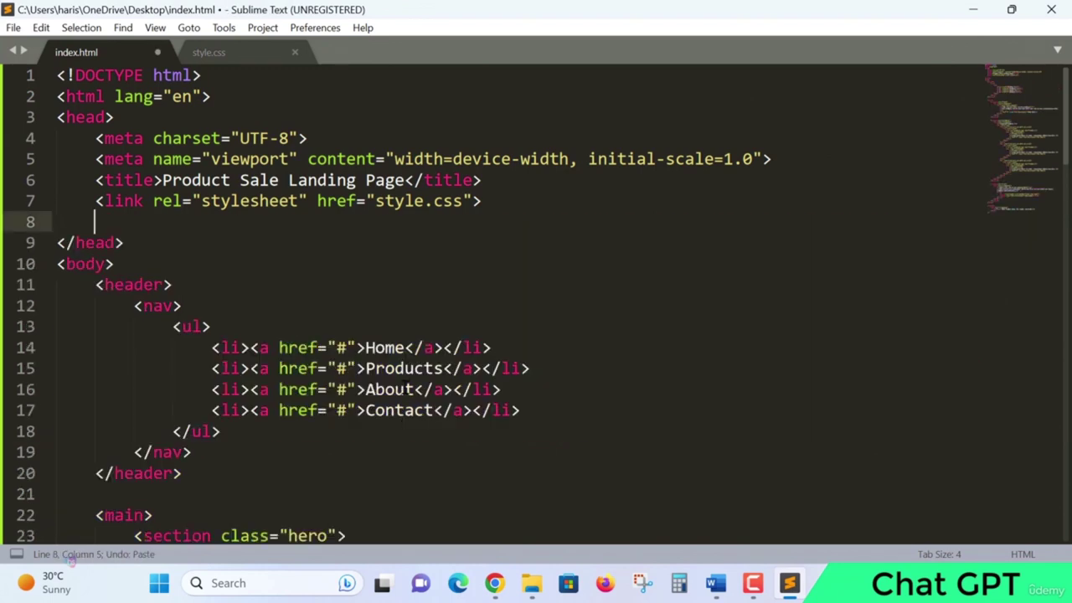
{"action": "key", "text": "ctrl+s"}
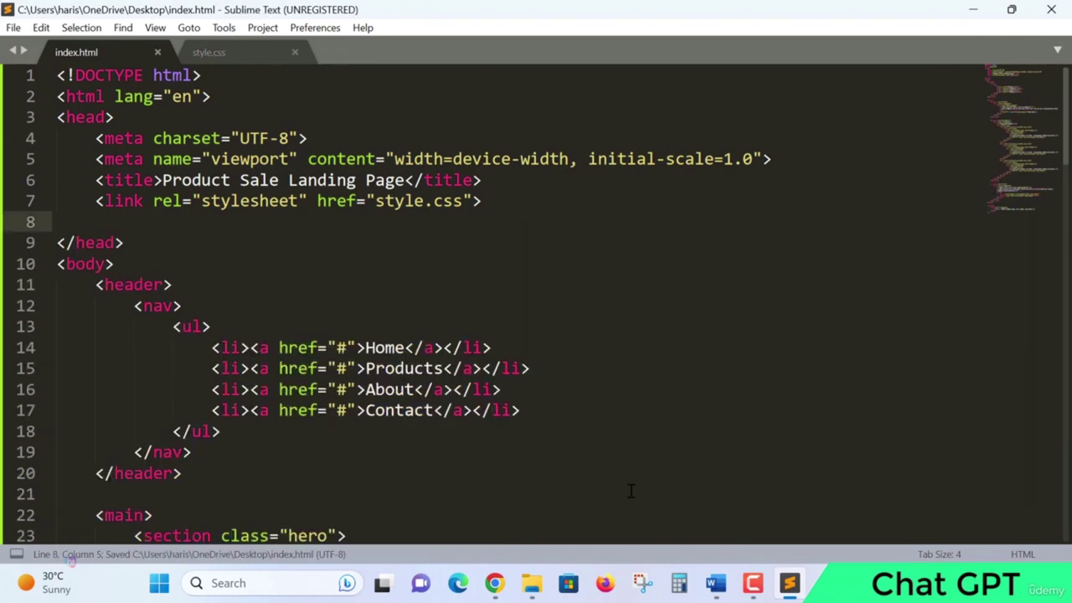
Return to the ChatGPT conversation in Chrome and look through the latest landing page answer's HTML code to its end.
{"action": "left_click", "coordinate": [496, 583]}
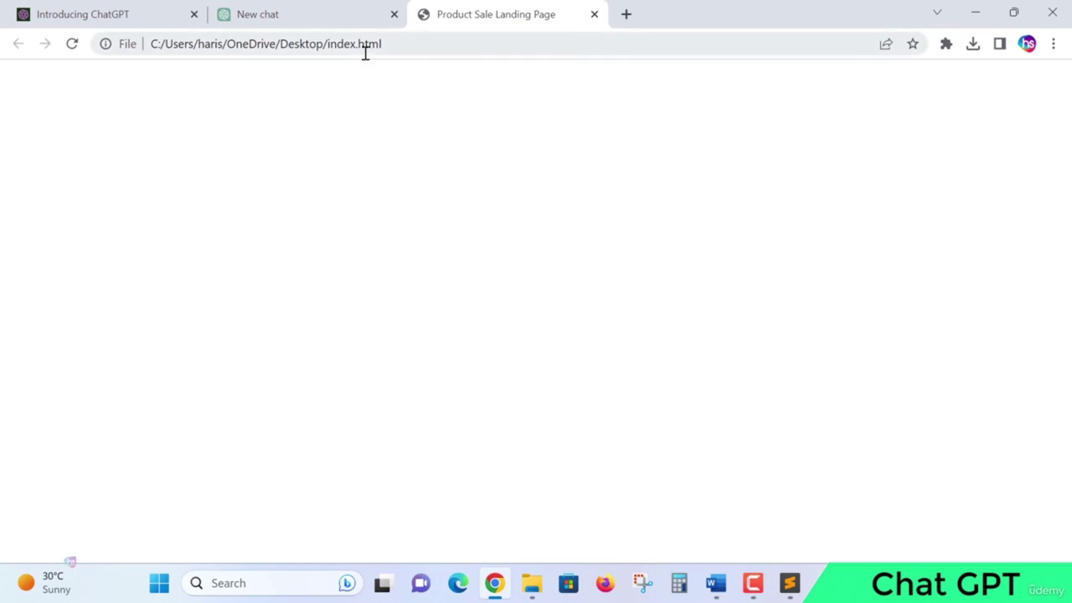
{"action": "left_click", "coordinate": [333, 18]}
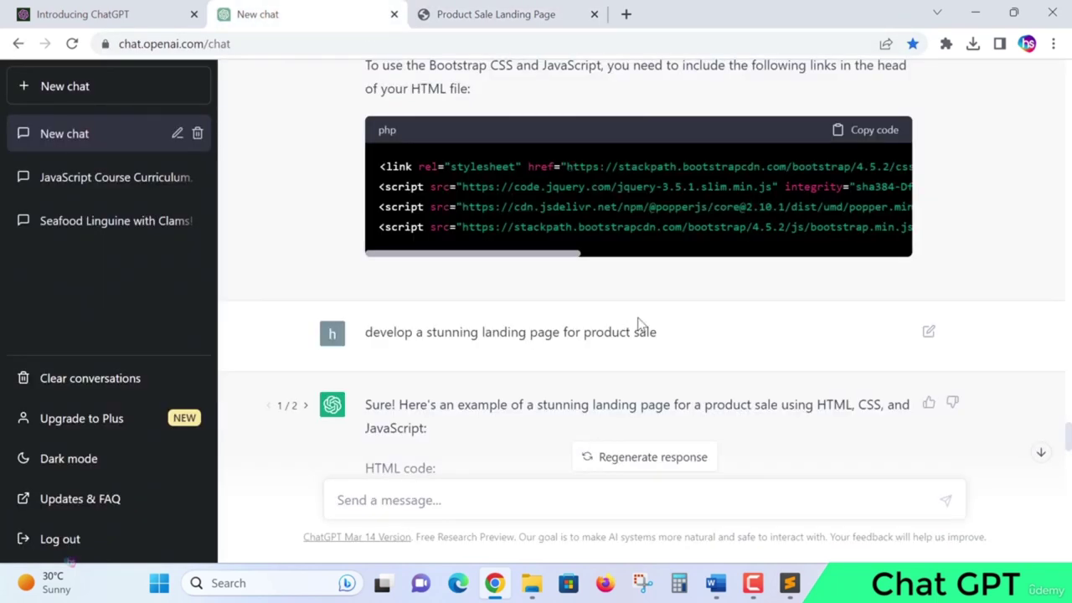
{"action": "scroll", "coordinate": [639, 322], "scroll_direction": "down", "scroll_amount": 15}
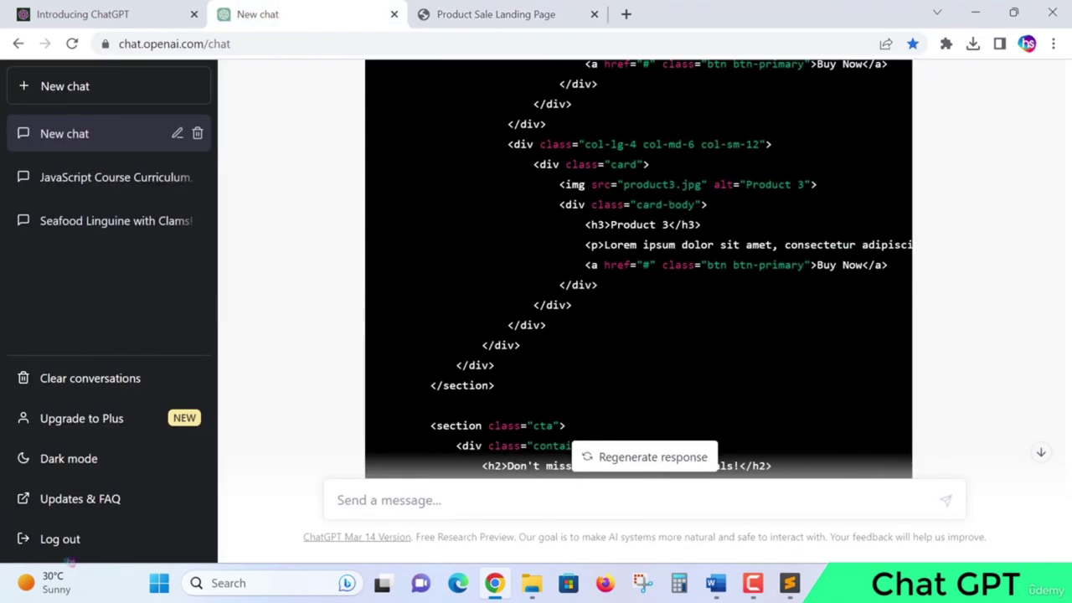
{"action": "scroll", "coordinate": [702, 365], "scroll_direction": "down", "scroll_amount": 5}
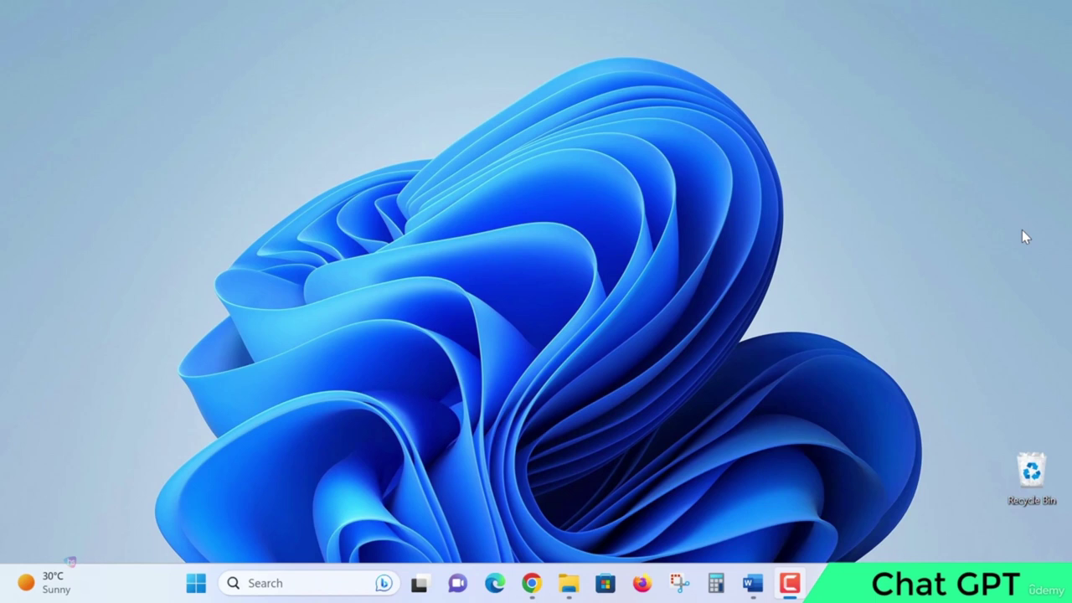
Open ChatGPT in Chrome, send the prompt "suggest an abstract for driverless ai car project" and review the generated abstract.
{"action": "left_click", "coordinate": [532, 583]}
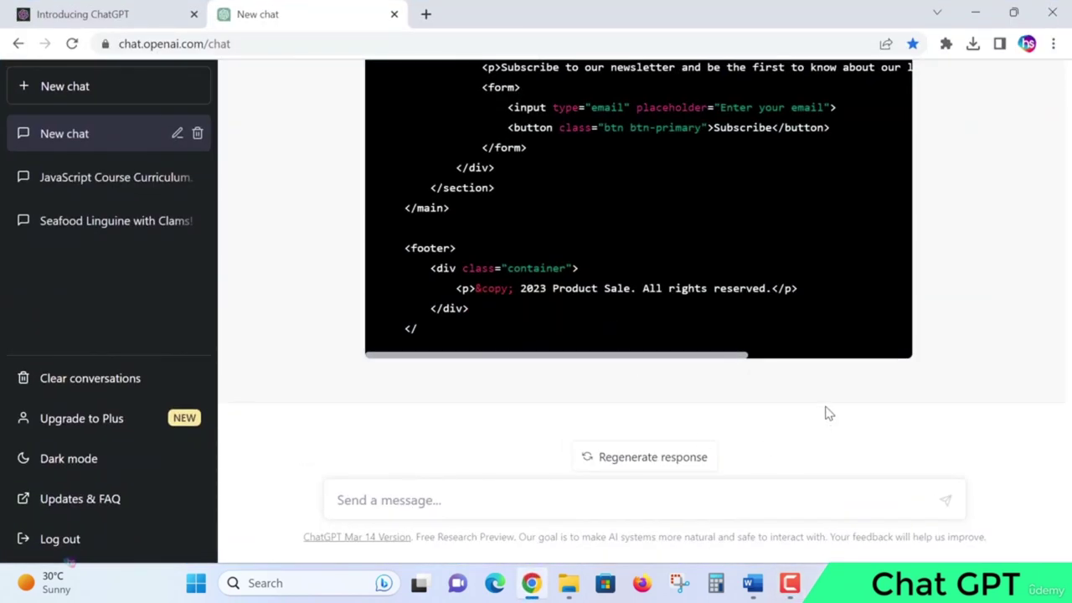
{"action": "left_click", "coordinate": [591, 507]}
{"action": "type", "text": "suggest a"}
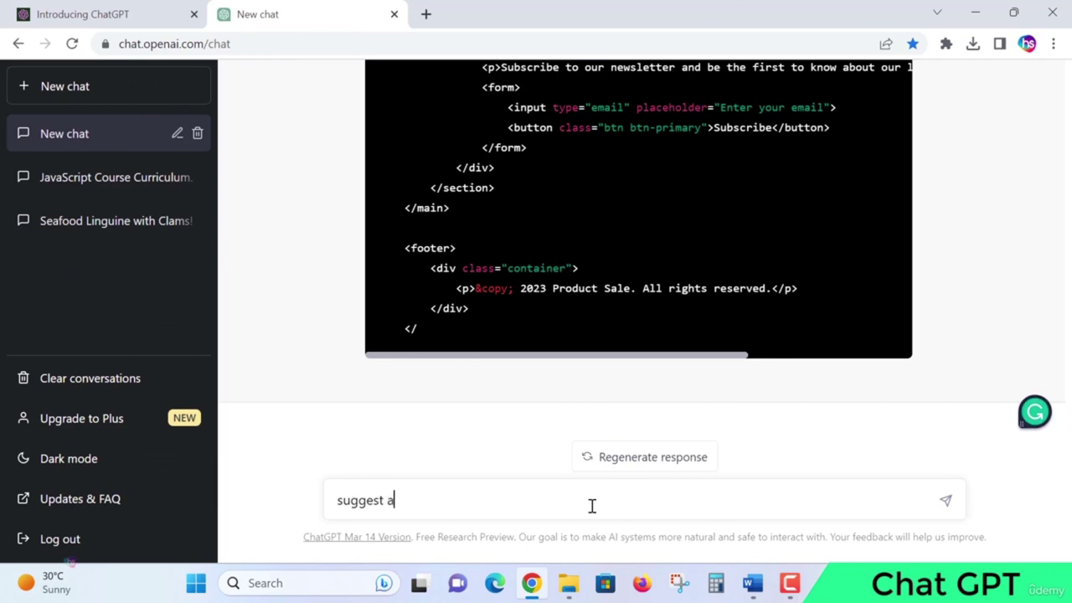
{"action": "type", "text": "n abstract for driver less ai car"}
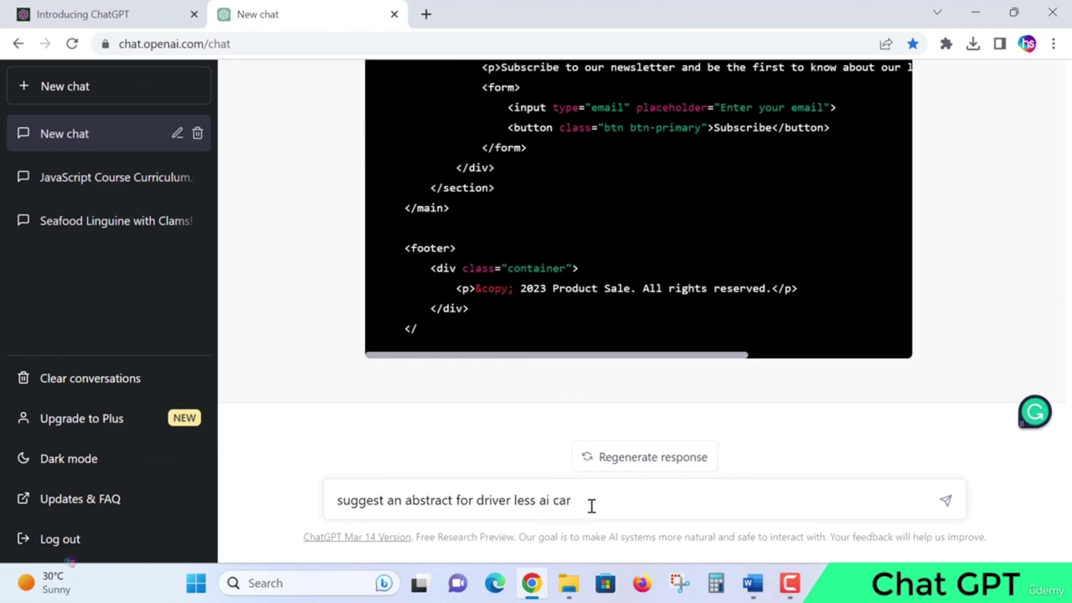
{"action": "type", "text": " project"}
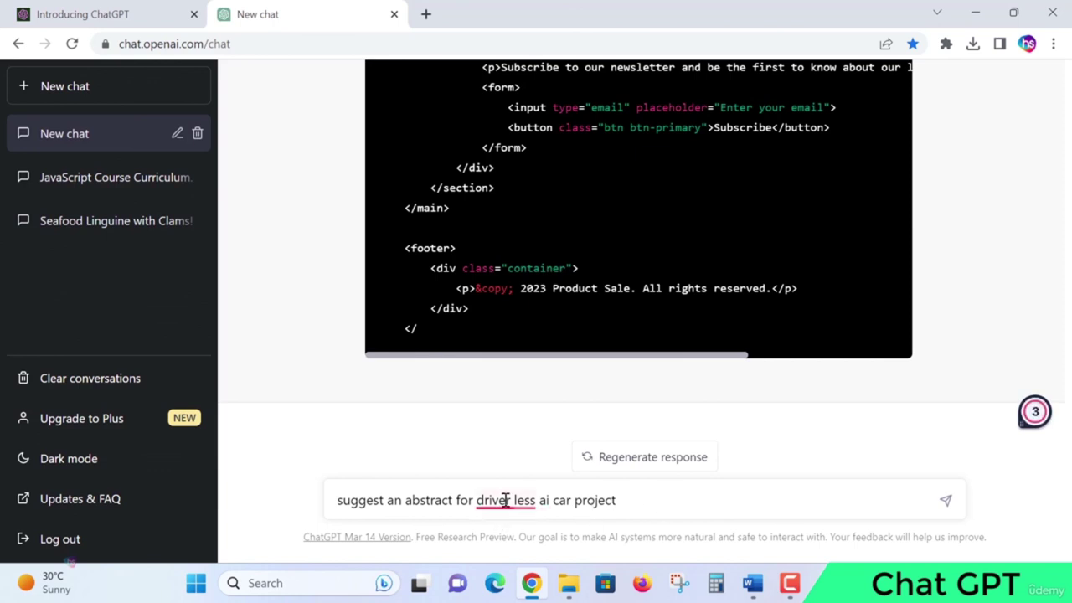
{"action": "mouse_move", "coordinate": [506, 500]}
{"action": "left_click", "coordinate": [508, 440]}
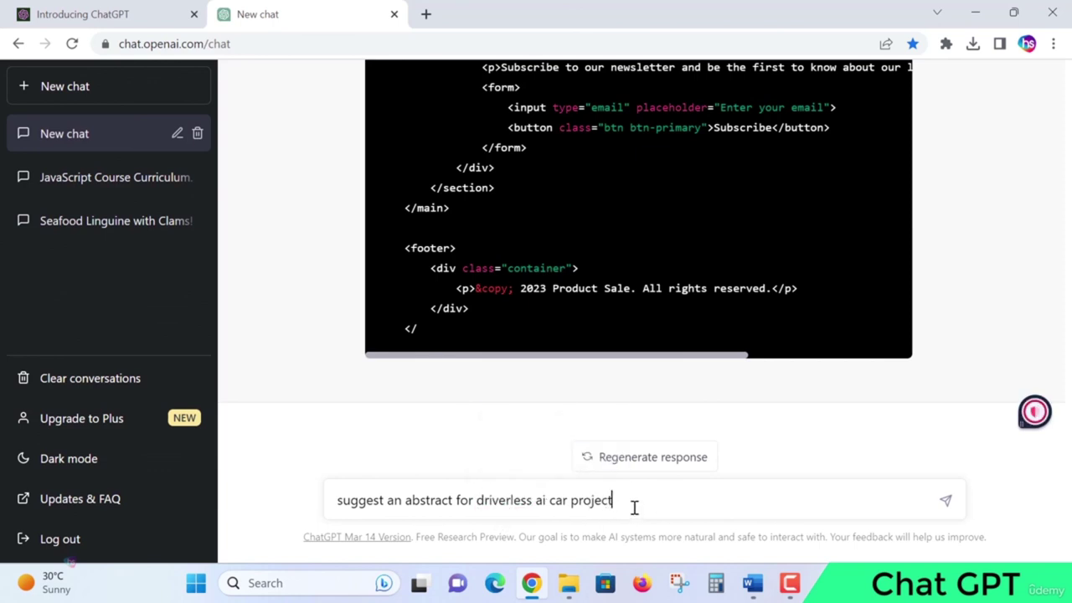
{"action": "left_click", "coordinate": [945, 501]}
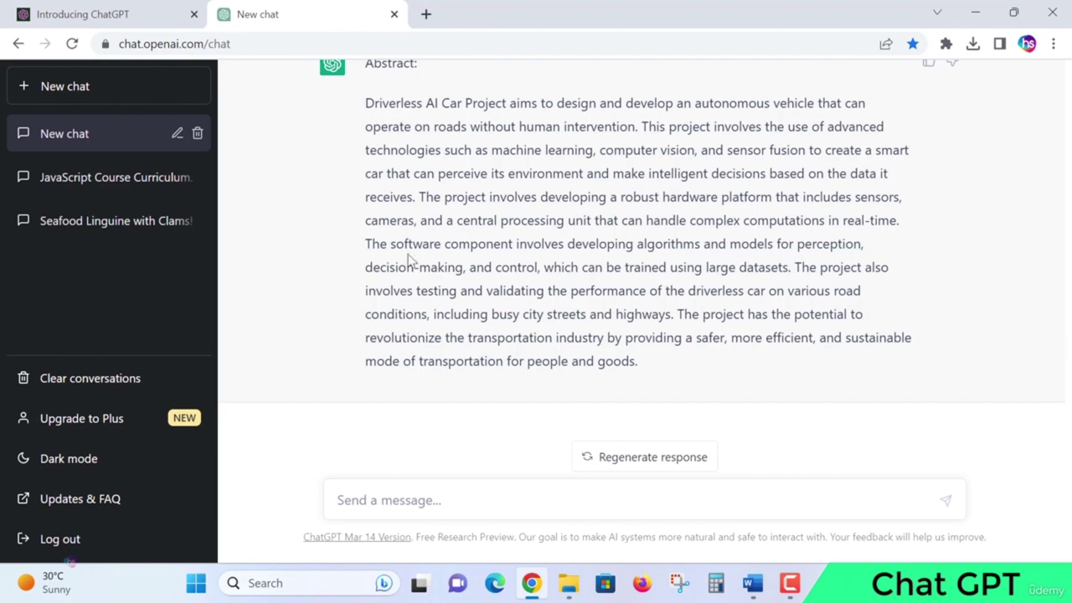
{"action": "left_click_drag", "start_coordinate": [442, 150], "coordinate": [586, 150]}
{"action": "left_click", "coordinate": [653, 197]}
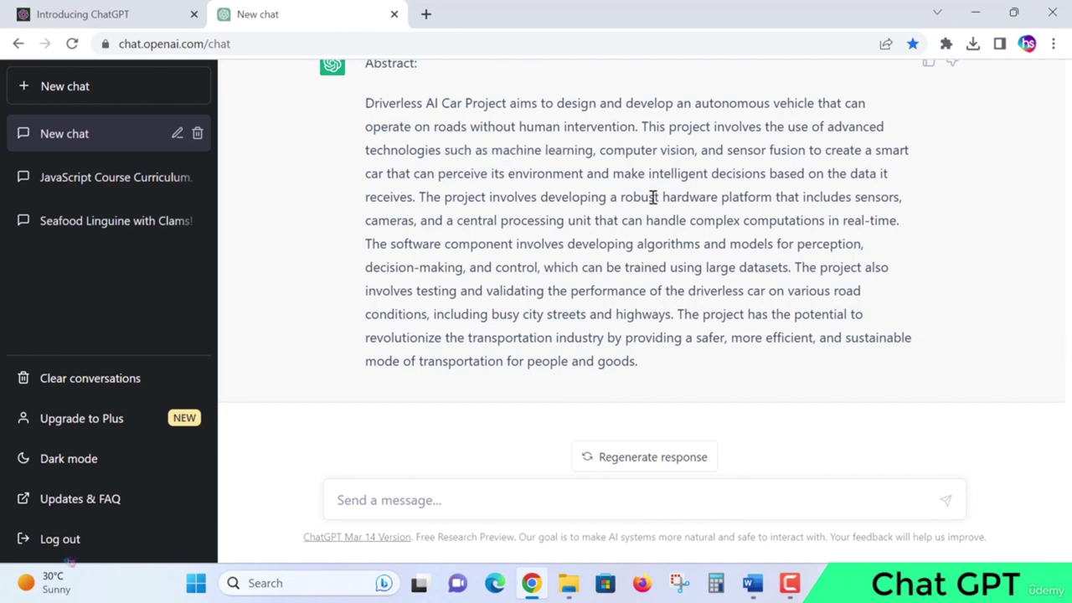
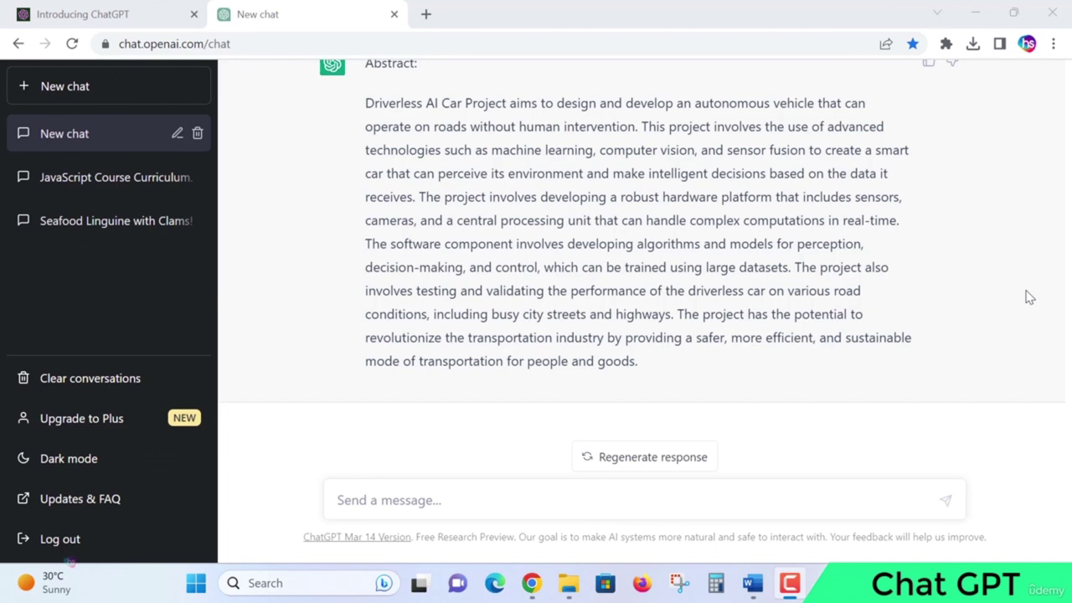
Send ChatGPT the prompt "suggest best code debugging techniques in python" and view the start of its answer.
{"action": "left_click", "coordinate": [598, 507]}
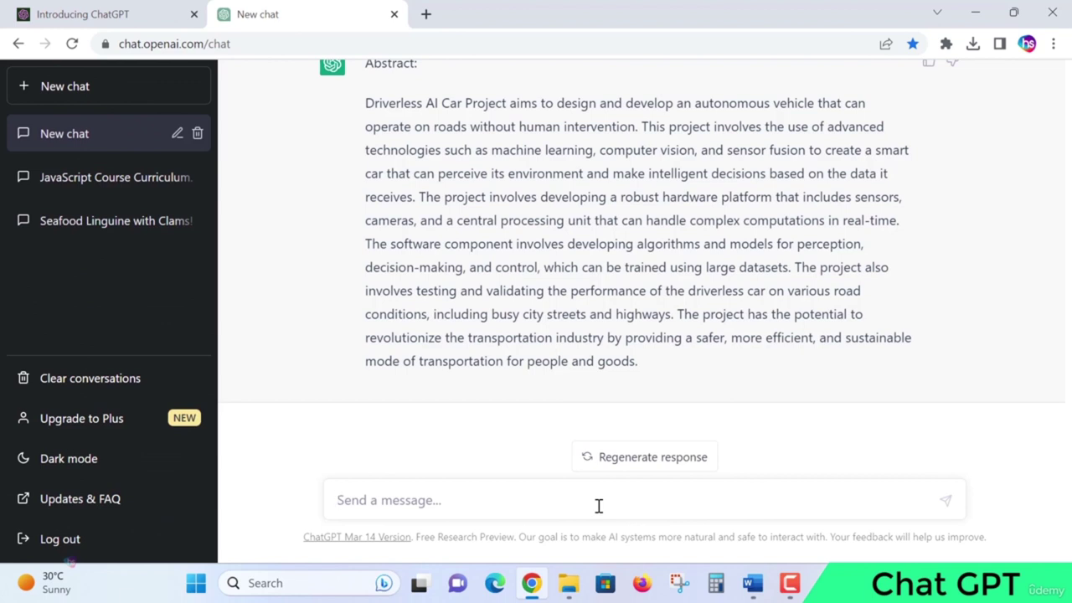
{"action": "type", "text": "sugg"}
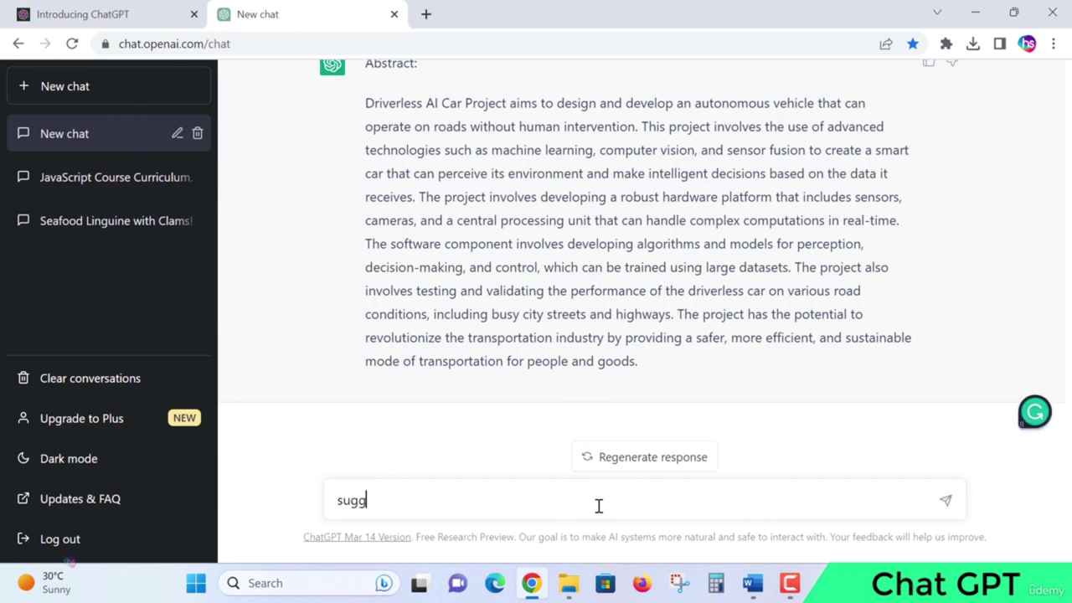
{"action": "type", "text": "est best code"}
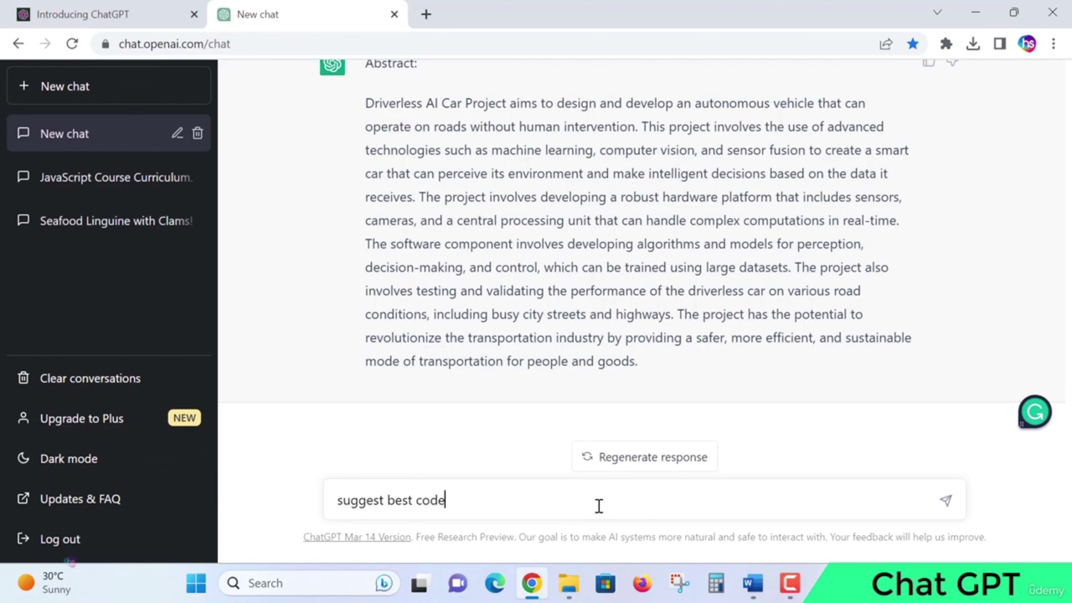
{"action": "type", "text": " debugg"}
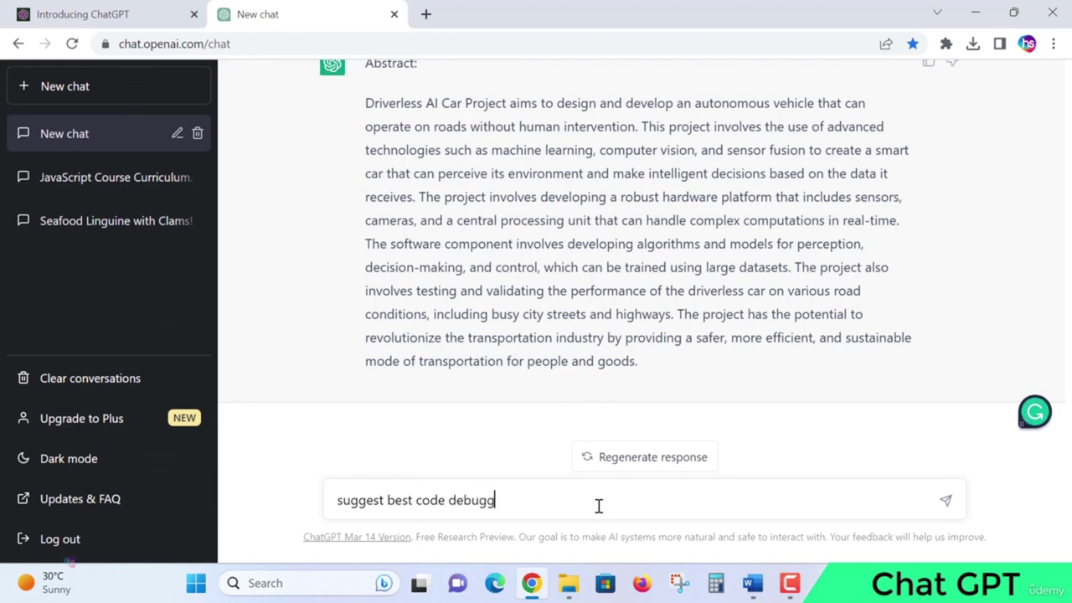
{"action": "type", "text": "ing techniques imp"}
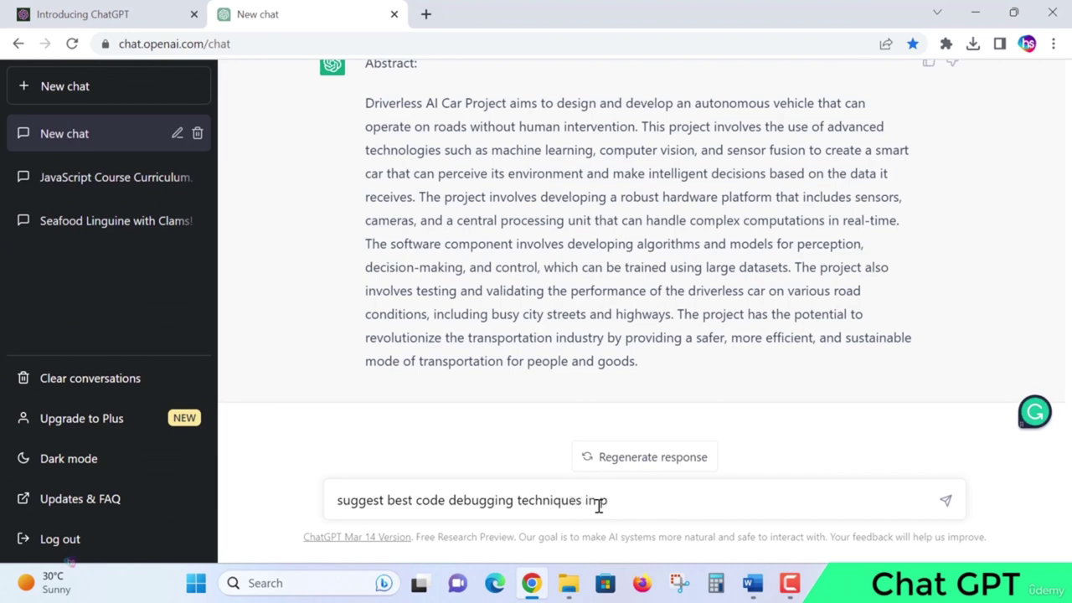
{"action": "key", "text": "BackSpace"}
{"action": "key", "text": "BackSpace"}
{"action": "type", "text": "n python"}
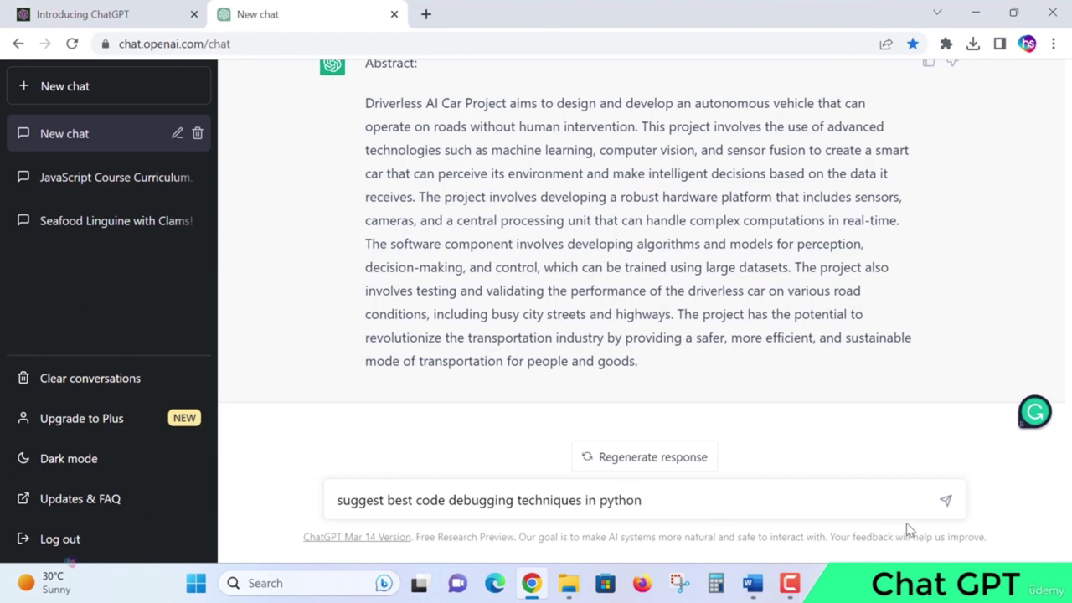
{"action": "left_click", "coordinate": [947, 502]}
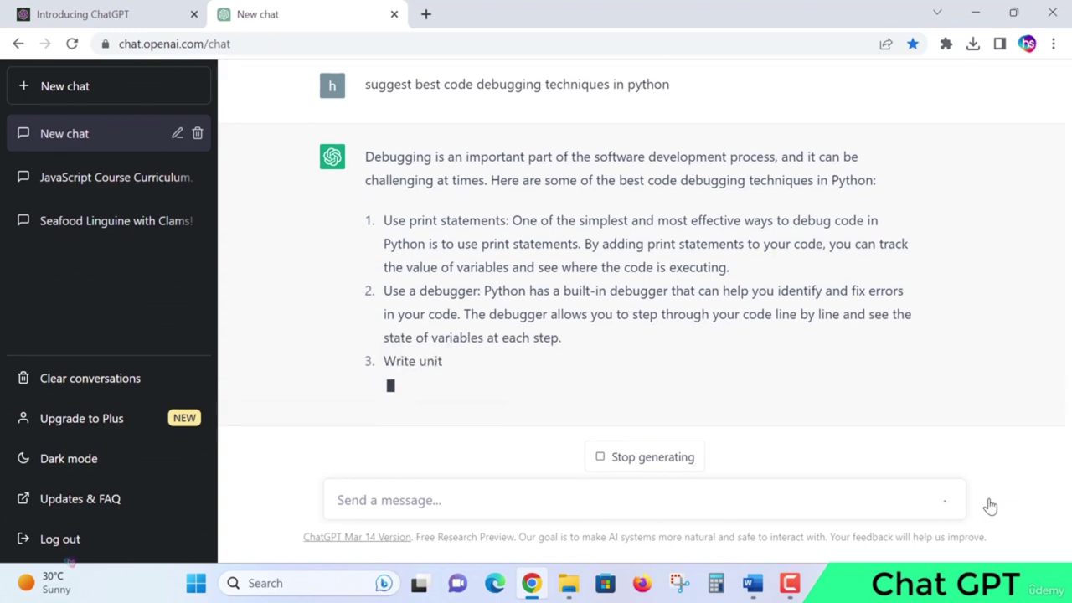
{"action": "scroll", "coordinate": [759, 297], "scroll_direction": "up", "scroll_amount": 1}
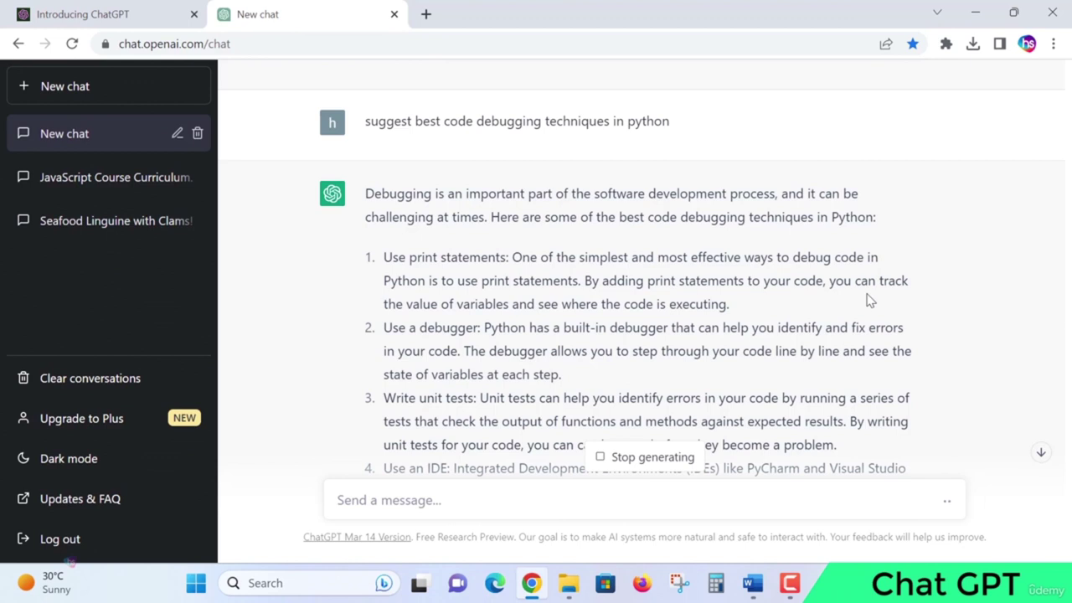
Read through ChatGPT's answer on Python debugging techniques to its last item.
{"action": "scroll", "coordinate": [872, 302], "scroll_direction": "down", "scroll_amount": 1}
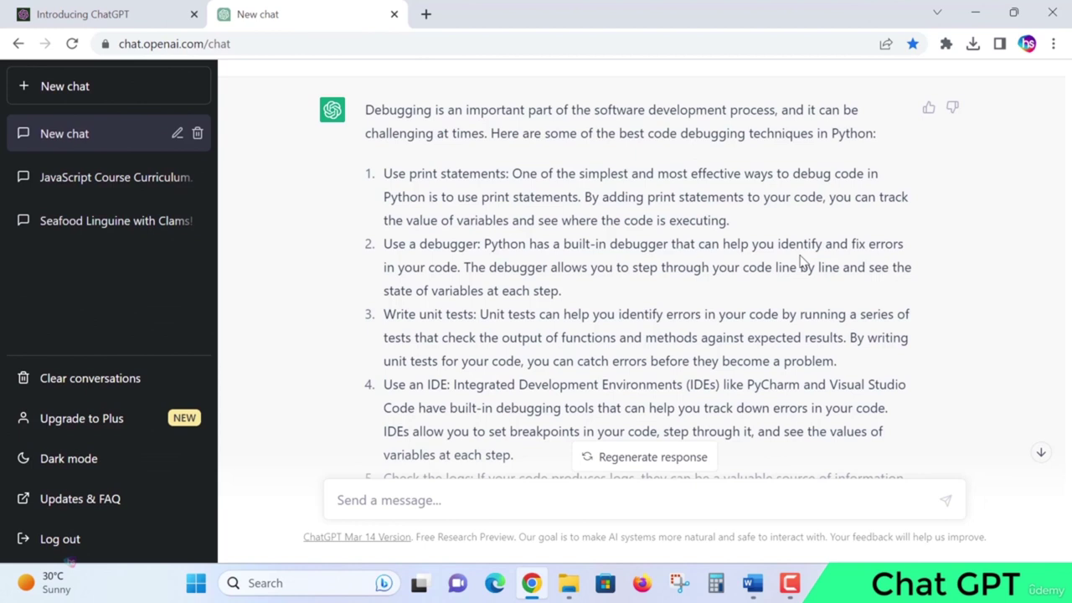
{"action": "scroll", "coordinate": [802, 261], "scroll_direction": "down", "scroll_amount": 1}
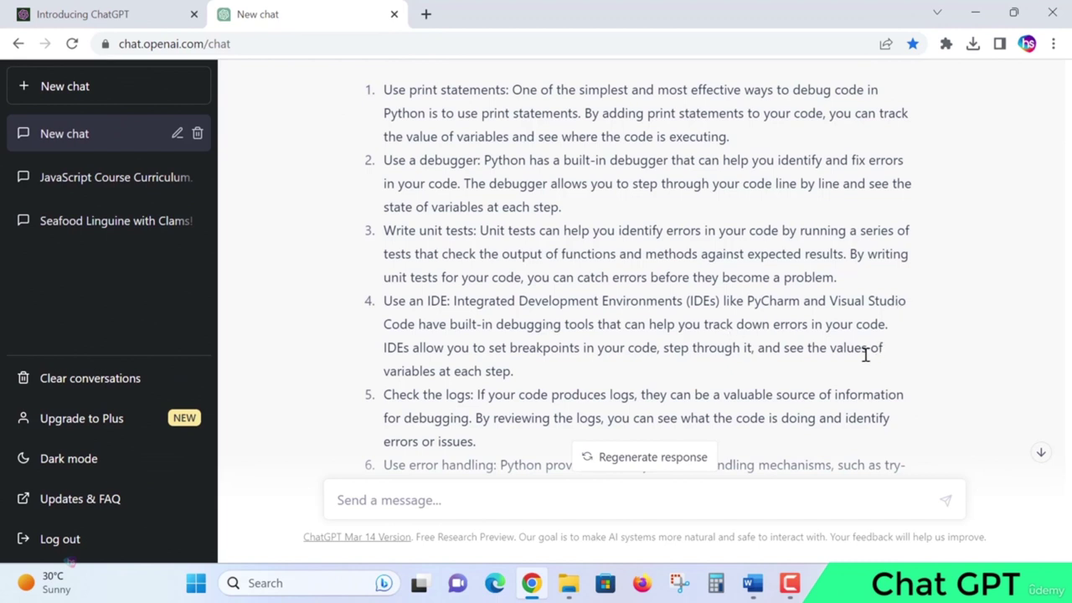
{"action": "scroll", "coordinate": [867, 356], "scroll_direction": "down", "scroll_amount": 1}
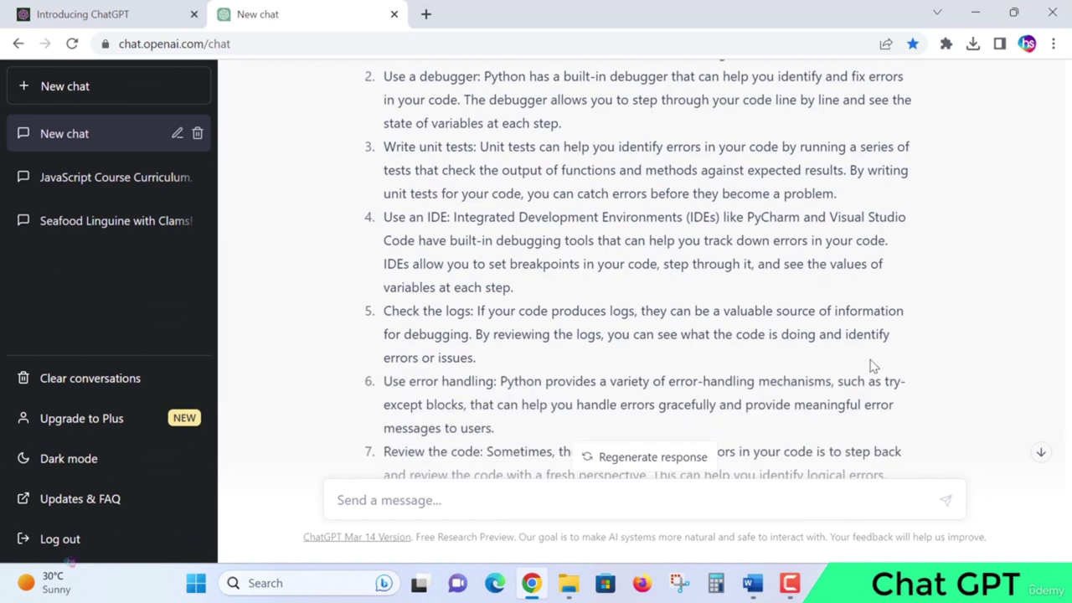
{"action": "scroll", "coordinate": [871, 360], "scroll_direction": "down", "scroll_amount": 1}
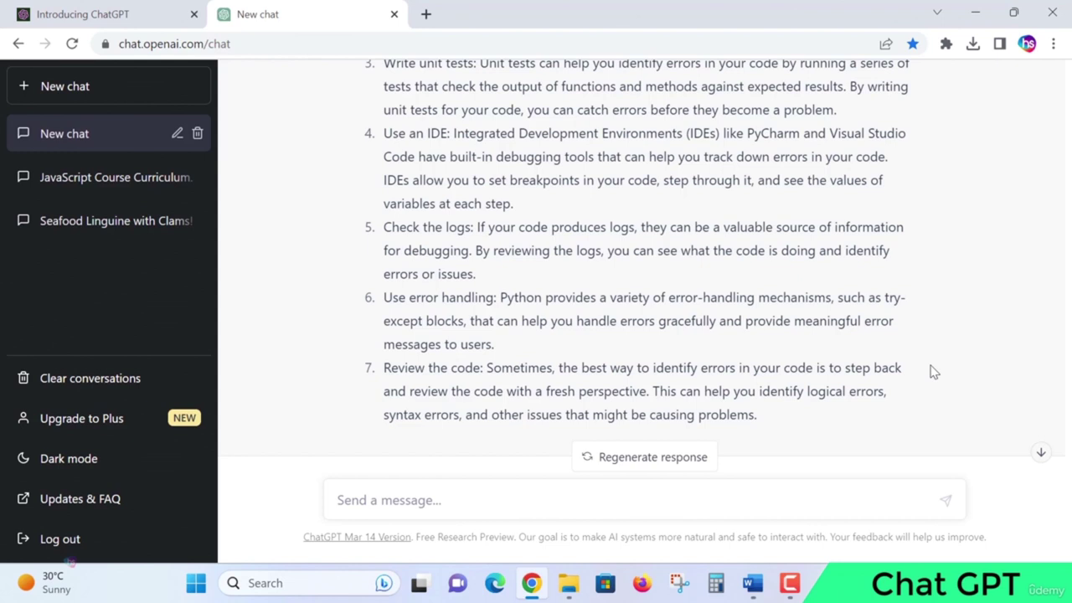
{"action": "scroll", "coordinate": [934, 372], "scroll_direction": "down", "scroll_amount": 1}
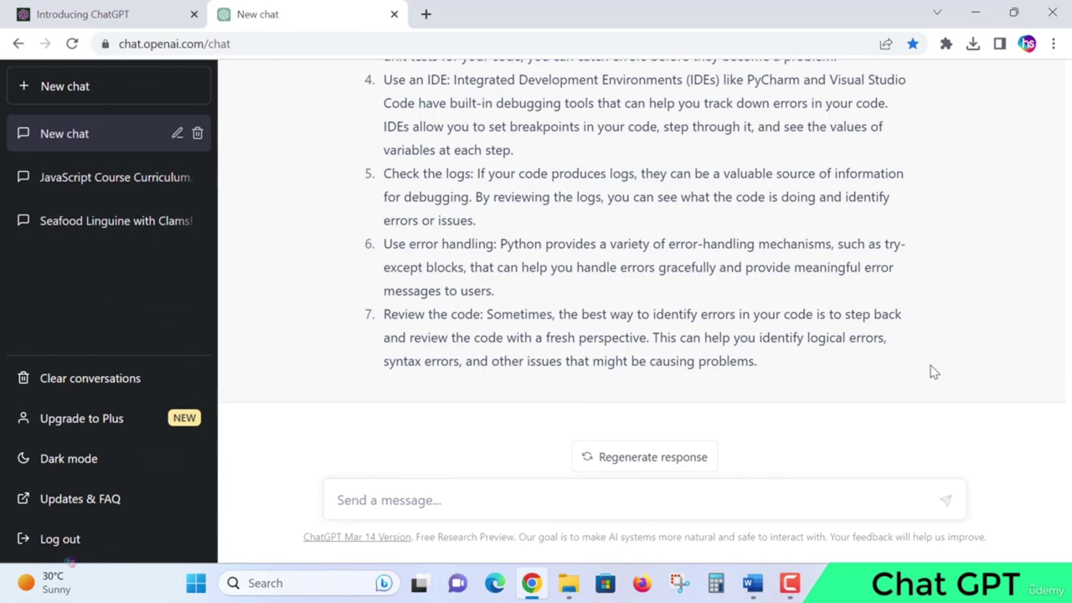
{"action": "scroll", "coordinate": [934, 372], "scroll_direction": "up", "scroll_amount": 5}
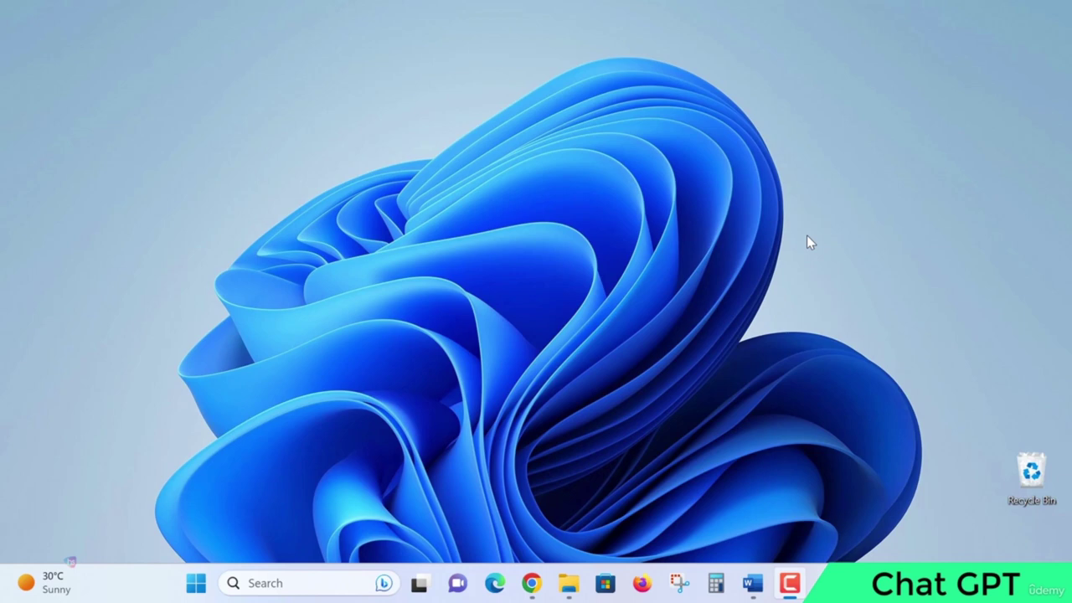
Return to ChatGPT in Chrome and send the prompt "the best business ideas to start".
{"action": "left_click", "coordinate": [532, 583]}
{"action": "left_click", "coordinate": [490, 498]}
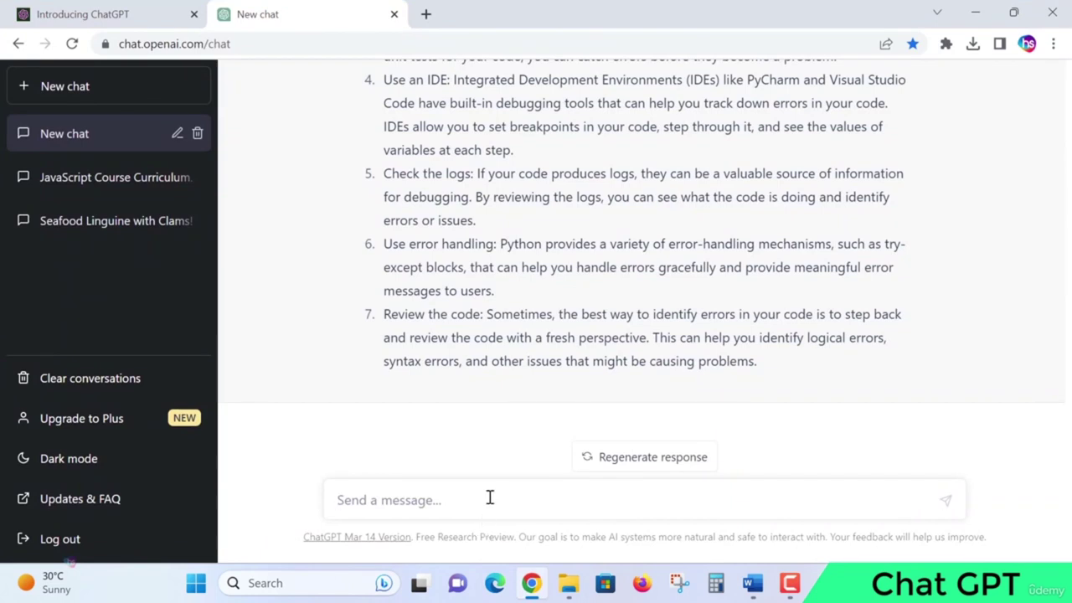
{"action": "type", "text": "the "}
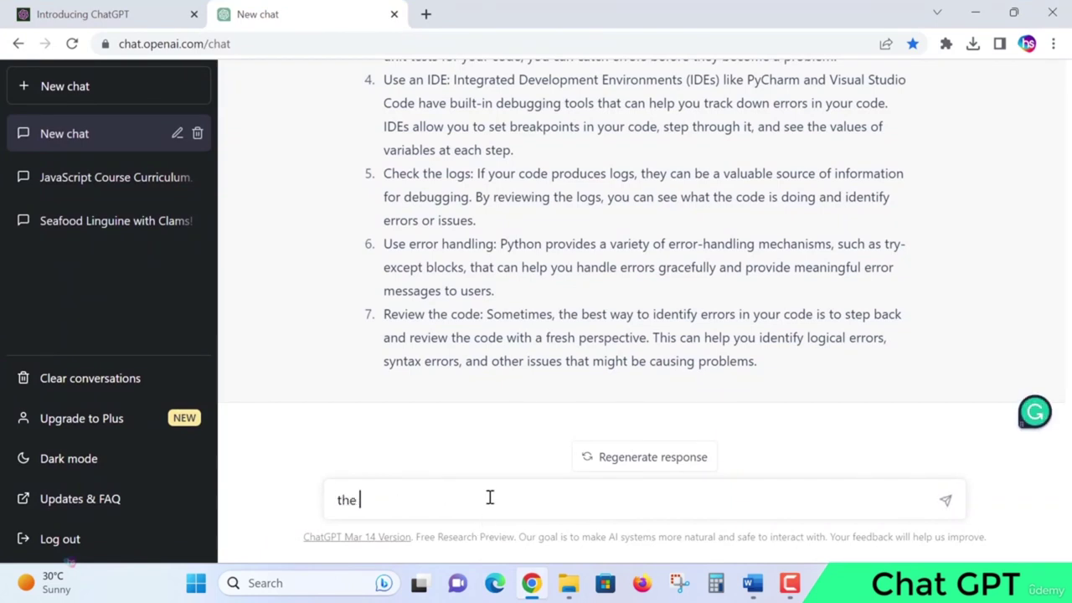
{"action": "type", "text": "best business ide"}
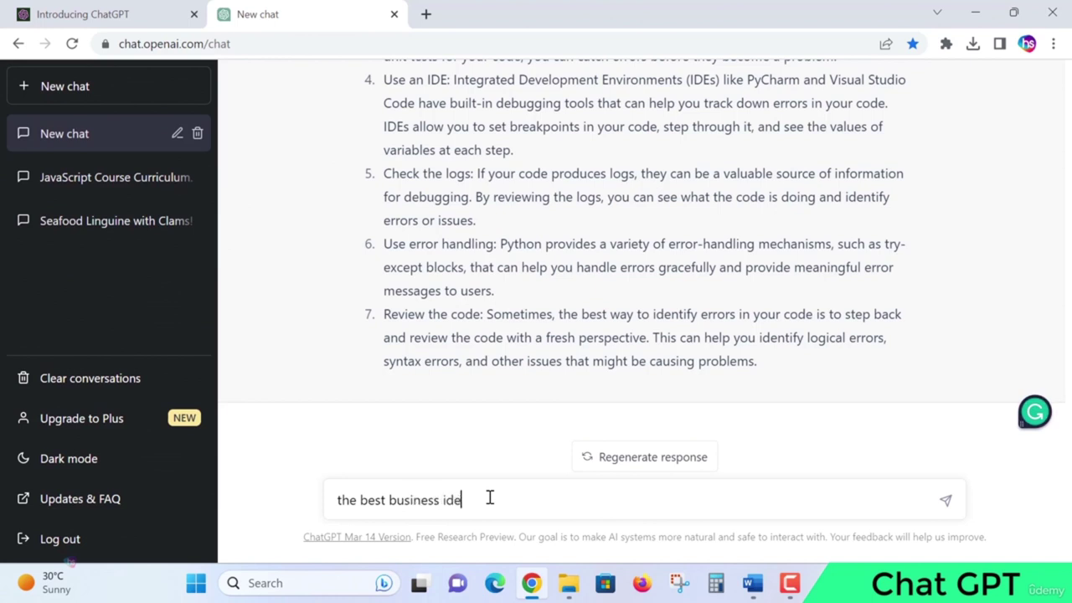
{"action": "type", "text": "as to start"}
{"action": "left_click", "coordinate": [945, 503]}
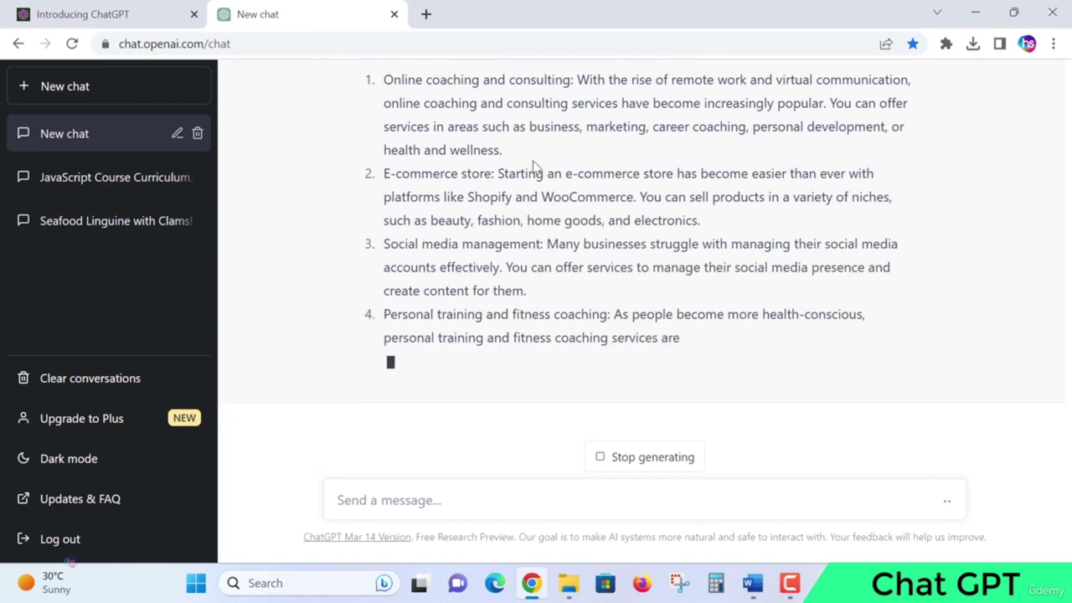
Review the generated list of business ideas from its beginning to its end.
{"action": "scroll", "coordinate": [567, 211], "scroll_direction": "up", "scroll_amount": 1}
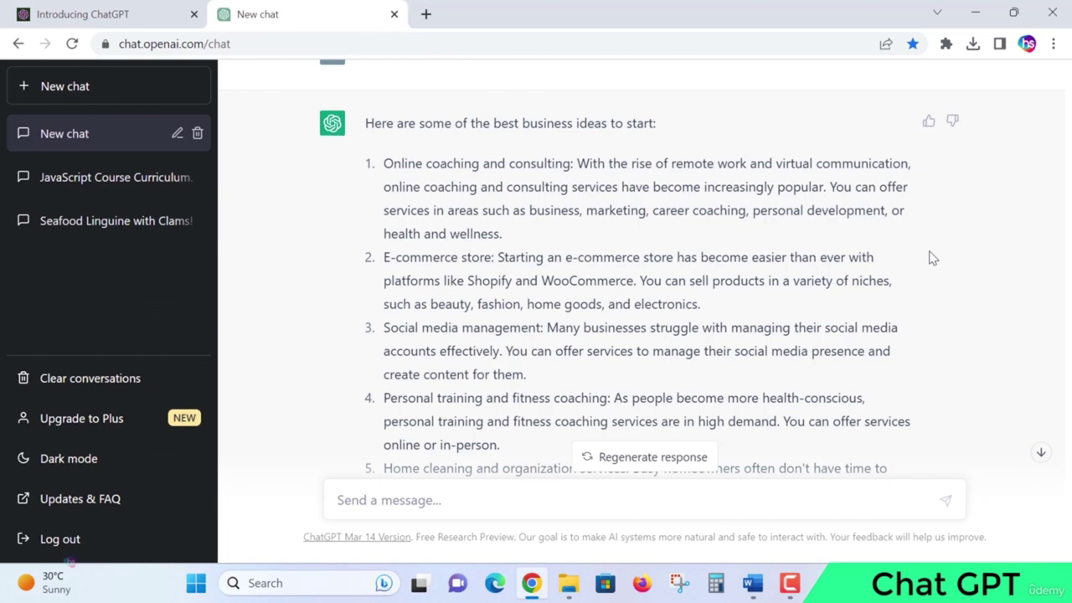
{"action": "scroll", "coordinate": [933, 258], "scroll_direction": "down", "scroll_amount": 2}
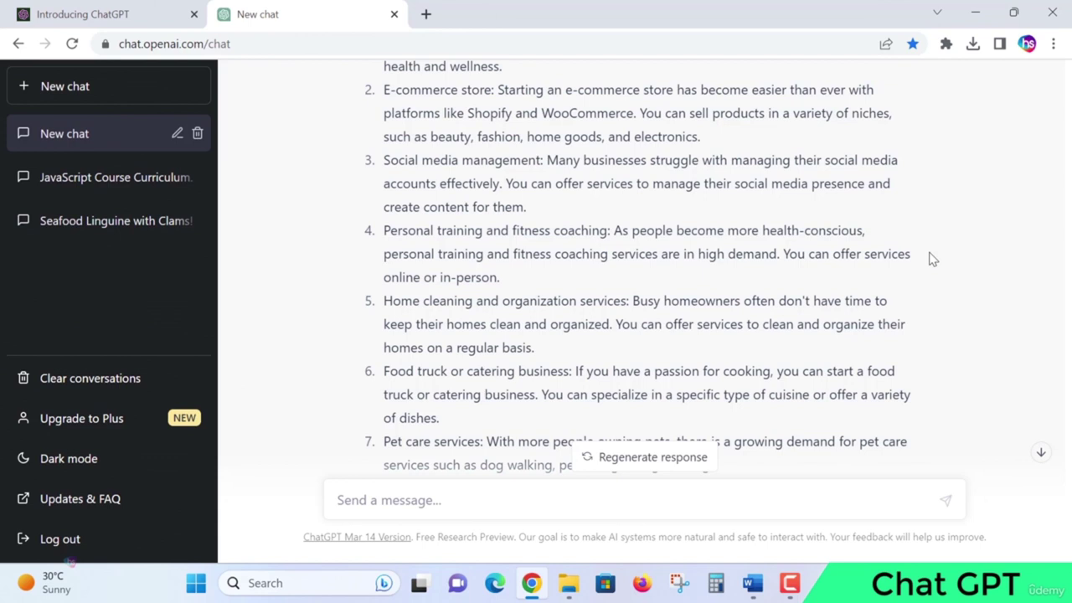
{"action": "scroll", "coordinate": [933, 260], "scroll_direction": "down", "scroll_amount": 2}
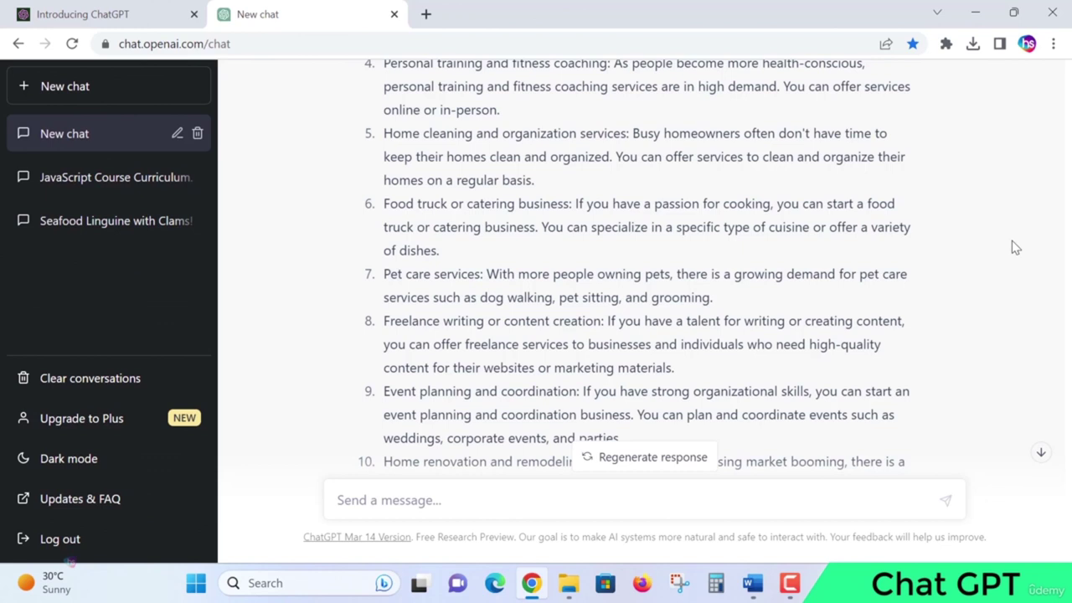
{"action": "scroll", "coordinate": [1012, 247], "scroll_direction": "down", "scroll_amount": 1}
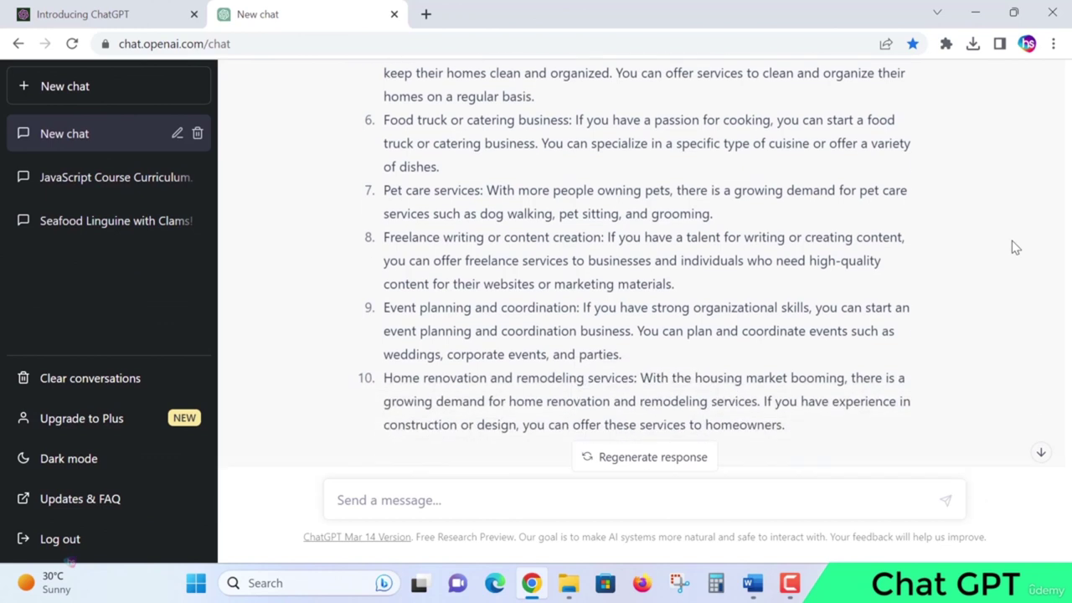
{"action": "scroll", "coordinate": [1012, 244], "scroll_direction": "down", "scroll_amount": 1}
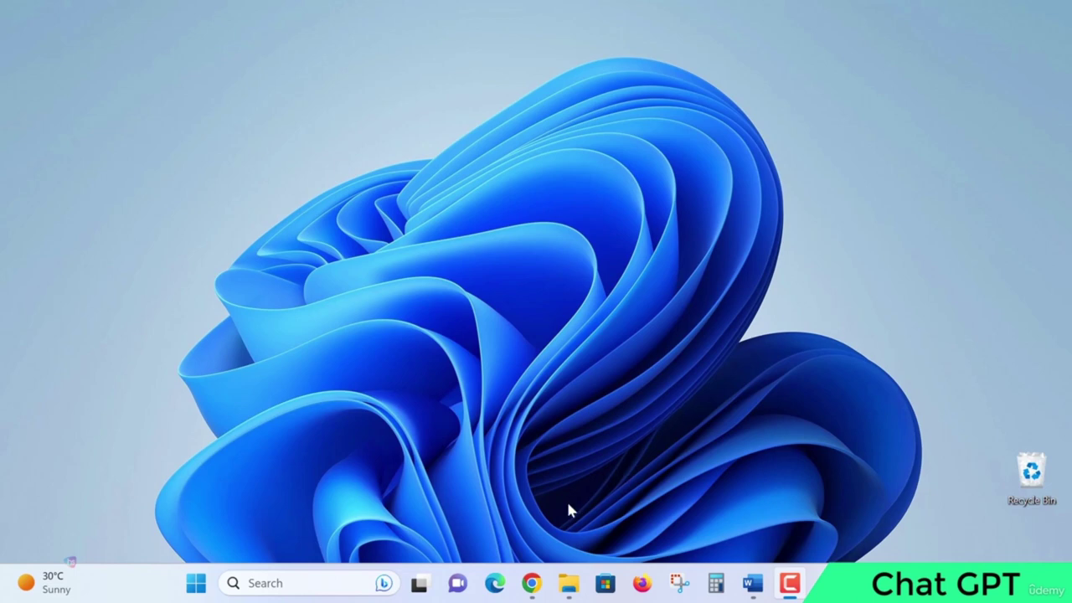
Switch back to ChatGPT in Chrome and send the prompt "suggest seo techniques for my website".
{"action": "left_click", "coordinate": [531, 583]}
{"action": "left_click", "coordinate": [463, 499]}
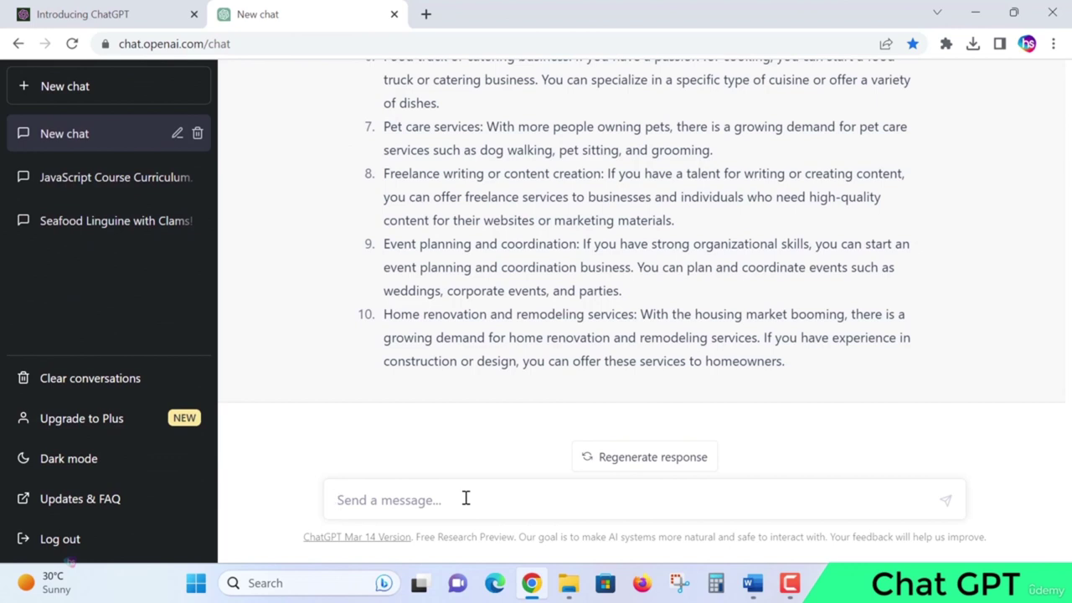
{"action": "type", "text": "suggest "}
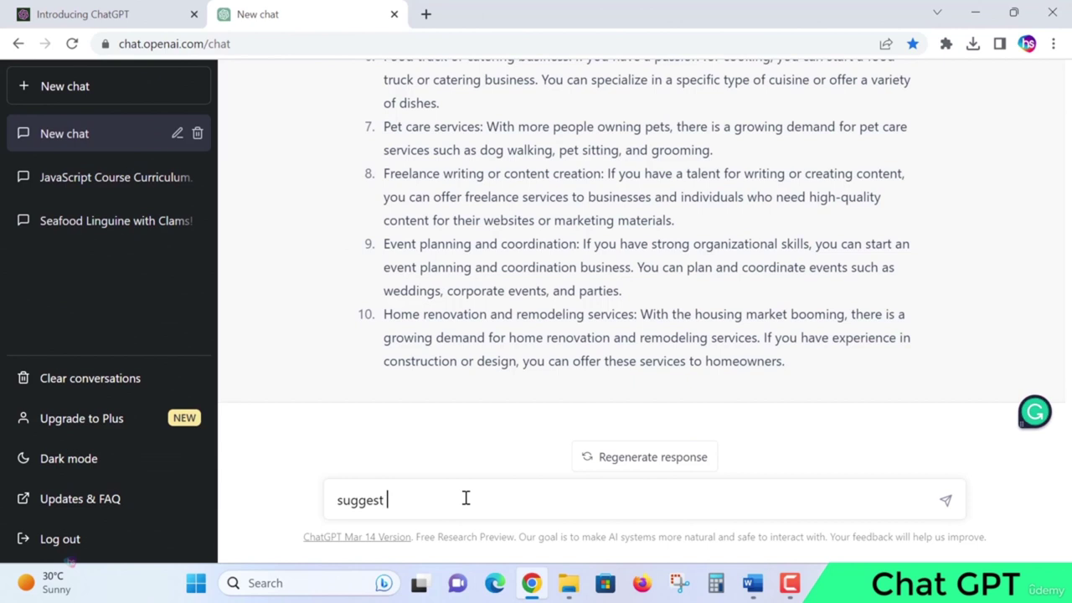
{"action": "type", "text": "seo "}
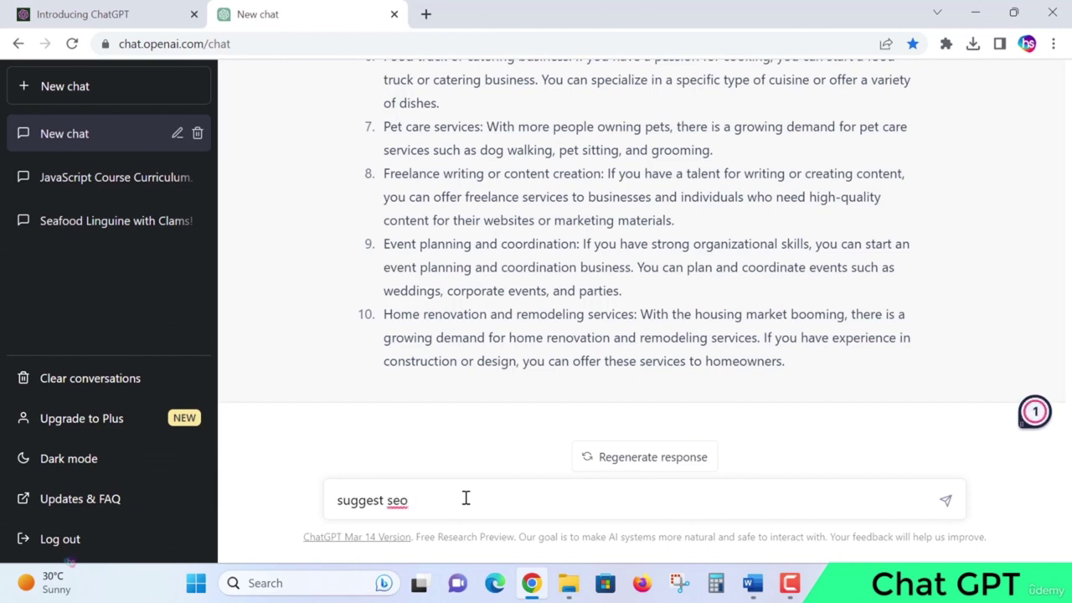
{"action": "type", "text": "techniques to"}
{"action": "key", "text": "BackSpace"}
{"action": "key", "text": "BackSpace"}
{"action": "key", "text": "BackSpace"}
{"action": "type", "text": "for my "}
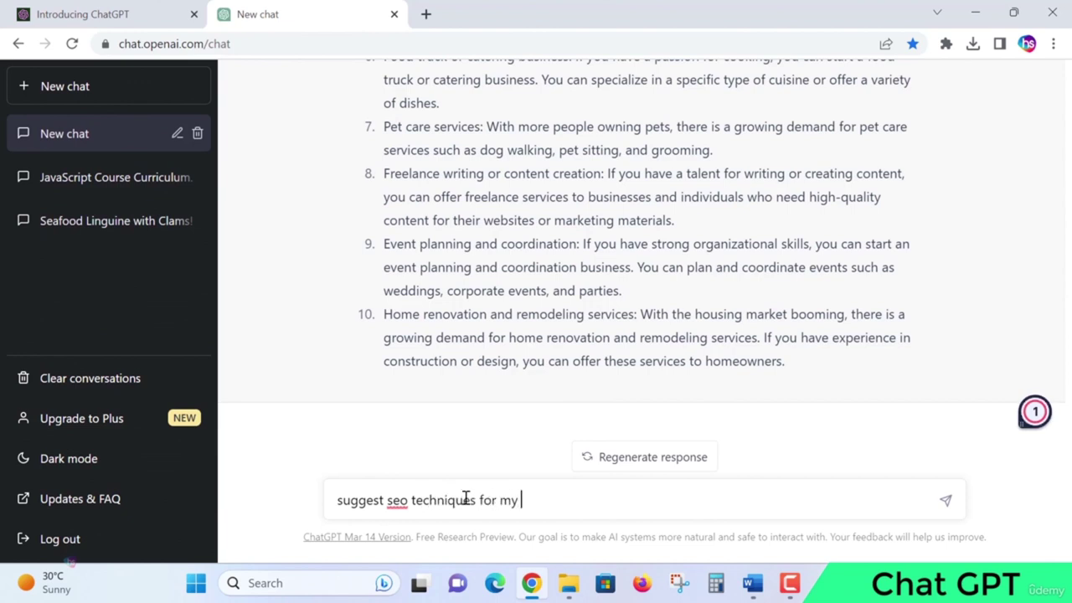
{"action": "type", "text": "website"}
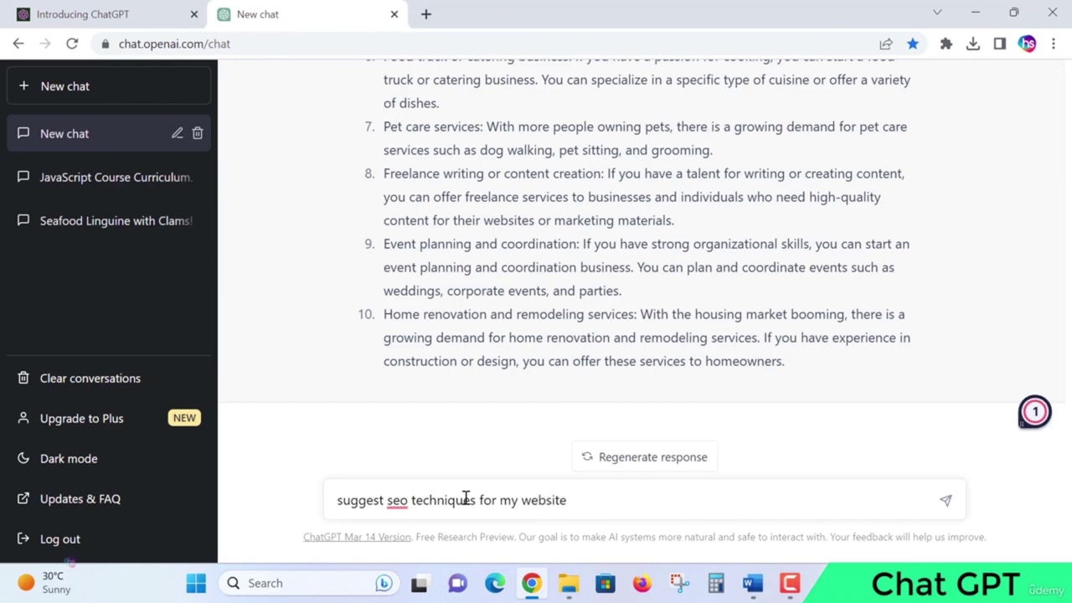
{"action": "left_click", "coordinate": [946, 501]}
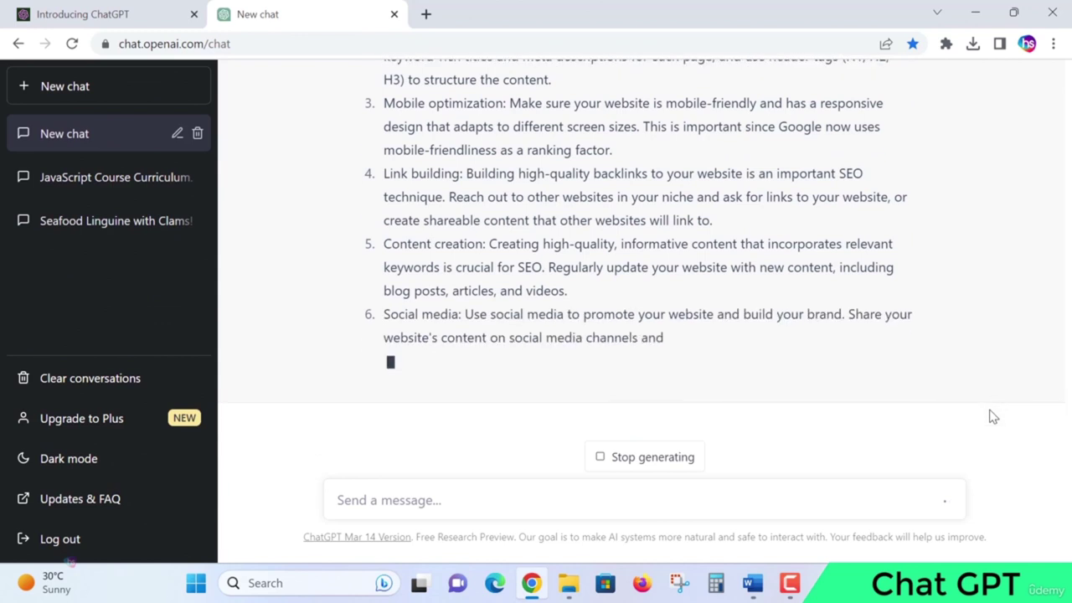
Read the whole SEO techniques answer, from keyword research to the closing advice.
{"action": "scroll", "coordinate": [958, 392], "scroll_direction": "up", "scroll_amount": 1}
{"action": "scroll", "coordinate": [957, 392], "scroll_direction": "up", "scroll_amount": 1}
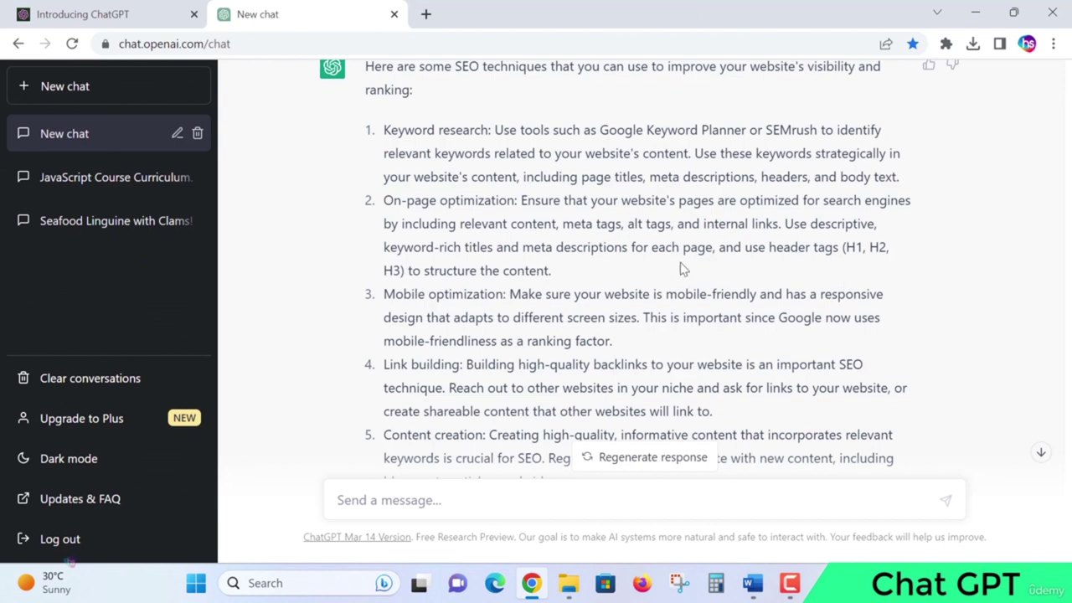
{"action": "scroll", "coordinate": [680, 268], "scroll_direction": "down", "scroll_amount": 1}
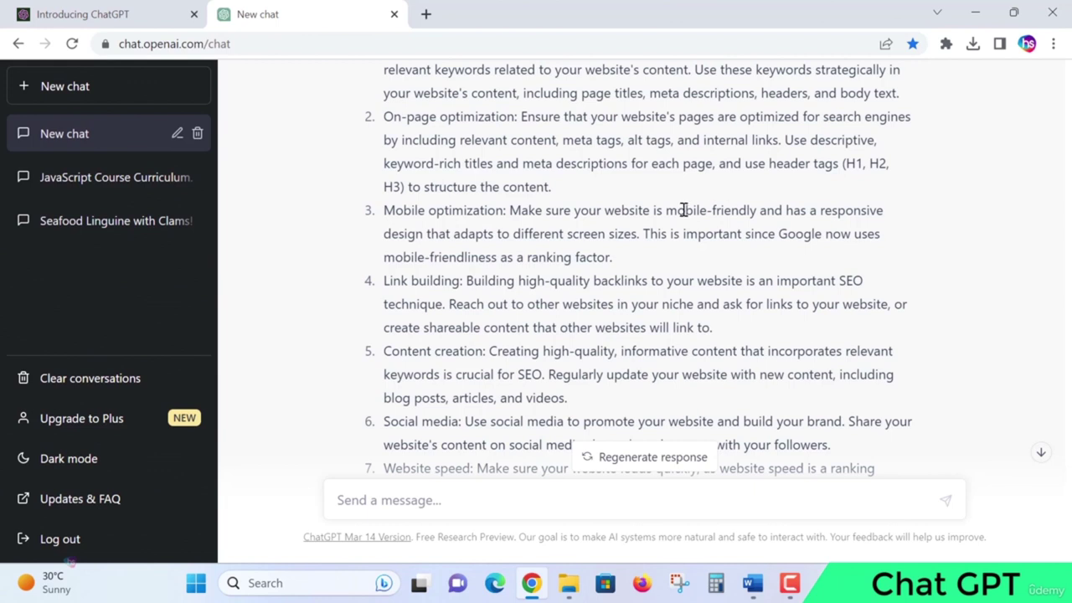
{"action": "scroll", "coordinate": [862, 294], "scroll_direction": "down", "scroll_amount": 2}
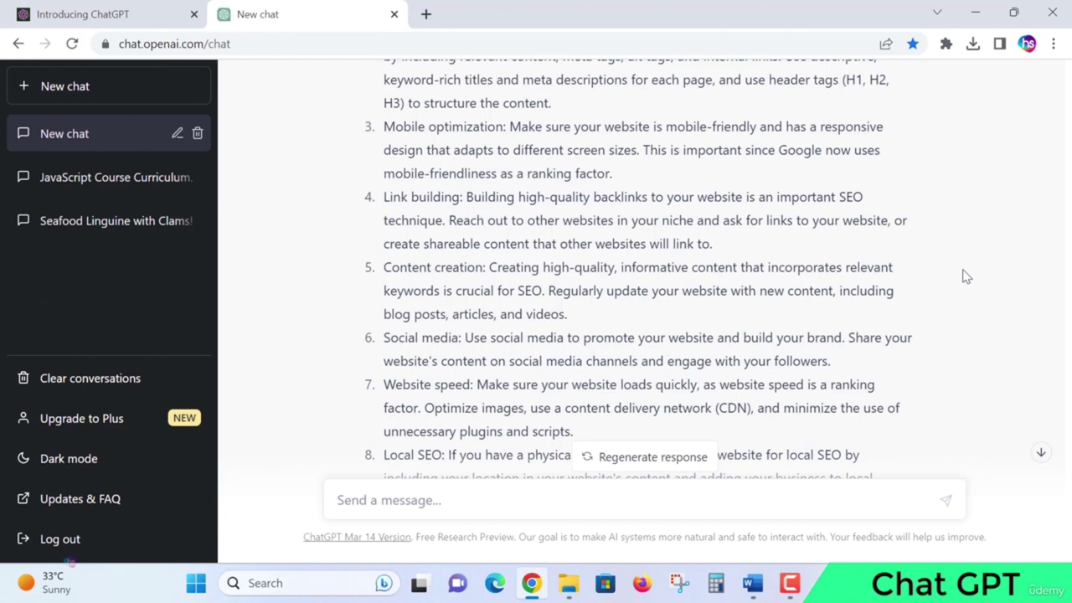
{"action": "scroll", "coordinate": [989, 301], "scroll_direction": "down", "scroll_amount": 1}
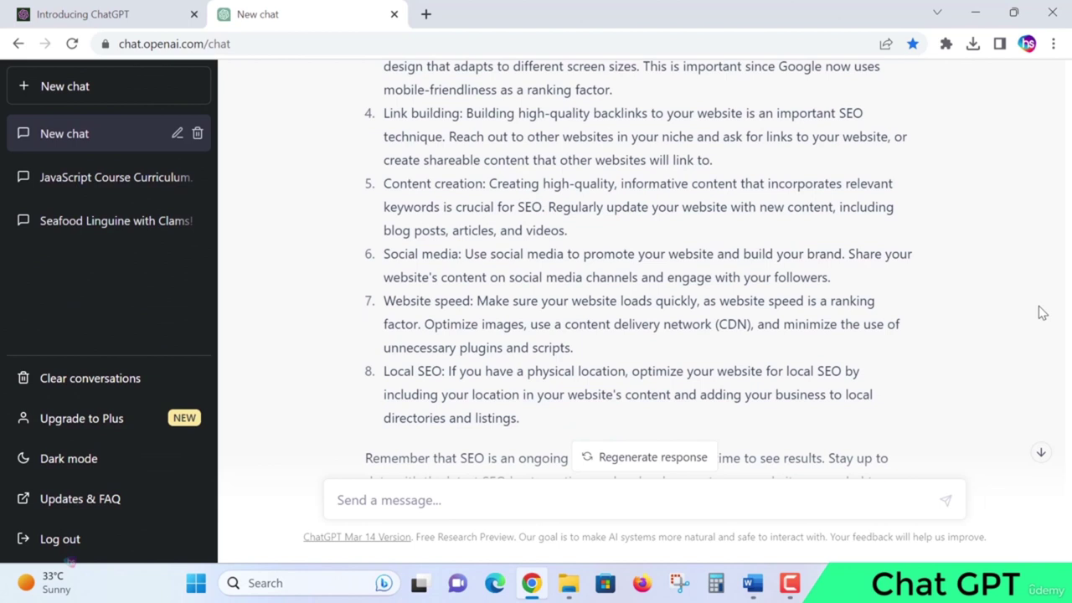
{"action": "scroll", "coordinate": [1043, 311], "scroll_direction": "down", "scroll_amount": 1}
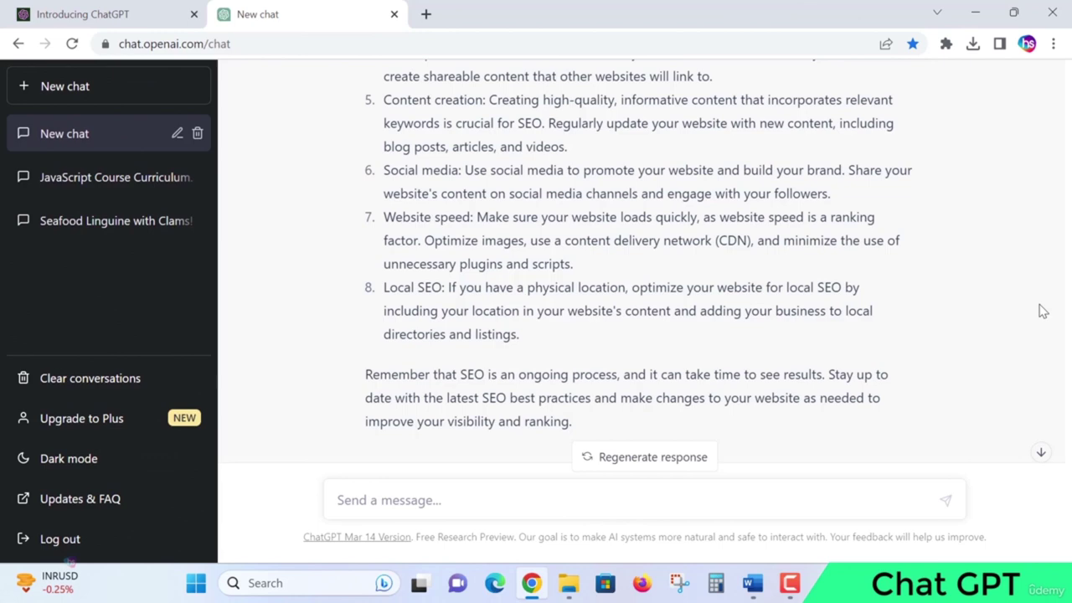
{"action": "scroll", "coordinate": [1036, 306], "scroll_direction": "up", "scroll_amount": 10}
{"action": "scroll", "coordinate": [951, 303], "scroll_direction": "down", "scroll_amount": 8}
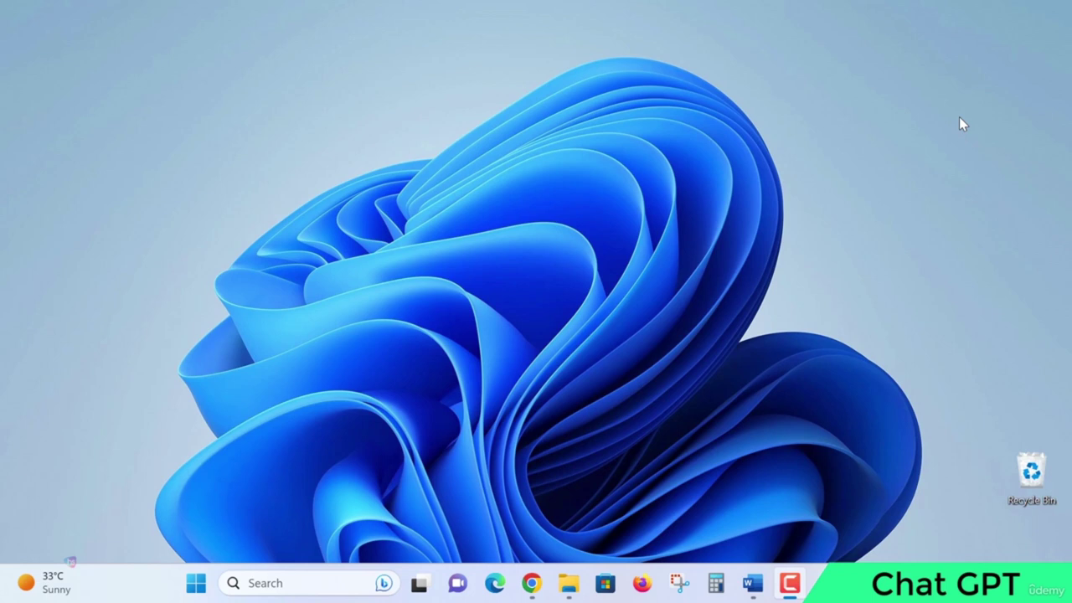
Reopen ChatGPT in Chrome, send the prompt "suggest communication skills course curriculum" and view the start of its answer.
{"action": "left_click", "coordinate": [531, 583]}
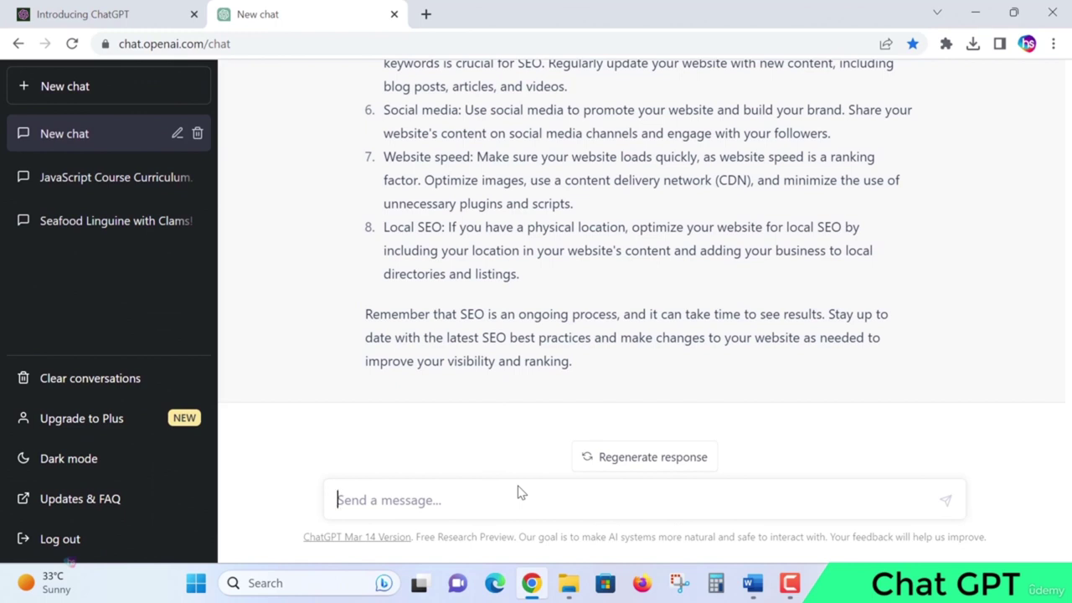
{"action": "type", "text": "co"}
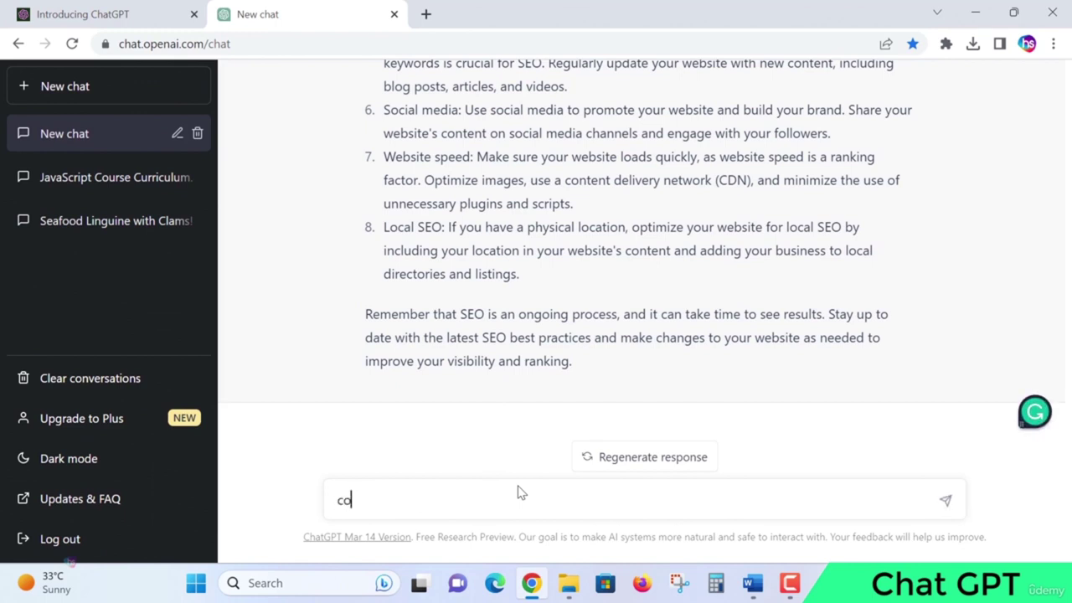
{"action": "type", "text": "mmunication s"}
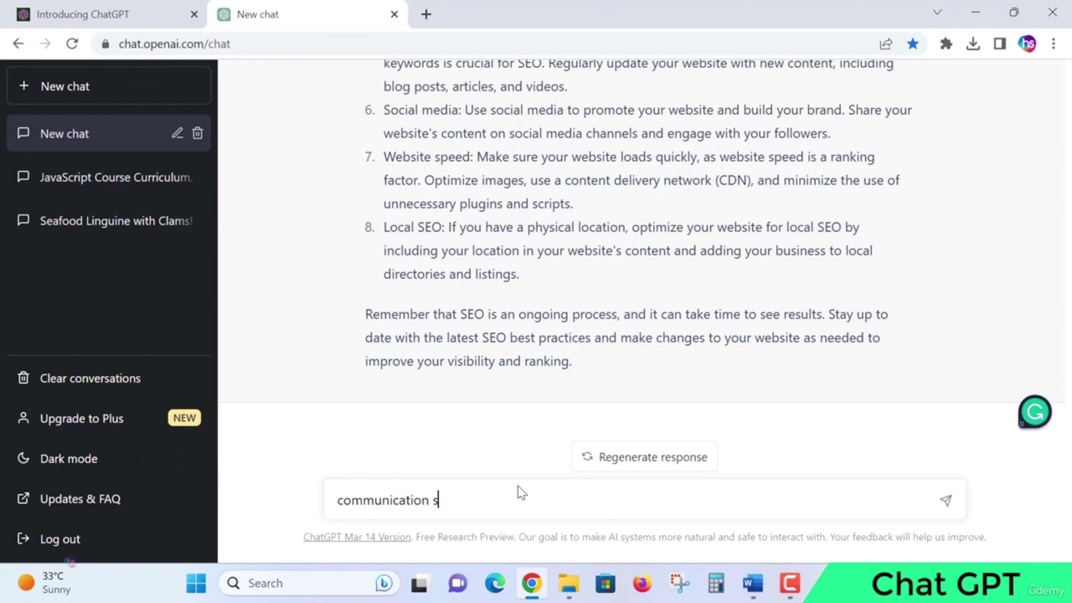
{"action": "type", "text": "kills course"}
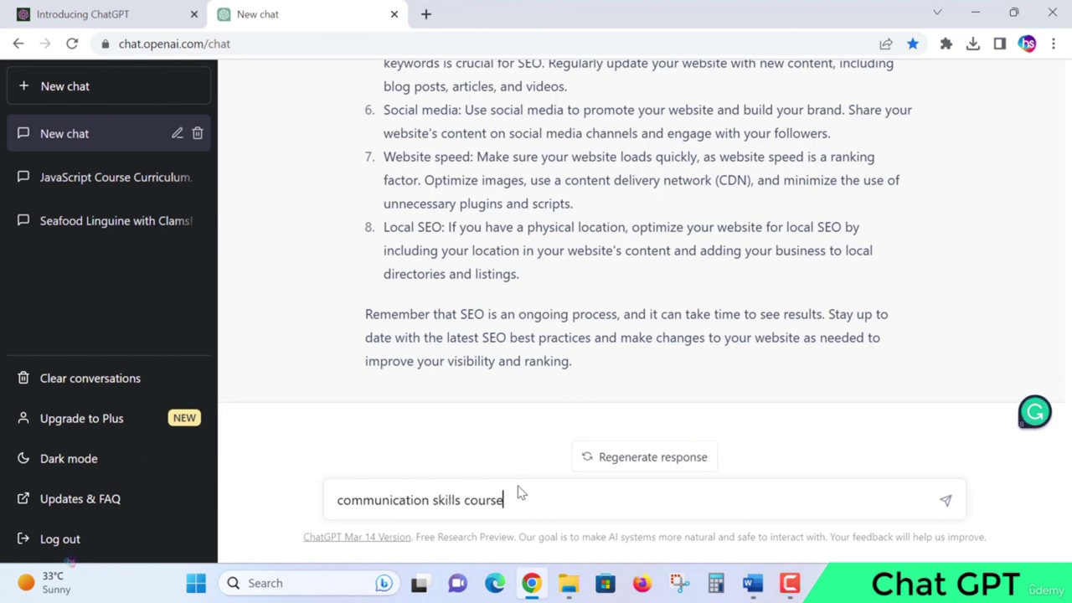
{"action": "type", "text": " curriculum"}
{"action": "left_click", "coordinate": [338, 500]}
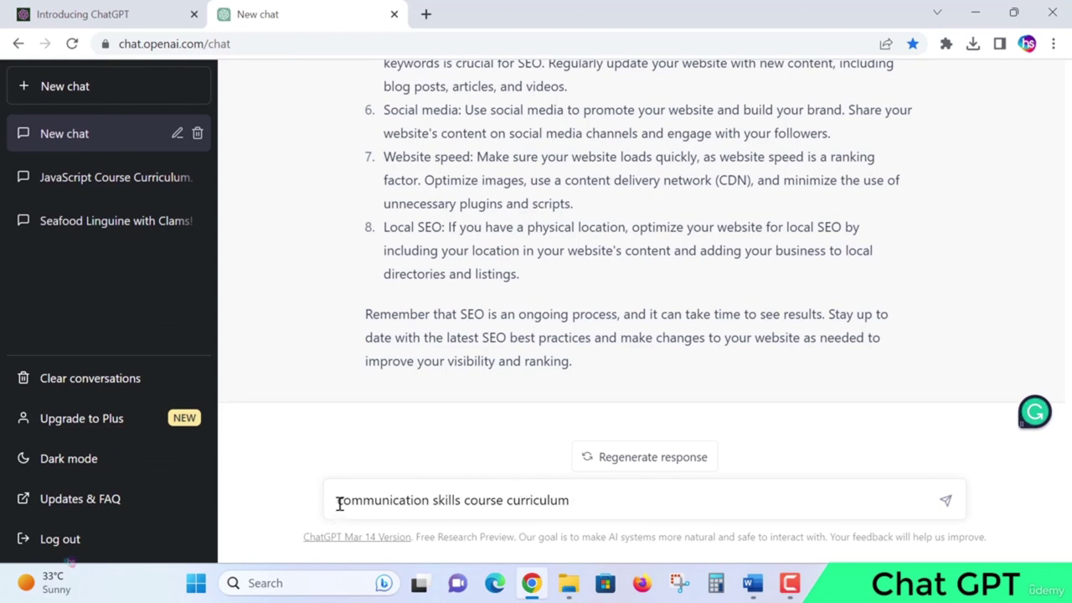
{"action": "type", "text": "suggest"}
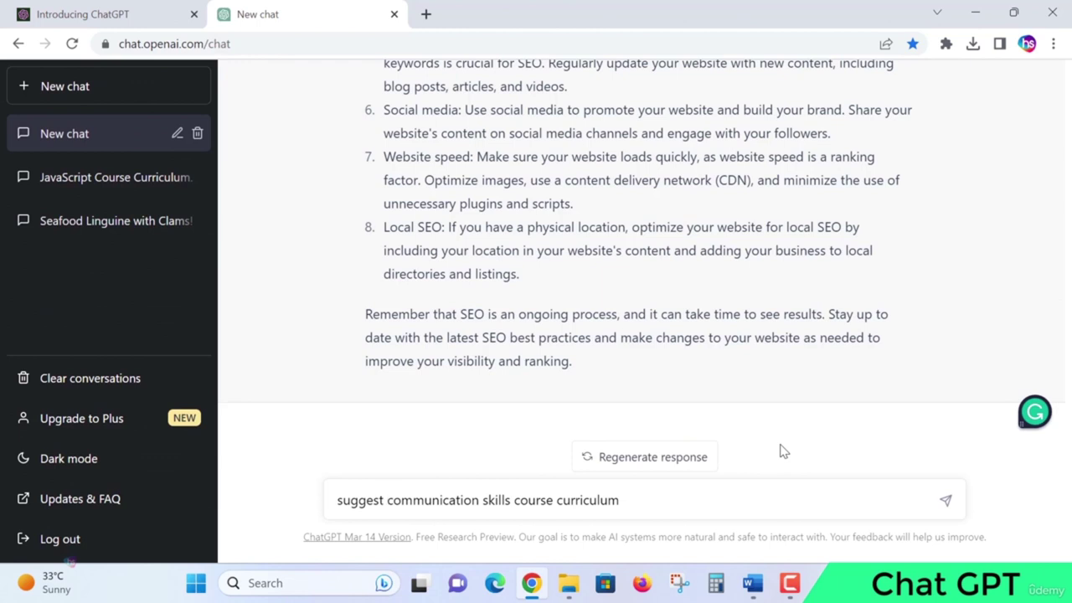
{"action": "left_click", "coordinate": [946, 500]}
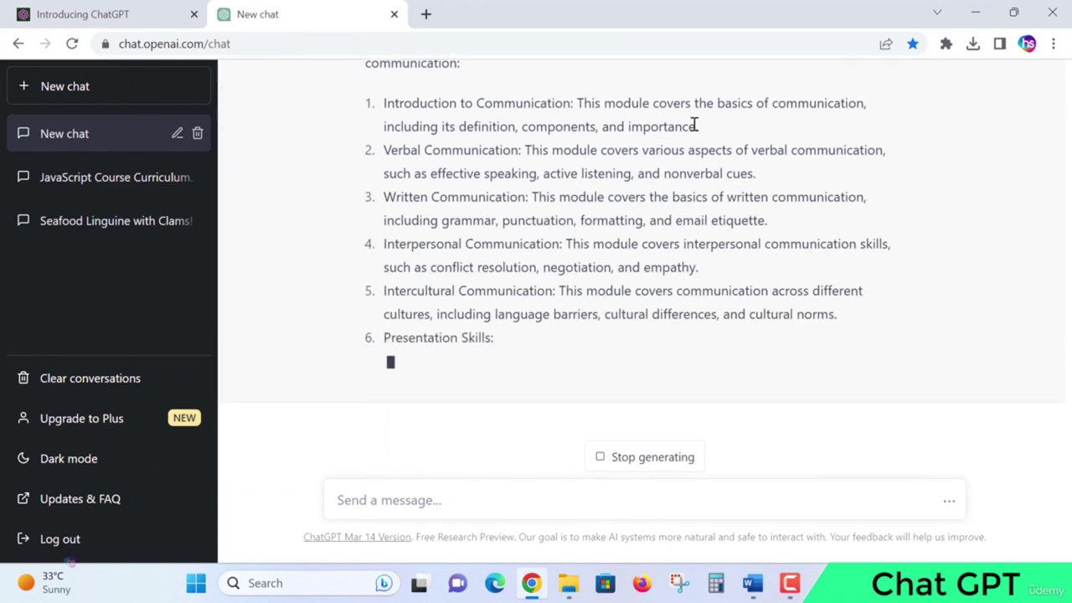
{"action": "scroll", "coordinate": [539, 210], "scroll_direction": "up", "scroll_amount": 2}
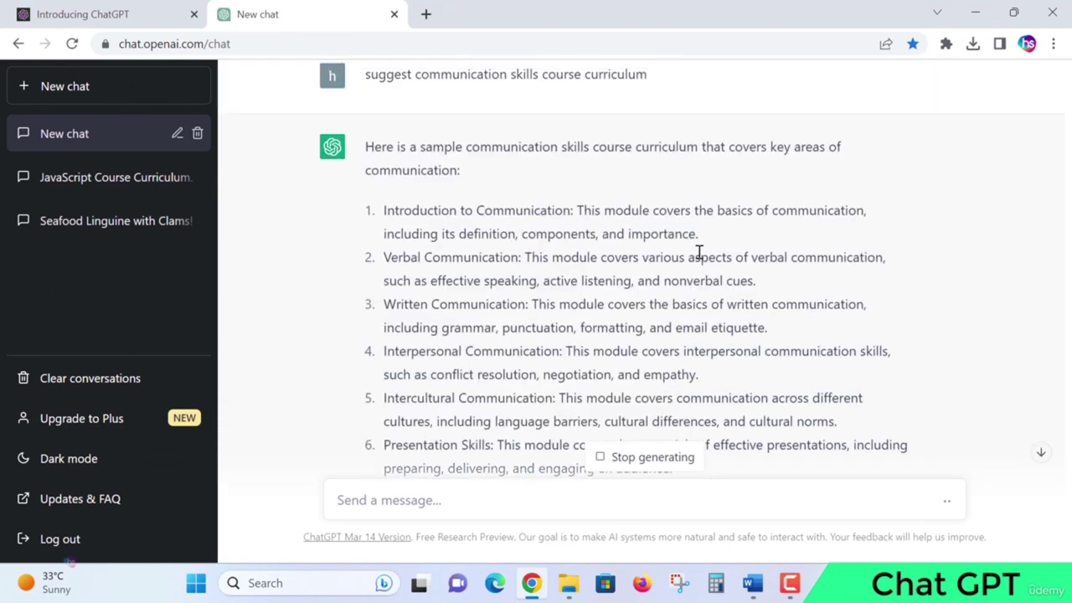
Read through the communication skills curriculum to its closing paragraph and return to its first modules.
{"action": "scroll", "coordinate": [711, 250], "scroll_direction": "down", "scroll_amount": 1}
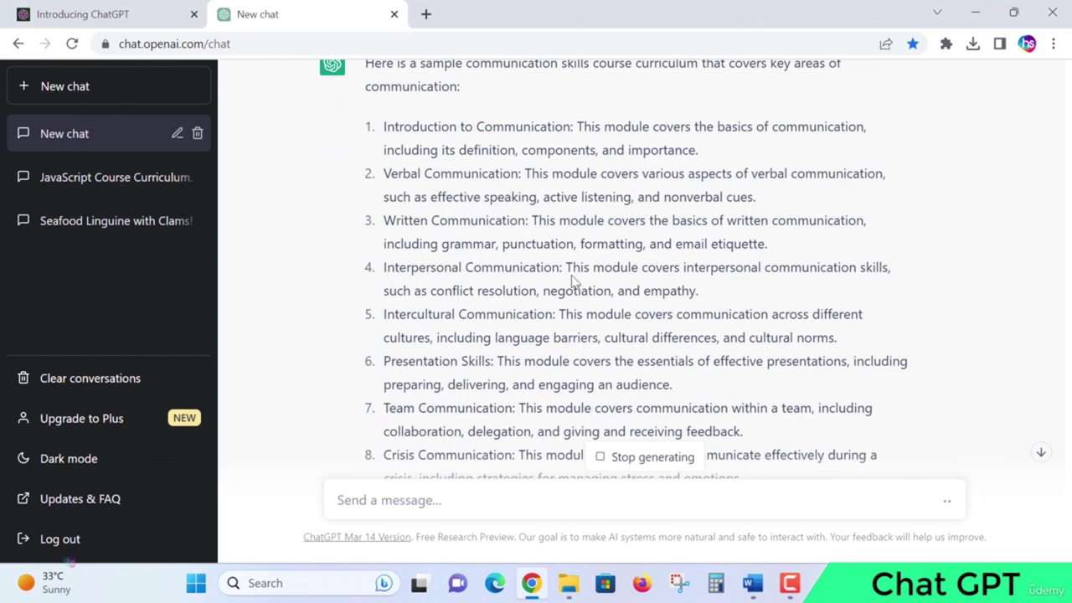
{"action": "scroll", "coordinate": [607, 303], "scroll_direction": "down", "scroll_amount": 2}
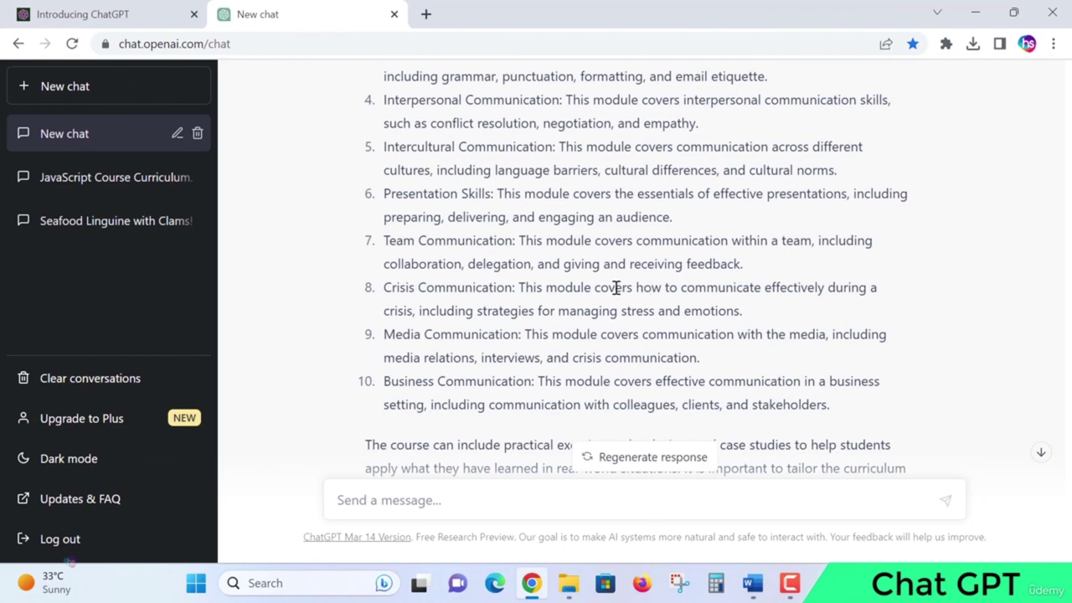
{"action": "scroll", "coordinate": [615, 287], "scroll_direction": "down", "scroll_amount": 2}
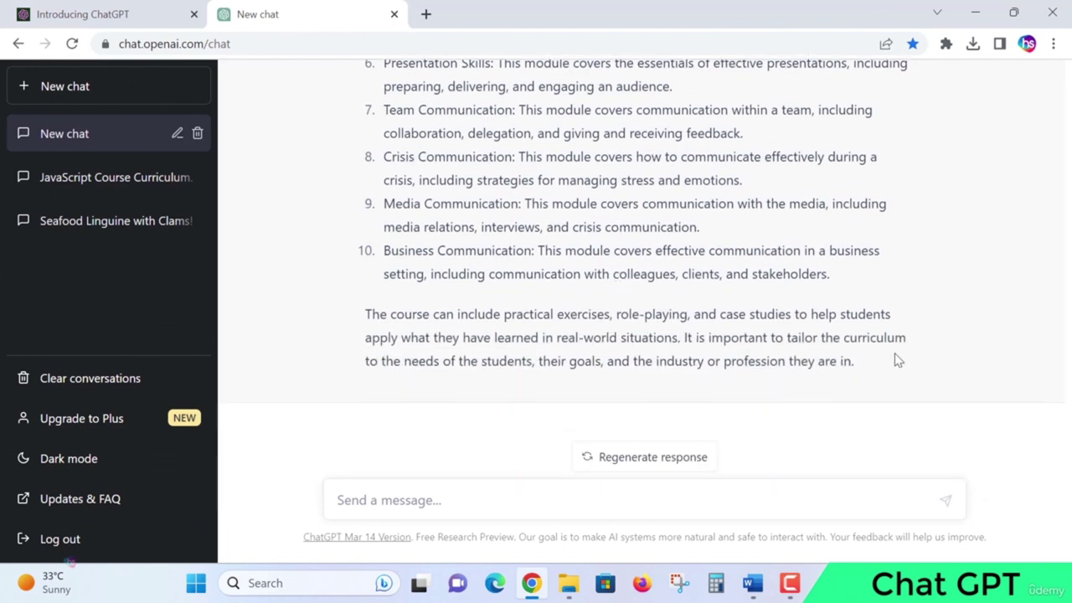
{"action": "scroll", "coordinate": [894, 367], "scroll_direction": "up", "scroll_amount": 1}
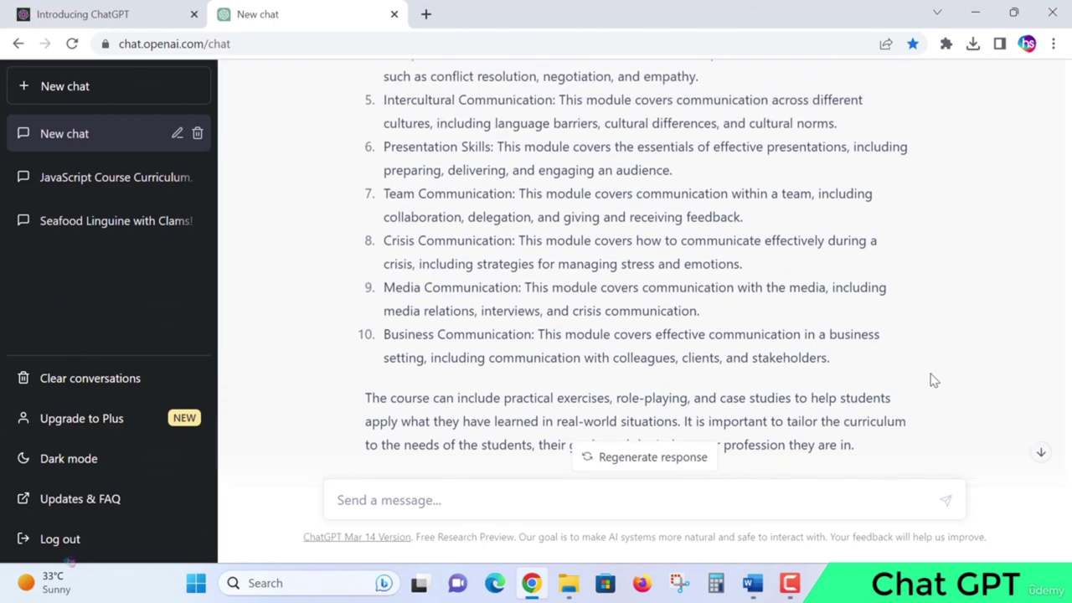
{"action": "scroll", "coordinate": [938, 388], "scroll_direction": "up", "scroll_amount": 3}
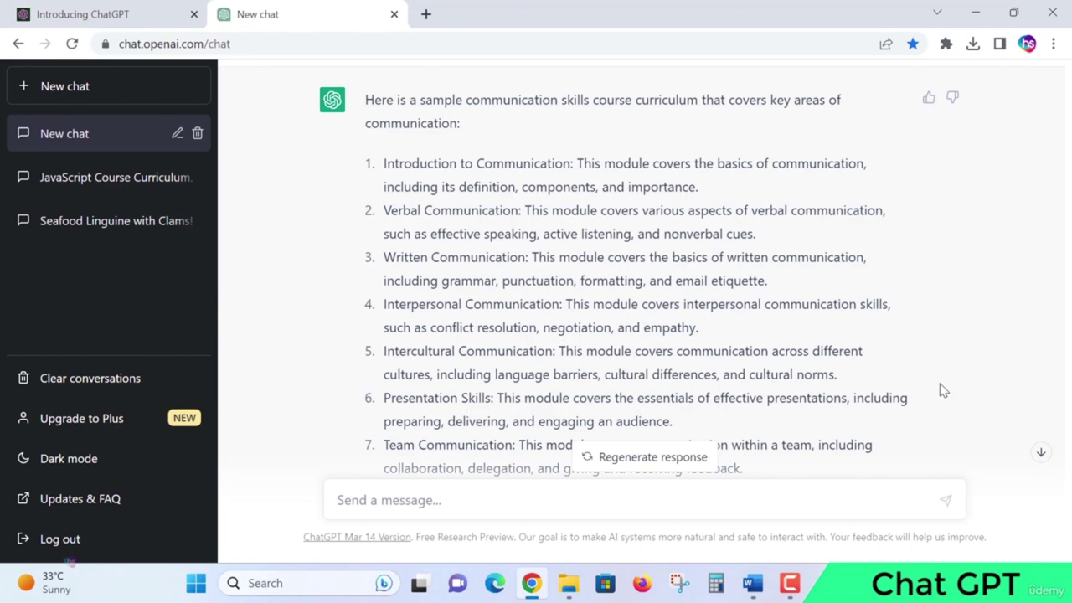
Examine the Interpersonal Communication module and its described skills, highlighting its text, and continue to the answer's end.
{"action": "left_click_drag", "start_coordinate": [385, 306], "coordinate": [560, 305]}
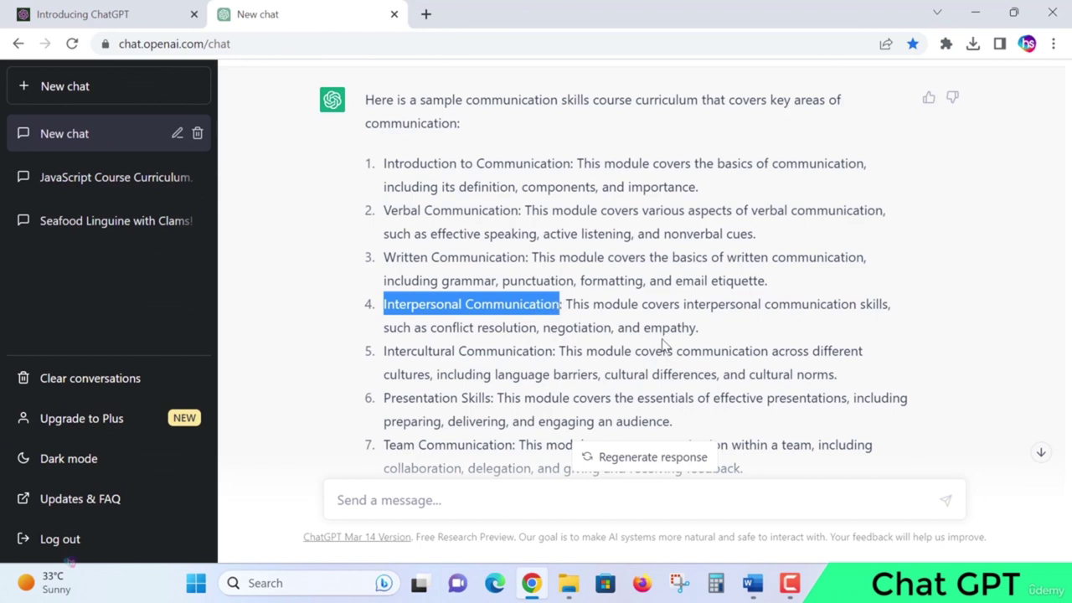
{"action": "left_click", "coordinate": [599, 307]}
{"action": "left_click_drag", "start_coordinate": [599, 307], "coordinate": [758, 305]}
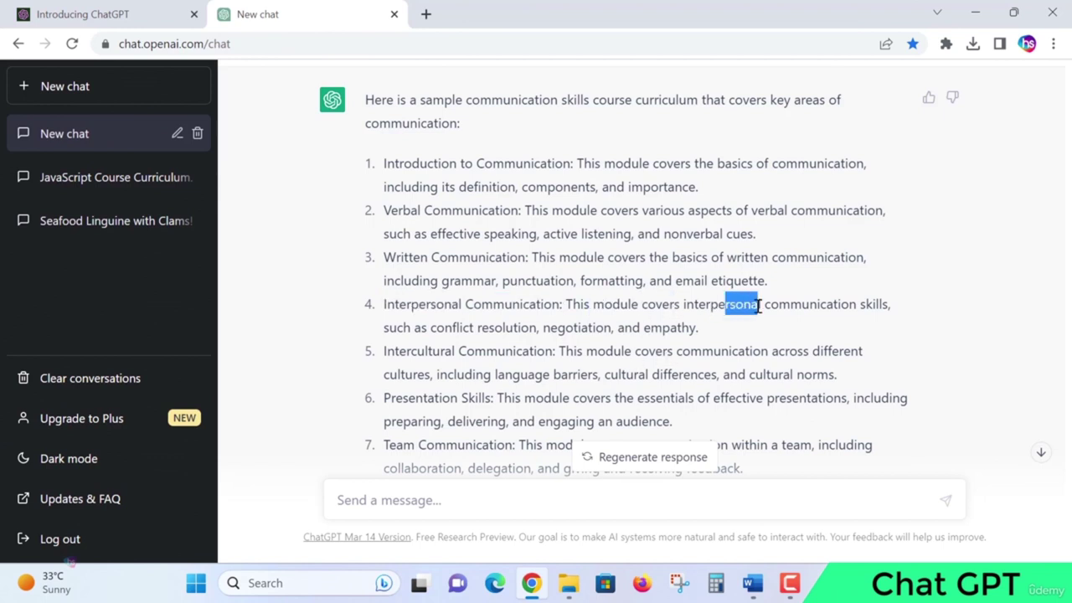
{"action": "left_click", "coordinate": [898, 311]}
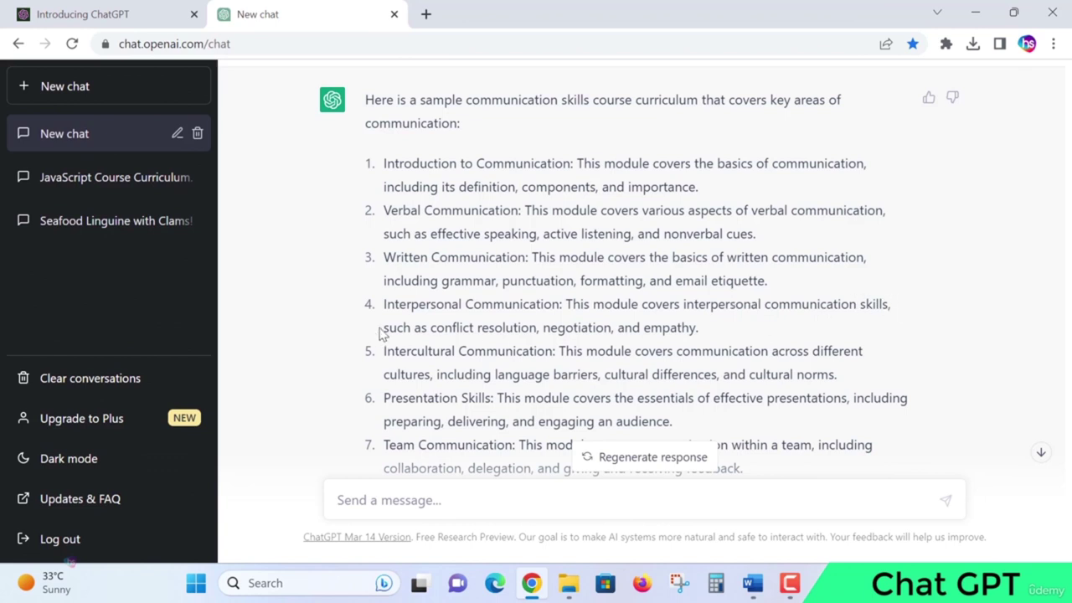
{"action": "left_click_drag", "start_coordinate": [431, 328], "coordinate": [600, 330]}
{"action": "left_click", "coordinate": [536, 328]}
{"action": "left_click", "coordinate": [667, 327]}
{"action": "scroll", "coordinate": [642, 311], "scroll_direction": "down", "scroll_amount": 5}
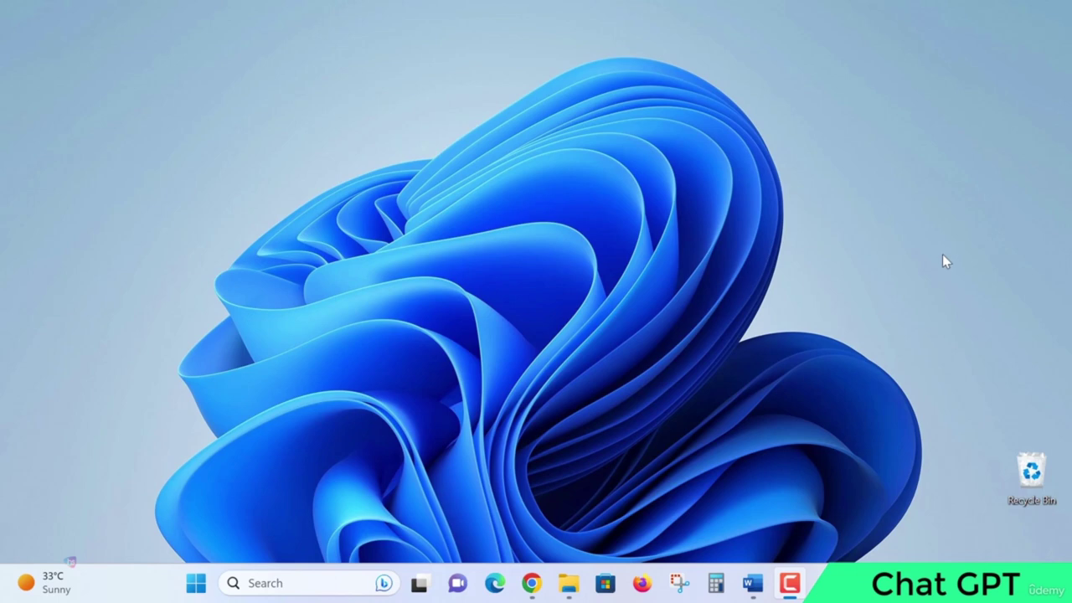
Reopen ChatGPT in Chrome and begin the prompt "how to sell a competitive", correcting the last word's spelling with the suggested replacement.
{"action": "left_click", "coordinate": [532, 583]}
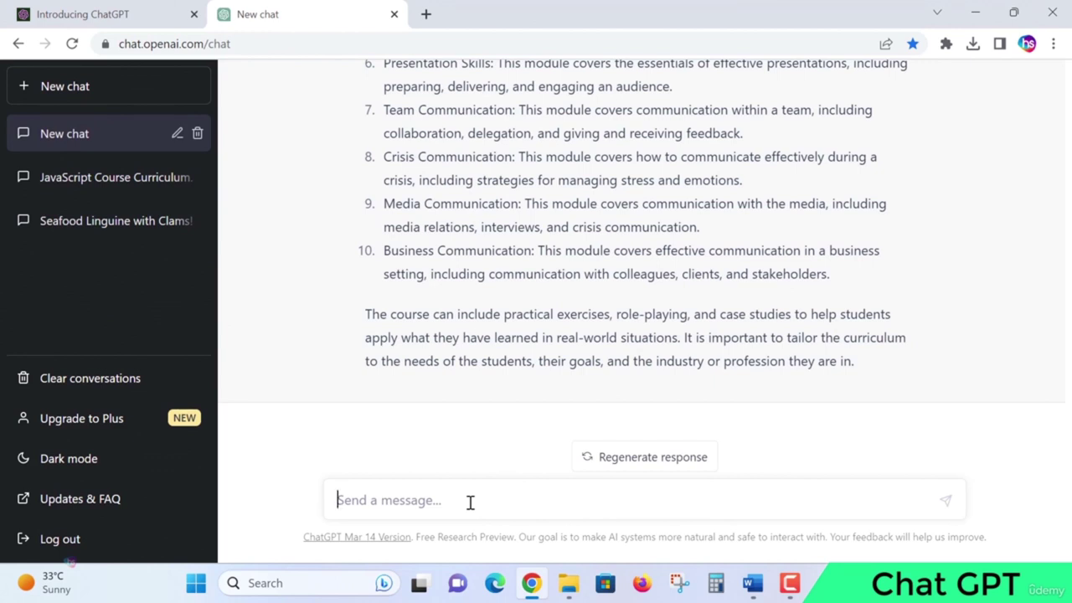
{"action": "type", "text": "g"}
{"action": "key", "text": "BackSpace"}
{"action": "type", "text": "how"}
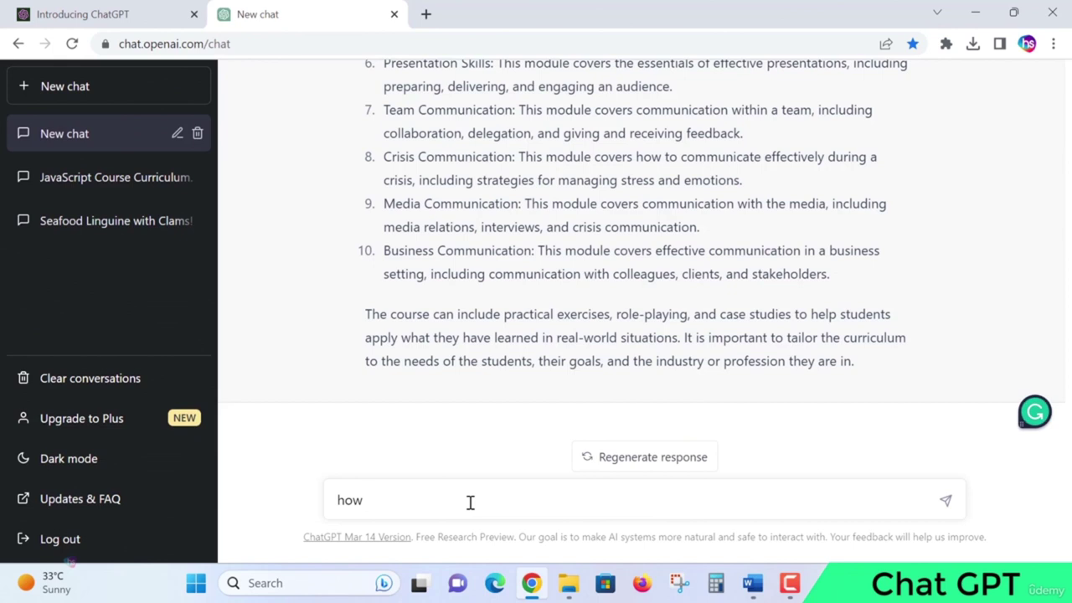
{"action": "type", "text": " to sell a compitit"}
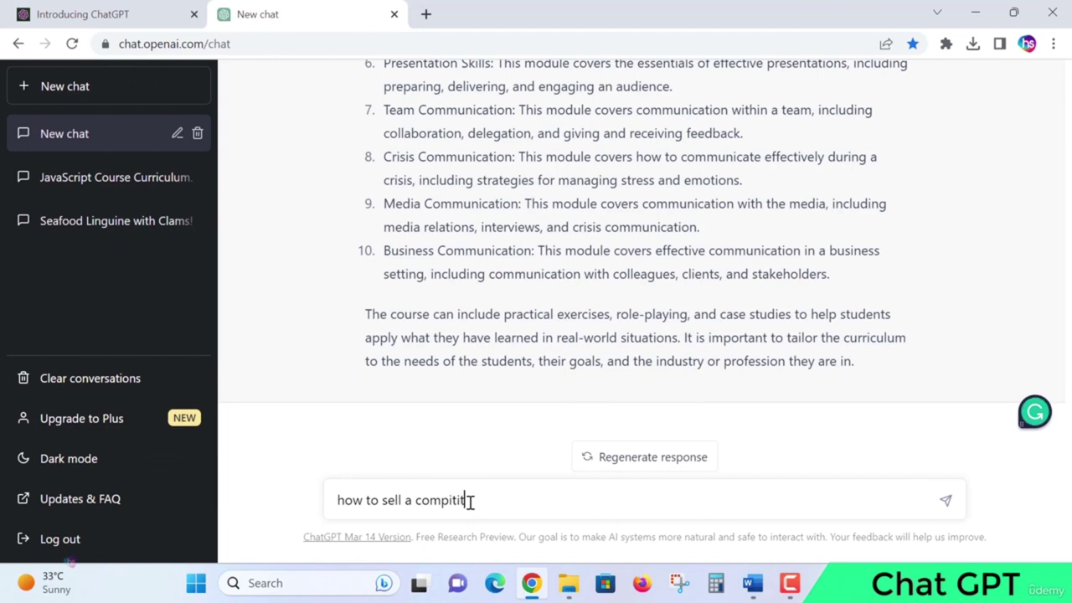
{"action": "type", "text": "ior"}
{"action": "type", "text": "e"}
{"action": "key", "text": "BackSpace"}
{"action": "key", "text": "BackSpace"}
{"action": "type", "text": "e"}
{"action": "right_click", "coordinate": [468, 501]}
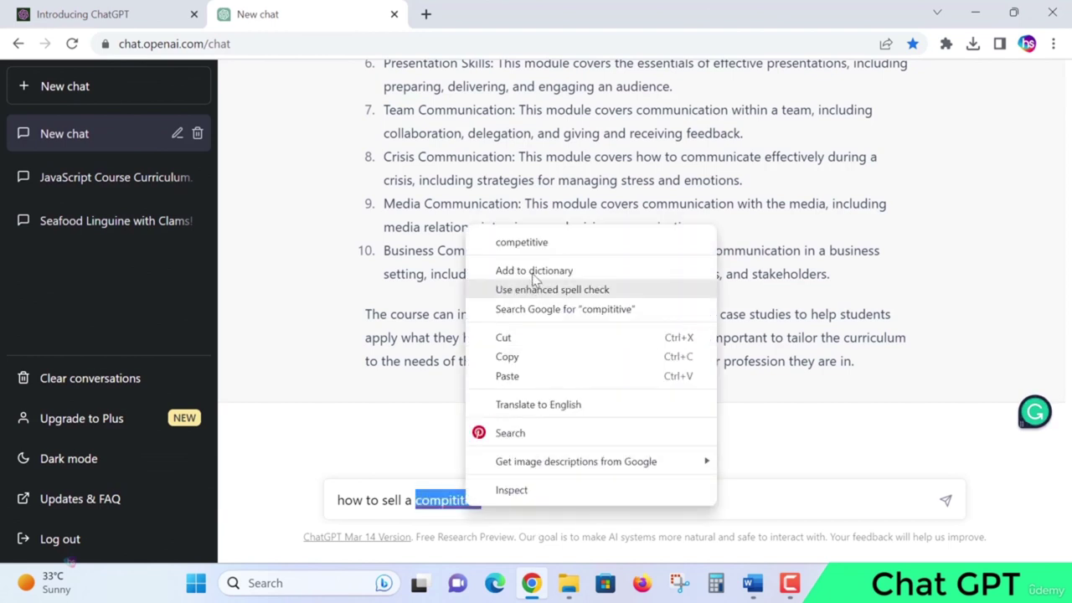
{"action": "left_click", "coordinate": [546, 242]}
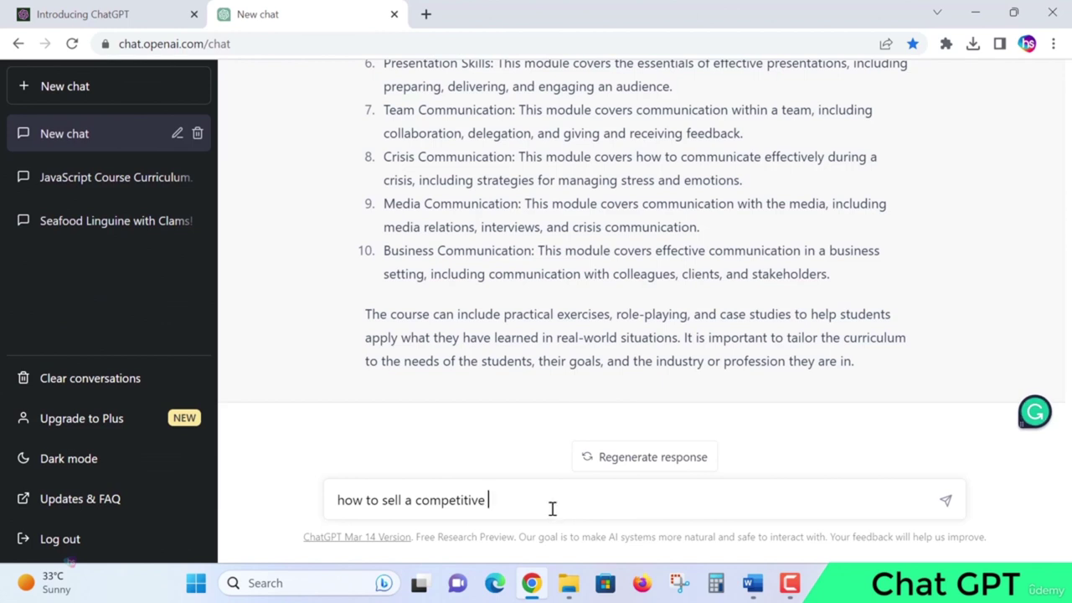
Complete the prompt as "how to sell a competitive products" and send it.
{"action": "type", "text": "products"}
{"action": "key", "text": "BackSpace"}
{"action": "key", "text": "BackSpace"}
{"action": "key", "text": "BackSpace"}
{"action": "type", "text": "cts"}
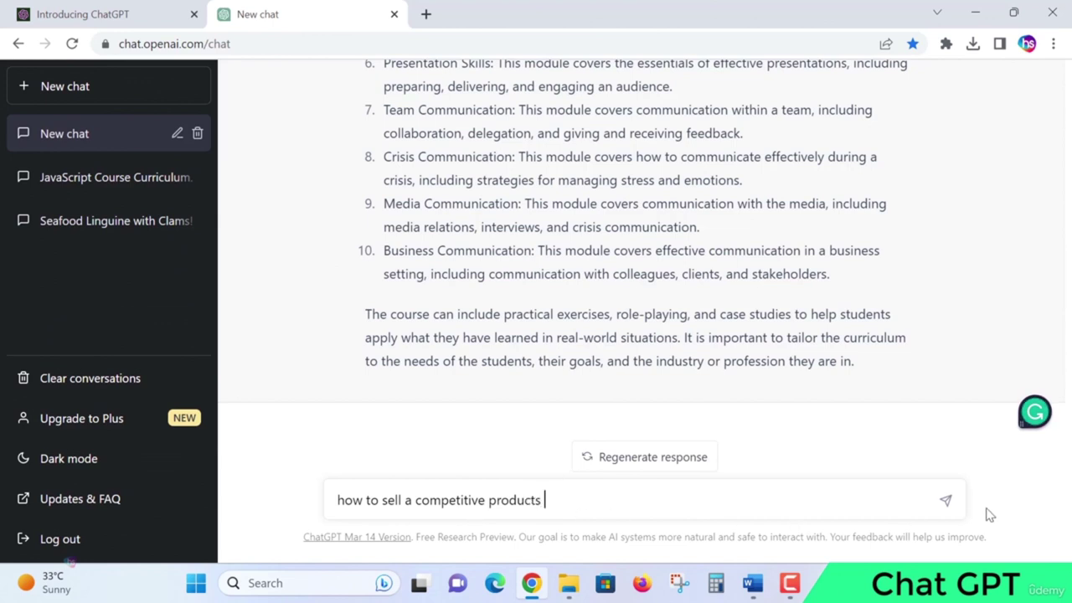
{"action": "left_click", "coordinate": [948, 504]}
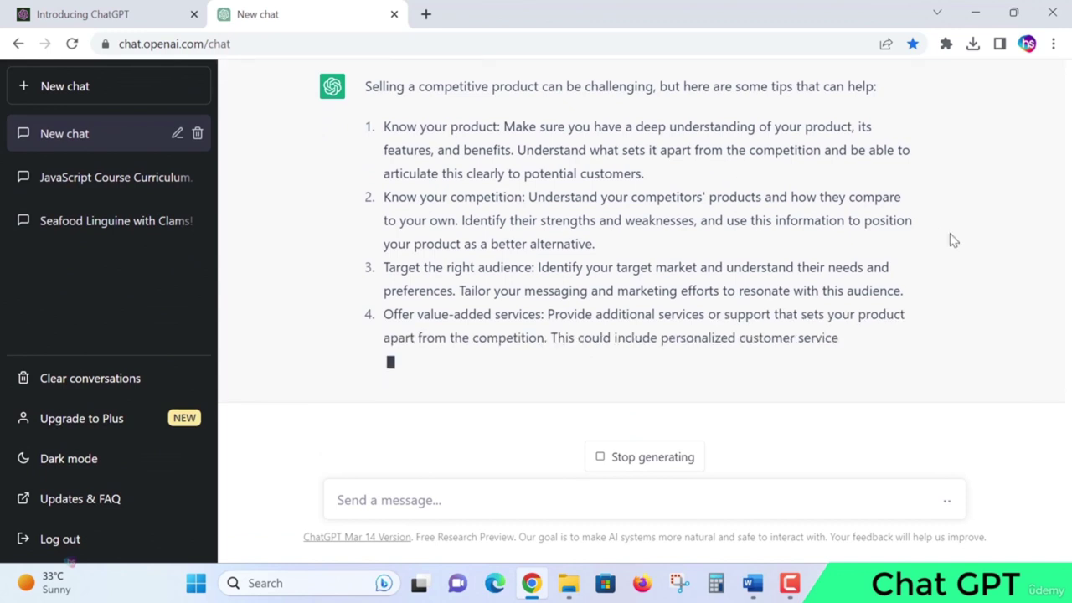
Read the tips for selling a competitive product, from knowing the product to the closing summary.
{"action": "scroll", "coordinate": [950, 239], "scroll_direction": "up", "scroll_amount": 1}
{"action": "scroll", "coordinate": [950, 240], "scroll_direction": "down", "scroll_amount": 1}
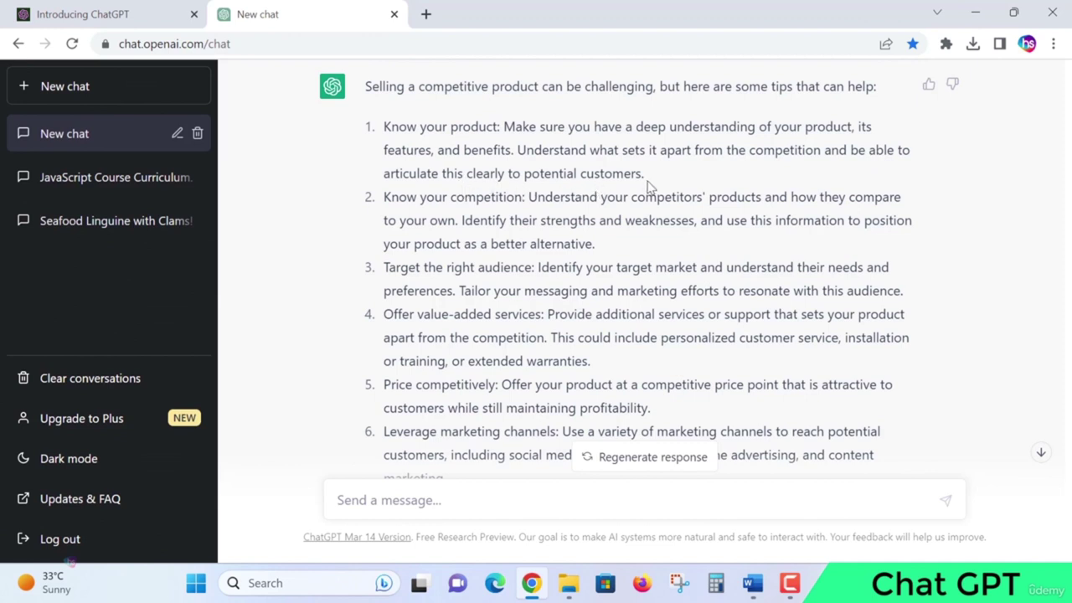
{"action": "scroll", "coordinate": [646, 184], "scroll_direction": "down", "scroll_amount": 1}
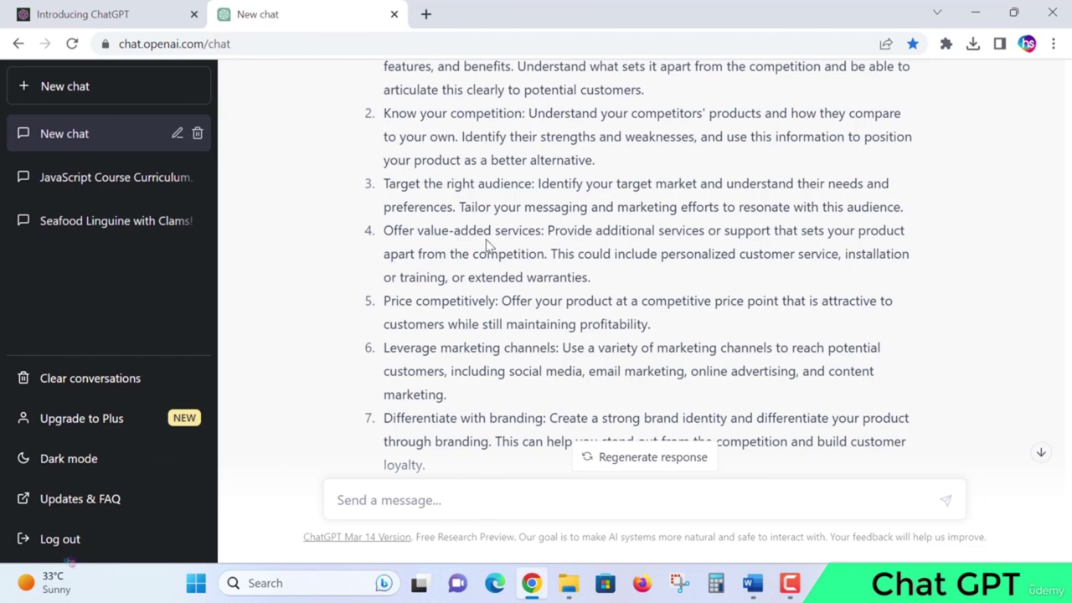
{"action": "scroll", "coordinate": [603, 225], "scroll_direction": "down", "scroll_amount": 1}
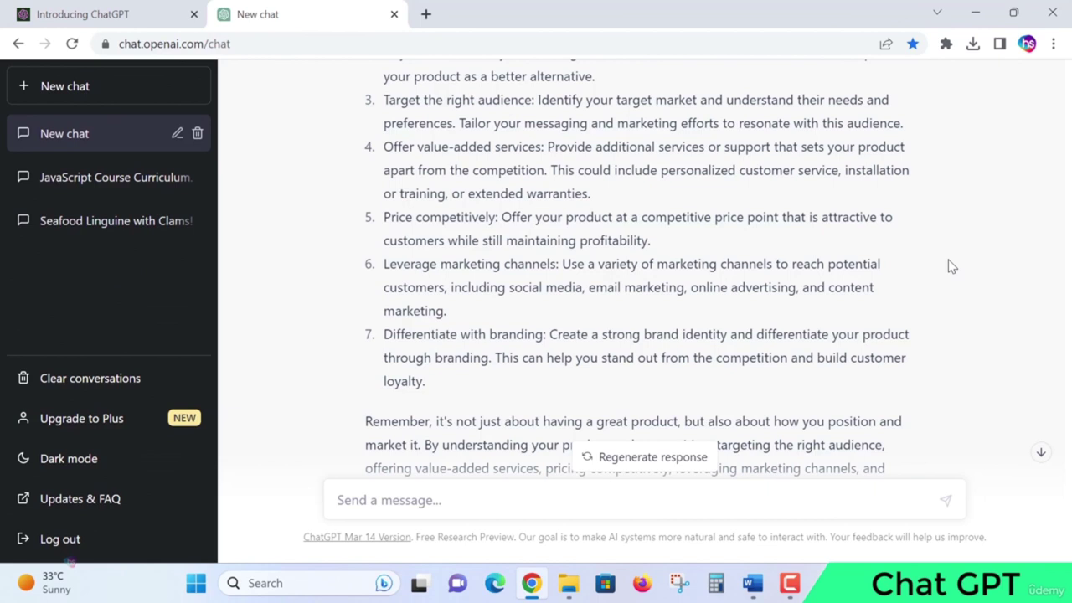
{"action": "scroll", "coordinate": [952, 266], "scroll_direction": "down", "scroll_amount": 1}
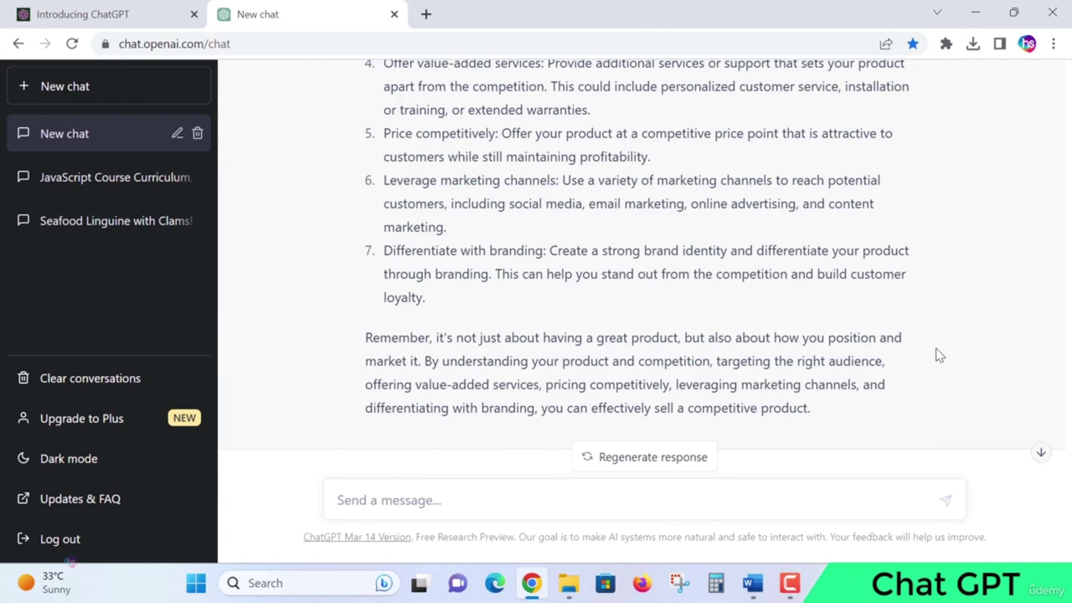
{"action": "scroll", "coordinate": [939, 357], "scroll_direction": "up", "scroll_amount": 3}
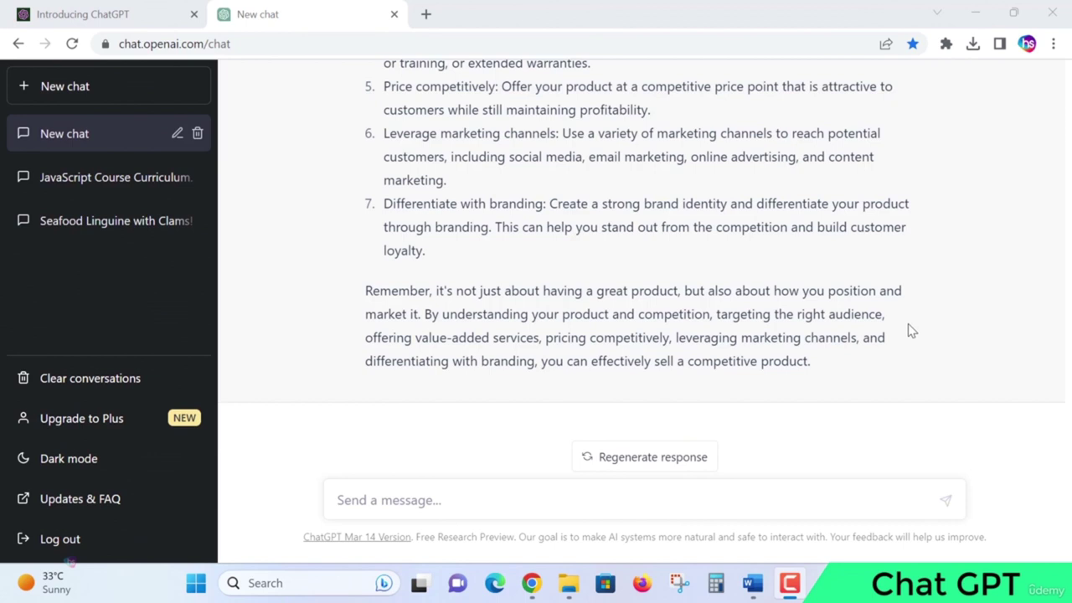
Send the prompt "how to improve sales" in the same chat.
{"action": "left_click", "coordinate": [518, 503]}
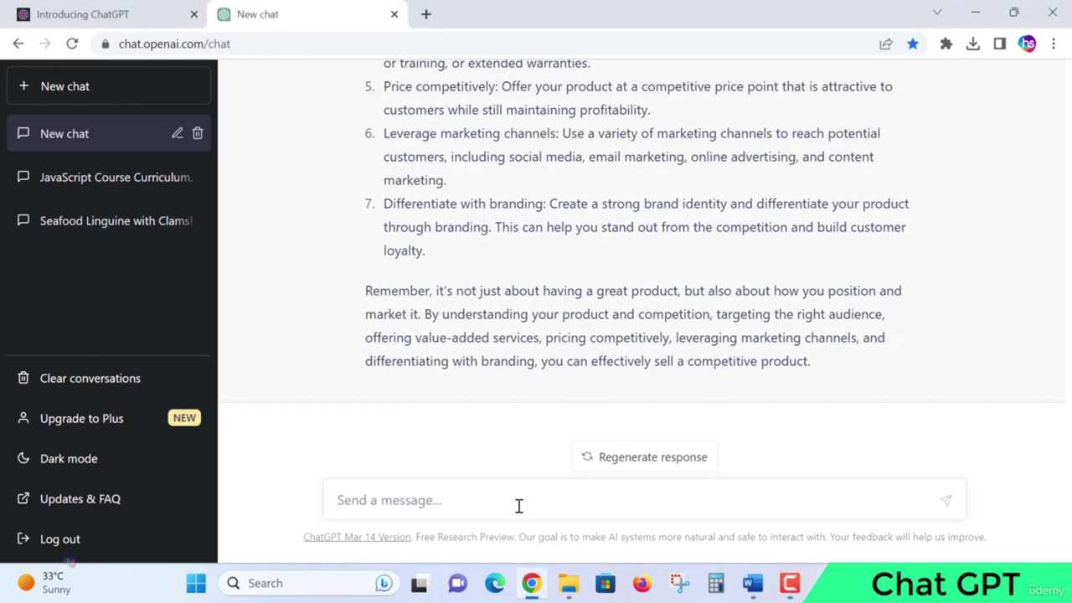
{"action": "type", "text": "how to impro"}
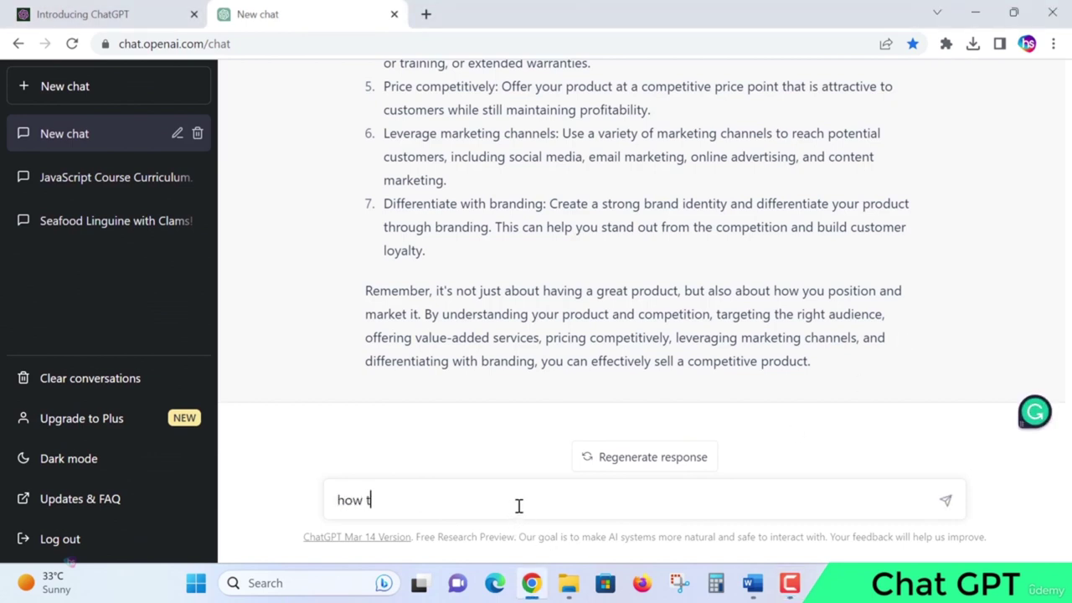
{"action": "type", "text": "ve sales"}
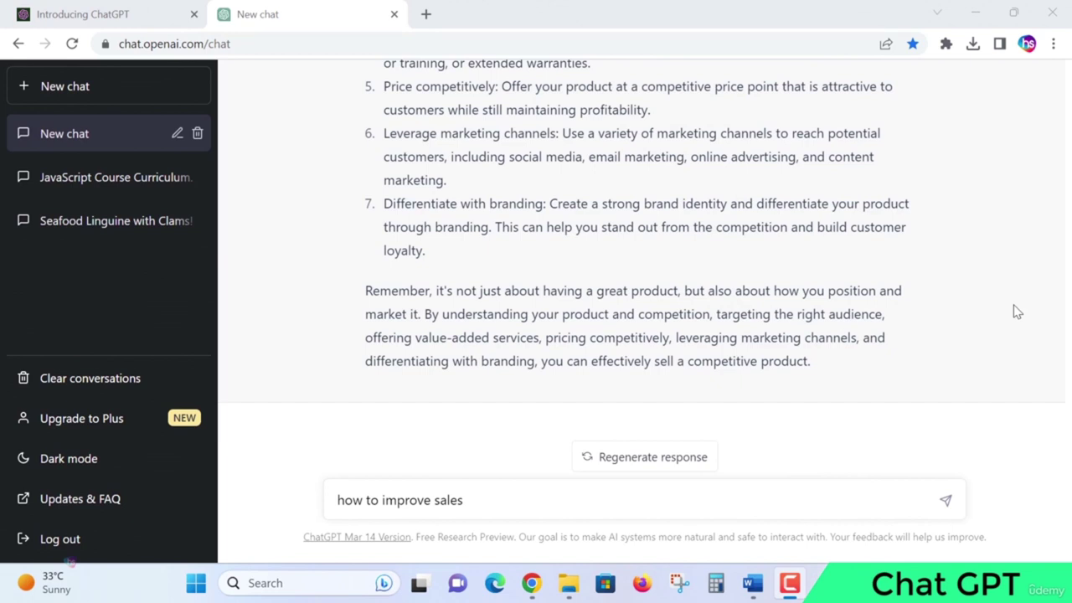
{"action": "left_click", "coordinate": [945, 506]}
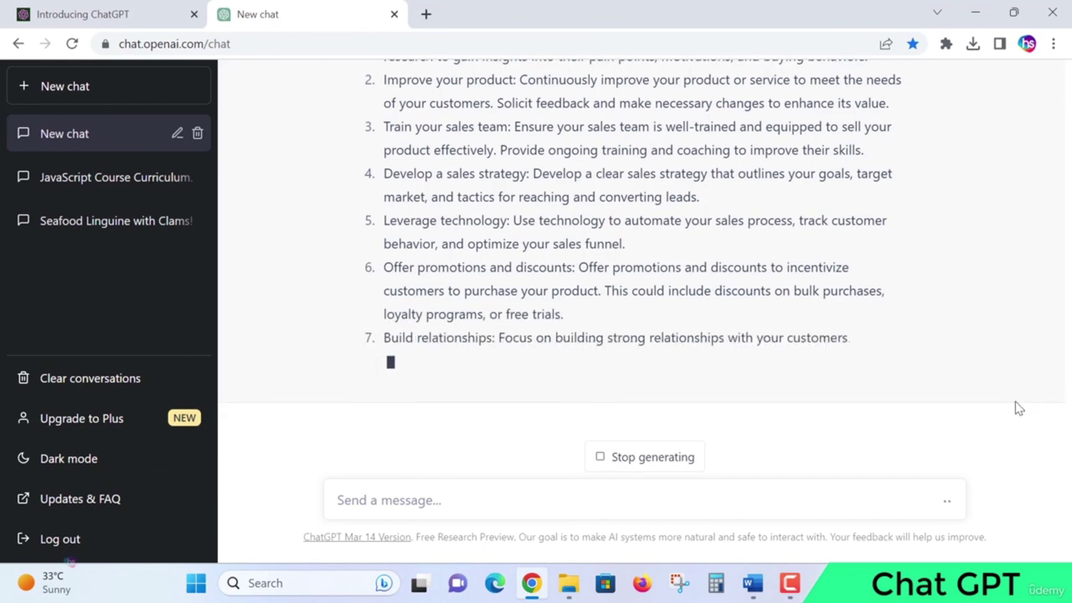
Read the sales improvement tips, from knowing the customer to the closing advice.
{"action": "scroll", "coordinate": [1012, 406], "scroll_direction": "up", "scroll_amount": 1}
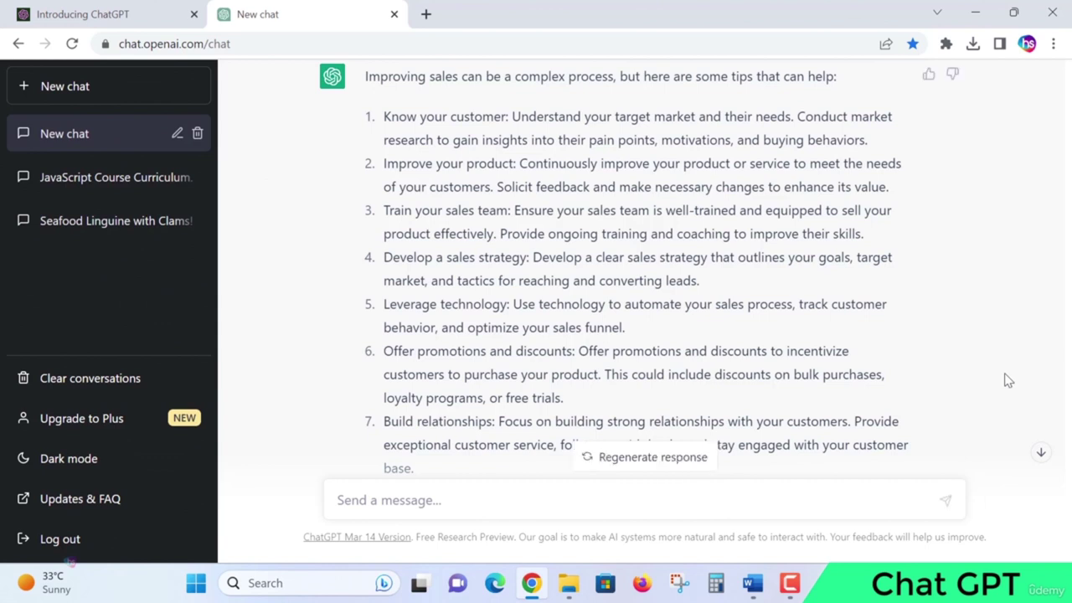
{"action": "scroll", "coordinate": [1012, 377], "scroll_direction": "down", "scroll_amount": 1}
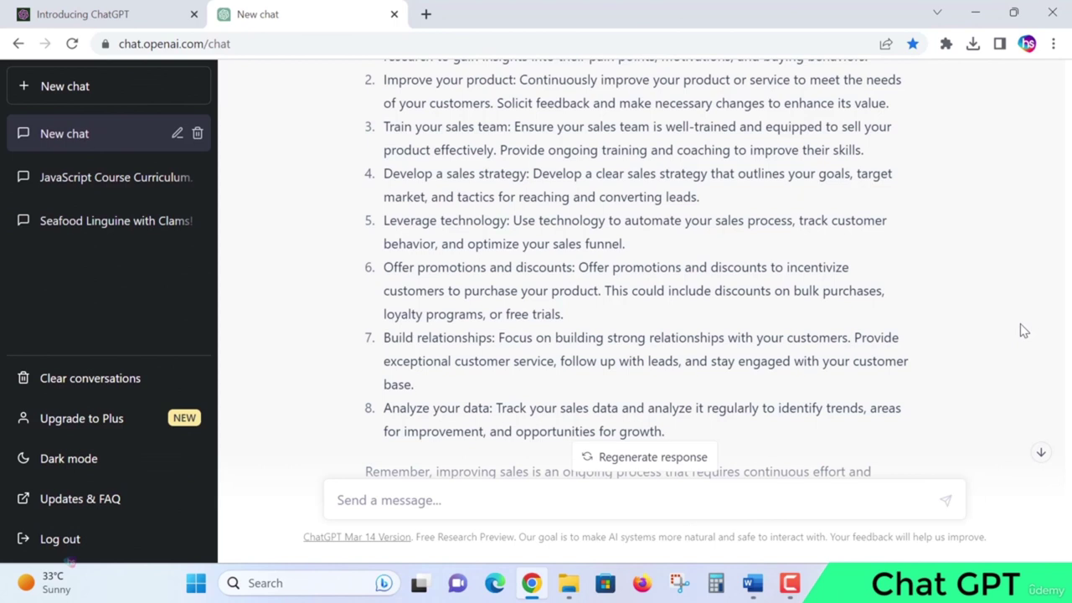
{"action": "scroll", "coordinate": [1027, 331], "scroll_direction": "down", "scroll_amount": 1}
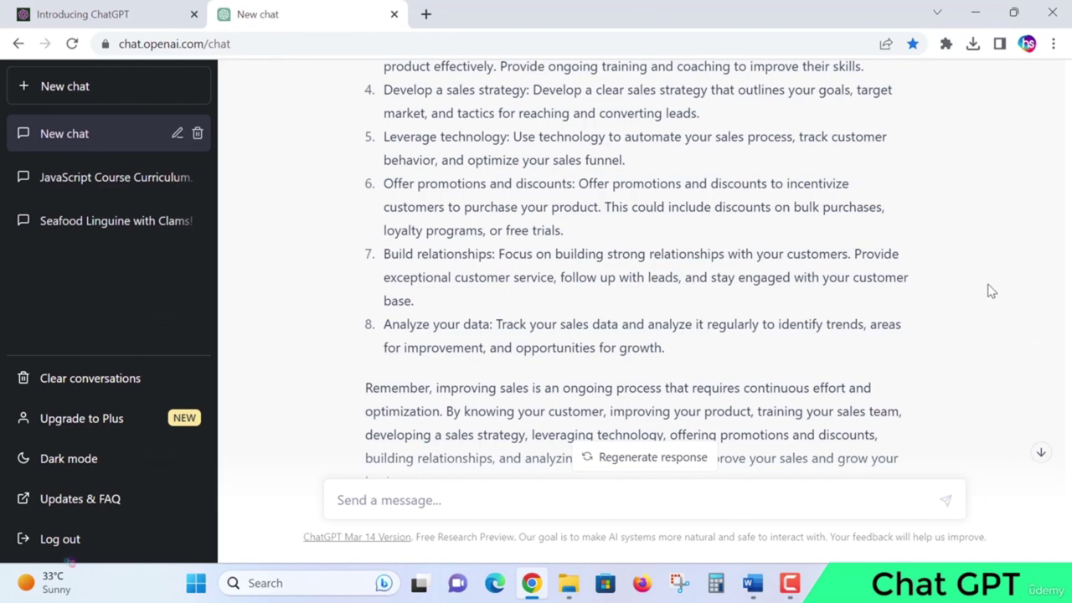
{"action": "scroll", "coordinate": [972, 318], "scroll_direction": "down", "scroll_amount": 1}
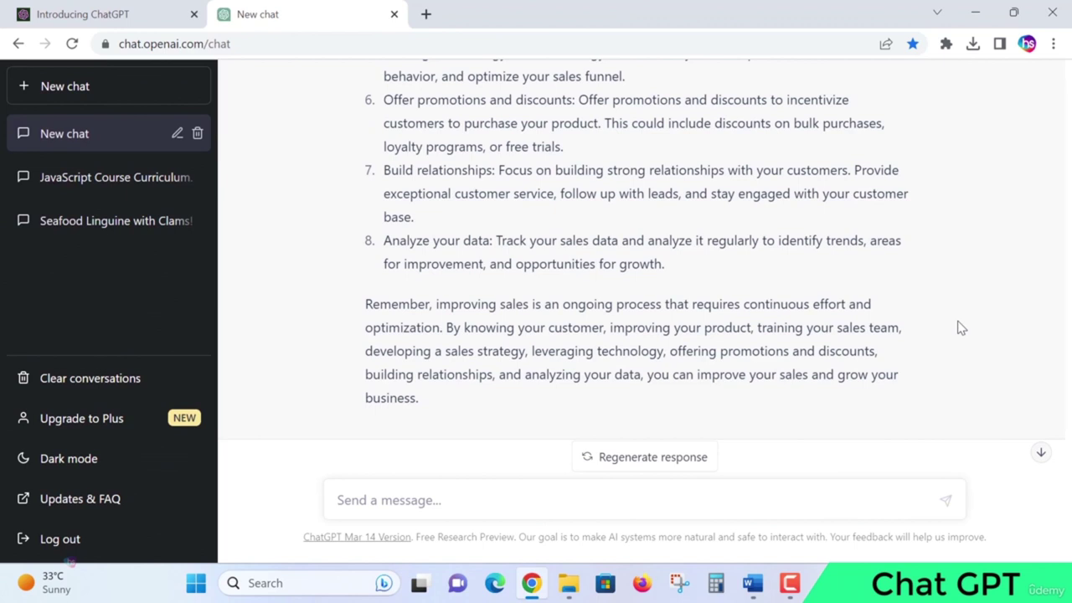
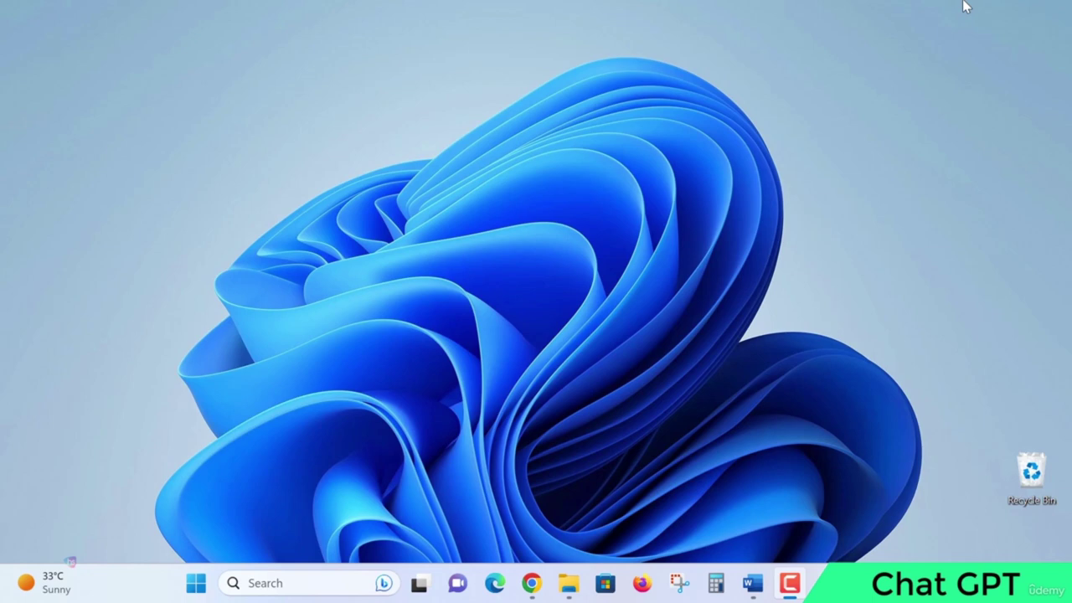
Switch back to ChatGPT in Chrome and send the prompt "prepare a resume for fresher for software job".
{"action": "left_click", "coordinate": [531, 584]}
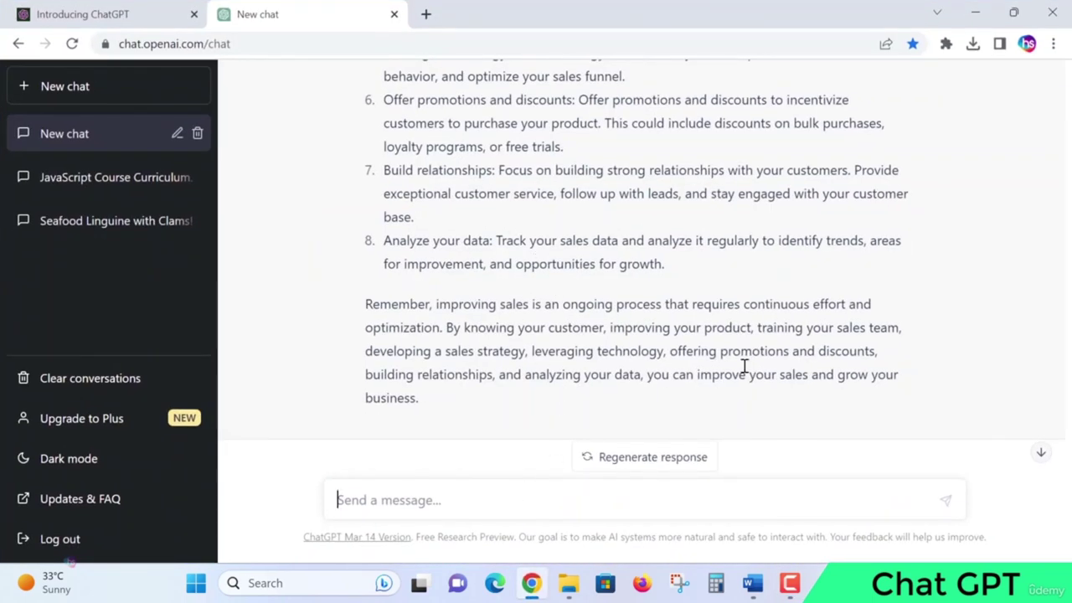
{"action": "scroll", "coordinate": [745, 366], "scroll_direction": "down", "scroll_amount": 1}
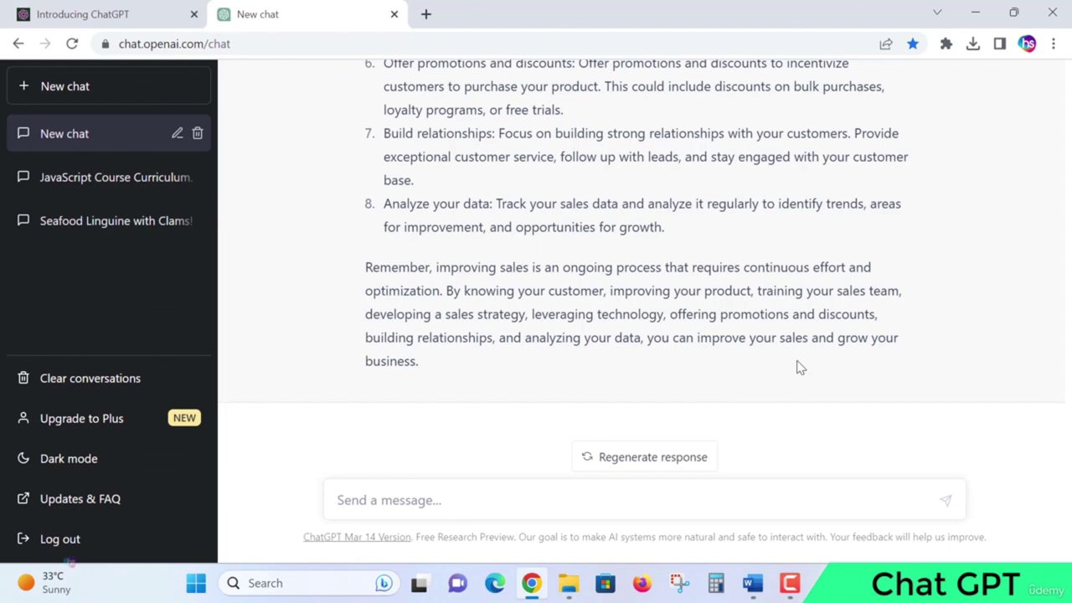
{"action": "type", "text": "prepa"}
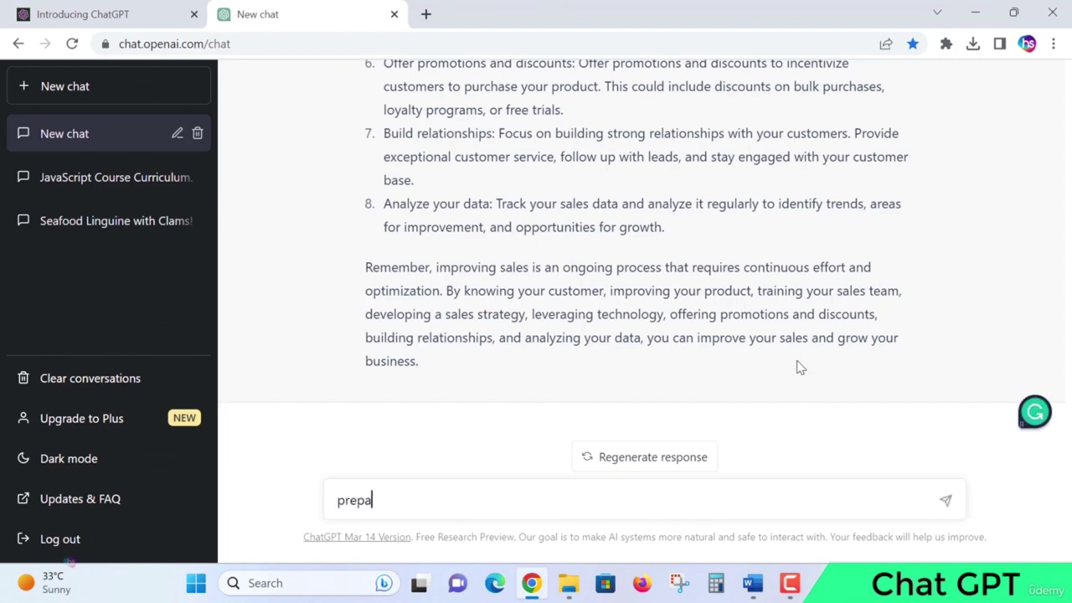
{"action": "type", "text": "re a resume for freshers"}
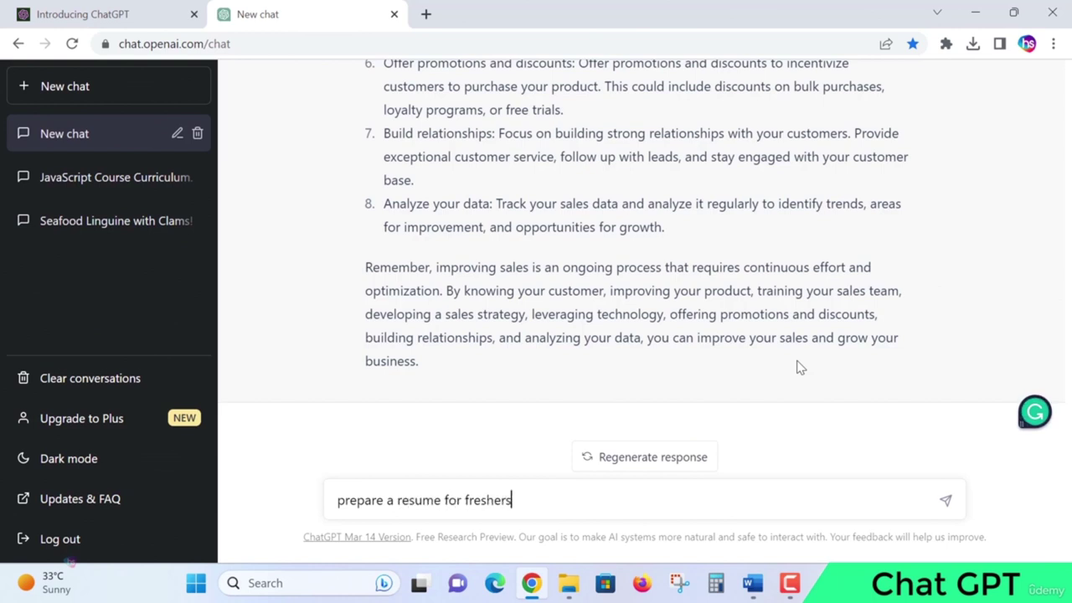
{"action": "key", "text": "BackSpace"}
{"action": "type", "text": "for it"}
{"action": "key", "text": "BackSpace"}
{"action": "key", "text": "BackSpace"}
{"action": "key", "text": "BackSpace"}
{"action": "type", "text": "software job"}
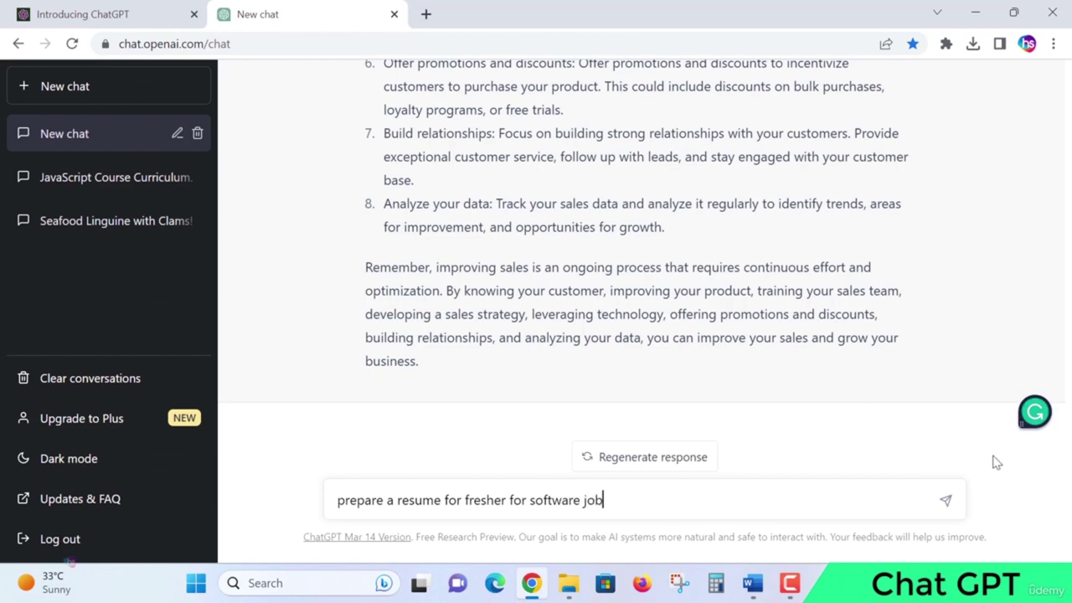
{"action": "left_click", "coordinate": [945, 500]}
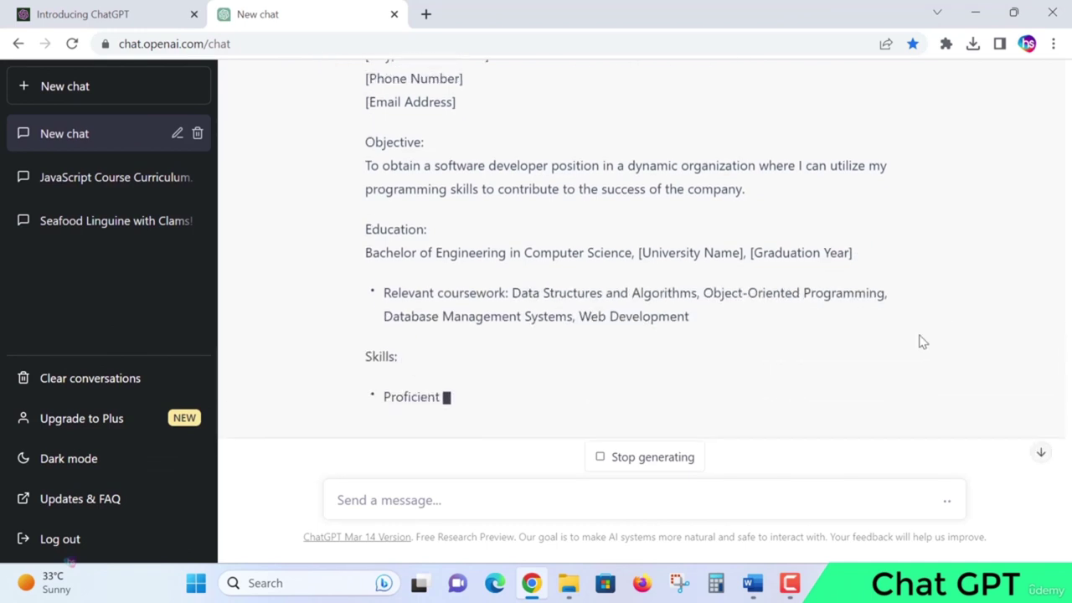
Examine the contact details and objective sections of the generated sample resume.
{"action": "scroll", "coordinate": [913, 335], "scroll_direction": "up", "scroll_amount": 3}
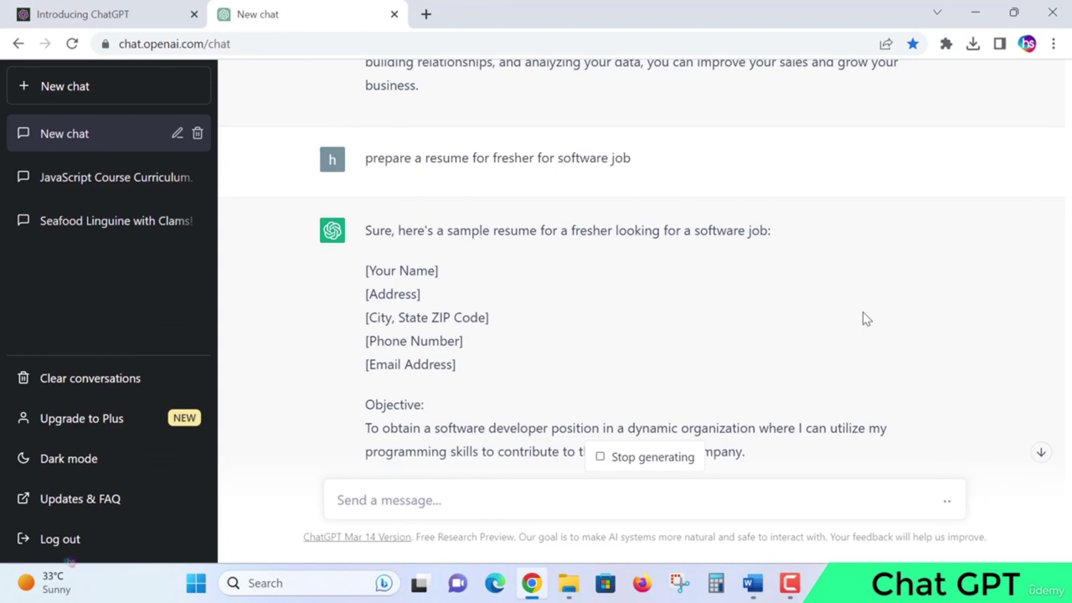
{"action": "scroll", "coordinate": [863, 318], "scroll_direction": "down", "scroll_amount": 1}
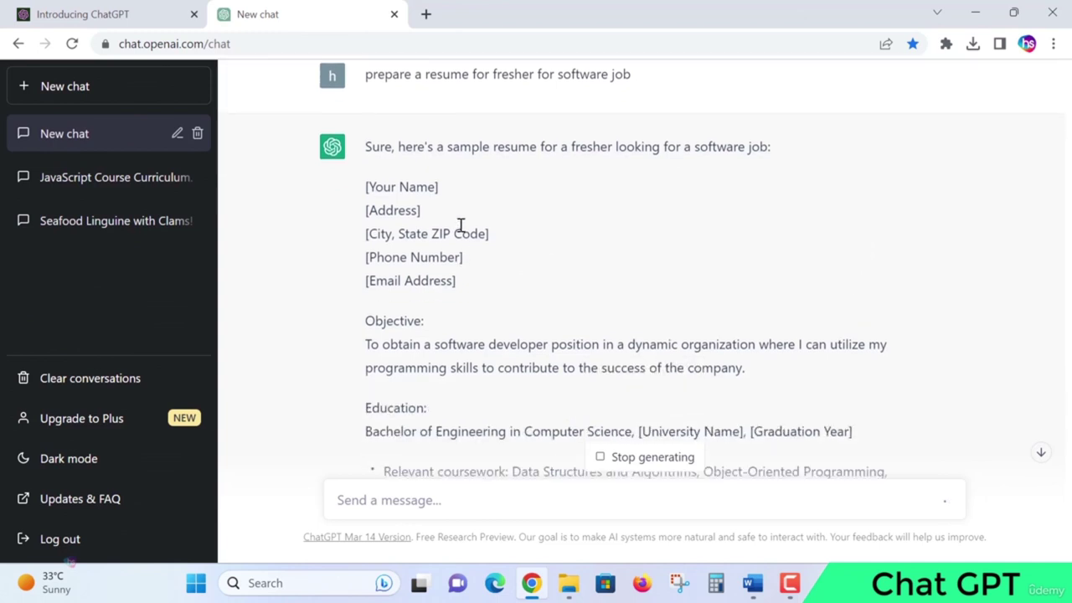
{"action": "left_click_drag", "start_coordinate": [364, 194], "coordinate": [553, 311]}
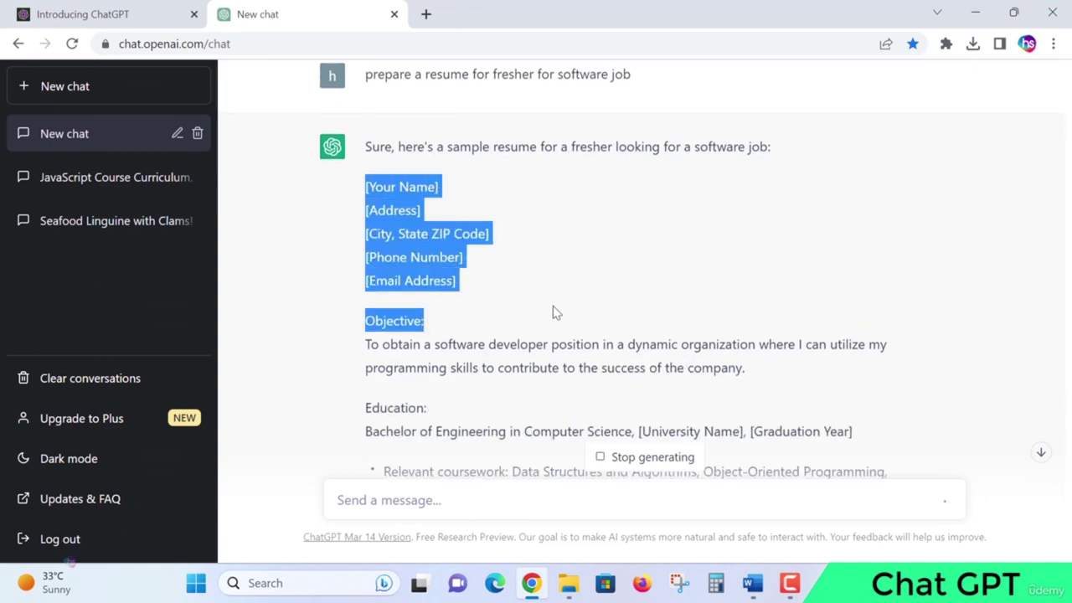
{"action": "left_click", "coordinate": [704, 258]}
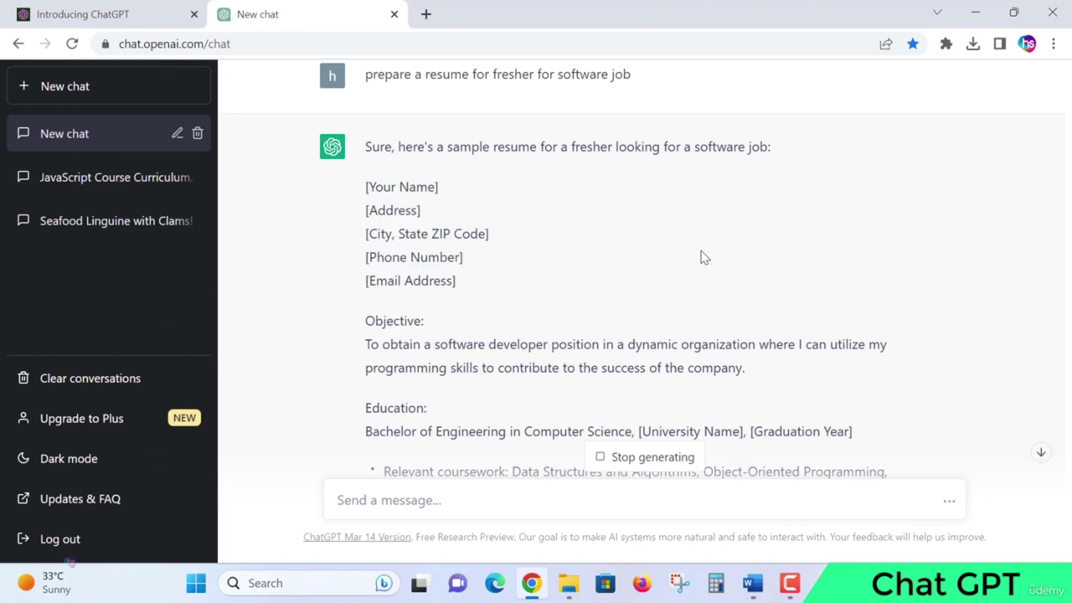
{"action": "left_click_drag", "start_coordinate": [364, 191], "coordinate": [438, 186]}
{"action": "left_click", "coordinate": [484, 200]}
{"action": "left_click_drag", "start_coordinate": [354, 246], "coordinate": [527, 228]}
{"action": "left_click", "coordinate": [668, 232]}
{"action": "scroll", "coordinate": [670, 231], "scroll_direction": "down", "scroll_amount": 1}
{"action": "left_click_drag", "start_coordinate": [366, 237], "coordinate": [737, 284]}
{"action": "left_click", "coordinate": [767, 284]}
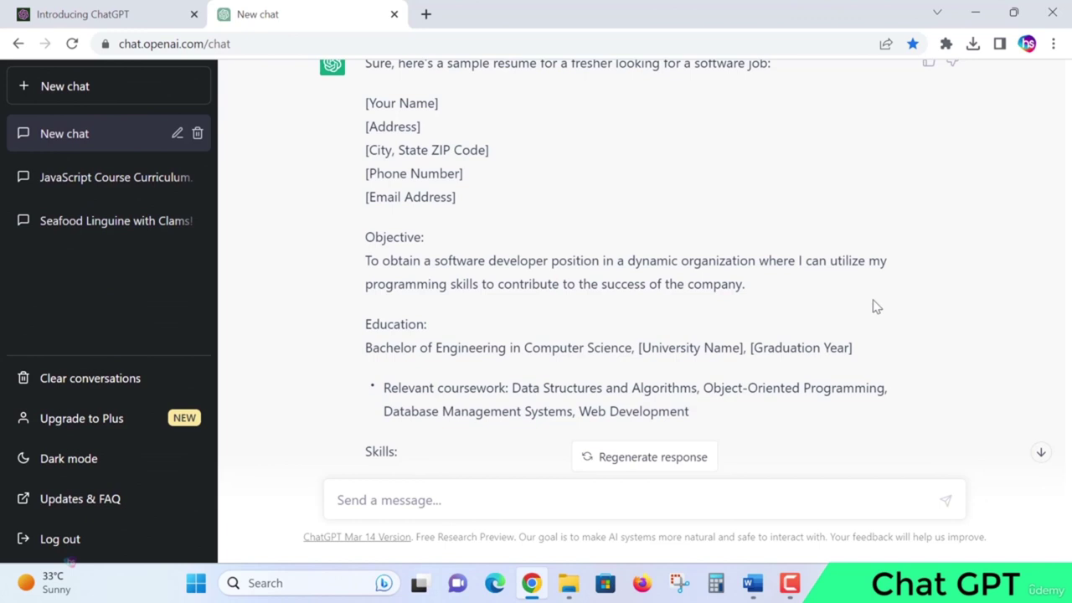
Read the education, skills and projects sections of the sample resume, up to the start of the experience section.
{"action": "scroll", "coordinate": [872, 305], "scroll_direction": "down", "scroll_amount": 1}
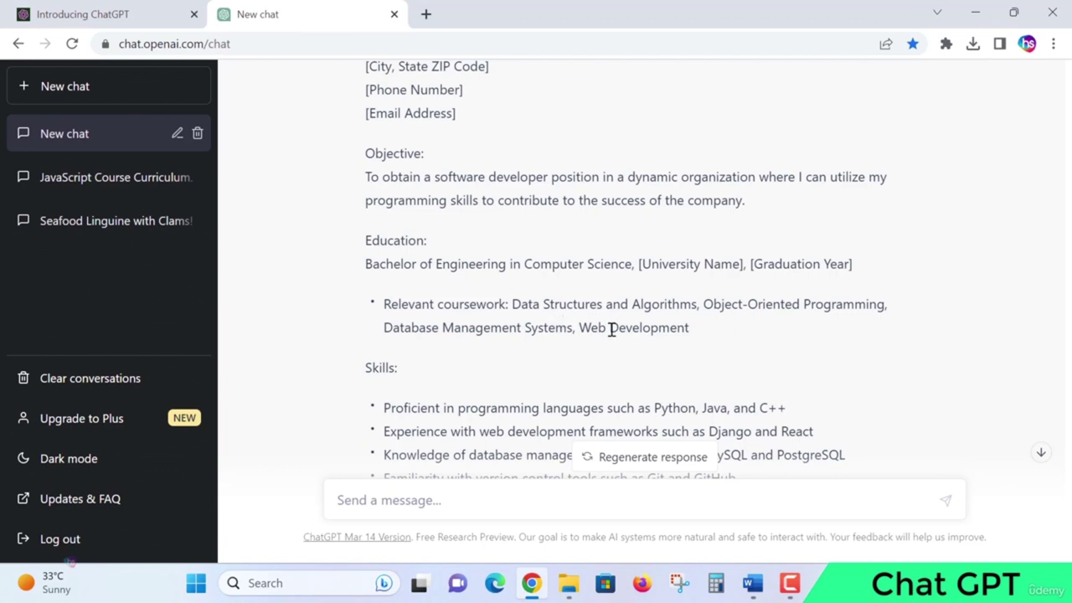
{"action": "scroll", "coordinate": [517, 348], "scroll_direction": "down", "scroll_amount": 1}
{"action": "scroll", "coordinate": [478, 201], "scroll_direction": "down", "scroll_amount": 3}
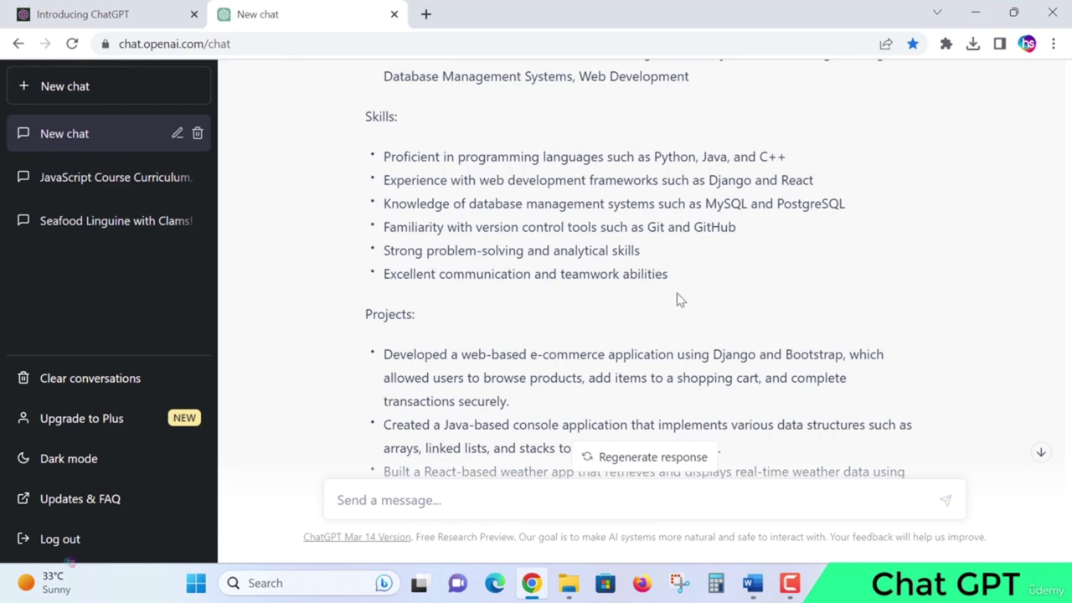
{"action": "scroll", "coordinate": [460, 275], "scroll_direction": "down", "scroll_amount": 2}
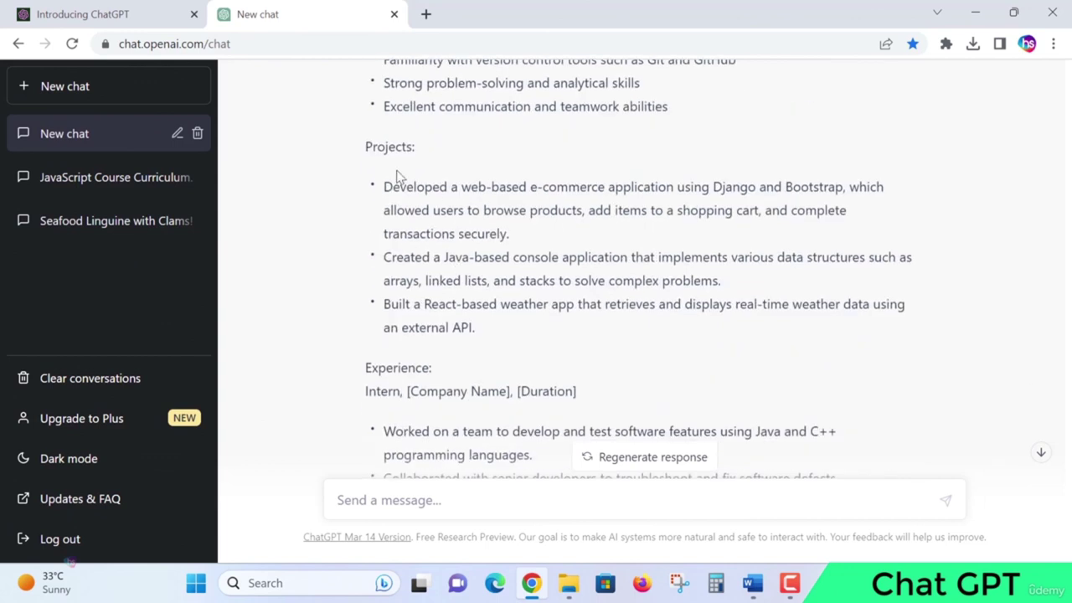
{"action": "left_click_drag", "start_coordinate": [493, 281], "coordinate": [510, 327]}
{"action": "scroll", "coordinate": [573, 308], "scroll_direction": "down", "scroll_amount": 1}
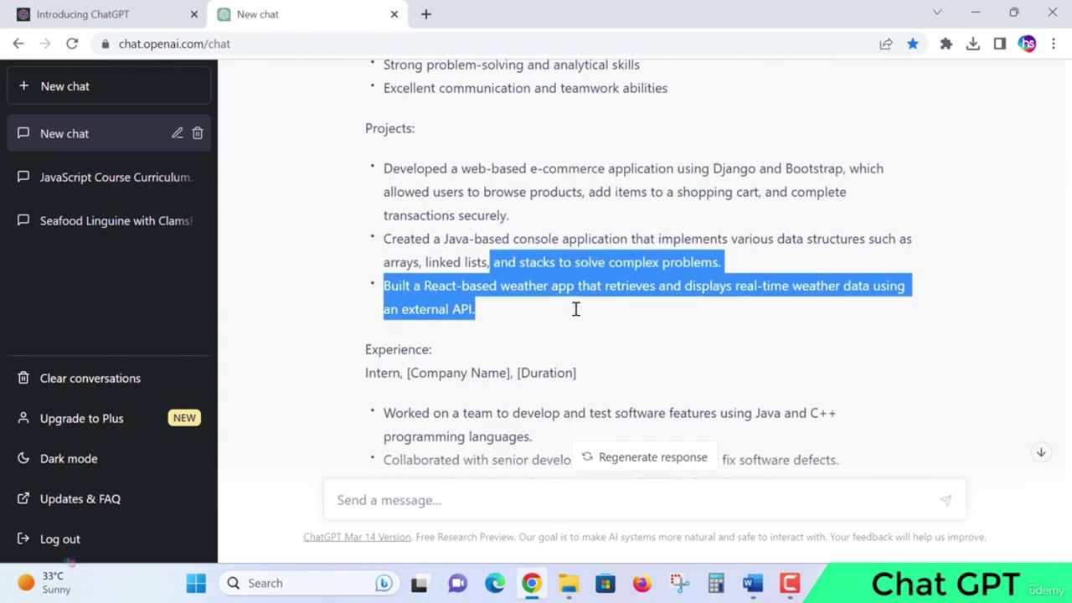
{"action": "left_click", "coordinate": [513, 294]}
{"action": "left_click_drag", "start_coordinate": [398, 309], "coordinate": [376, 309]}
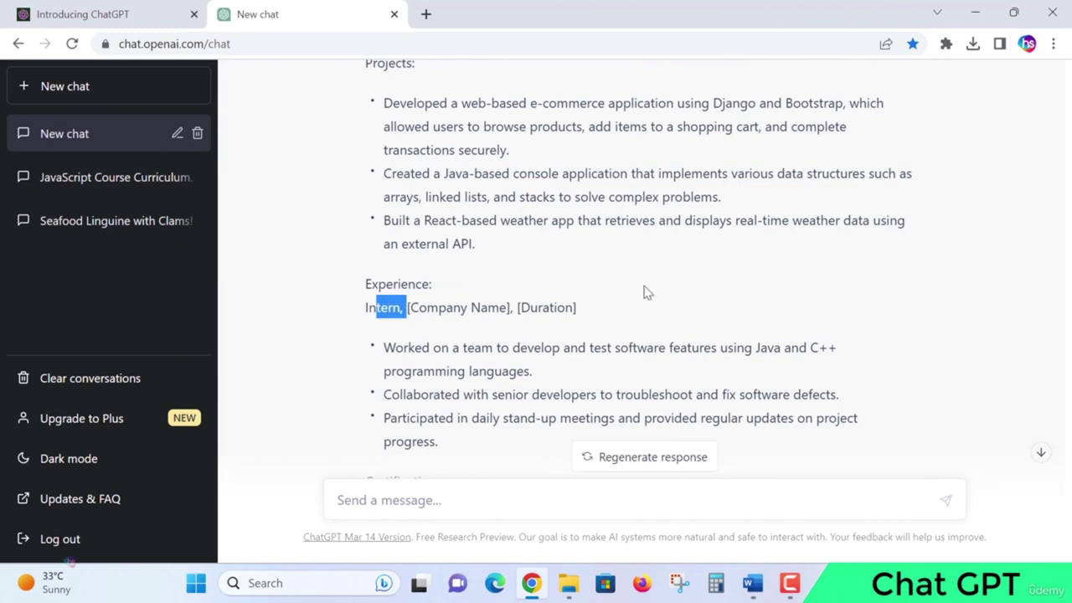
Read the resume's experience, certifications, references and closing advice, review the response, and minimize the browser window.
{"action": "scroll", "coordinate": [642, 293], "scroll_direction": "down", "scroll_amount": 1}
{"action": "left_click", "coordinate": [484, 224]}
{"action": "left_click_drag", "start_coordinate": [513, 259], "coordinate": [544, 312]}
{"action": "left_click", "coordinate": [658, 322]}
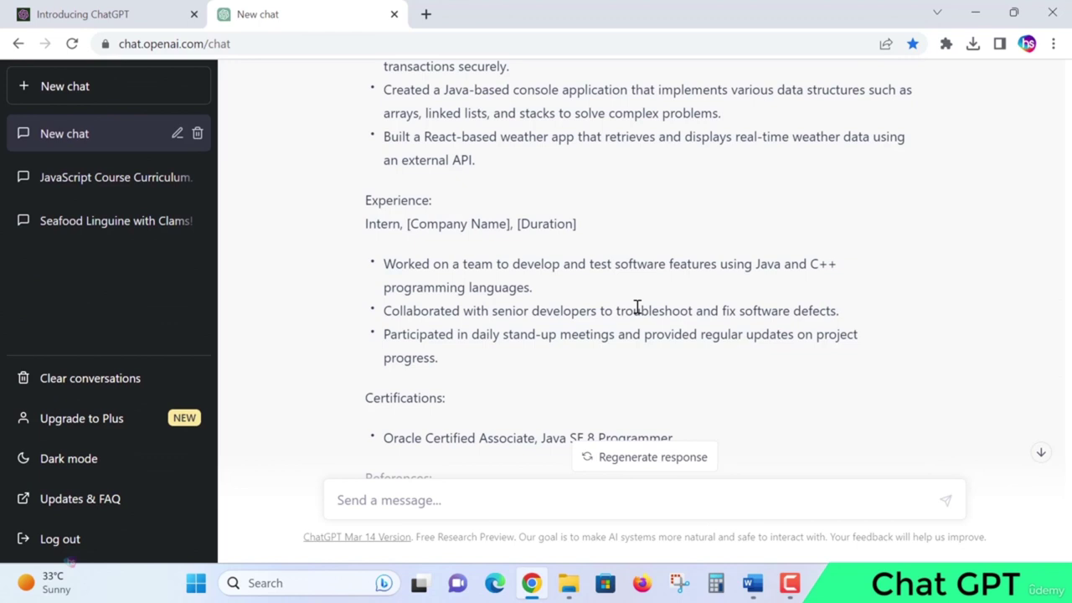
{"action": "scroll", "coordinate": [635, 308], "scroll_direction": "down", "scroll_amount": 2}
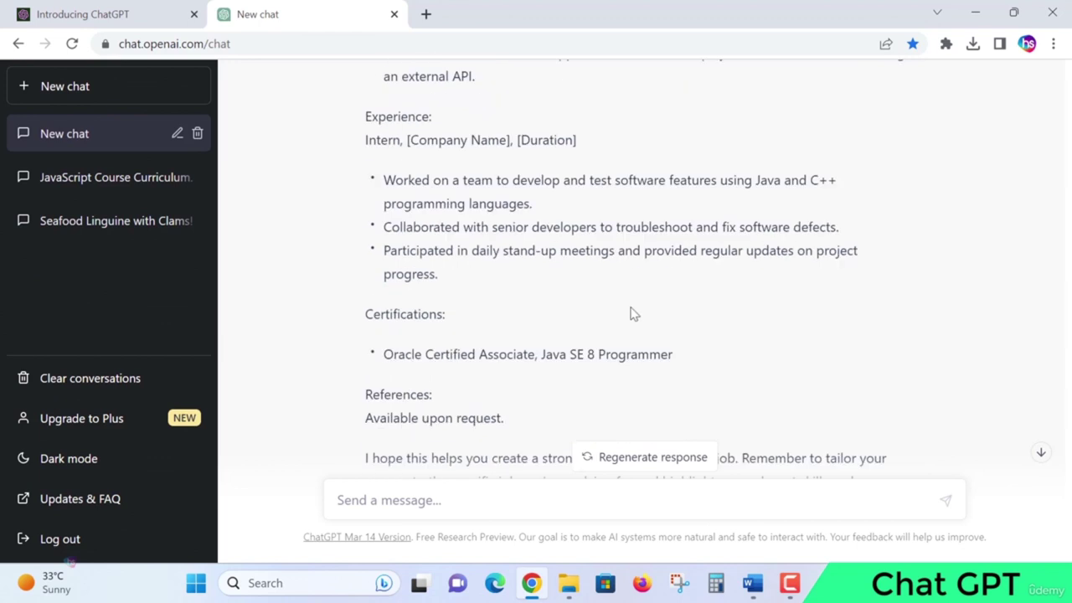
{"action": "left_click_drag", "start_coordinate": [383, 270], "coordinate": [577, 263]}
{"action": "left_click", "coordinate": [680, 277]}
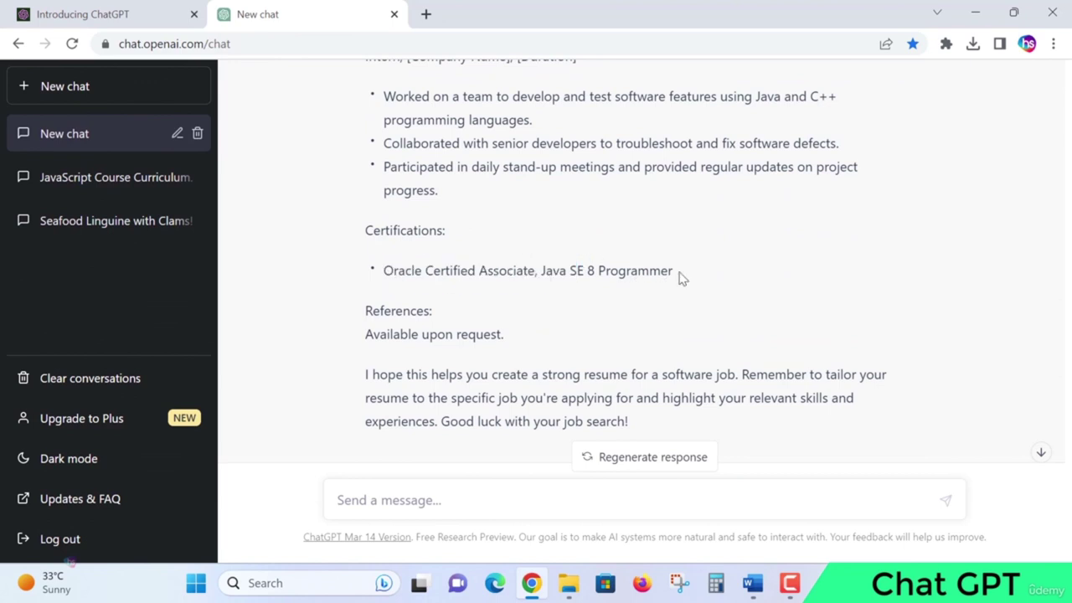
{"action": "scroll", "coordinate": [675, 277], "scroll_direction": "down", "scroll_amount": 1}
{"action": "scroll", "coordinate": [674, 277], "scroll_direction": "down", "scroll_amount": 1}
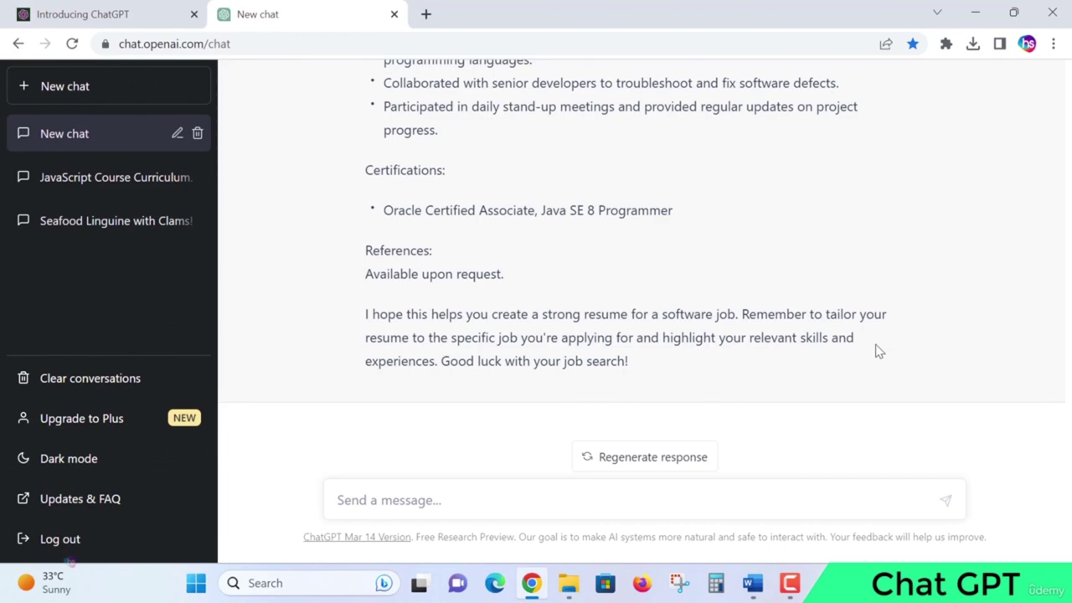
{"action": "scroll", "coordinate": [875, 351], "scroll_direction": "up", "scroll_amount": 2}
{"action": "scroll", "coordinate": [873, 352], "scroll_direction": "up", "scroll_amount": 10}
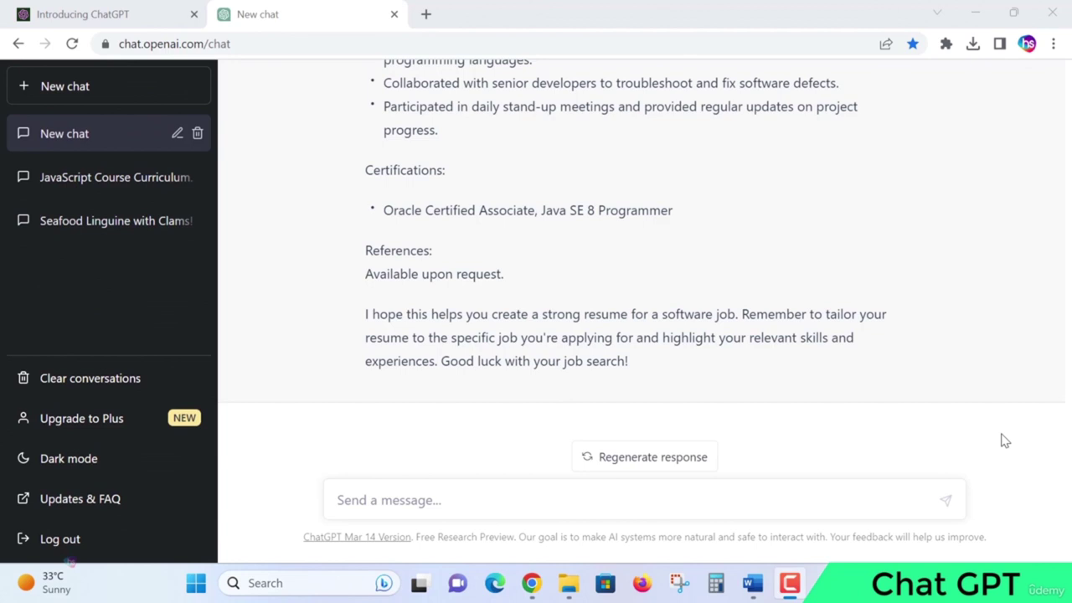
{"action": "left_click", "coordinate": [975, 13]}
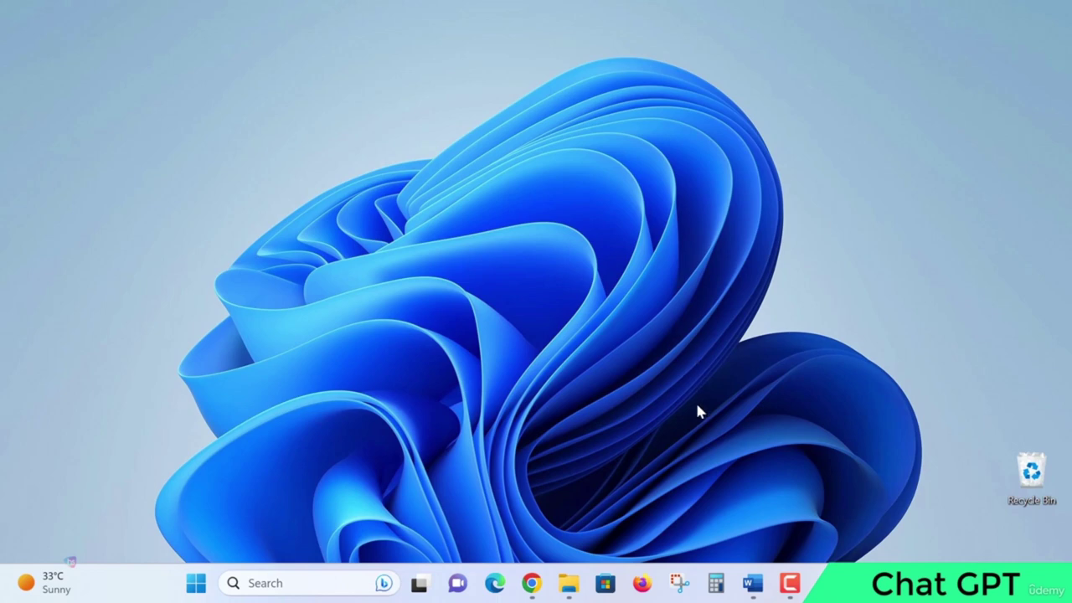
Return to the ChatGPT chat in Chrome and send the prompt "how to prepare an interview as a fresher".
{"action": "left_click", "coordinate": [531, 583]}
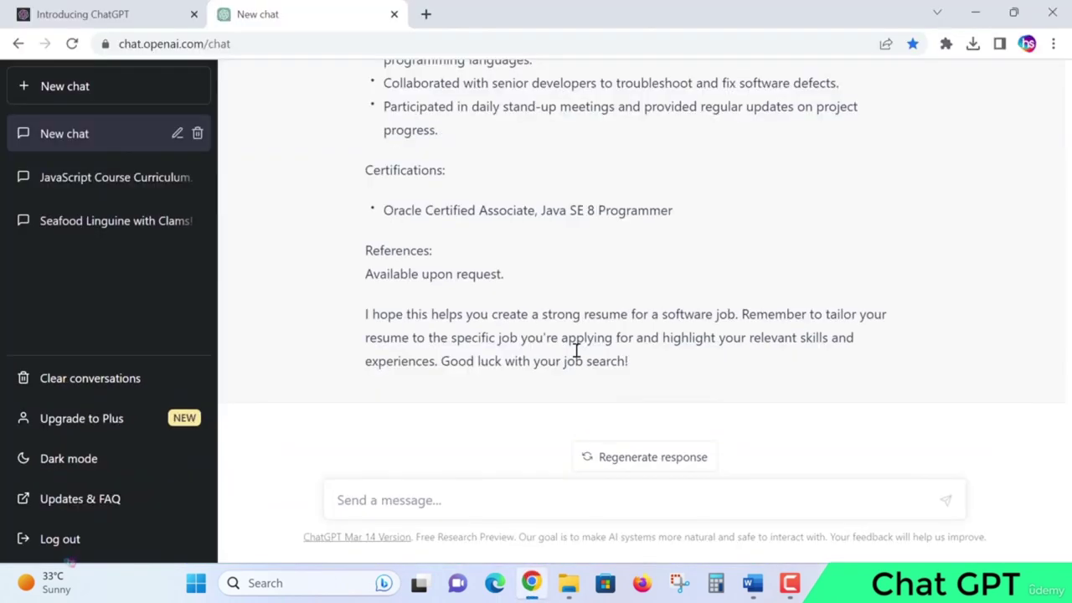
{"action": "left_click", "coordinate": [434, 506]}
{"action": "type", "text": "h"}
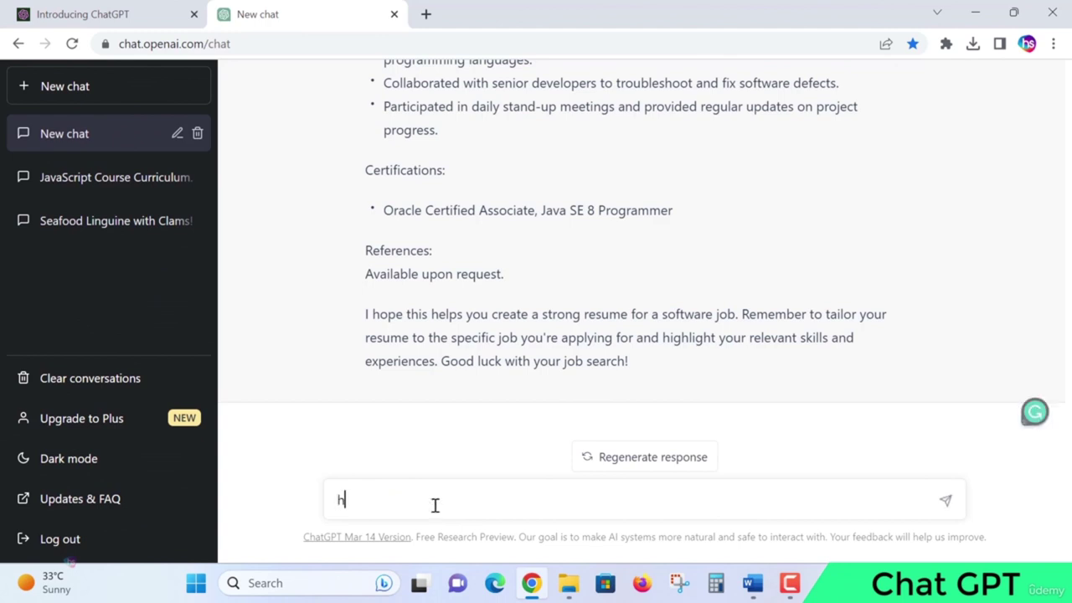
{"action": "type", "text": "ow to prepa"}
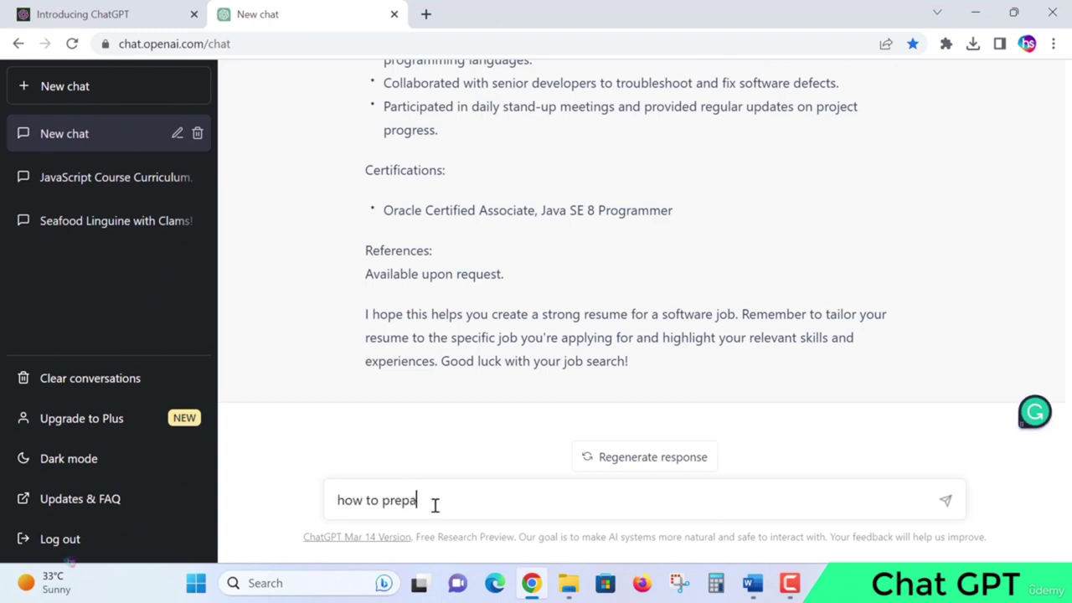
{"action": "type", "text": "re an inter"}
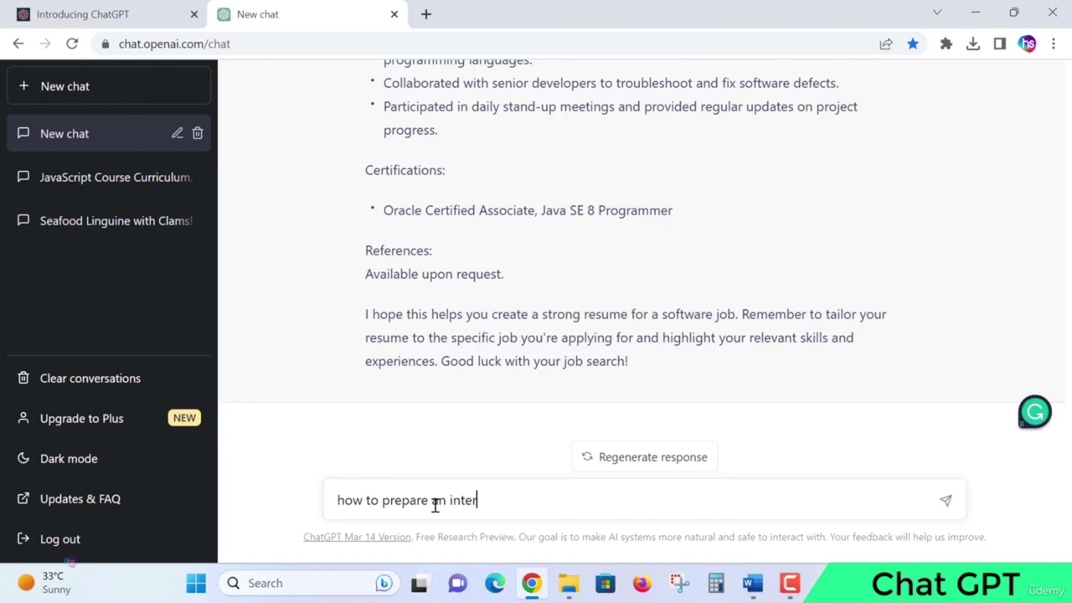
{"action": "type", "text": "view as a"}
{"action": "type", "text": "fresher"}
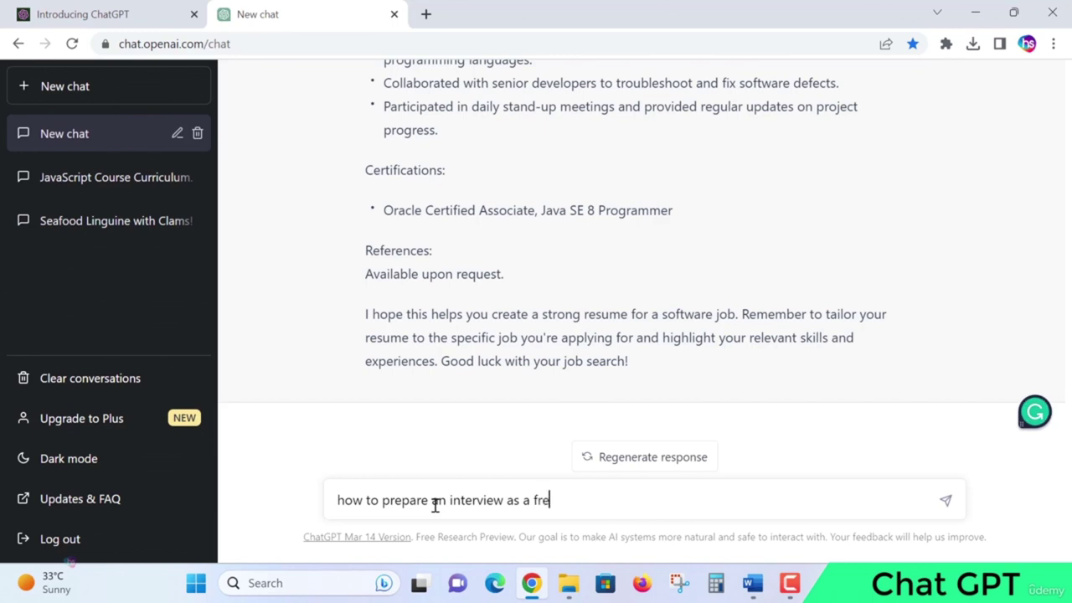
{"action": "left_click", "coordinate": [945, 500]}
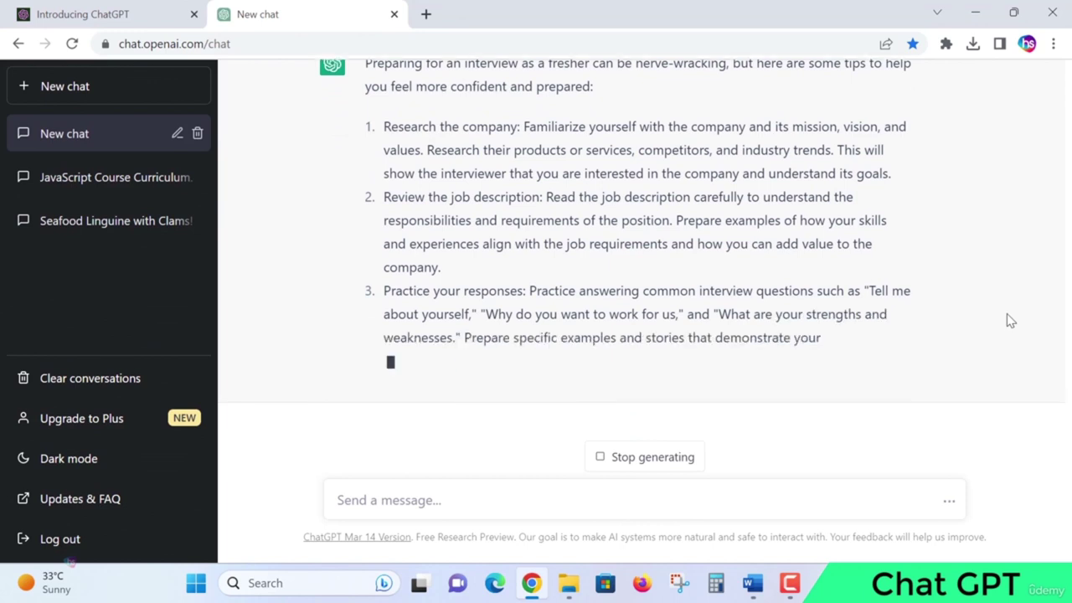
Read the interview preparation tips for freshers, from researching the company to the closing advice.
{"action": "scroll", "coordinate": [830, 197], "scroll_direction": "up", "scroll_amount": 2}
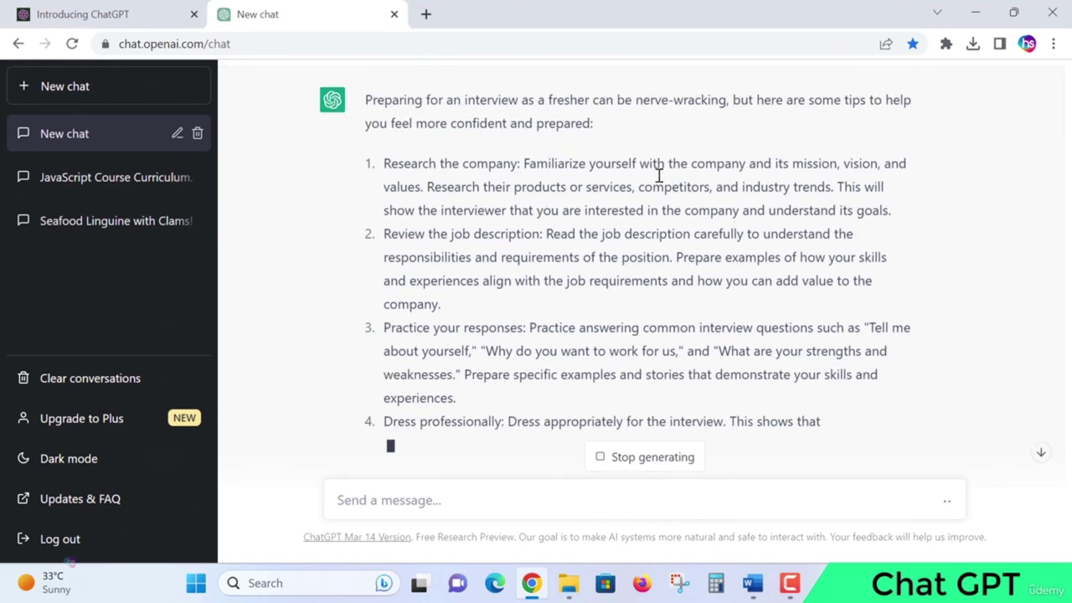
{"action": "left_click_drag", "start_coordinate": [640, 164], "coordinate": [673, 234]}
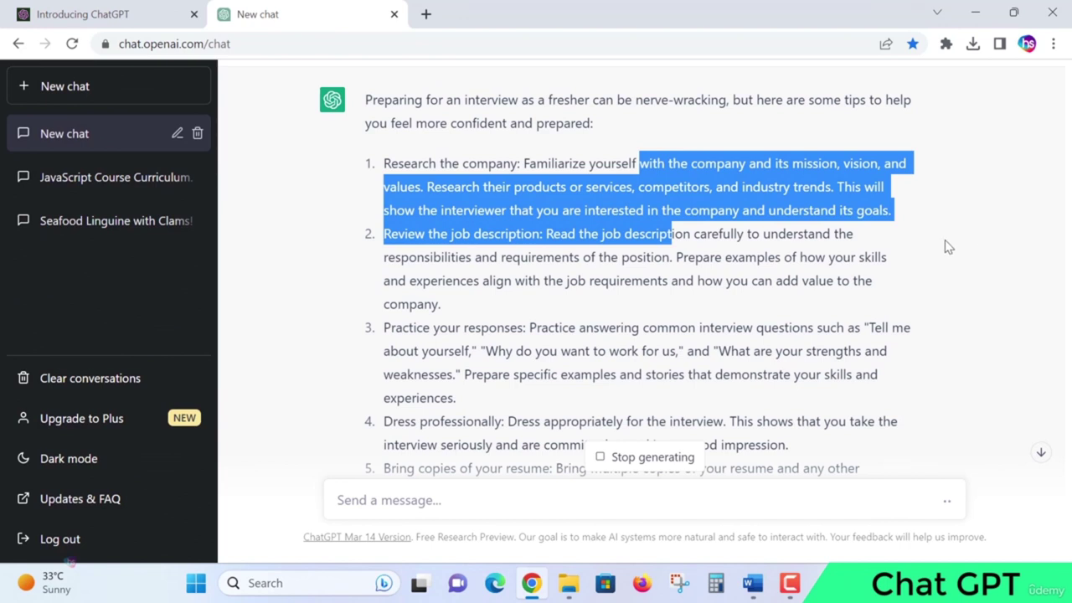
{"action": "left_click", "coordinate": [522, 240]}
{"action": "left_click_drag", "start_coordinate": [424, 245], "coordinate": [603, 243]}
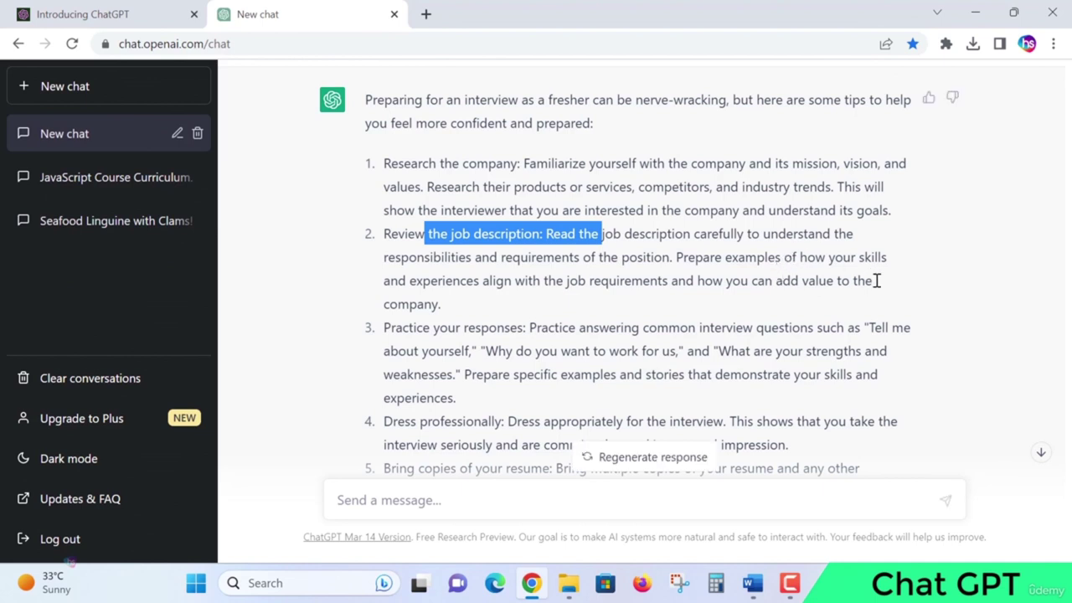
{"action": "scroll", "coordinate": [887, 304], "scroll_direction": "down", "scroll_amount": 2}
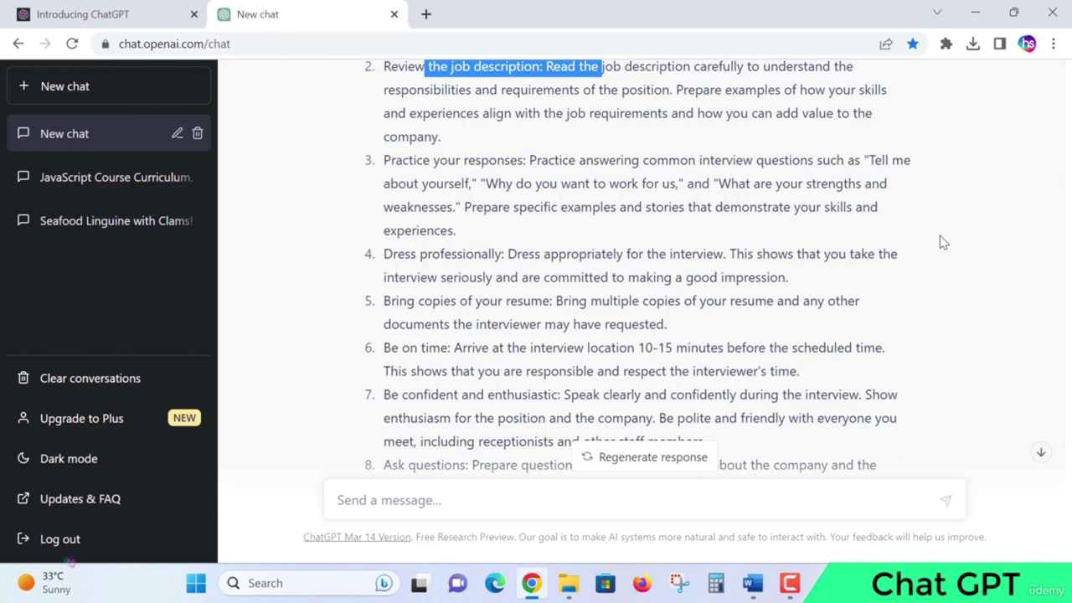
{"action": "scroll", "coordinate": [940, 239], "scroll_direction": "down", "scroll_amount": 1}
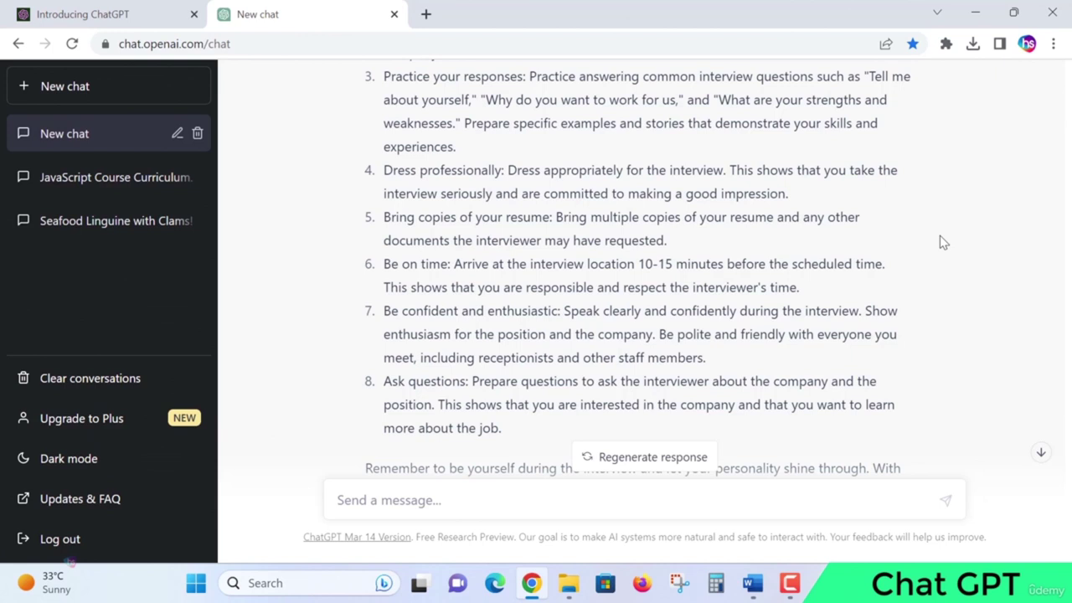
{"action": "scroll", "coordinate": [940, 238], "scroll_direction": "down", "scroll_amount": 1}
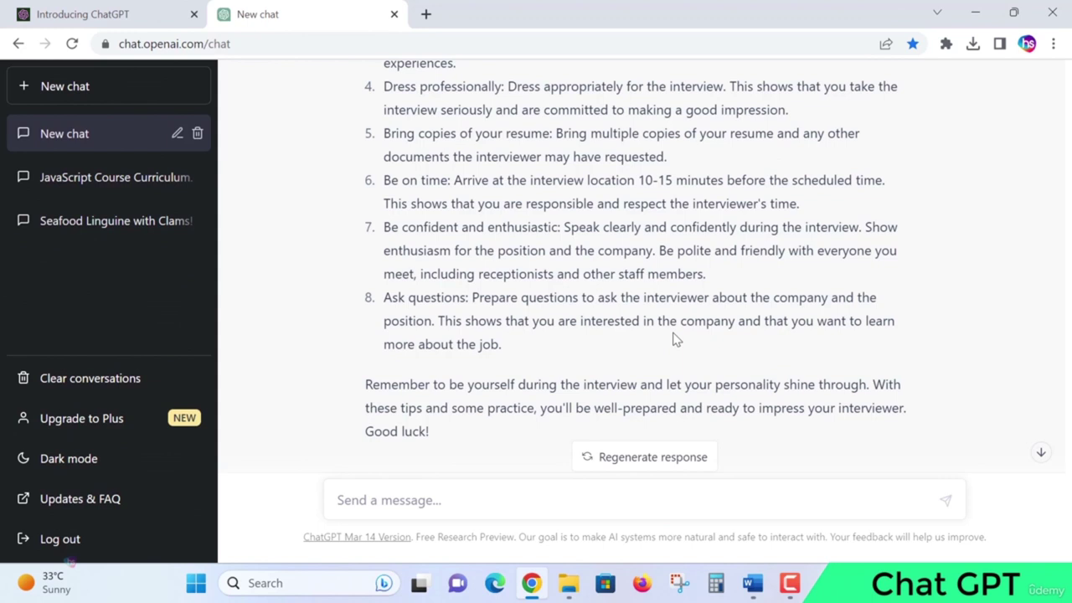
{"action": "scroll", "coordinate": [617, 414], "scroll_direction": "down", "scroll_amount": 2}
Send the prompt "interview questions and answers for python preshers" in the current chat.
{"action": "left_click", "coordinate": [580, 499]}
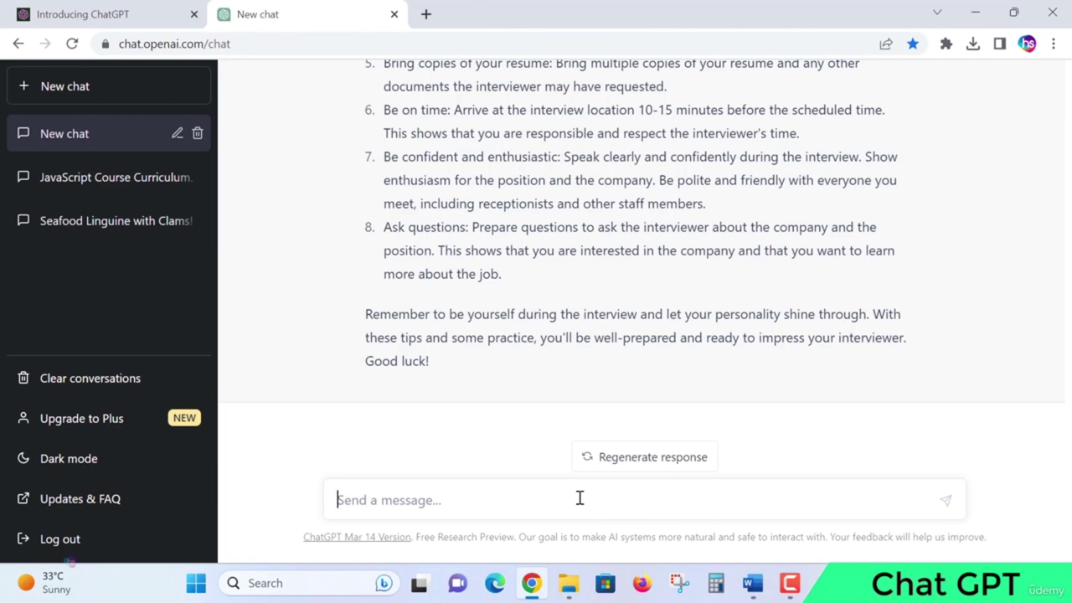
{"action": "type", "text": "interview questions and answers for p"}
{"action": "key", "text": "BackSpace"}
{"action": "type", "text": "t"}
{"action": "key", "text": "BackSpace"}
{"action": "type", "text": "python preshers"}
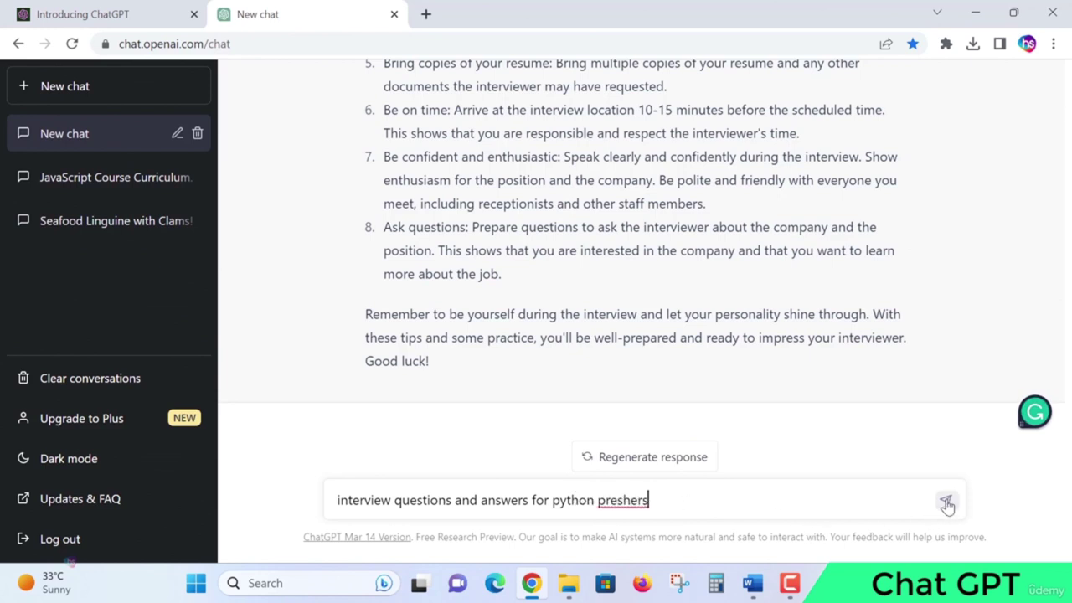
{"action": "left_click", "coordinate": [947, 503]}
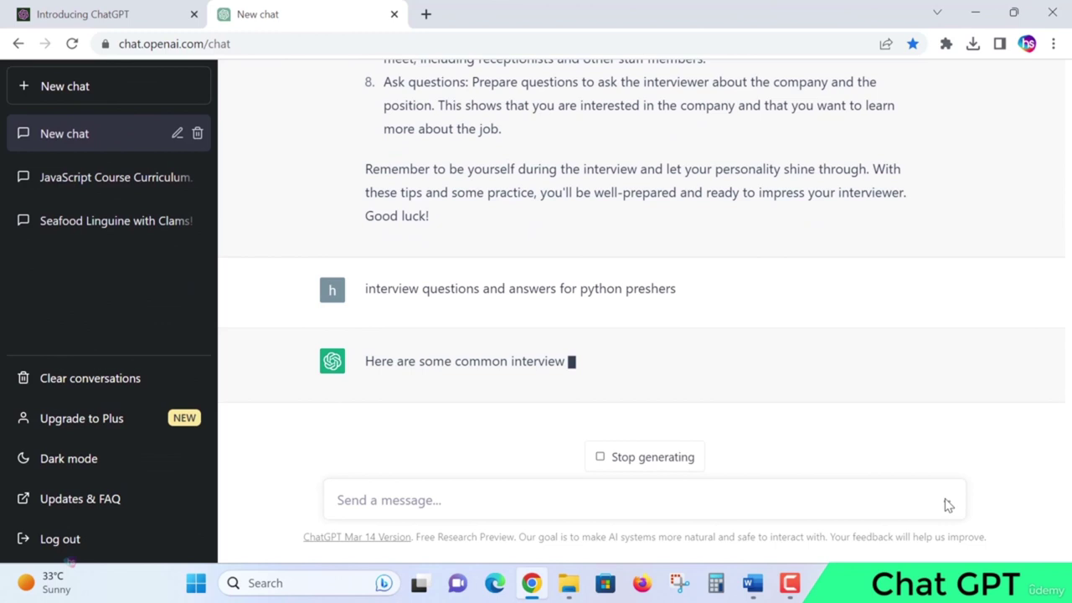
Read the Python fresher interview questions and answers, from the first question to the closing advice.
{"action": "left_click_drag", "start_coordinate": [641, 207], "coordinate": [793, 199]}
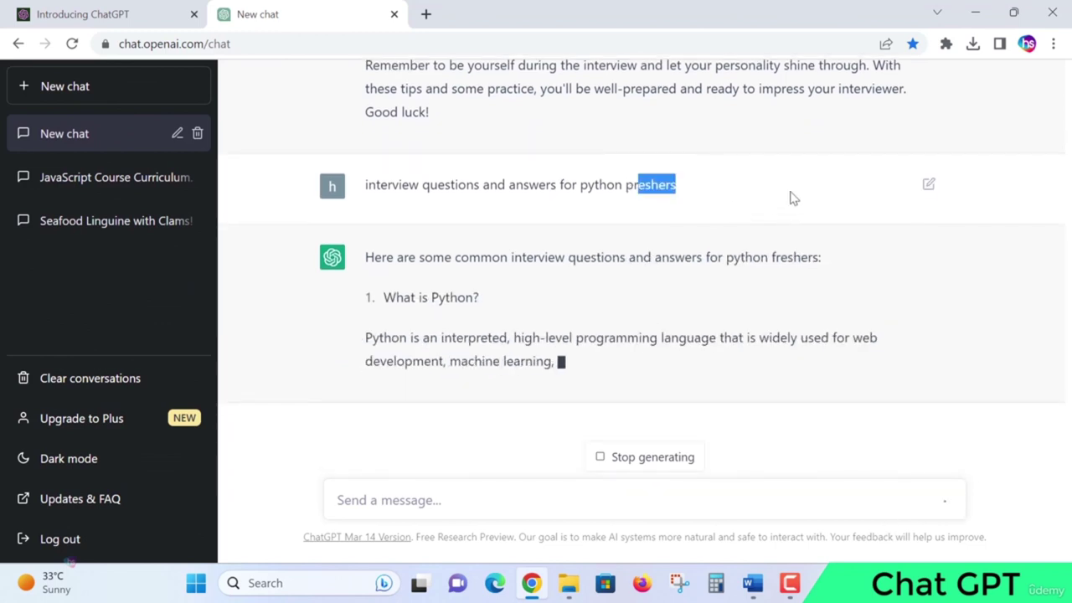
{"action": "left_click_drag", "start_coordinate": [764, 177], "coordinate": [922, 170]}
{"action": "left_click", "coordinate": [566, 171]}
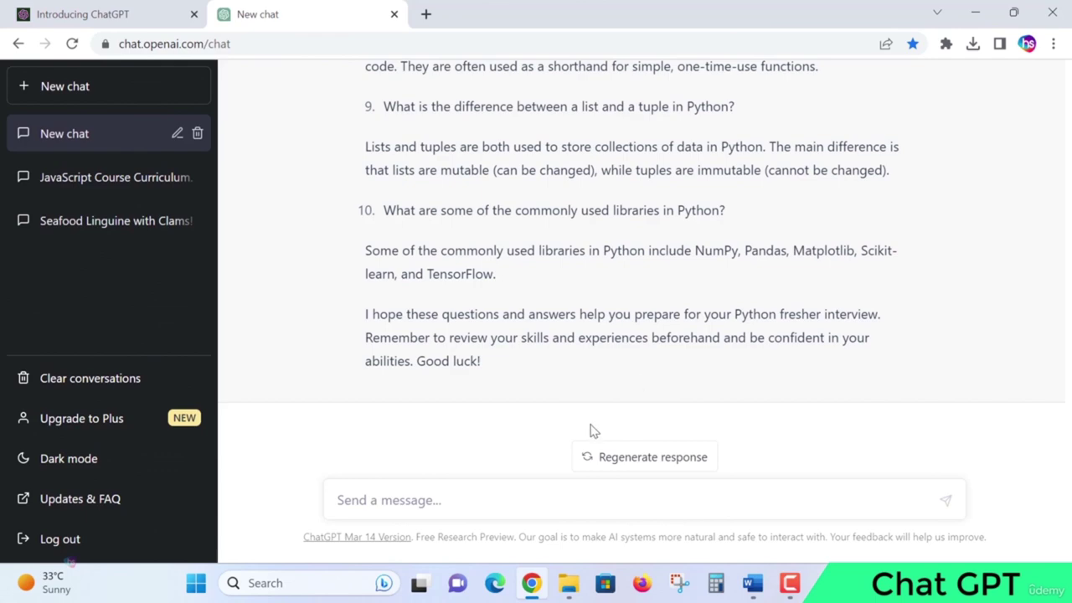
{"action": "scroll", "coordinate": [749, 369], "scroll_direction": "up", "scroll_amount": 15}
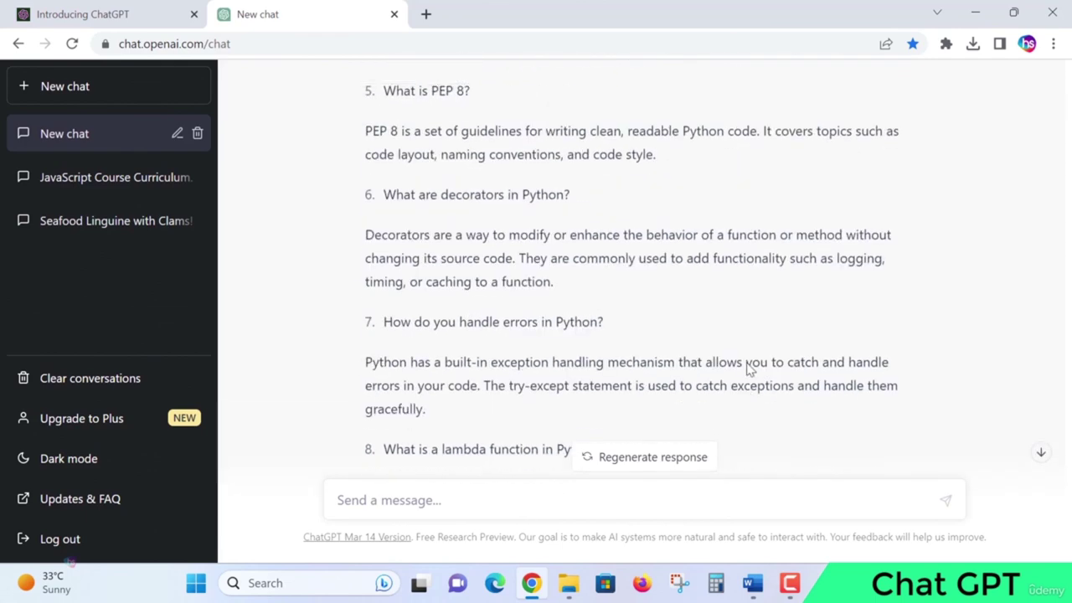
{"action": "scroll", "coordinate": [750, 369], "scroll_direction": "up", "scroll_amount": 1}
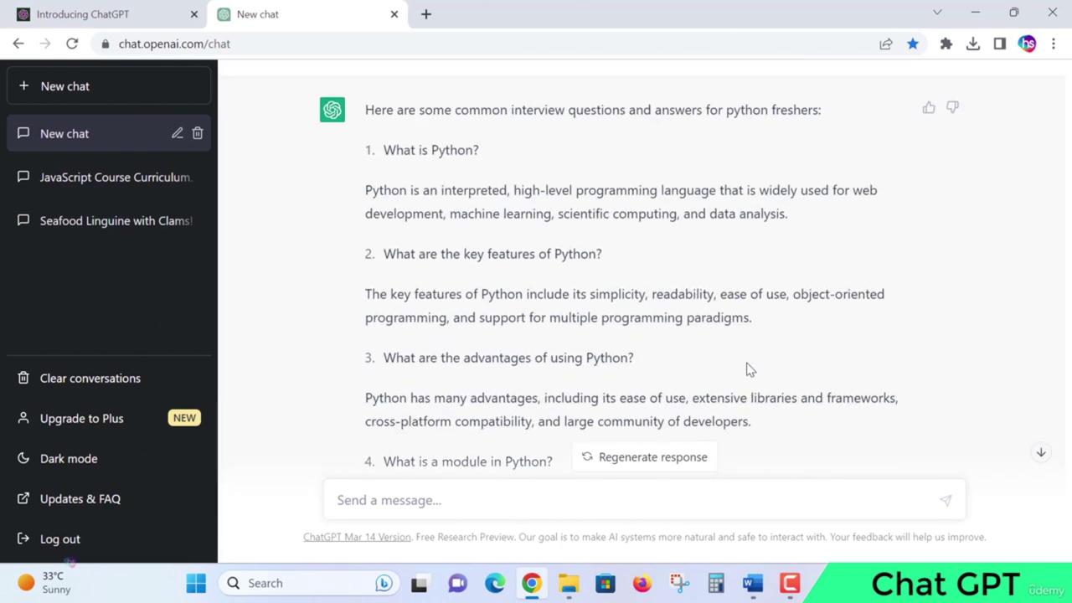
{"action": "scroll", "coordinate": [750, 369], "scroll_direction": "down", "scroll_amount": 12}
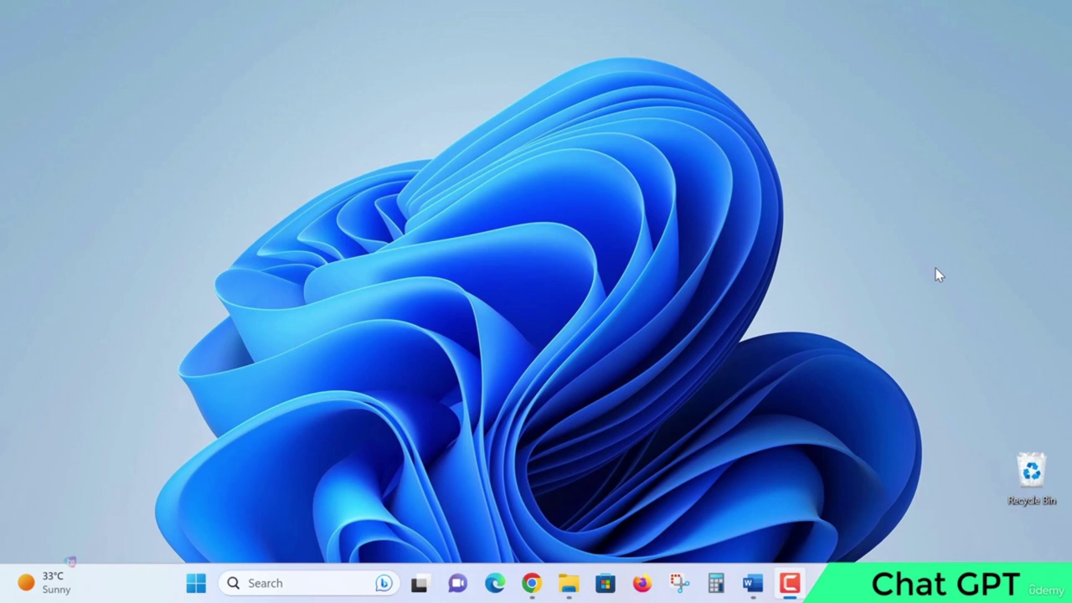
Return to the ChatGPT chat in Chrome and send the prompt "prepare a sale content for PowerPoint presentation".
{"action": "left_click", "coordinate": [531, 583]}
{"action": "left_click", "coordinate": [453, 503]}
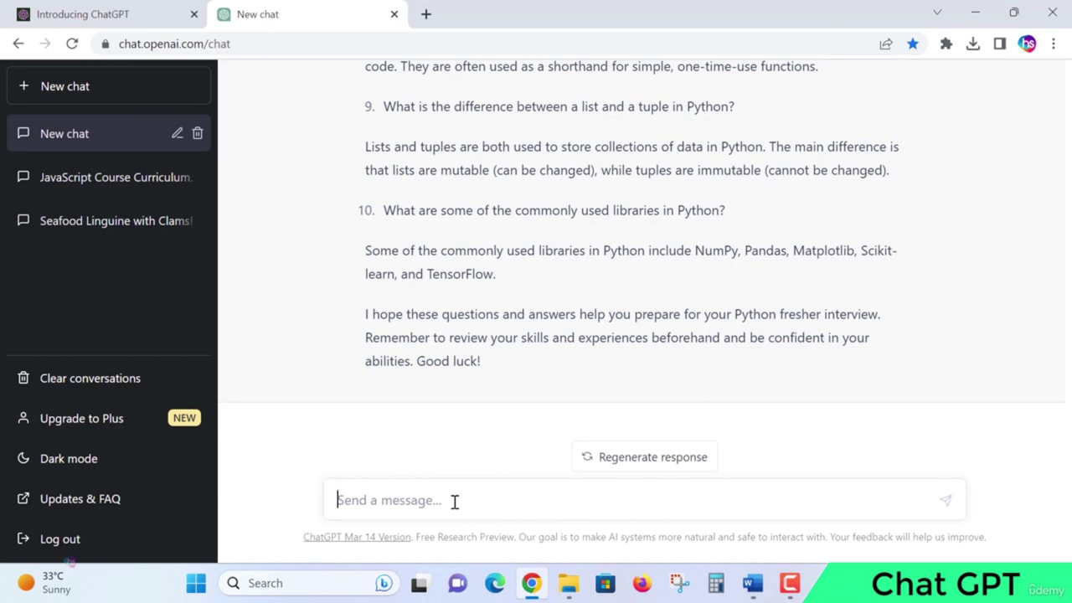
{"action": "type", "text": "prepare"}
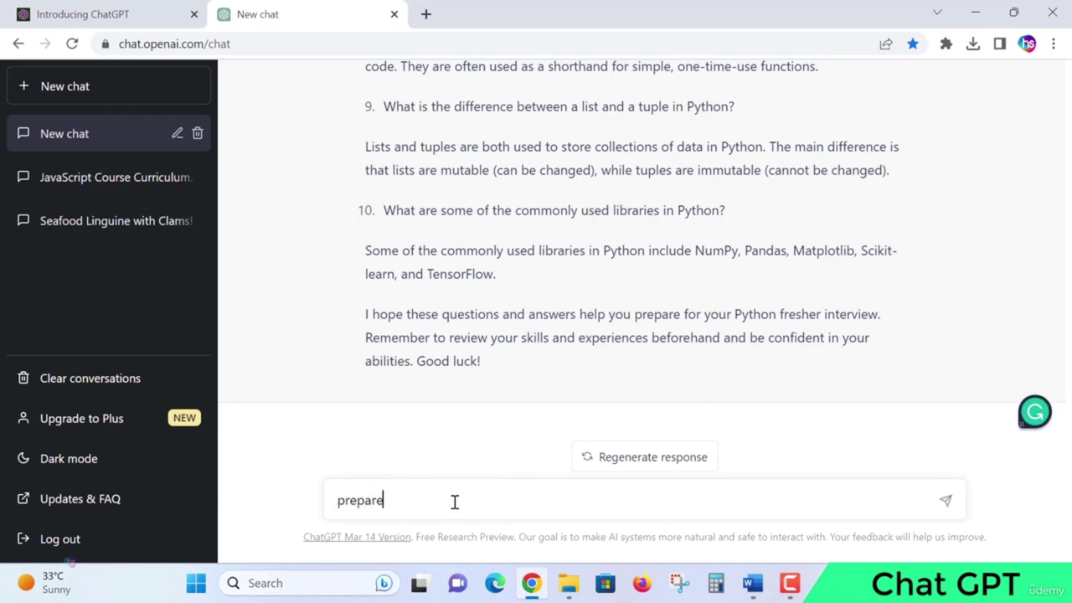
{"action": "type", "text": " a sale content f"}
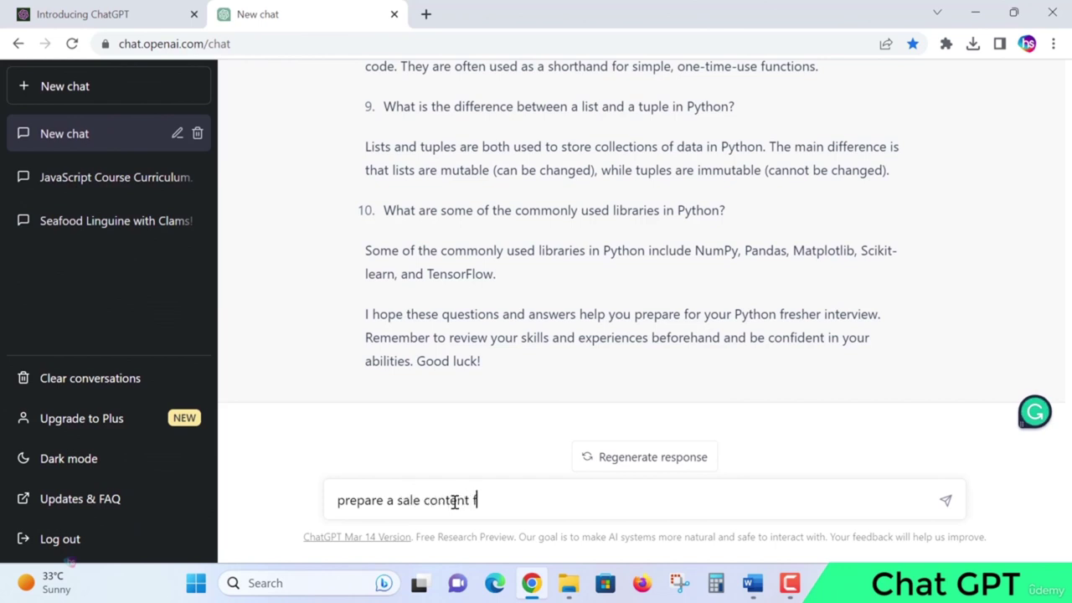
{"action": "type", "text": "or powerpoint pr"}
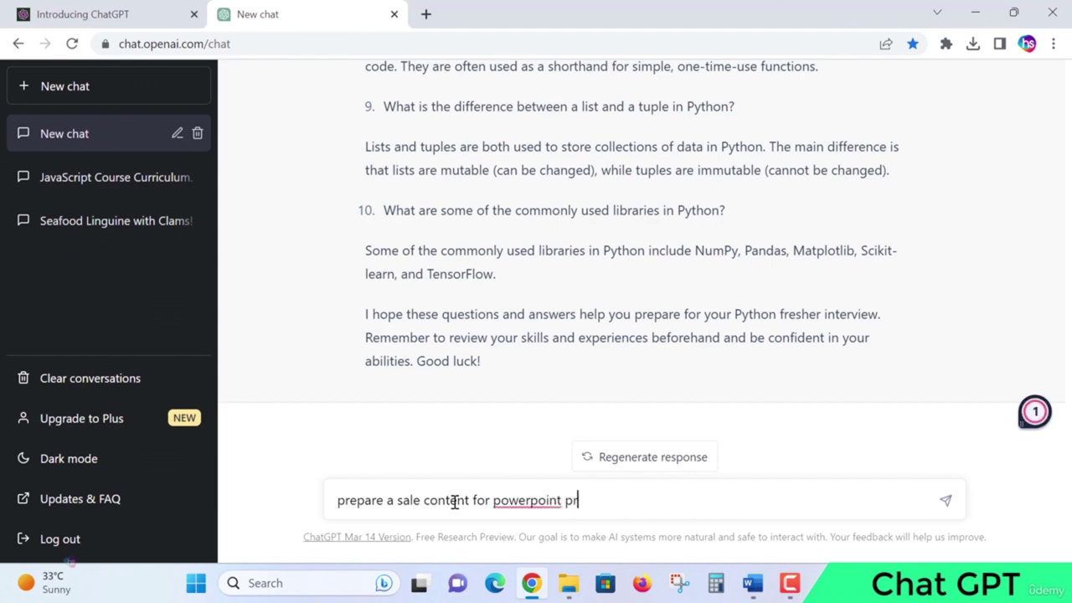
{"action": "type", "text": "esentations"}
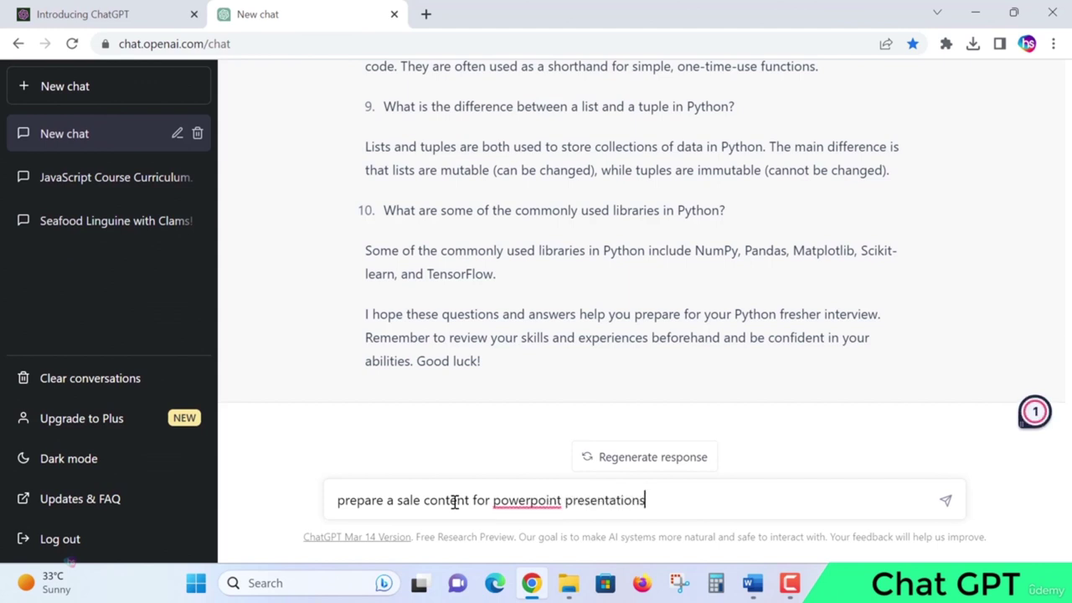
{"action": "key", "text": "BackSpace"}
{"action": "right_click", "coordinate": [529, 501]}
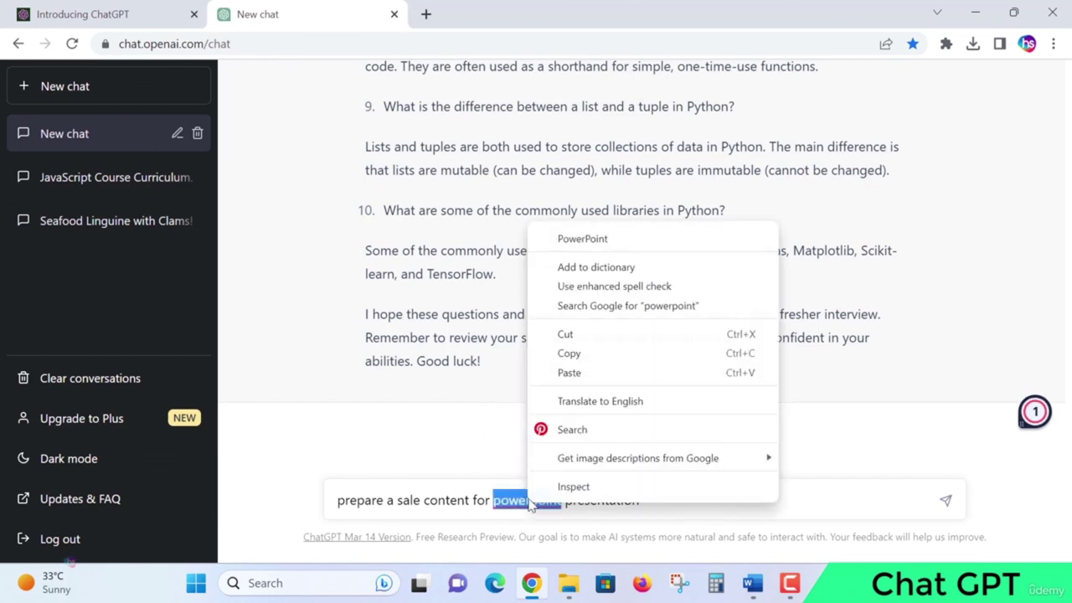
{"action": "left_click", "coordinate": [571, 241]}
{"action": "left_click", "coordinate": [945, 501]}
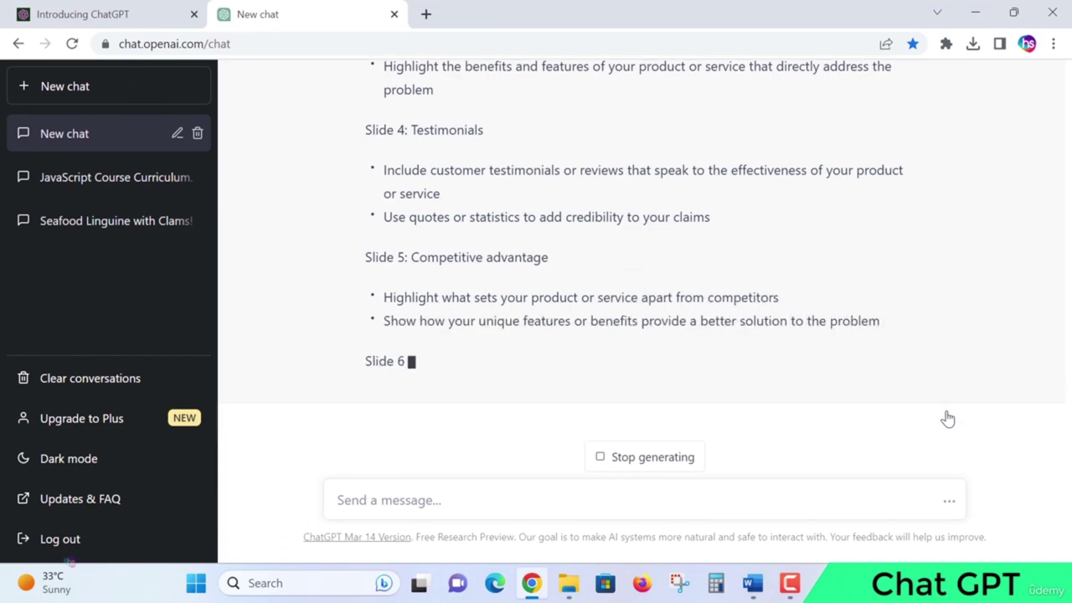
Examine the start of the sales presentation outline, focusing on the introduction slide's company and presenter details.
{"action": "scroll", "coordinate": [825, 376], "scroll_direction": "up", "scroll_amount": 1}
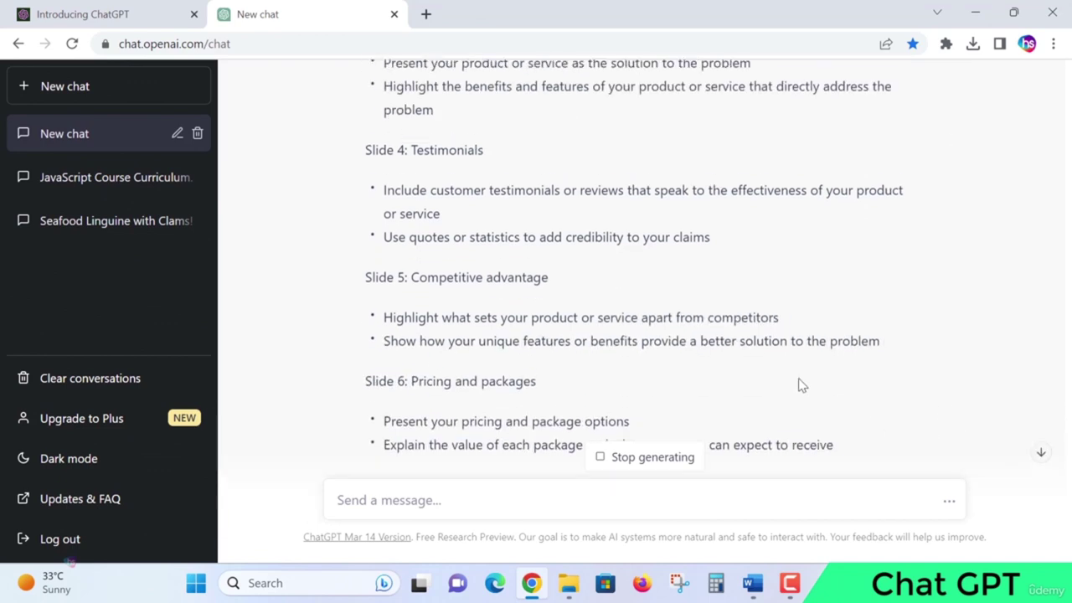
{"action": "scroll", "coordinate": [819, 330], "scroll_direction": "up", "scroll_amount": 3}
{"action": "scroll", "coordinate": [438, 219], "scroll_direction": "up", "scroll_amount": 2}
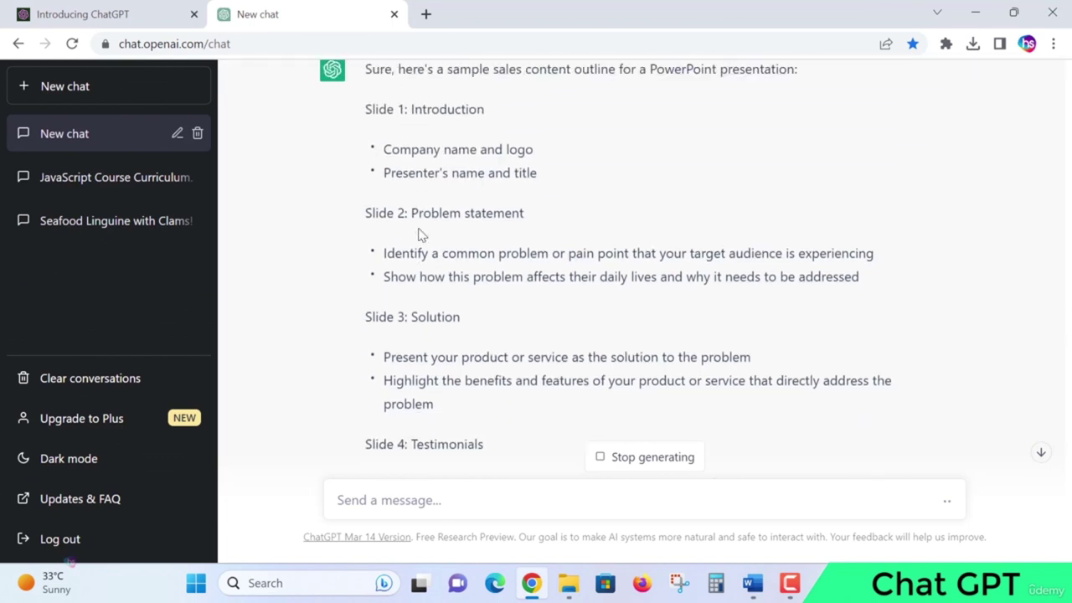
{"action": "left_click_drag", "start_coordinate": [364, 150], "coordinate": [499, 152]}
{"action": "left_click", "coordinate": [499, 152]}
{"action": "left_click_drag", "start_coordinate": [382, 192], "coordinate": [535, 189]}
{"action": "left_click_drag", "start_coordinate": [382, 215], "coordinate": [634, 204]}
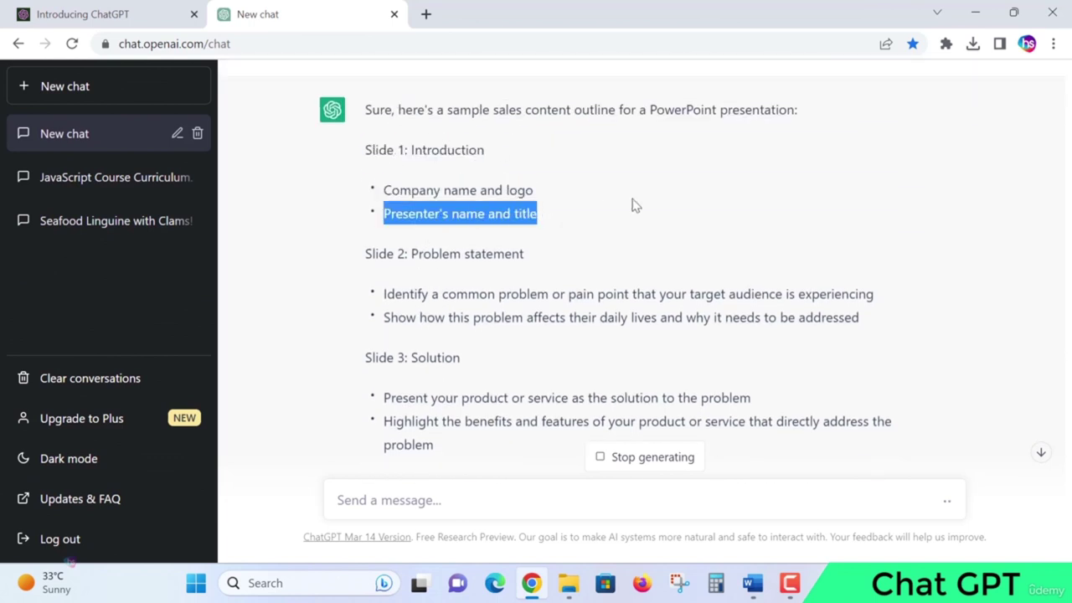
{"action": "left_click", "coordinate": [634, 203]}
{"action": "left_click_drag", "start_coordinate": [366, 150], "coordinate": [543, 251]}
{"action": "left_click", "coordinate": [580, 219]}
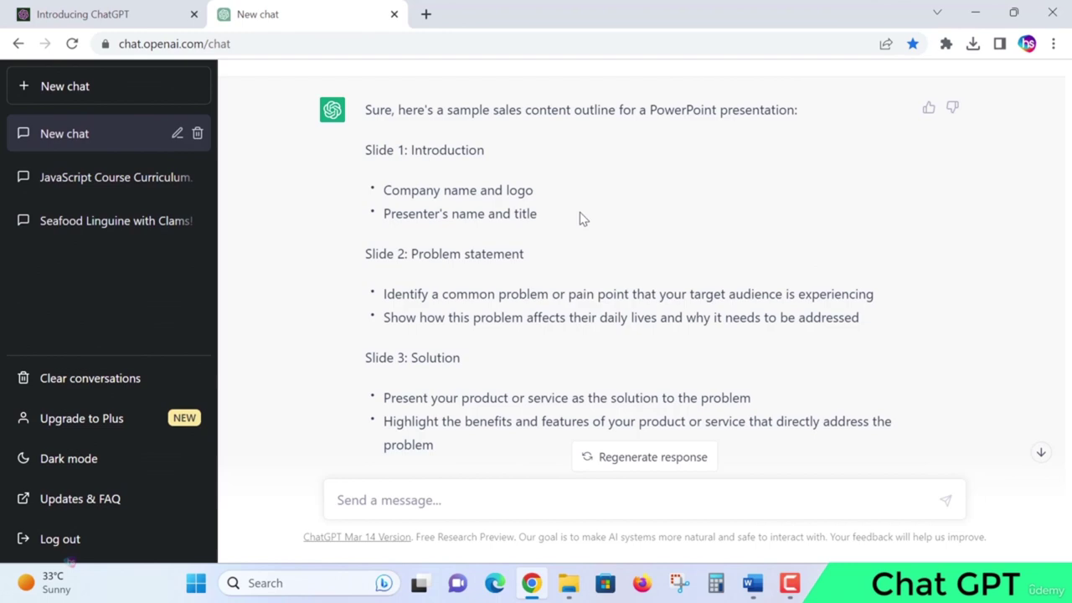
Skim the sales outline through to the conclusion slide, and return to the company name and logo item on the introduction slide.
{"action": "scroll", "coordinate": [582, 218], "scroll_direction": "down", "scroll_amount": 5}
{"action": "scroll", "coordinate": [581, 221], "scroll_direction": "down", "scroll_amount": 4}
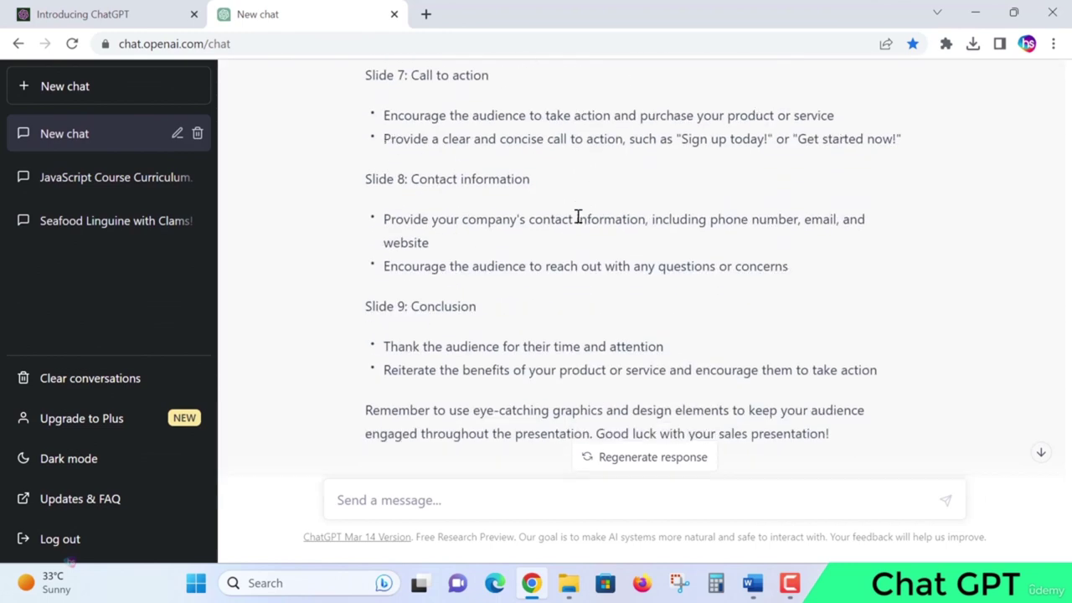
{"action": "left_click_drag", "start_coordinate": [365, 234], "coordinate": [429, 234]}
{"action": "left_click", "coordinate": [436, 233]}
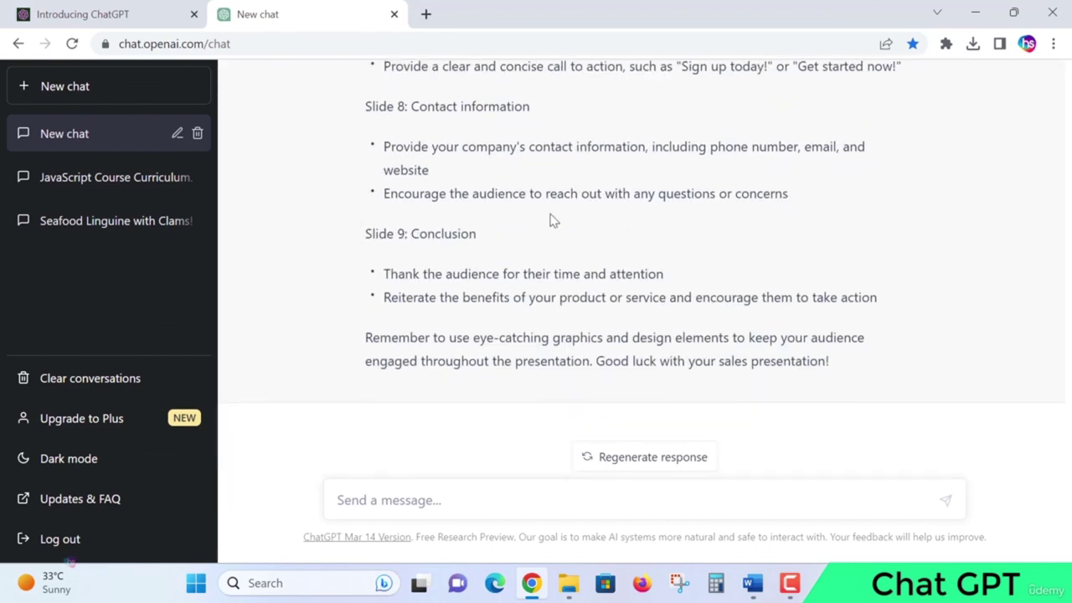
{"action": "scroll", "coordinate": [650, 244], "scroll_direction": "up", "scroll_amount": 10}
{"action": "scroll", "coordinate": [649, 244], "scroll_direction": "up", "scroll_amount": 2}
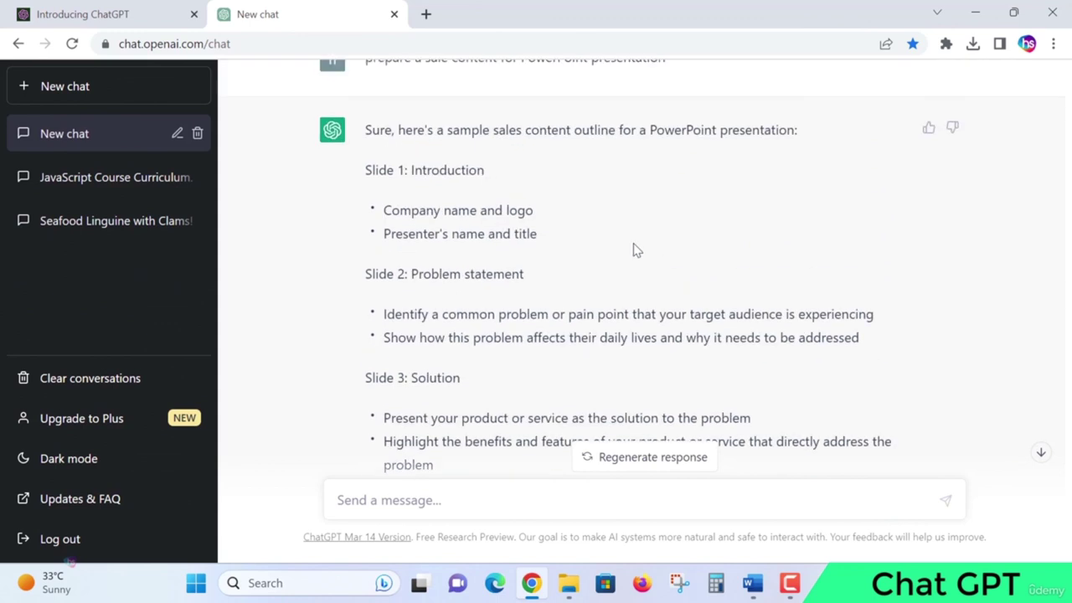
{"action": "left_click_drag", "start_coordinate": [432, 207], "coordinate": [619, 223]}
{"action": "left_click", "coordinate": [624, 221]}
Read the outline's problem statement, solution and testimonials slides.
{"action": "scroll", "coordinate": [659, 259], "scroll_direction": "down", "scroll_amount": 1}
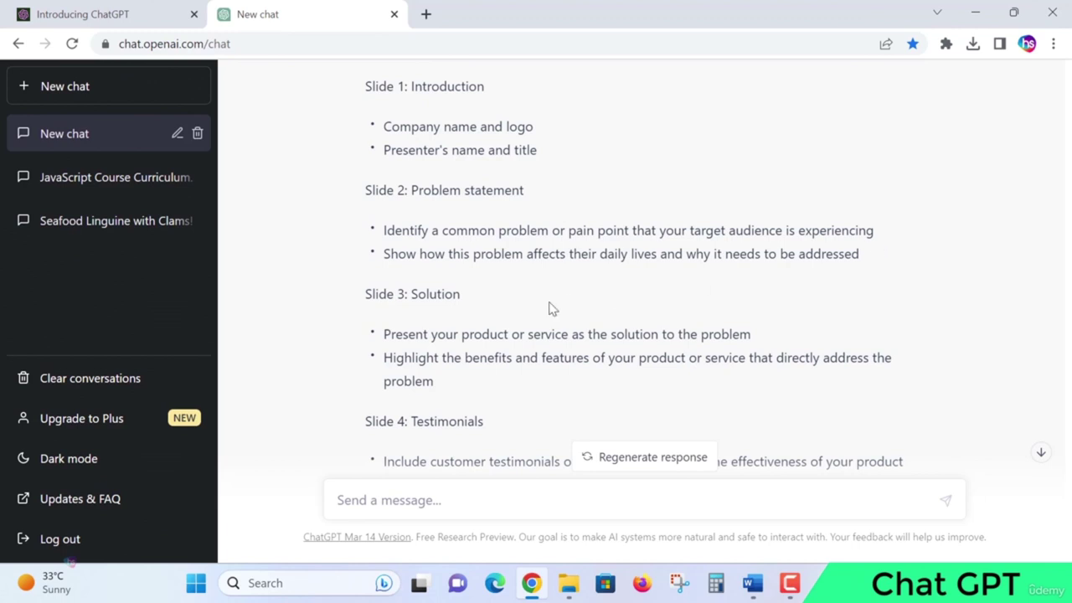
{"action": "left_click_drag", "start_coordinate": [419, 253], "coordinate": [642, 232]}
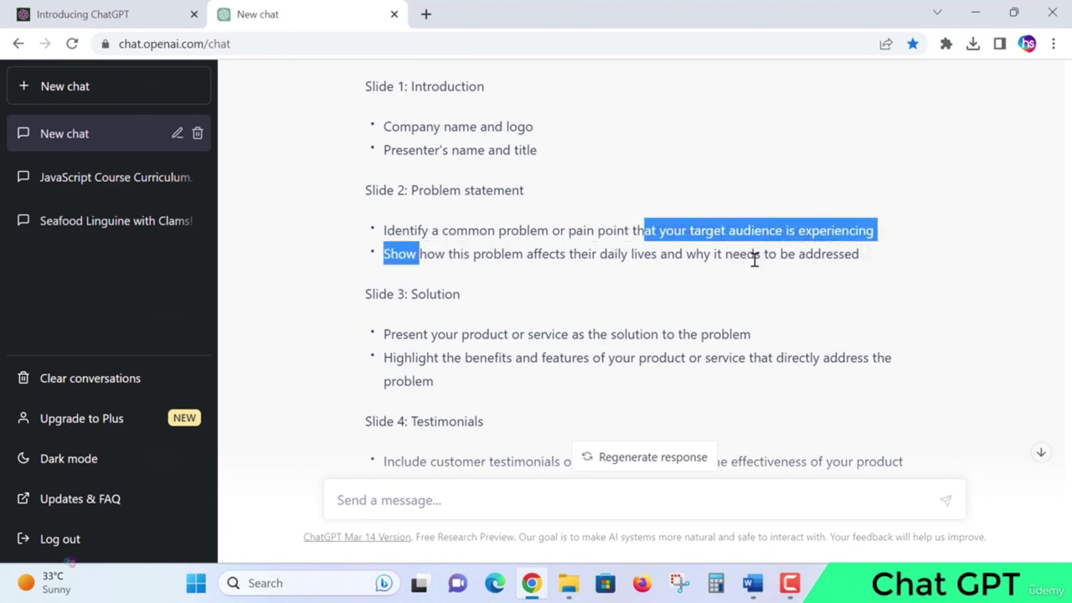
{"action": "left_click", "coordinate": [645, 269]}
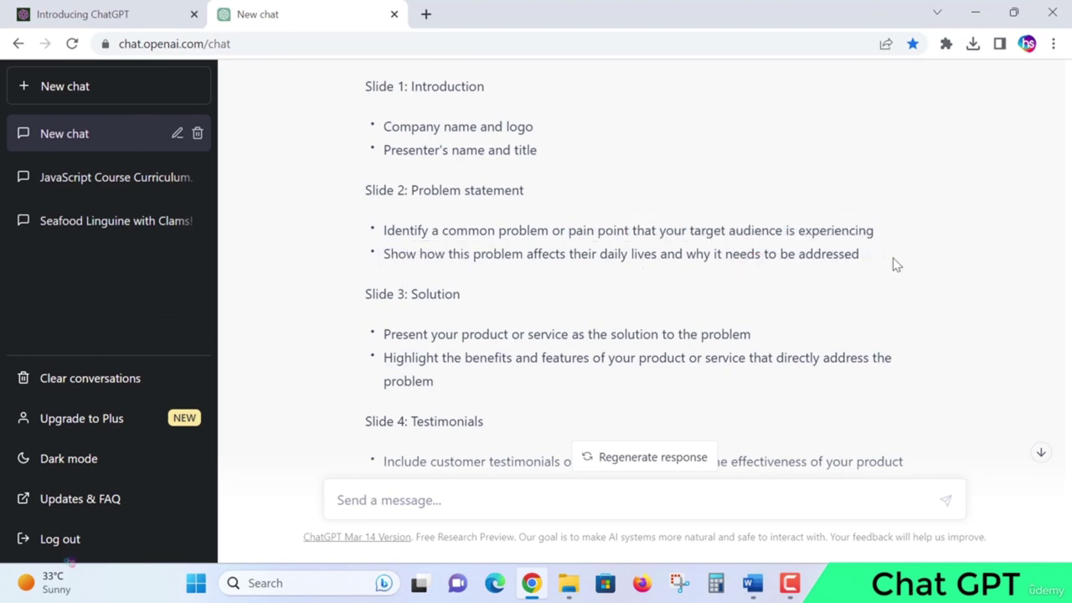
{"action": "scroll", "coordinate": [893, 262], "scroll_direction": "down", "scroll_amount": 1}
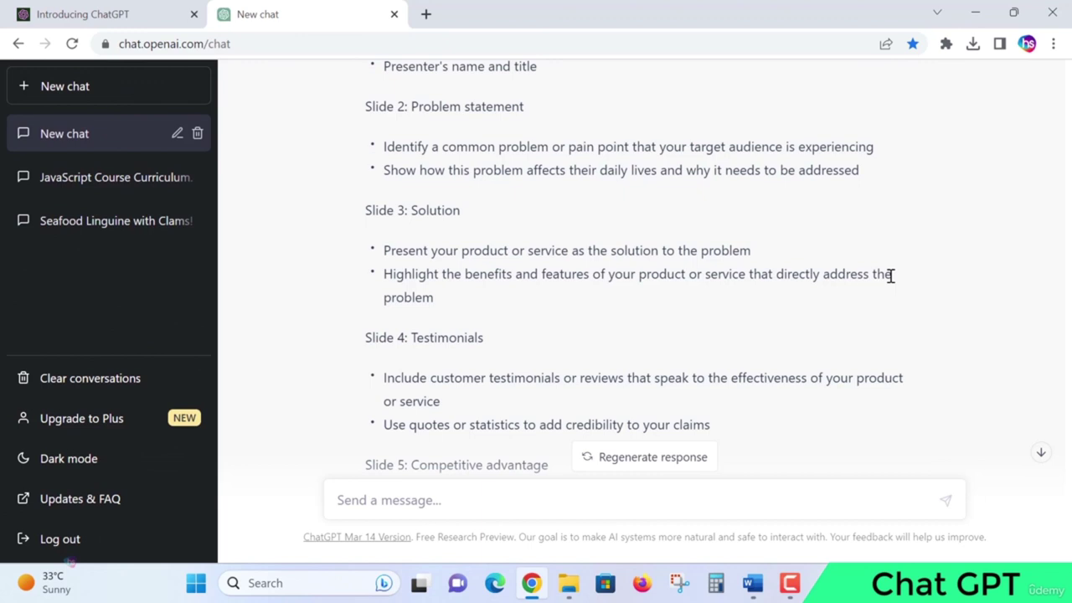
{"action": "scroll", "coordinate": [701, 338], "scroll_direction": "down", "scroll_amount": 2}
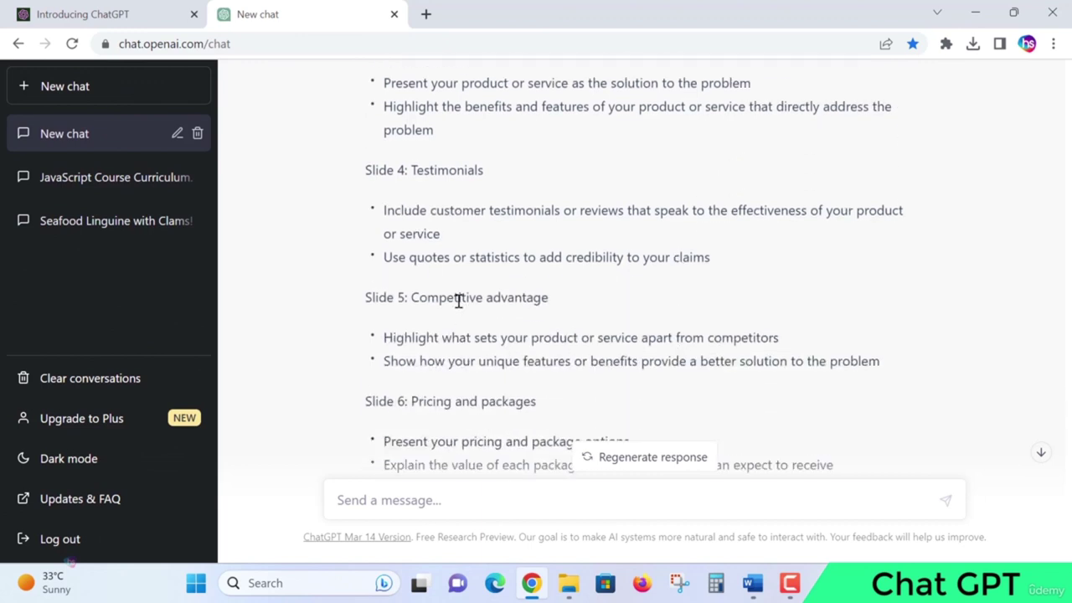
Read the outline's slides from competitive advantage to conclusion, and look over the whole response again.
{"action": "triple_click", "coordinate": [459, 302]}
{"action": "scroll", "coordinate": [438, 361], "scroll_direction": "down", "scroll_amount": 1}
{"action": "double_click", "coordinate": [442, 321]}
{"action": "triple_click", "coordinate": [442, 323]}
{"action": "scroll", "coordinate": [442, 323], "scroll_direction": "down", "scroll_amount": 2}
{"action": "double_click", "coordinate": [430, 259]}
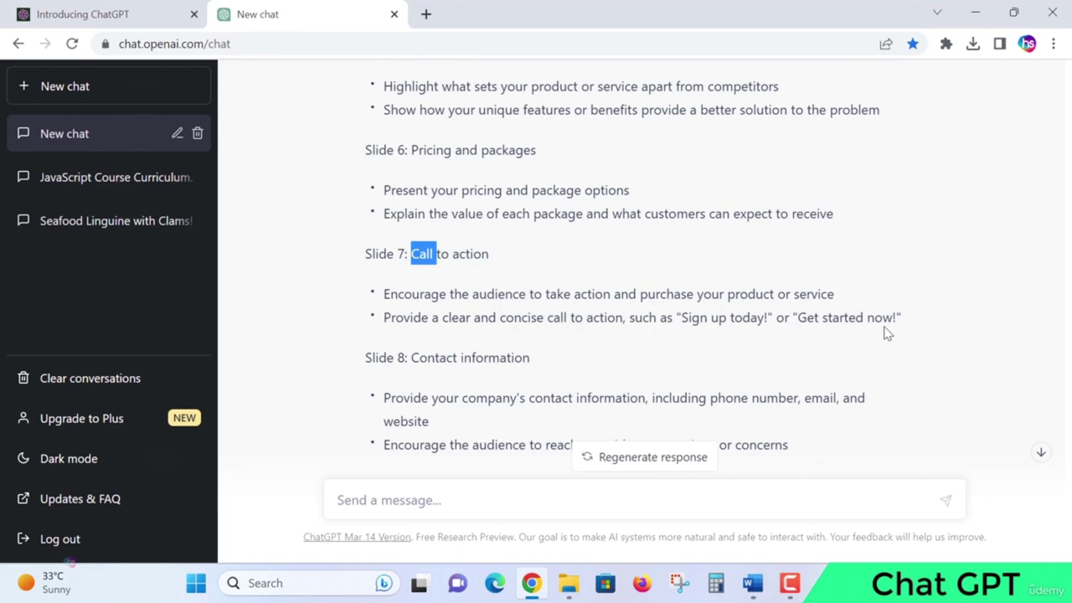
{"action": "scroll", "coordinate": [878, 333], "scroll_direction": "down", "scroll_amount": 1}
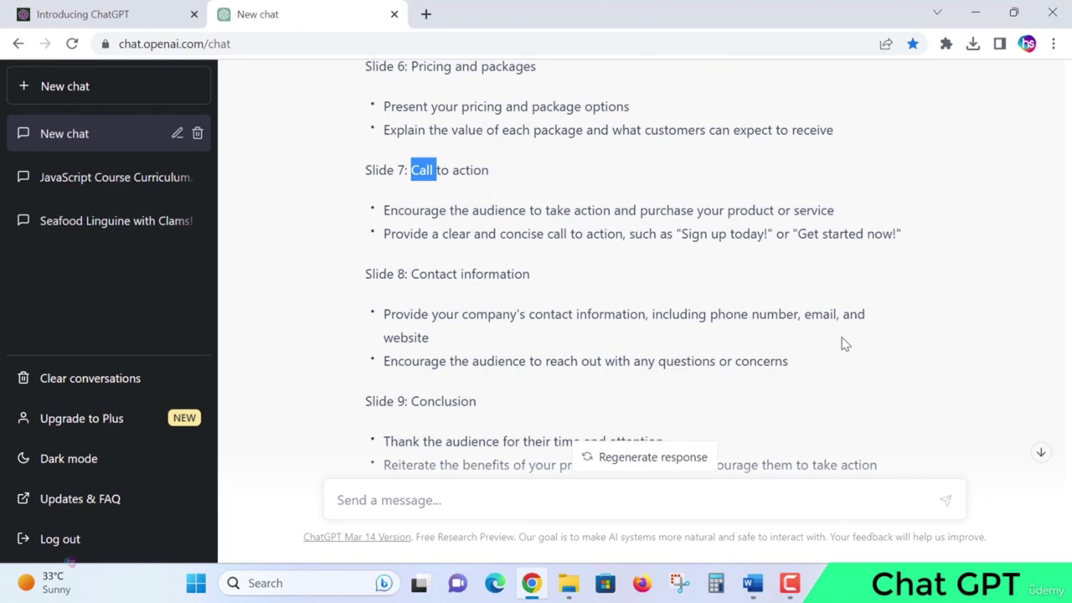
{"action": "scroll", "coordinate": [842, 342], "scroll_direction": "down", "scroll_amount": 2}
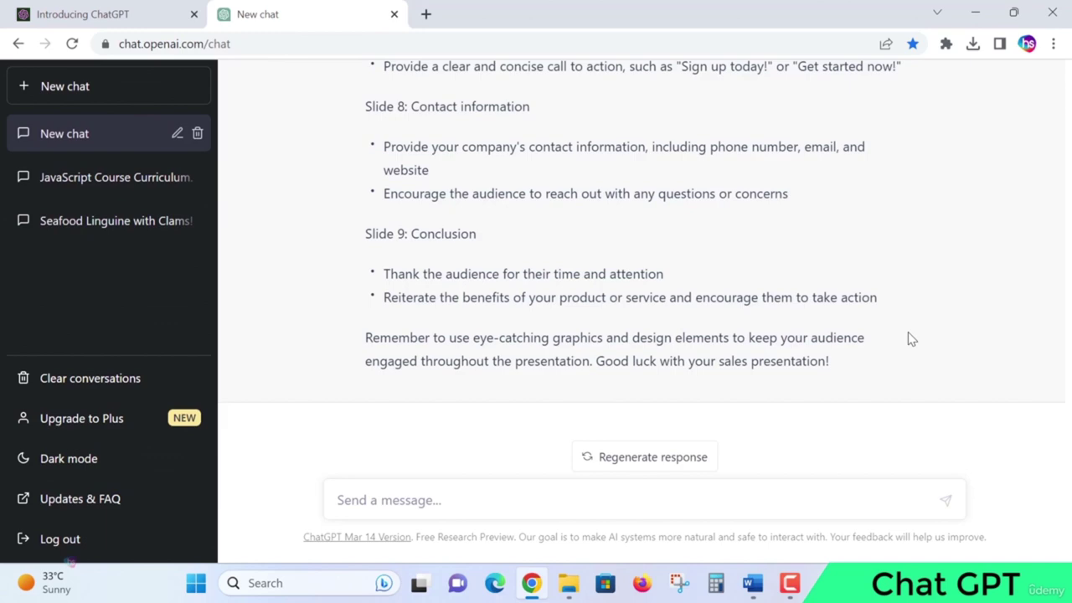
{"action": "scroll", "coordinate": [877, 339], "scroll_direction": "up", "scroll_amount": 10}
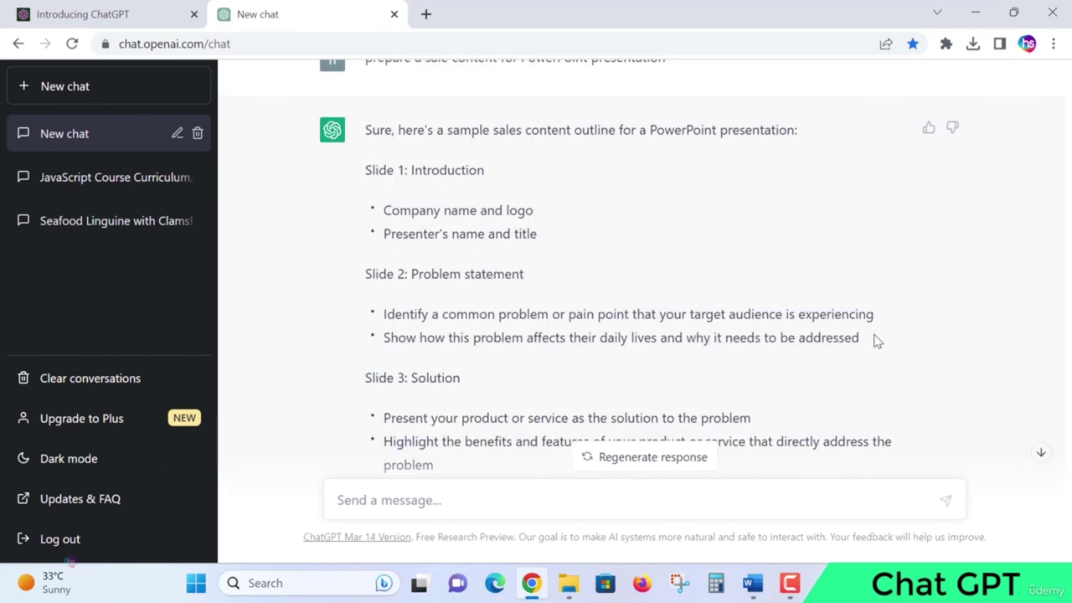
{"action": "scroll", "coordinate": [877, 339], "scroll_direction": "down", "scroll_amount": 3}
{"action": "scroll", "coordinate": [876, 339], "scroll_direction": "up", "scroll_amount": 3}
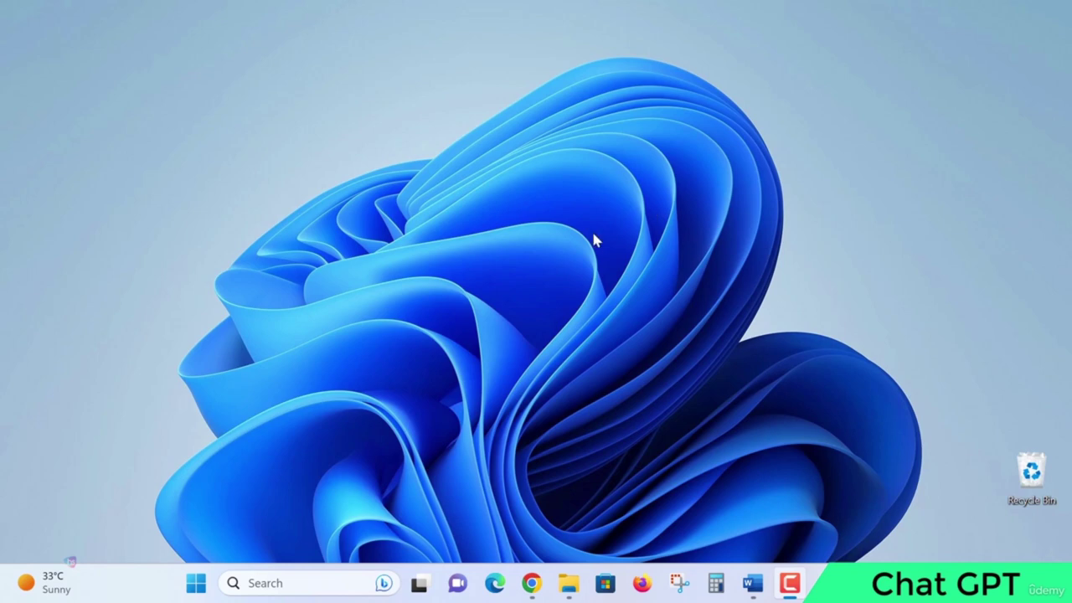
Return to the ChatGPT conversation in Chrome and send the prompt "suggest some ways you can find data science fresher jobs in usa".
{"action": "left_click", "coordinate": [531, 583]}
{"action": "left_click", "coordinate": [482, 500]}
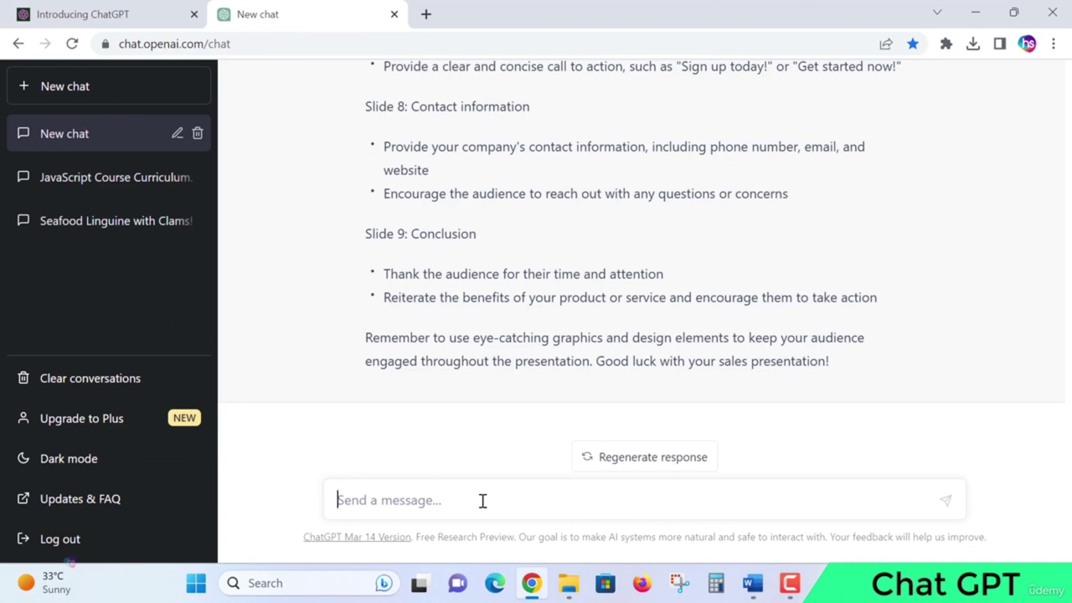
{"action": "type", "text": "su"}
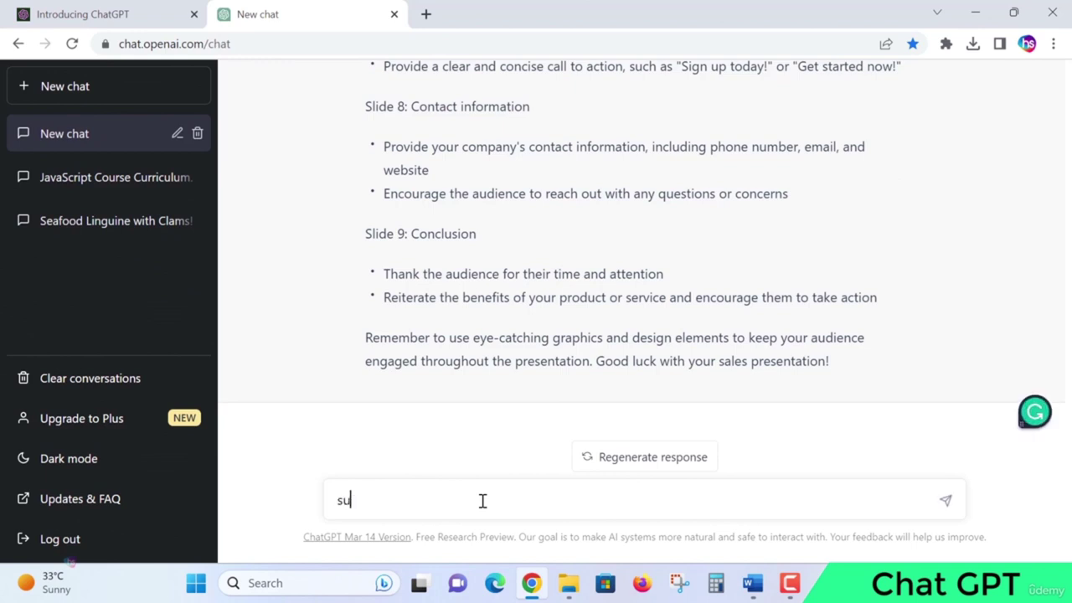
{"action": "type", "text": "ggest some "}
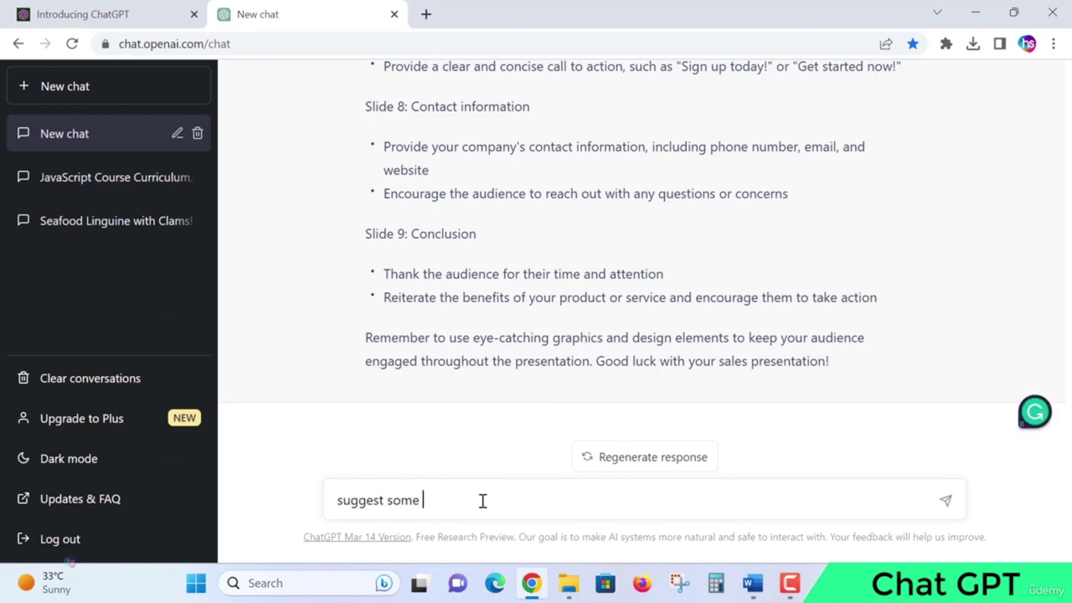
{"action": "type", "text": "ways to"}
{"action": "key", "text": "BackSpace"}
{"action": "key", "text": "BackSpace"}
{"action": "type", "text": "you can f"}
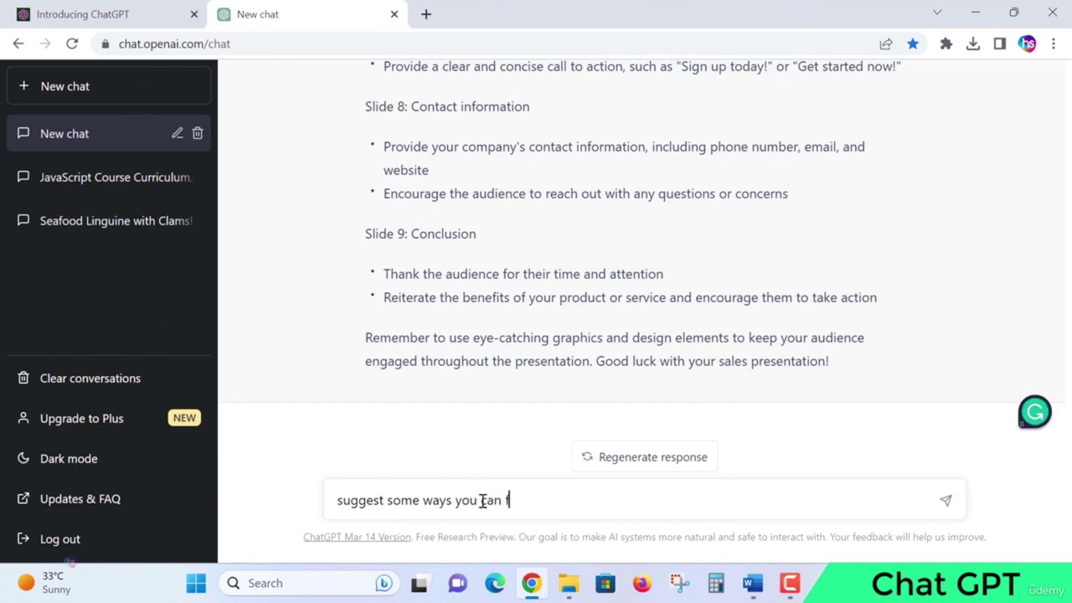
{"action": "type", "text": "ind python freshers"}
{"action": "key", "text": "BackSpace"}
{"action": "key", "text": "BackSpace"}
{"action": "key", "text": "BackSpace"}
{"action": "key", "text": "BackSpace"}
{"action": "key", "text": "BackSpace"}
{"action": "key", "text": "BackSpace"}
{"action": "key", "text": "BackSpace"}
{"action": "key", "text": "BackSpace"}
{"action": "key", "text": "BackSpace"}
{"action": "key", "text": "BackSpace"}
{"action": "key", "text": "BackSpace"}
{"action": "key", "text": "BackSpace"}
{"action": "key", "text": "BackSpace"}
{"action": "key", "text": "BackSpace"}
{"action": "key", "text": "BackSpace"}
{"action": "type", "text": "data scie"}
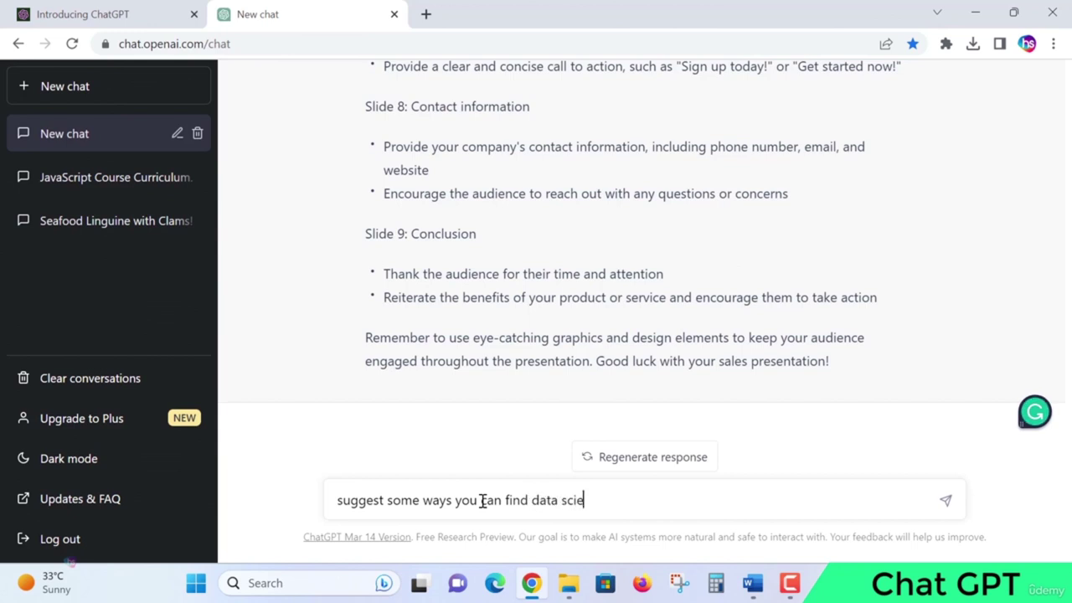
{"action": "type", "text": "nce fresher jobs i"}
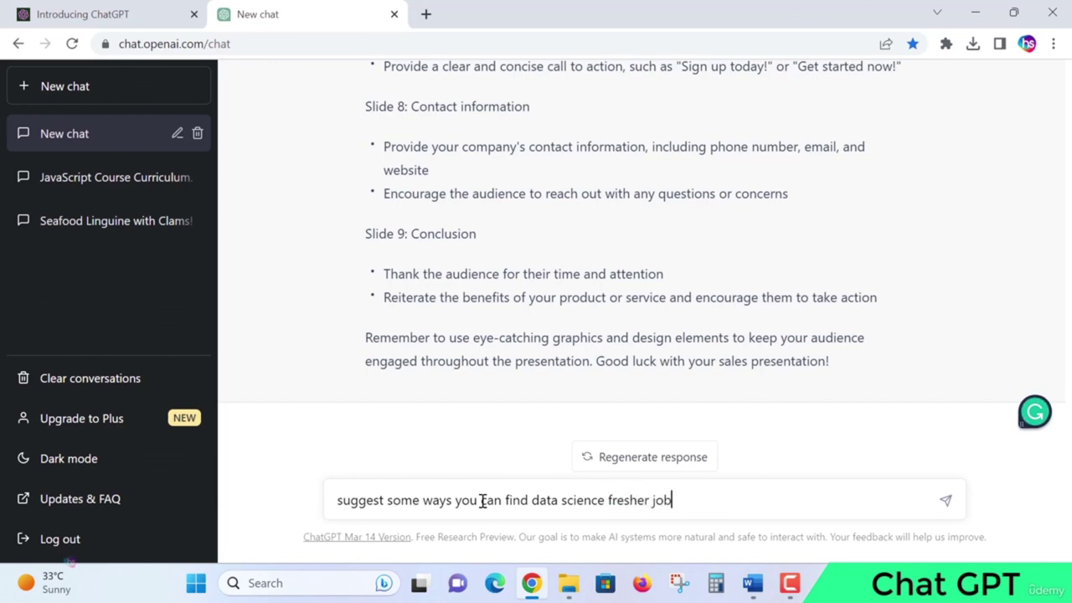
{"action": "key", "text": "BackSpace"}
{"action": "type", "text": "in usa"}
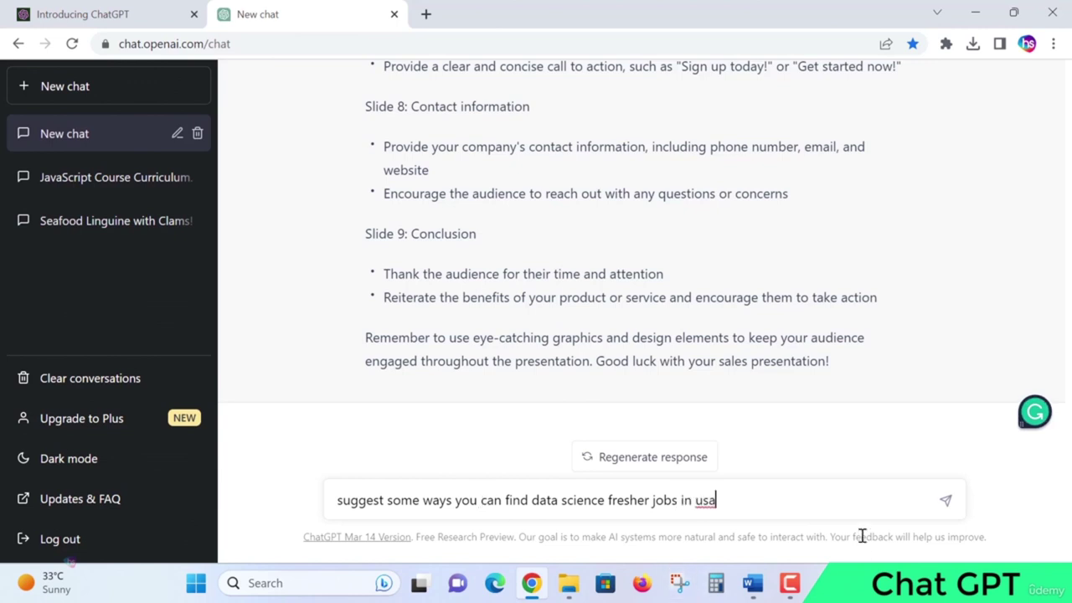
{"action": "left_click", "coordinate": [946, 501]}
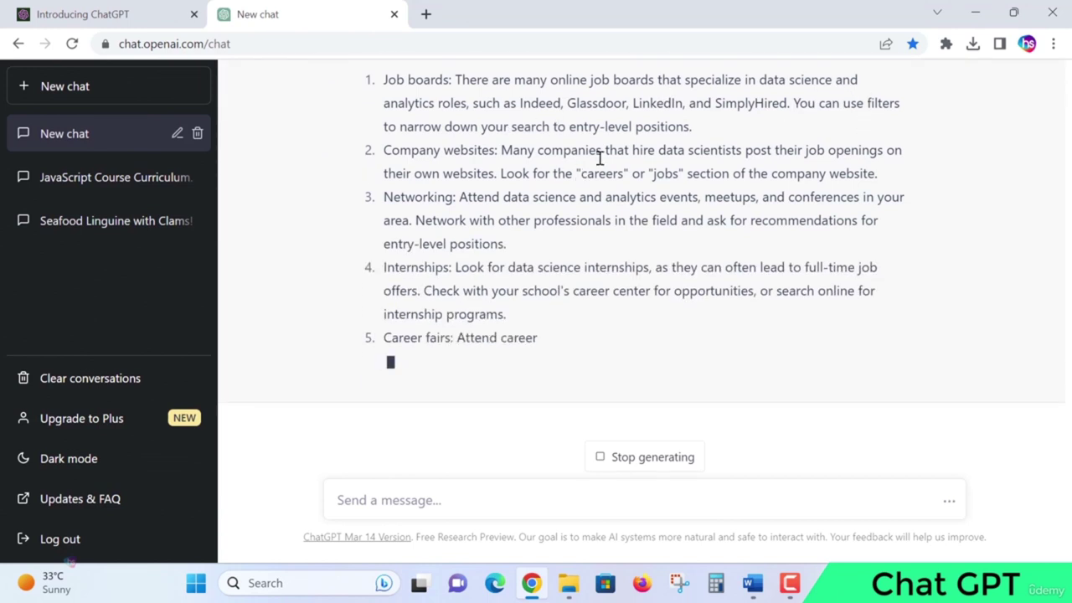
Read the response's job search suggestions from job boards to social media, focusing on the company websites item and its careers advice.
{"action": "scroll", "coordinate": [599, 164], "scroll_direction": "up", "scroll_amount": 1}
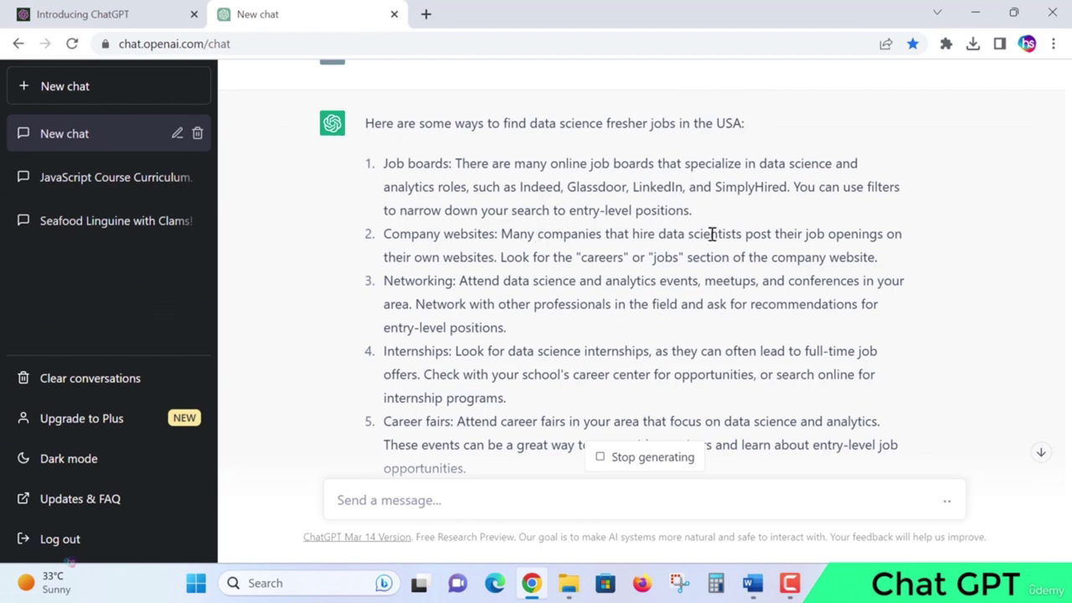
{"action": "left_click_drag", "start_coordinate": [383, 236], "coordinate": [476, 238]}
{"action": "scroll", "coordinate": [704, 243], "scroll_direction": "down", "scroll_amount": 1}
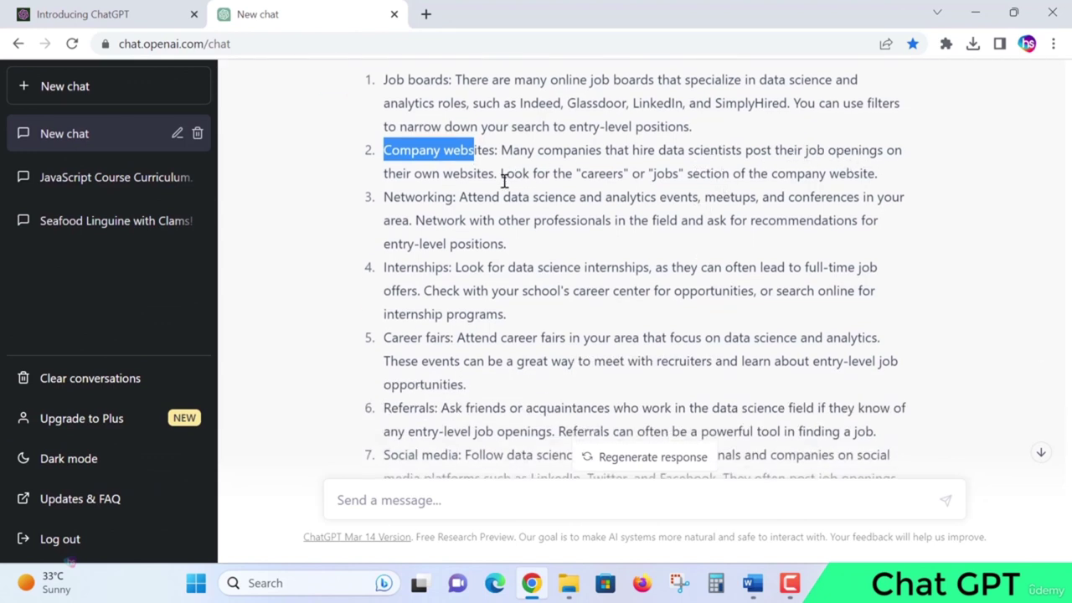
{"action": "left_click_drag", "start_coordinate": [499, 175], "coordinate": [569, 174]}
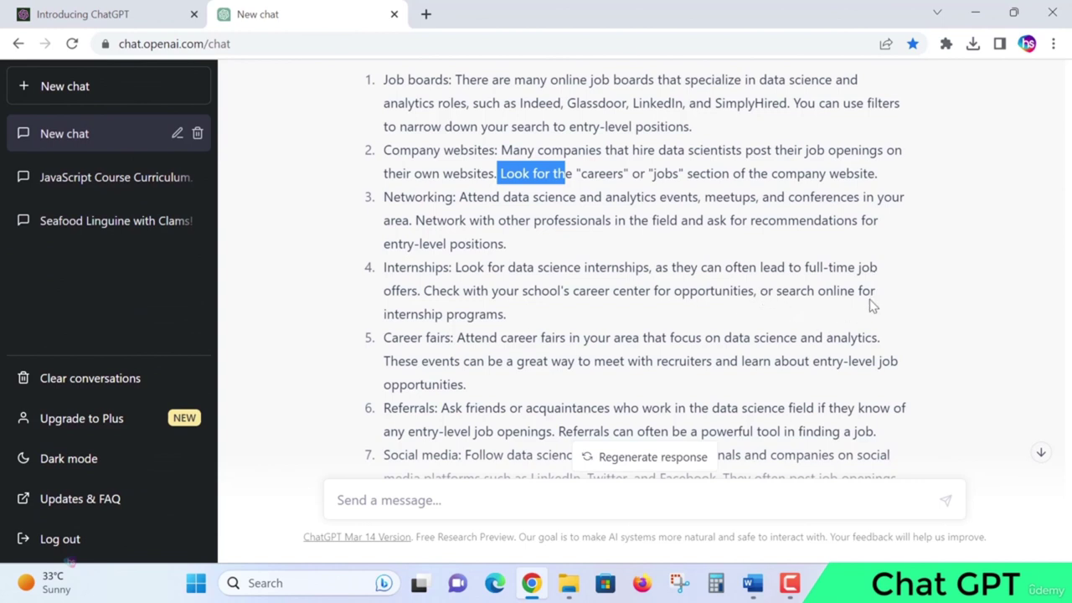
{"action": "scroll", "coordinate": [870, 302], "scroll_direction": "down", "scroll_amount": 1}
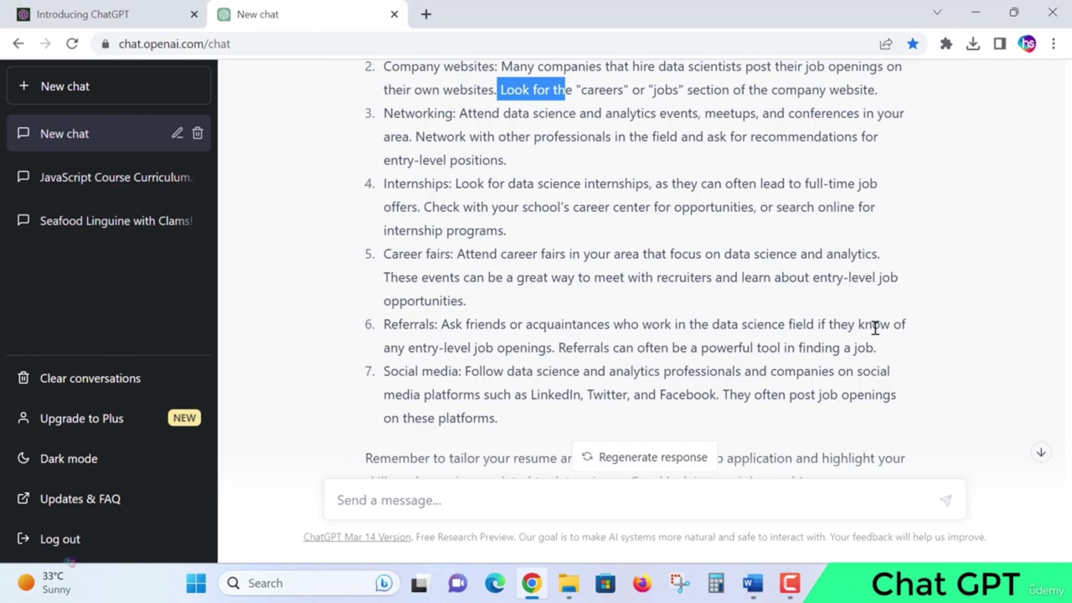
{"action": "scroll", "coordinate": [878, 327], "scroll_direction": "down", "scroll_amount": 1}
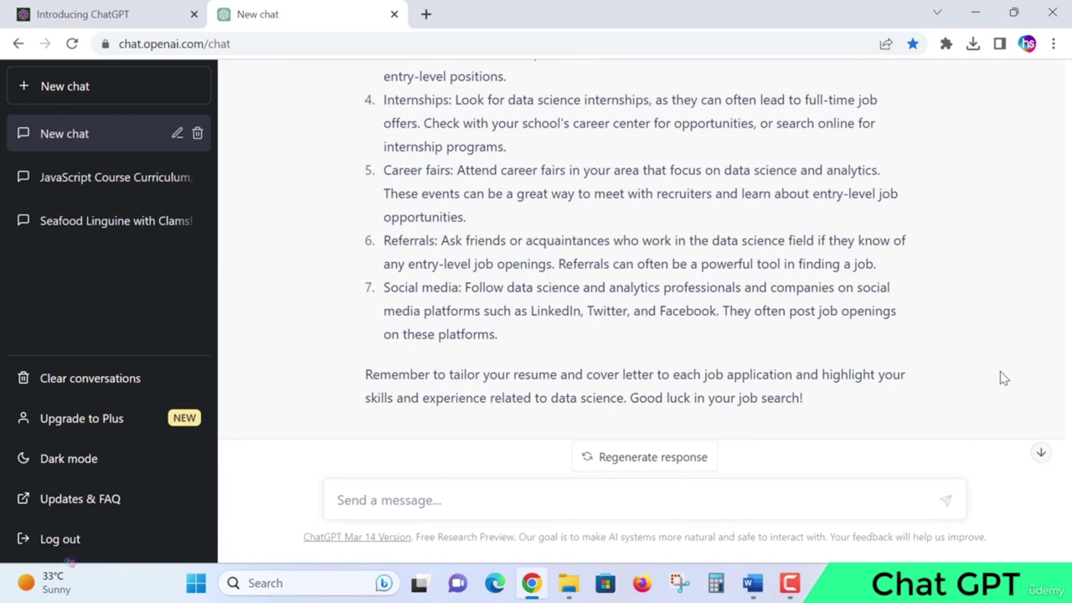
{"action": "scroll", "coordinate": [976, 404], "scroll_direction": "up", "scroll_amount": 2}
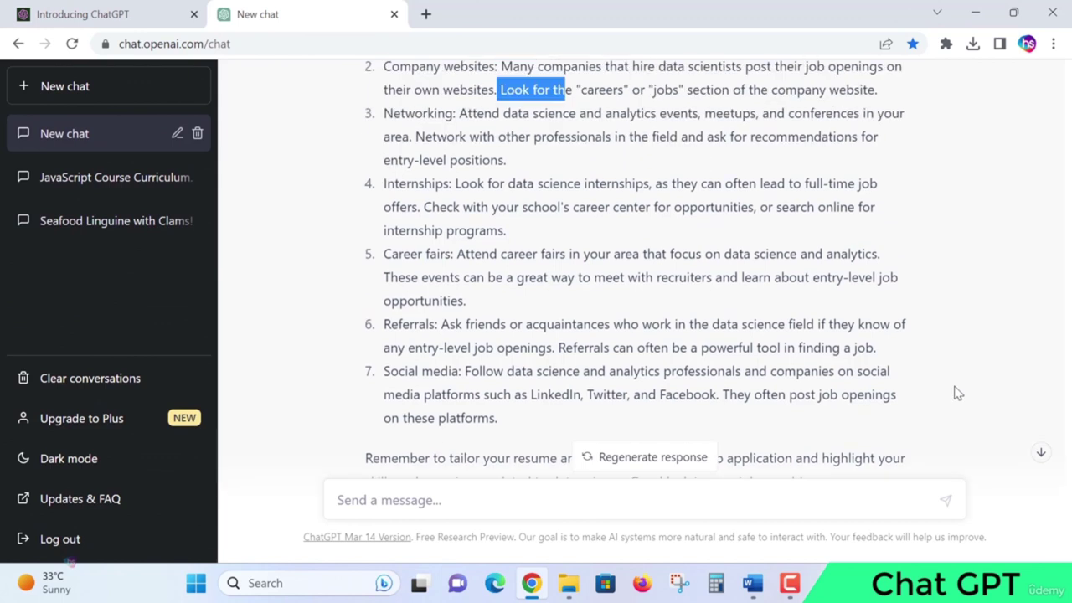
{"action": "scroll", "coordinate": [838, 366], "scroll_direction": "down", "scroll_amount": 1}
{"action": "left_click", "coordinate": [844, 365]}
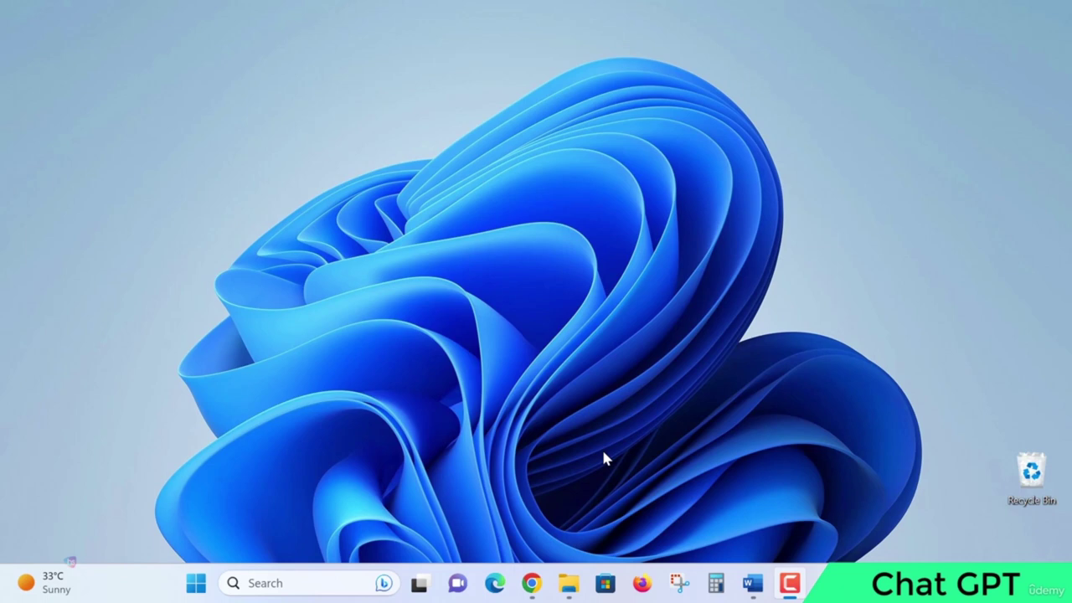
Reopen the ChatGPT conversation in Chrome and send "write a short film for a creative fiction", accepting the spelling correction to "short film".
{"action": "left_click", "coordinate": [531, 583]}
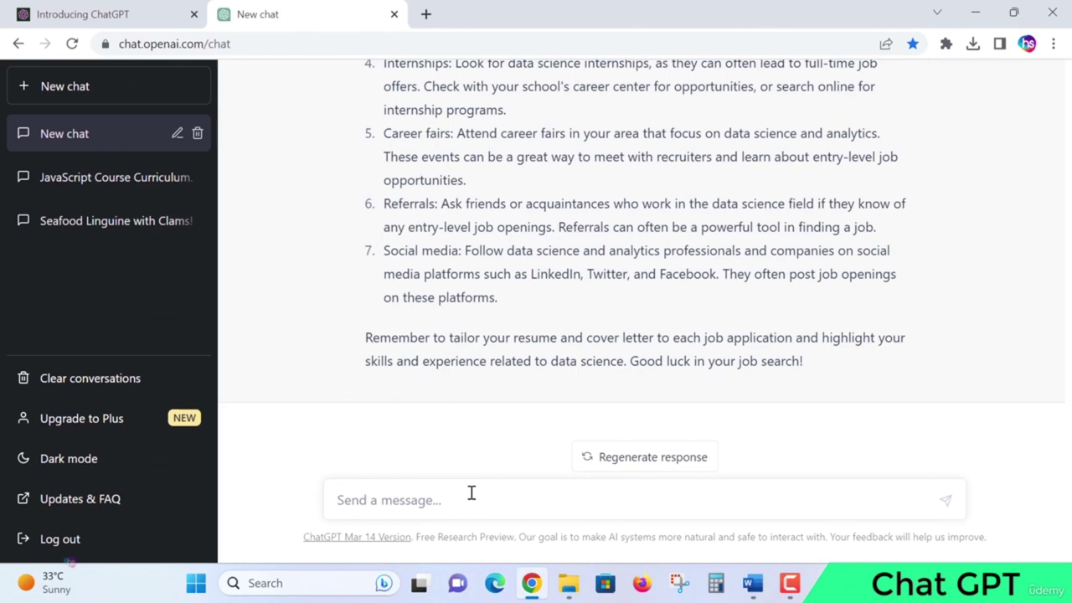
{"action": "type", "text": "write a"}
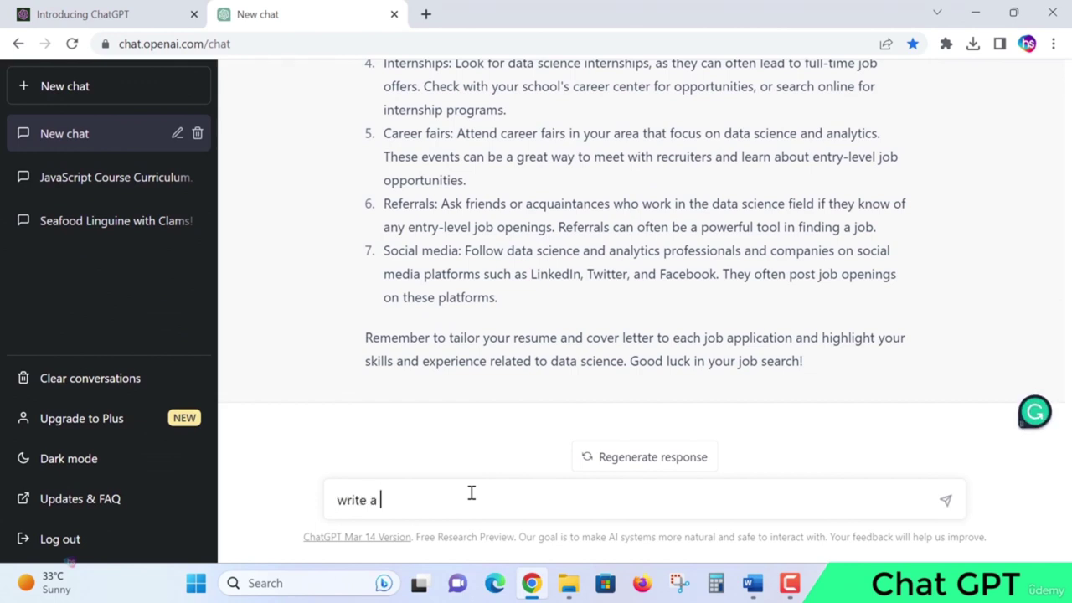
{"action": "type", "text": " shortfilm"}
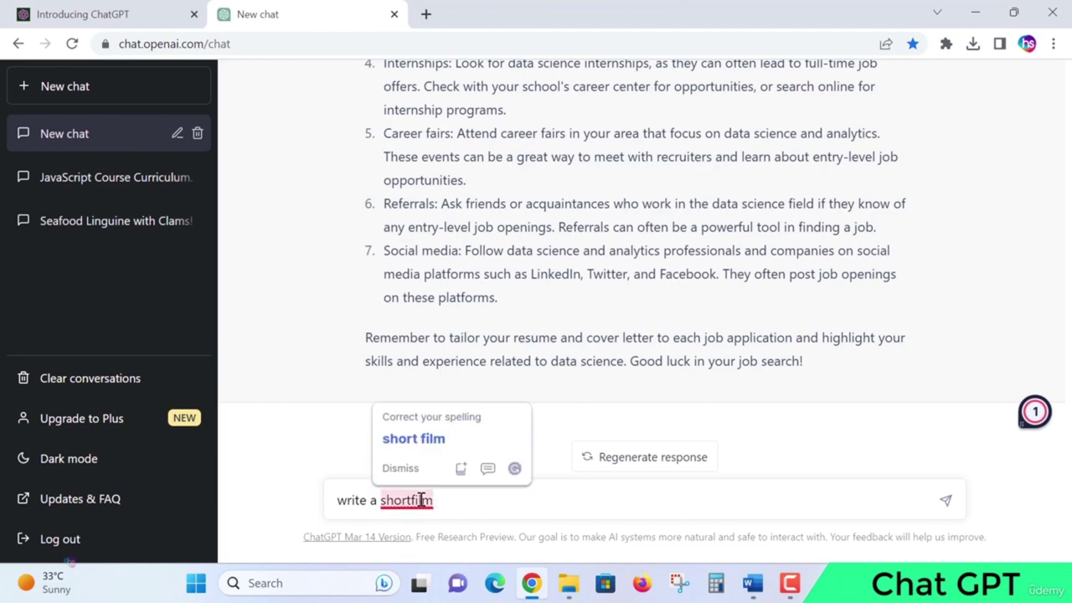
{"action": "mouse_move", "coordinate": [411, 500]}
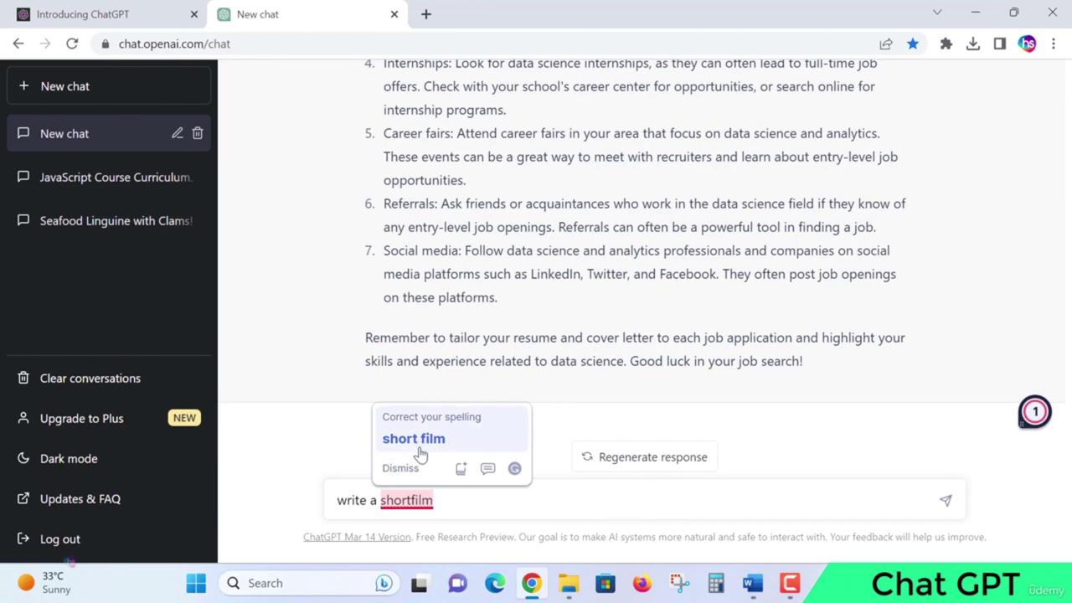
{"action": "left_click", "coordinate": [414, 440]}
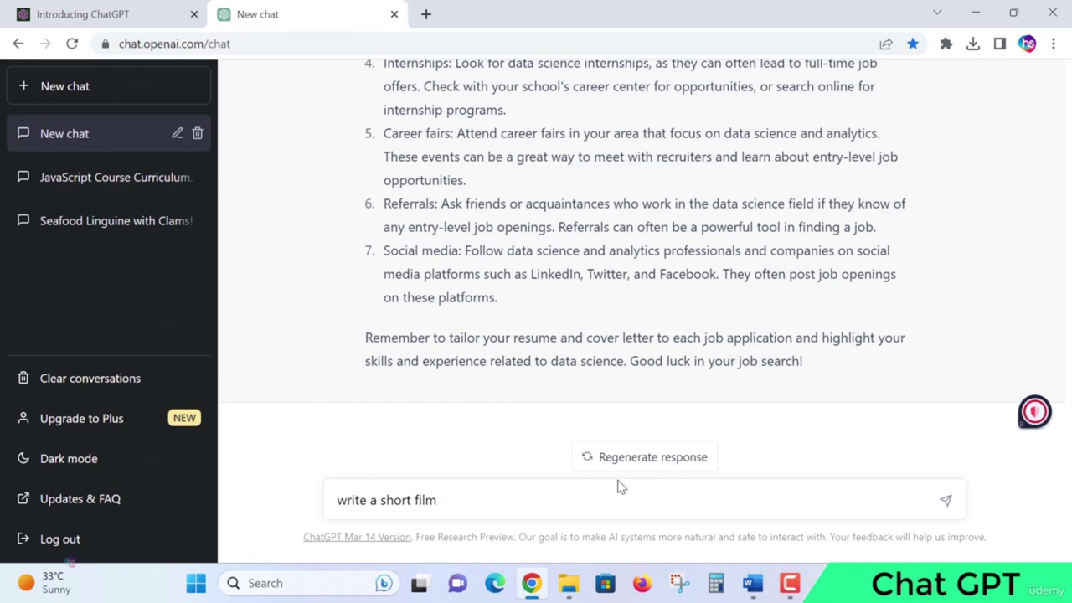
{"action": "type", "text": "for a creative fiction"}
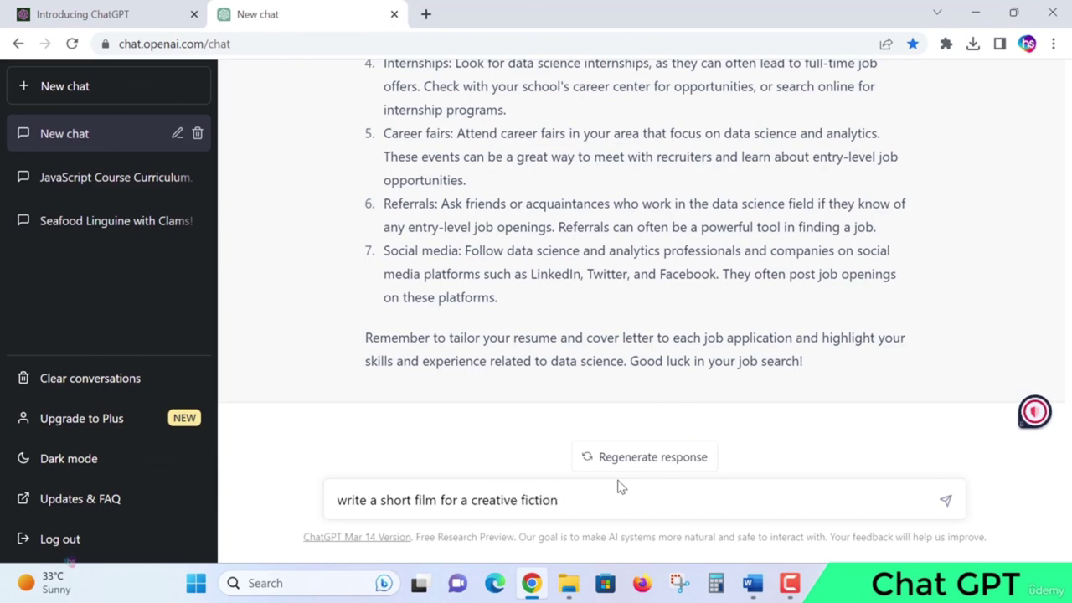
{"action": "left_click", "coordinate": [945, 502]}
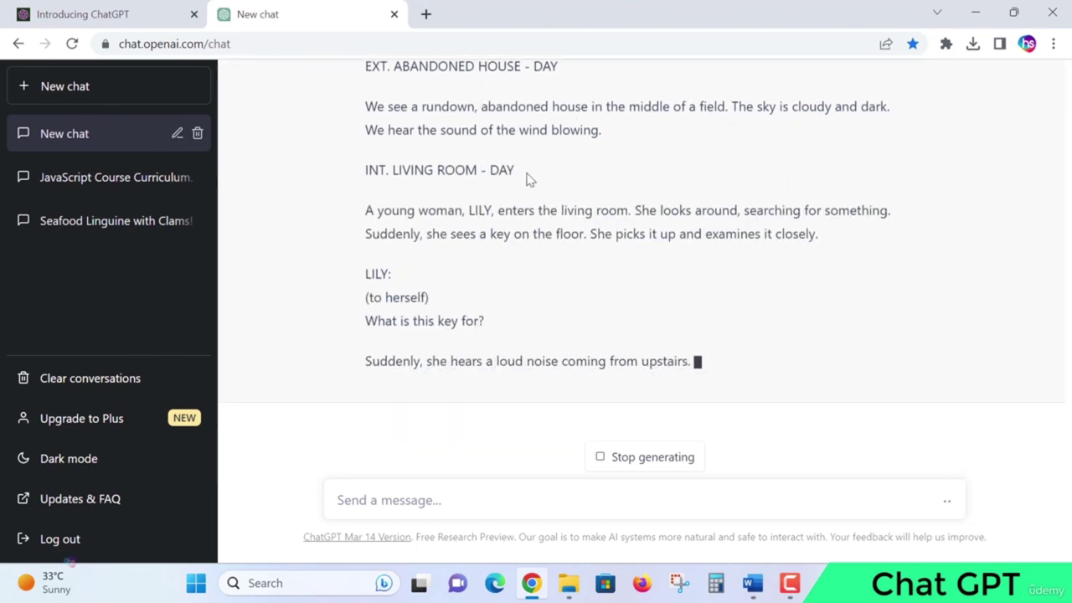
Read the generated short film script from its title through to the closing fade out.
{"action": "scroll", "coordinate": [527, 179], "scroll_direction": "up", "scroll_amount": 2}
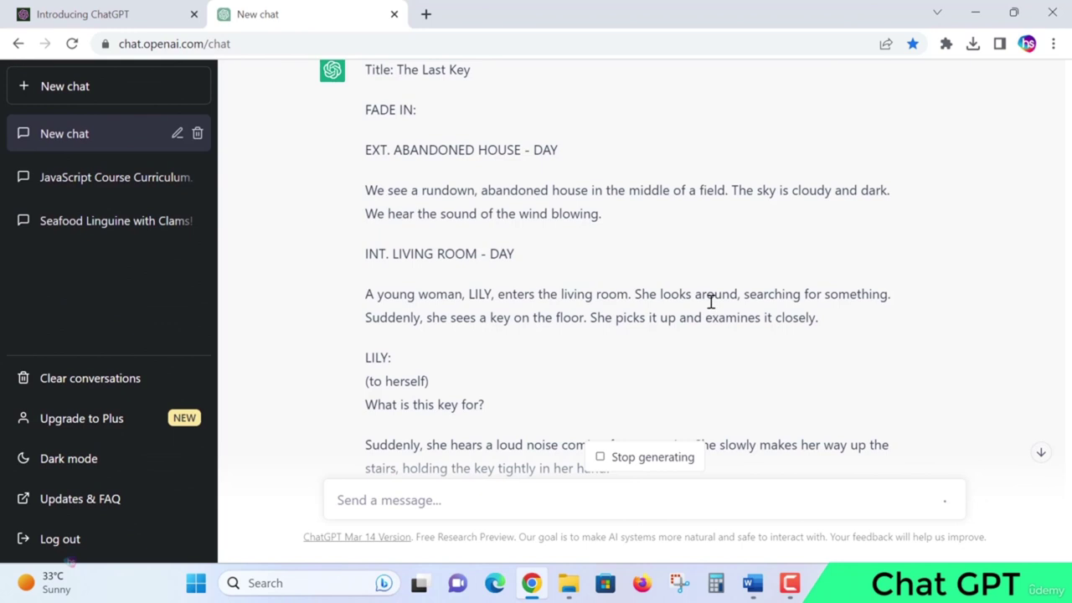
{"action": "scroll", "coordinate": [712, 308], "scroll_direction": "down", "scroll_amount": 2}
{"action": "scroll", "coordinate": [711, 308], "scroll_direction": "down", "scroll_amount": 2}
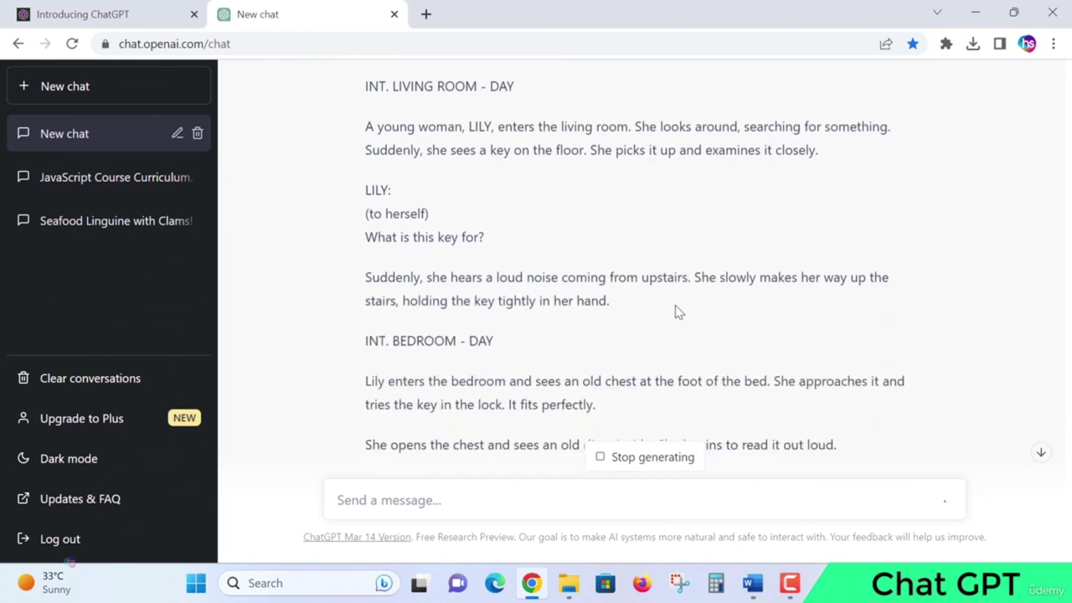
{"action": "scroll", "coordinate": [677, 310], "scroll_direction": "down", "scroll_amount": 3}
{"action": "scroll", "coordinate": [685, 312], "scroll_direction": "down", "scroll_amount": 1}
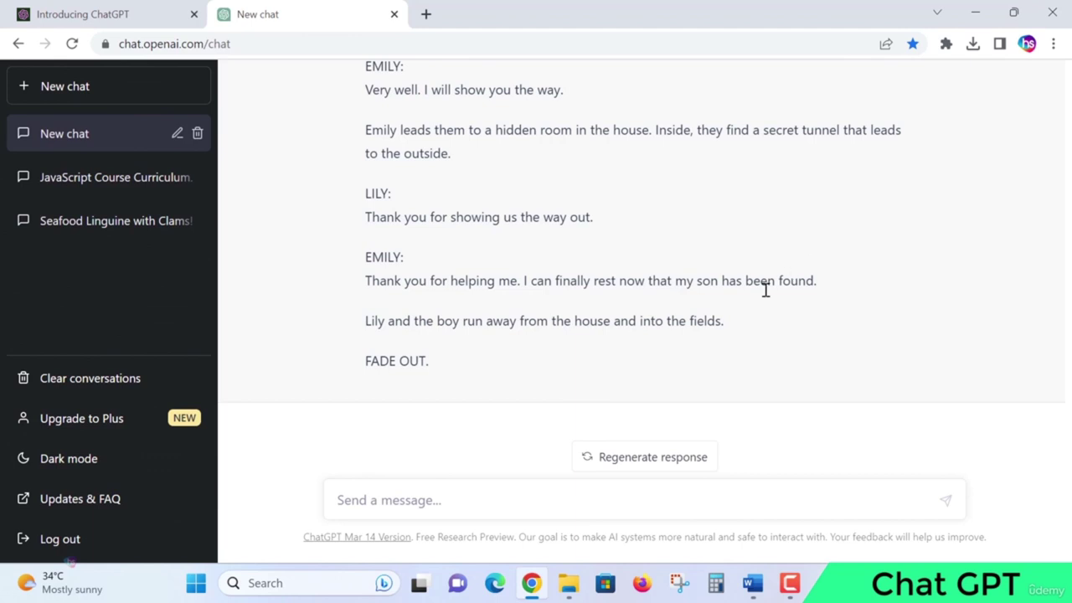
Send the prompt "create a comedy for my birthday party".
{"action": "left_click", "coordinate": [465, 499]}
{"action": "type", "text": "create a comedy for my birthday party"}
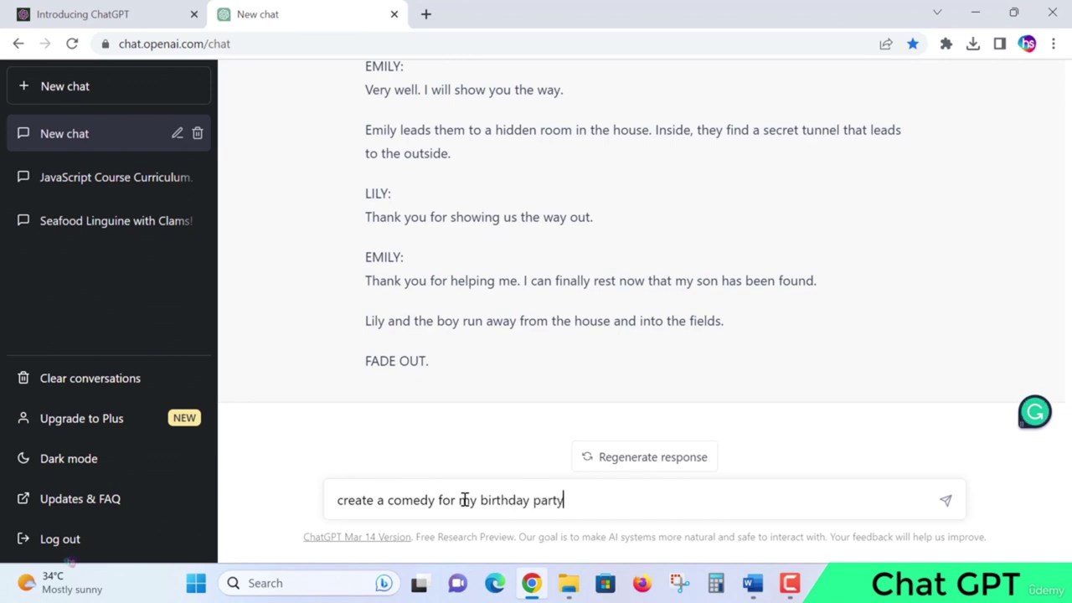
{"action": "left_click", "coordinate": [948, 504]}
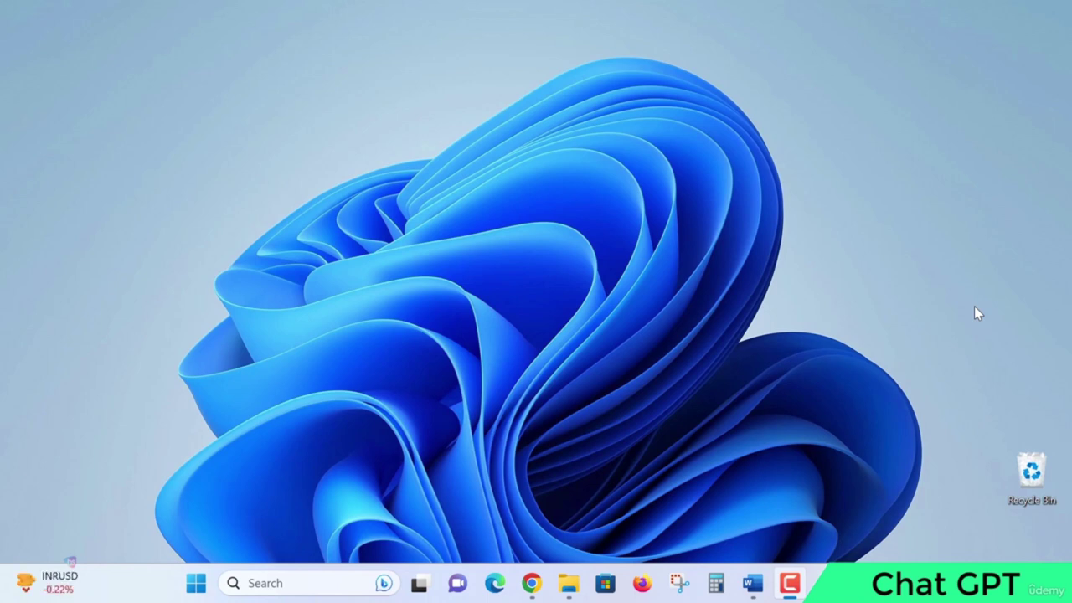
Return to the ChatGPT conversation in Chrome and enter the prompt text "make a best diet plan for".
{"action": "left_click", "coordinate": [484, 431]}
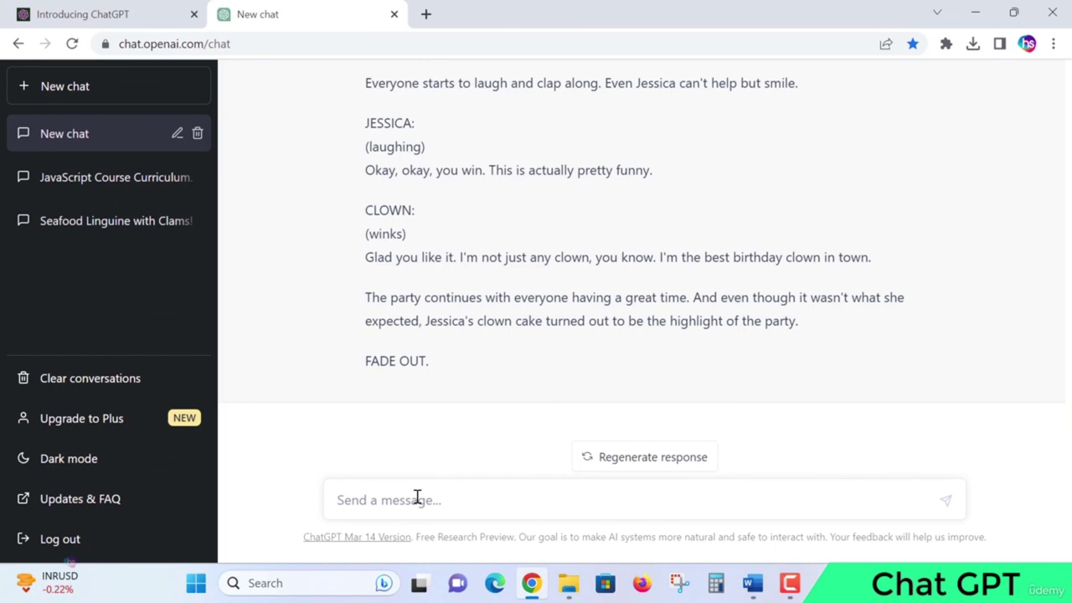
{"action": "type", "text": "make a "}
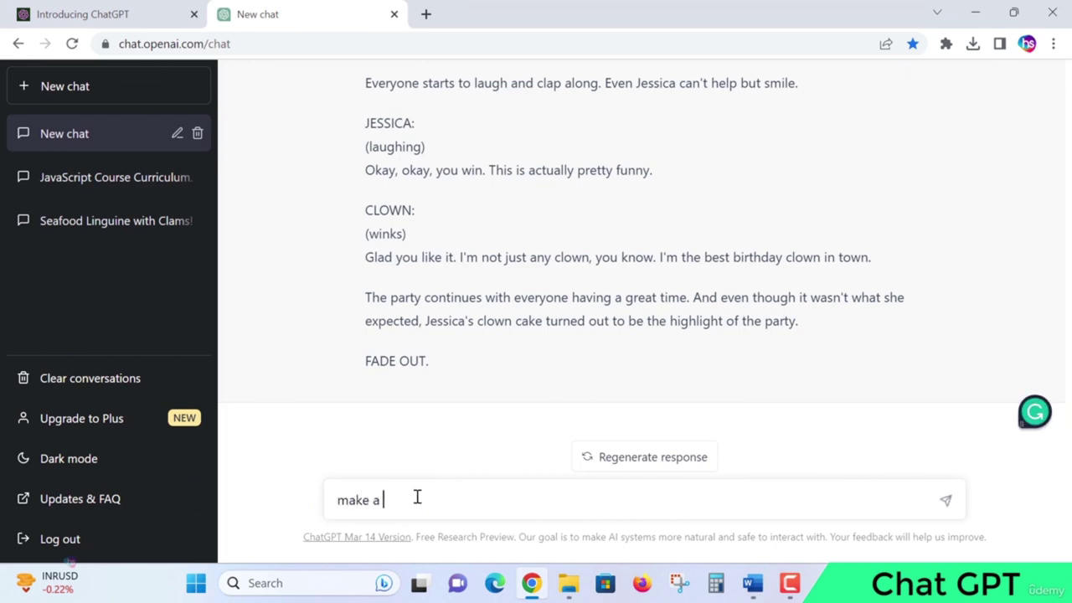
{"action": "type", "text": "best diet"}
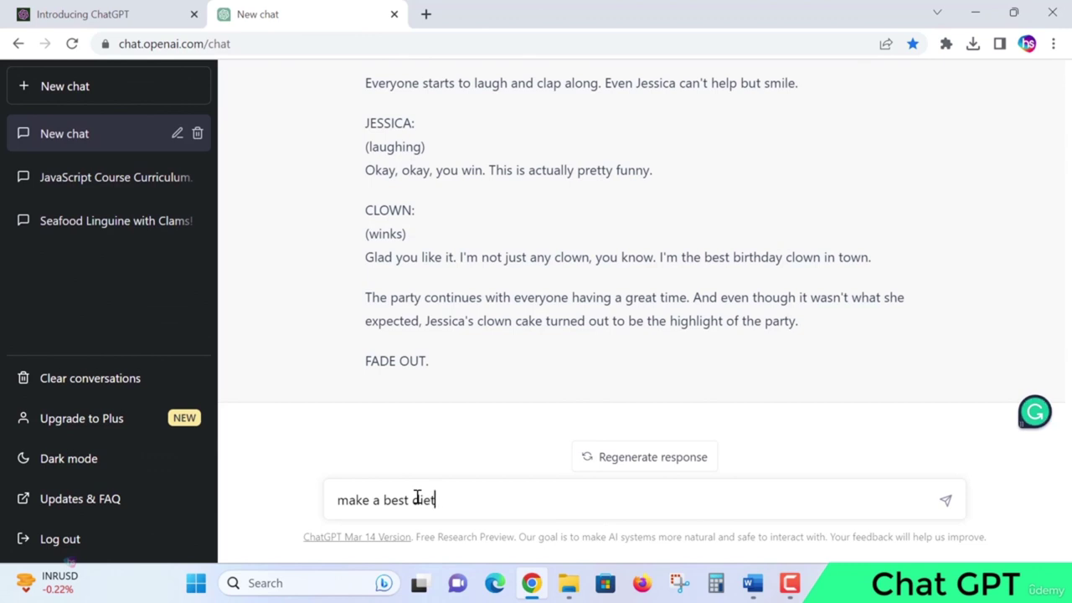
{"action": "type", "text": " plan for"}
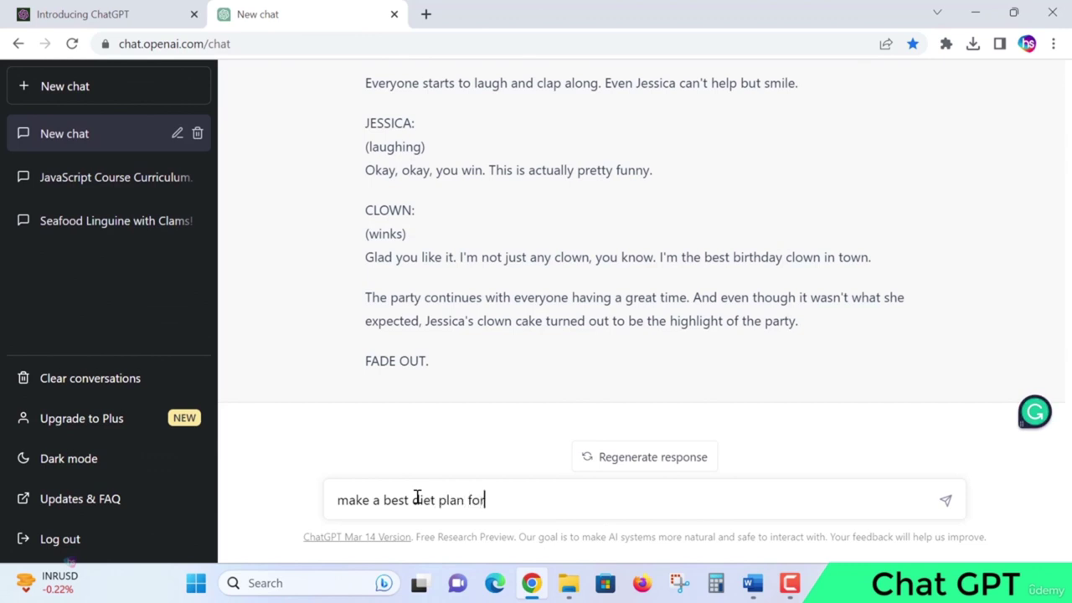
Complete the prompt as "make a best diet plan for a day" and send it.
{"action": "type", "text": " a day"}
{"action": "left_click", "coordinate": [945, 501]}
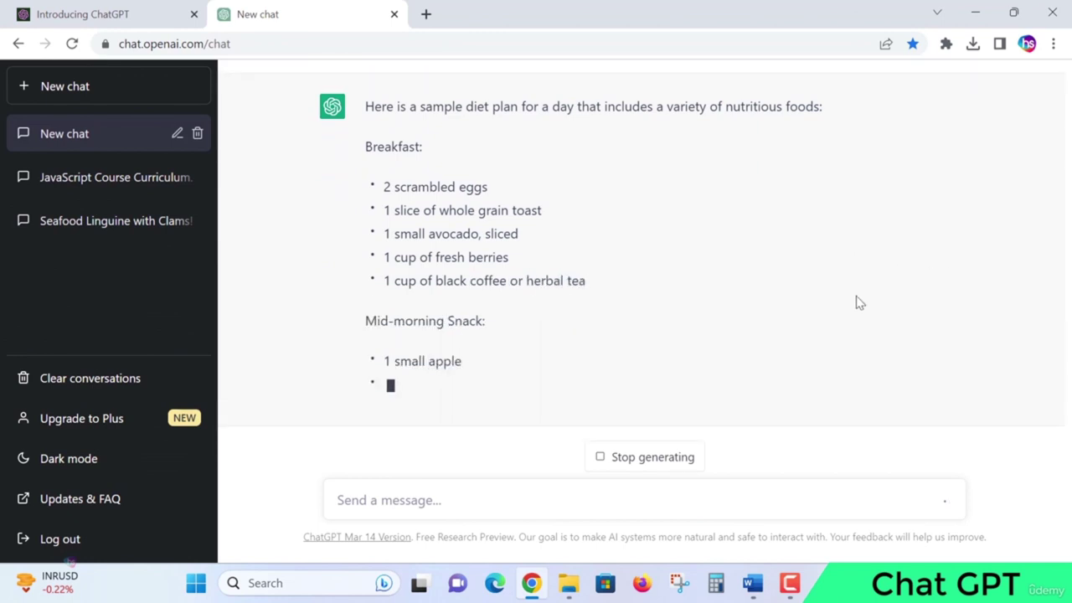
Read through the generated one-day diet plan from breakfast to the closing note.
{"action": "scroll", "coordinate": [834, 252], "scroll_direction": "up", "scroll_amount": 3}
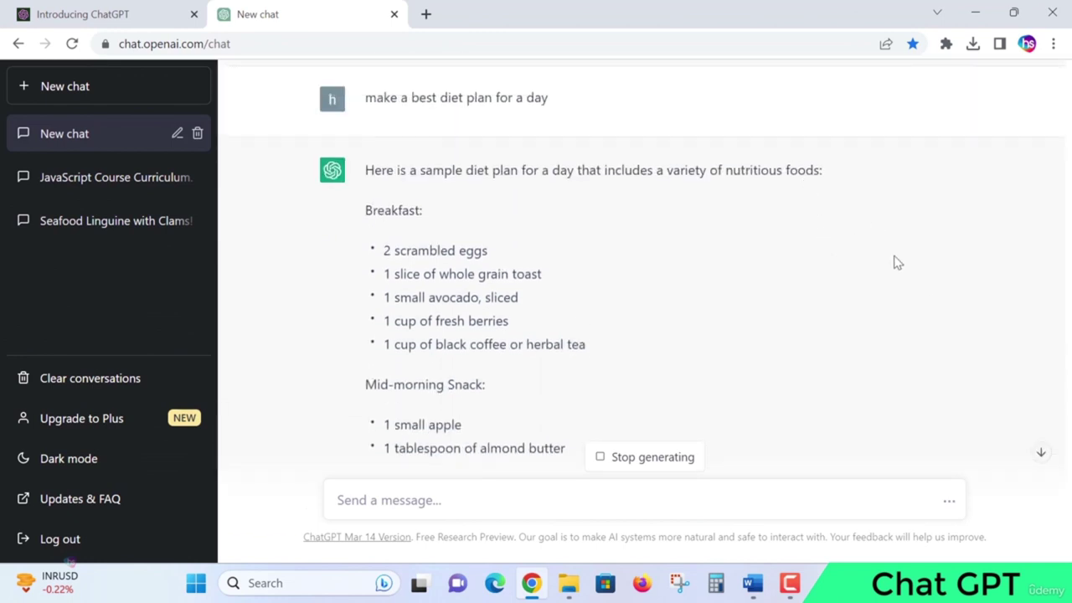
{"action": "scroll", "coordinate": [912, 330], "scroll_direction": "down", "scroll_amount": 1}
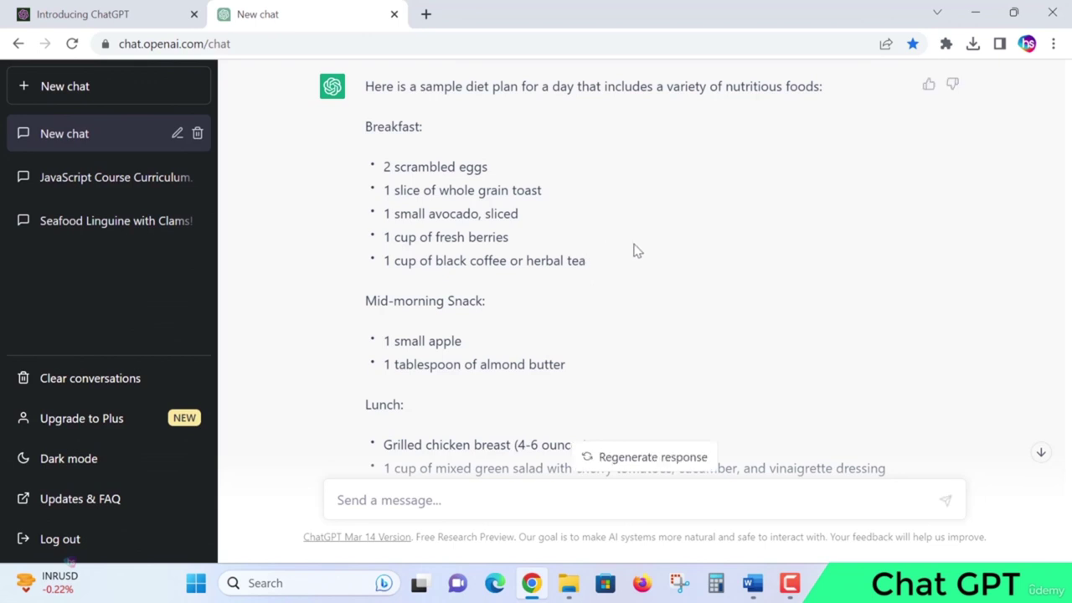
{"action": "scroll", "coordinate": [636, 251], "scroll_direction": "down", "scroll_amount": 1}
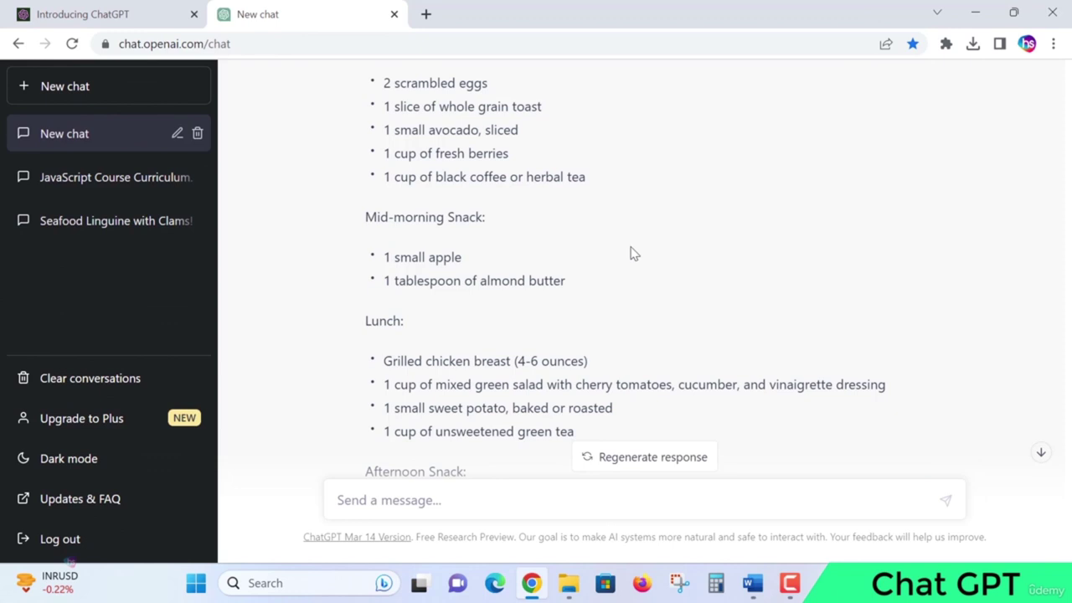
{"action": "scroll", "coordinate": [712, 264], "scroll_direction": "down", "scroll_amount": 1}
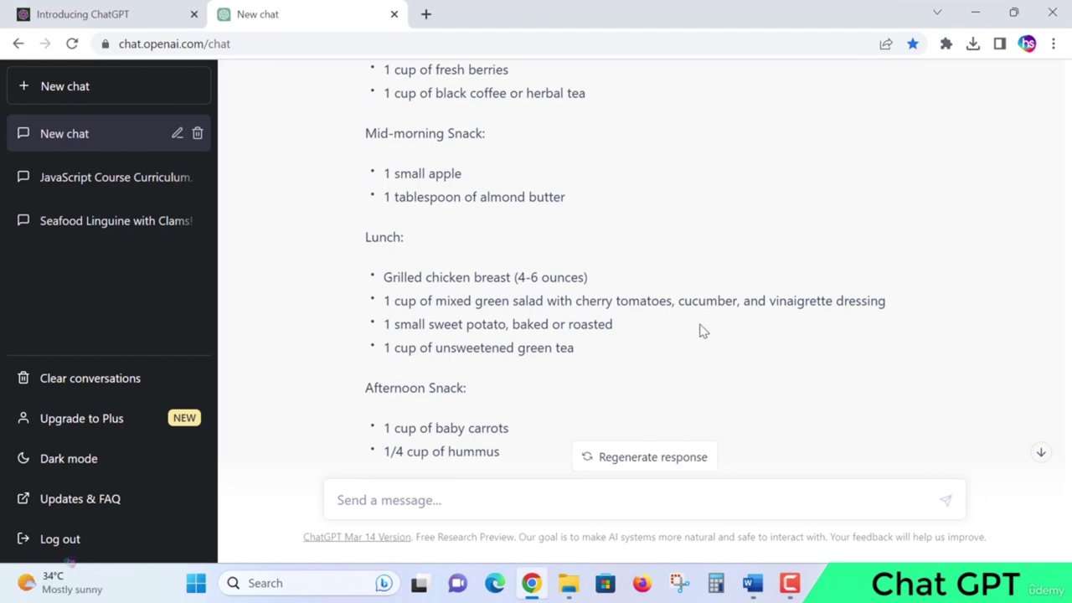
{"action": "scroll", "coordinate": [702, 331], "scroll_direction": "down", "scroll_amount": 1}
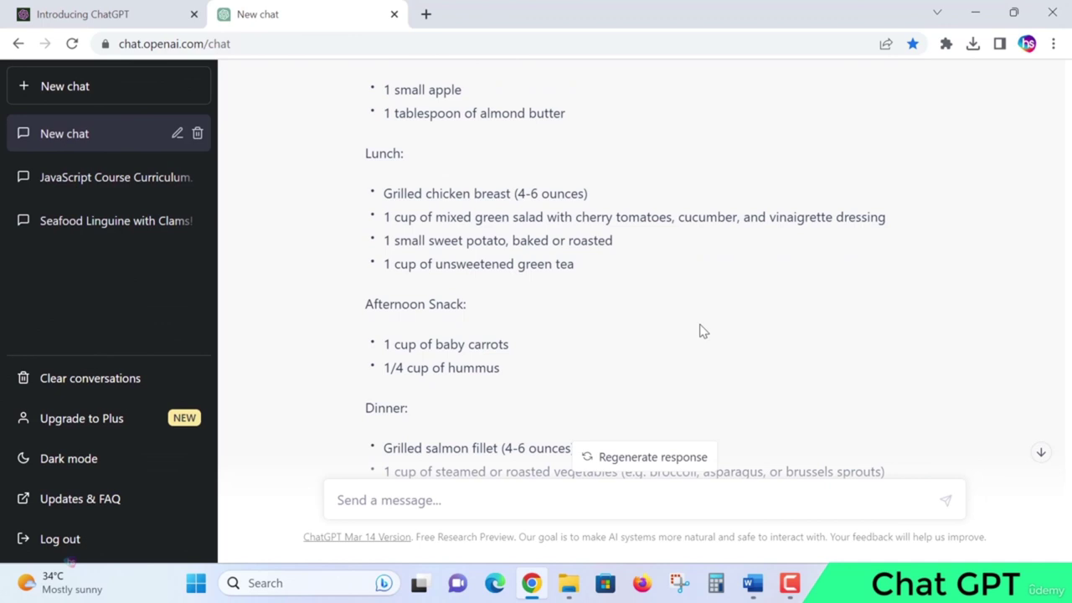
{"action": "scroll", "coordinate": [702, 331], "scroll_direction": "down", "scroll_amount": 1}
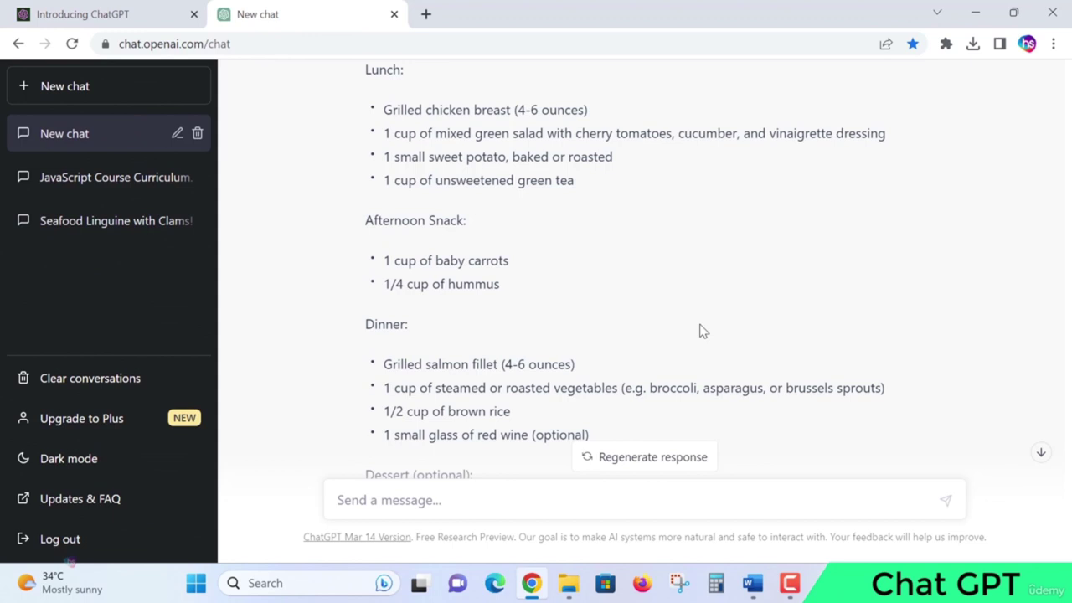
{"action": "scroll", "coordinate": [702, 331], "scroll_direction": "down", "scroll_amount": 1}
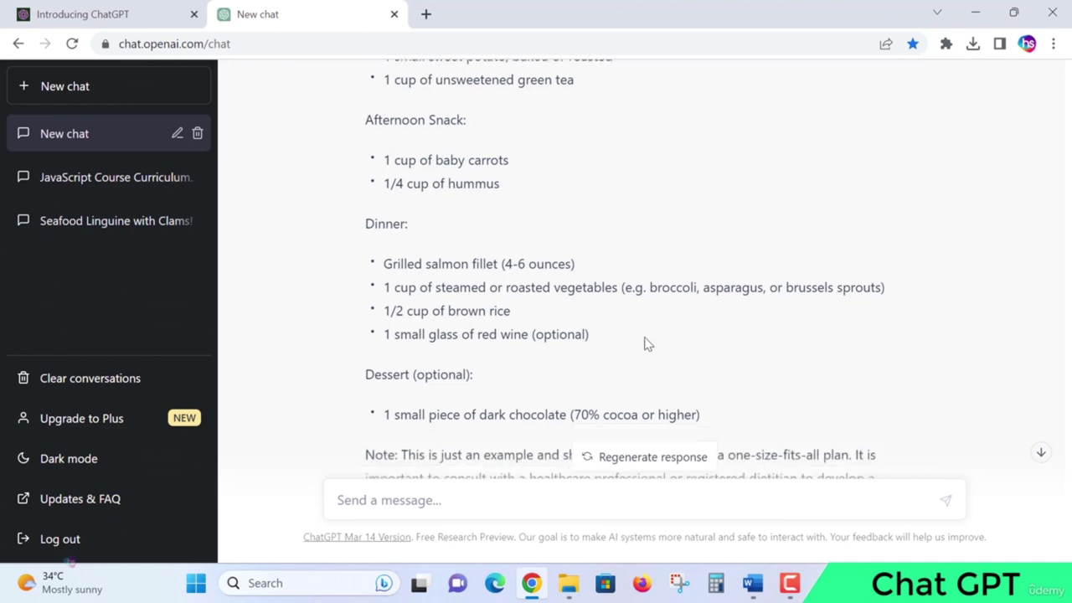
{"action": "scroll", "coordinate": [654, 336], "scroll_direction": "down", "scroll_amount": 2}
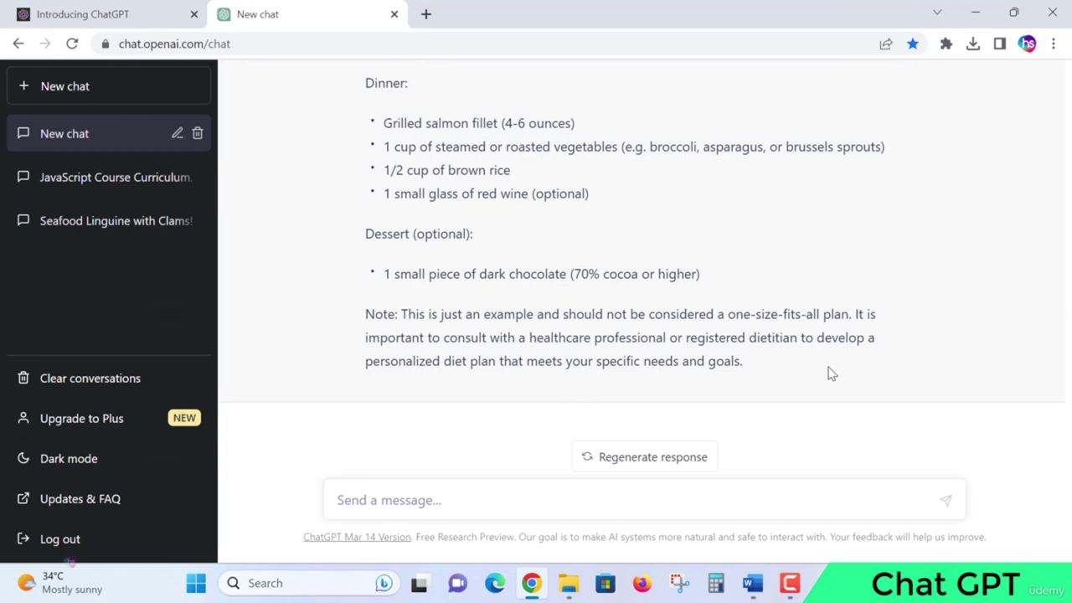
{"action": "scroll", "coordinate": [829, 374], "scroll_direction": "up", "scroll_amount": 12}
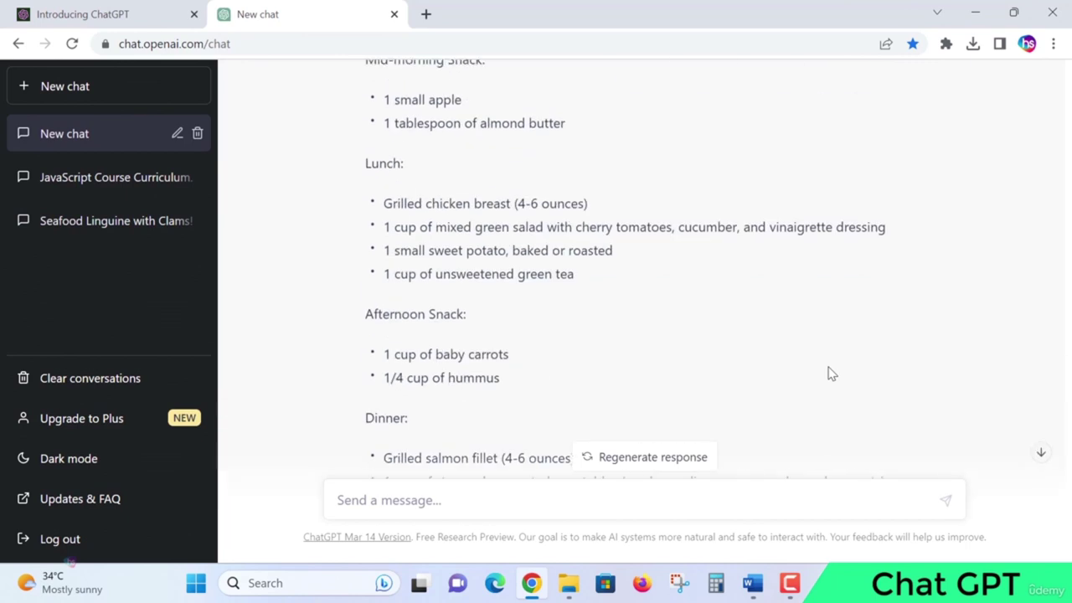
{"action": "scroll", "coordinate": [822, 370], "scroll_direction": "down", "scroll_amount": 2}
{"action": "scroll", "coordinate": [821, 369], "scroll_direction": "up", "scroll_amount": 1}
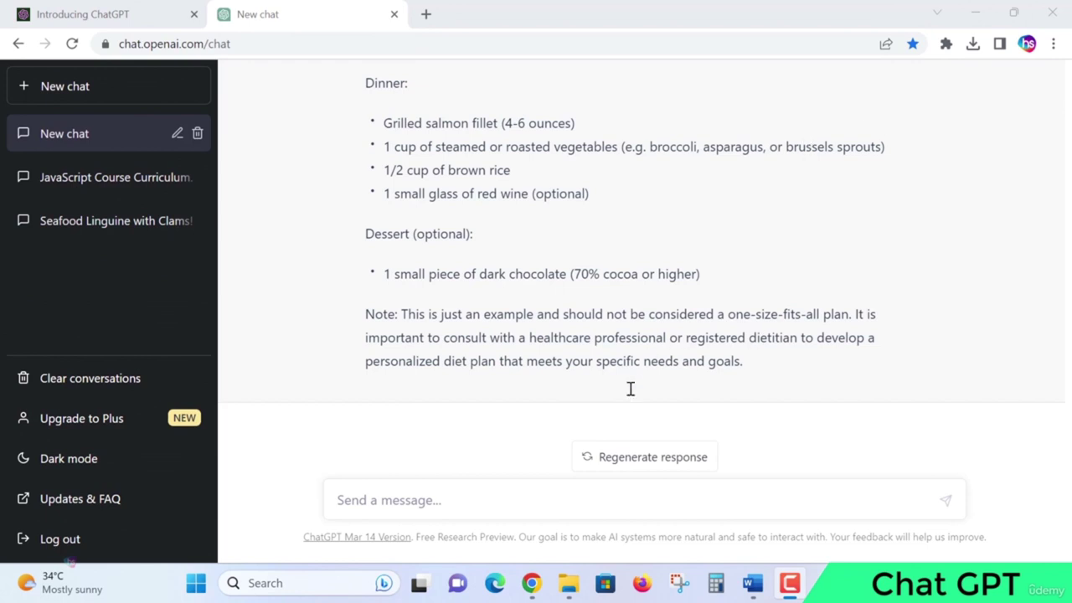
Send the follow-up prompt "suggest a meal plan with seafood as a special ingredient" in the same chat.
{"action": "left_click", "coordinate": [543, 501]}
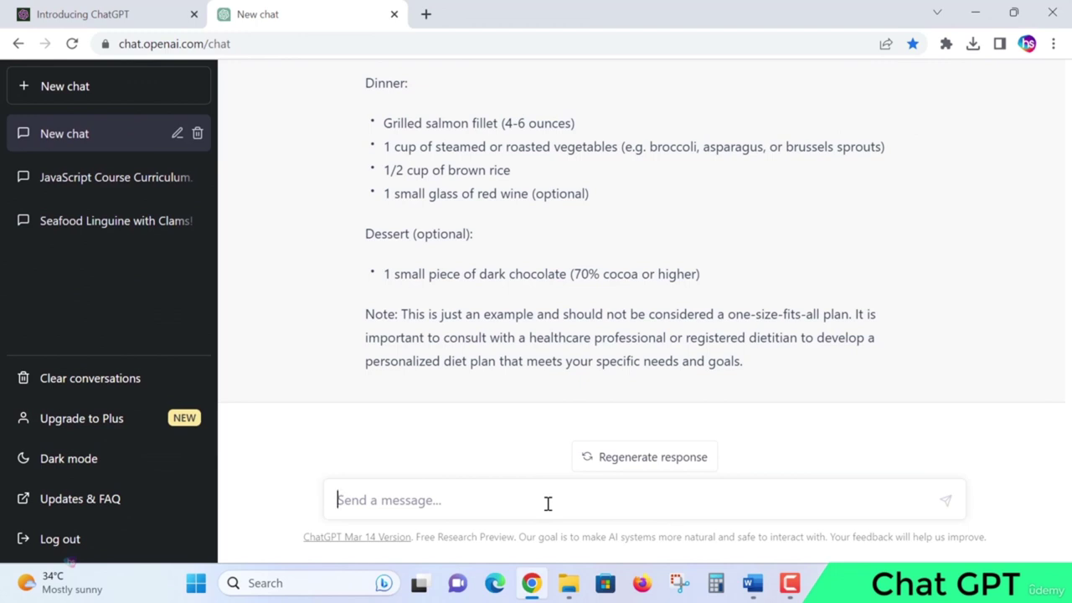
{"action": "type", "text": "suggest "}
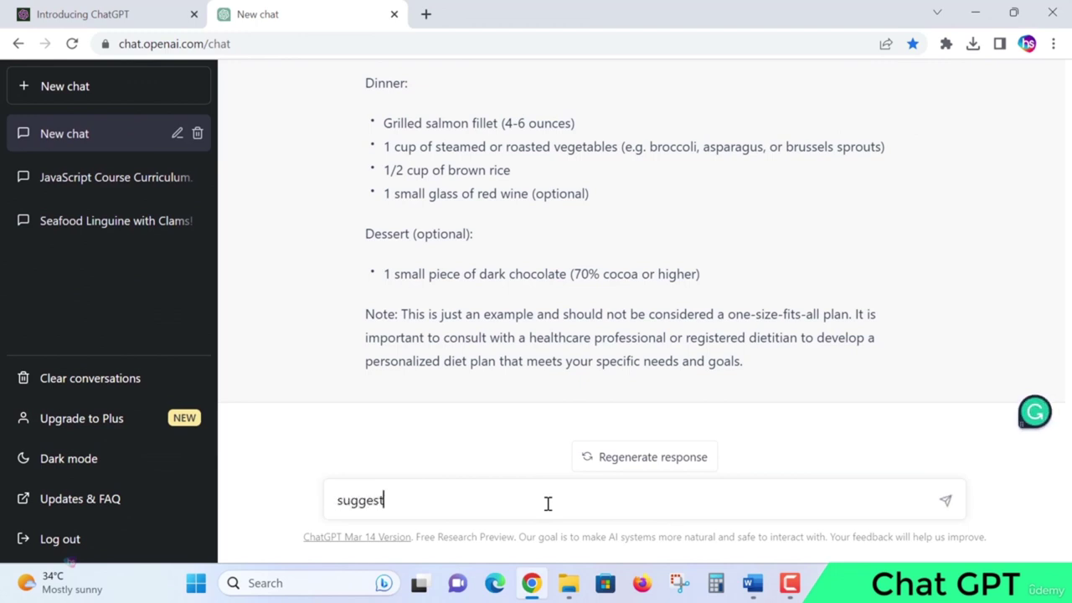
{"action": "type", "text": "a meal plan with"}
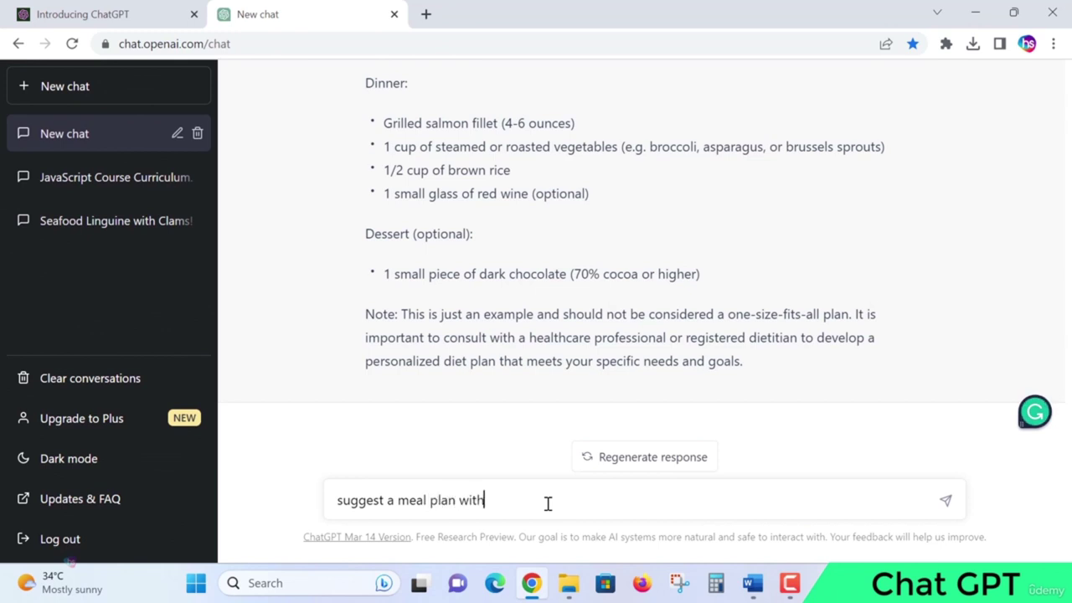
{"action": "type", "text": " seafood"}
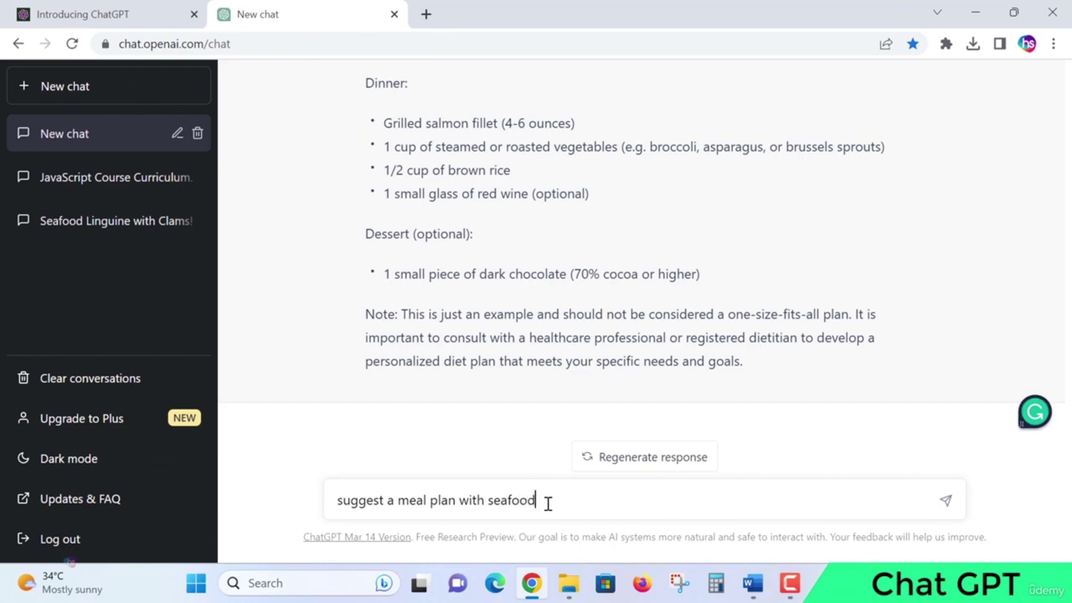
{"action": "type", "text": " as a special inge"}
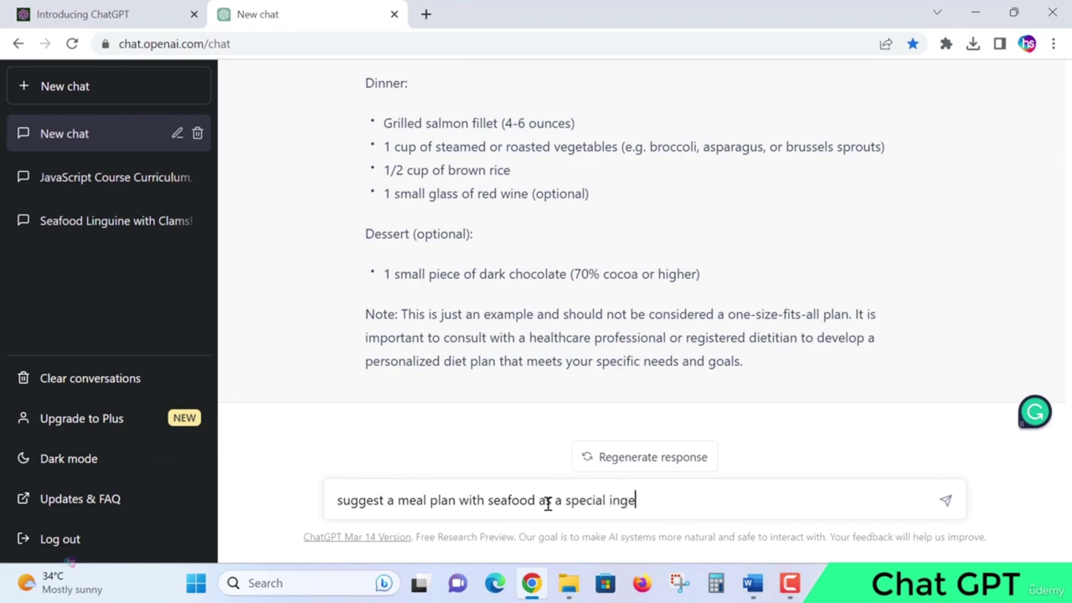
{"action": "type", "text": "r"}
{"action": "key", "text": "BackSpace"}
{"action": "key", "text": "BackSpace"}
{"action": "type", "text": "redient"}
{"action": "left_click", "coordinate": [945, 500]}
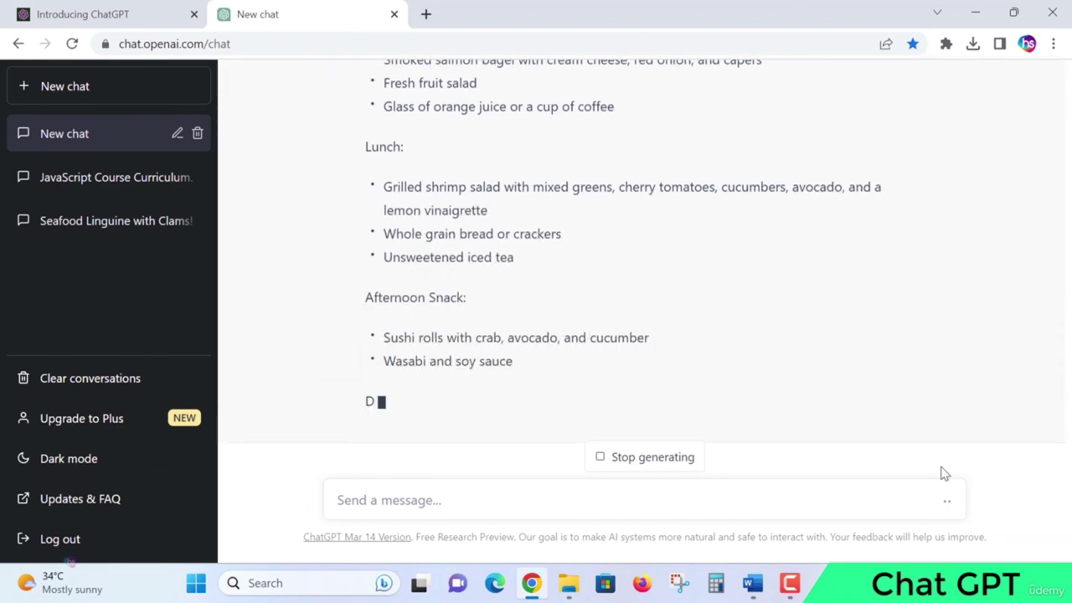
Examine the seafood meal plan meal by meal, highlighting the lunch, afternoon snack and dinner dishes.
{"action": "scroll", "coordinate": [859, 289], "scroll_direction": "up", "scroll_amount": 3}
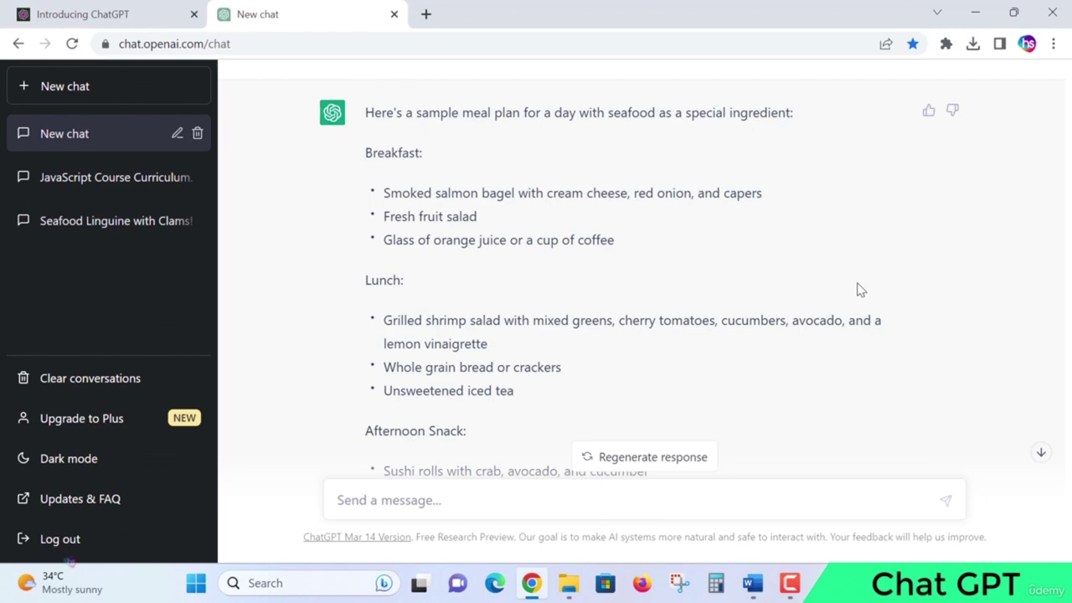
{"action": "scroll", "coordinate": [635, 256], "scroll_direction": "down", "scroll_amount": 1}
{"action": "left_click_drag", "start_coordinate": [397, 238], "coordinate": [514, 241]}
{"action": "left_click", "coordinate": [575, 292]}
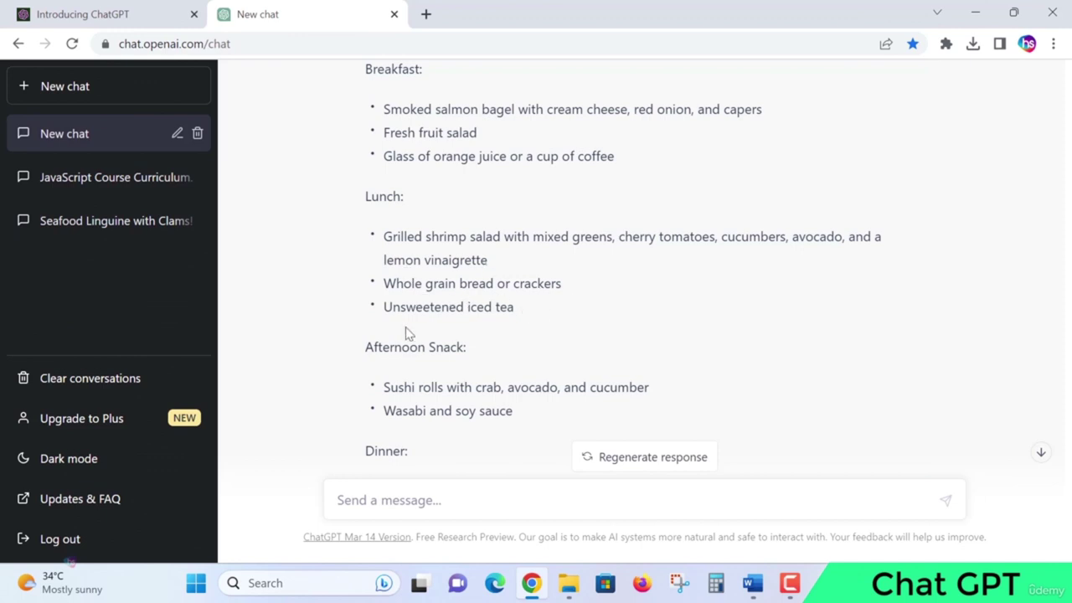
{"action": "left_click_drag", "start_coordinate": [514, 312], "coordinate": [350, 261]}
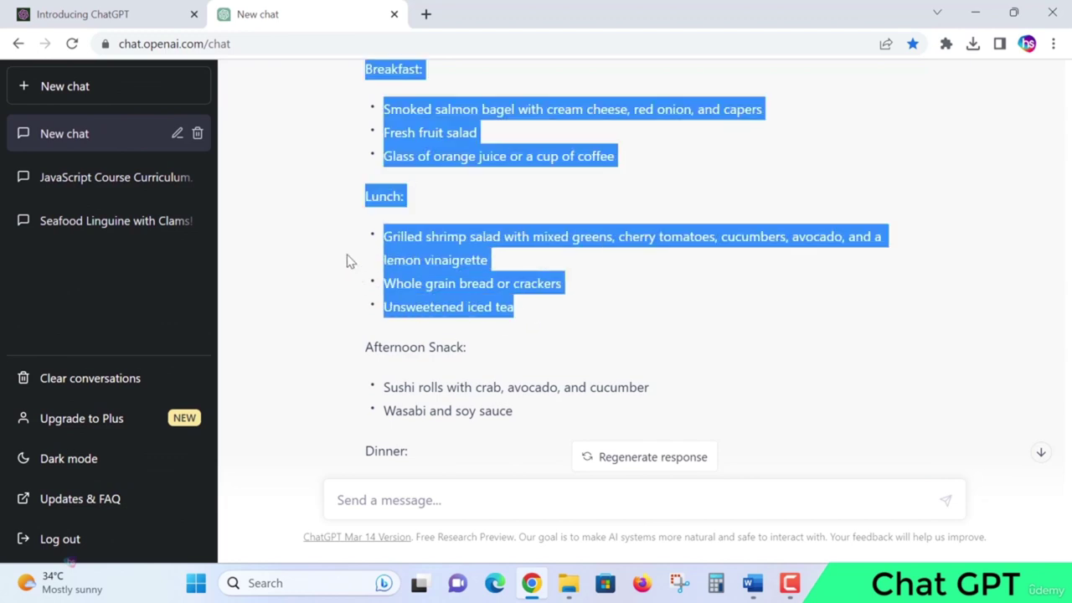
{"action": "left_click", "coordinate": [557, 287]}
{"action": "scroll", "coordinate": [558, 285], "scroll_direction": "down", "scroll_amount": 1}
{"action": "left_click_drag", "start_coordinate": [392, 304], "coordinate": [618, 303]}
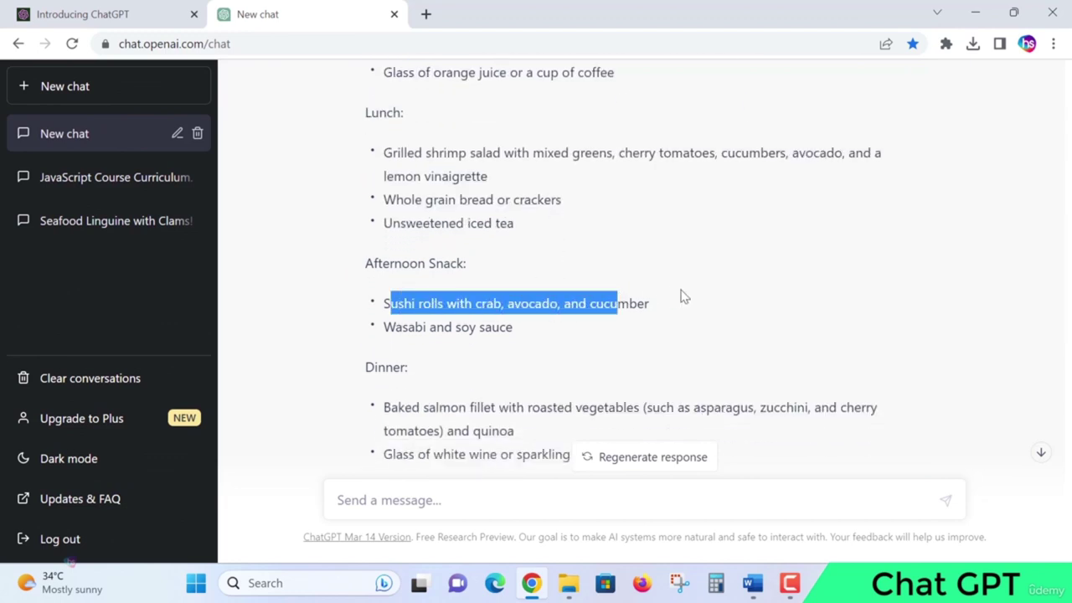
{"action": "scroll", "coordinate": [680, 292], "scroll_direction": "down", "scroll_amount": 1}
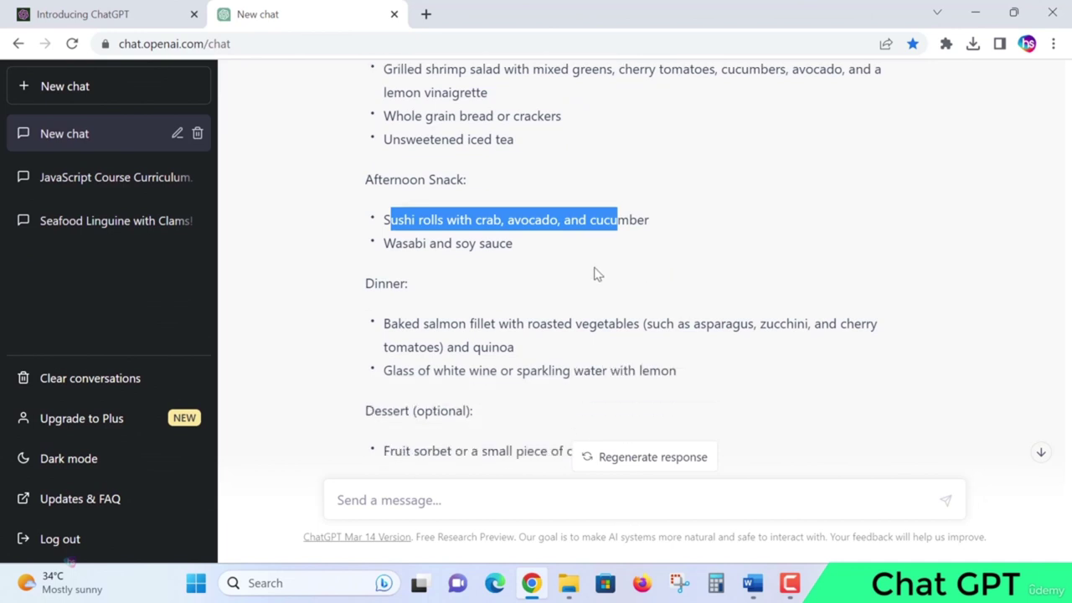
{"action": "left_click", "coordinate": [301, 373]}
{"action": "left_click_drag", "start_coordinate": [385, 326], "coordinate": [526, 326]}
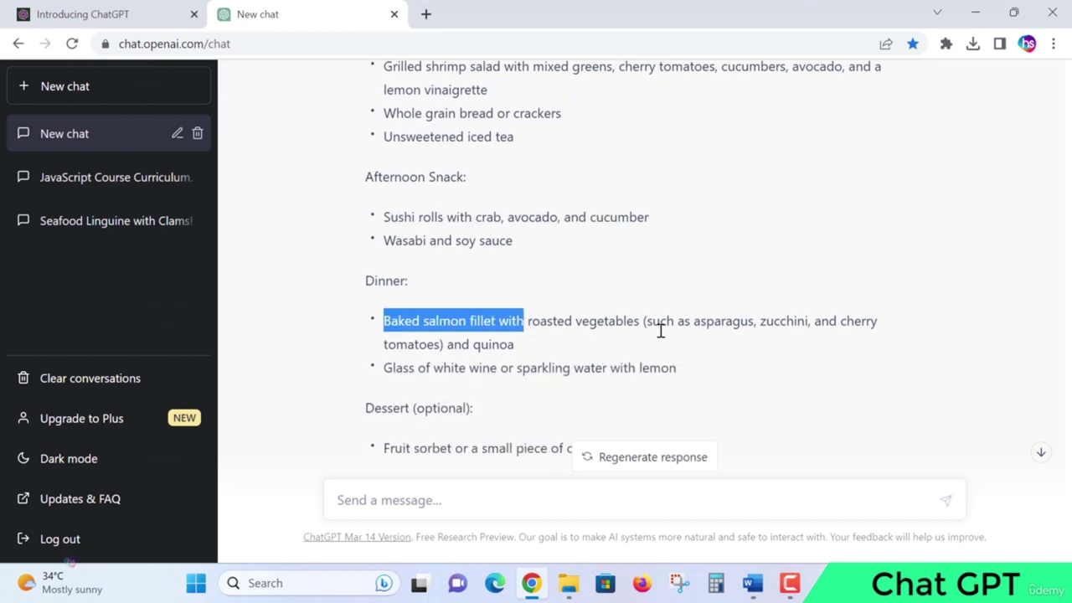
{"action": "scroll", "coordinate": [661, 331], "scroll_direction": "down", "scroll_amount": 1}
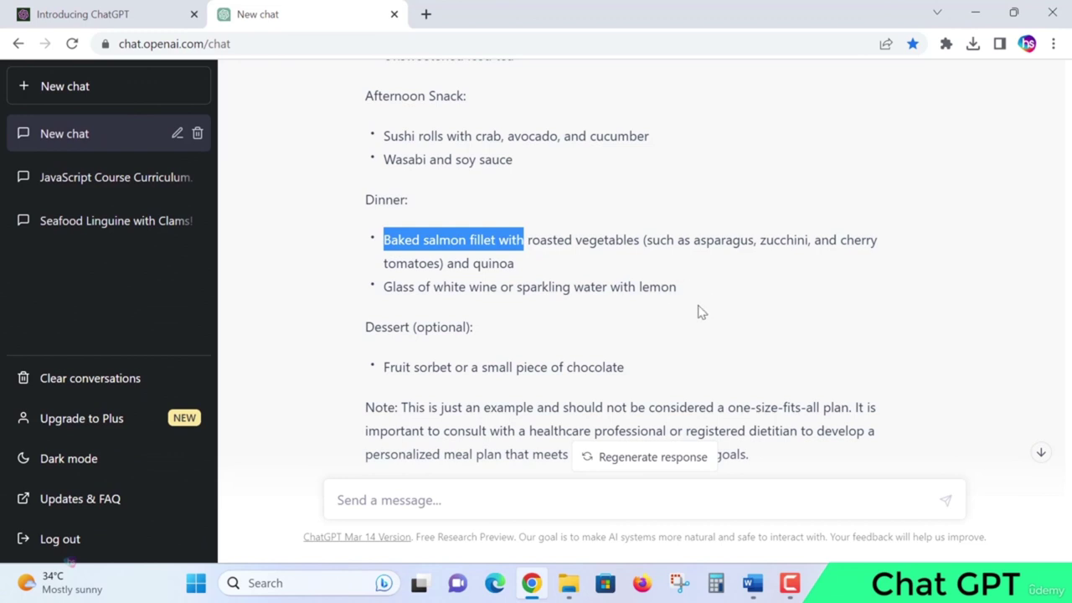
{"action": "scroll", "coordinate": [702, 311], "scroll_direction": "down", "scroll_amount": 2}
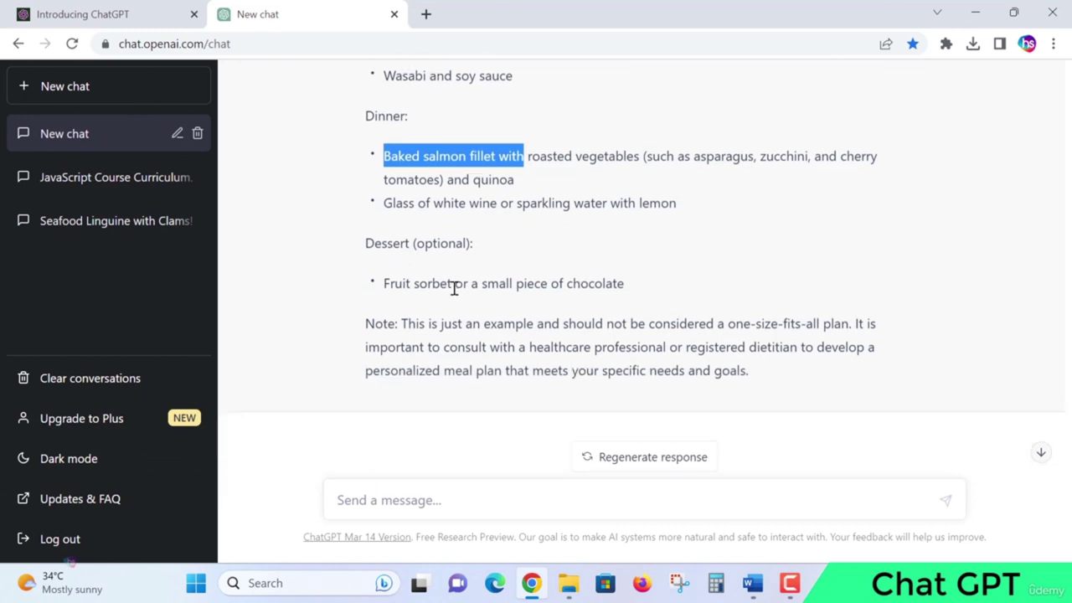
{"action": "left_click", "coordinate": [778, 366]}
Review the seafood meal plan again from its prompt, and highlight part of the closing note.
{"action": "scroll", "coordinate": [781, 367], "scroll_direction": "up", "scroll_amount": 5}
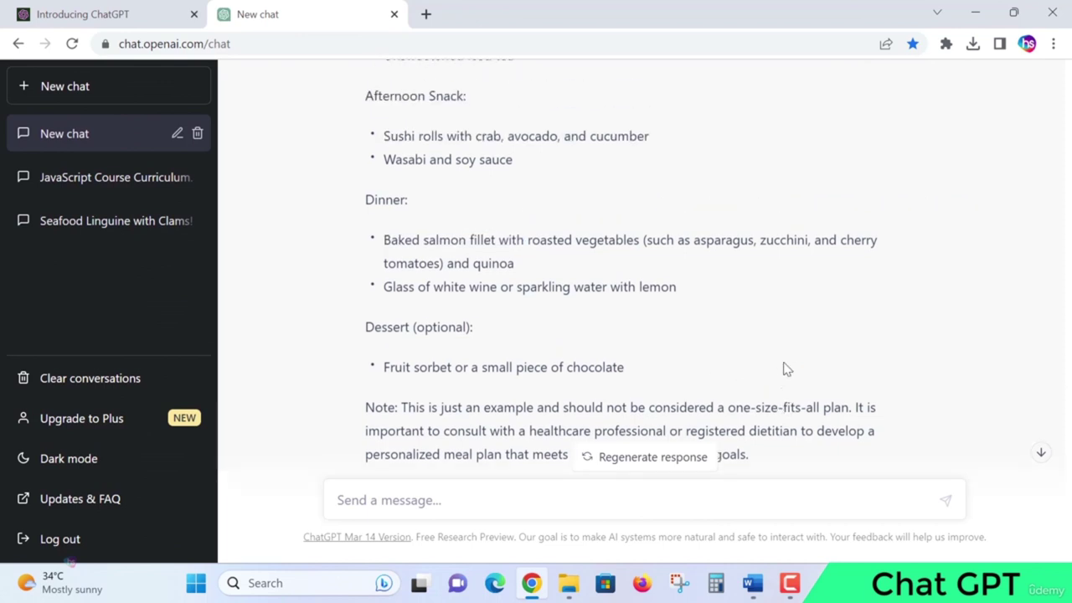
{"action": "scroll", "coordinate": [783, 367], "scroll_direction": "up", "scroll_amount": 7}
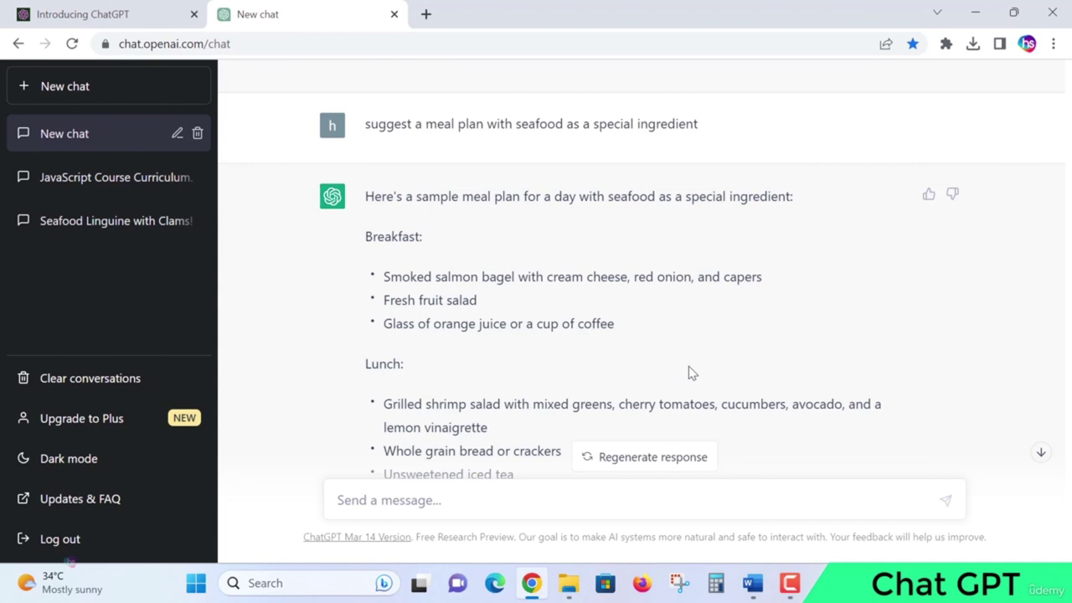
{"action": "scroll", "coordinate": [689, 366], "scroll_direction": "down", "scroll_amount": 6}
{"action": "left_click_drag", "start_coordinate": [484, 323], "coordinate": [688, 324]}
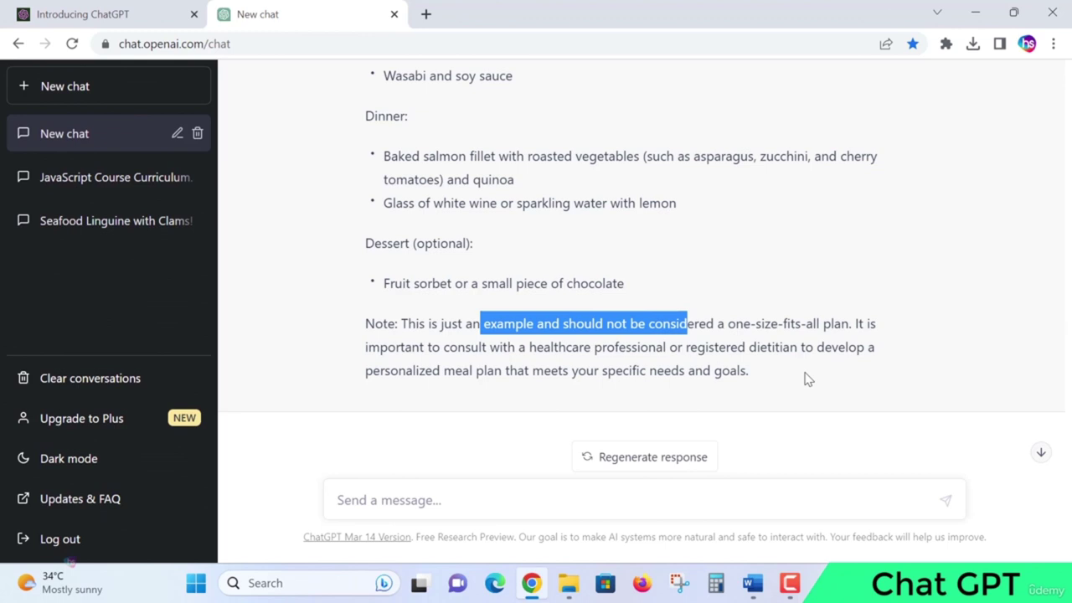
{"action": "scroll", "coordinate": [802, 377], "scroll_direction": "up", "scroll_amount": 4}
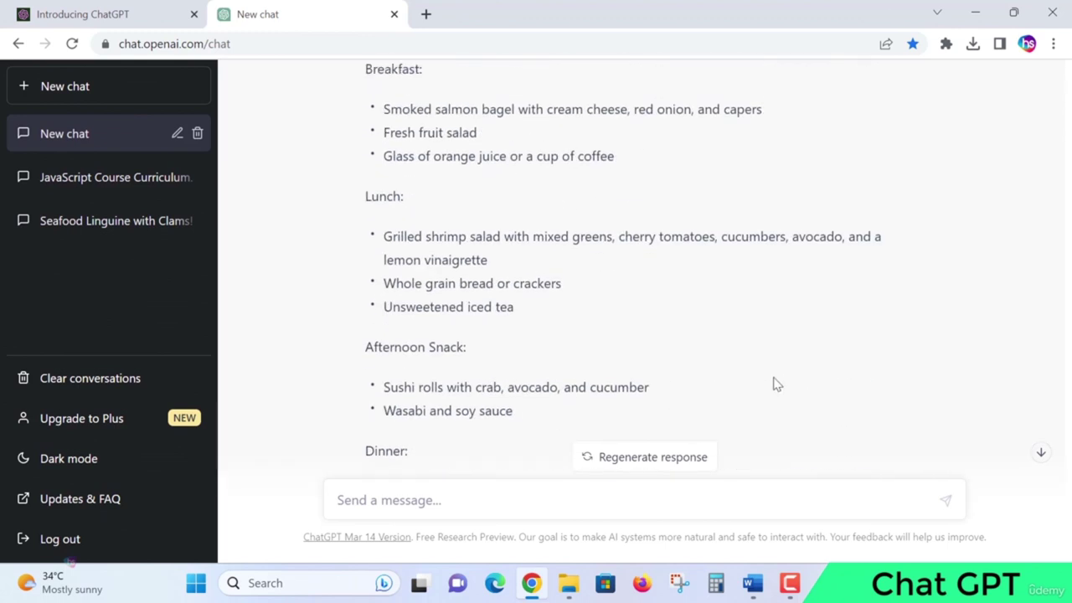
{"action": "scroll", "coordinate": [765, 386], "scroll_direction": "up", "scroll_amount": 2}
{"action": "scroll", "coordinate": [765, 385], "scroll_direction": "down", "scroll_amount": 2}
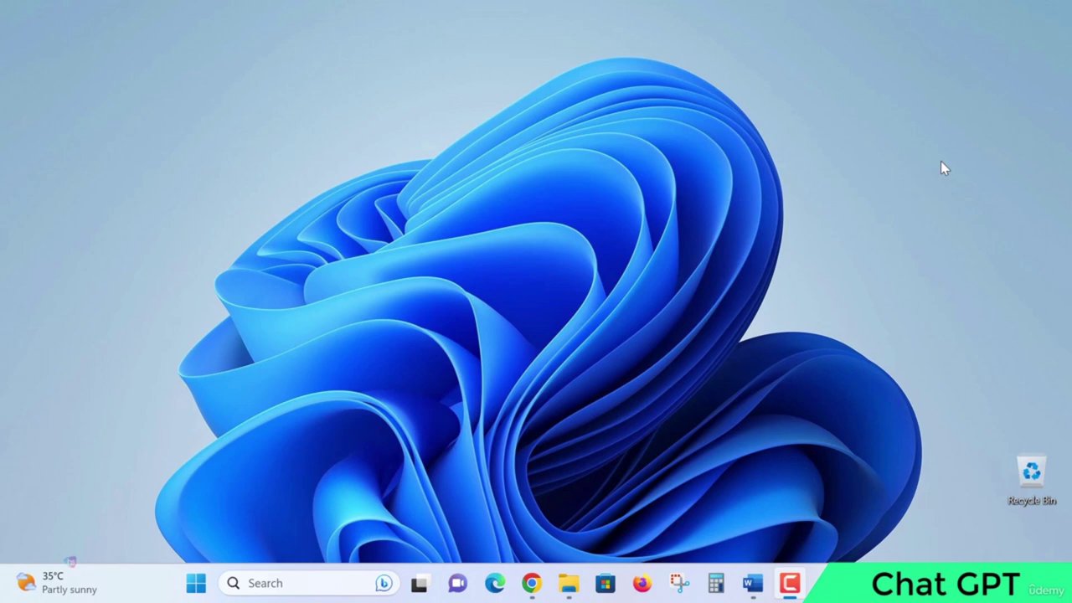
Switch to Chrome and send the prompt "write a business email for franchise request" in an empty ChatGPT chat.
{"action": "left_click", "coordinate": [532, 584]}
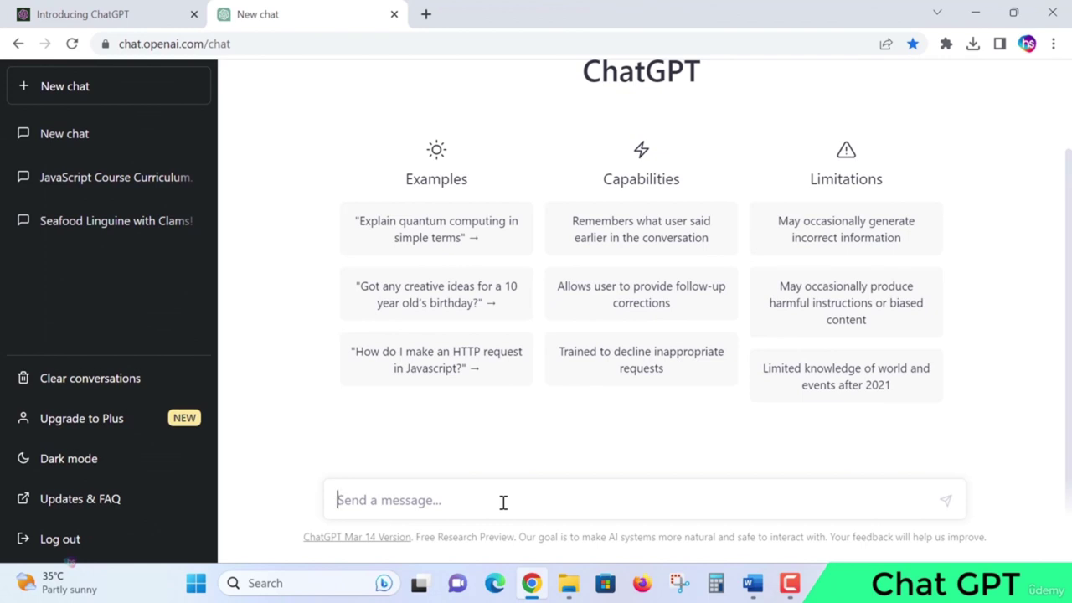
{"action": "type", "text": "write"}
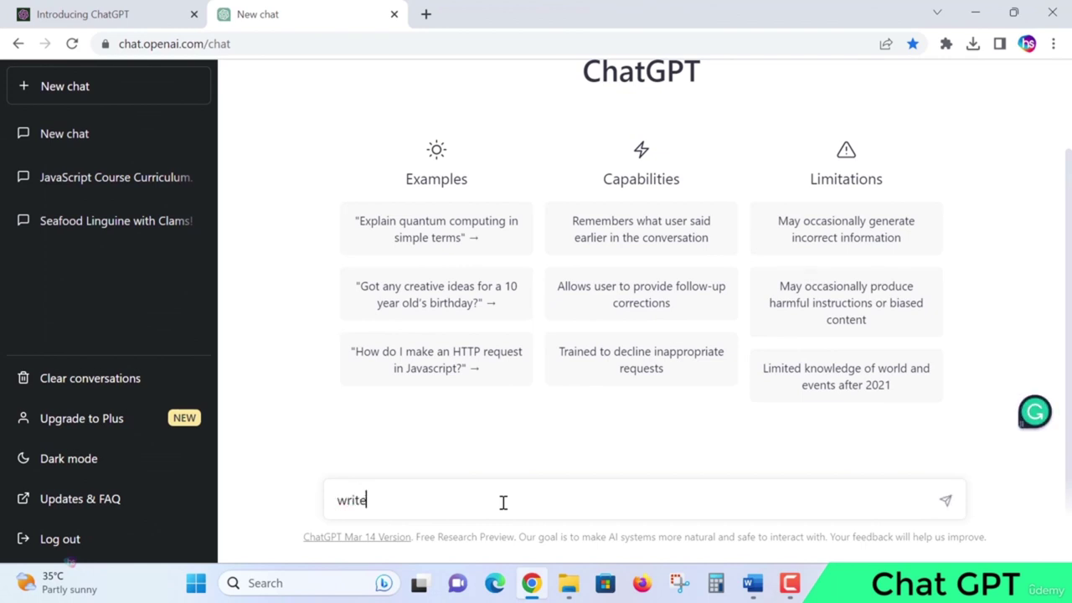
{"action": "type", "text": " a business email for "}
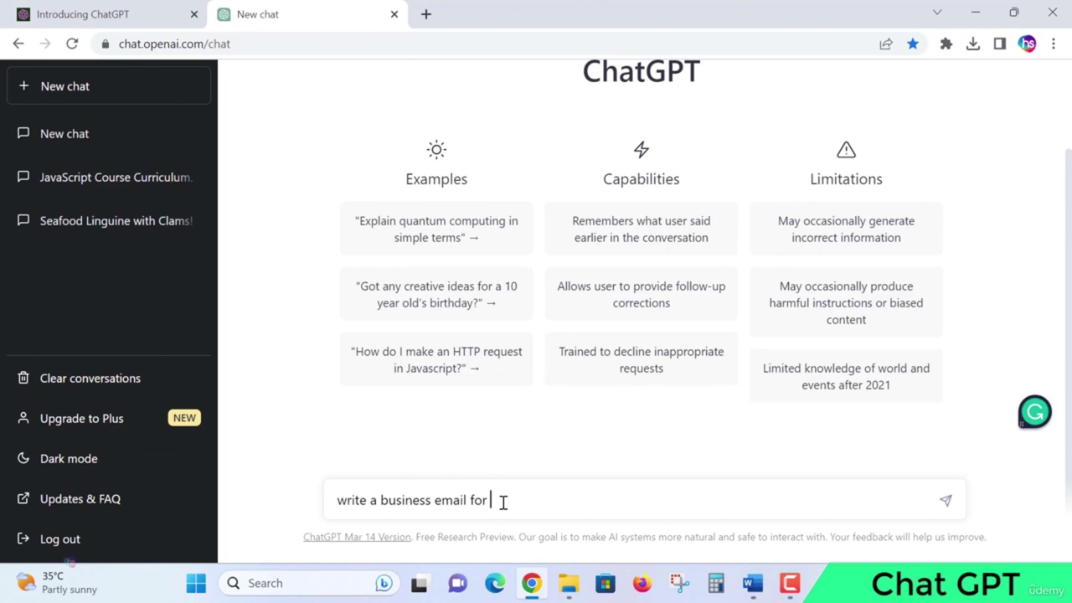
{"action": "type", "text": "franchise request"}
{"action": "left_click", "coordinate": [945, 500]}
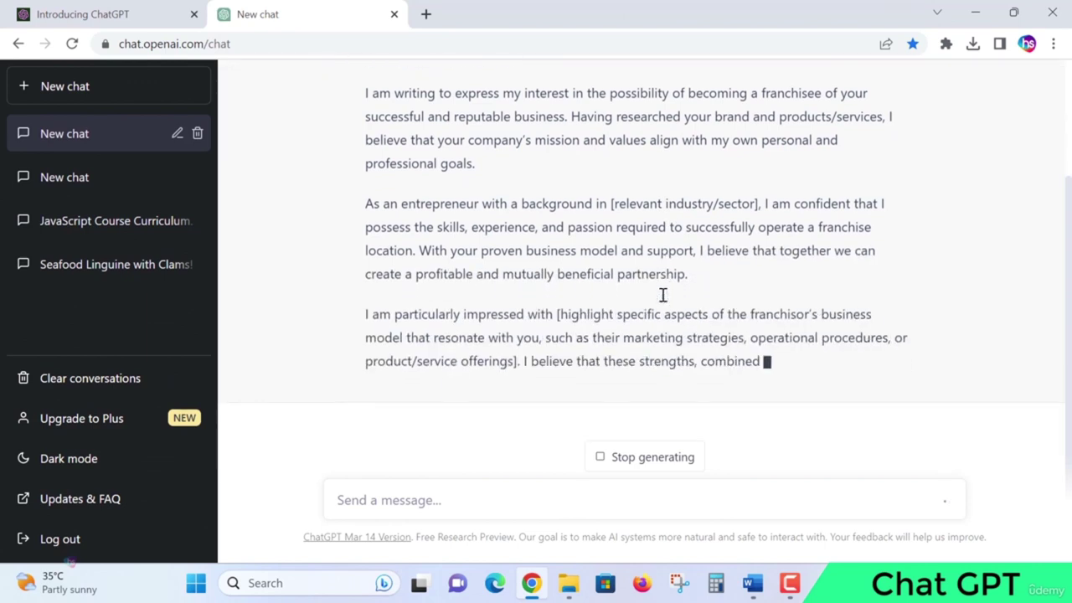
{"action": "scroll", "coordinate": [651, 285], "scroll_direction": "up", "scroll_amount": 1}
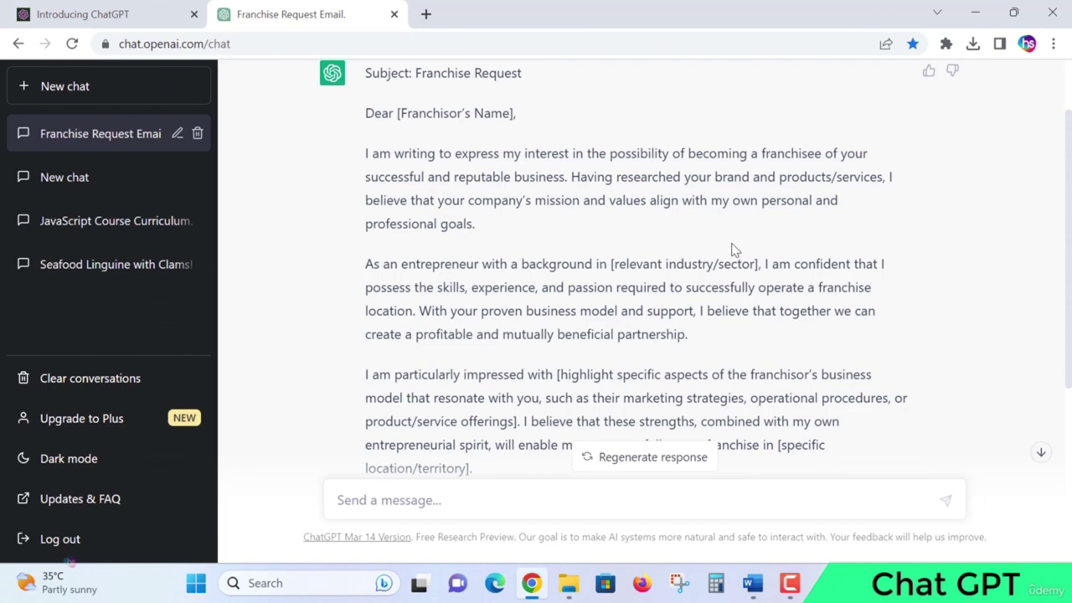
Read through the franchise request email and highlight the placeholder about specific aspects of the franchisor's business.
{"action": "scroll", "coordinate": [691, 249], "scroll_direction": "down", "scroll_amount": 1}
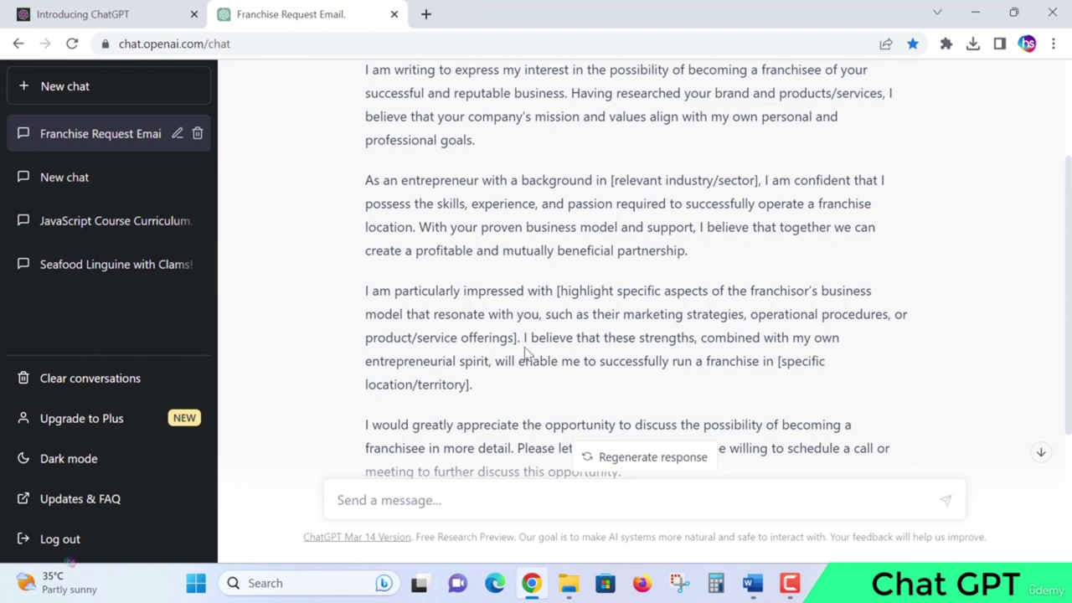
{"action": "scroll", "coordinate": [526, 346], "scroll_direction": "down", "scroll_amount": 1}
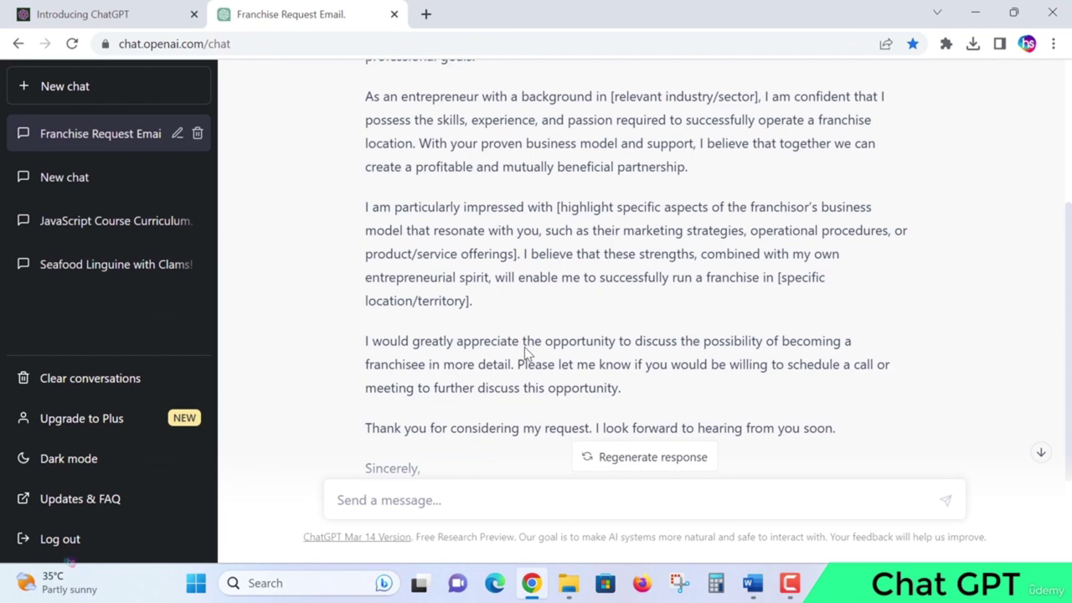
{"action": "scroll", "coordinate": [527, 346], "scroll_direction": "down", "scroll_amount": 1}
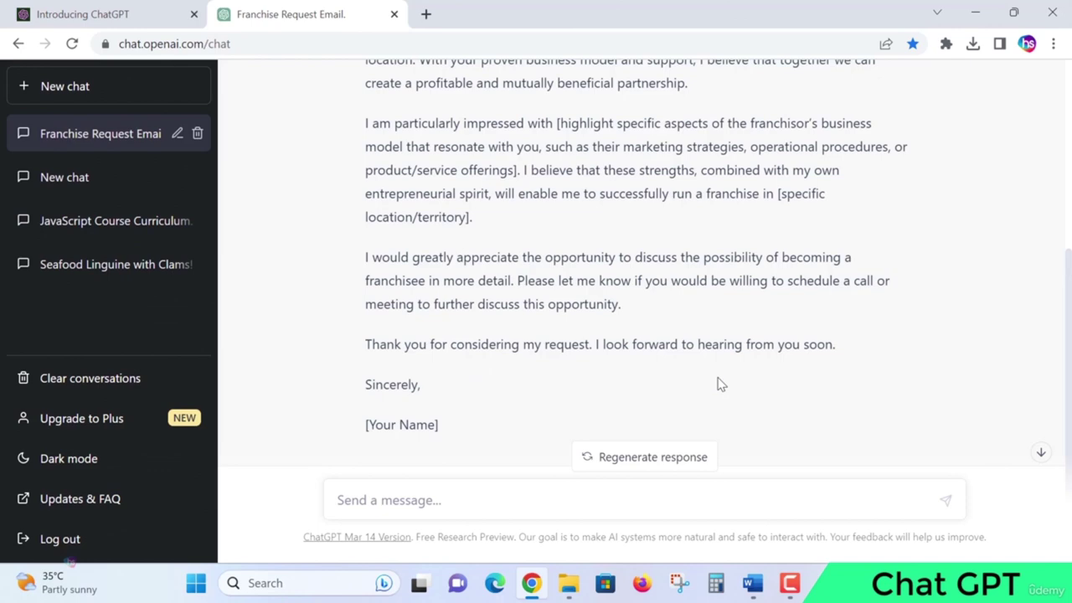
{"action": "scroll", "coordinate": [766, 365], "scroll_direction": "up", "scroll_amount": 4}
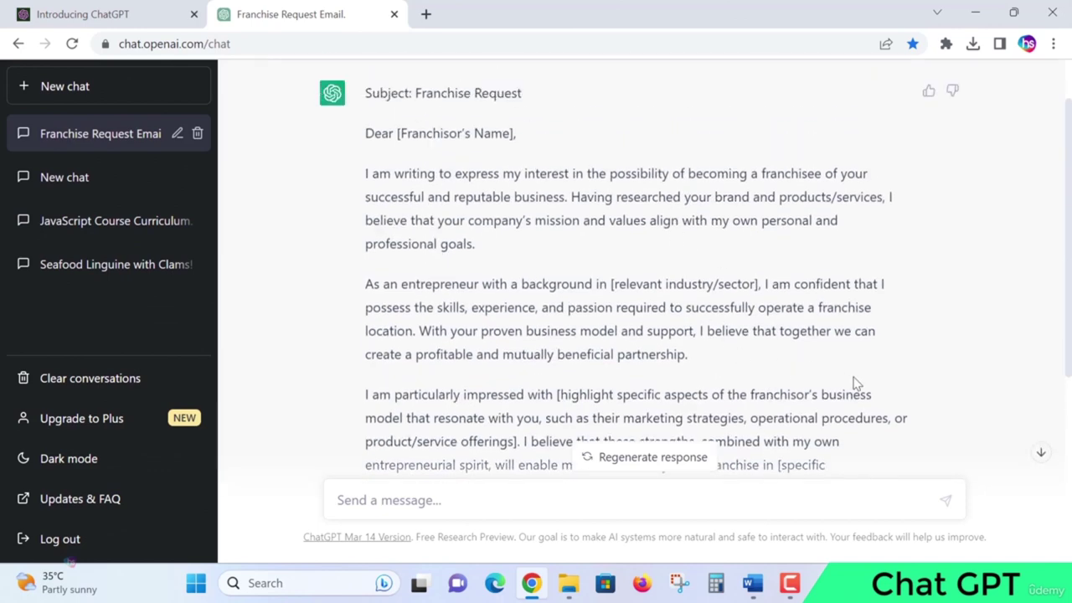
{"action": "scroll", "coordinate": [850, 383], "scroll_direction": "down", "scroll_amount": 2}
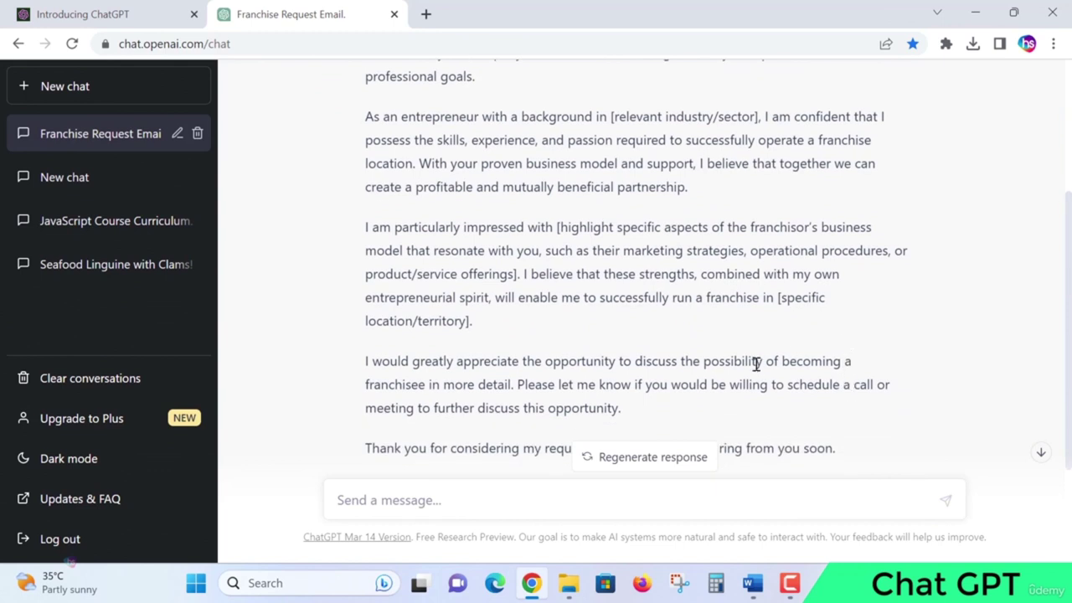
{"action": "left_click_drag", "start_coordinate": [558, 227], "coordinate": [853, 224]}
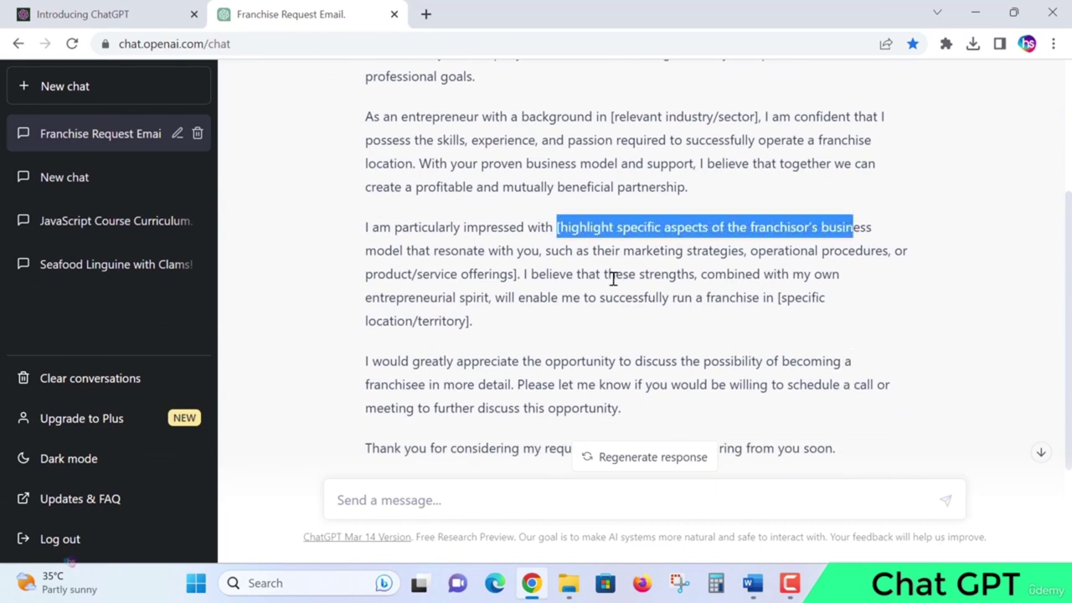
{"action": "left_click", "coordinate": [586, 317]}
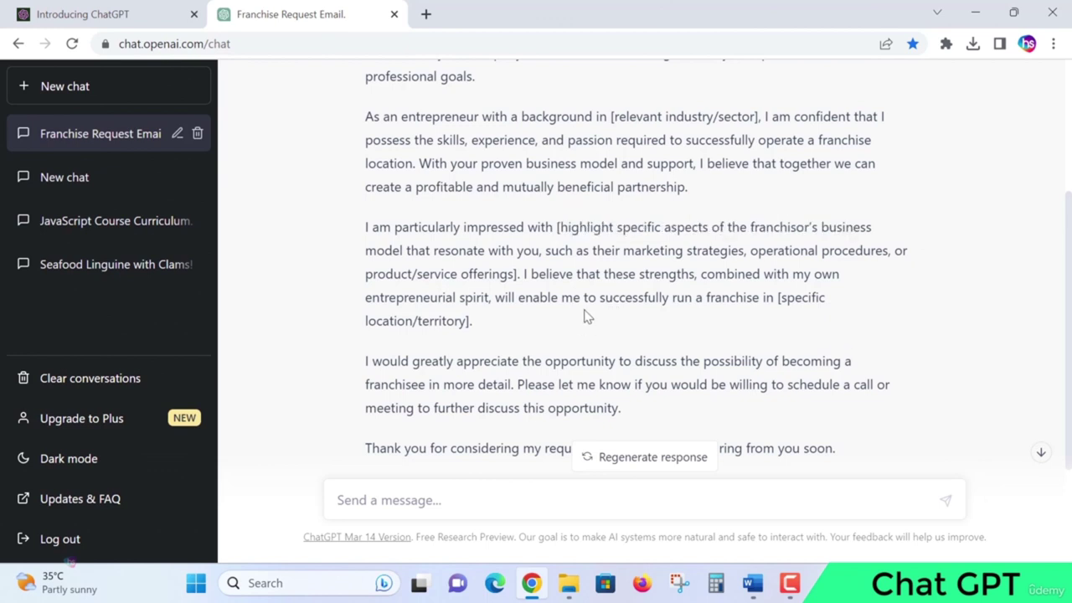
{"action": "scroll", "coordinate": [587, 317], "scroll_direction": "up", "scroll_amount": 2}
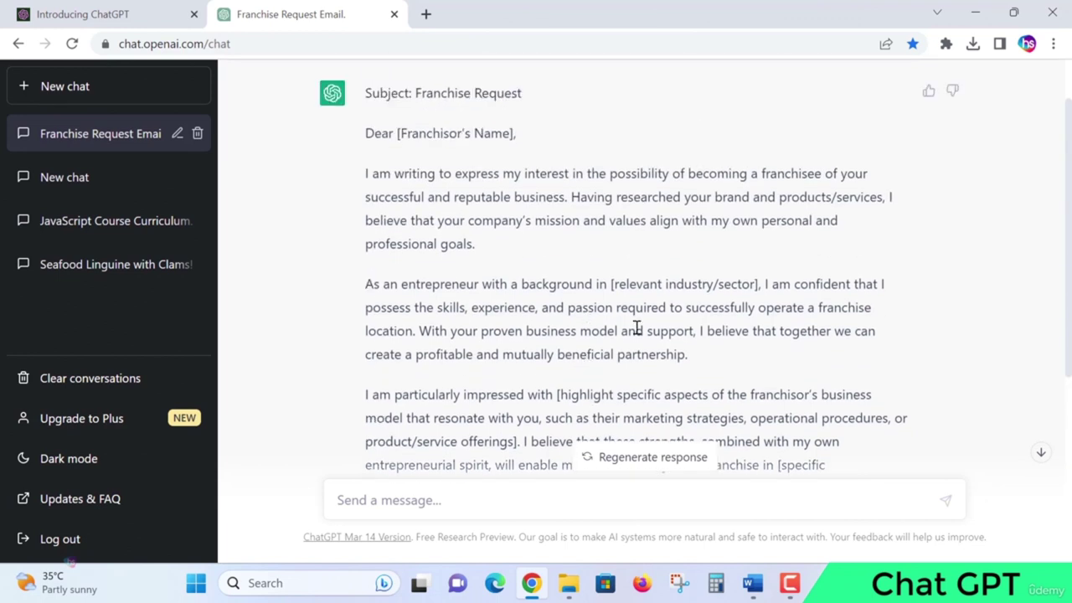
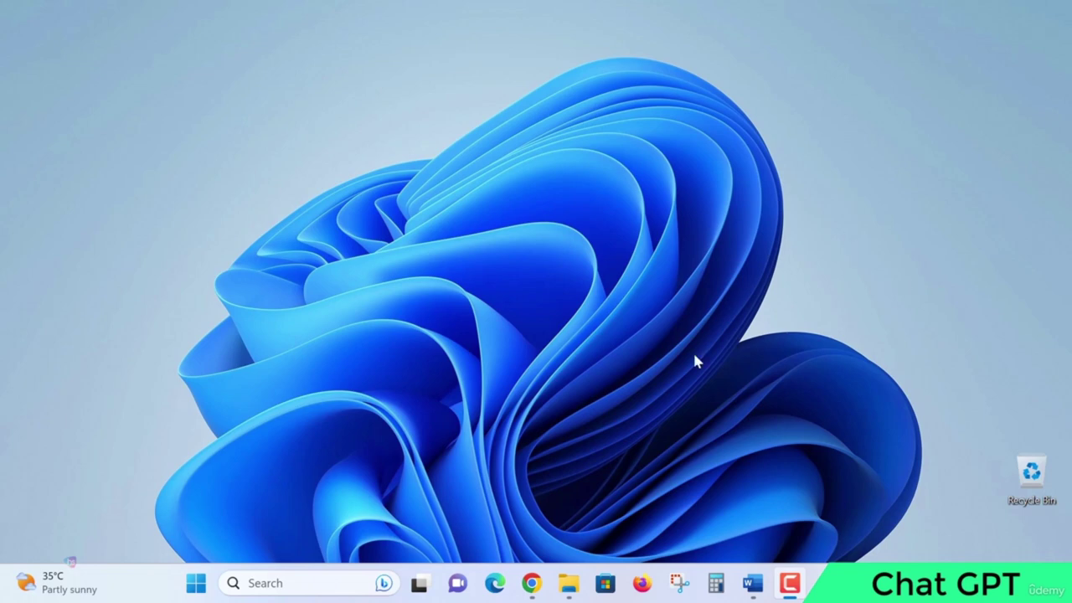
Switch back to Chrome and send the prompt "write a sale deed for my plot sale" in the same ChatGPT chat.
{"action": "mouse_move", "coordinate": [532, 583]}
{"action": "left_click", "coordinate": [467, 450]}
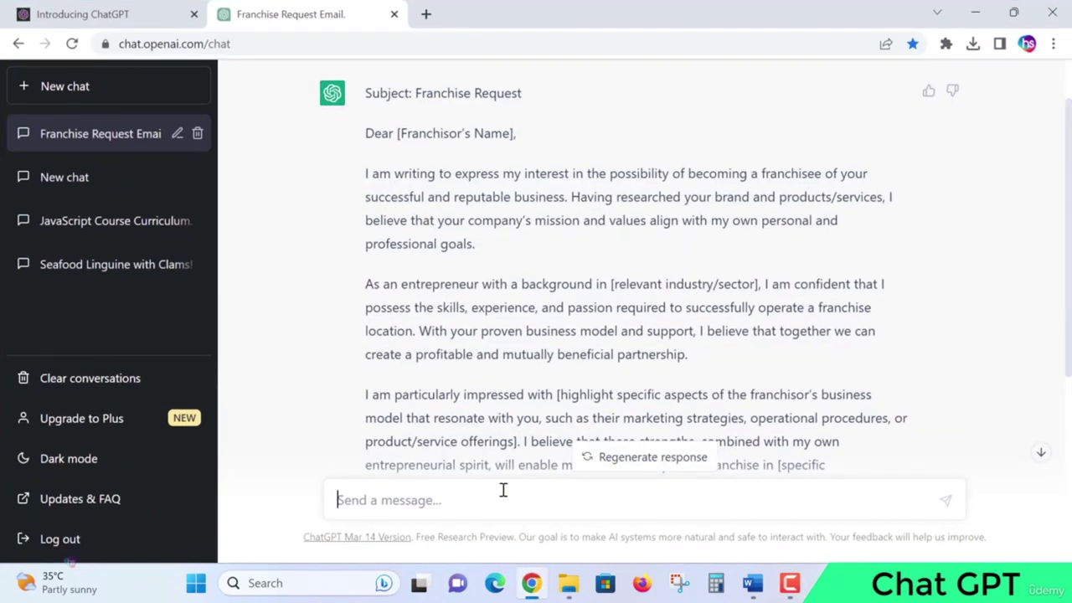
{"action": "scroll", "coordinate": [582, 223], "scroll_direction": "down", "scroll_amount": 5}
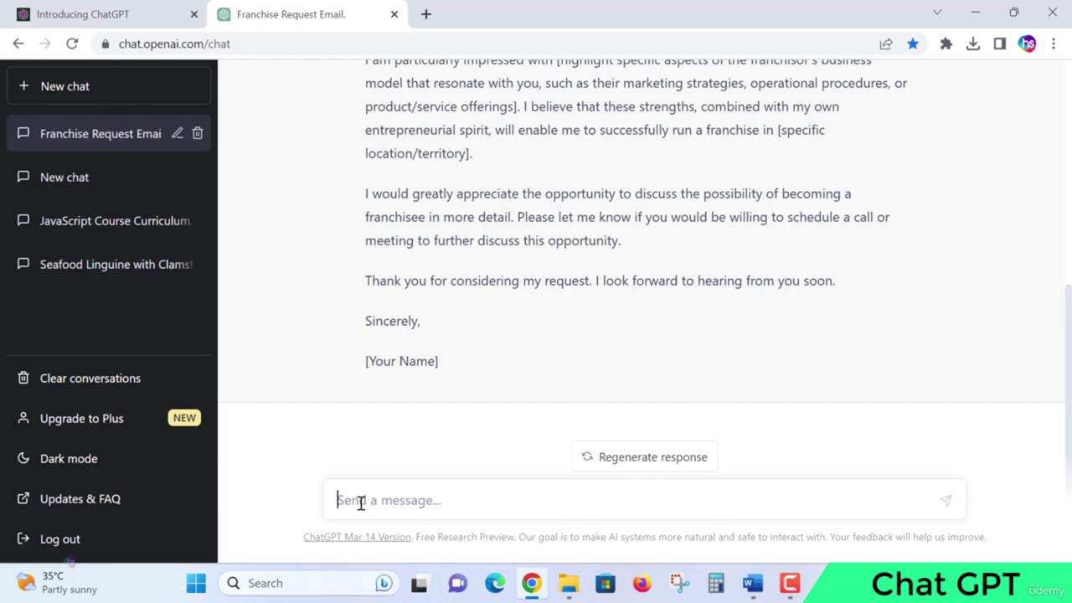
{"action": "left_click", "coordinate": [361, 503]}
{"action": "type", "text": "write a s"}
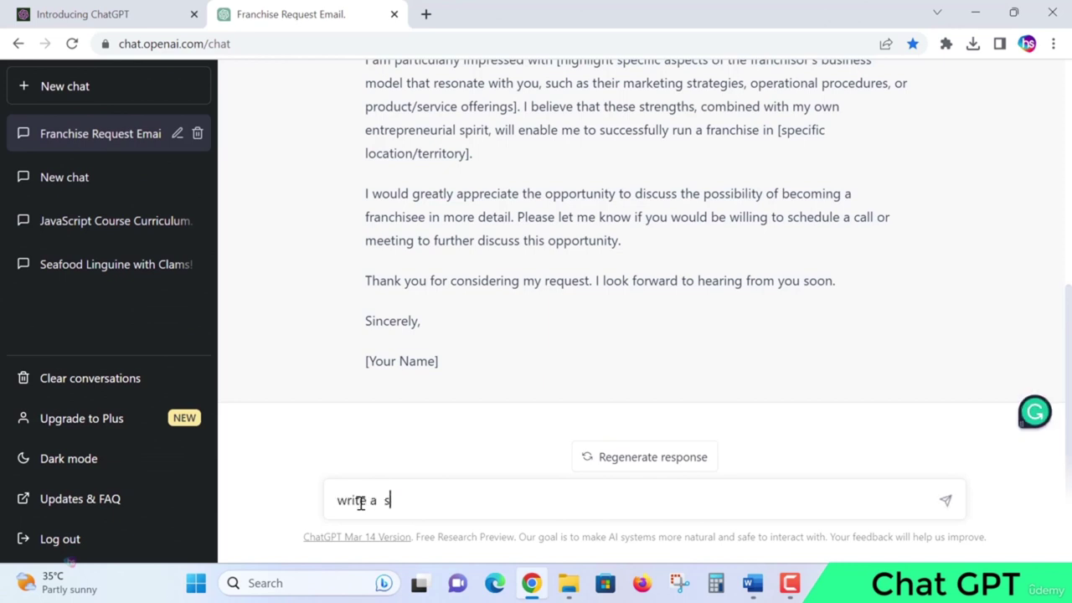
{"action": "key", "text": "BackSpace"}
{"action": "type", "text": "sale deed for my pl"}
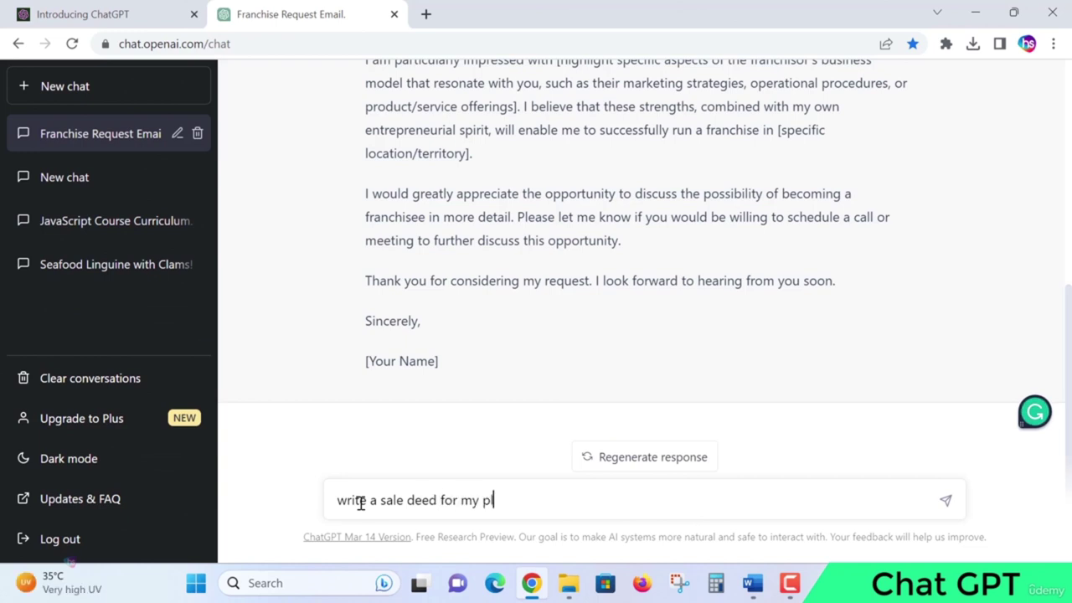
{"action": "type", "text": "ot sale"}
{"action": "left_click", "coordinate": [946, 500]}
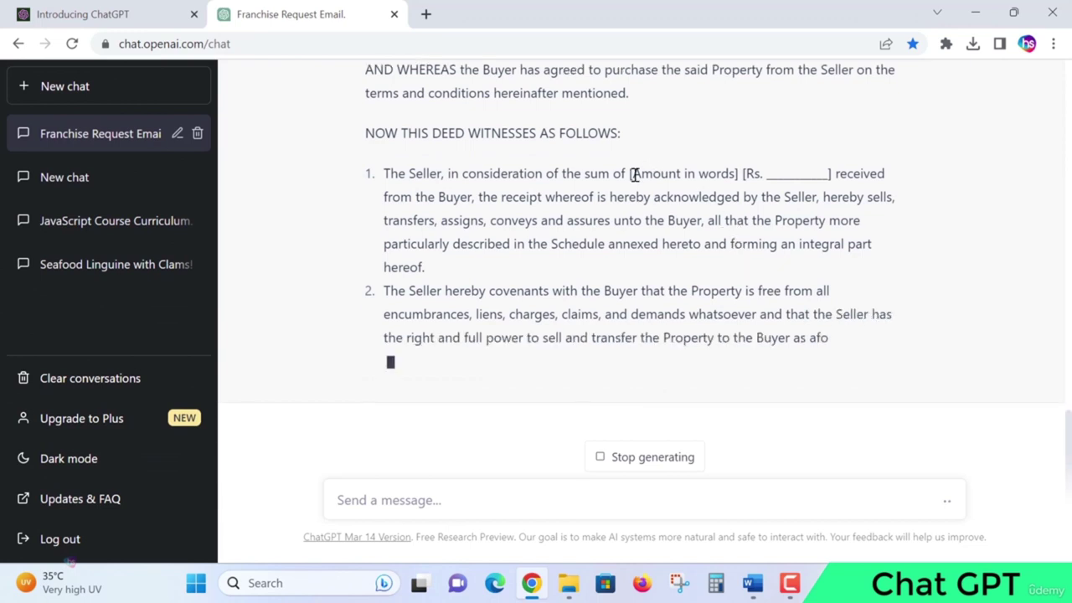
Examine the generated sale deed, including its opening paragraph on the seller and buyer and its recitals.
{"action": "left_click_drag", "start_coordinate": [742, 152], "coordinate": [763, 152]}
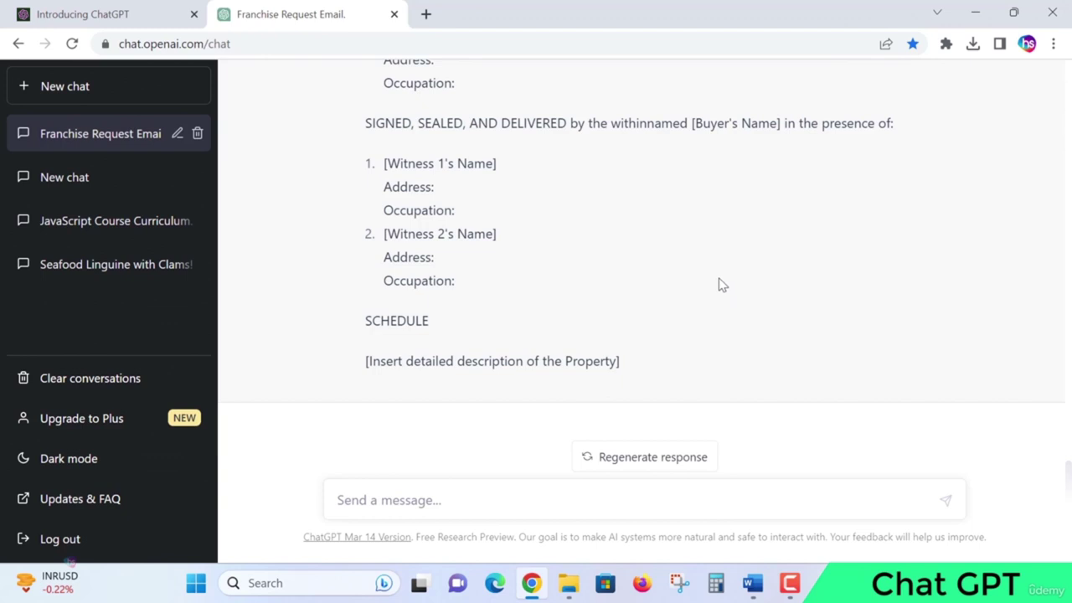
{"action": "scroll", "coordinate": [718, 333], "scroll_direction": "up", "scroll_amount": 3}
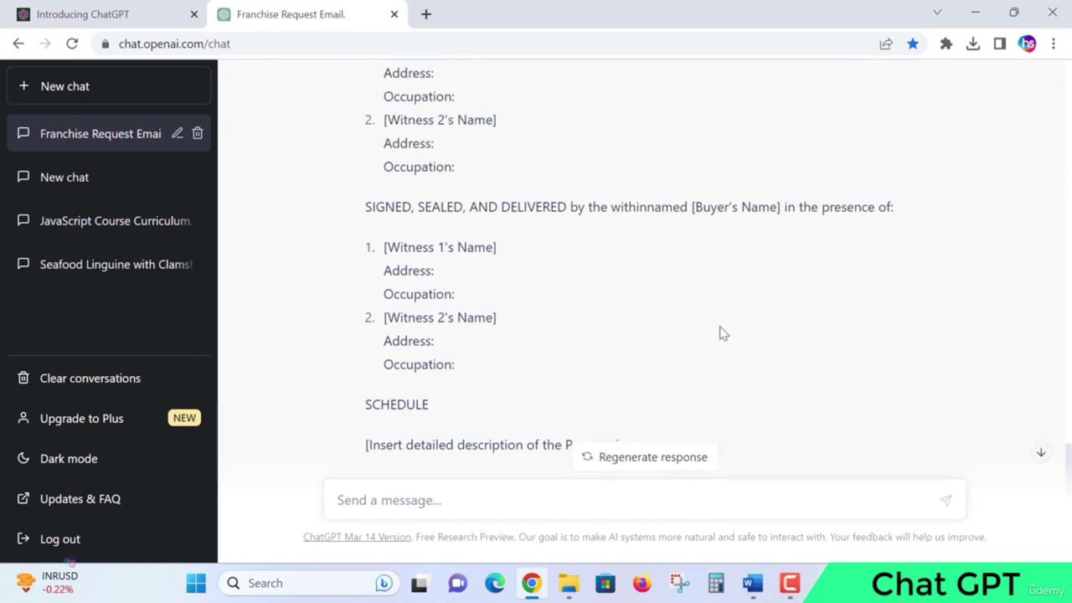
{"action": "scroll", "coordinate": [712, 327], "scroll_direction": "up", "scroll_amount": 15}
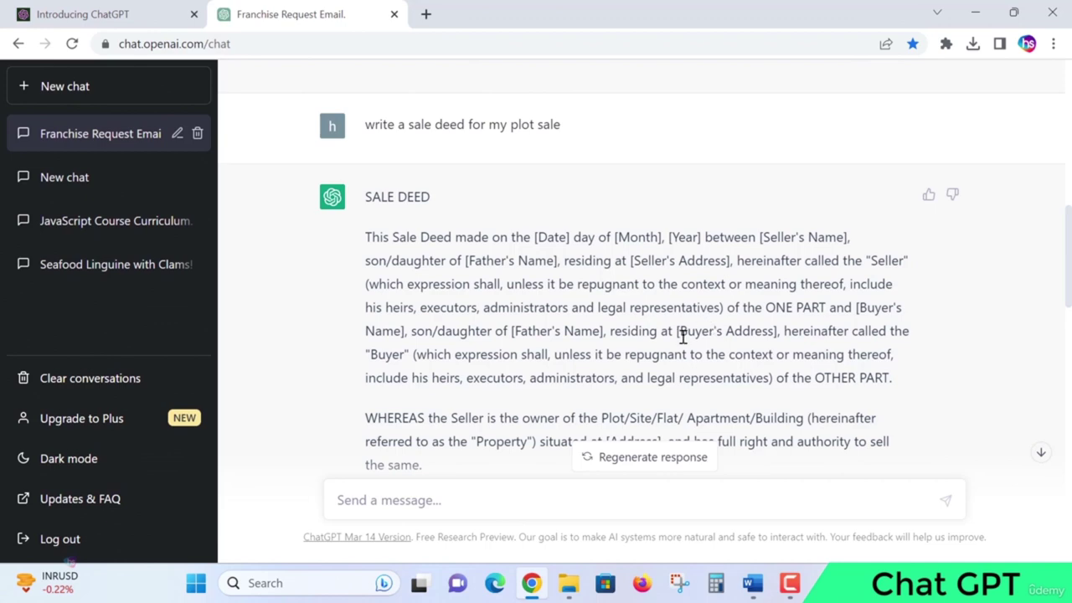
{"action": "scroll", "coordinate": [683, 335], "scroll_direction": "down", "scroll_amount": 10}
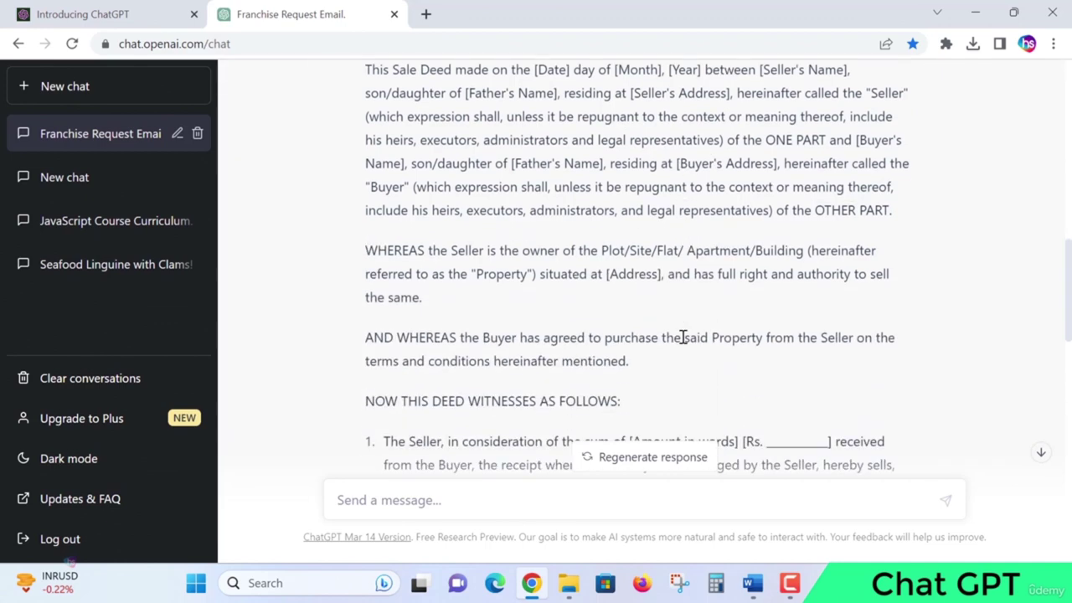
Highlight the two witness name placeholders in the seller's signature section, and look over the rest of the sale deed.
{"action": "scroll", "coordinate": [684, 341], "scroll_direction": "down", "scroll_amount": 2}
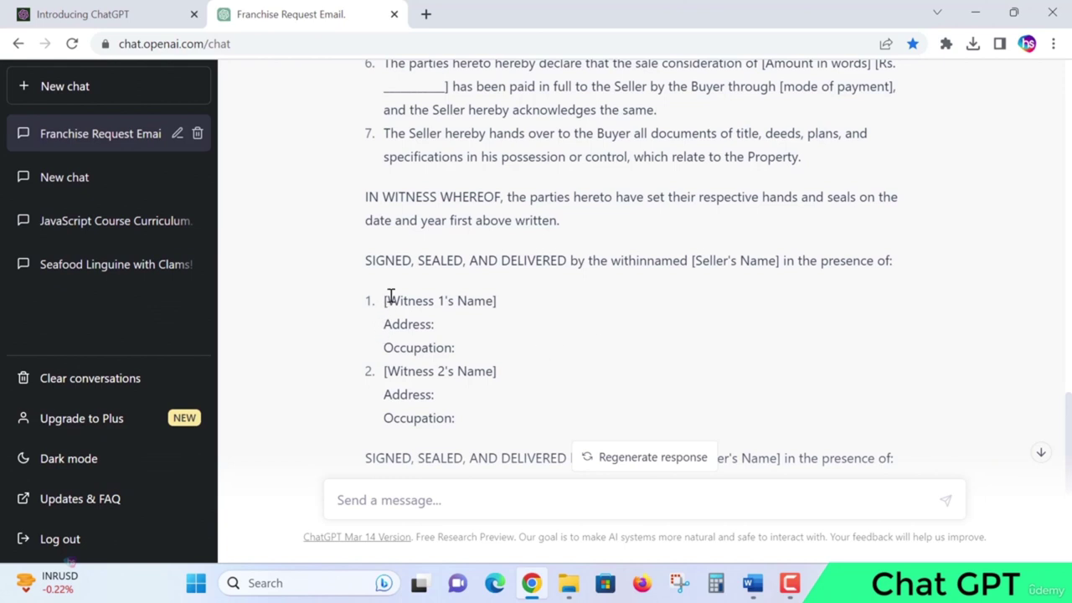
{"action": "left_click_drag", "start_coordinate": [386, 301], "coordinate": [494, 292]}
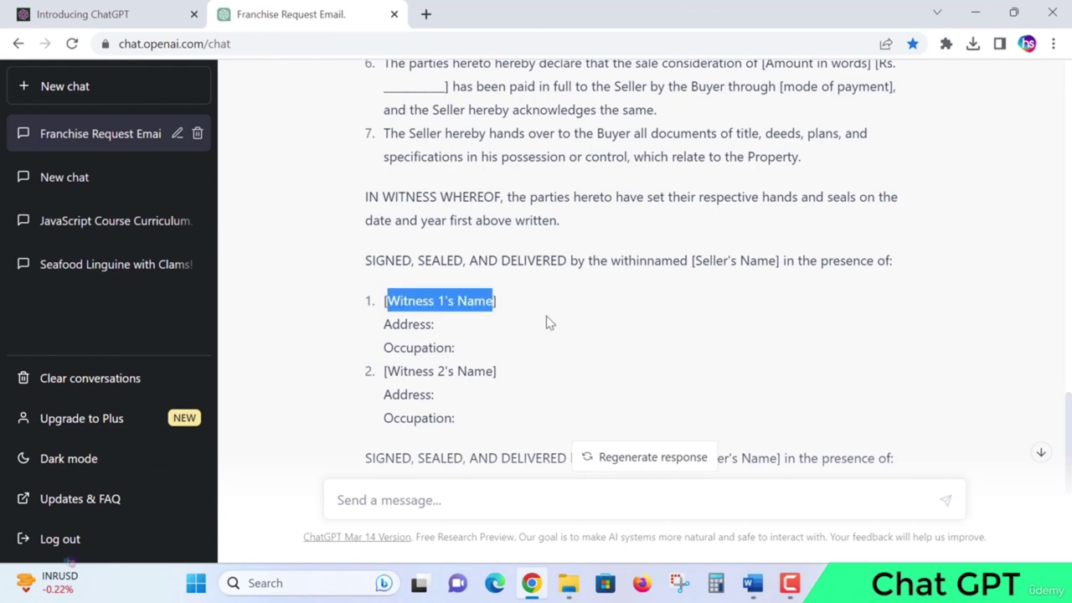
{"action": "left_click", "coordinate": [463, 329]}
{"action": "left_click_drag", "start_coordinate": [401, 373], "coordinate": [474, 371]}
{"action": "left_click", "coordinate": [592, 351]}
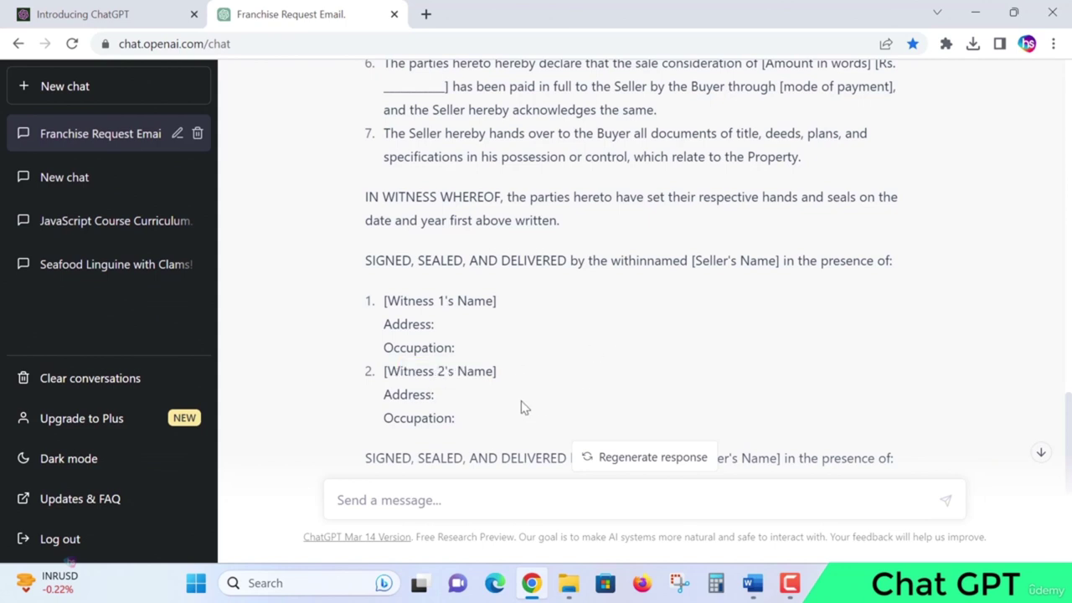
{"action": "scroll", "coordinate": [699, 352], "scroll_direction": "down", "scroll_amount": 2}
{"action": "scroll", "coordinate": [698, 357], "scroll_direction": "down", "scroll_amount": 3}
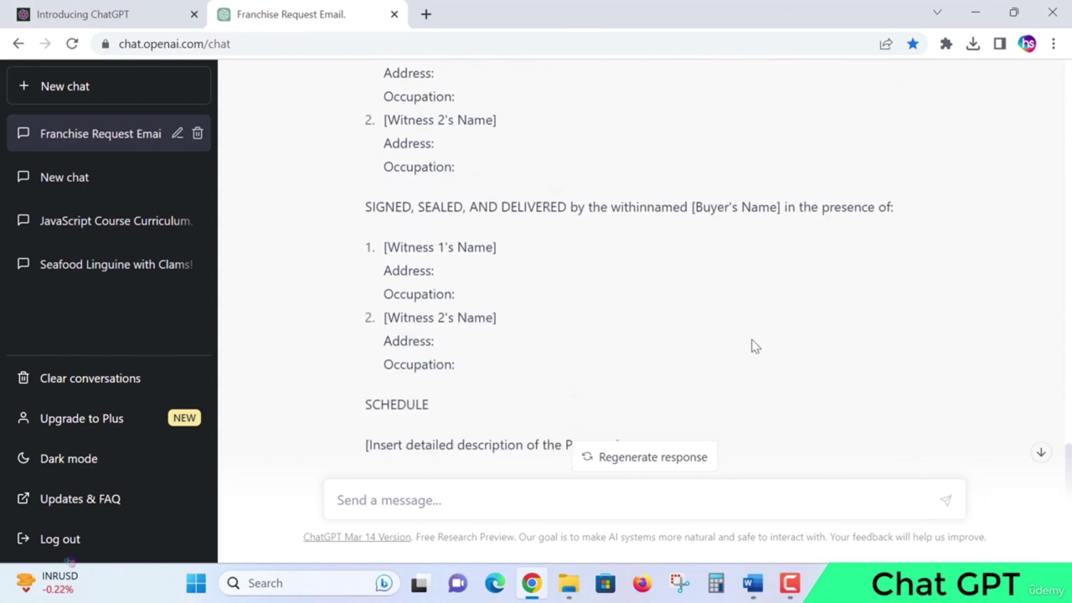
{"action": "scroll", "coordinate": [752, 346], "scroll_direction": "up", "scroll_amount": 15}
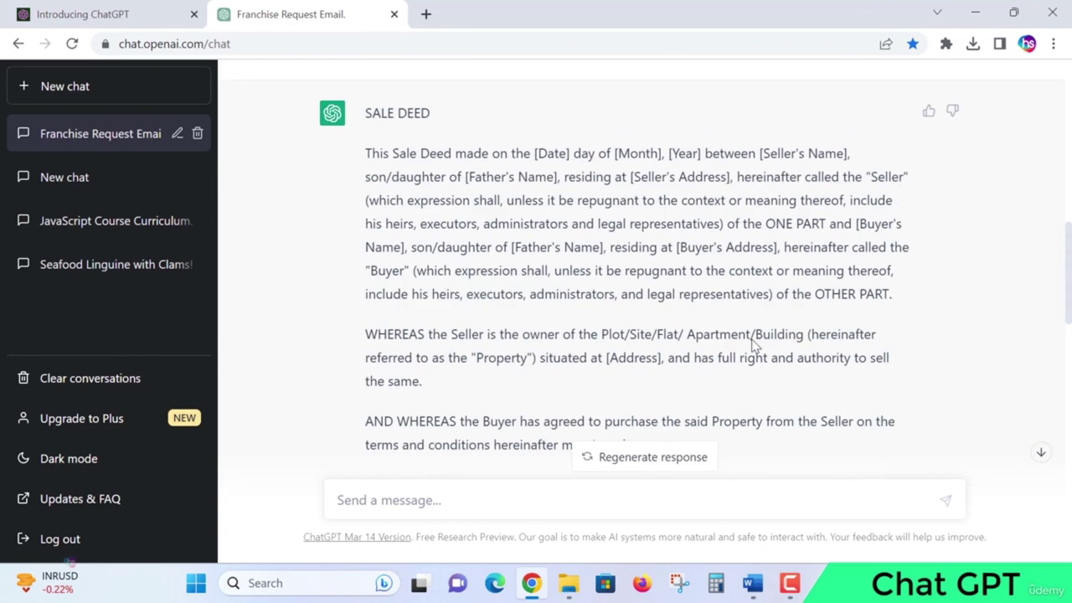
{"action": "scroll", "coordinate": [754, 344], "scroll_direction": "up", "scroll_amount": 2}
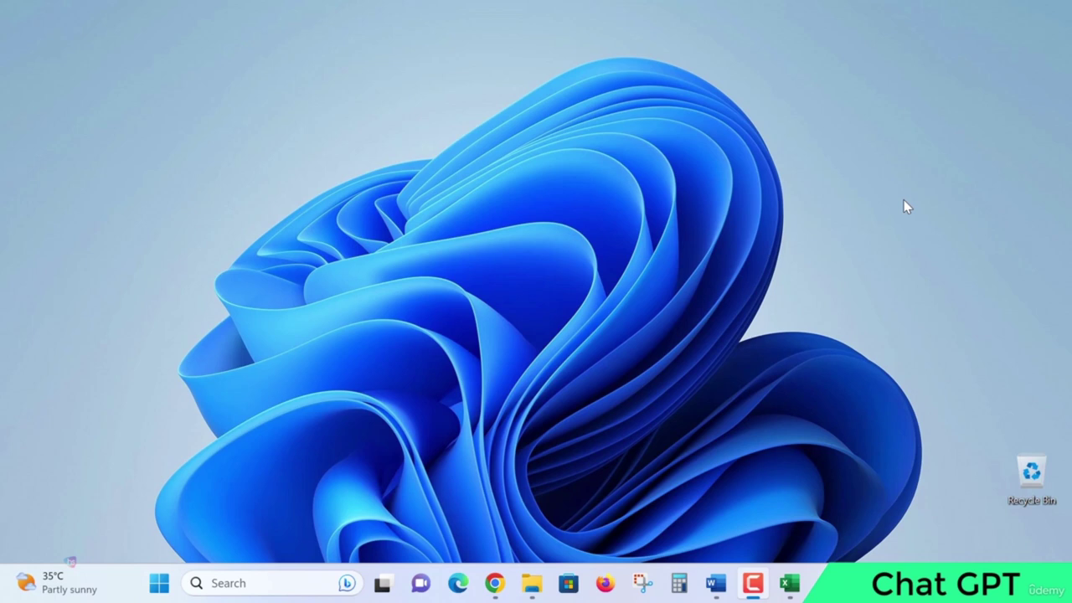
Switch to the Excel workbook and examine the SUM sheet's total formula, each expense name and the budgeted amounts in B2:B6.
{"action": "left_click", "coordinate": [789, 583]}
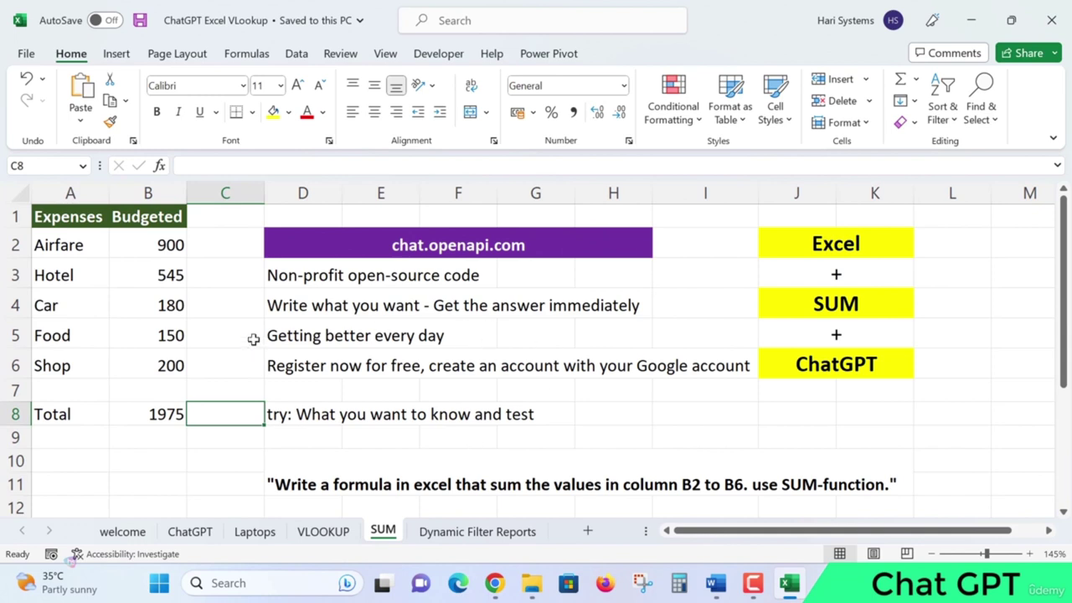
{"action": "left_click", "coordinate": [161, 414]}
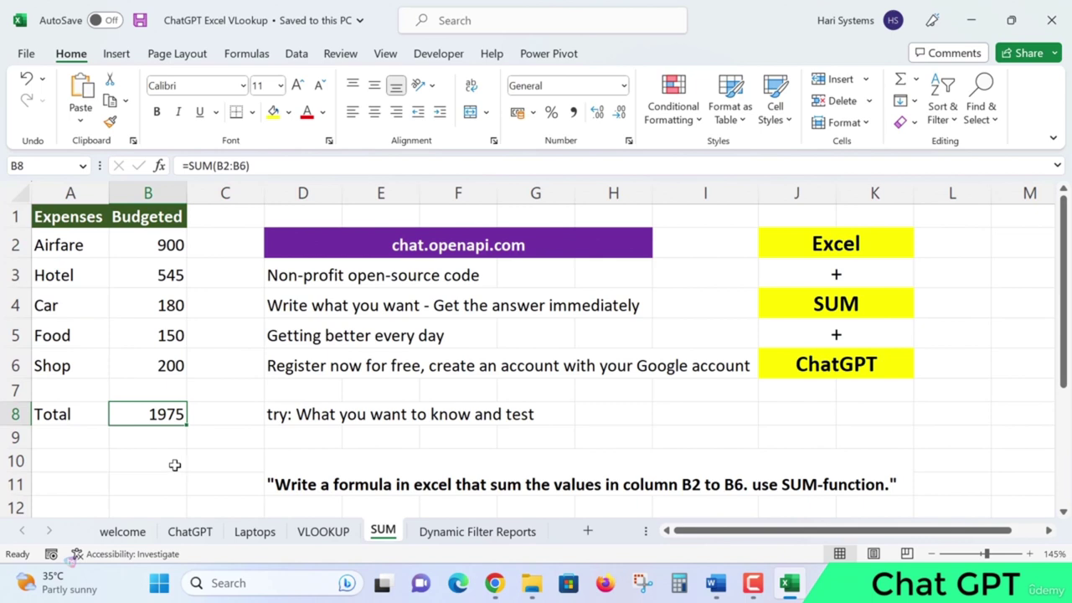
{"action": "left_click", "coordinate": [53, 240]}
{"action": "left_click", "coordinate": [77, 280]}
{"action": "left_click", "coordinate": [79, 307]}
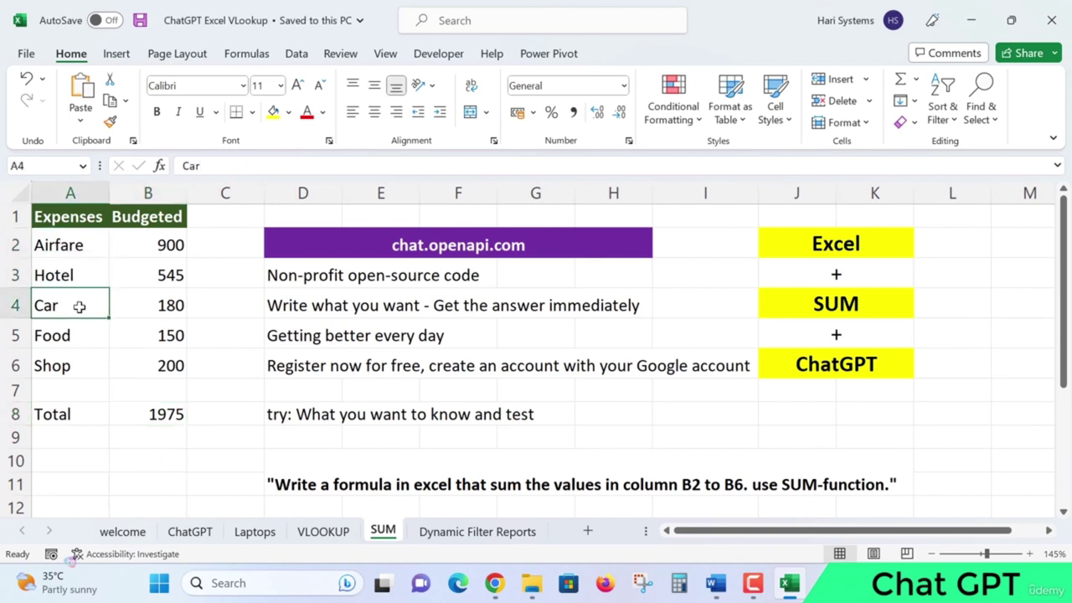
{"action": "left_click", "coordinate": [84, 339]}
{"action": "left_click", "coordinate": [80, 367]}
{"action": "left_click_drag", "start_coordinate": [162, 245], "coordinate": [176, 371]}
Clear the total in B8 and recalculate it with AutoSum over the Budgeted column selection B2:B8.
{"action": "left_click", "coordinate": [164, 419]}
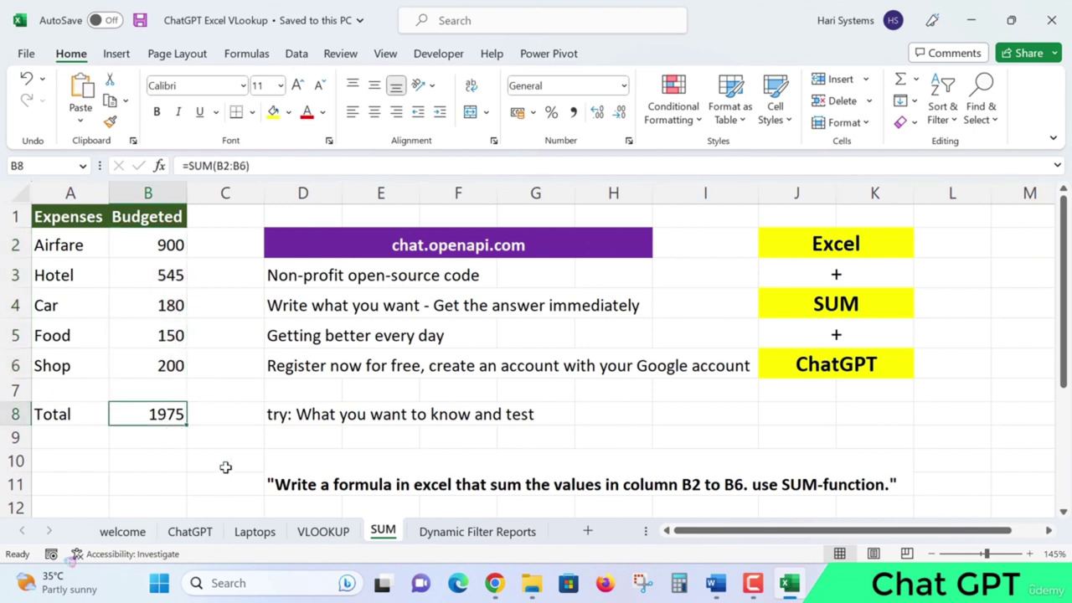
{"action": "key", "text": "Delete"}
{"action": "left_click", "coordinate": [148, 415]}
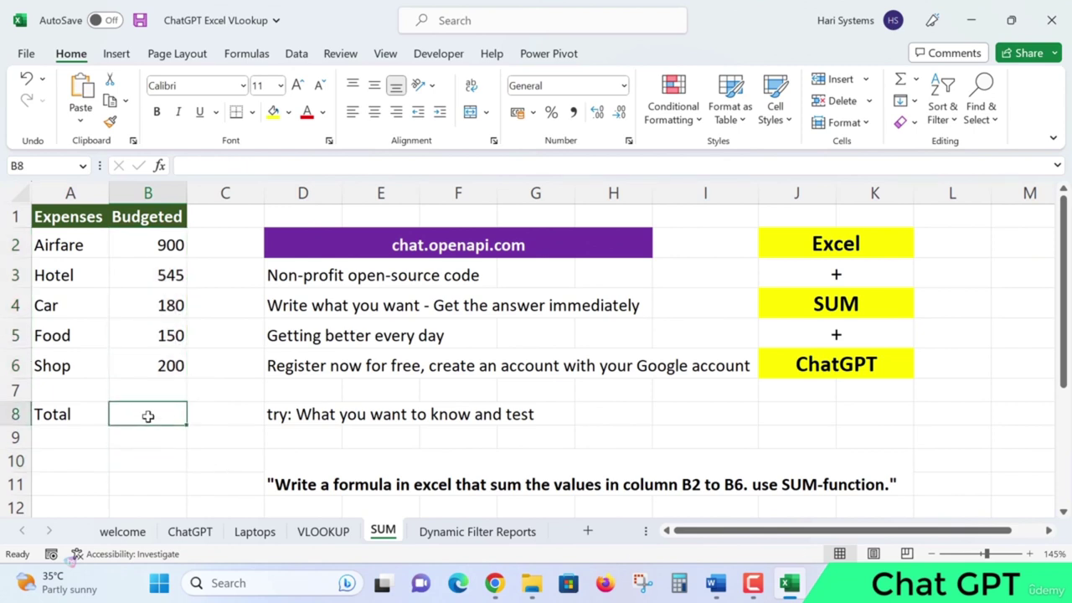
{"action": "left_click", "coordinate": [146, 248], "text": "shift"}
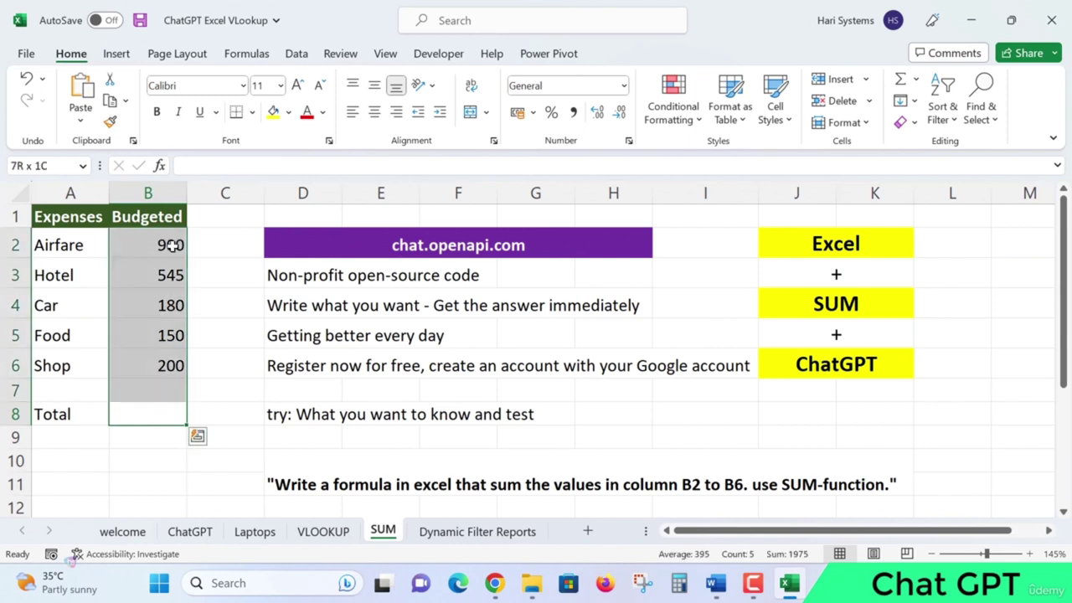
{"action": "left_click", "coordinate": [901, 84]}
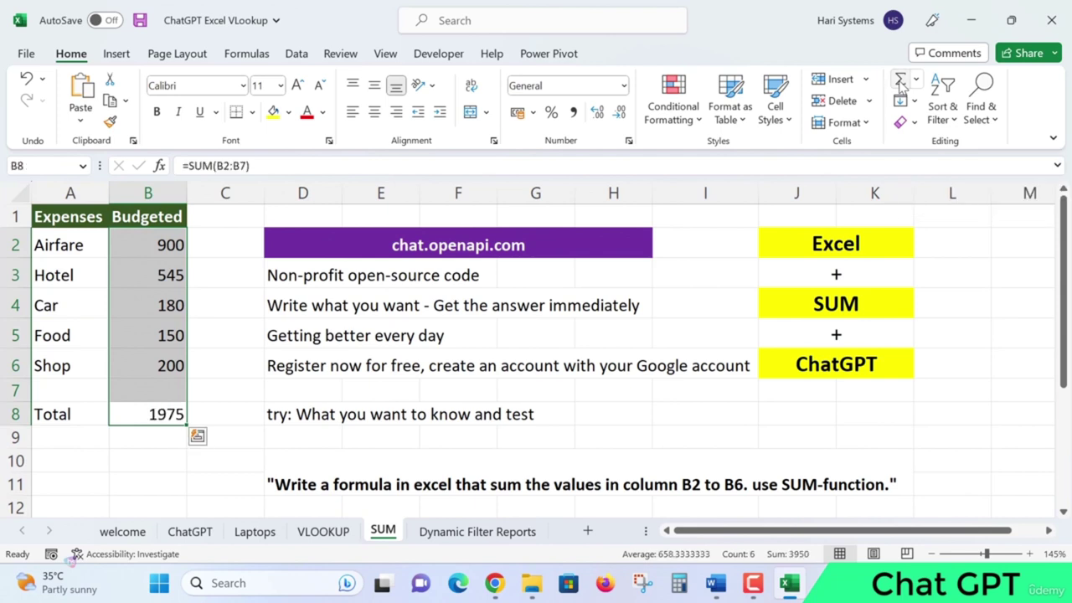
{"action": "left_click", "coordinate": [151, 460]}
Inspect the total formula in B8 and the cells it covers, from the airfare amount down to the blank cell B7.
{"action": "left_click", "coordinate": [165, 414]}
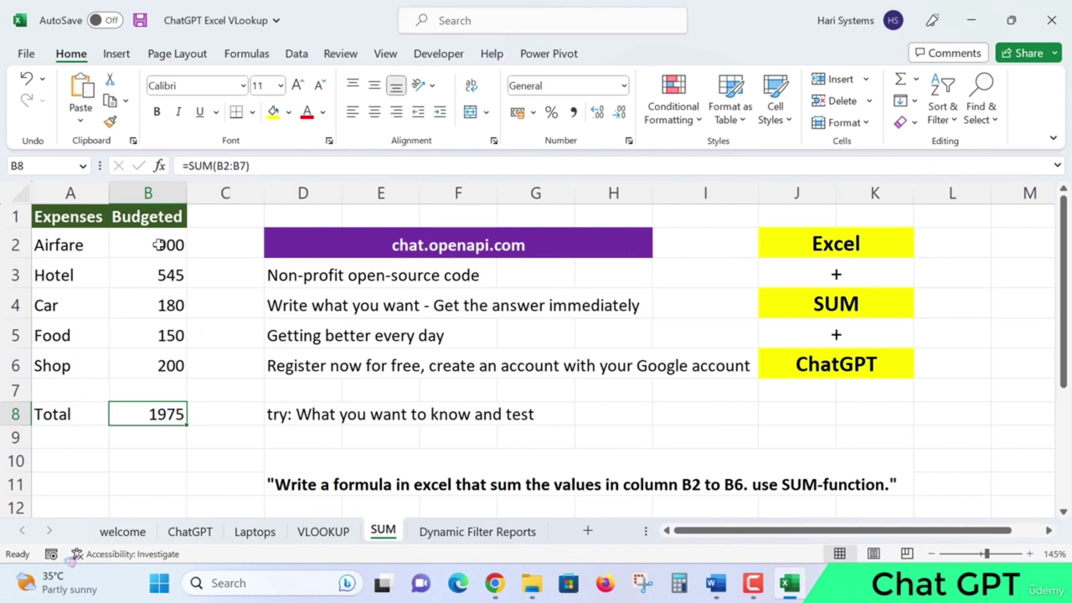
{"action": "left_click", "coordinate": [159, 244]}
{"action": "left_click", "coordinate": [167, 345]}
{"action": "left_click", "coordinate": [159, 373]}
{"action": "left_click", "coordinate": [147, 391]}
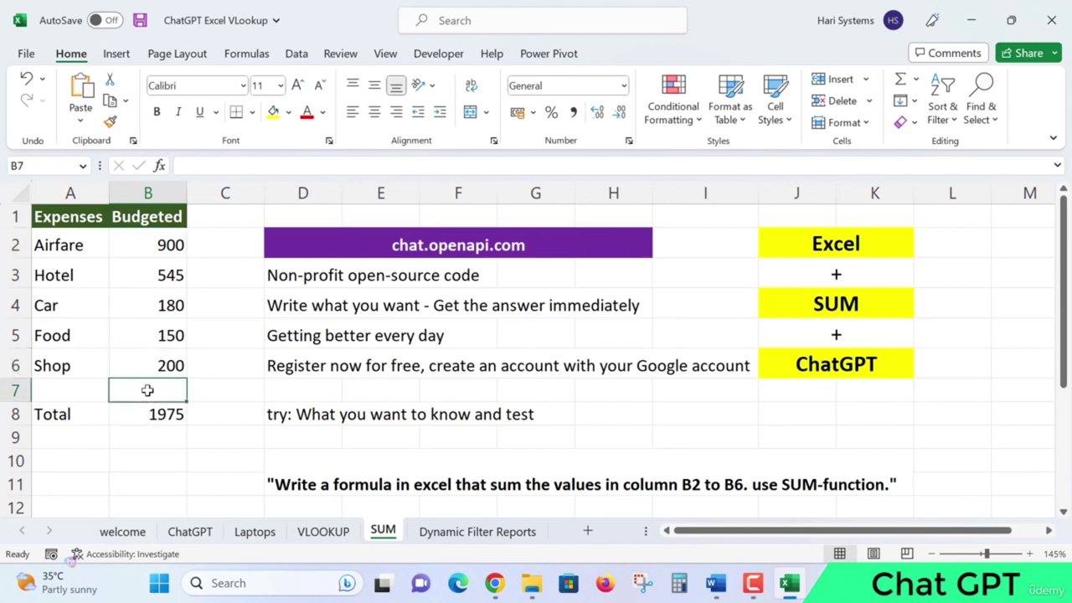
{"action": "left_click", "coordinate": [161, 368]}
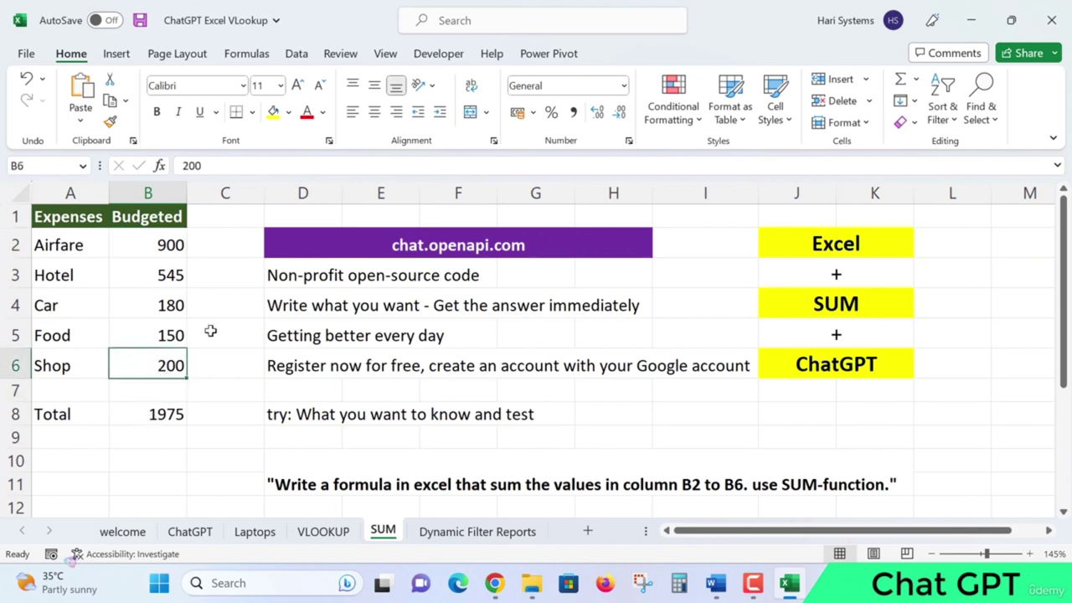
{"action": "key", "text": "Down"}
{"action": "key", "text": "Down"}
{"action": "key", "text": "Down"}
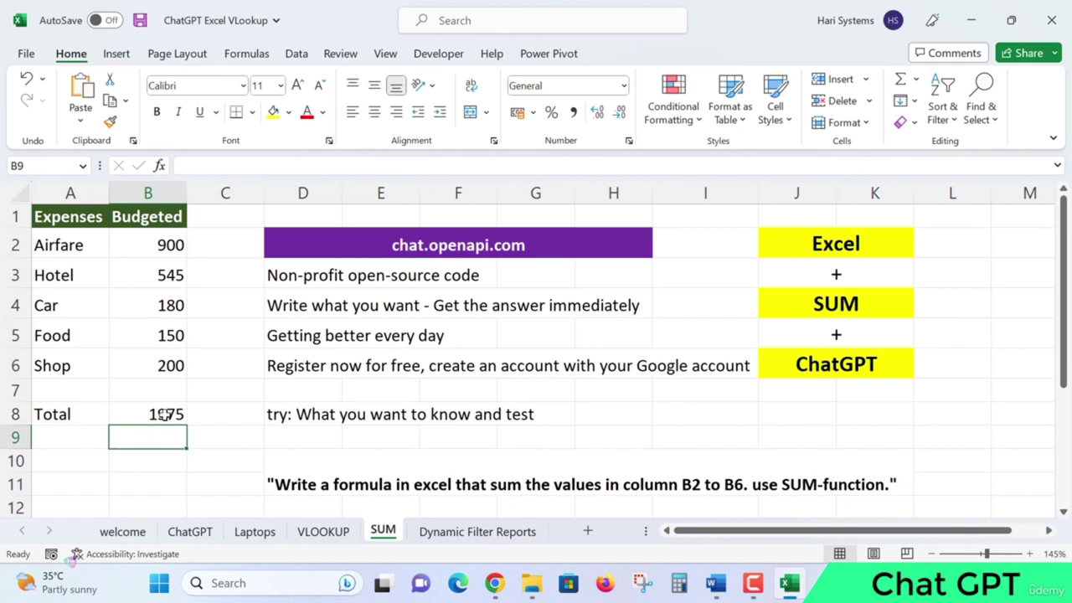
Inspect the SUM formula in the Total cell B8 and clear the cell.
{"action": "left_click", "coordinate": [165, 414]}
{"action": "triple_click", "coordinate": [251, 166]}
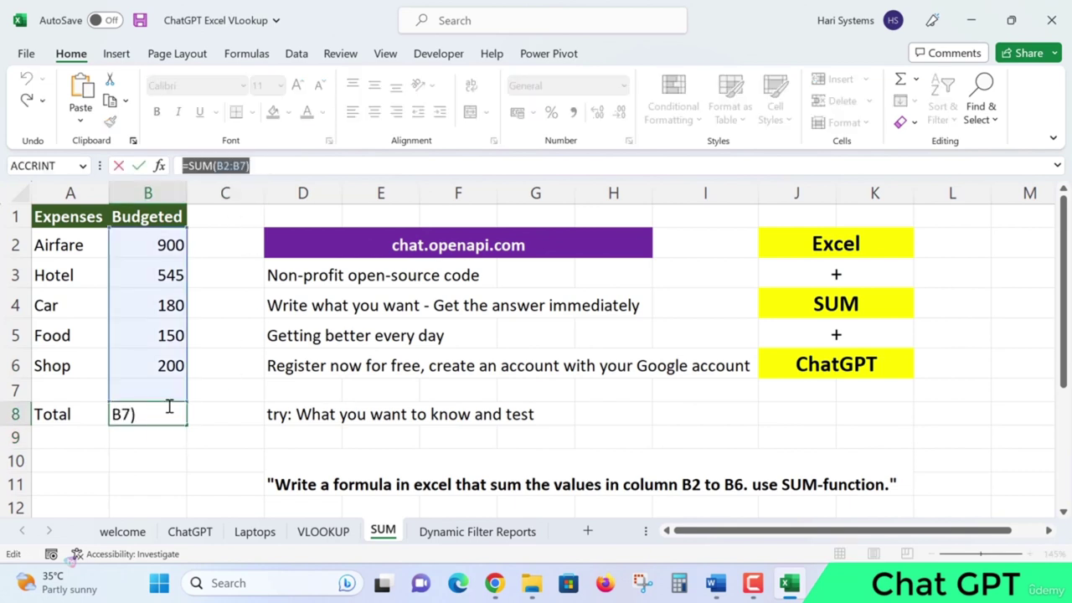
{"action": "key", "text": "Escape"}
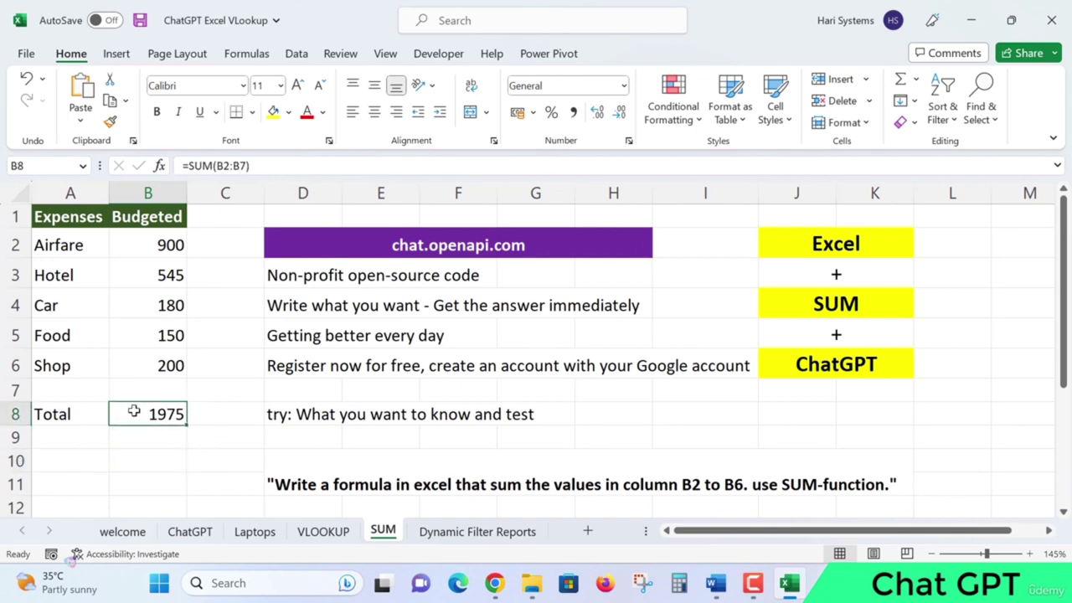
{"action": "key", "text": "Delete"}
{"action": "left_click", "coordinate": [165, 444]}
Examine the prompt text in merged cell D10 against the budgeted amounts that end at the Shop value in B6.
{"action": "left_click", "coordinate": [292, 489]}
{"action": "scroll", "coordinate": [433, 419], "scroll_direction": "down", "scroll_amount": 1}
{"action": "double_click", "coordinate": [276, 413]}
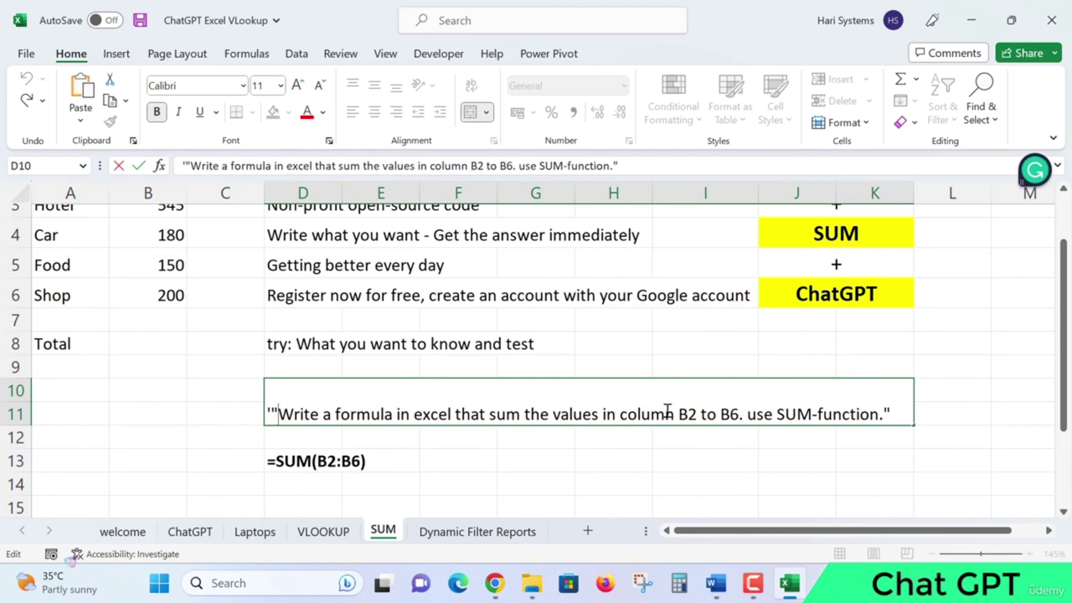
{"action": "scroll", "coordinate": [180, 323], "scroll_direction": "up", "scroll_amount": 1}
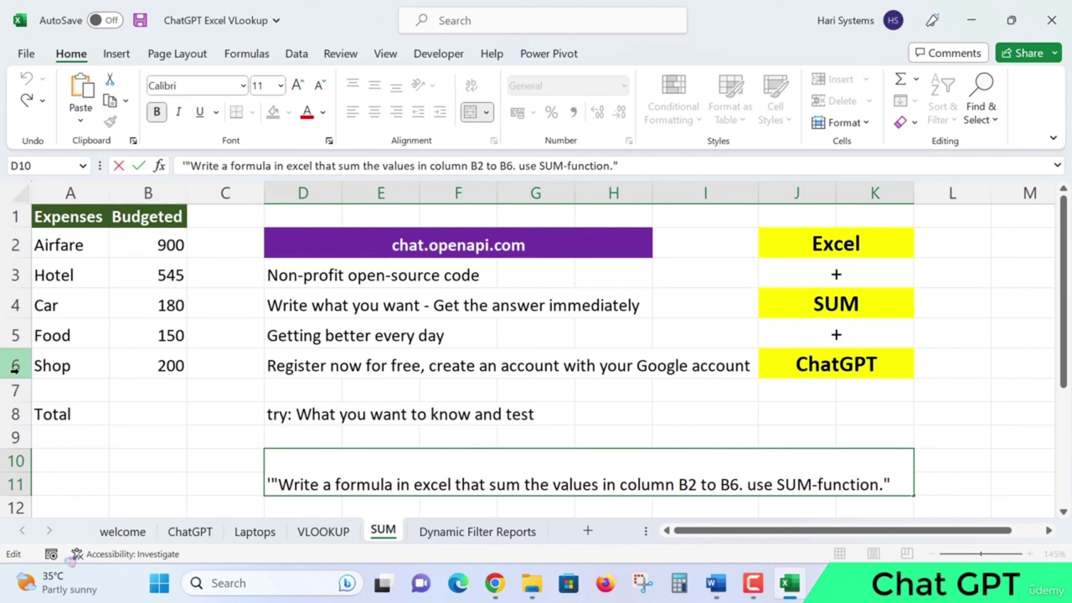
{"action": "left_click", "coordinate": [163, 365]}
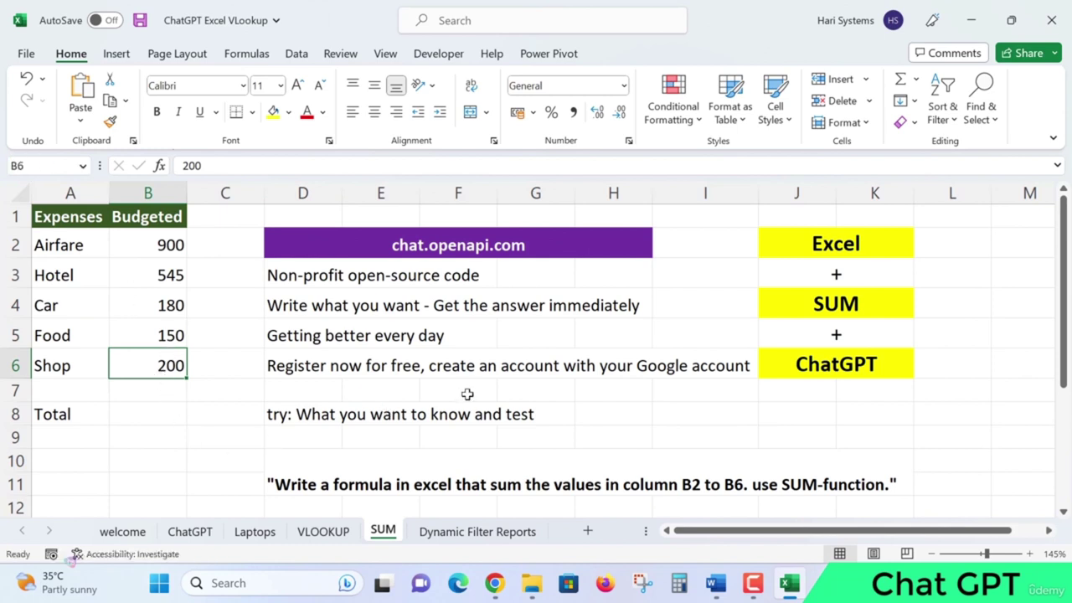
Copy the prompt wording about summing B2 to B6 with the SUM function from merged cell D10.
{"action": "scroll", "coordinate": [467, 394], "scroll_direction": "down", "scroll_amount": 2}
{"action": "left_click", "coordinate": [469, 342]}
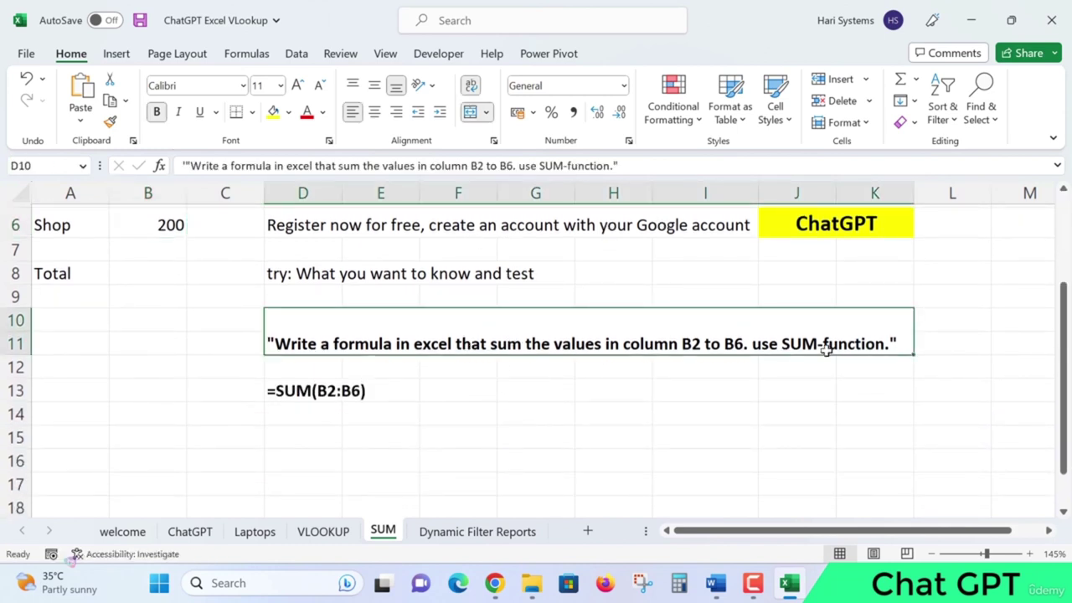
{"action": "double_click", "coordinate": [282, 318]}
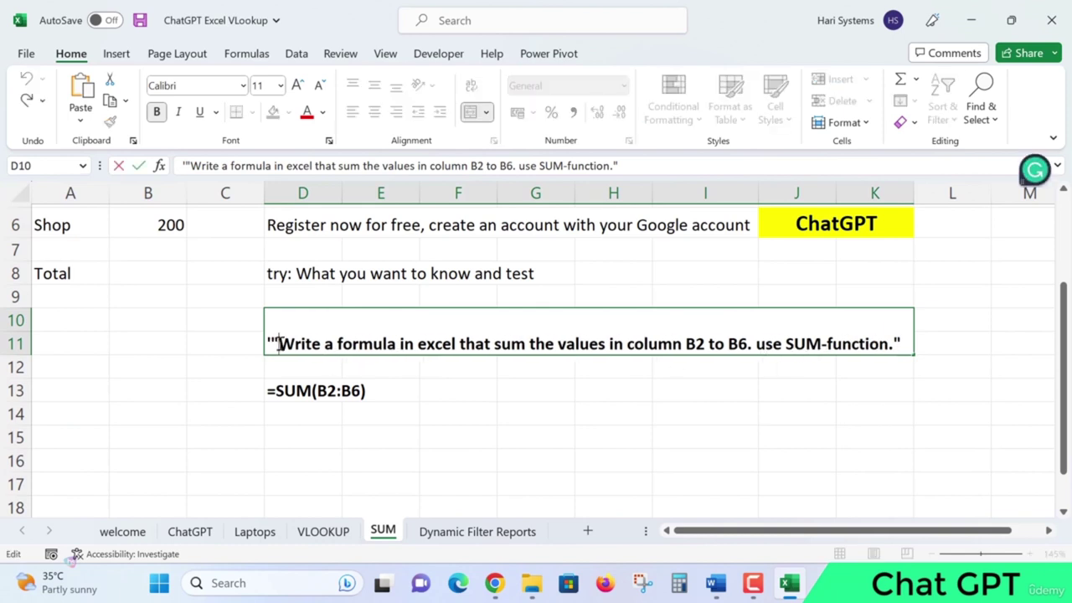
{"action": "left_click", "coordinate": [892, 339], "text": "shift"}
{"action": "key", "text": "ctrl+c"}
{"action": "left_click", "coordinate": [524, 386]}
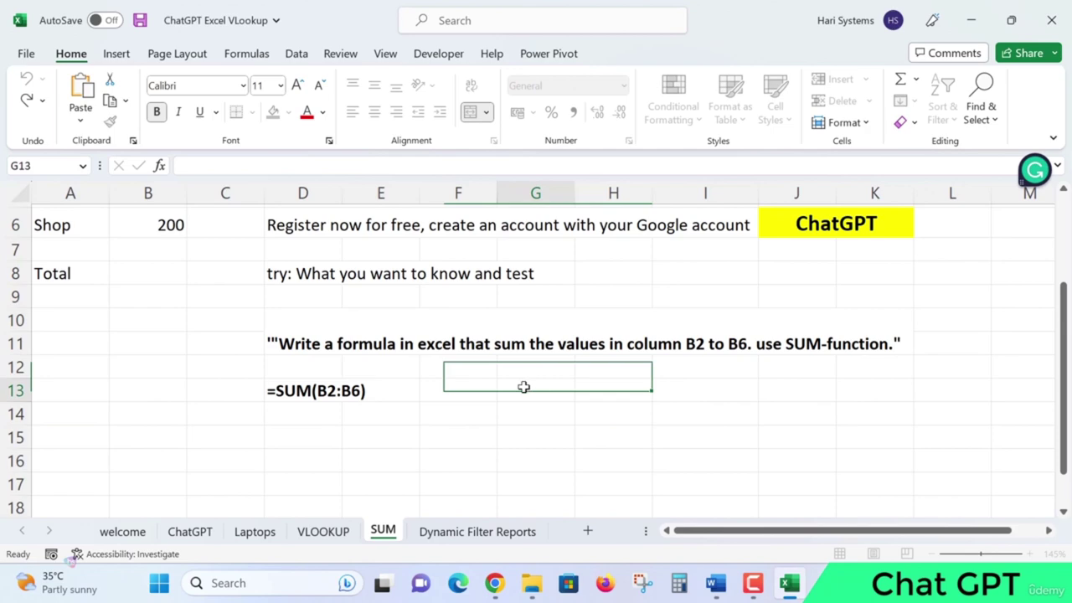
{"action": "scroll", "coordinate": [491, 411], "scroll_direction": "up", "scroll_amount": 2}
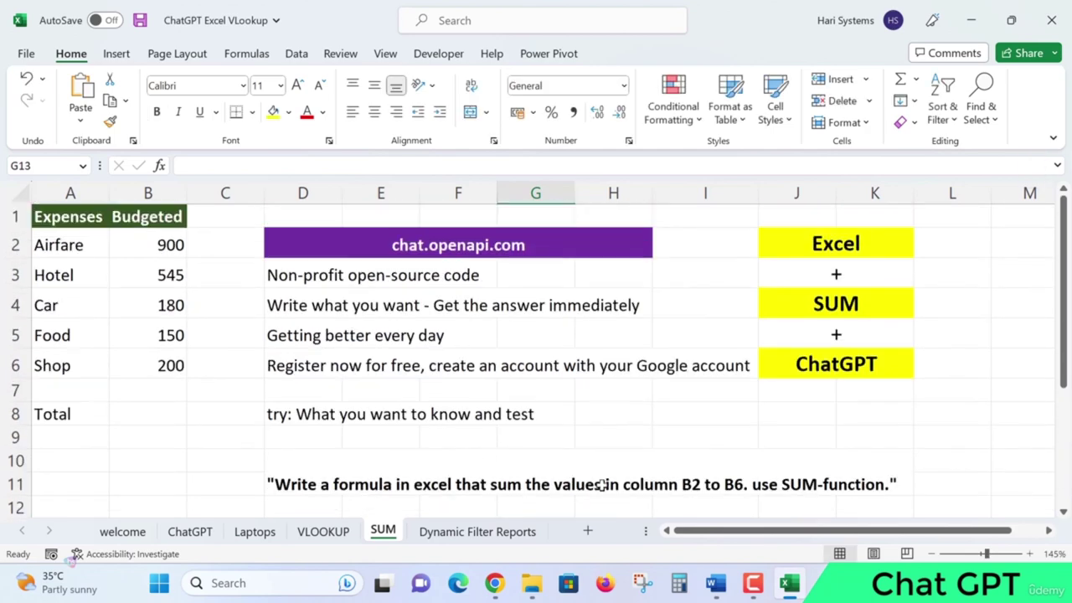
Switch to ChatGPT in Chrome and send the prompt "Write a formula in excel that sum the values in column B2 to B6. use SUM-function".
{"action": "left_click", "coordinate": [494, 584]}
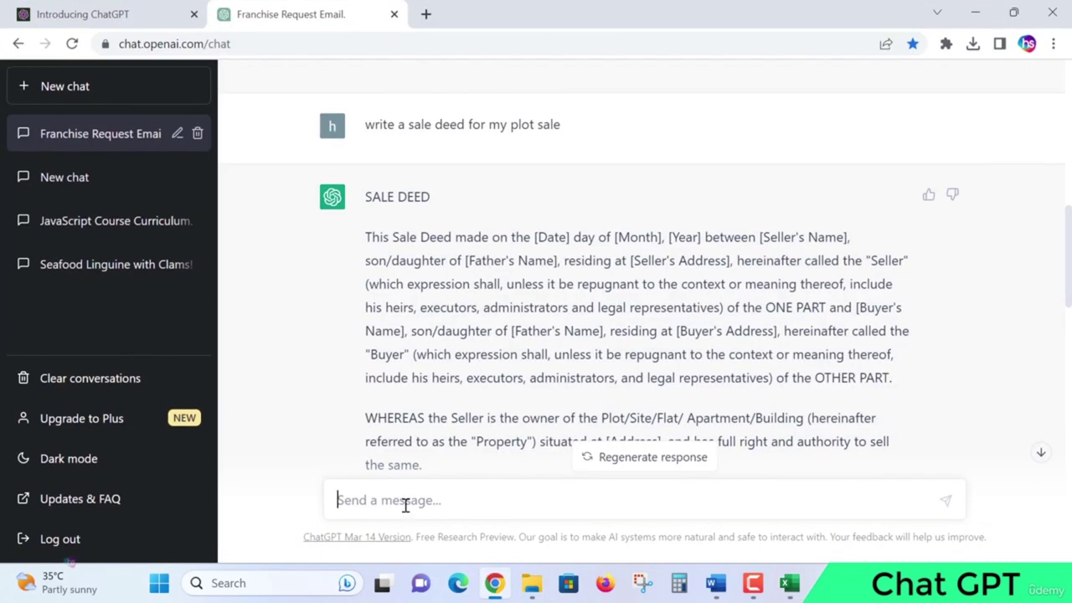
{"action": "key", "text": "ctrl+v"}
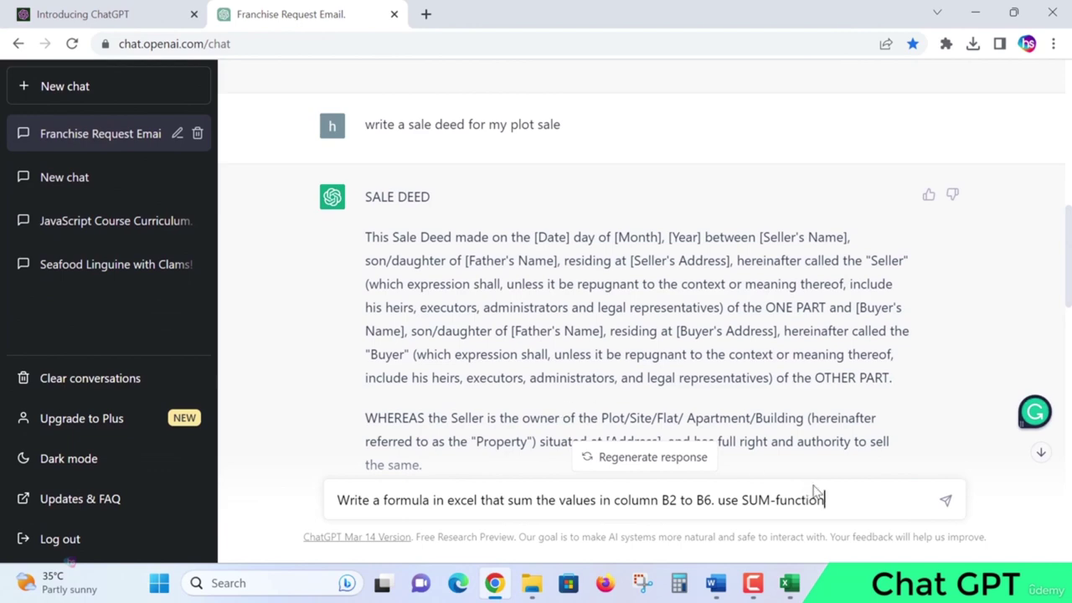
{"action": "left_click", "coordinate": [946, 500]}
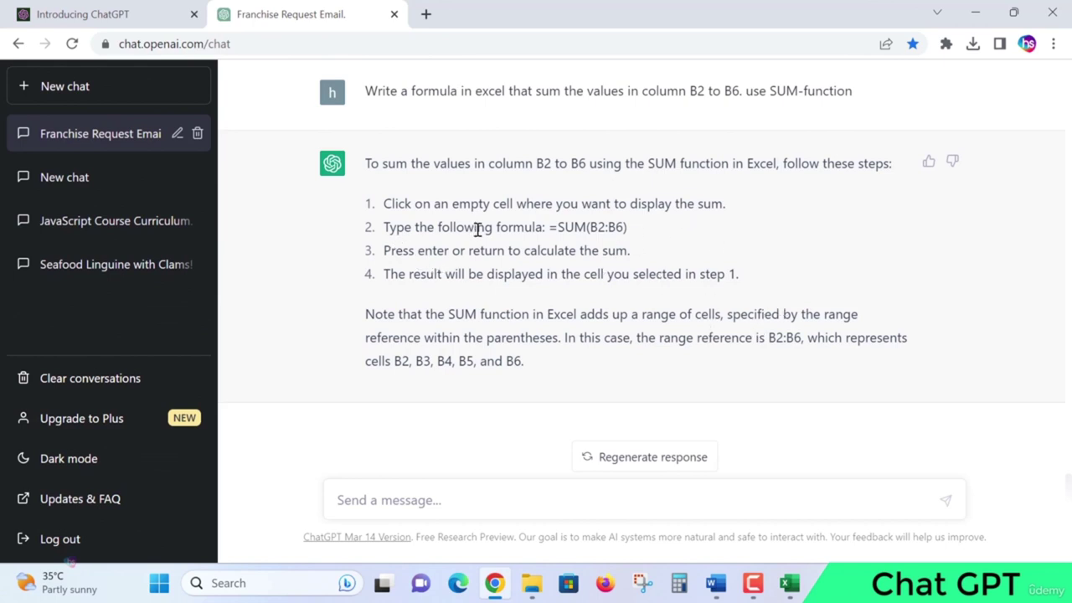
Copy the formula =SUM(B2:B6) from the second instruction of ChatGPT's answer.
{"action": "left_click_drag", "start_coordinate": [549, 229], "coordinate": [633, 233]}
{"action": "left_click", "coordinate": [633, 233]}
{"action": "left_click_drag", "start_coordinate": [548, 228], "coordinate": [633, 235]}
{"action": "key", "text": "ctrl+c"}
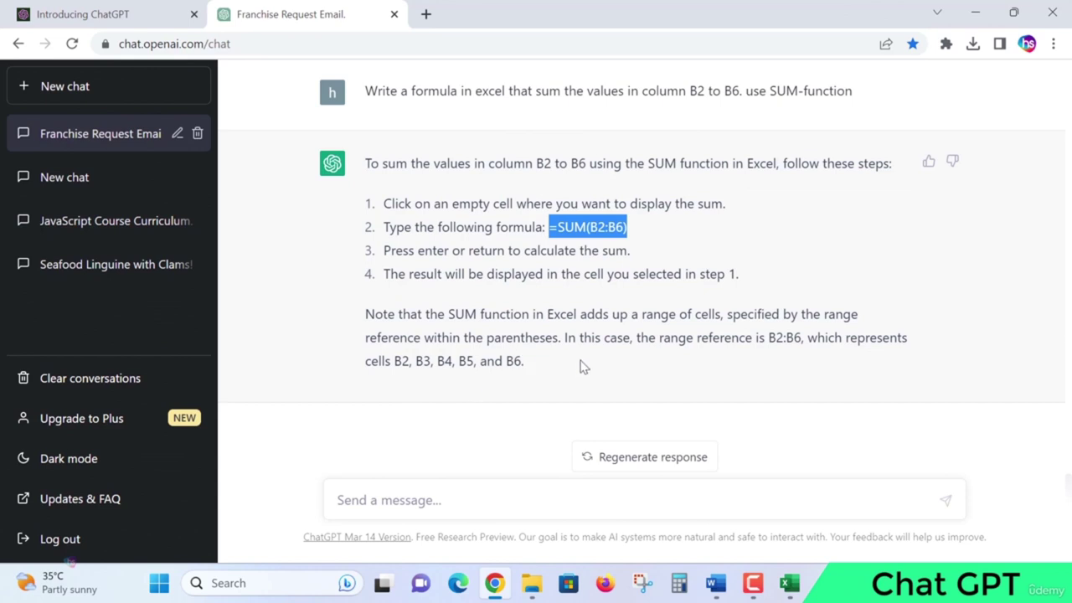
{"action": "left_click", "coordinate": [683, 219]}
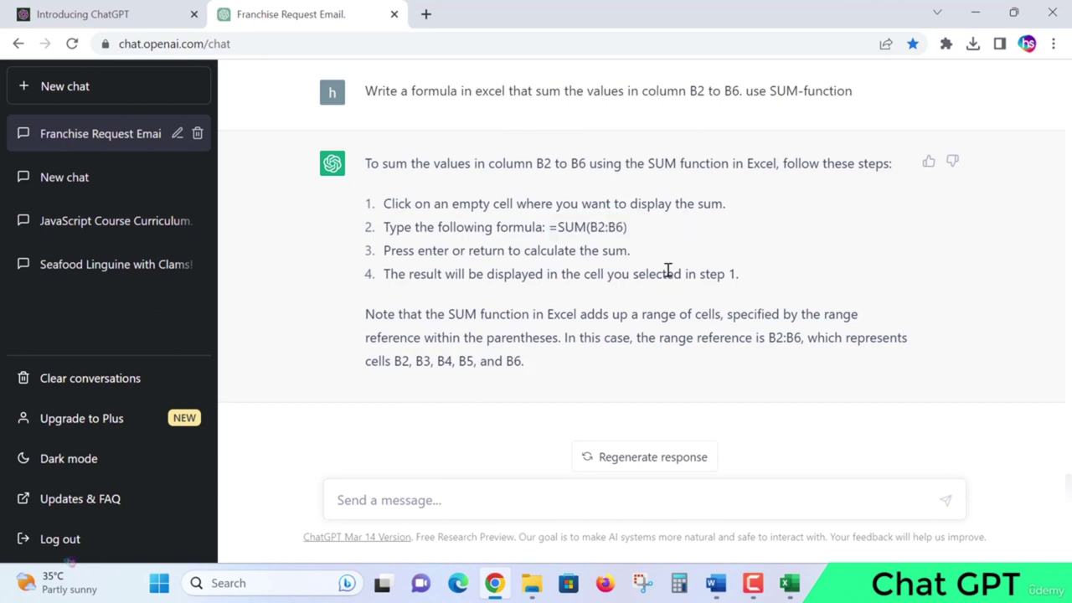
Switch to the Excel workbook, enter the copied formula =SUM(B2:B6) in the Total cell B8 and check it.
{"action": "left_click", "coordinate": [796, 594]}
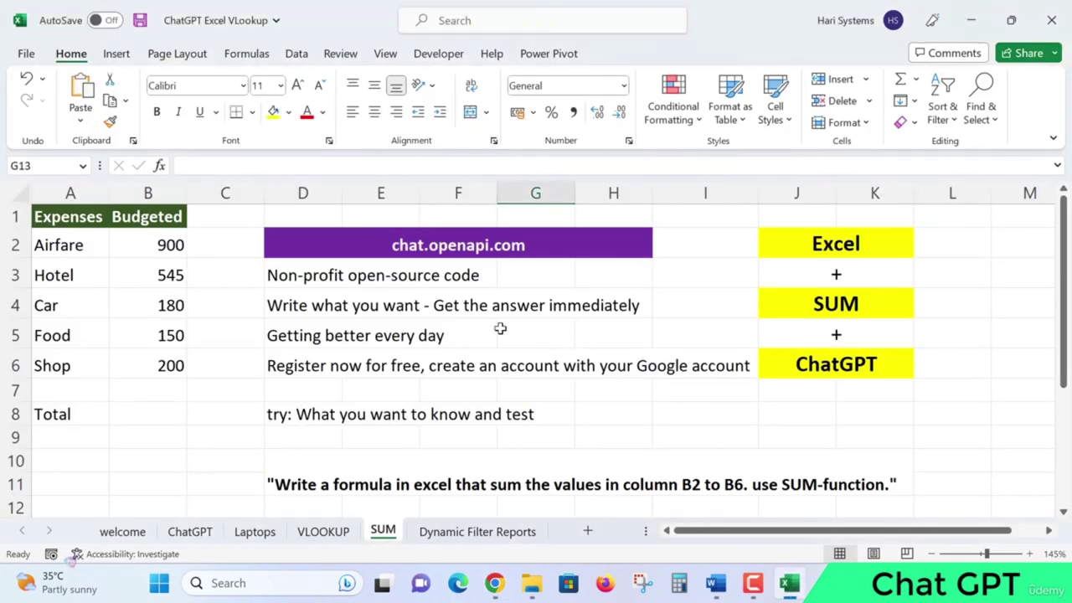
{"action": "left_click", "coordinate": [139, 413]}
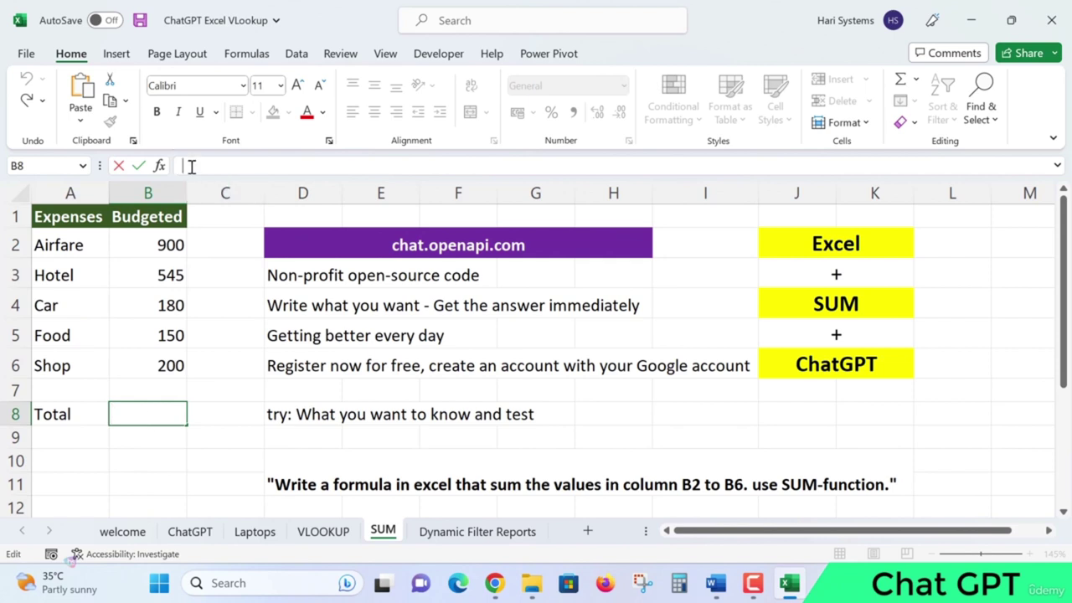
{"action": "key", "text": "ctrl+v"}
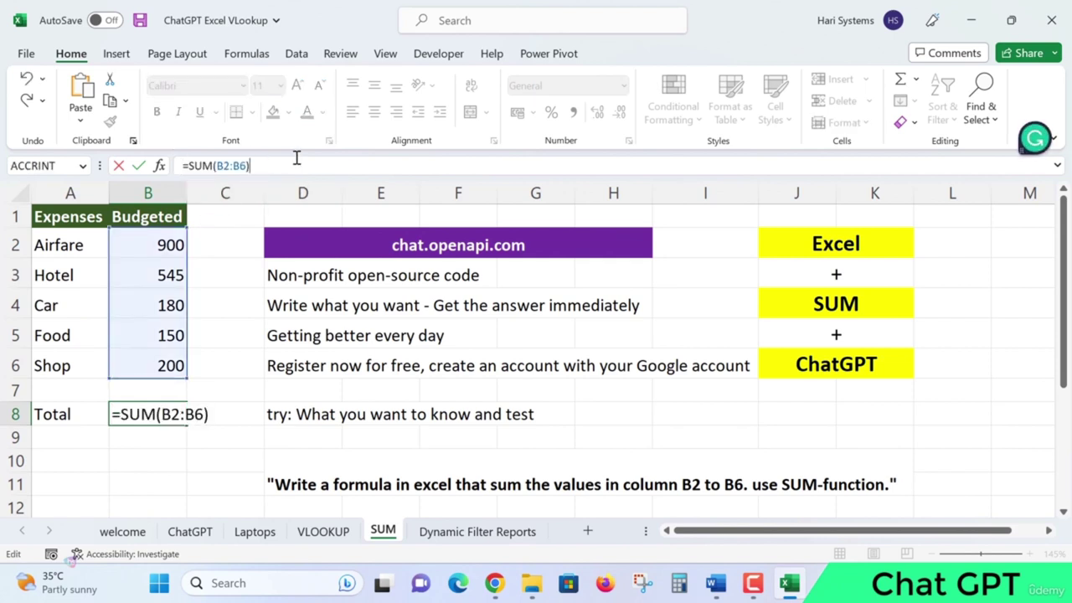
{"action": "key", "text": "Return"}
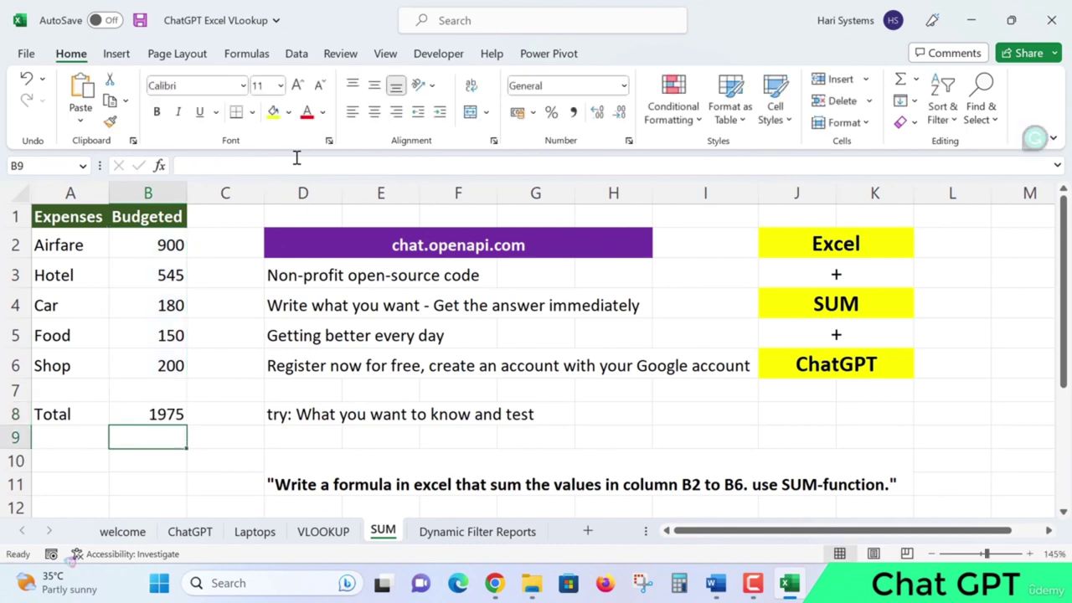
{"action": "left_click", "coordinate": [163, 412]}
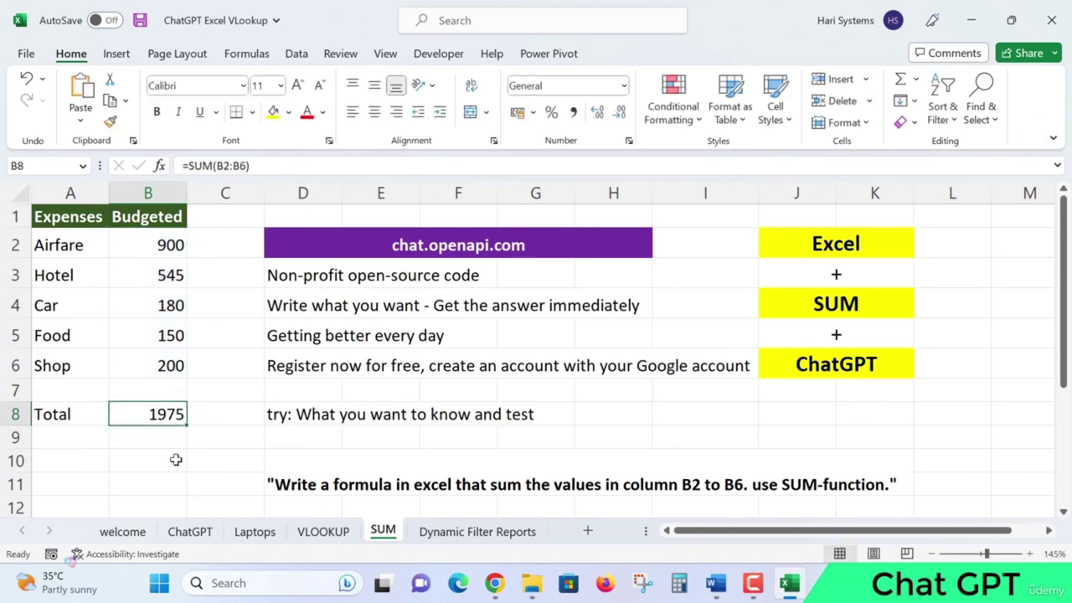
Enter the copied formula =SUM(B2:B6) in the empty cell B11 as well.
{"action": "left_click", "coordinate": [157, 483]}
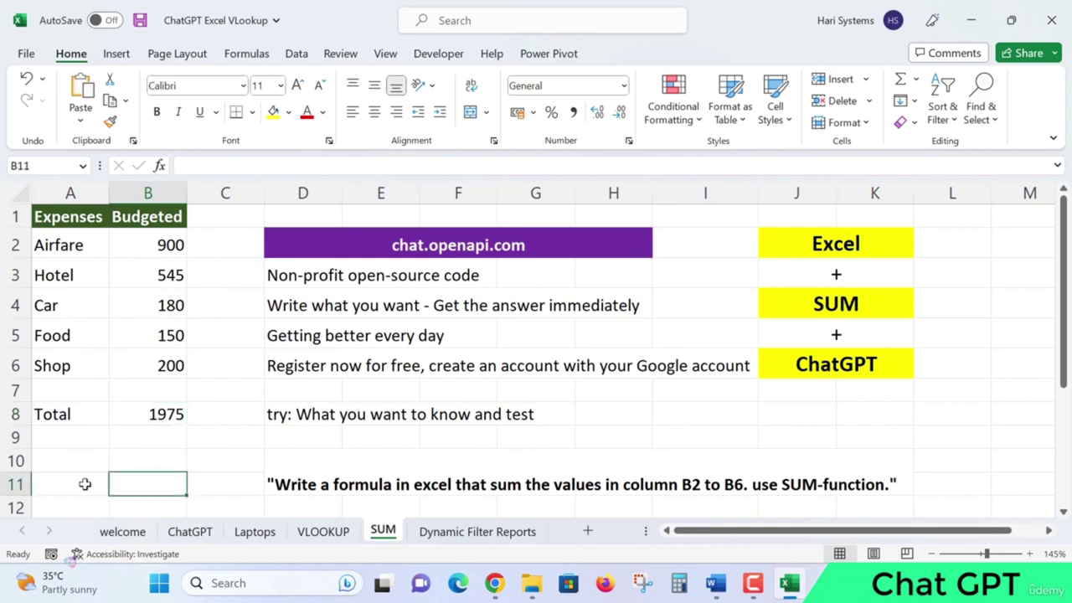
{"action": "double_click", "coordinate": [128, 488]}
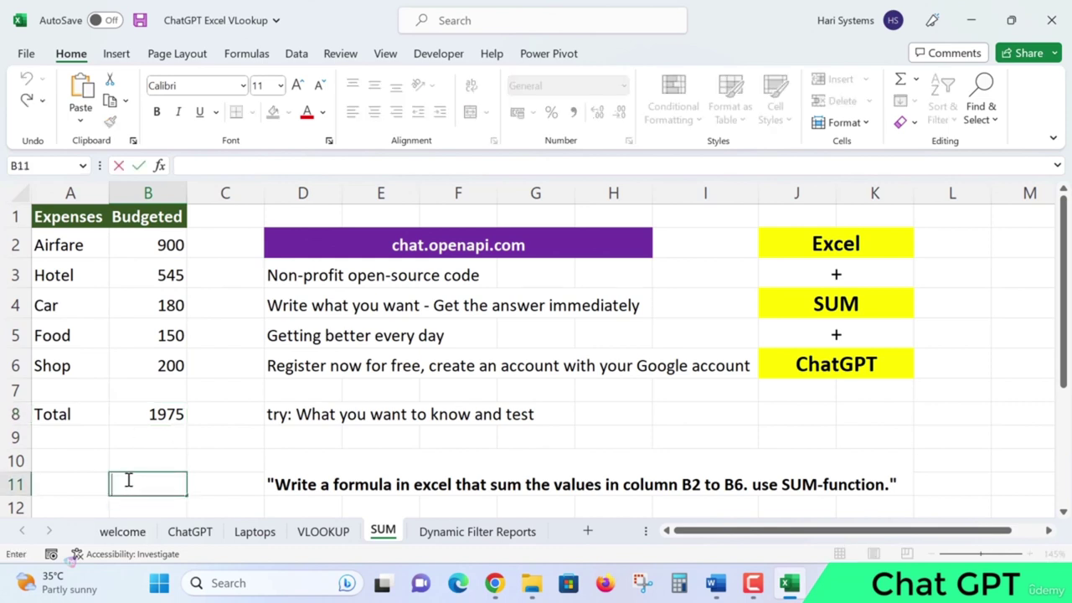
{"action": "left_click", "coordinate": [216, 170]}
{"action": "key", "text": "ctrl+v"}
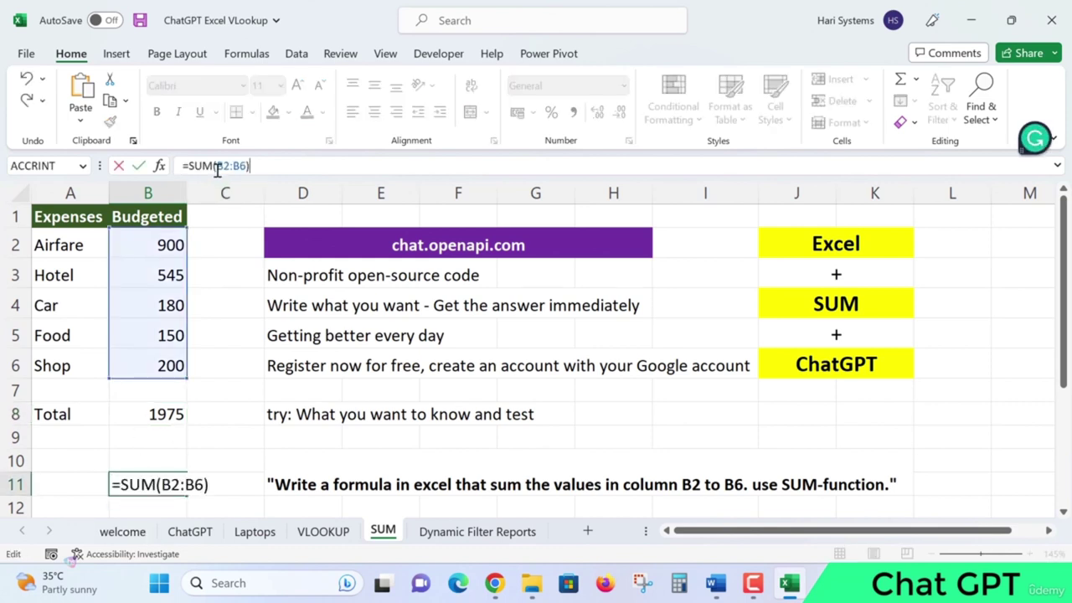
{"action": "key", "text": "Return"}
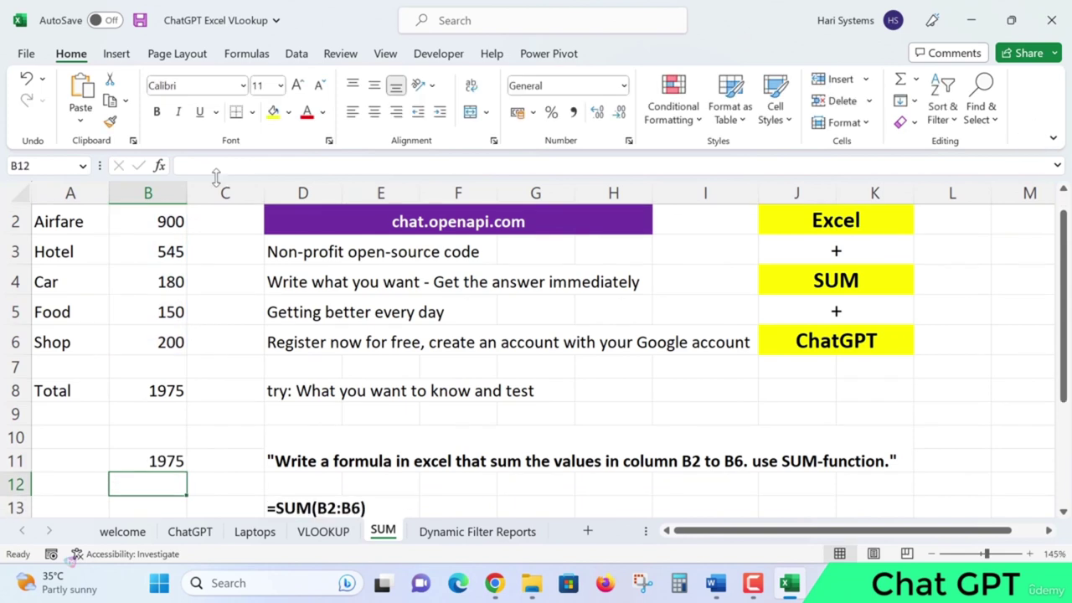
Compare the formula in B11 with the total in B8, and clear B11.
{"action": "left_click", "coordinate": [156, 461]}
{"action": "left_click", "coordinate": [164, 399]}
{"action": "left_click", "coordinate": [172, 456]}
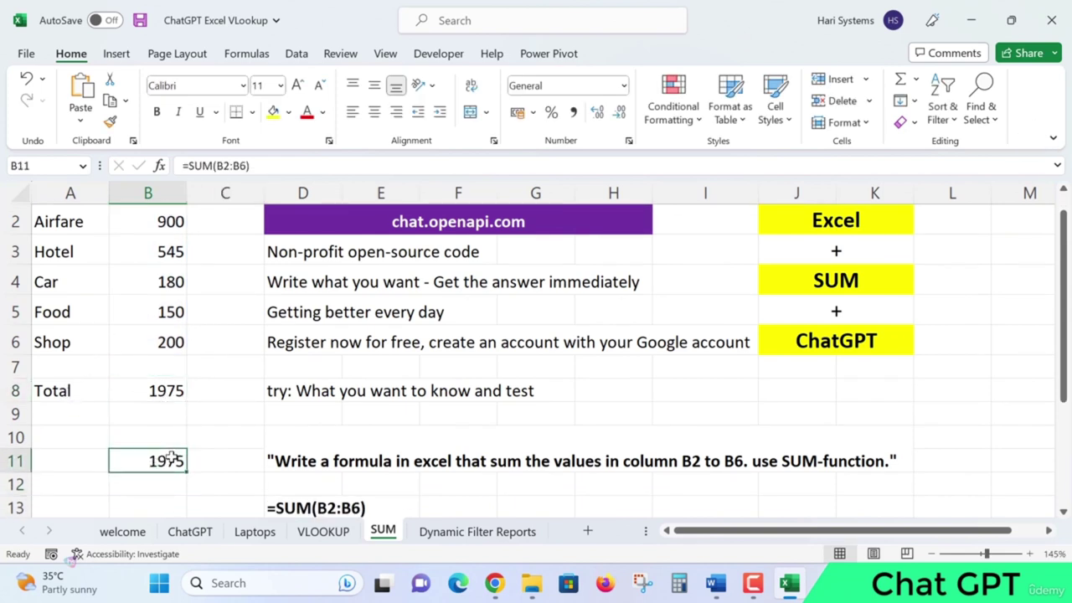
{"action": "key", "text": "Delete"}
{"action": "left_click", "coordinate": [161, 417]}
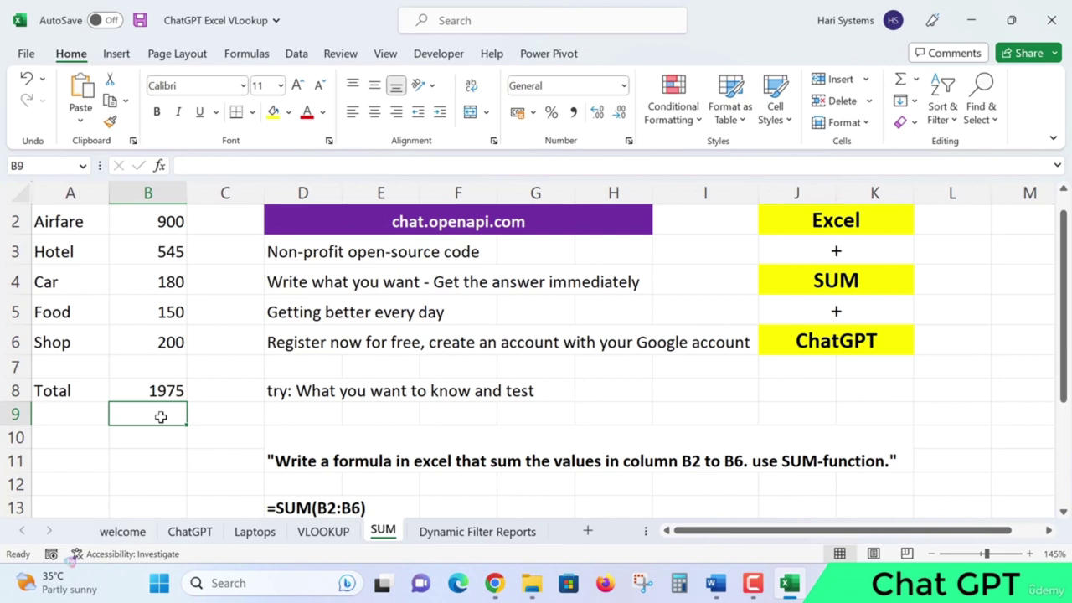
Review the SUM prompt text in merged cell D10 once more and leave it unedited.
{"action": "double_click", "coordinate": [307, 461]}
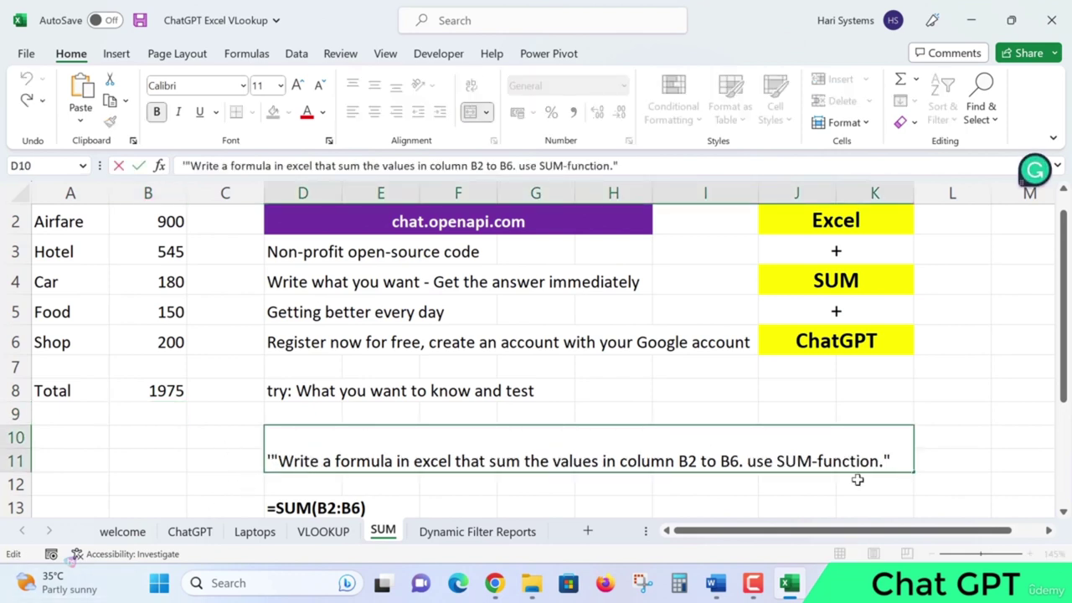
{"action": "left_click", "coordinate": [622, 408]}
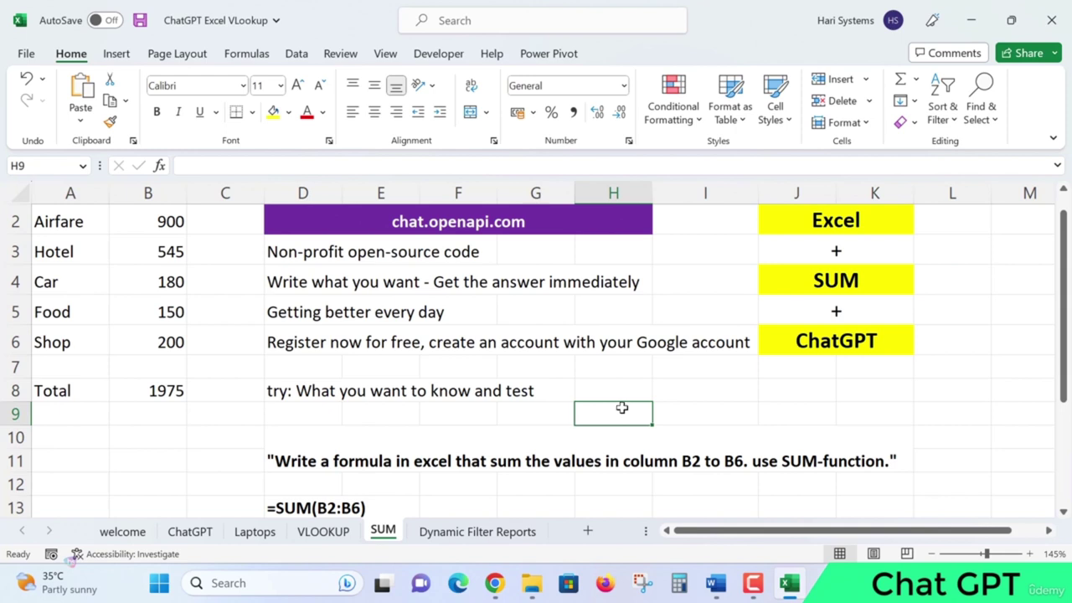
{"action": "scroll", "coordinate": [622, 408], "scroll_direction": "up", "scroll_amount": 1}
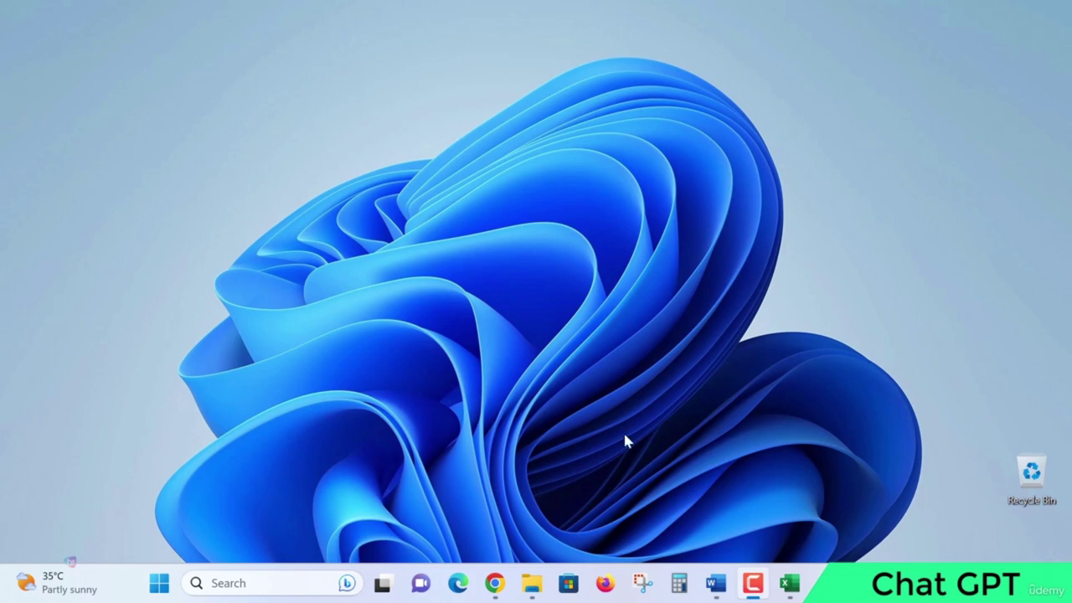
Look back at ChatGPT's formula answer, switch to the workbook's VLOOKUP sheet and highlight the expense table A2:B6.
{"action": "left_click", "coordinate": [494, 587]}
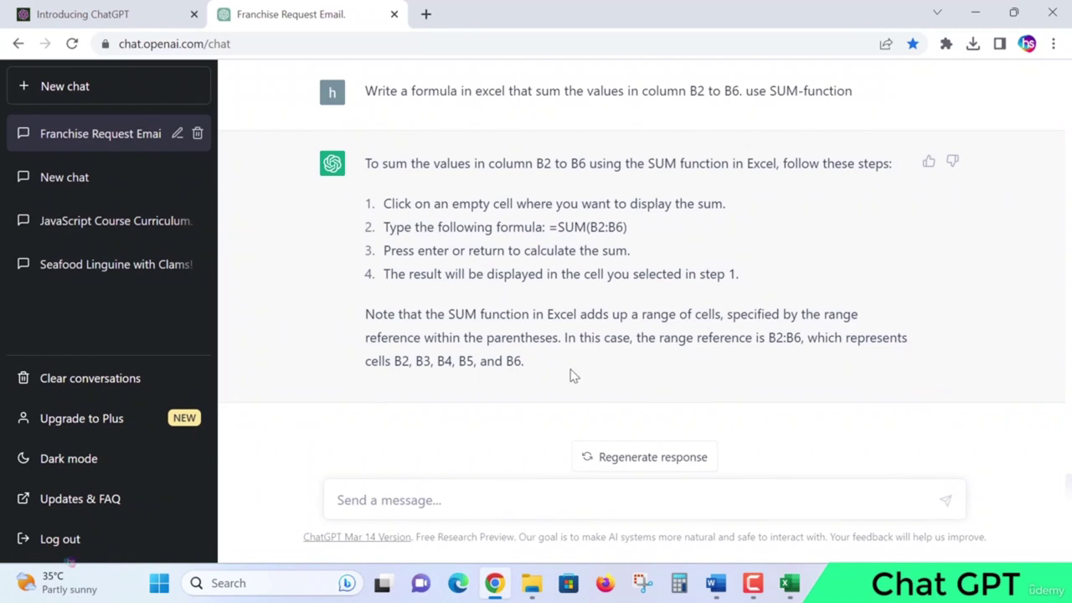
{"action": "left_click", "coordinate": [790, 584]}
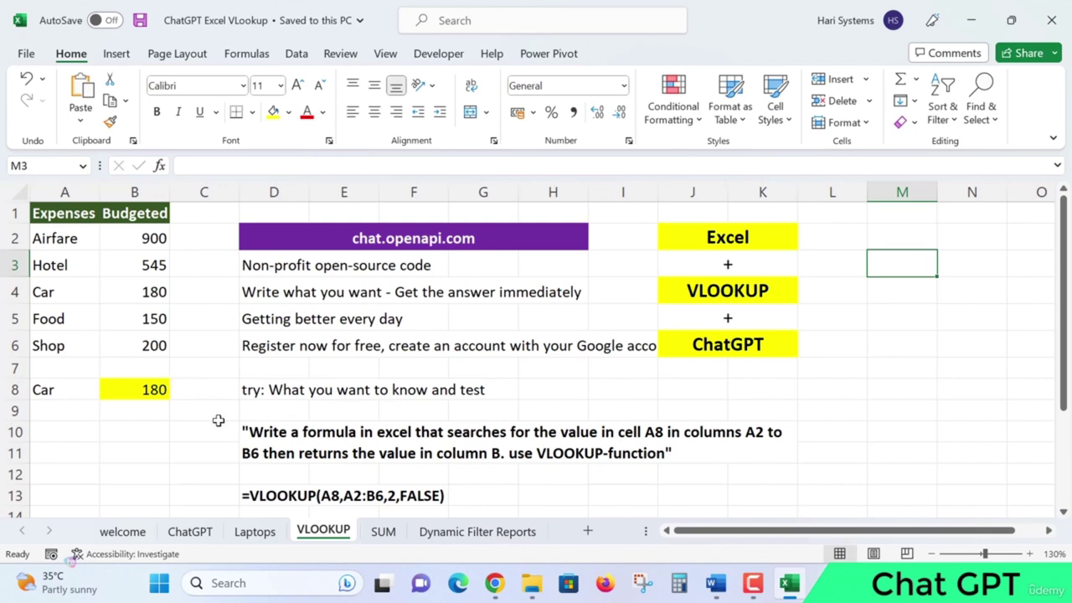
{"action": "left_click", "coordinate": [188, 444]}
{"action": "left_click", "coordinate": [124, 434]}
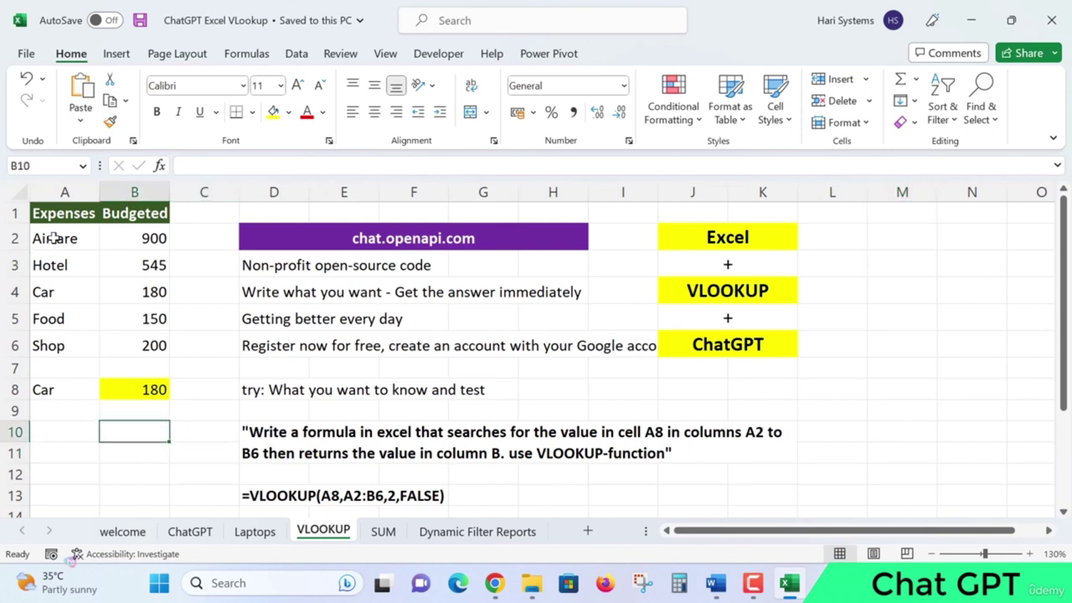
{"action": "left_click_drag", "start_coordinate": [54, 238], "coordinate": [65, 318]}
{"action": "left_click", "coordinate": [78, 364]}
{"action": "left_click", "coordinate": [105, 347]}
{"action": "mouse_move", "coordinate": [71, 240]}
{"action": "left_mouse_down"}
{"action": "mouse_move", "coordinate": [115, 355]}
{"action": "mouse_move", "coordinate": [151, 349]}
{"action": "left_mouse_up"}
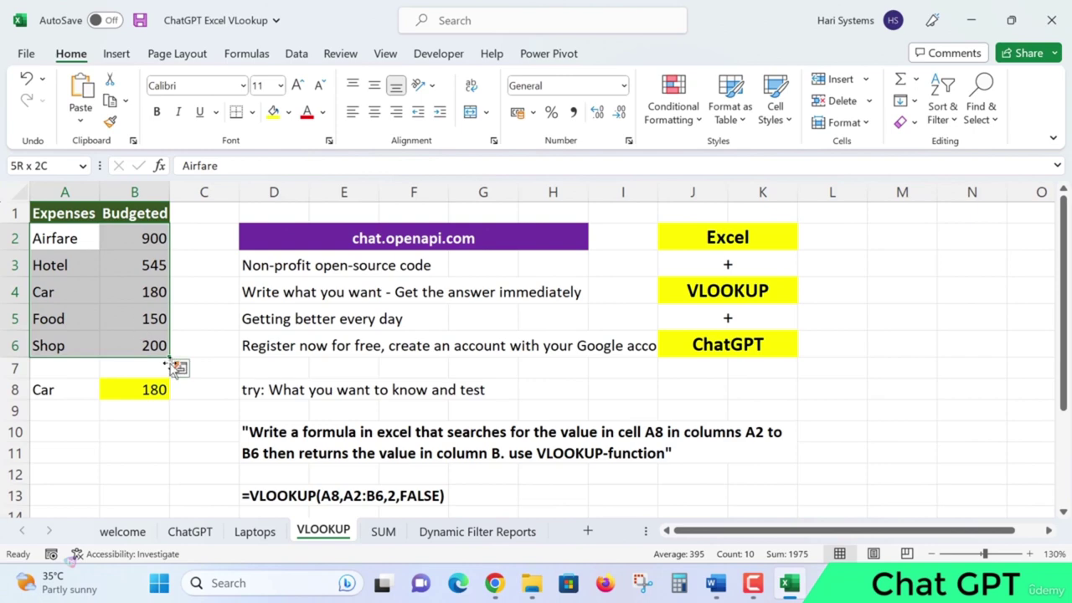
{"action": "scroll", "coordinate": [238, 410], "scroll_direction": "up", "scroll_amount": 1}
{"action": "key", "text": "ctrl+q"}
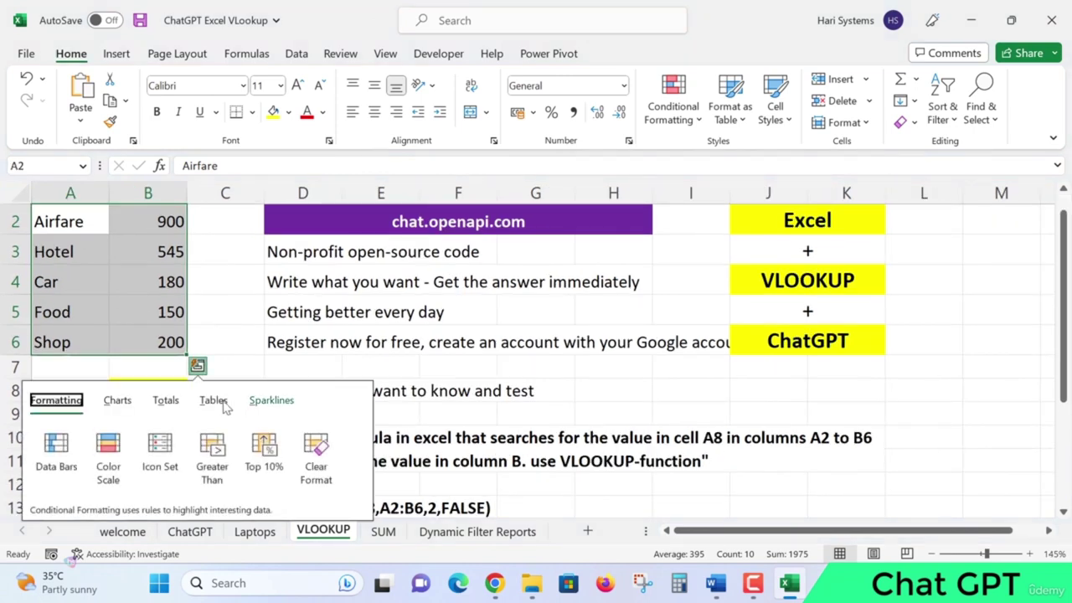
{"action": "left_click", "coordinate": [243, 307]}
{"action": "scroll", "coordinate": [241, 309], "scroll_direction": "up", "scroll_amount": 1}
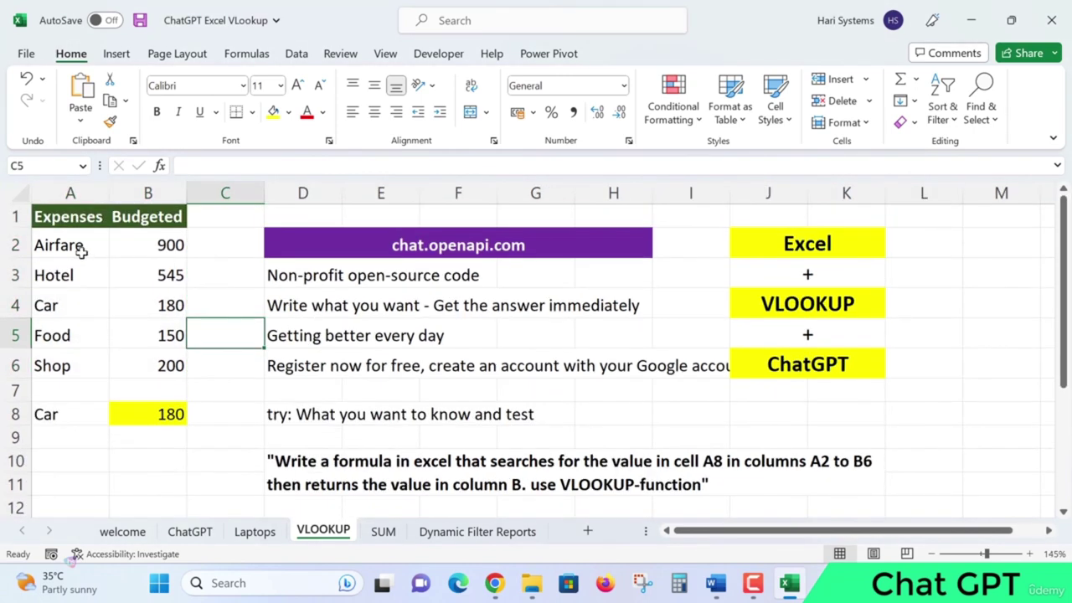
Go through the expense names and budgeted amounts in the table one by one, from Airfare down to Food.
{"action": "left_click", "coordinate": [158, 246]}
{"action": "left_click", "coordinate": [58, 282]}
{"action": "left_click", "coordinate": [143, 280]}
{"action": "left_click", "coordinate": [70, 312]}
{"action": "left_click", "coordinate": [144, 305]}
{"action": "left_click", "coordinate": [63, 346]}
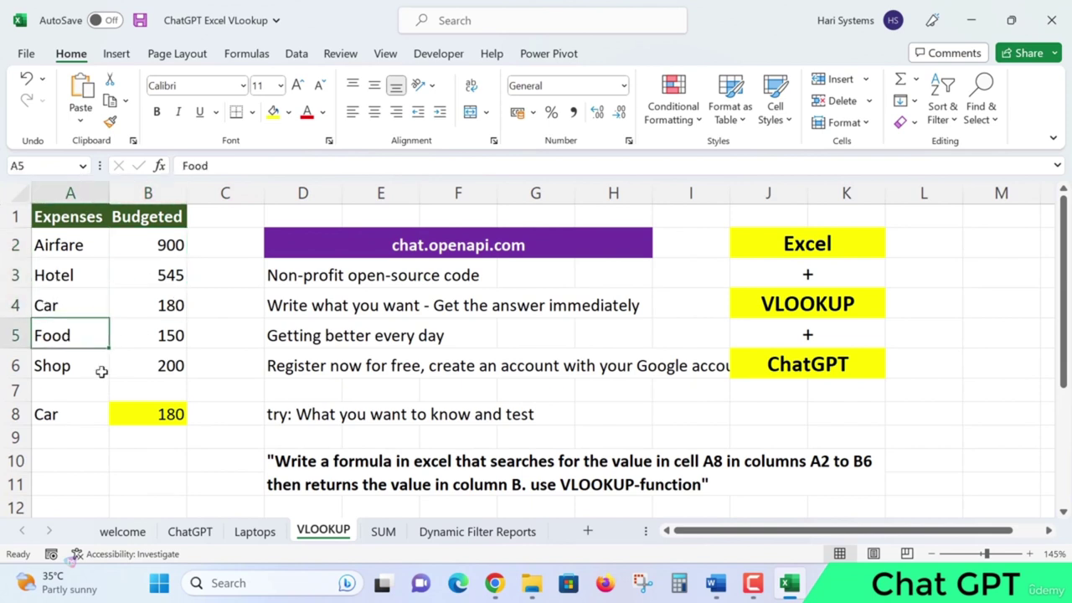
Change the lookup item in A8 to Shop and check the formula cell B8.
{"action": "left_click", "coordinate": [57, 419]}
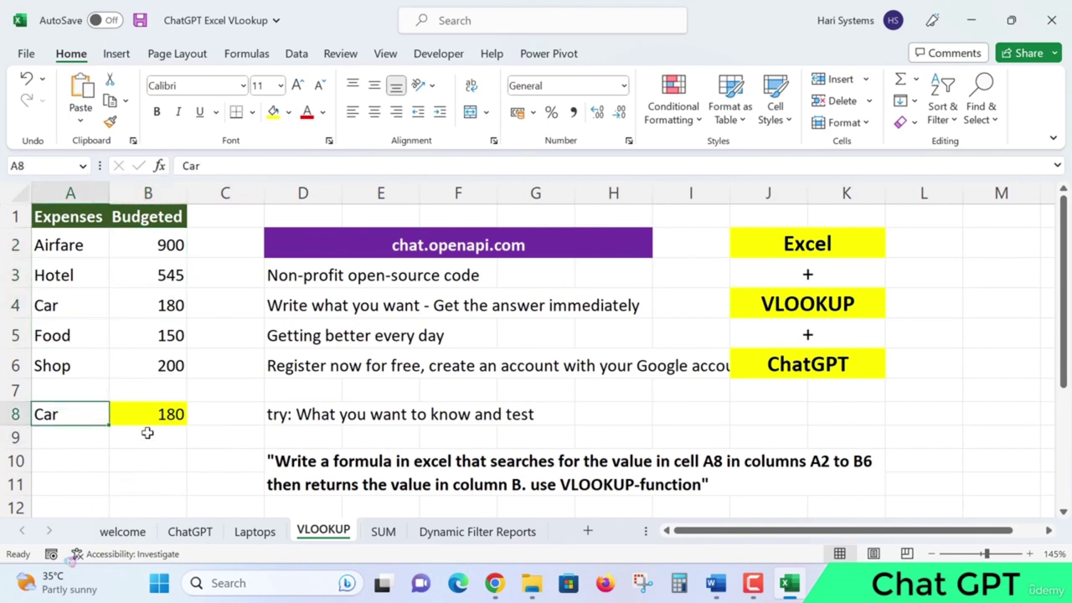
{"action": "type", "text": "Shop"}
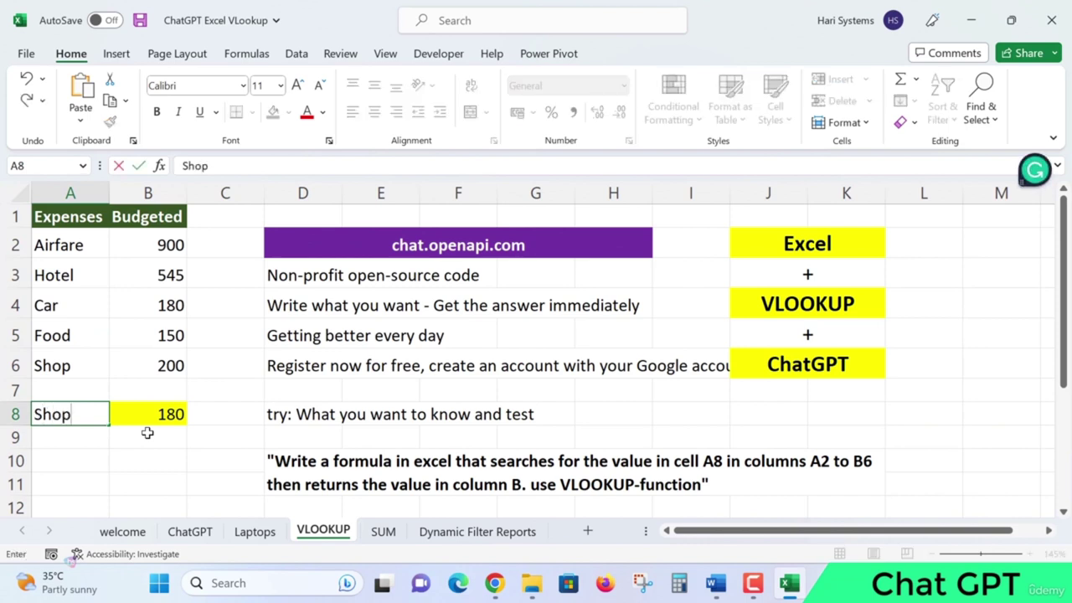
{"action": "key", "text": "Return"}
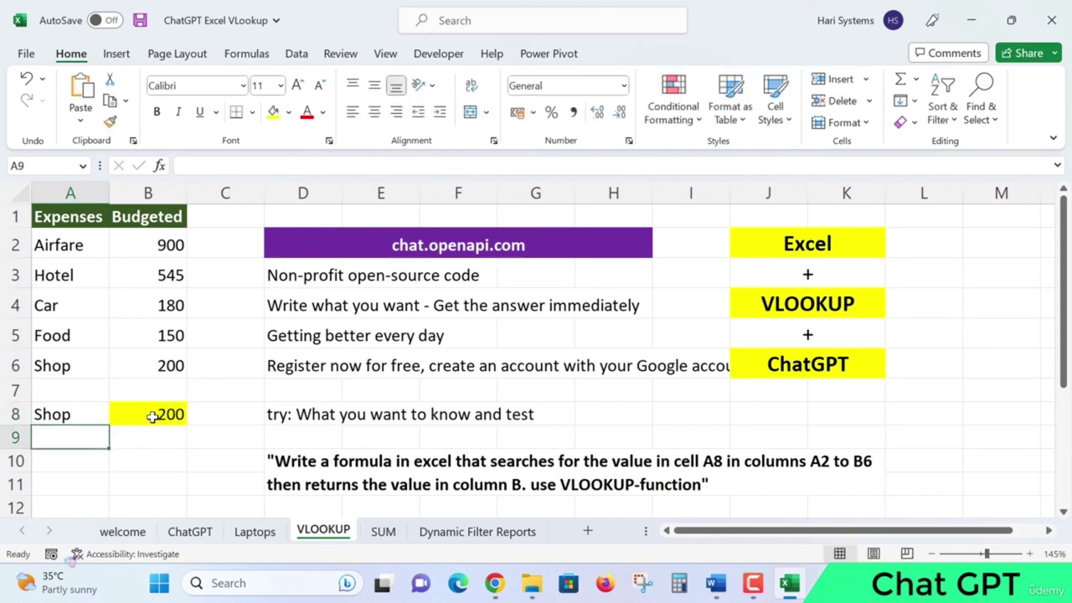
{"action": "left_click", "coordinate": [150, 414]}
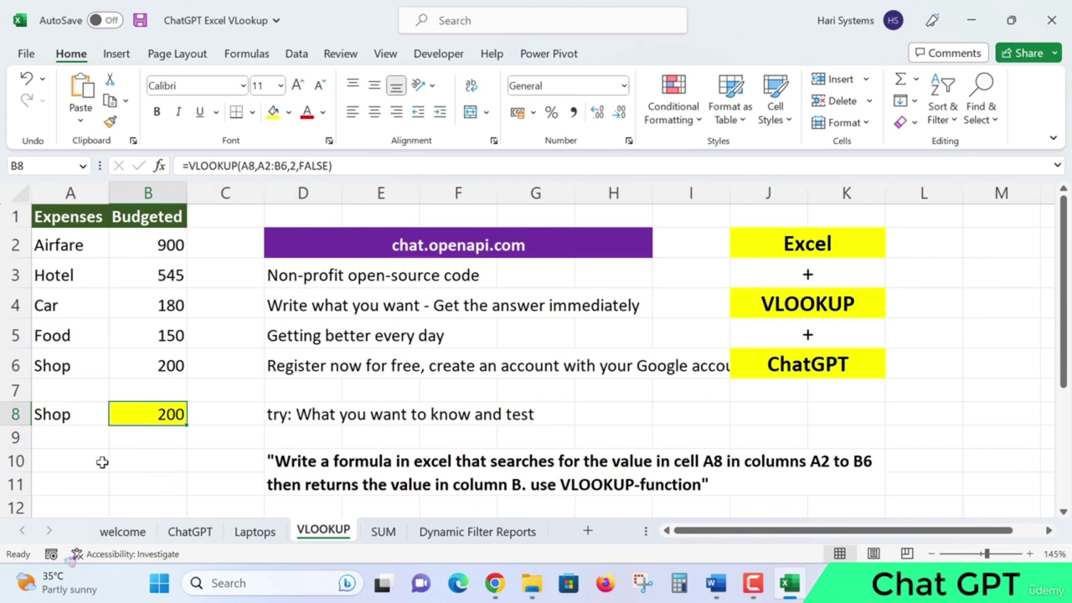
Set the lookup item in A8 back to Car.
{"action": "left_click", "coordinate": [70, 415]}
{"action": "type", "text": "Car"}
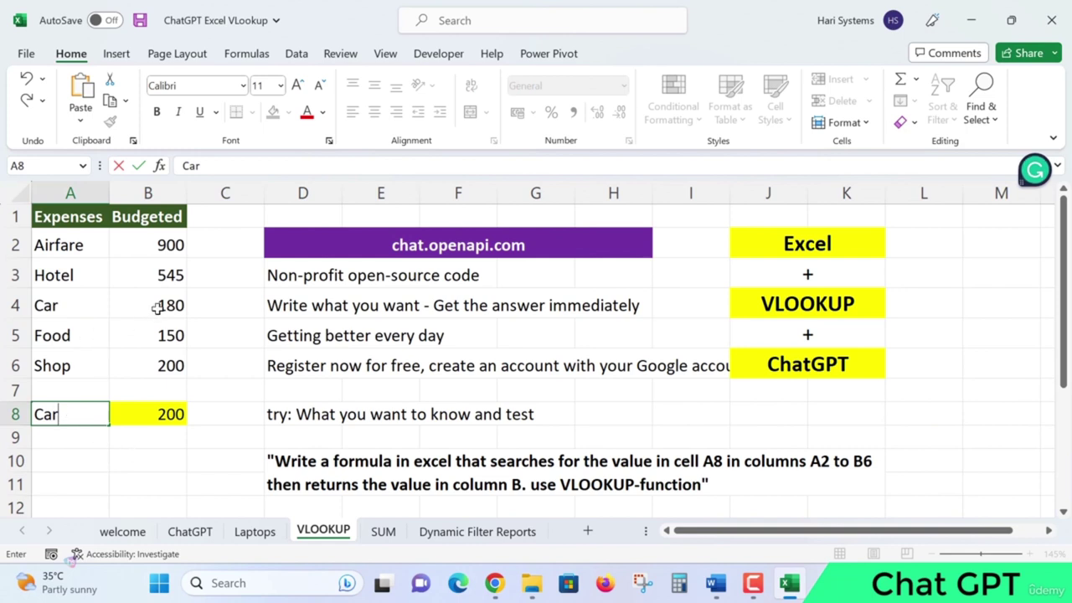
{"action": "key", "text": "Return"}
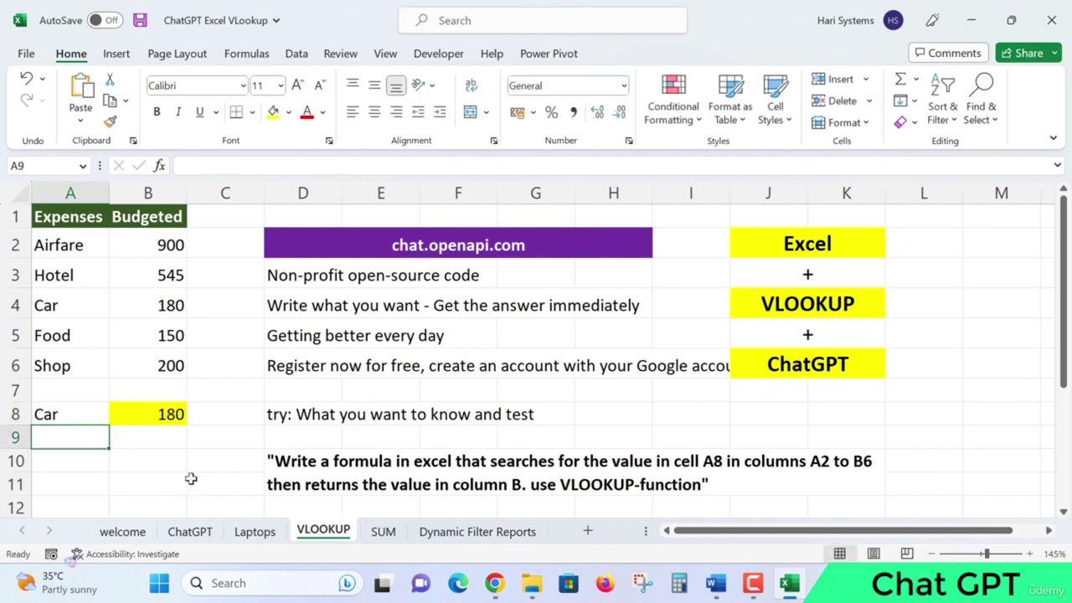
Inspect the existing VLOOKUP formula in B8 without editing it, and clear the cell.
{"action": "left_click", "coordinate": [161, 417]}
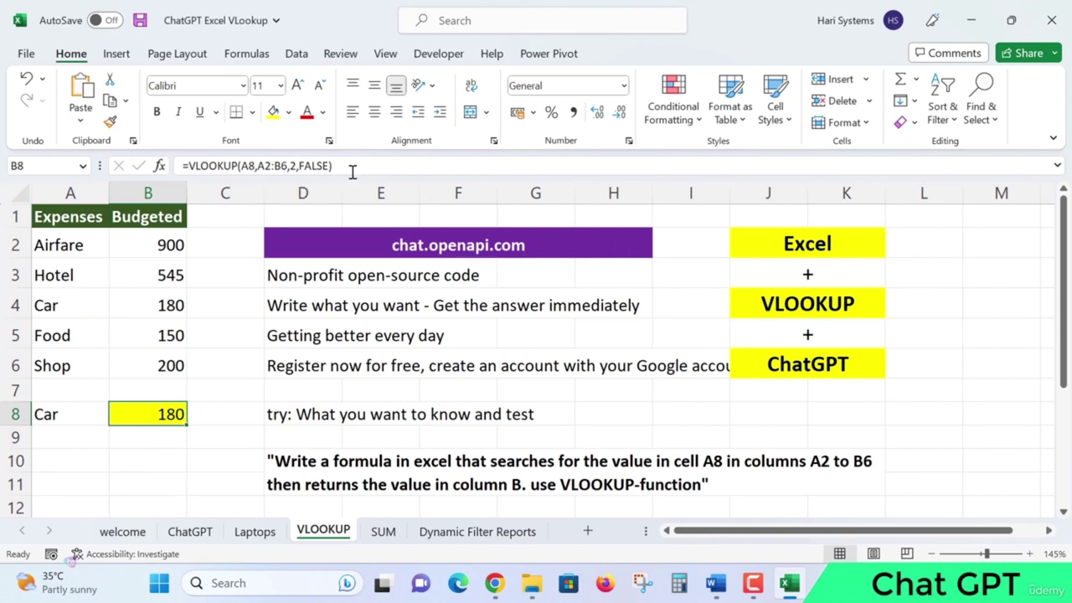
{"action": "left_click", "coordinate": [235, 172]}
{"action": "triple_click", "coordinate": [234, 173]}
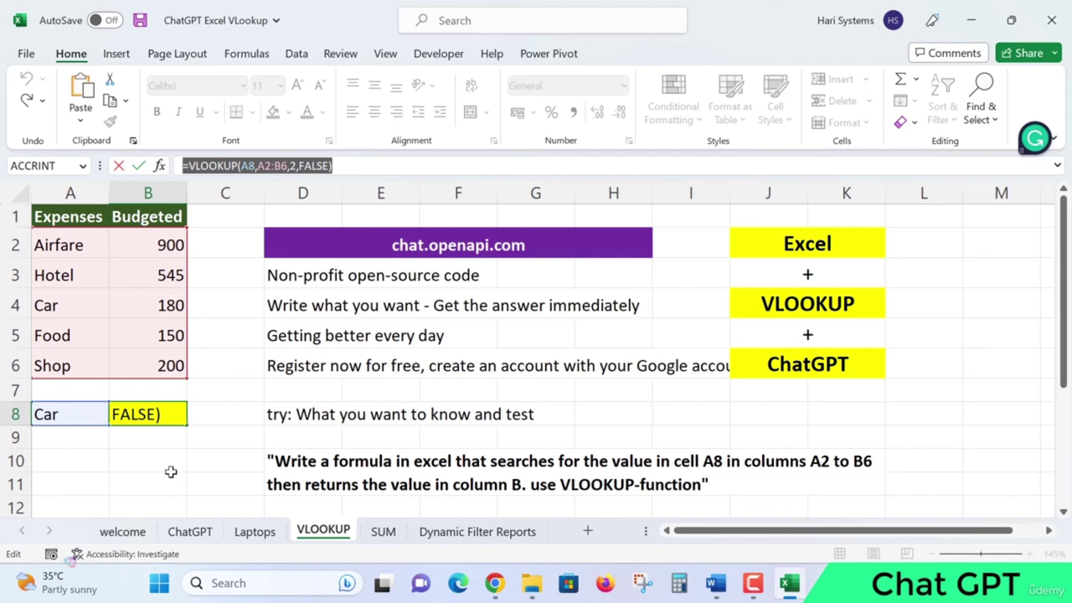
{"action": "key", "text": "Escape"}
{"action": "left_click", "coordinate": [143, 479]}
{"action": "left_click", "coordinate": [162, 414]}
{"action": "key", "text": "Delete"}
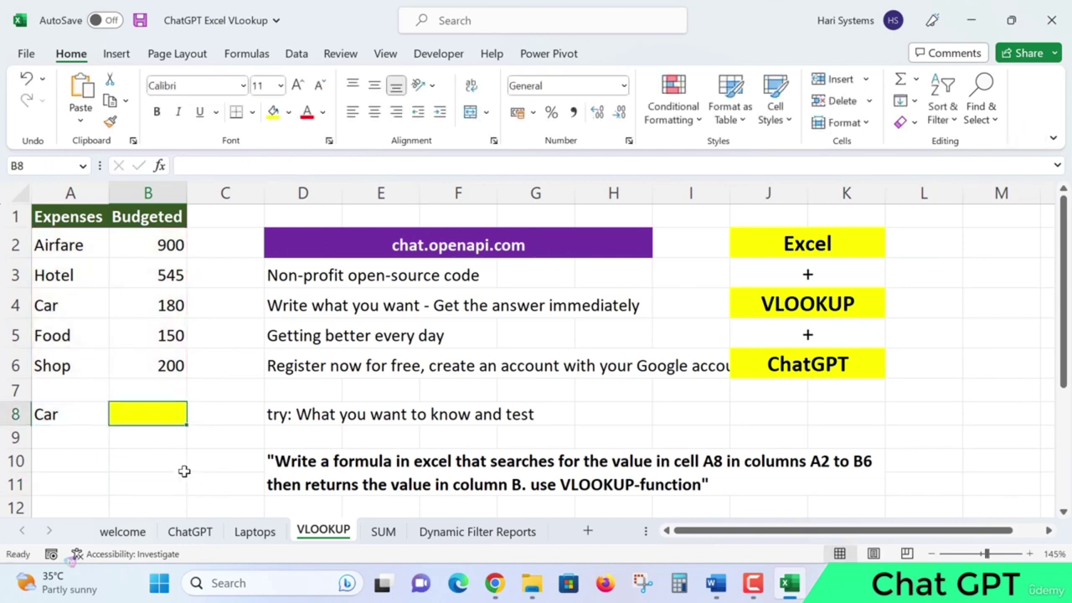
Review the VLOOKUP prompt in merged cell D10 against the cells it refers to, A8 and the range A2:B6.
{"action": "scroll", "coordinate": [299, 451], "scroll_direction": "down", "scroll_amount": 1}
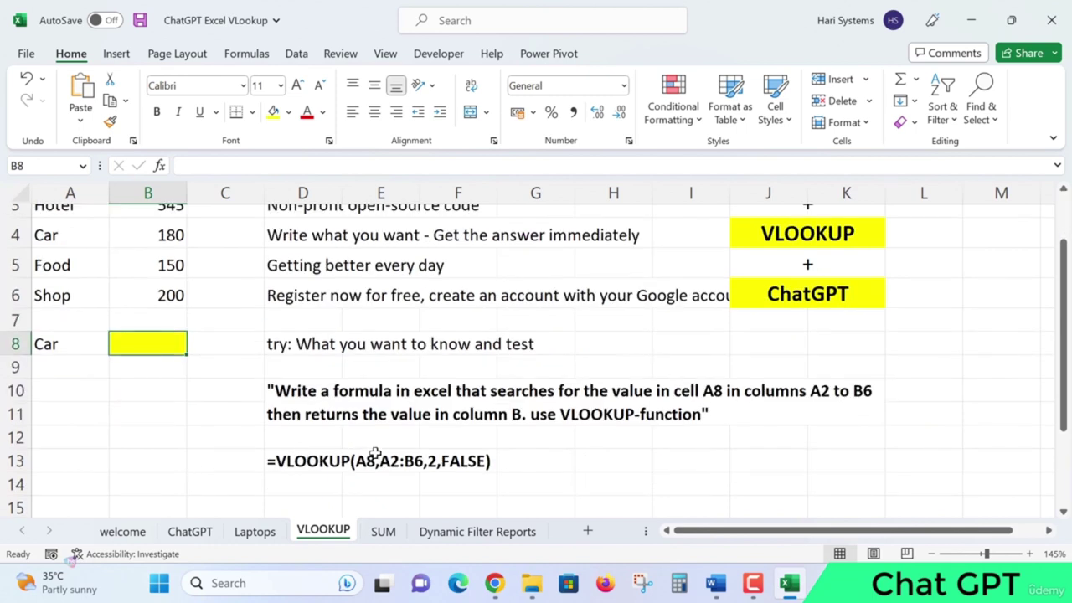
{"action": "left_click", "coordinate": [324, 408]}
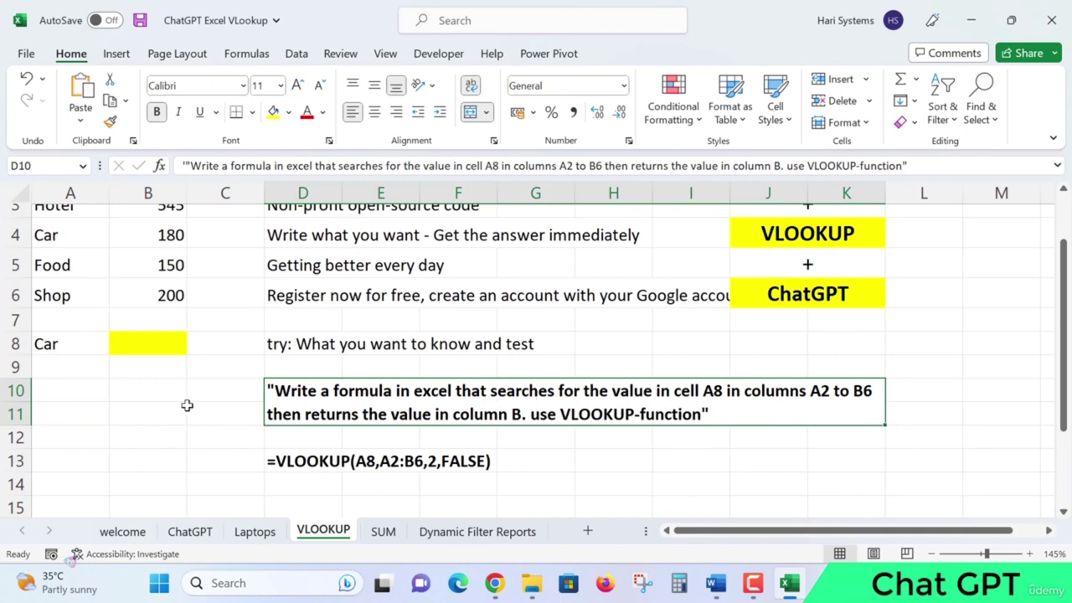
{"action": "scroll", "coordinate": [65, 271], "scroll_direction": "up", "scroll_amount": 1}
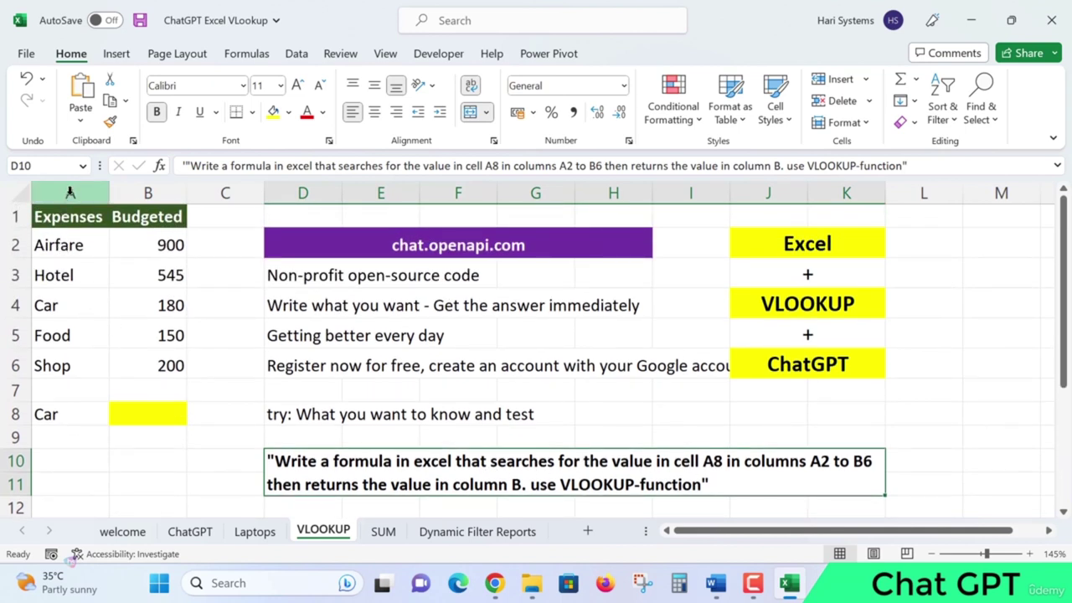
{"action": "left_click", "coordinate": [52, 417]}
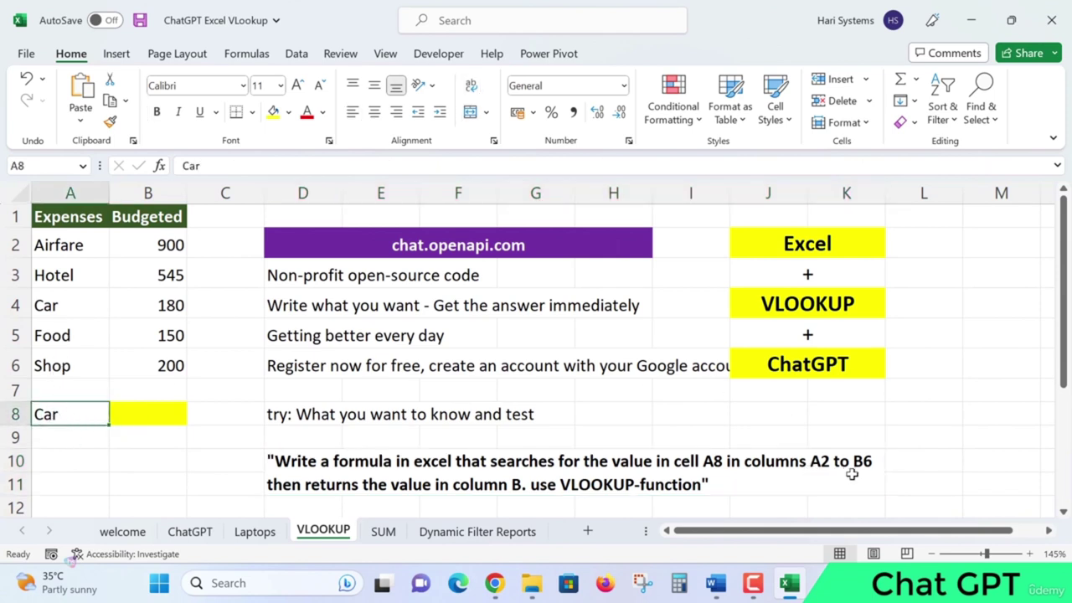
{"action": "left_click", "coordinate": [67, 243]}
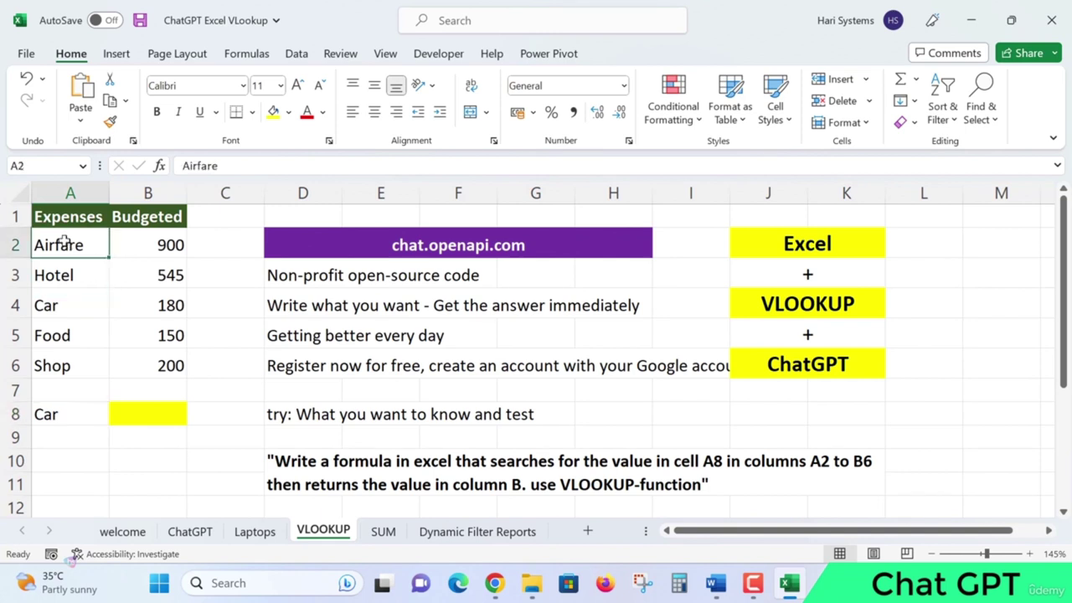
{"action": "left_click", "coordinate": [168, 367], "text": "shift"}
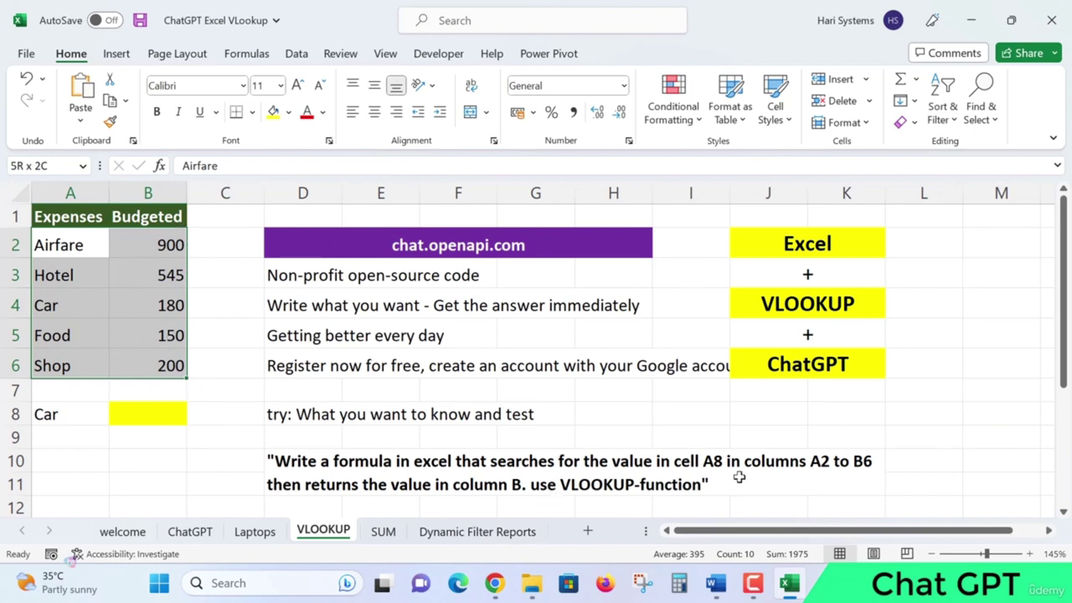
Copy the VLOOKUP prompt text from merged cell D10 without its quotation marks and leave the cell unedited.
{"action": "left_click", "coordinate": [692, 466]}
{"action": "double_click", "coordinate": [271, 462]}
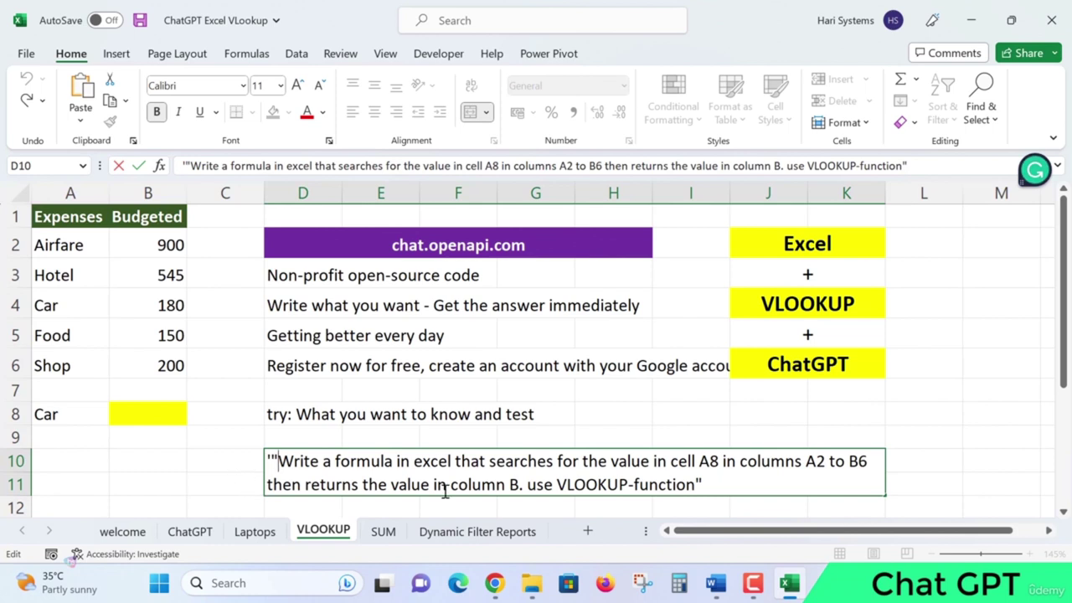
{"action": "left_click", "coordinate": [692, 486], "text": "shift"}
{"action": "key", "text": "ctrl+c"}
{"action": "key", "text": "ctrl+b"}
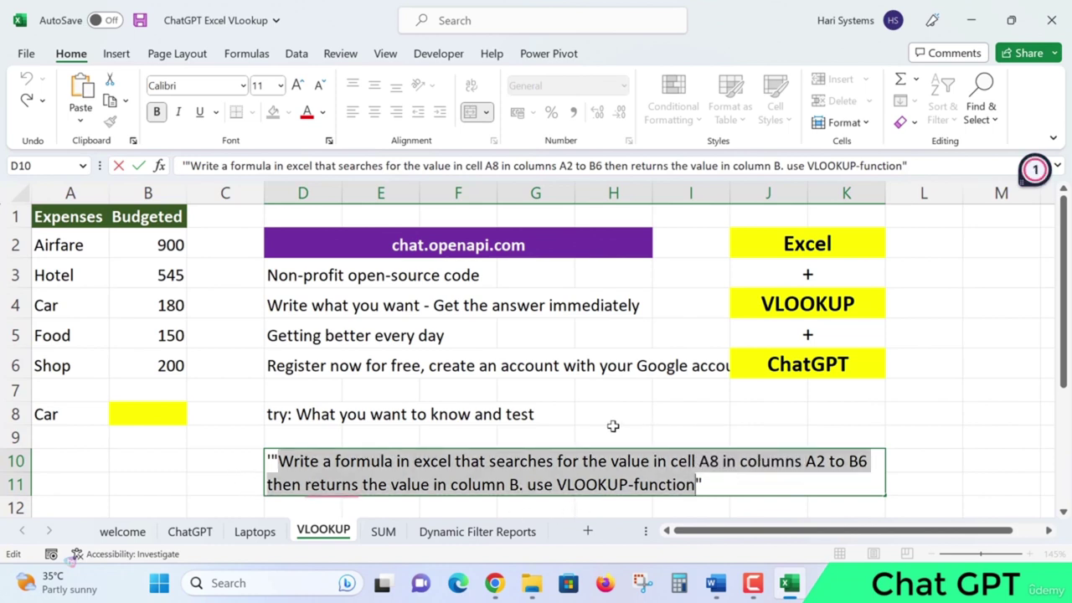
{"action": "left_click", "coordinate": [481, 421]}
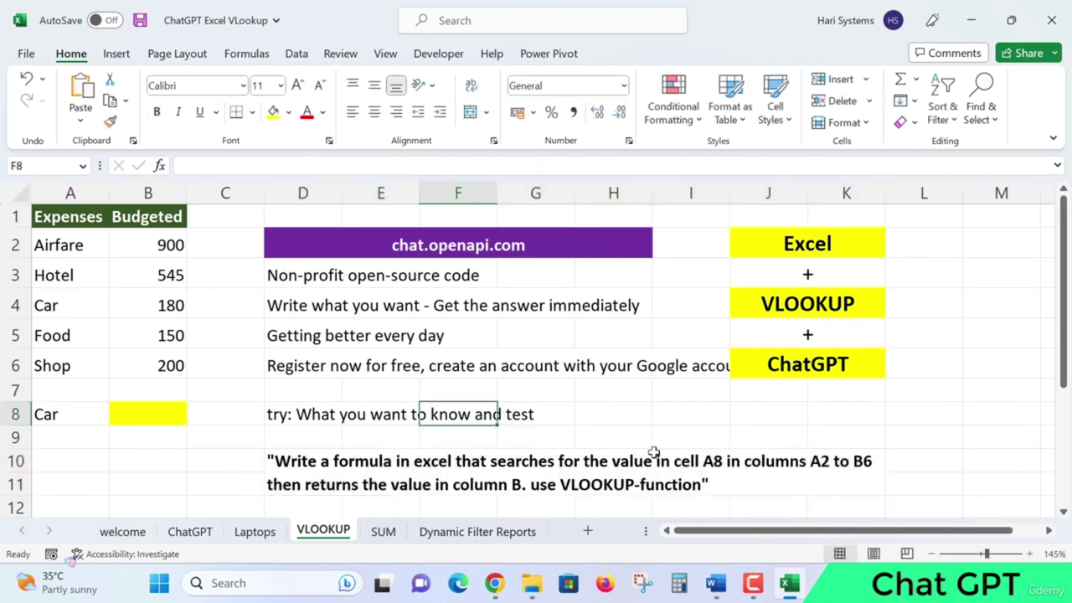
Switch to ChatGPT and submit the copied prompt asking for a VLOOKUP formula that finds A8 in A2 to B6 and returns column B.
{"action": "left_click", "coordinate": [494, 587]}
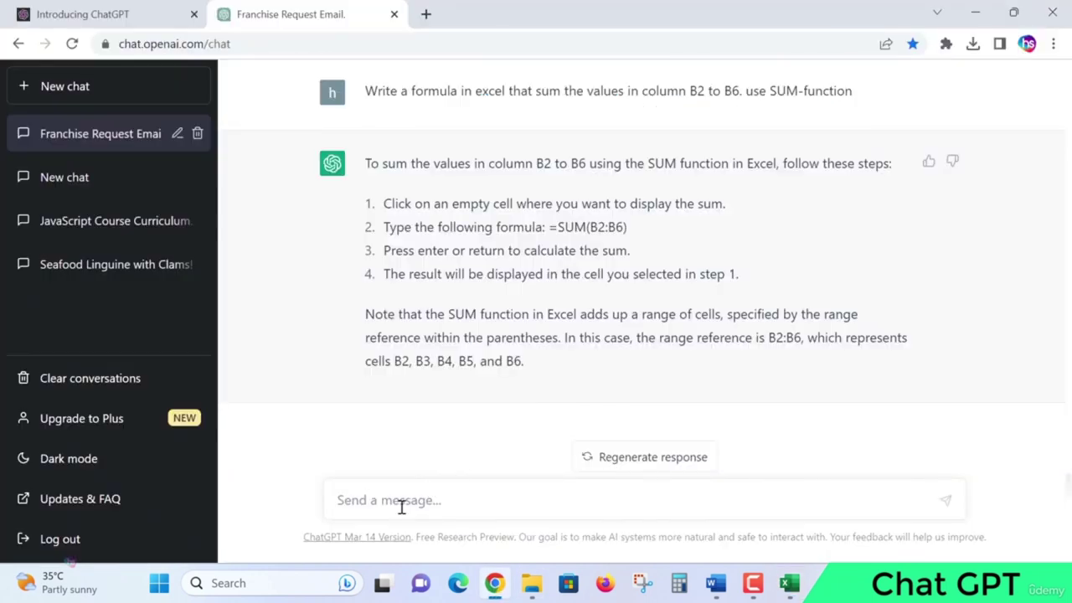
{"action": "key", "text": "ctrl+v"}
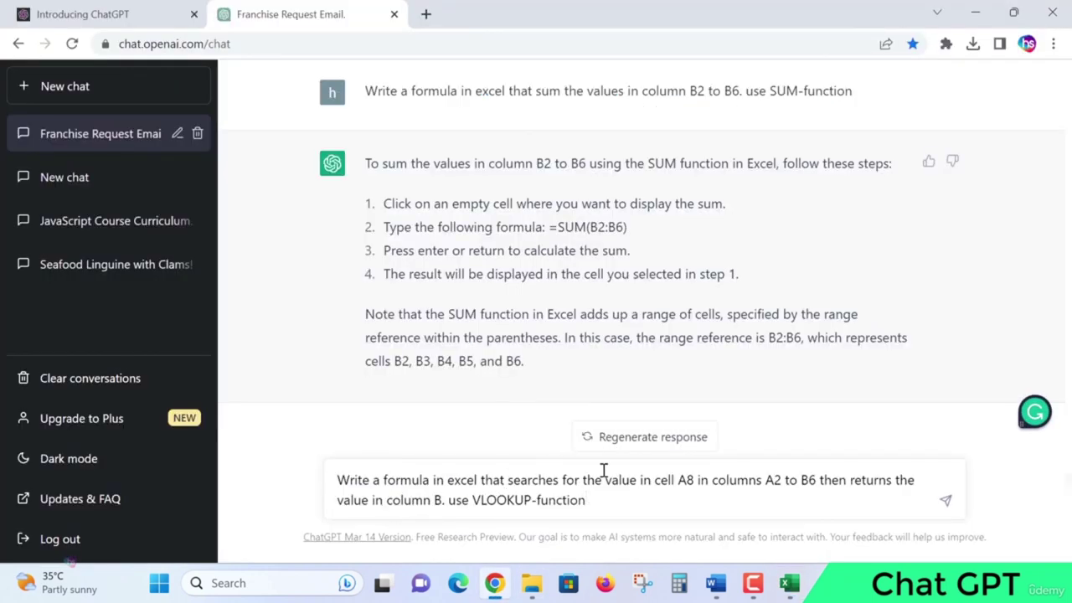
{"action": "left_click", "coordinate": [946, 500]}
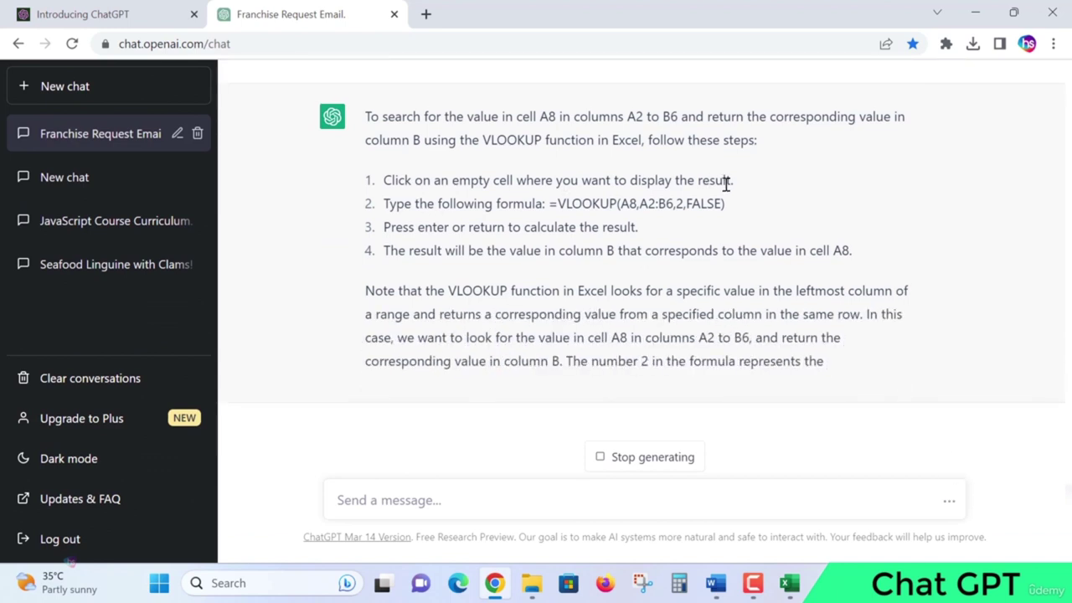
Copy the formula =VLOOKUP(A8,A2:B6,2,FALSE) from the second step of ChatGPT's answer.
{"action": "left_click_drag", "start_coordinate": [547, 180], "coordinate": [754, 165]}
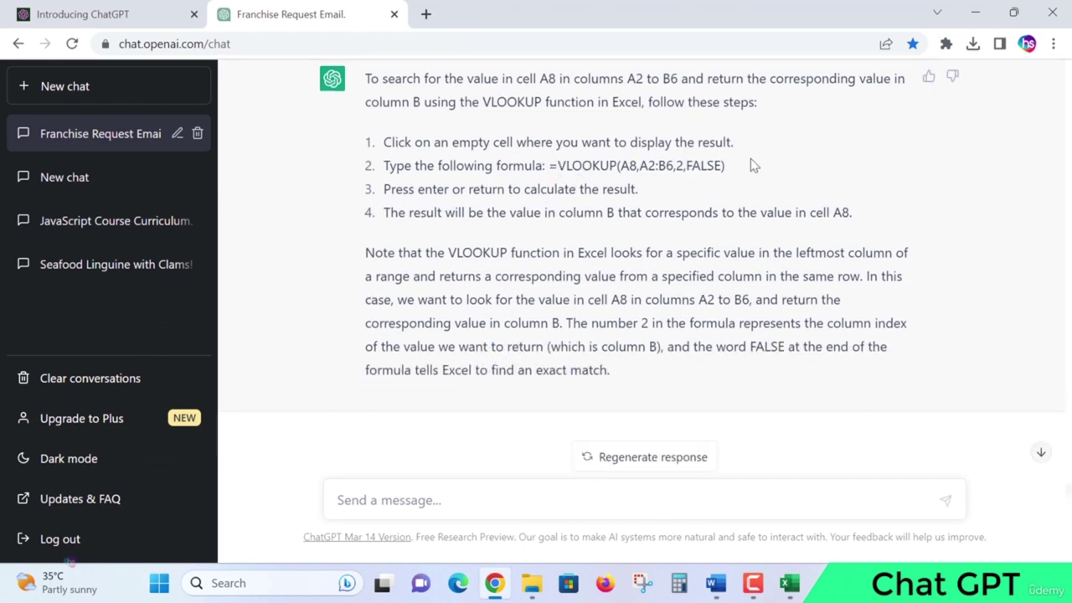
{"action": "left_click_drag", "start_coordinate": [551, 165], "coordinate": [741, 166]}
{"action": "left_click", "coordinate": [742, 166]}
{"action": "left_click_drag", "start_coordinate": [555, 165], "coordinate": [729, 171]}
{"action": "key", "text": "ctrl+c"}
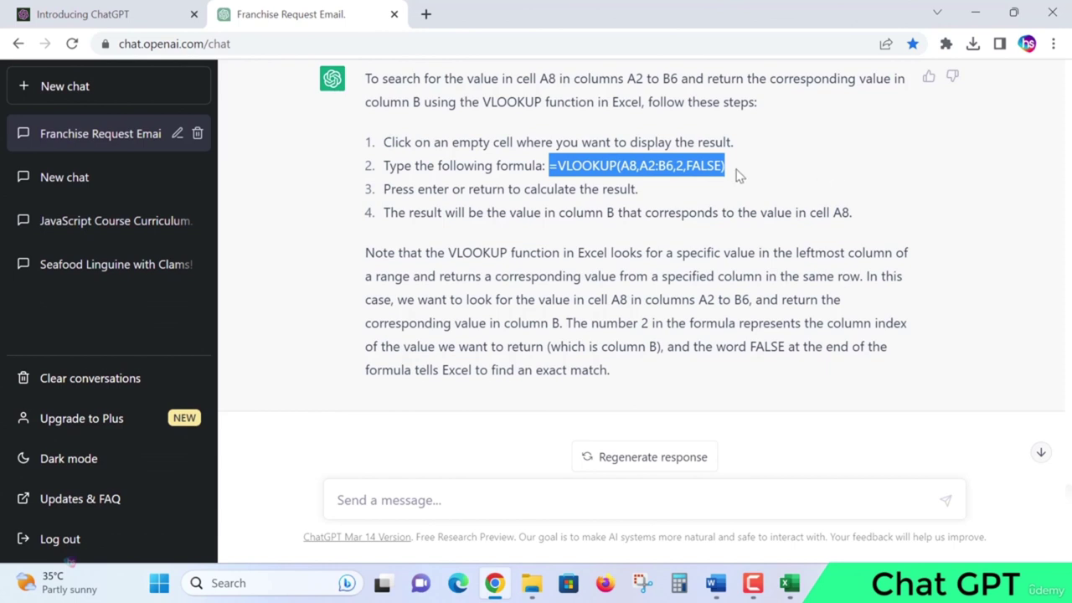
{"action": "left_click", "coordinate": [738, 176]}
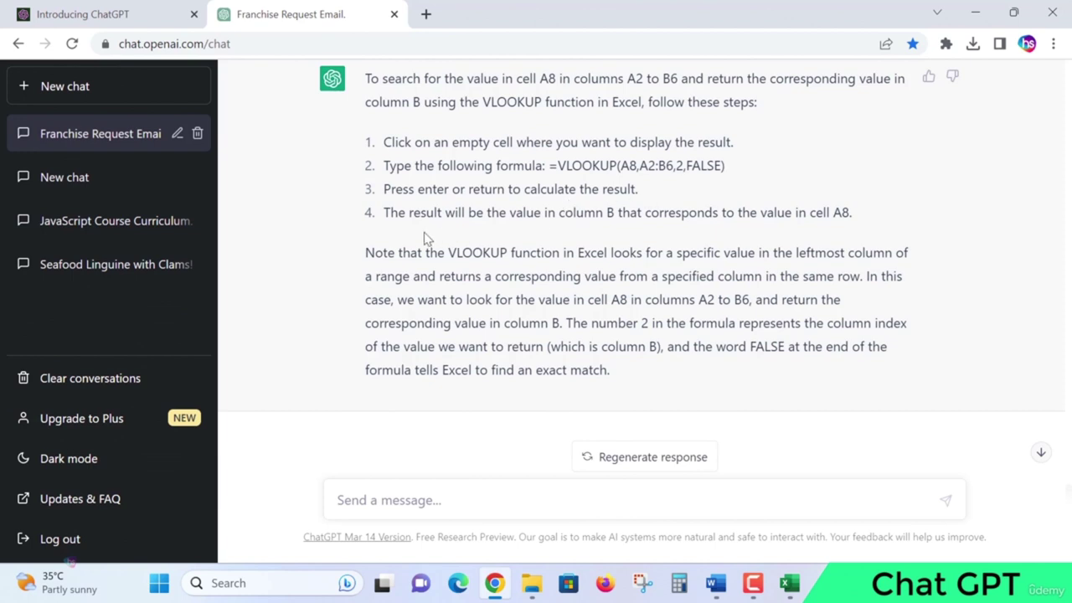
Switch to the Excel workbook and enter the copied formula =VLOOKUP(A8,A2:B6,2,FALSE) in cell B8.
{"action": "left_click", "coordinate": [790, 580]}
{"action": "left_click", "coordinate": [144, 419]}
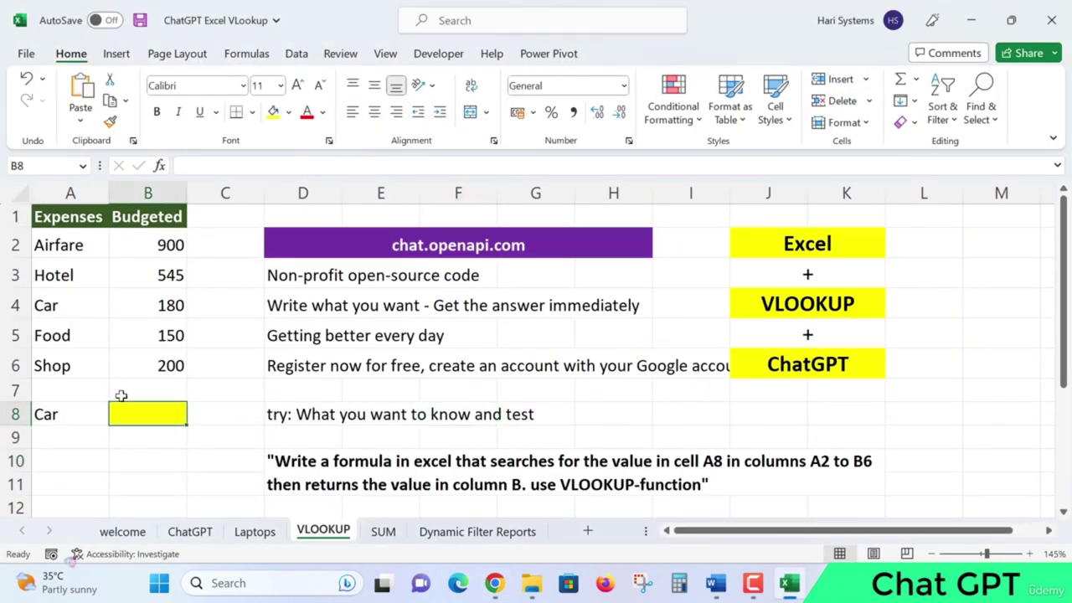
{"action": "left_click", "coordinate": [186, 166]}
{"action": "key", "text": "ctrl+v"}
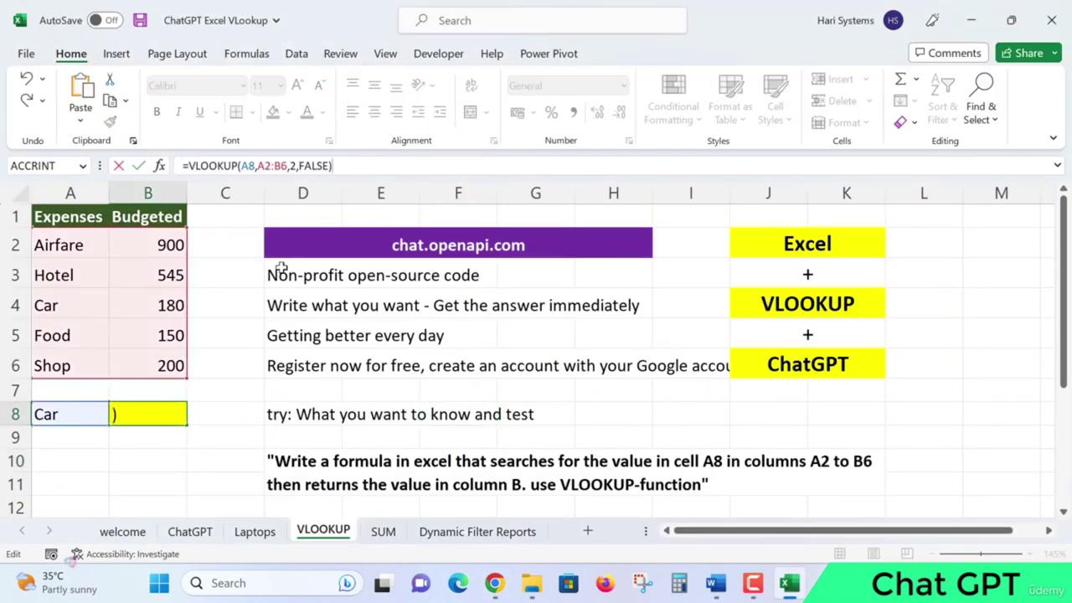
{"action": "key", "text": "Return"}
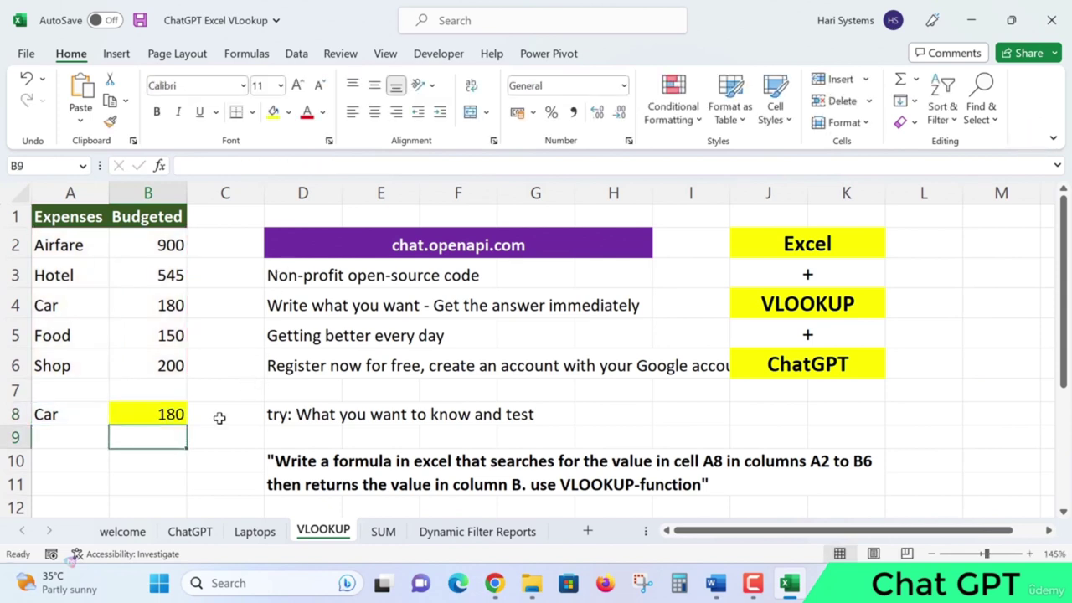
Set the lookup item in A8 to Hotel and compare the result in B8 with the Hotel amount in B3.
{"action": "left_click", "coordinate": [66, 415]}
{"action": "type", "text": "Hotel"}
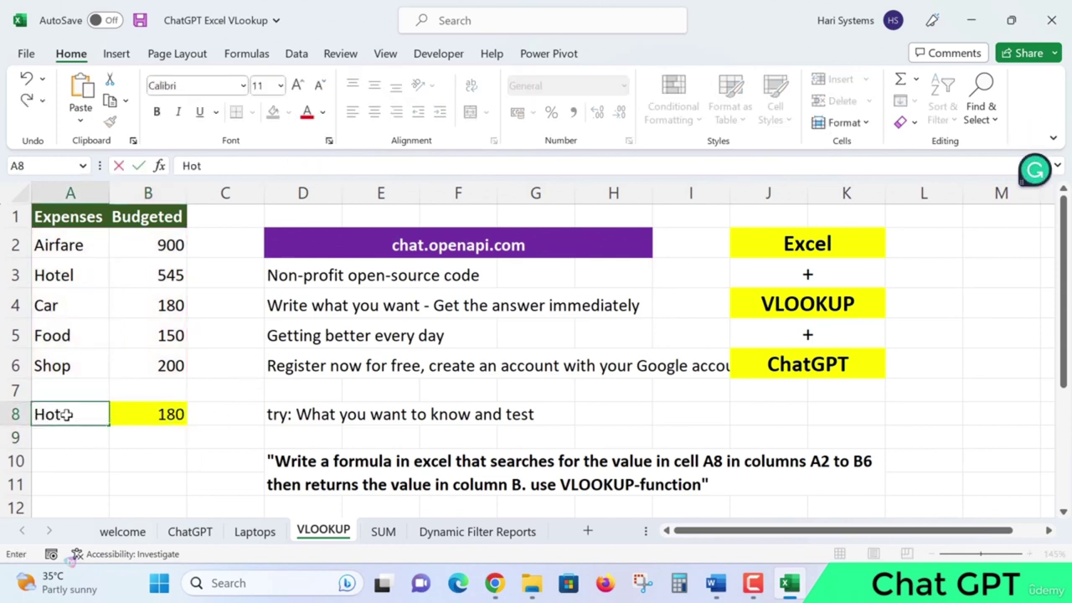
{"action": "key", "text": "Return"}
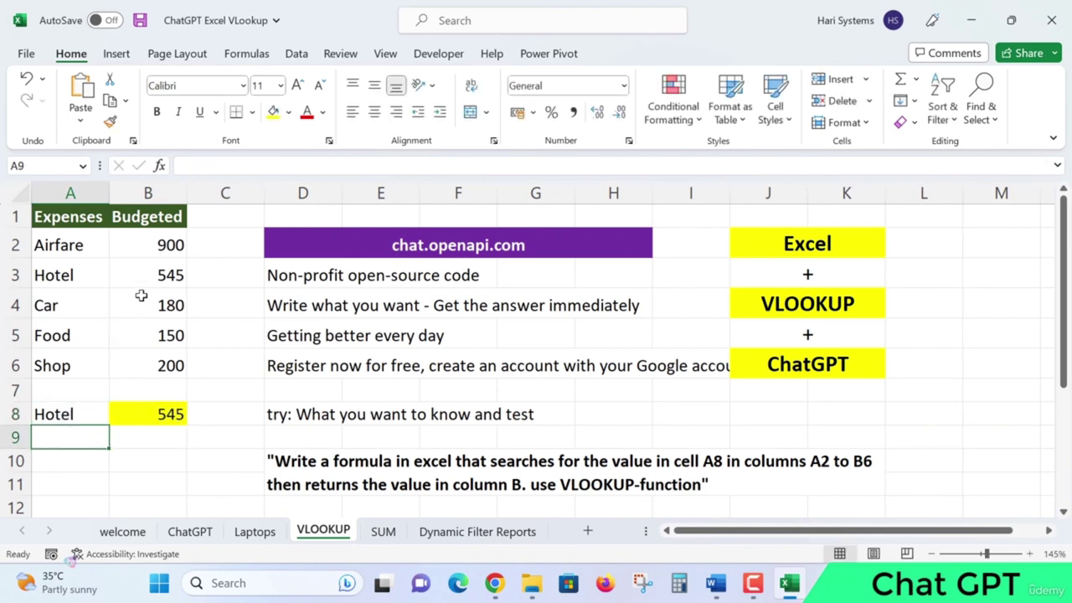
{"action": "left_click", "coordinate": [148, 282]}
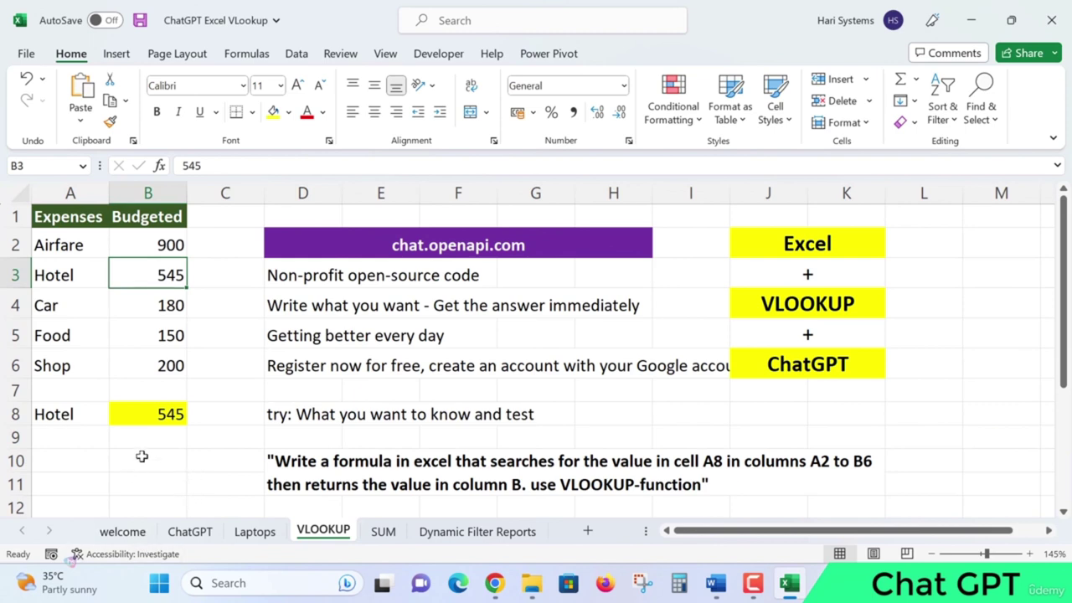
Highlight the whole VLOOKUP formula in B8 to review its arguments, and keep it unedited.
{"action": "left_click", "coordinate": [155, 413]}
{"action": "left_click_drag", "start_coordinate": [348, 166], "coordinate": [180, 170]}
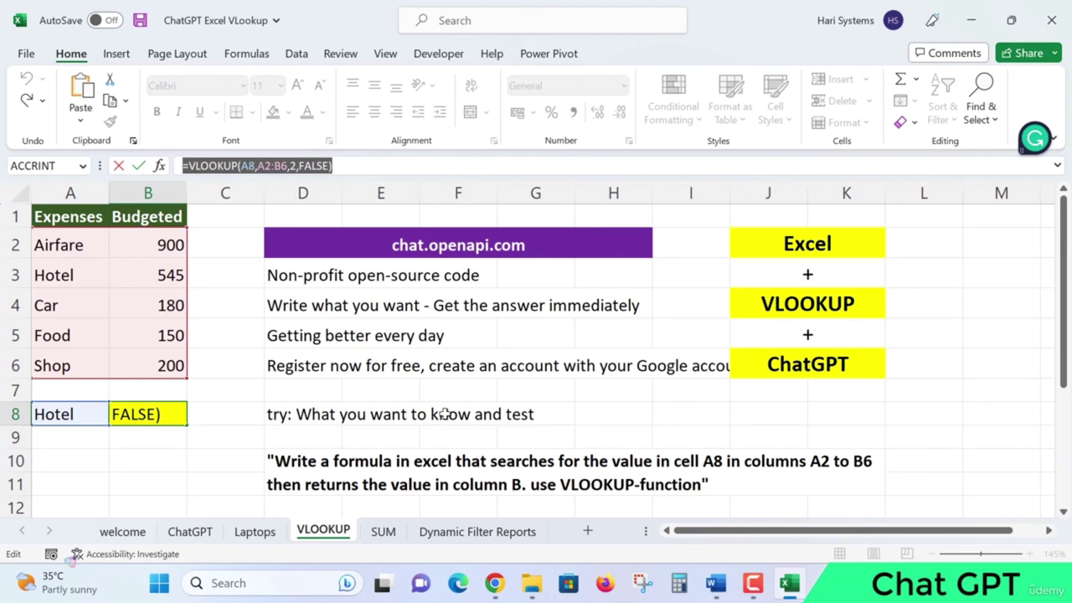
{"action": "key", "text": "ctrl+Return"}
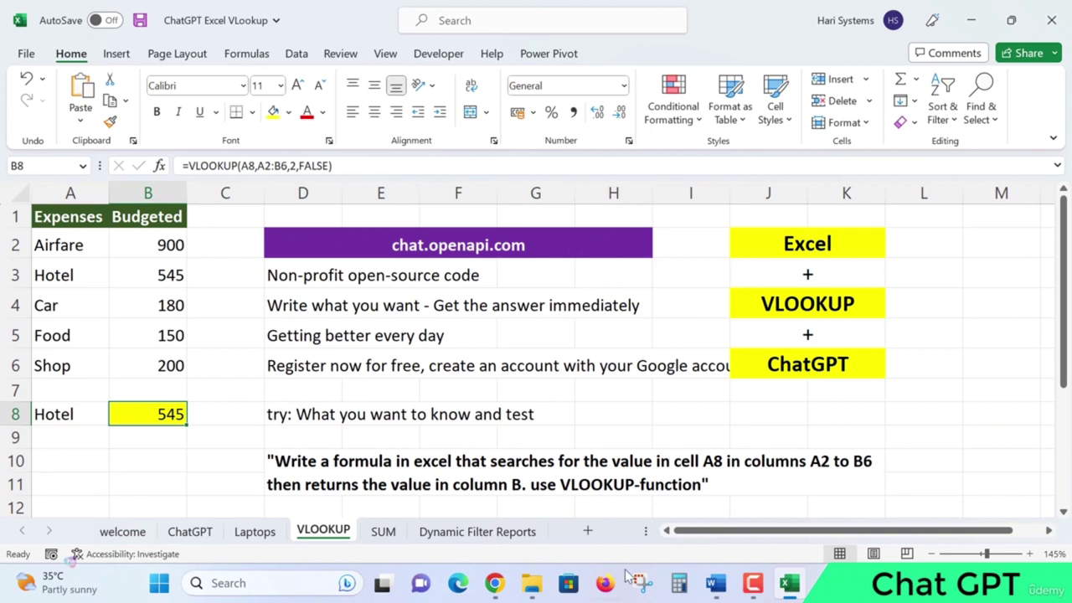
Switch to ChatGPT and highlight the beginning of the note explaining how the VLOOKUP function works.
{"action": "left_click", "coordinate": [495, 584]}
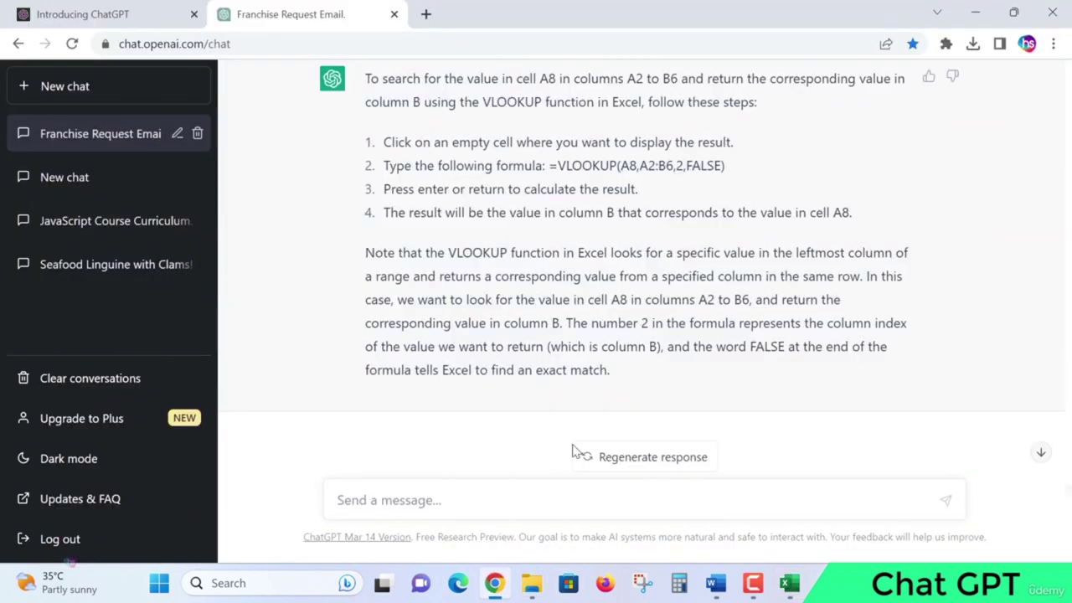
{"action": "left_click", "coordinate": [478, 501]}
{"action": "left_click_drag", "start_coordinate": [395, 252], "coordinate": [904, 272]}
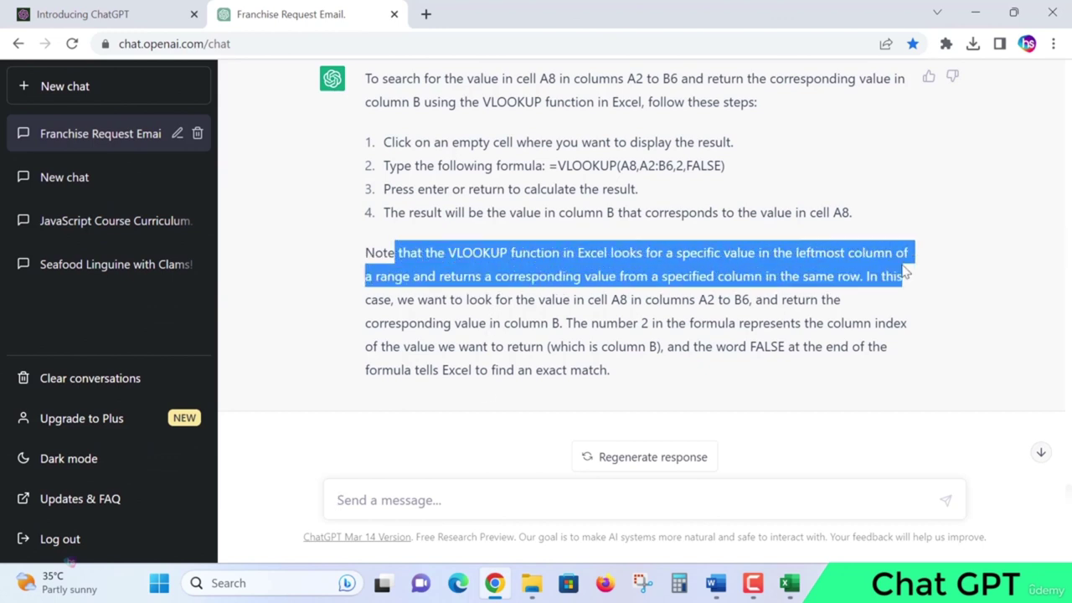
Clear the text highlight and read the rest of ChatGPT's note on the VLOOKUP lookup range, column index and FALSE argument.
{"action": "left_click", "coordinate": [470, 346]}
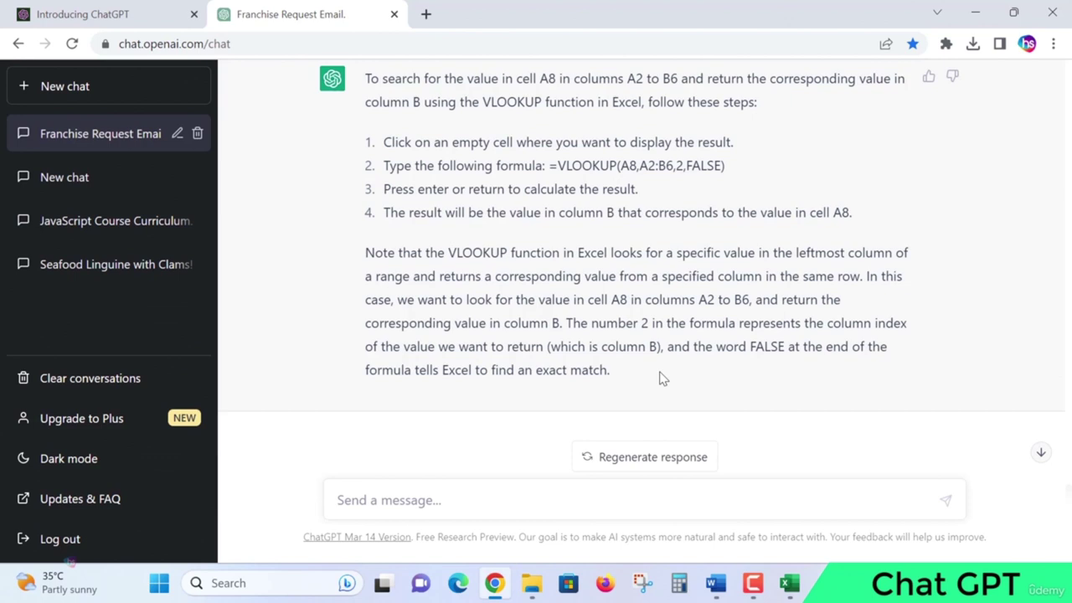
{"action": "scroll", "coordinate": [735, 390], "scroll_direction": "up", "scroll_amount": 1}
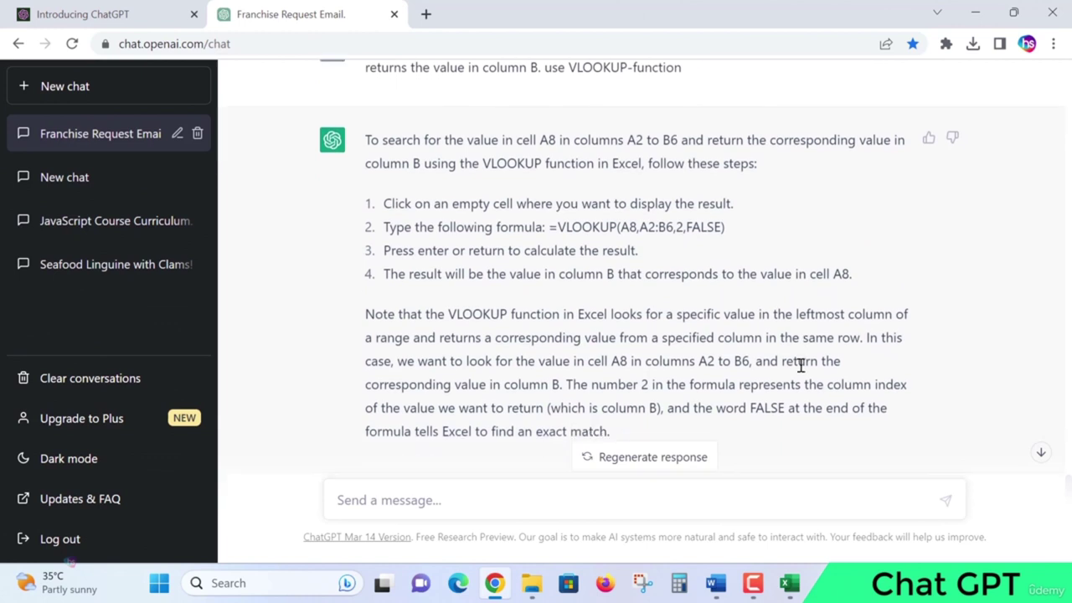
{"action": "scroll", "coordinate": [801, 366], "scroll_direction": "down", "scroll_amount": 1}
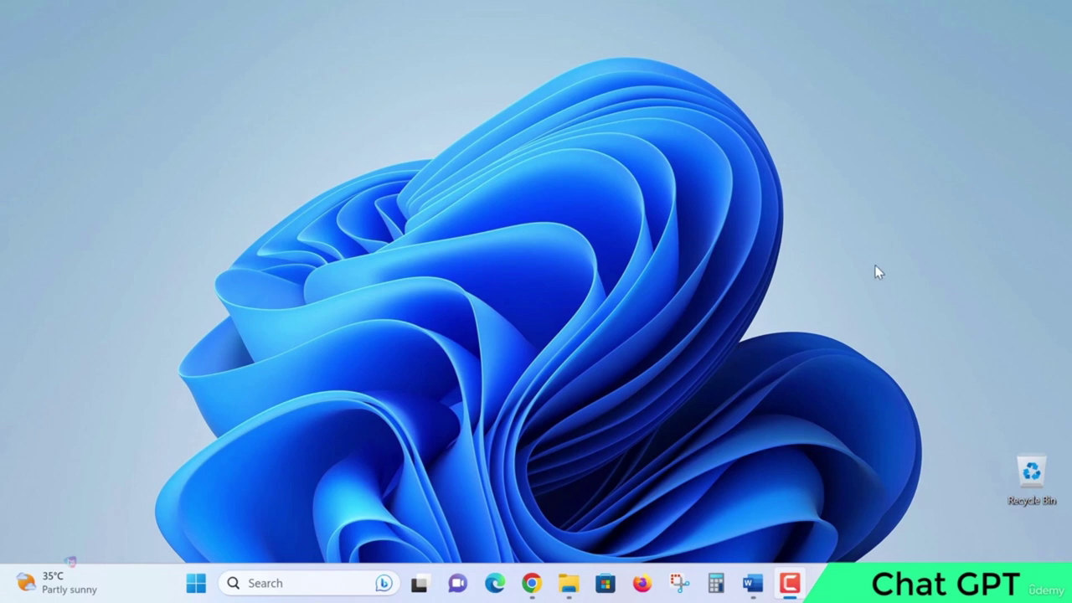
Switch to Chrome, search Google for chatgpt and open OpenAI's Introducing ChatGPT page from the results.
{"action": "left_click", "coordinate": [532, 583]}
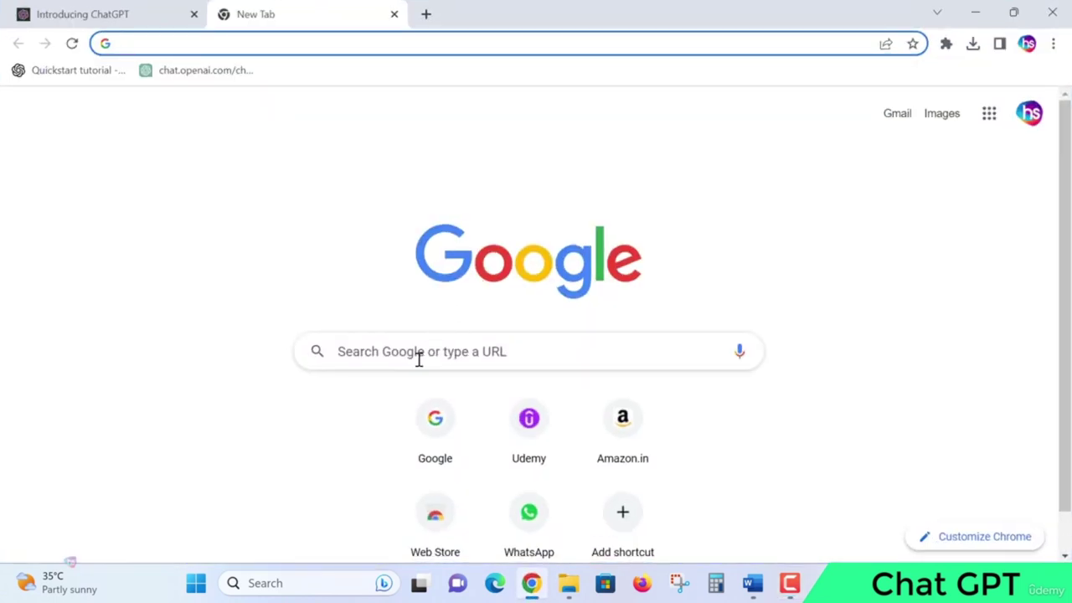
{"action": "type", "text": "google"}
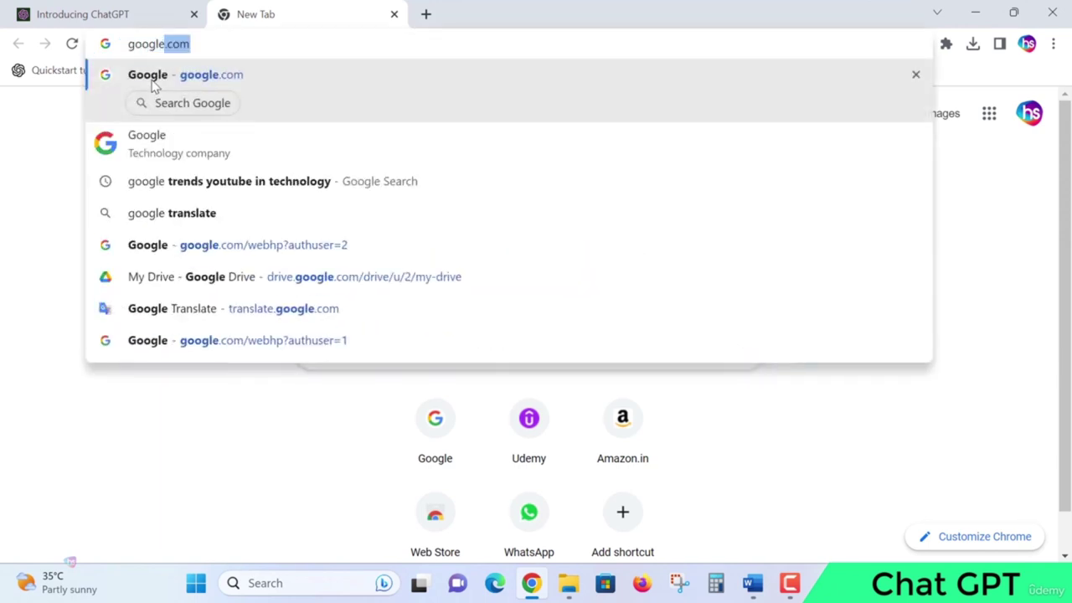
{"action": "key", "text": "Return"}
{"action": "type", "text": "chatgpt"}
{"action": "key", "text": "Return"}
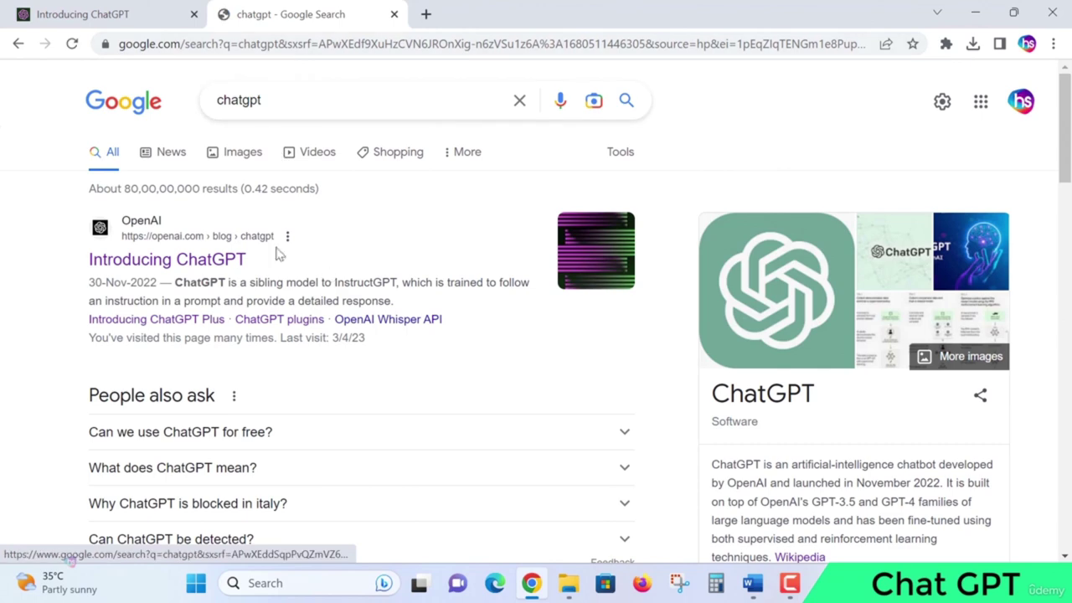
{"action": "left_click", "coordinate": [218, 261]}
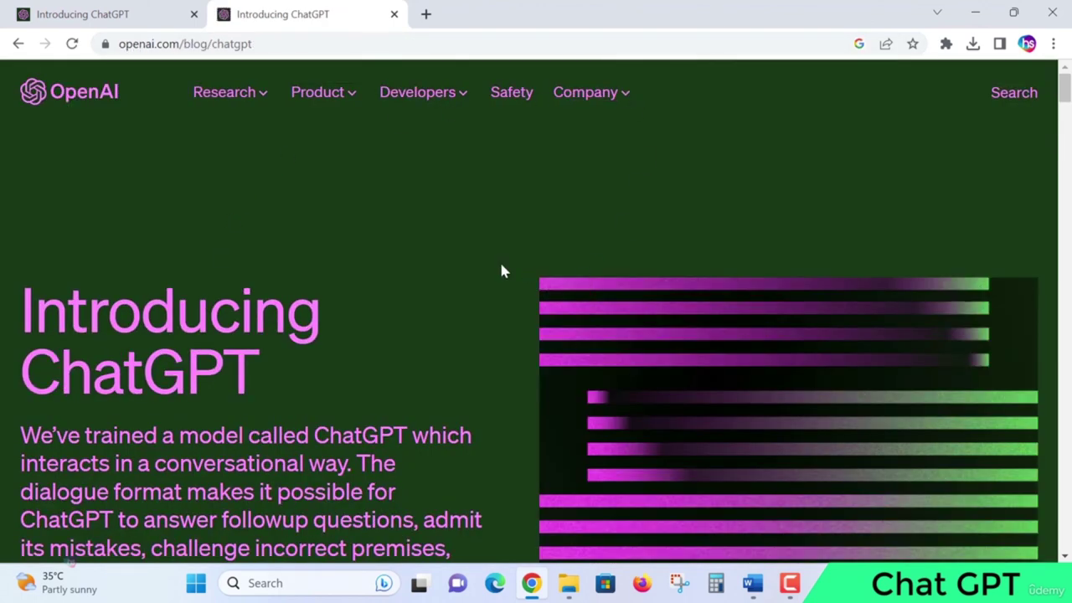
Go to the DALL·E 2 product page on the OpenAI site and launch the DALL·E image generator.
{"action": "scroll", "coordinate": [379, 242], "scroll_direction": "down", "scroll_amount": 2}
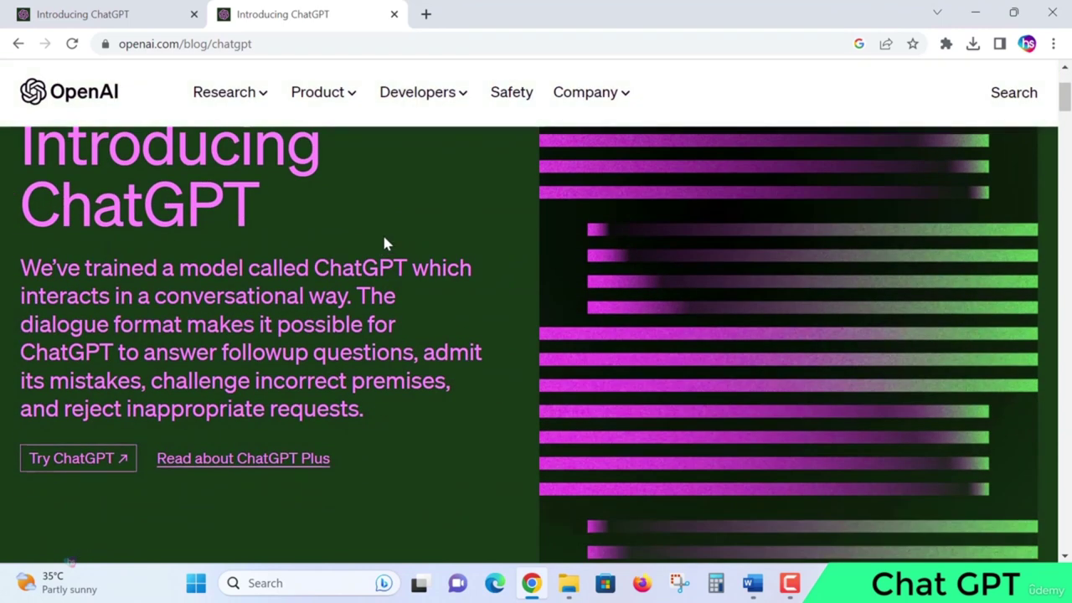
{"action": "scroll", "coordinate": [461, 335], "scroll_direction": "down", "scroll_amount": 1}
{"action": "scroll", "coordinate": [461, 360], "scroll_direction": "down", "scroll_amount": 2}
{"action": "scroll", "coordinate": [462, 360], "scroll_direction": "up", "scroll_amount": 5}
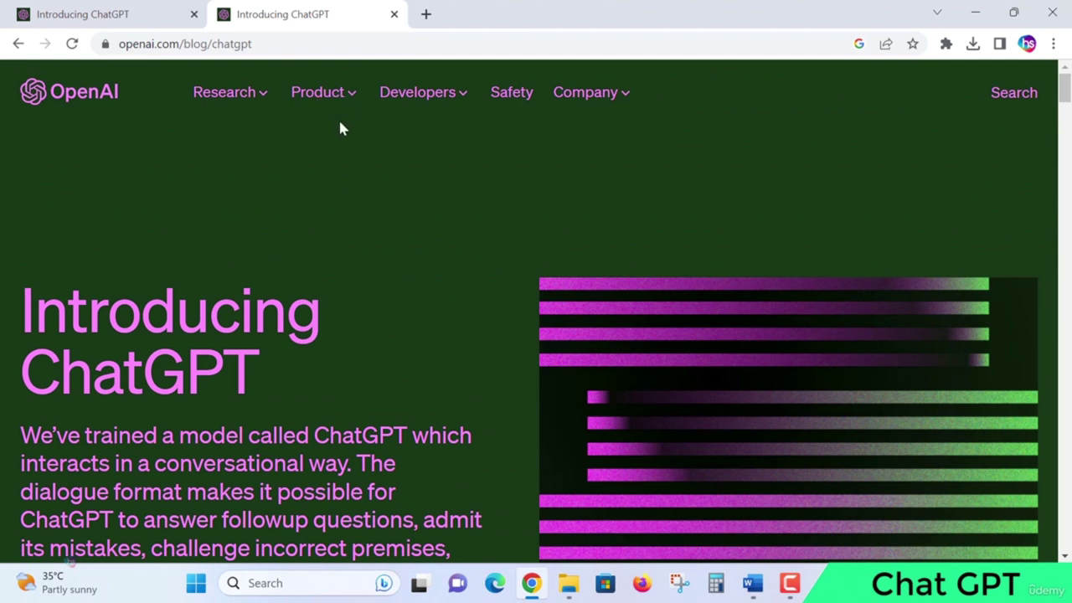
{"action": "left_click", "coordinate": [351, 98]}
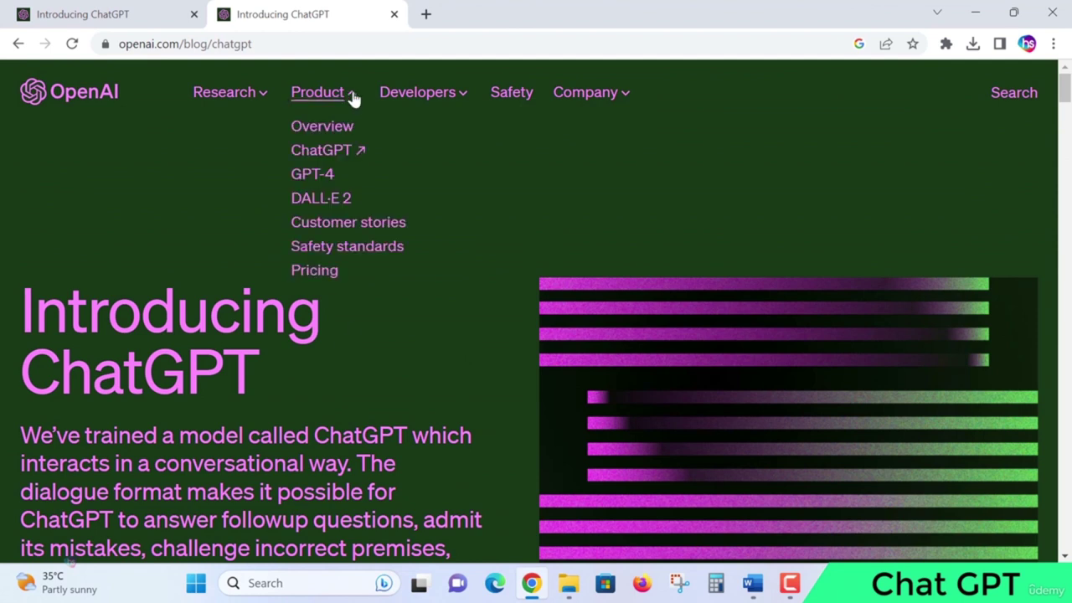
{"action": "left_click", "coordinate": [312, 208]}
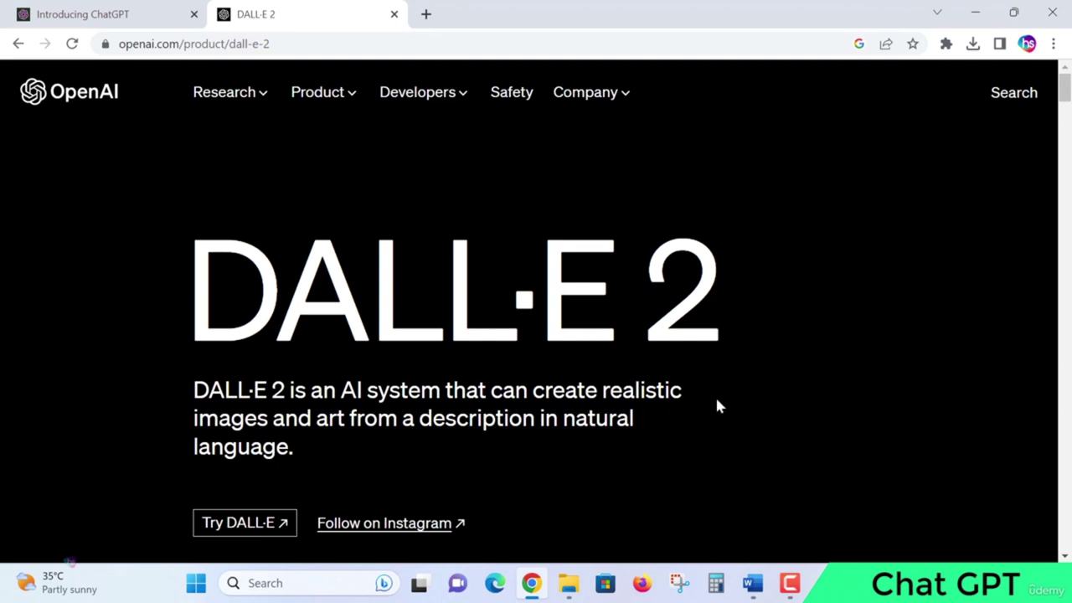
{"action": "scroll", "coordinate": [717, 409], "scroll_direction": "down", "scroll_amount": 2}
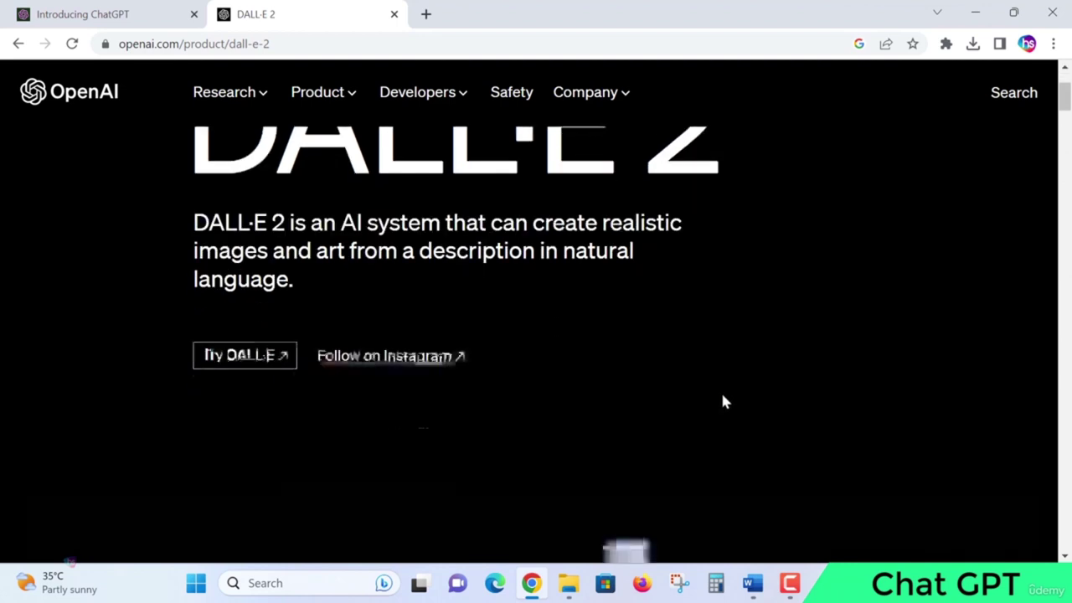
{"action": "left_click", "coordinate": [239, 366]}
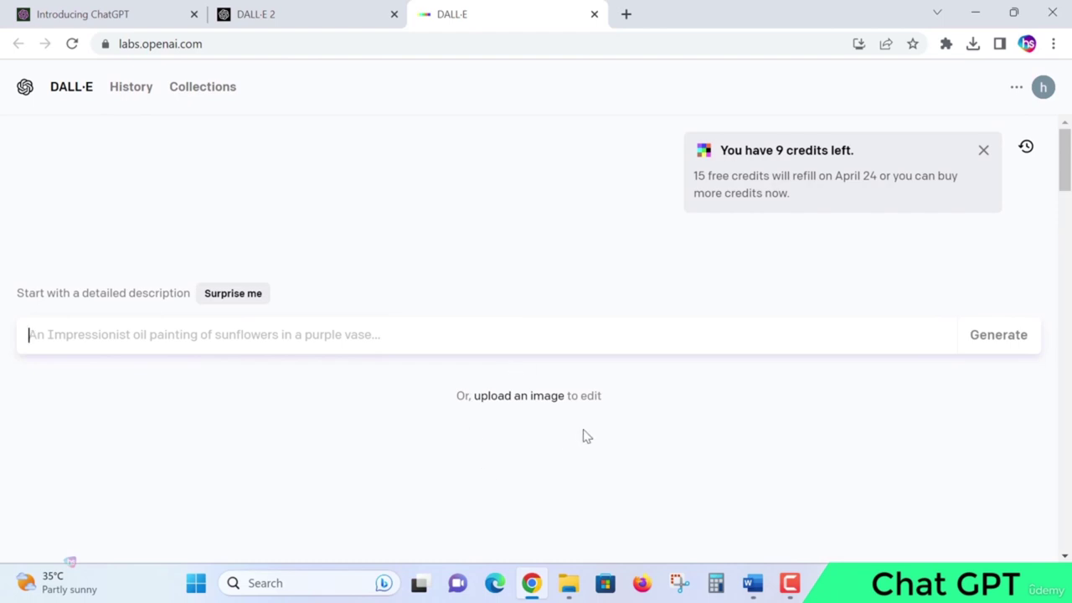
Browse DALL·E's gallery of example images and the text descriptions behind them, and return to the prompt field.
{"action": "scroll", "coordinate": [368, 385], "scroll_direction": "down", "scroll_amount": 1}
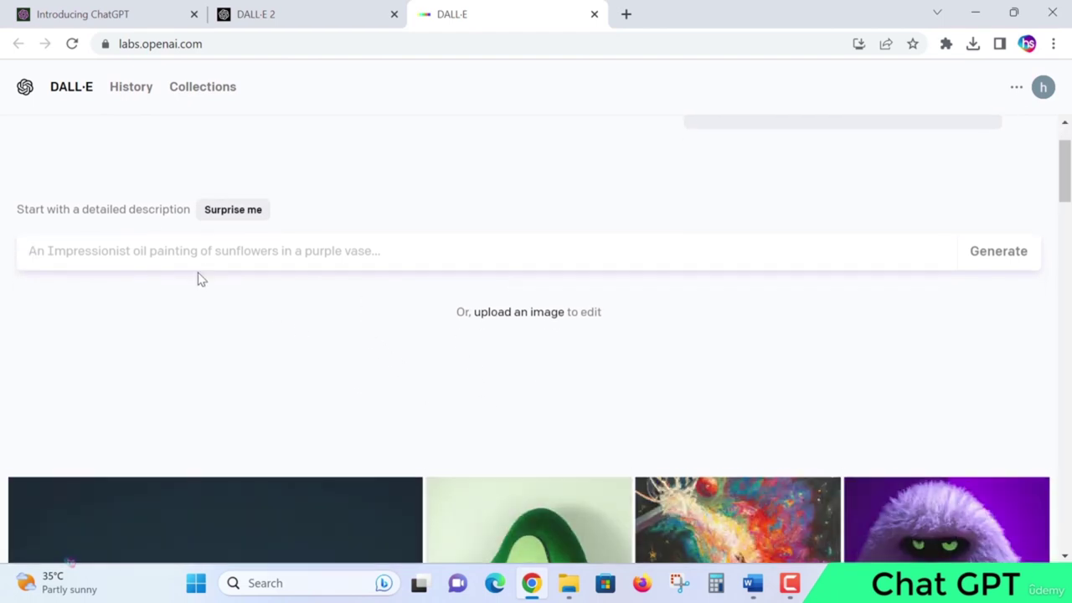
{"action": "scroll", "coordinate": [364, 250], "scroll_direction": "down", "scroll_amount": 4}
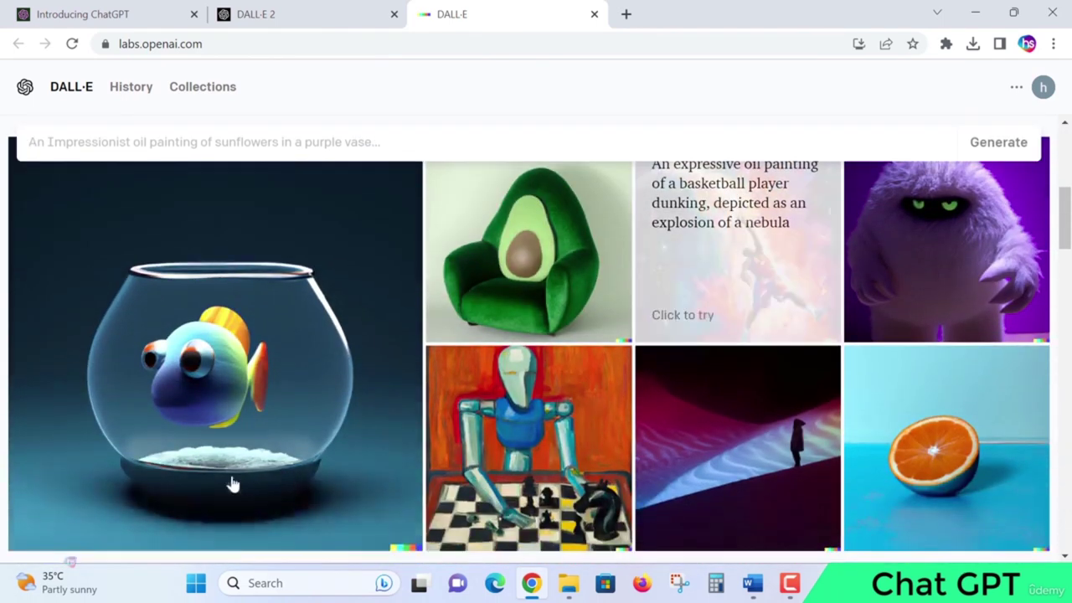
{"action": "scroll", "coordinate": [931, 292], "scroll_direction": "up", "scroll_amount": 1}
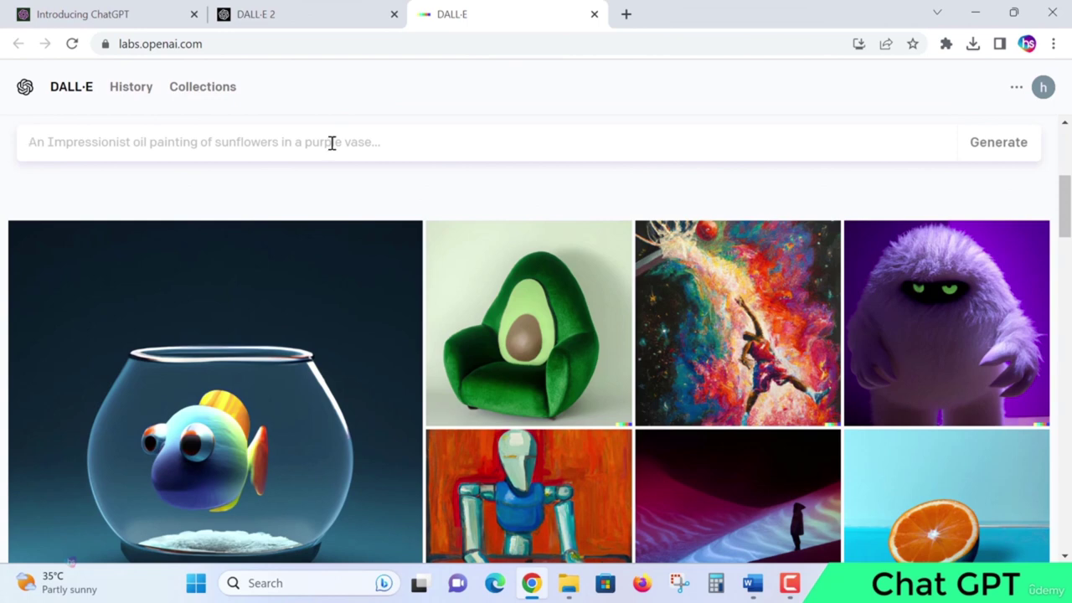
{"action": "scroll", "coordinate": [325, 136], "scroll_direction": "down", "scroll_amount": 2}
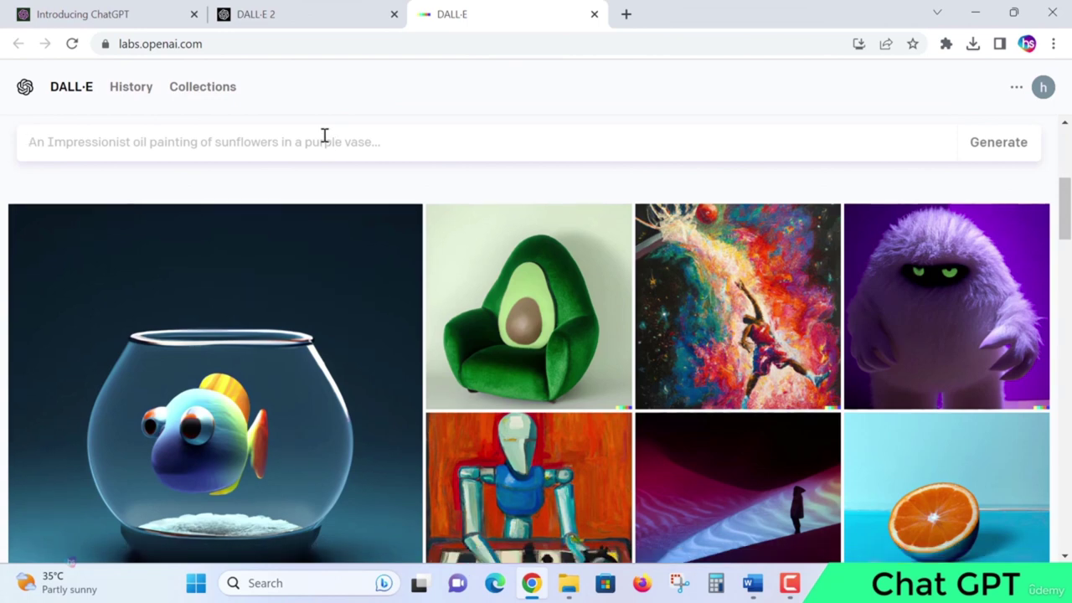
{"action": "scroll", "coordinate": [280, 335], "scroll_direction": "up", "scroll_amount": 1}
{"action": "scroll", "coordinate": [184, 335], "scroll_direction": "up", "scroll_amount": 1}
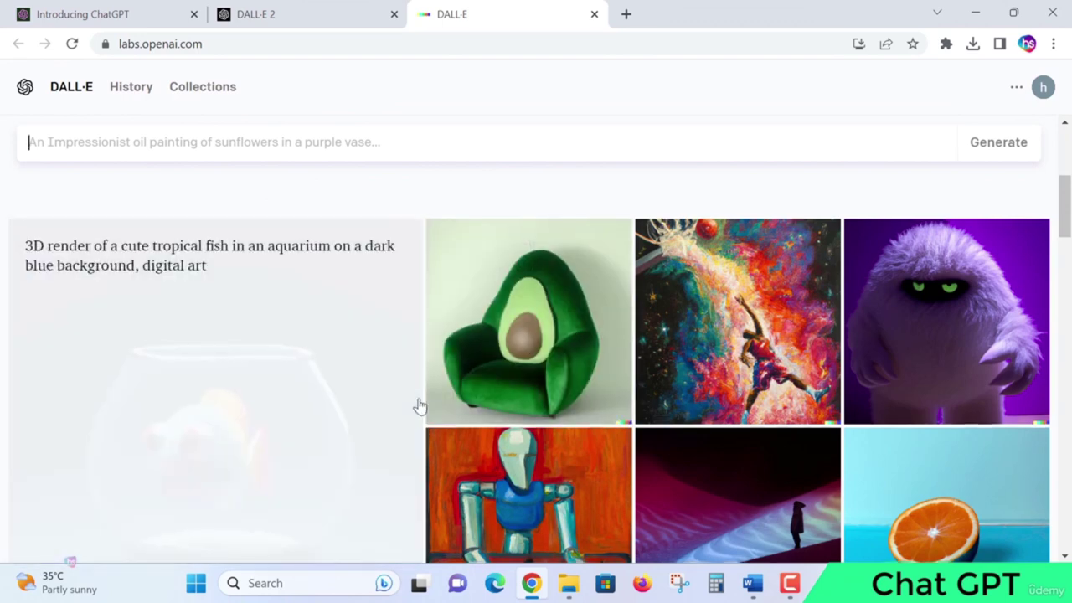
{"action": "scroll", "coordinate": [469, 414], "scroll_direction": "down", "scroll_amount": 2}
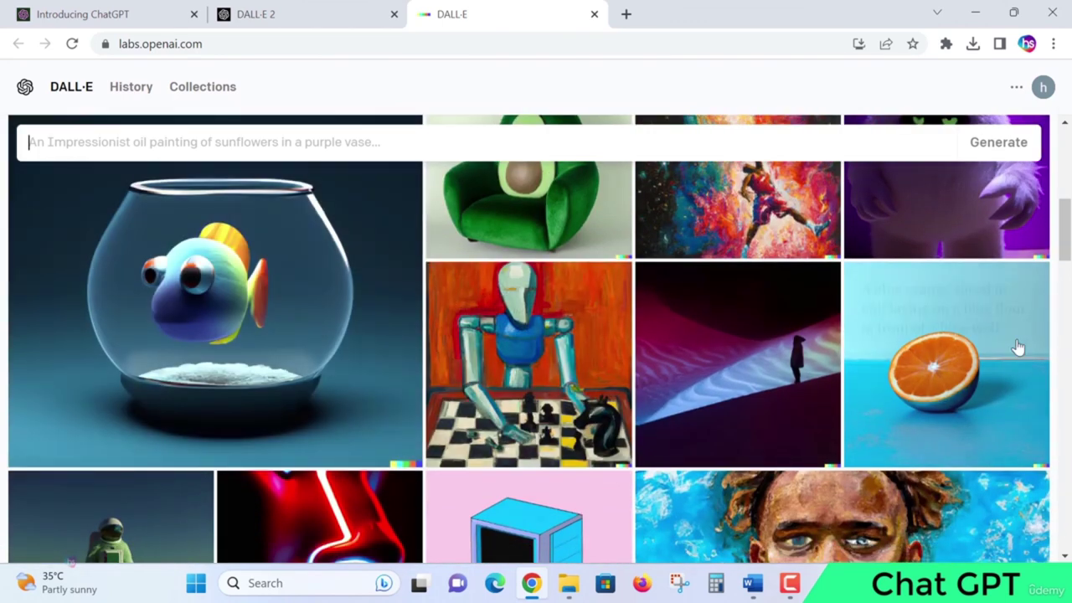
{"action": "scroll", "coordinate": [1010, 338], "scroll_direction": "down", "scroll_amount": 3}
{"action": "scroll", "coordinate": [1010, 338], "scroll_direction": "down", "scroll_amount": 1}
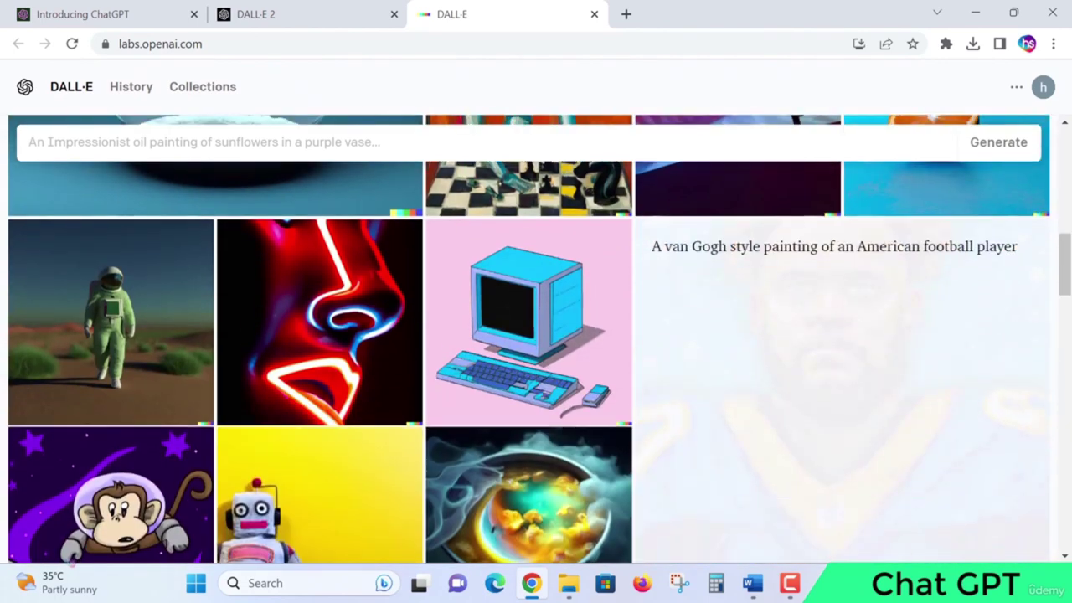
{"action": "scroll", "coordinate": [843, 338], "scroll_direction": "down", "scroll_amount": 1}
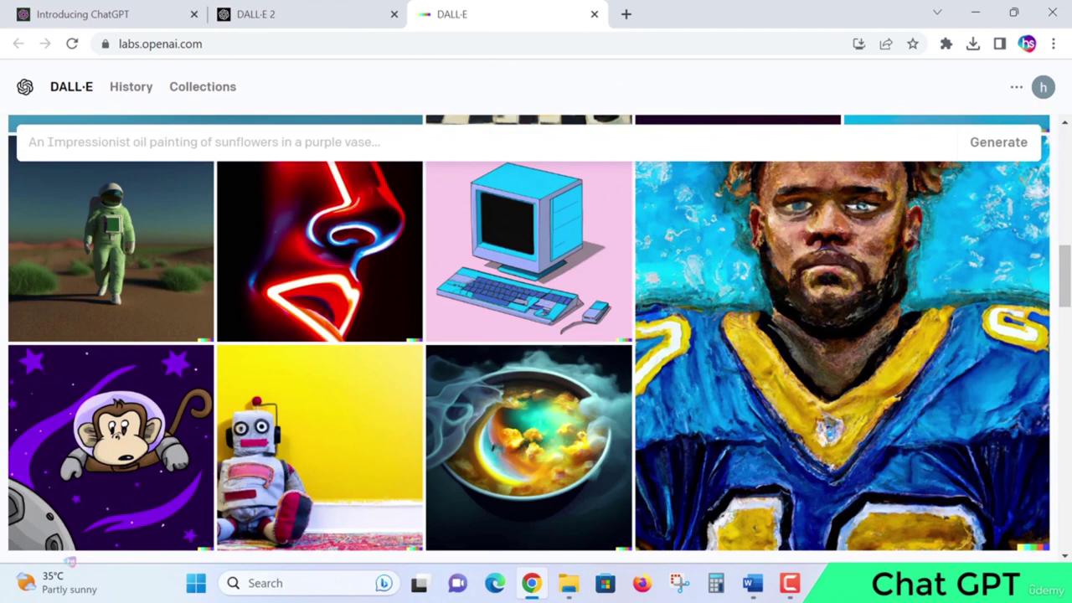
{"action": "scroll", "coordinate": [682, 424], "scroll_direction": "down", "scroll_amount": 1}
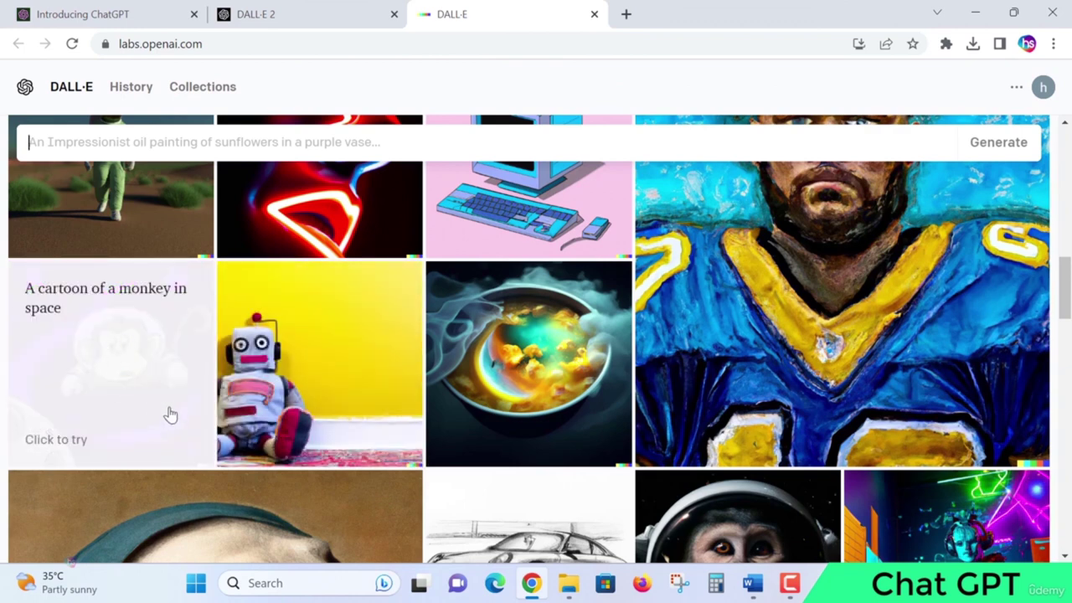
{"action": "scroll", "coordinate": [930, 319], "scroll_direction": "down", "scroll_amount": 2}
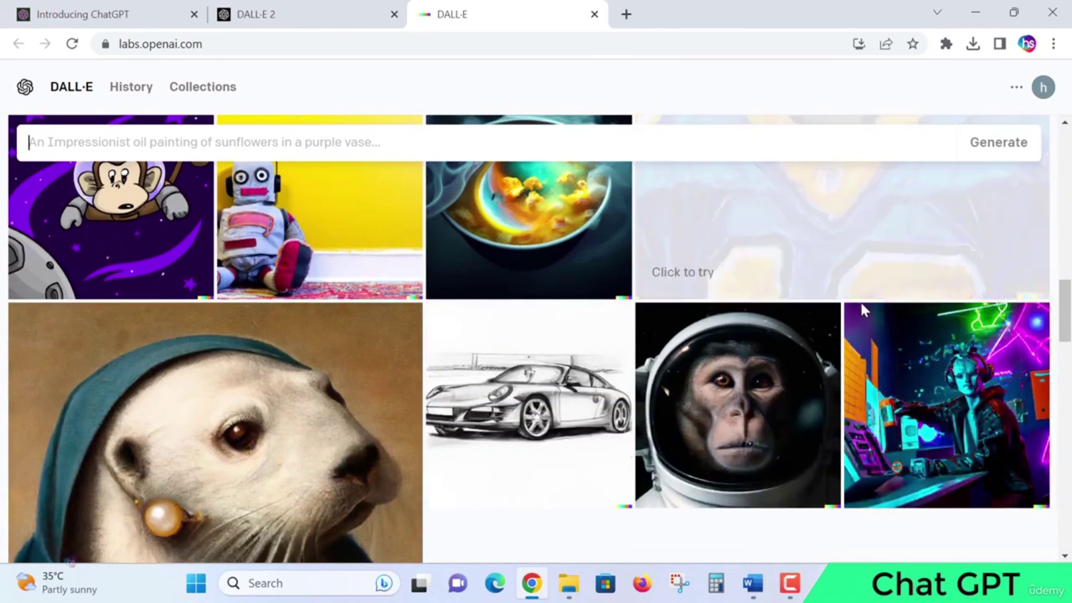
{"action": "scroll", "coordinate": [867, 314], "scroll_direction": "down", "scroll_amount": 2}
{"action": "scroll", "coordinate": [871, 318], "scroll_direction": "down", "scroll_amount": 3}
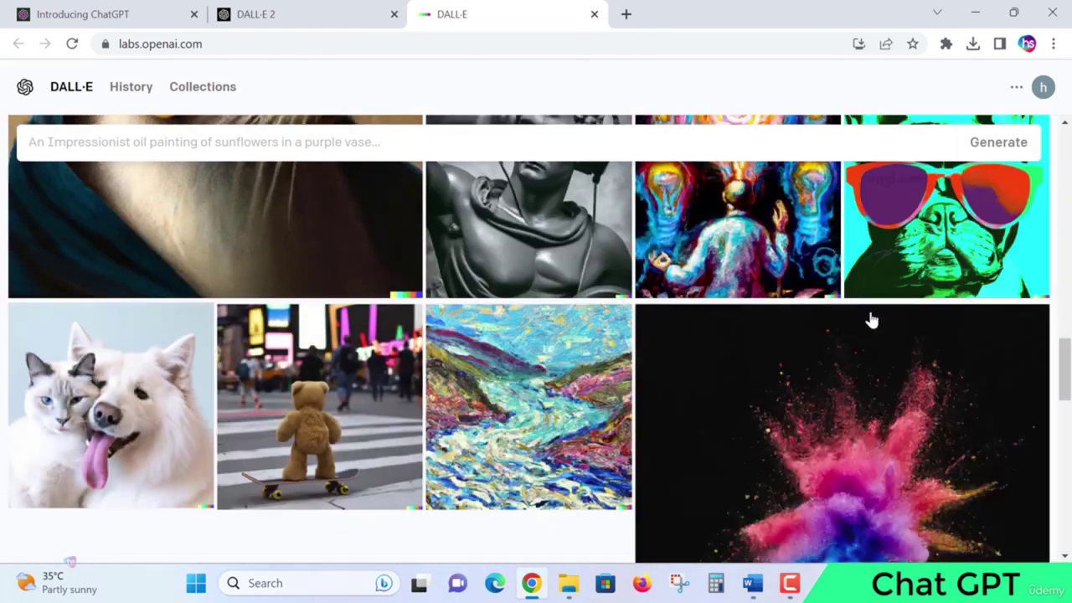
{"action": "scroll", "coordinate": [870, 318], "scroll_direction": "down", "scroll_amount": 3}
{"action": "scroll", "coordinate": [872, 321], "scroll_direction": "up", "scroll_amount": 7}
{"action": "scroll", "coordinate": [871, 321], "scroll_direction": "up", "scroll_amount": 10}
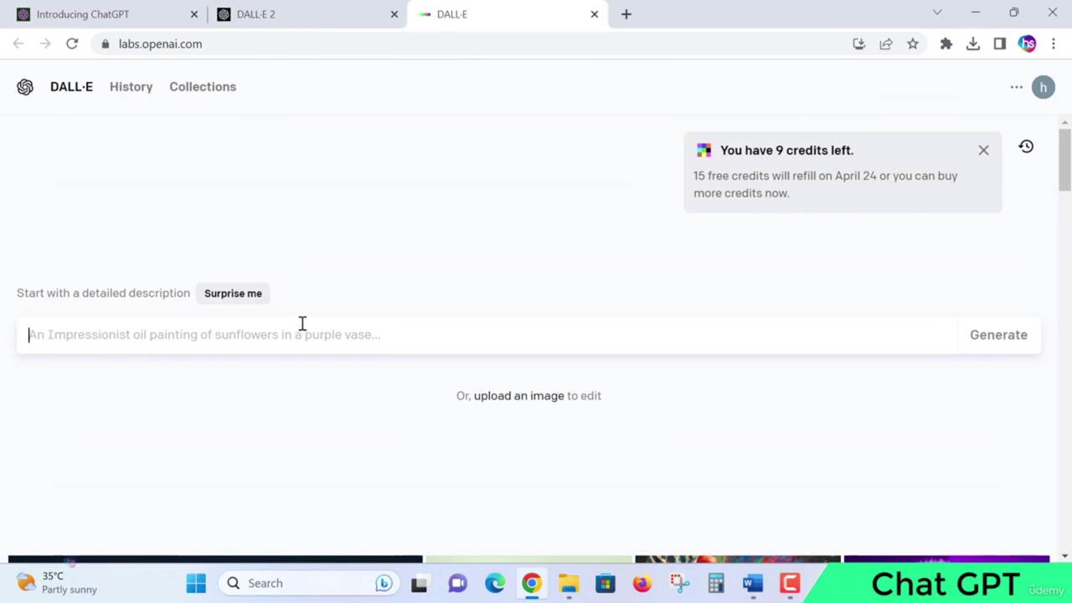
{"action": "type", "text": "here"}
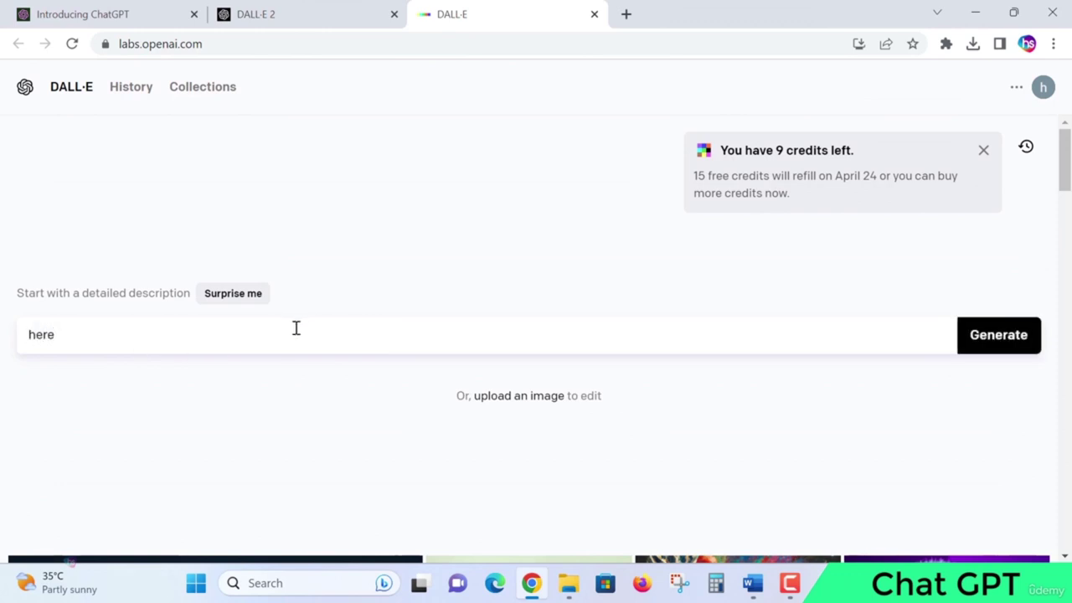
{"action": "key", "text": "BackSpace"}
{"action": "key", "text": "BackSpace"}
{"action": "key", "text": "BackSpace"}
{"action": "key", "text": "BackSpace"}
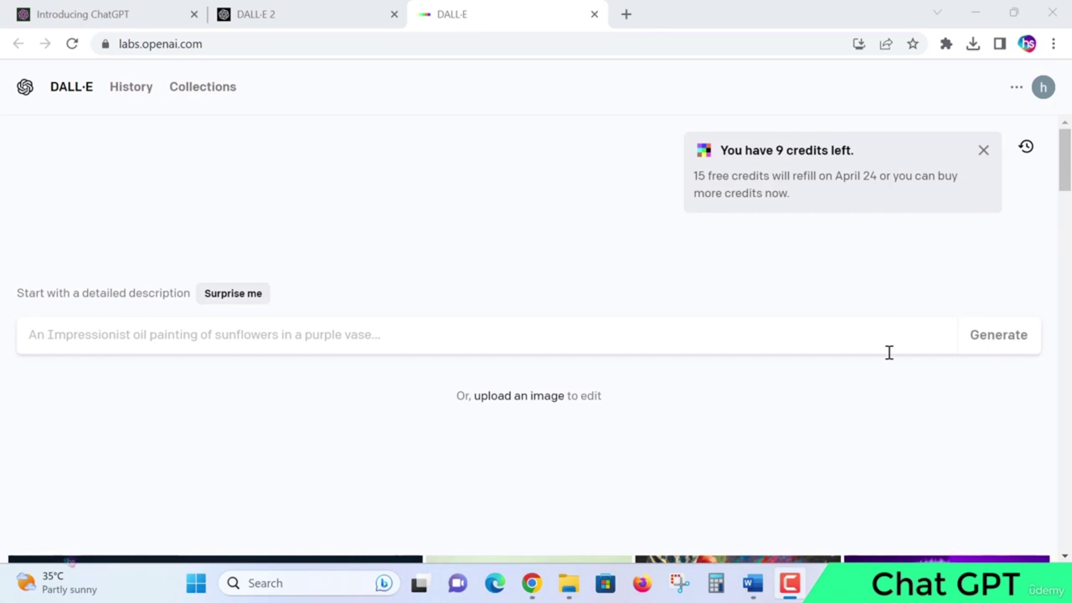
Generate images from the description "a monkey in a space with yellow background" and dismiss the credits notice.
{"action": "left_click", "coordinate": [256, 330]}
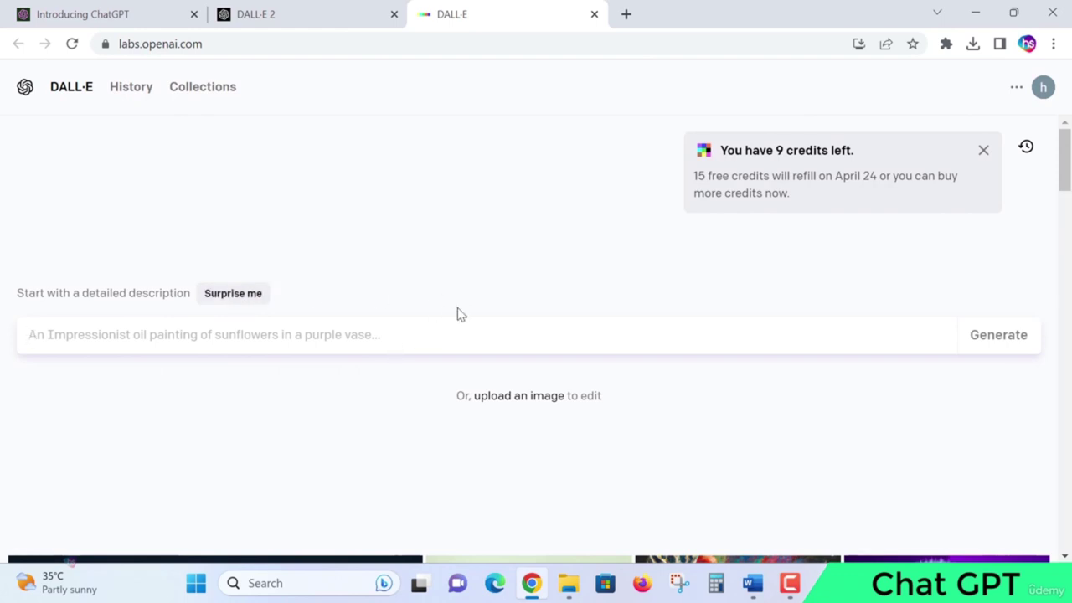
{"action": "type", "text": "a monkey i"}
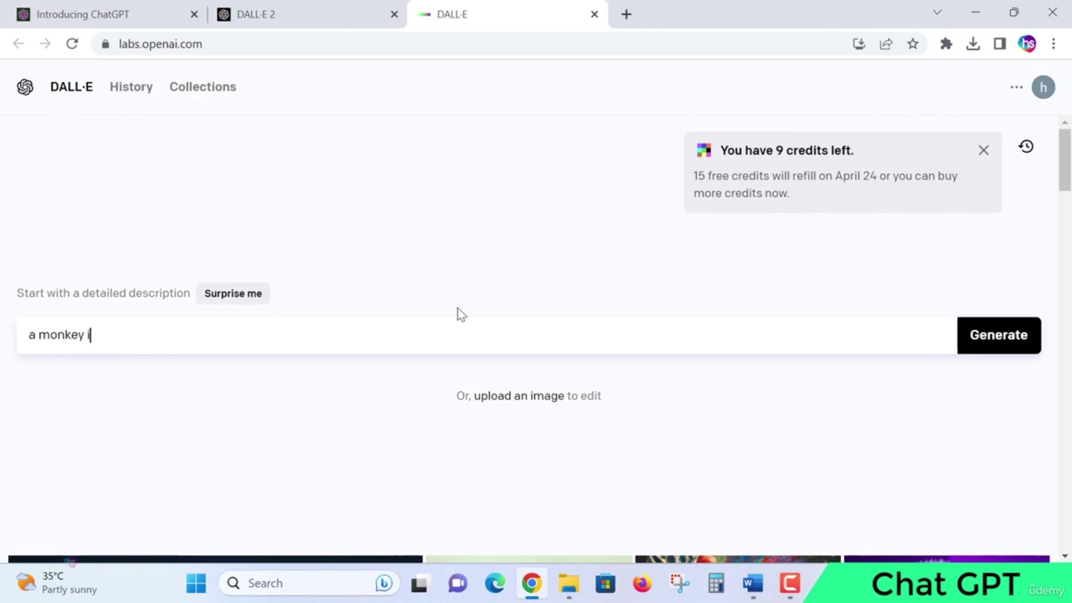
{"action": "type", "text": "n a space with yel"}
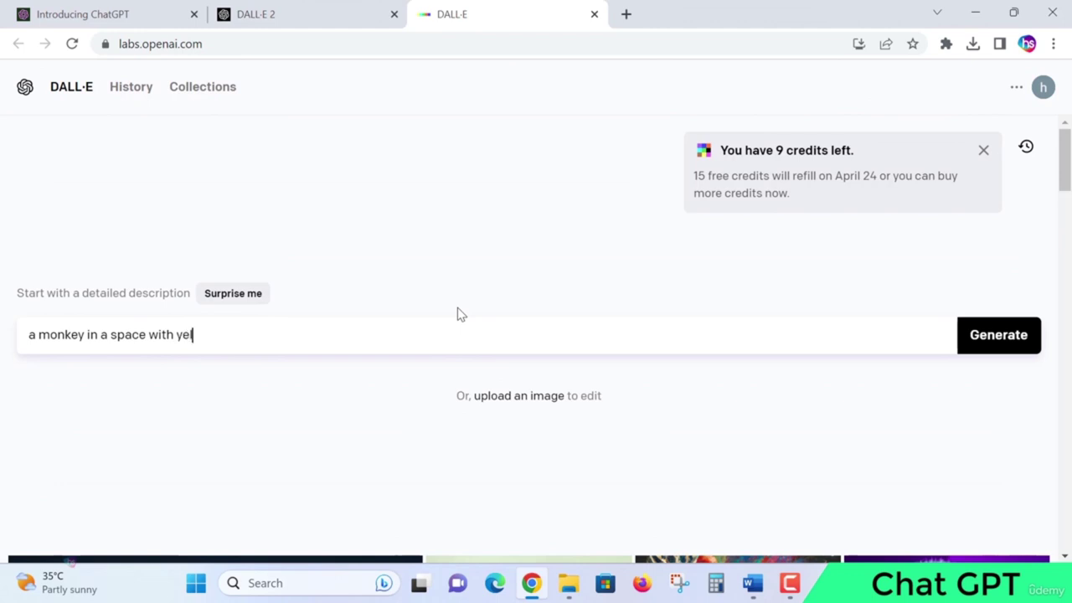
{"action": "type", "text": "low background"}
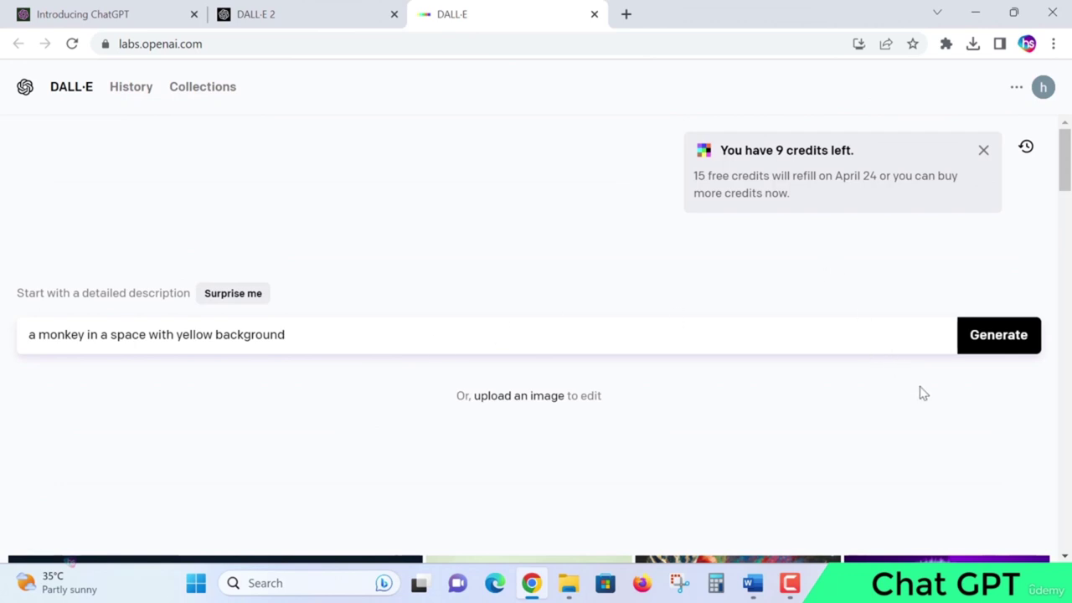
{"action": "left_click", "coordinate": [1003, 338]}
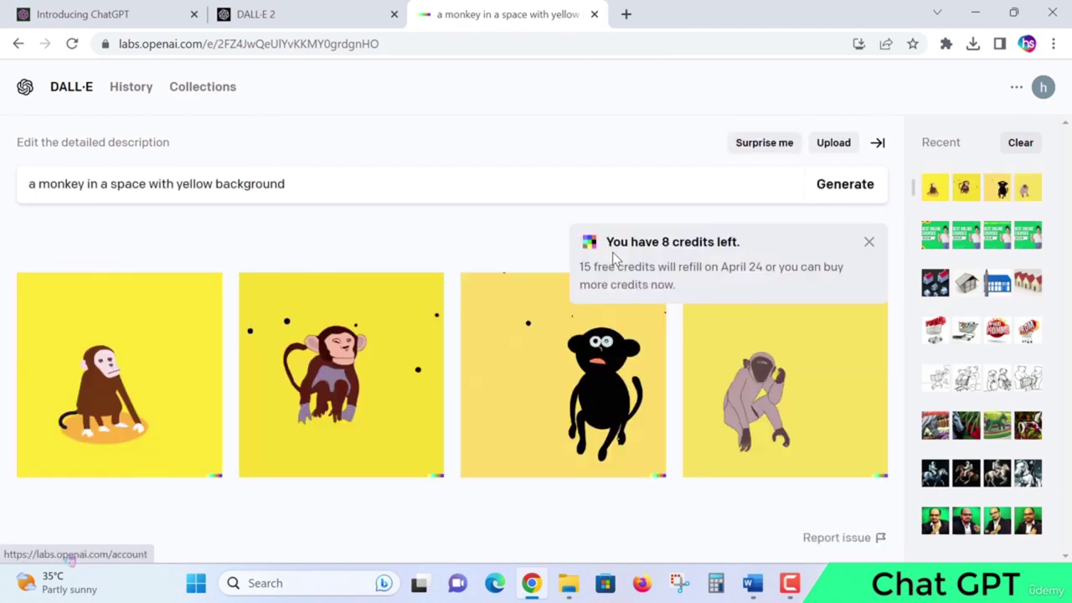
{"action": "left_click", "coordinate": [869, 242]}
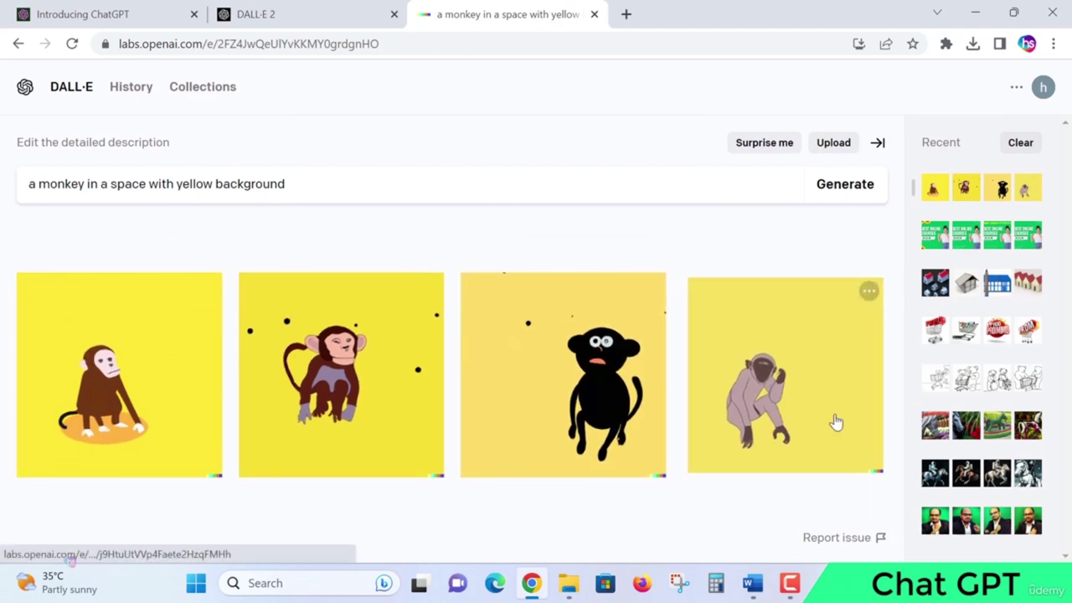
Download the first generated image, the brown monkey sitting on an orange patch, and show the Downloads folder in File Explorer.
{"action": "left_click", "coordinate": [164, 387]}
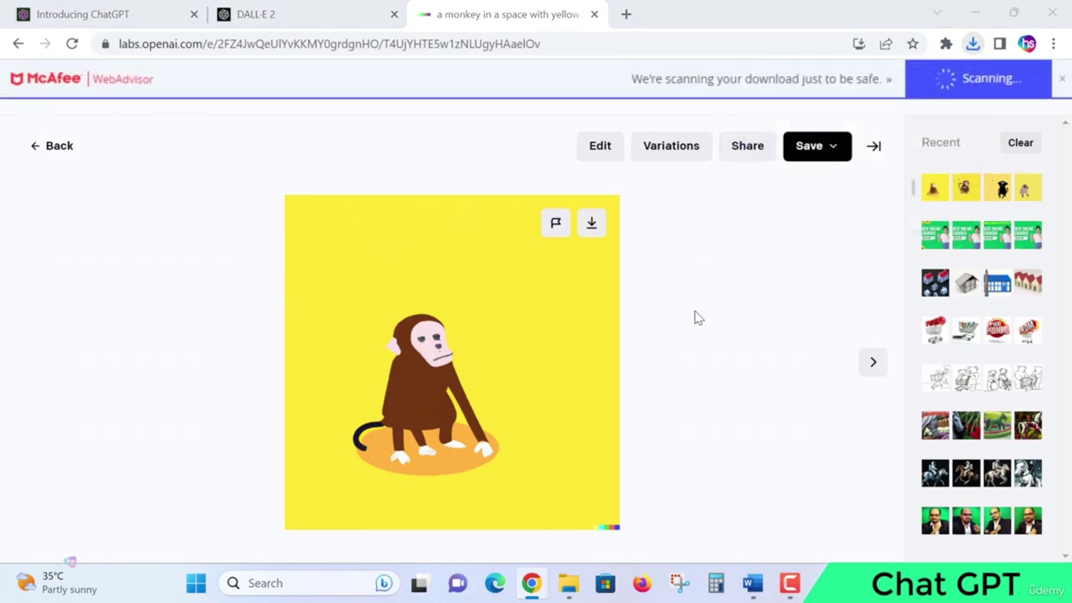
{"action": "key", "text": "super+d"}
{"action": "key", "text": "super+e"}
{"action": "left_click", "coordinate": [101, 209]}
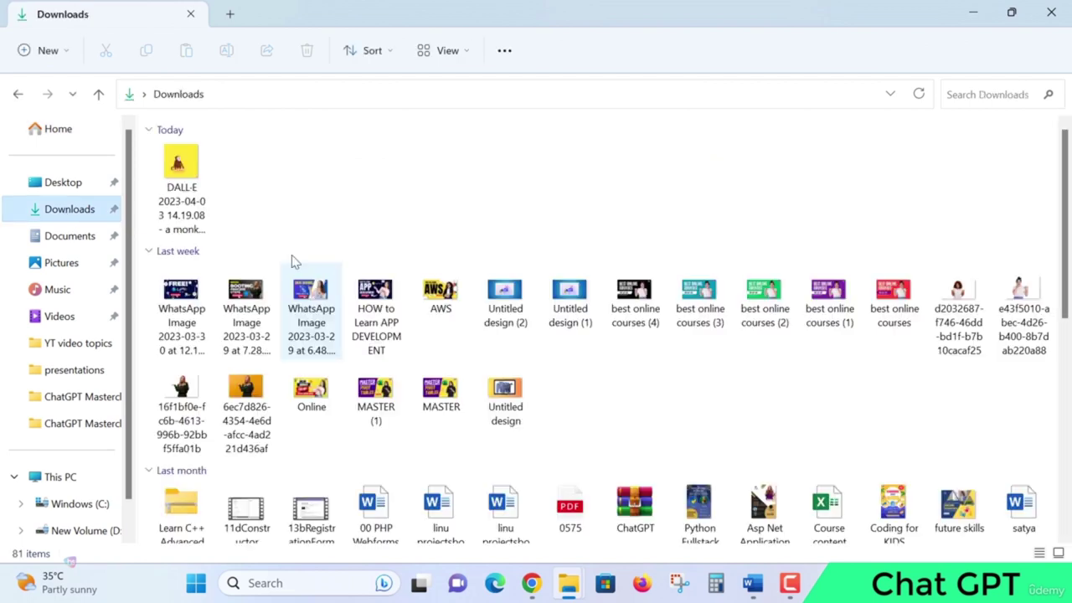
View the downloaded monkey image from the Downloads folder, close it, and switch back to DALL·E in Chrome.
{"action": "left_click", "coordinate": [182, 172]}
{"action": "double_click", "coordinate": [182, 172]}
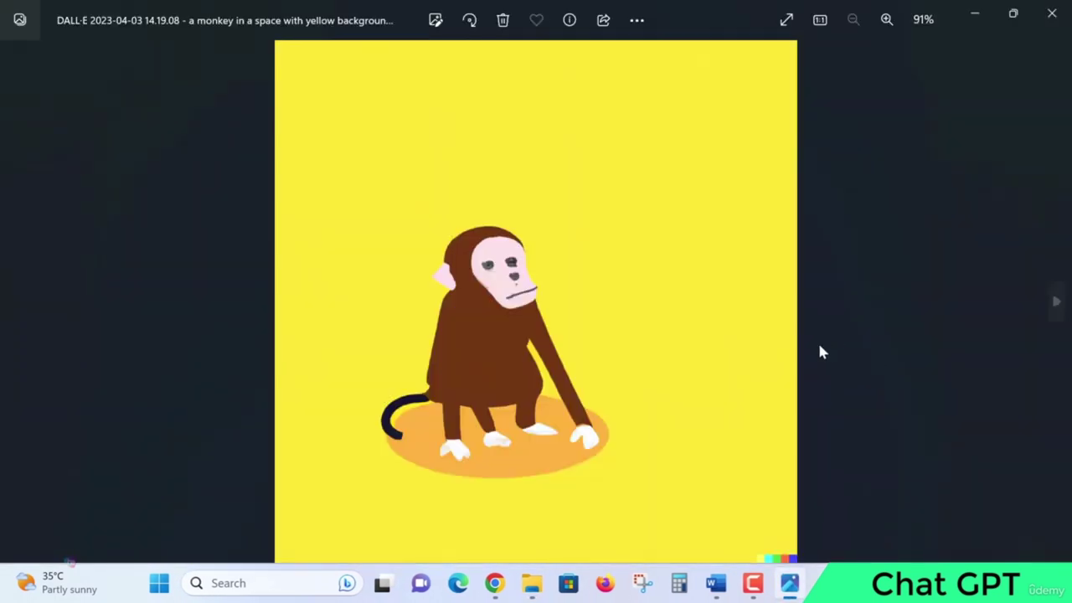
{"action": "mouse_move", "coordinate": [752, 356]}
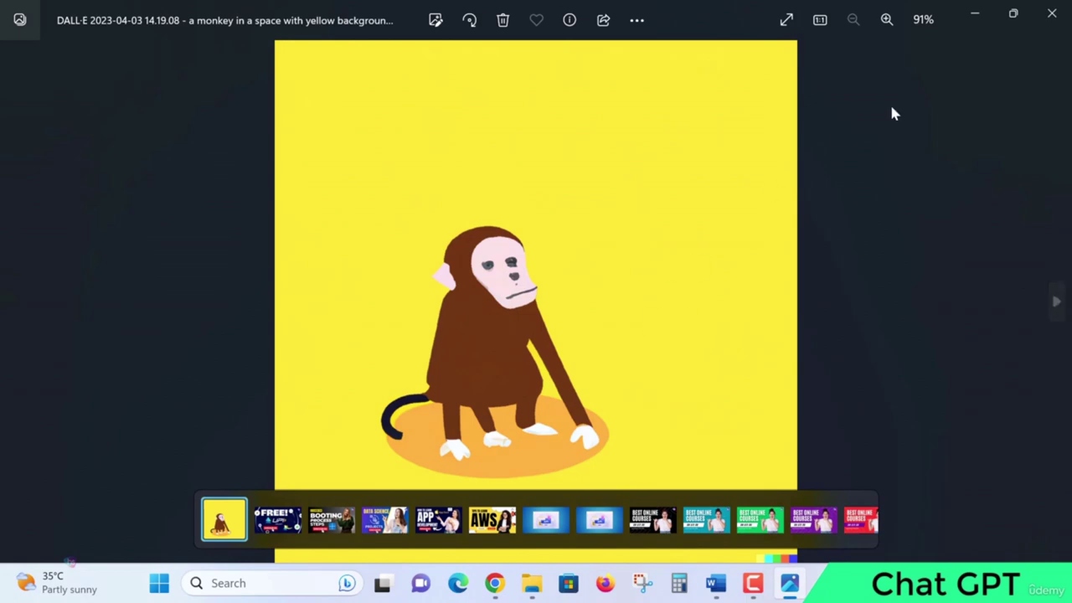
{"action": "left_click", "coordinate": [1053, 16]}
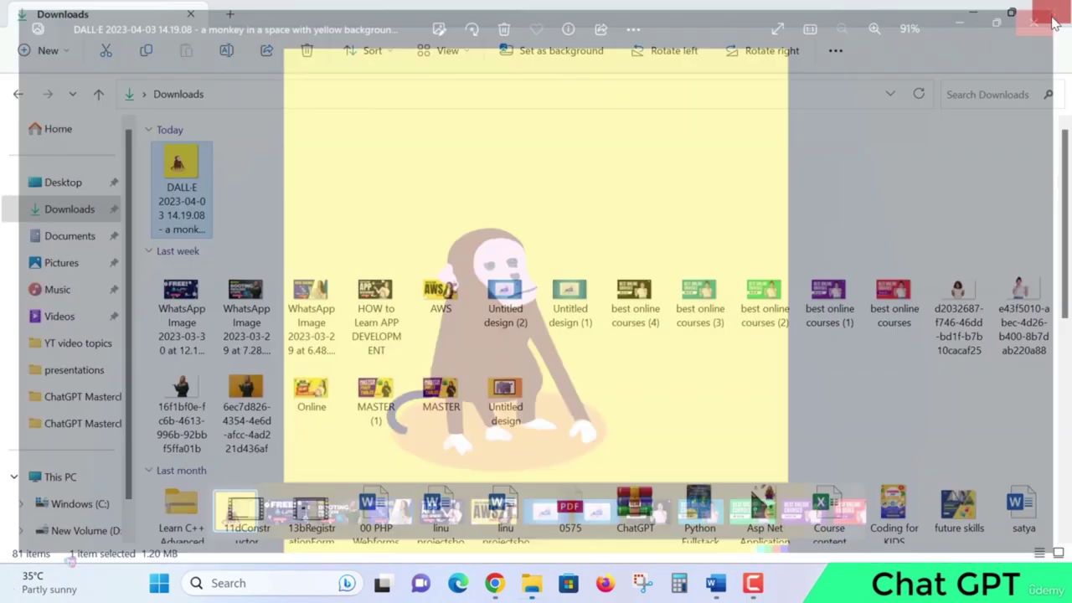
{"action": "left_click", "coordinate": [975, 13]}
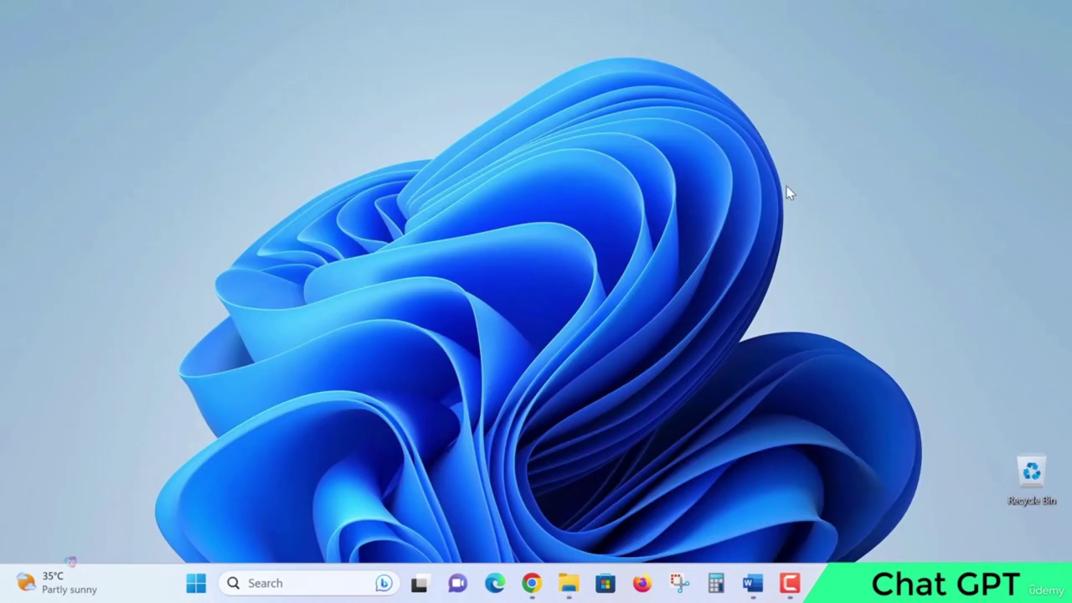
{"action": "left_click", "coordinate": [531, 584]}
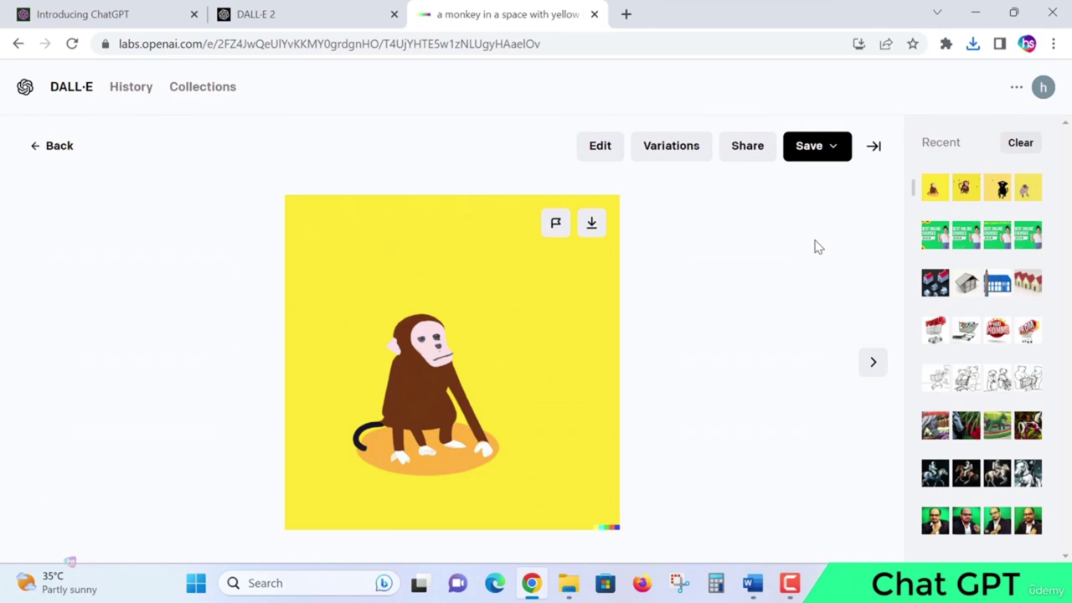
Start editing the brown monkey image and erase several patches of the yellow background above and beside the monkey.
{"action": "left_click", "coordinate": [596, 146]}
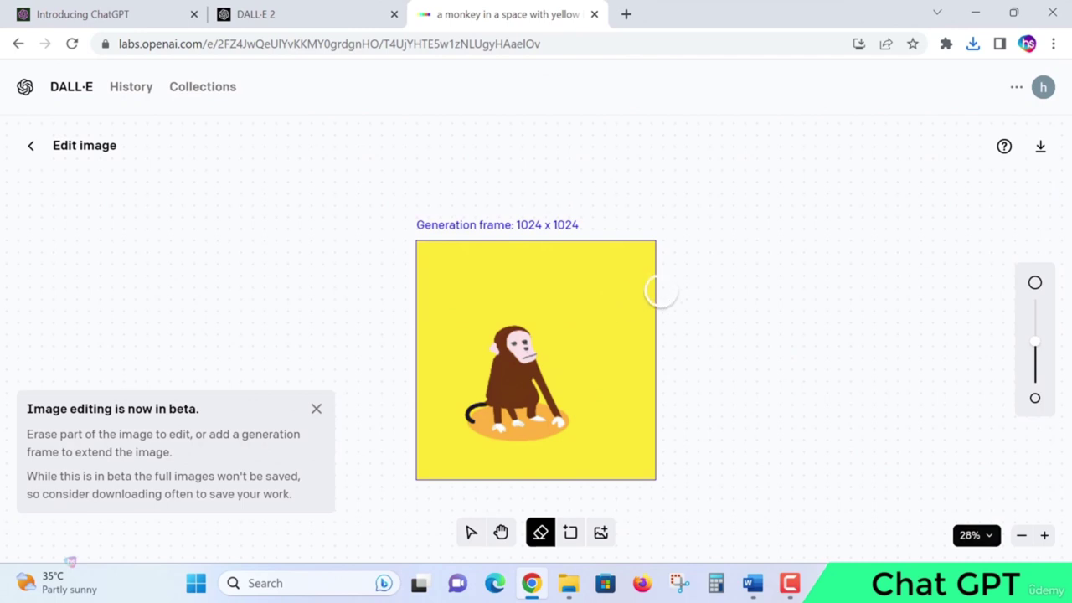
{"action": "left_click_drag", "start_coordinate": [636, 284], "coordinate": [641, 317]}
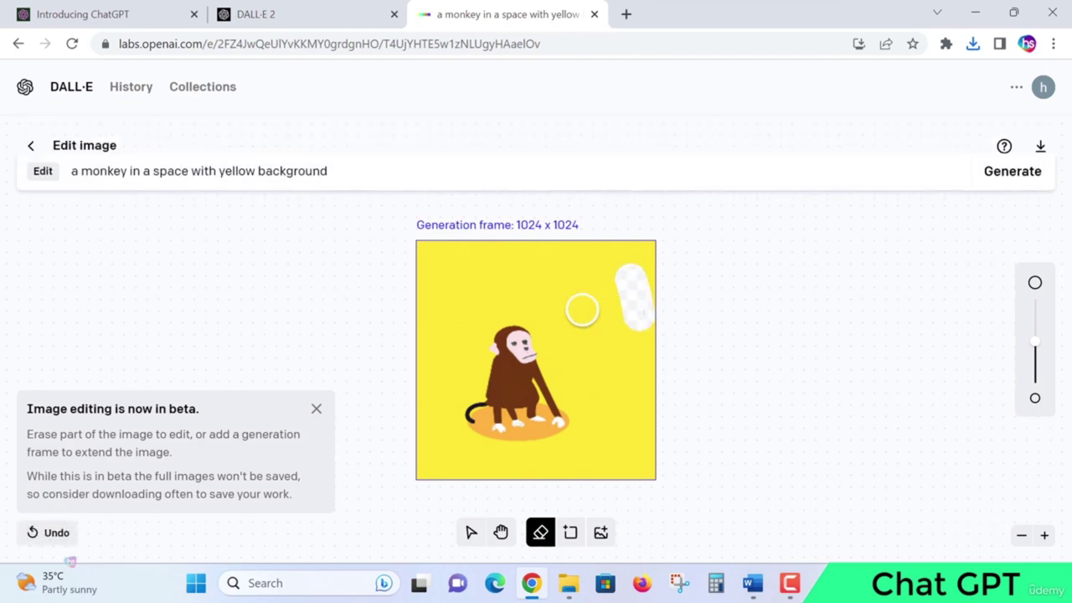
{"action": "left_click_drag", "start_coordinate": [540, 279], "coordinate": [568, 334]}
{"action": "left_click_drag", "start_coordinate": [452, 292], "coordinate": [591, 264]}
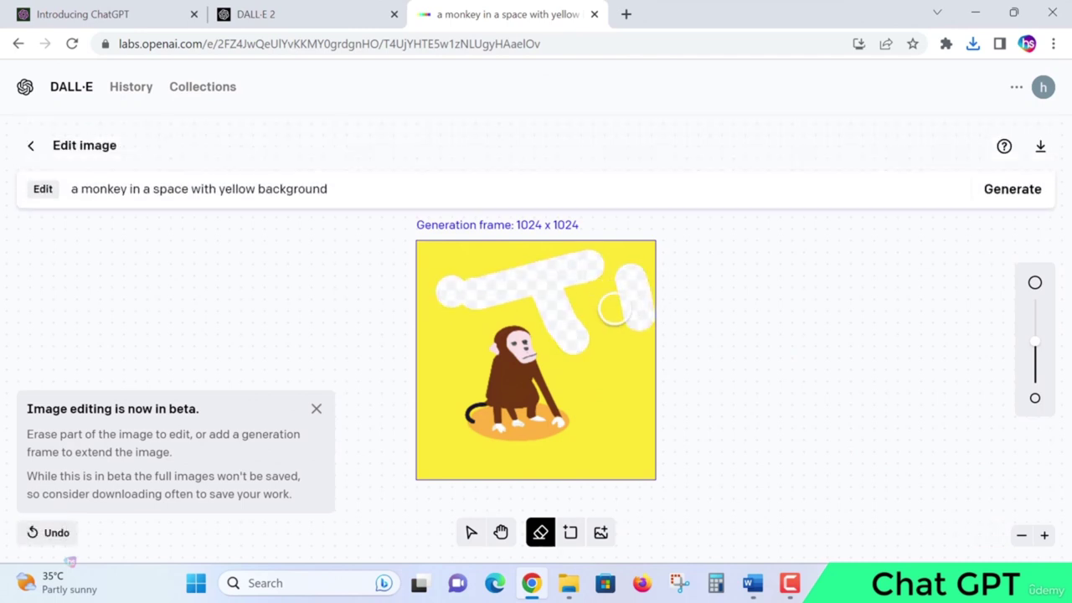
{"action": "left_click_drag", "start_coordinate": [624, 305], "coordinate": [638, 381]}
Shift the generation frame down and to the left over the image, and leave the editor, discarding the changes.
{"action": "left_click", "coordinate": [471, 533]}
{"action": "left_click_drag", "start_coordinate": [519, 363], "coordinate": [437, 397]}
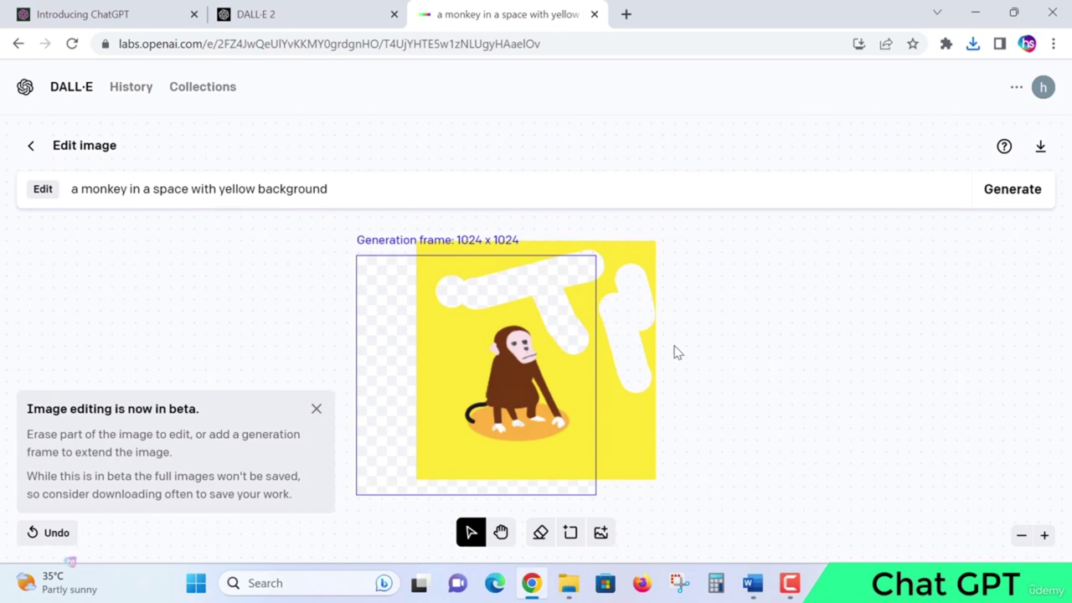
{"action": "left_click", "coordinate": [32, 146]}
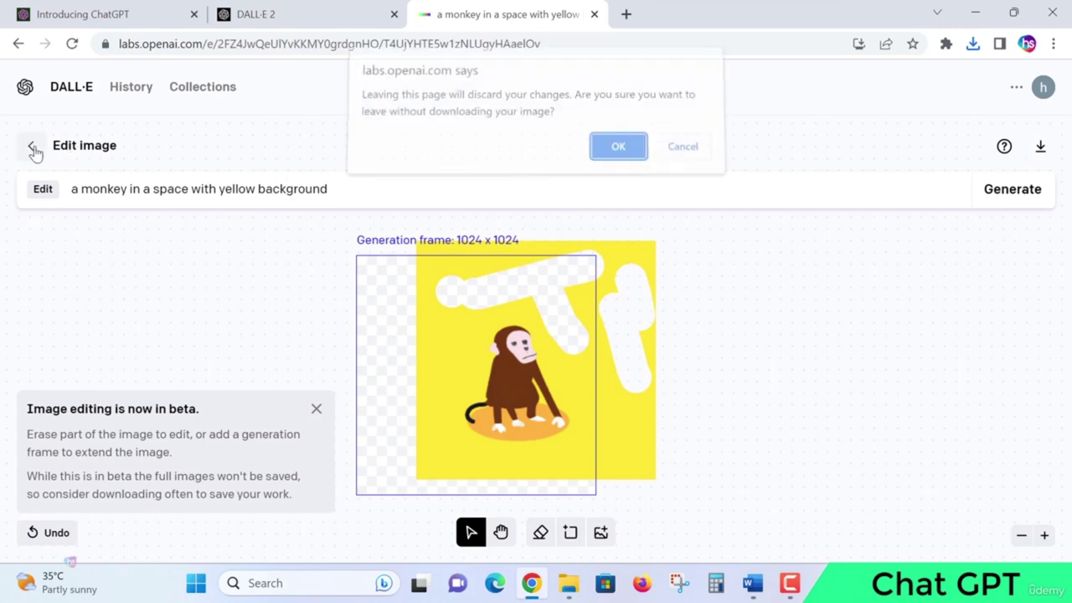
{"action": "left_click", "coordinate": [617, 156]}
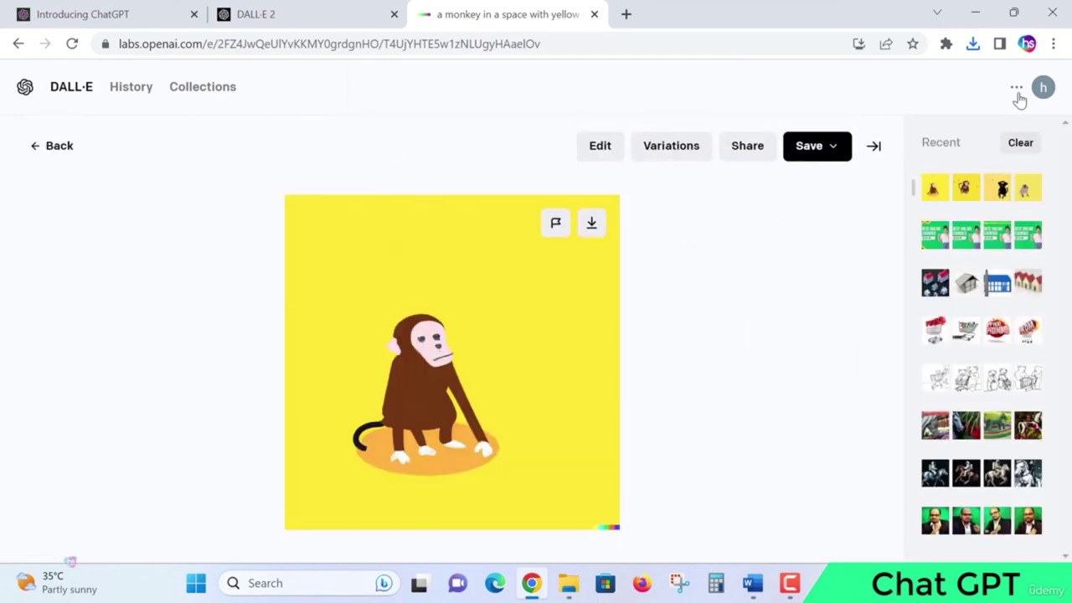
Return to the four monkey results, view the fourth image with the grey monkey, and go back to the results.
{"action": "left_click", "coordinate": [1021, 143]}
{"action": "left_click", "coordinate": [429, 367]}
{"action": "left_click", "coordinate": [58, 146]}
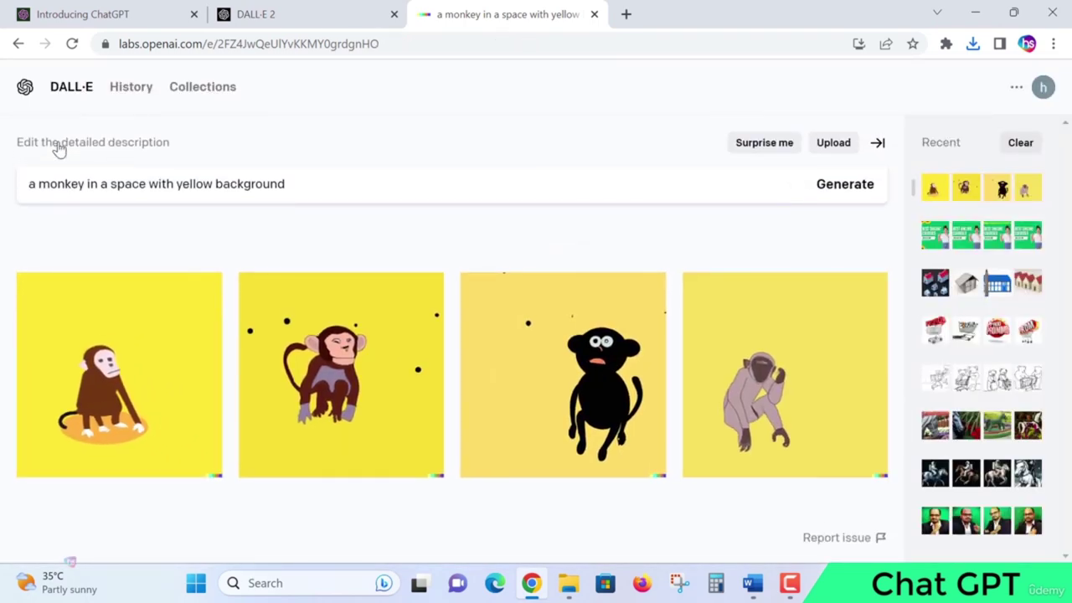
{"action": "left_click", "coordinate": [835, 390]}
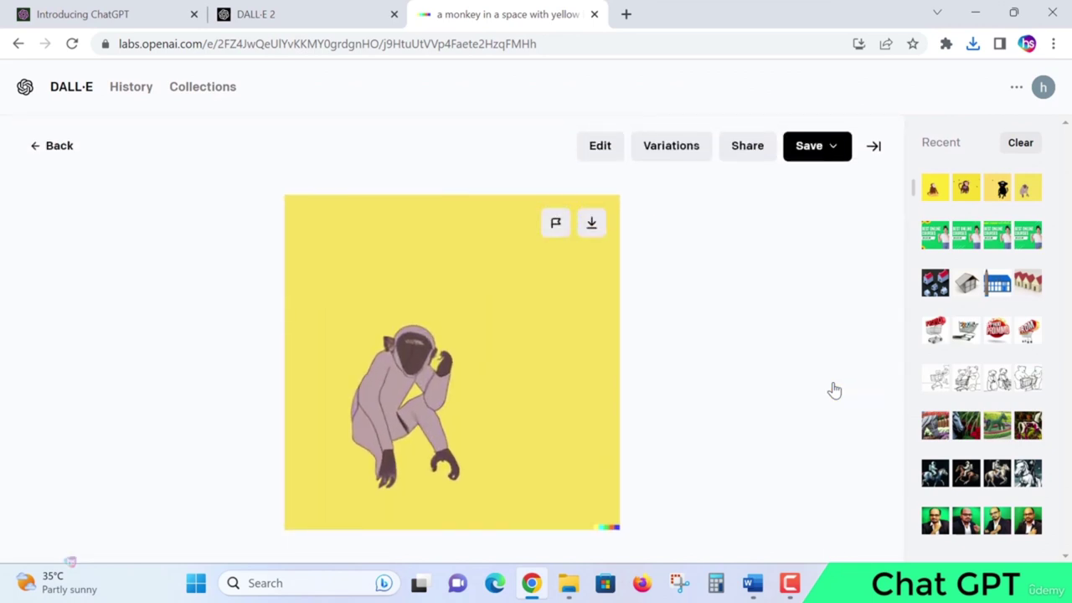
{"action": "left_click", "coordinate": [54, 147]}
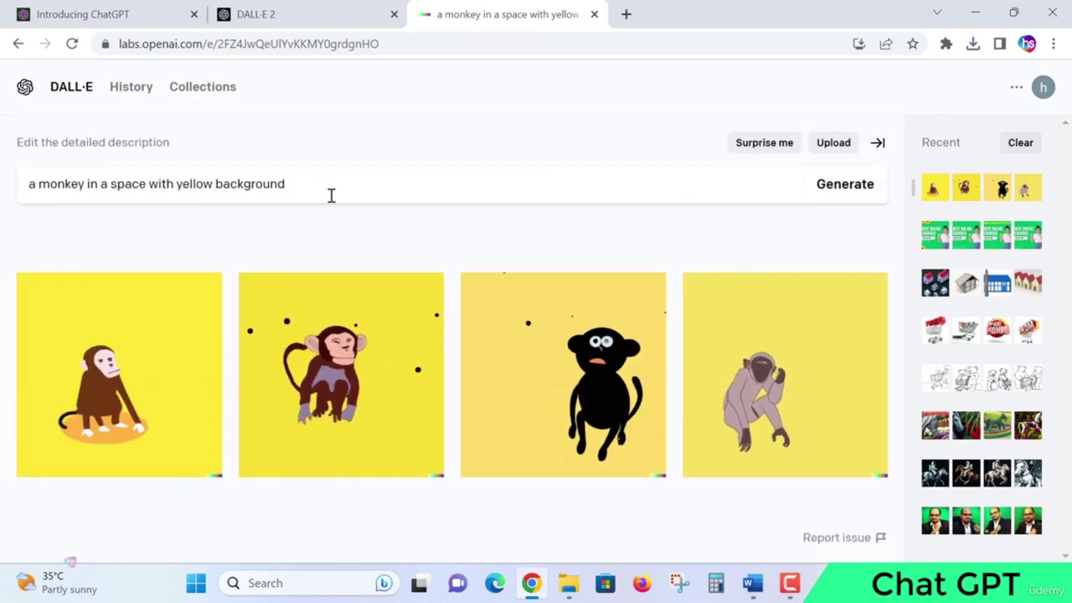
{"action": "double_click", "coordinate": [332, 194]}
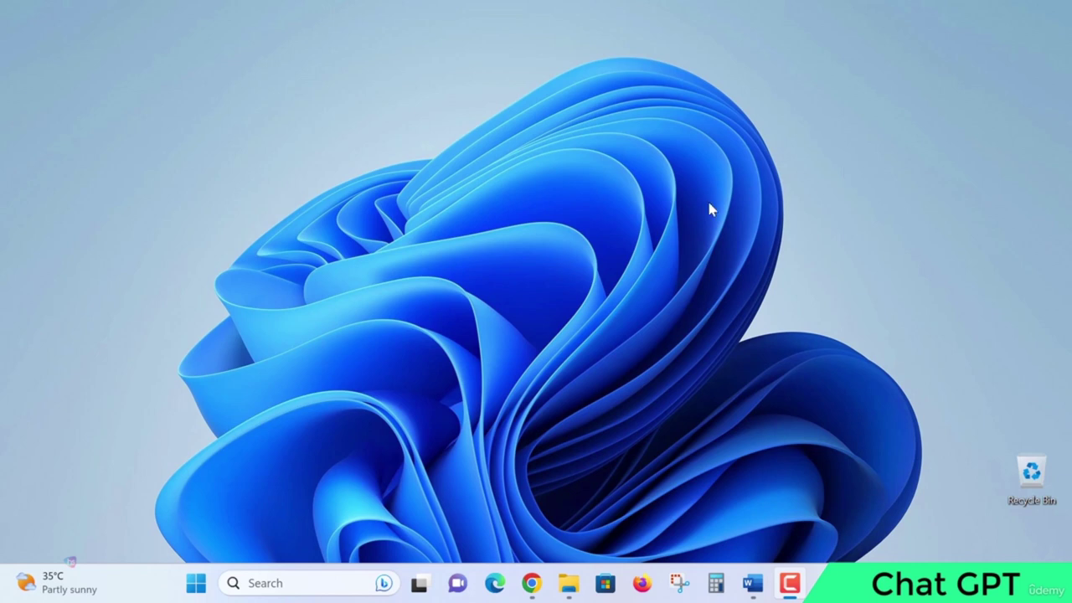
Search Google for "an apple" in a new Chrome tab.
{"action": "left_click", "coordinate": [532, 583]}
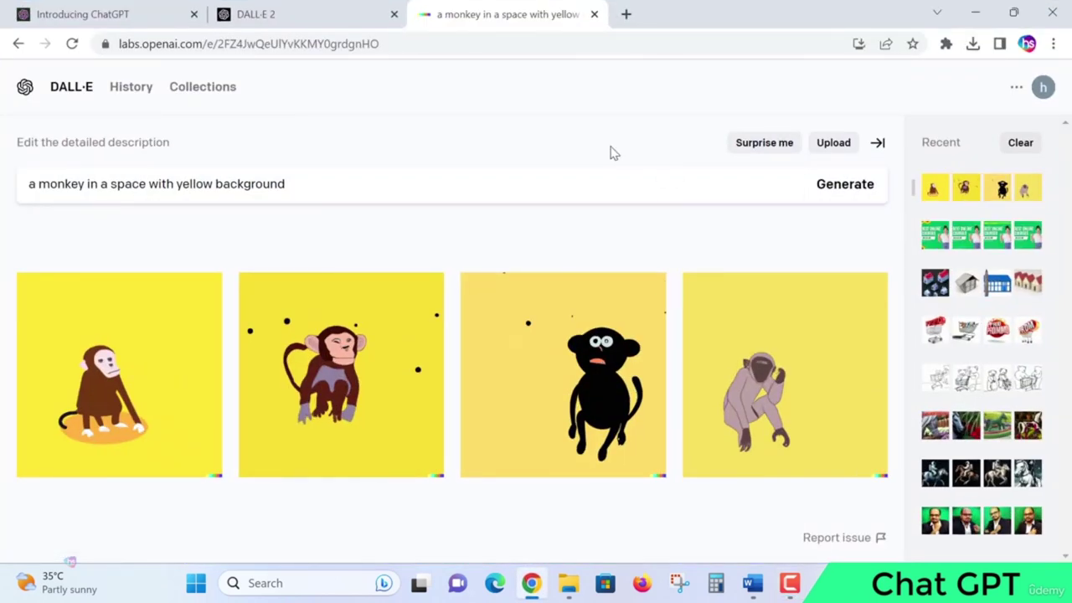
{"action": "left_click", "coordinate": [625, 14]}
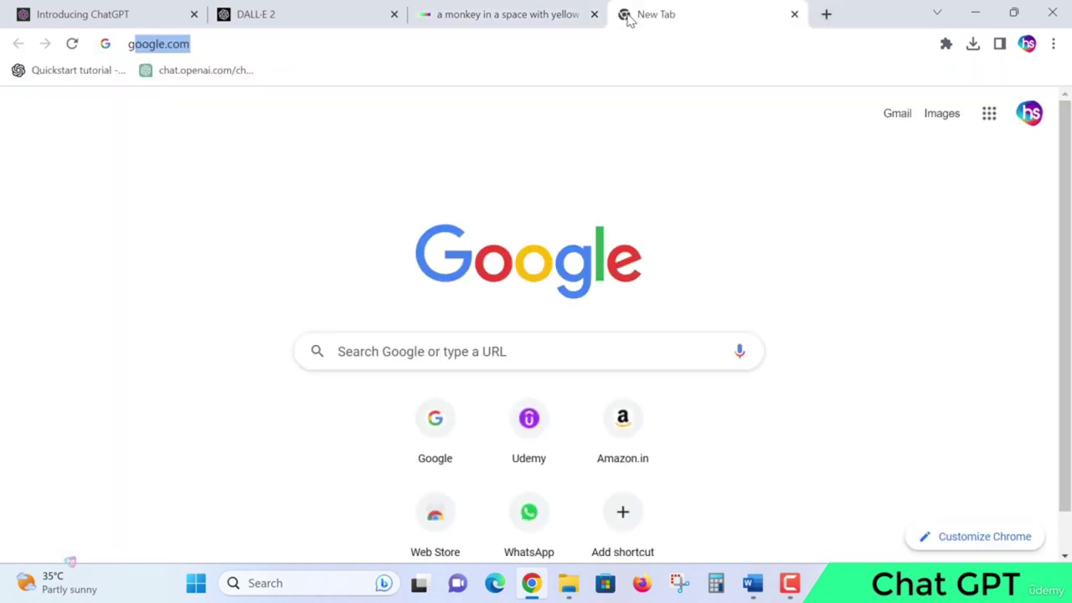
{"action": "type", "text": "googl"}
{"action": "key", "text": "Return"}
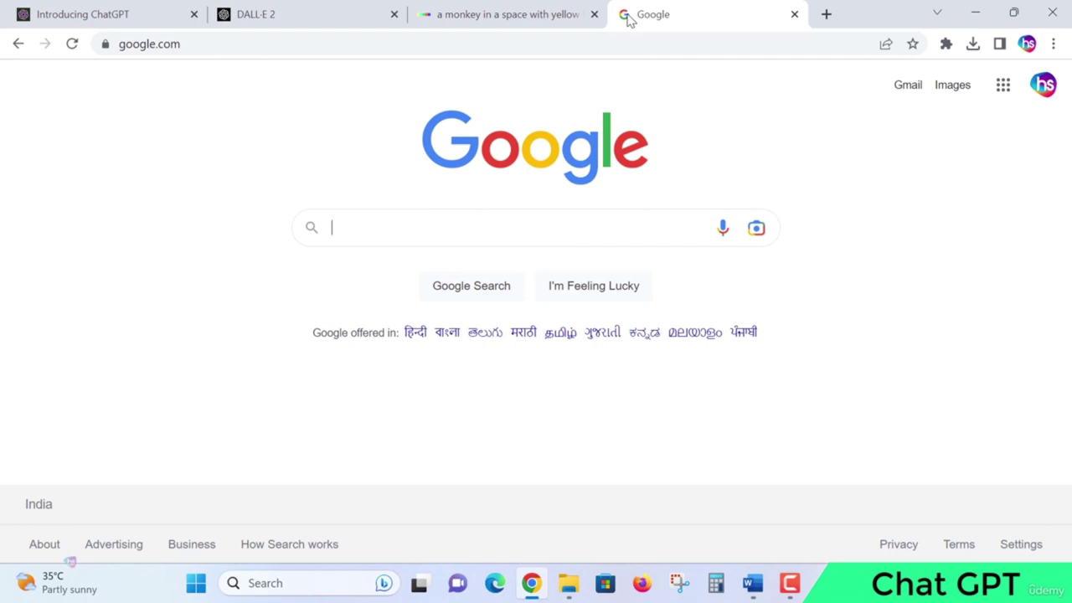
{"action": "type", "text": "an apple"}
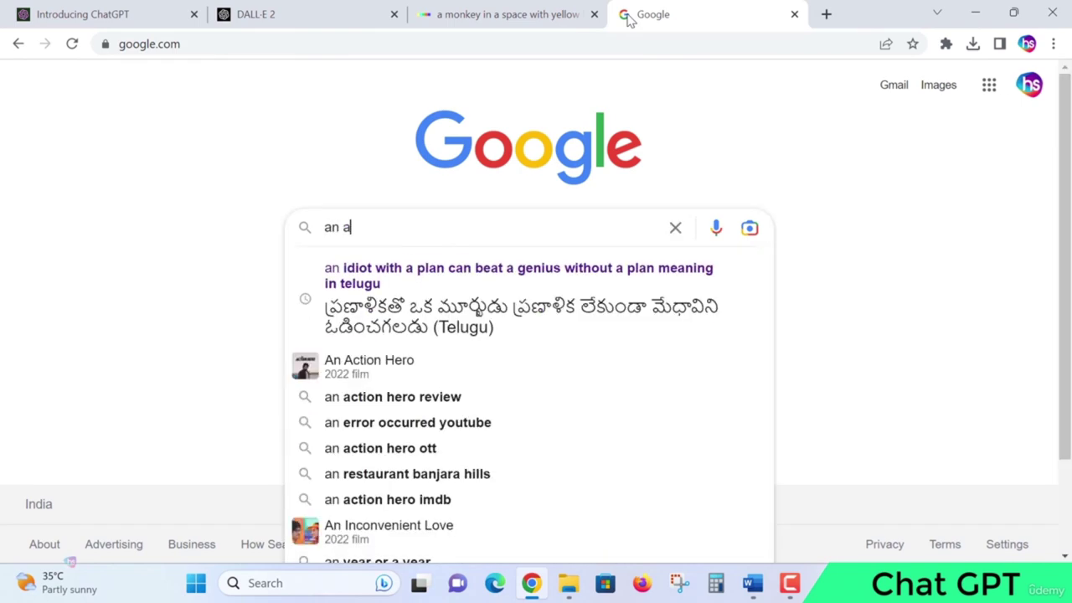
{"action": "key", "text": "Return"}
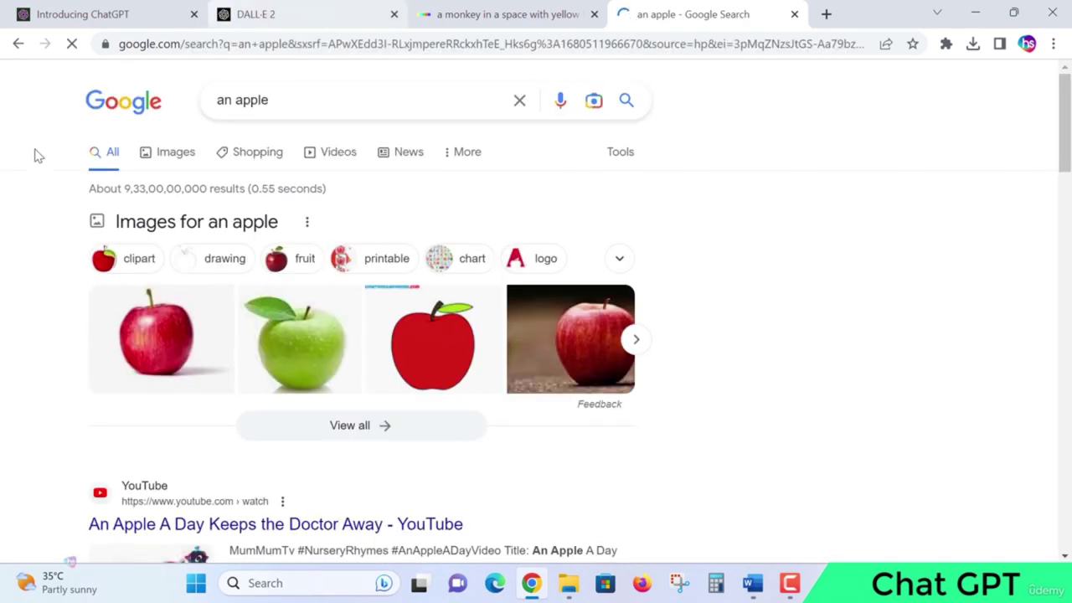
Show the image results for the apple search and limit the usage rights to Creative Commons licenses.
{"action": "left_click", "coordinate": [176, 154]}
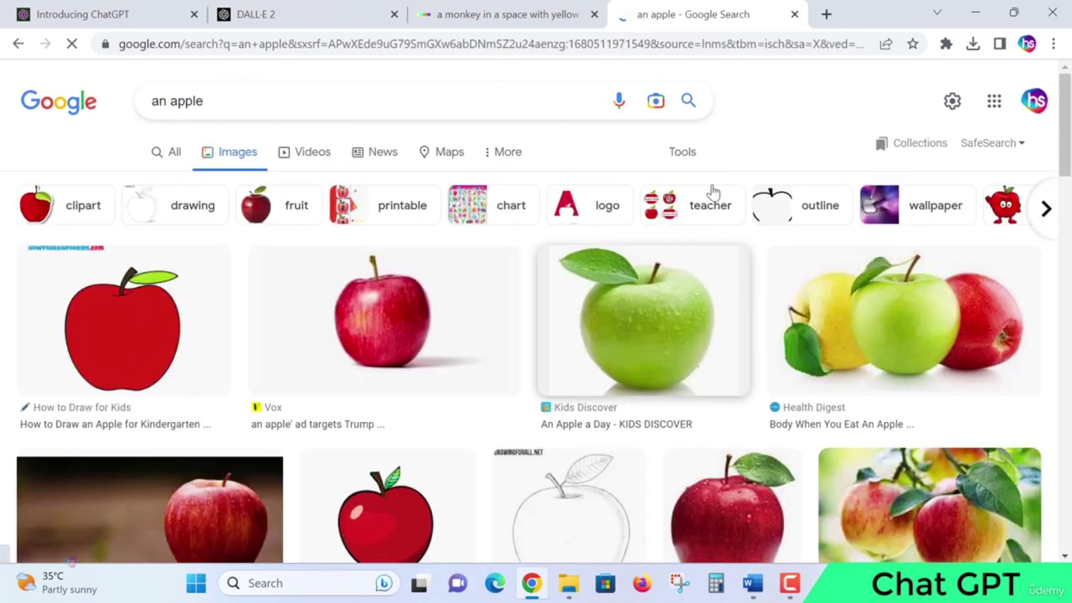
{"action": "left_click", "coordinate": [506, 154]}
{"action": "left_click", "coordinate": [682, 153]}
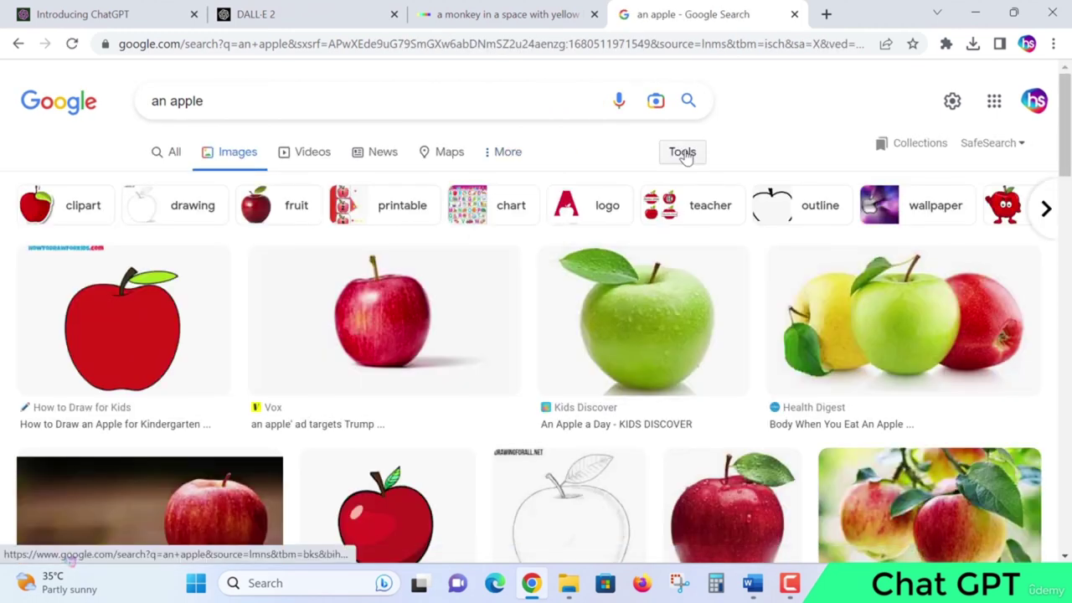
{"action": "left_click", "coordinate": [401, 186]}
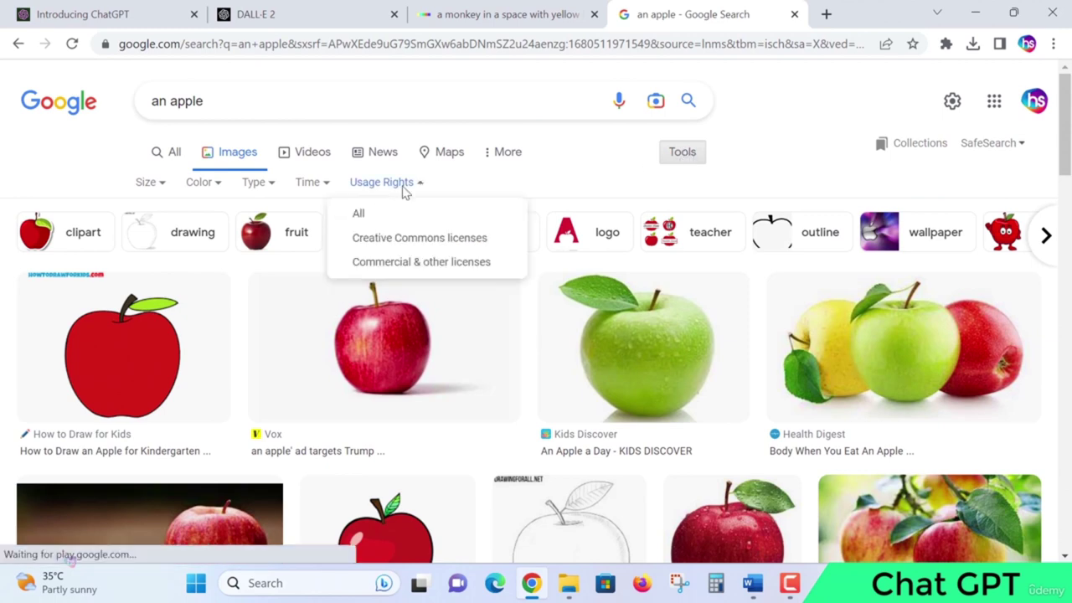
{"action": "left_click", "coordinate": [417, 242]}
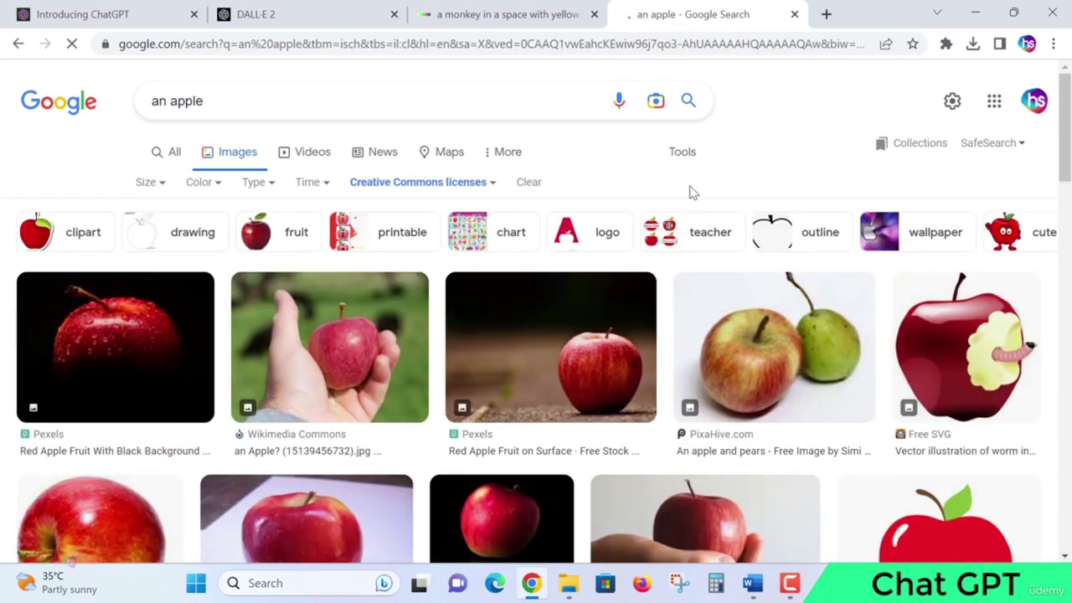
Save the Pixabay red apple close-up to the Desktop as the PNG image apple-805819_1280.
{"action": "scroll", "coordinate": [557, 369], "scroll_direction": "down", "scroll_amount": 3}
{"action": "scroll", "coordinate": [426, 402], "scroll_direction": "up", "scroll_amount": 3}
{"action": "scroll", "coordinate": [486, 335], "scroll_direction": "down", "scroll_amount": 3}
{"action": "left_click", "coordinate": [95, 339]}
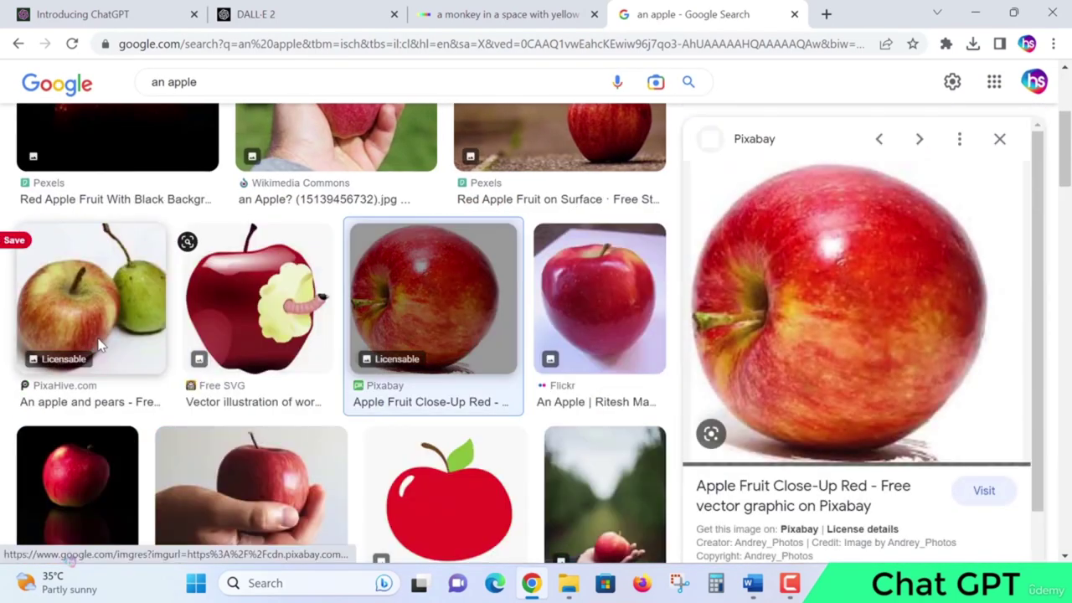
{"action": "right_click", "coordinate": [851, 245]}
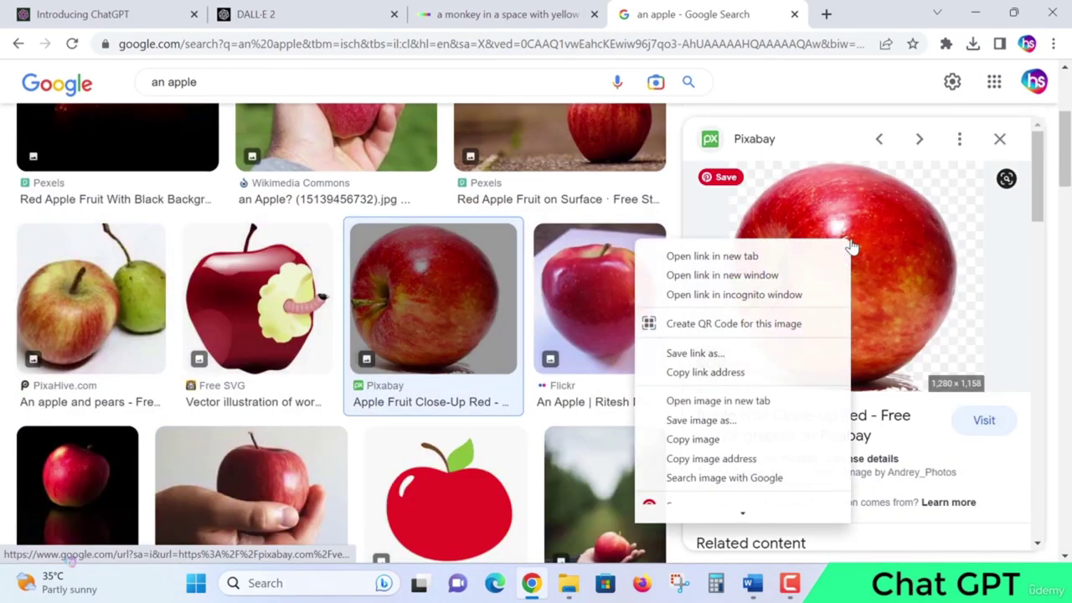
{"action": "left_click", "coordinate": [700, 421]}
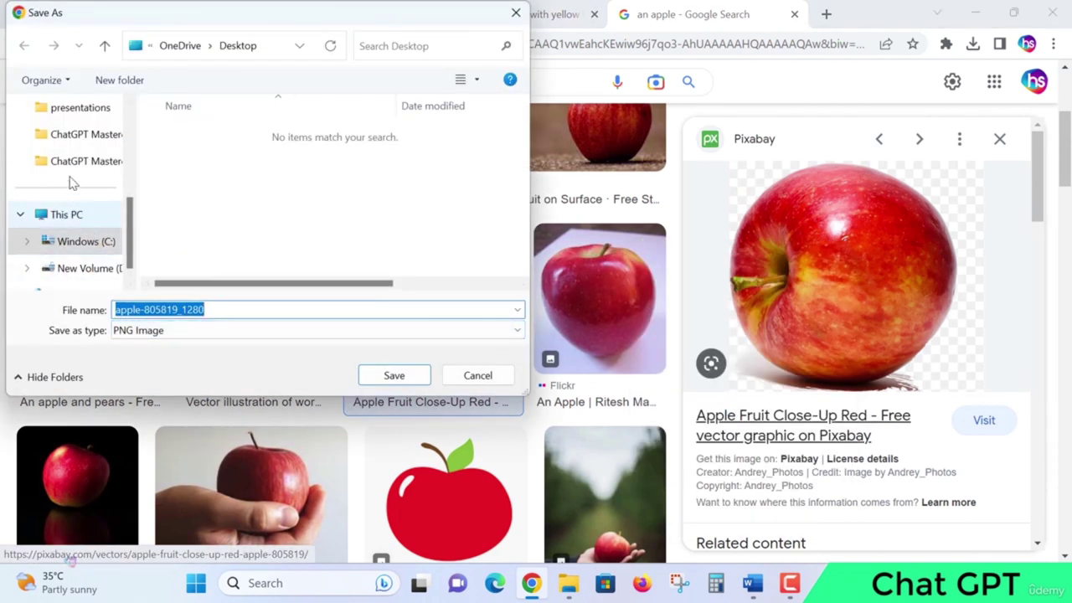
{"action": "scroll", "coordinate": [83, 167], "scroll_direction": "up", "scroll_amount": 6}
{"action": "left_click", "coordinate": [72, 136]}
{"action": "left_click", "coordinate": [381, 376]}
View the saved apple image from the Windows desktop, close it, and switch back to Chrome.
{"action": "left_click", "coordinate": [978, 14]}
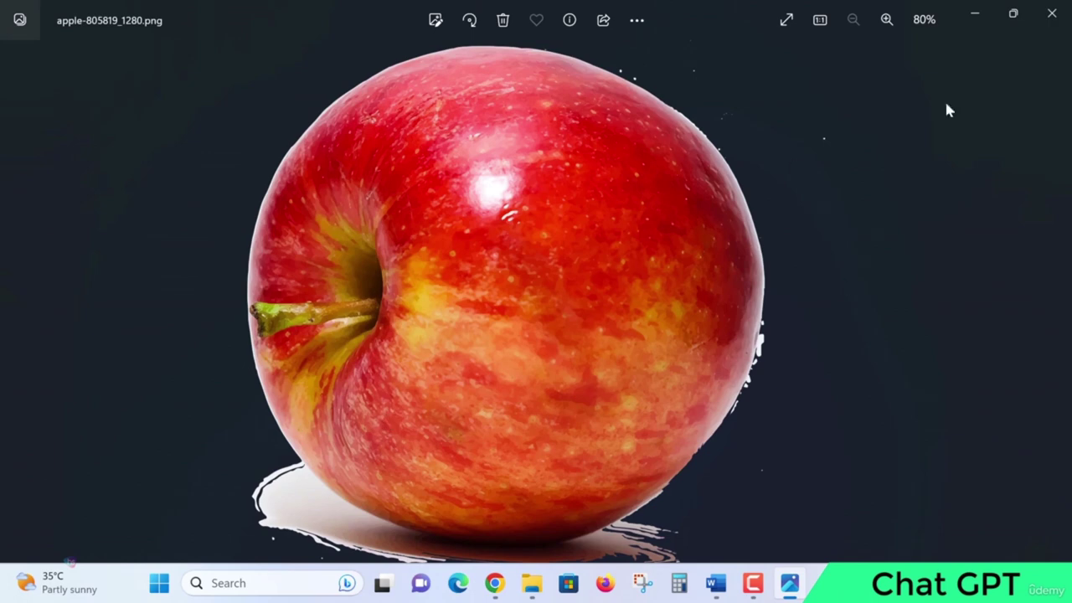
{"action": "left_click", "coordinate": [1052, 14]}
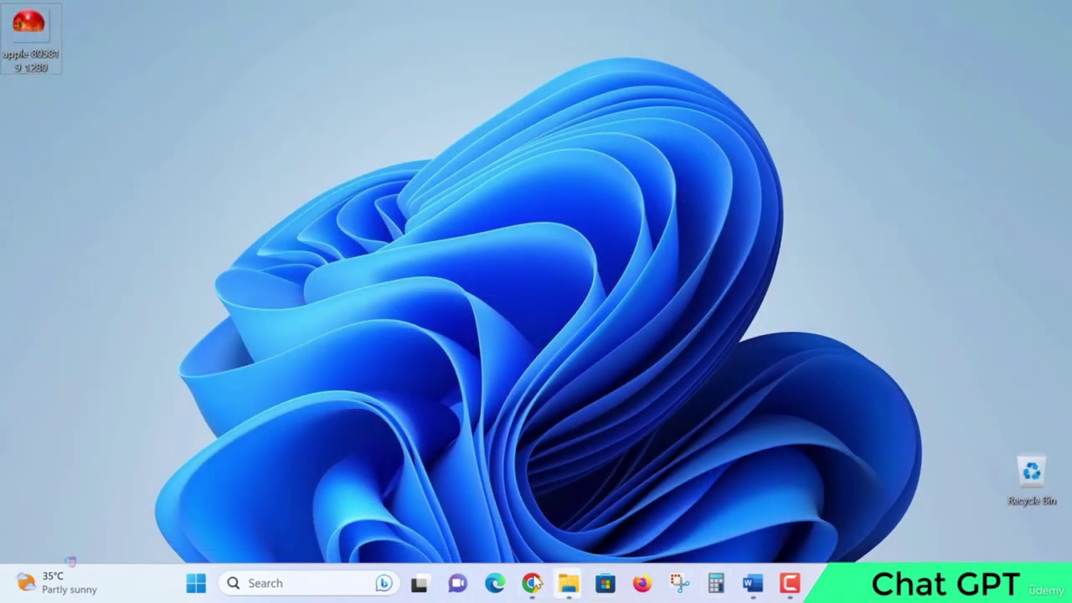
{"action": "left_click", "coordinate": [533, 583]}
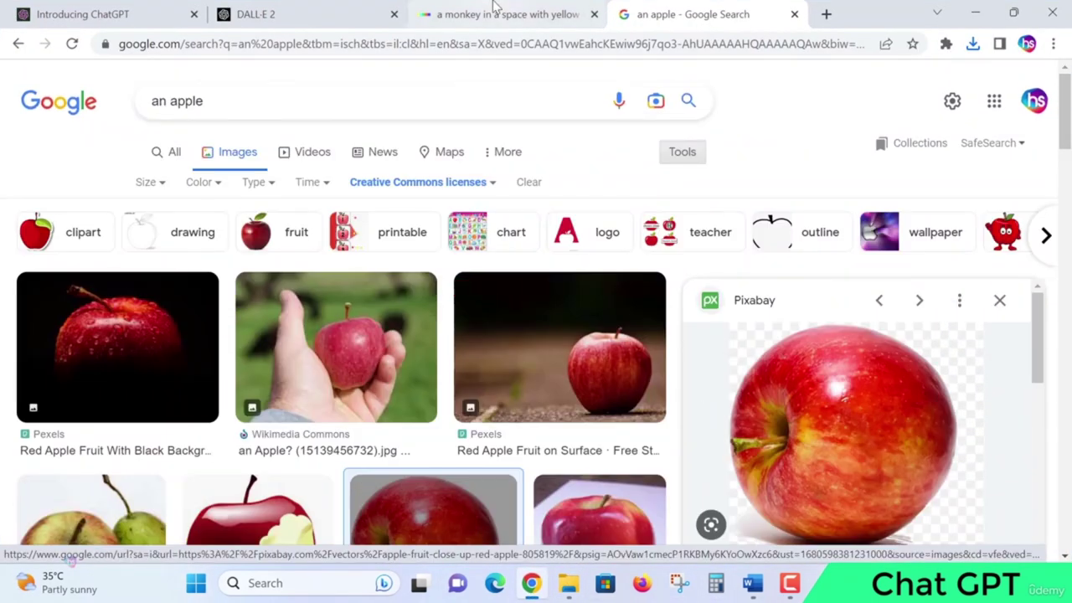
Return to the DALL·E results page and upload the image apple-805819_1280 from the Desktop.
{"action": "left_click", "coordinate": [500, 14]}
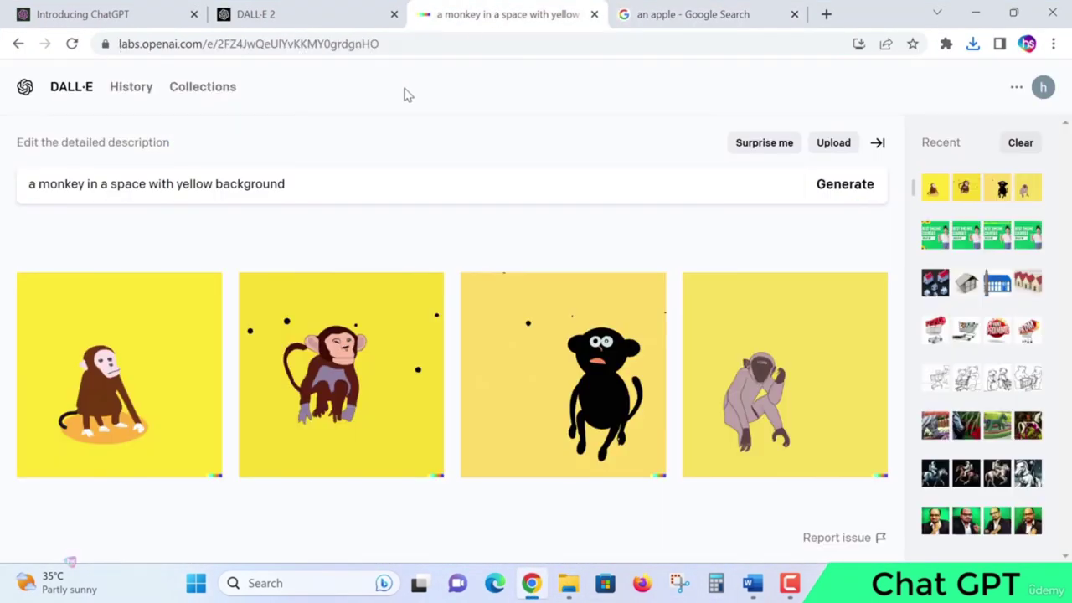
{"action": "left_click", "coordinate": [832, 144]}
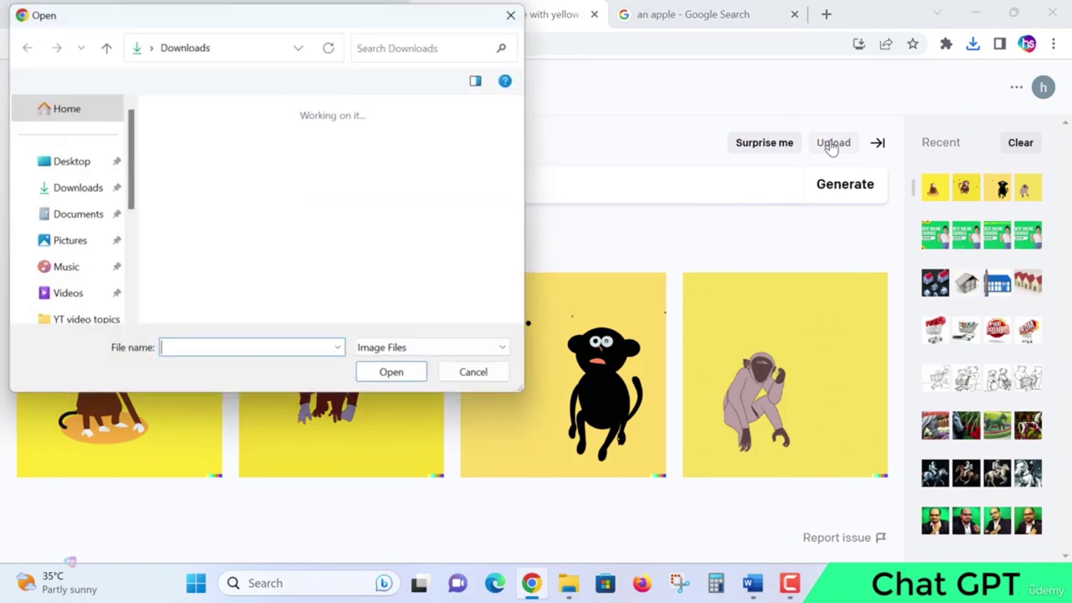
{"action": "left_click", "coordinate": [57, 167]}
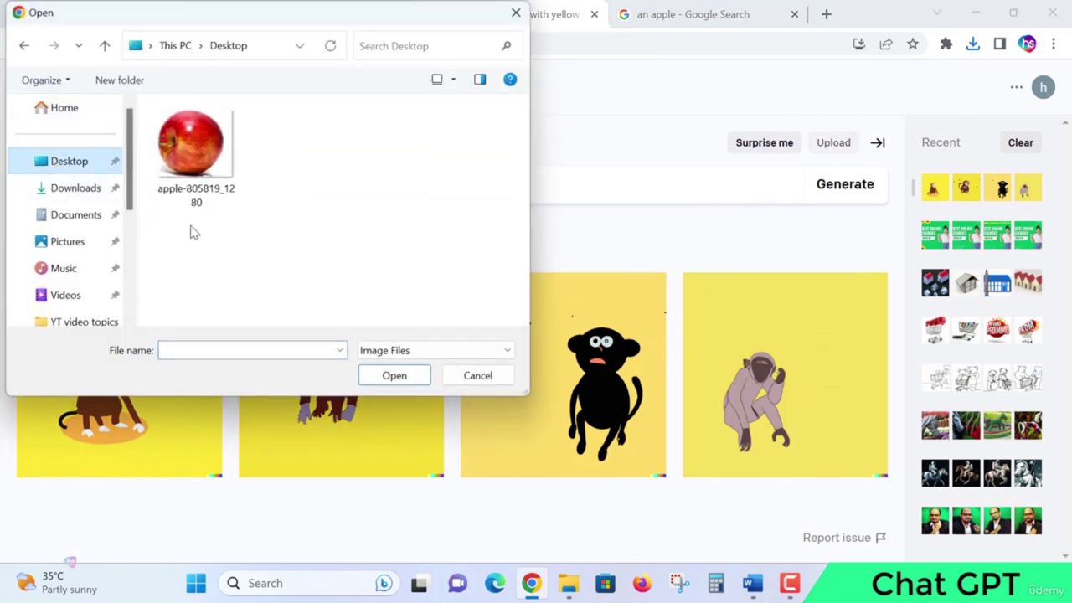
{"action": "left_click", "coordinate": [196, 150]}
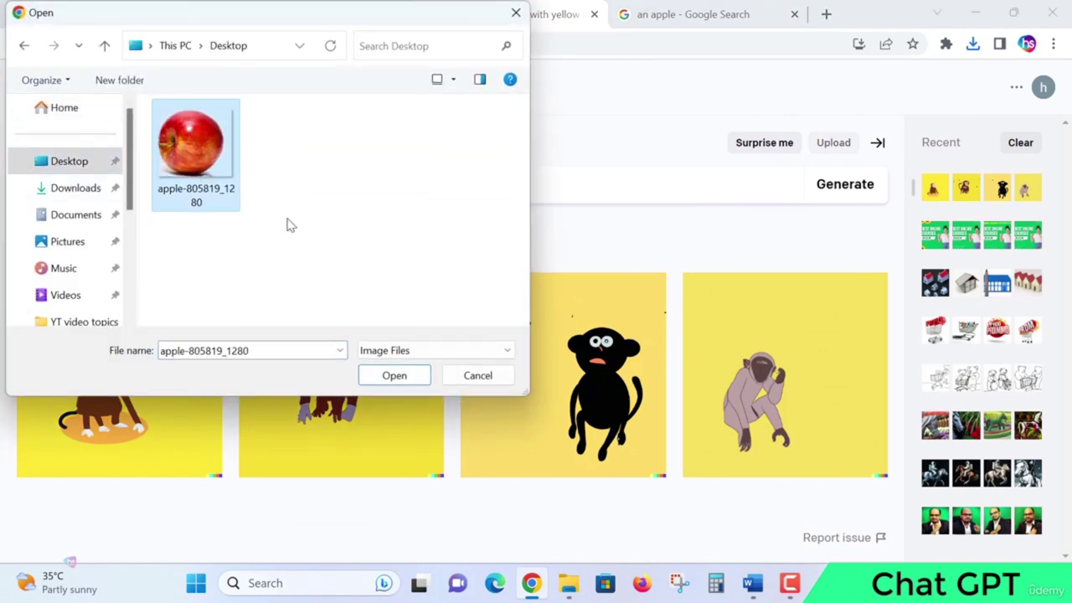
{"action": "left_click", "coordinate": [417, 379]}
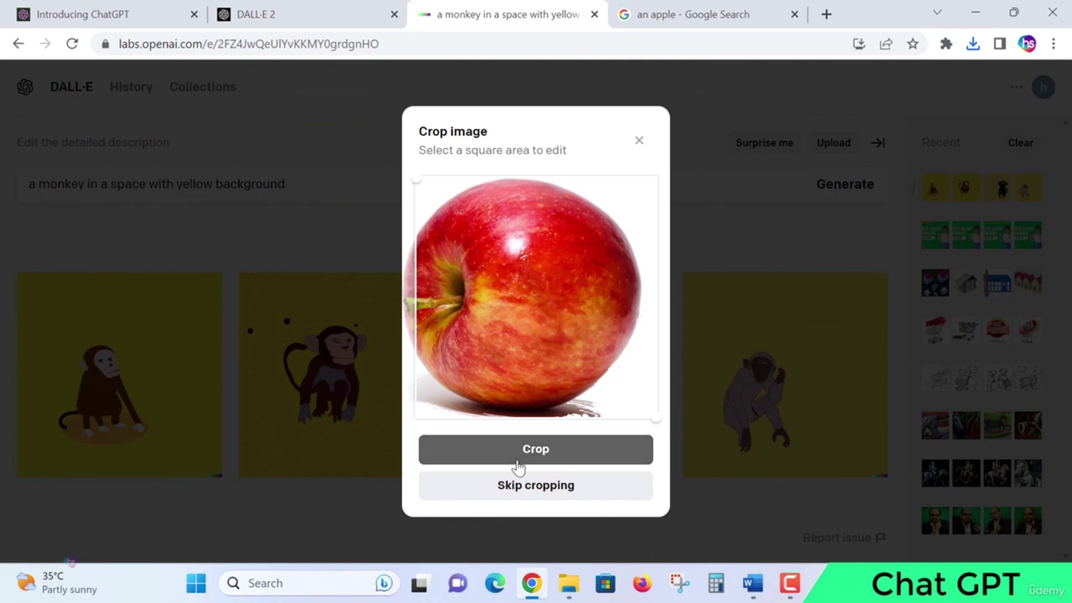
Skip cropping the uploaded apple image and dismiss the image editing beta notice.
{"action": "left_click", "coordinate": [542, 492]}
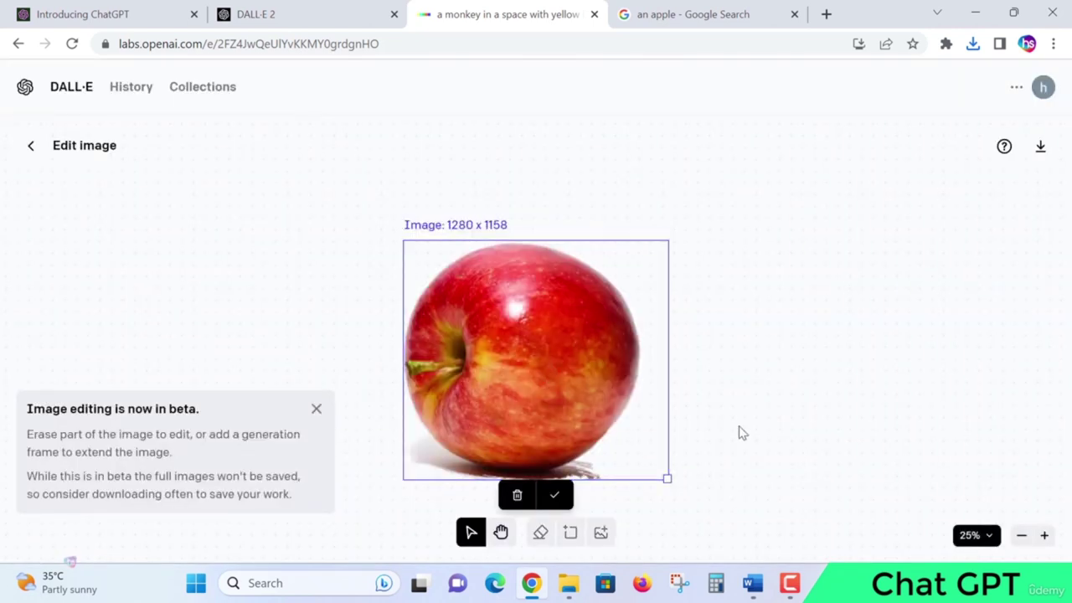
{"action": "scroll", "coordinate": [696, 427], "scroll_direction": "up", "scroll_amount": 3}
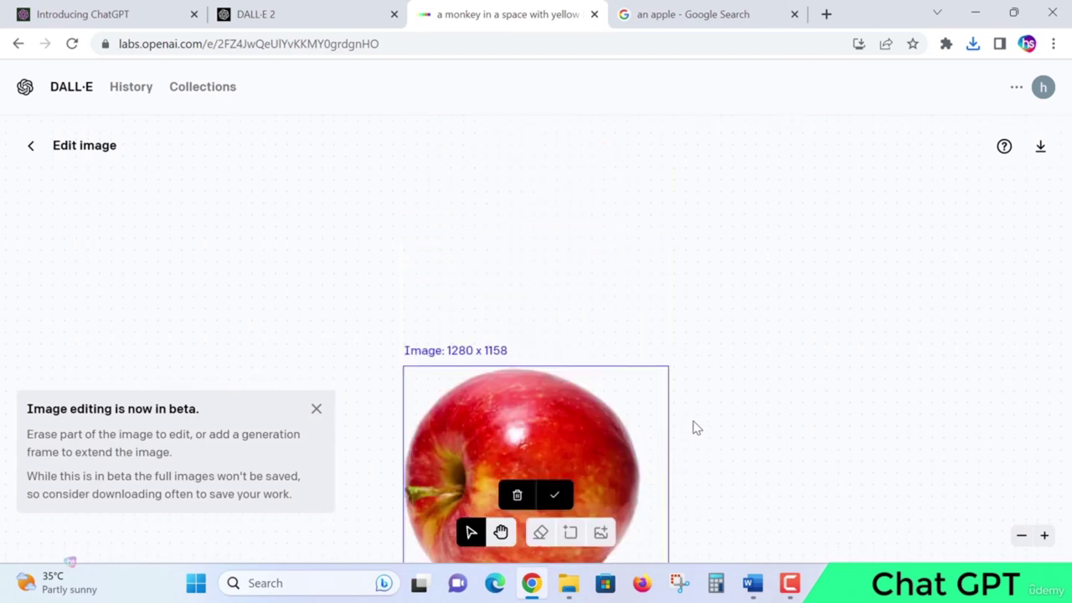
{"action": "scroll", "coordinate": [679, 435], "scroll_direction": "down", "scroll_amount": 3}
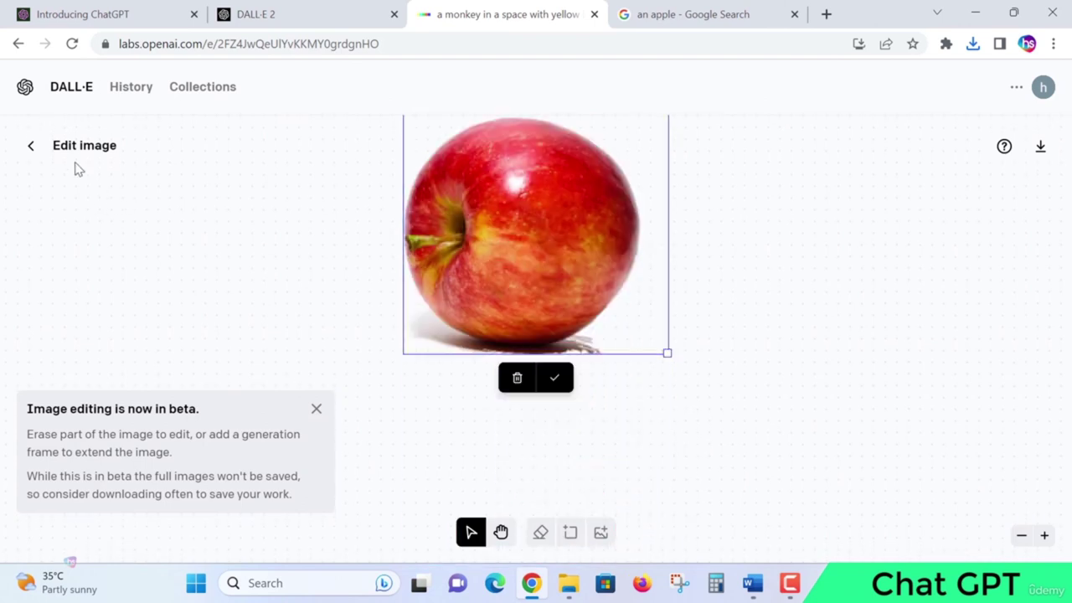
{"action": "left_click", "coordinate": [316, 408]}
Shift the apple image slightly to the left on the editing canvas and confirm its placement.
{"action": "scroll", "coordinate": [840, 400], "scroll_direction": "down", "scroll_amount": 3}
{"action": "scroll", "coordinate": [720, 408], "scroll_direction": "up", "scroll_amount": 3}
{"action": "scroll", "coordinate": [717, 407], "scroll_direction": "up", "scroll_amount": 3}
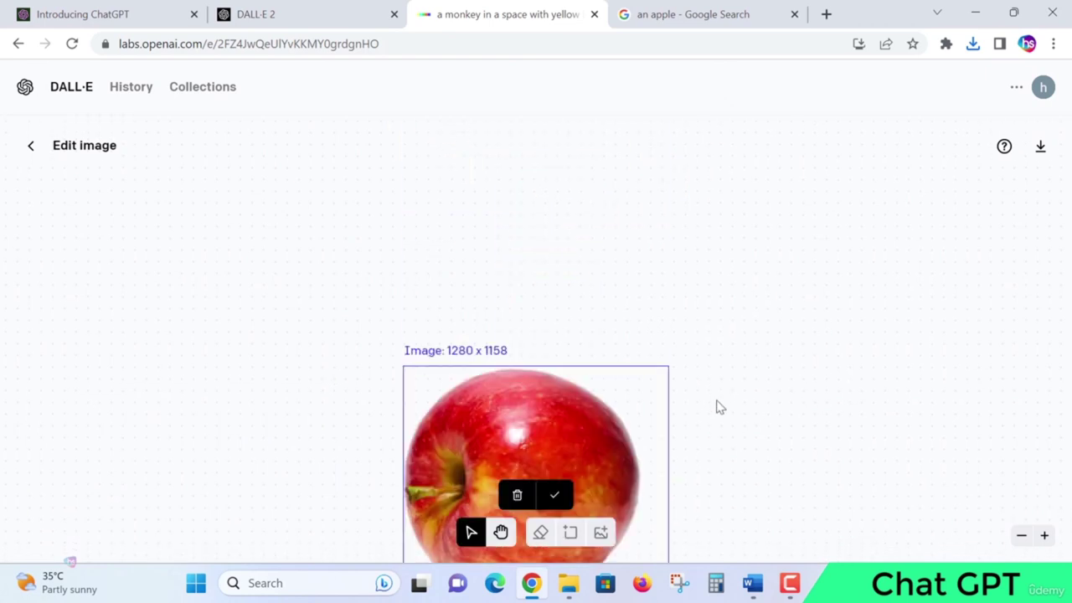
{"action": "scroll", "coordinate": [717, 407], "scroll_direction": "down", "scroll_amount": 2}
{"action": "scroll", "coordinate": [717, 407], "scroll_direction": "up", "scroll_amount": 3}
{"action": "scroll", "coordinate": [718, 406], "scroll_direction": "down", "scroll_amount": 2}
{"action": "scroll", "coordinate": [717, 405], "scroll_direction": "down", "scroll_amount": 2}
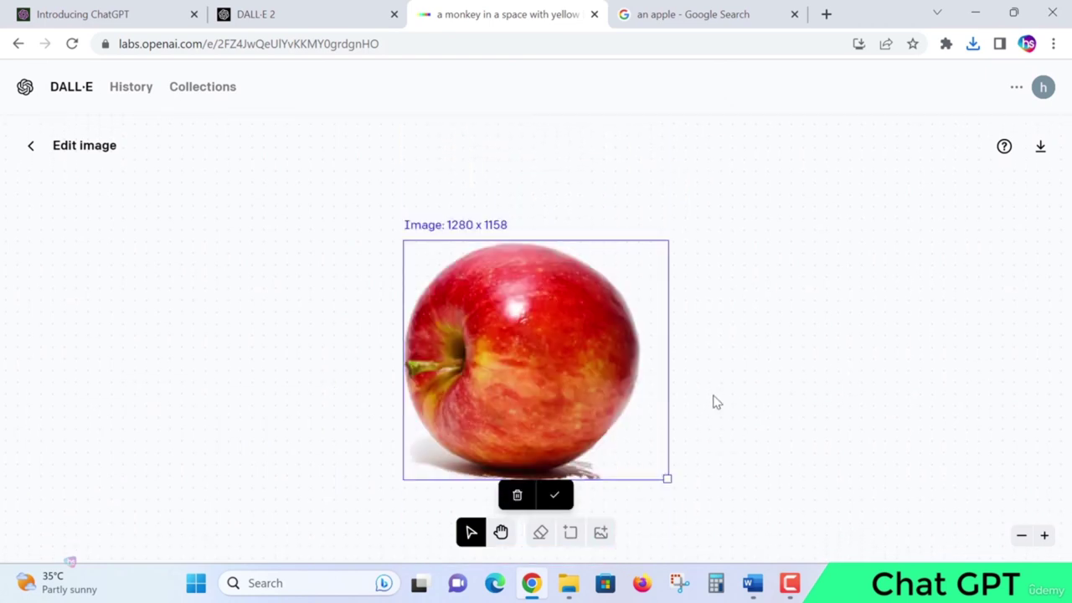
{"action": "left_click_drag", "start_coordinate": [532, 354], "coordinate": [512, 346]}
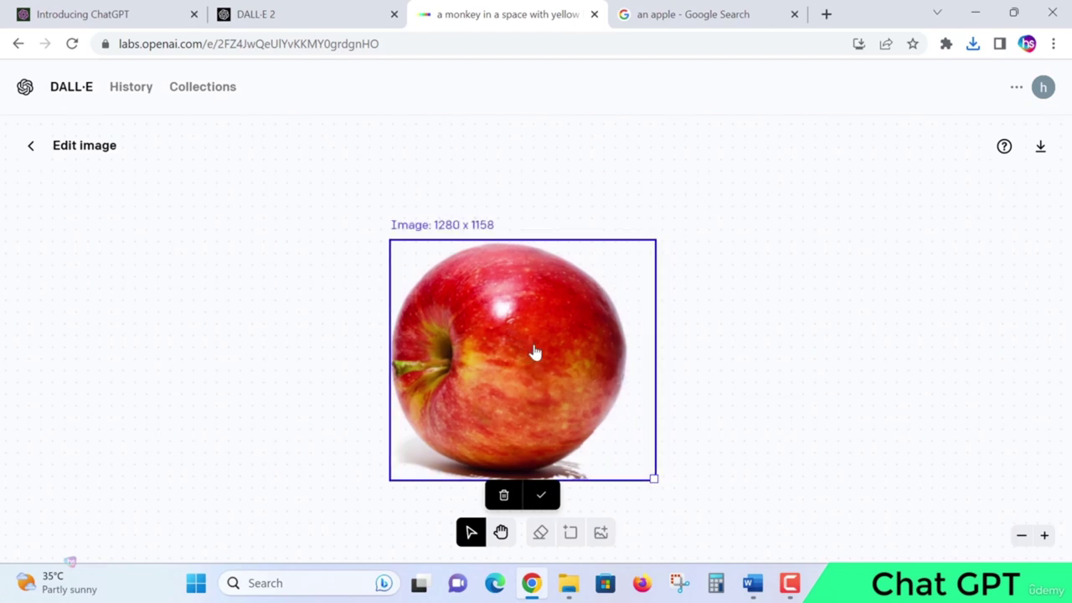
{"action": "left_click", "coordinate": [541, 499]}
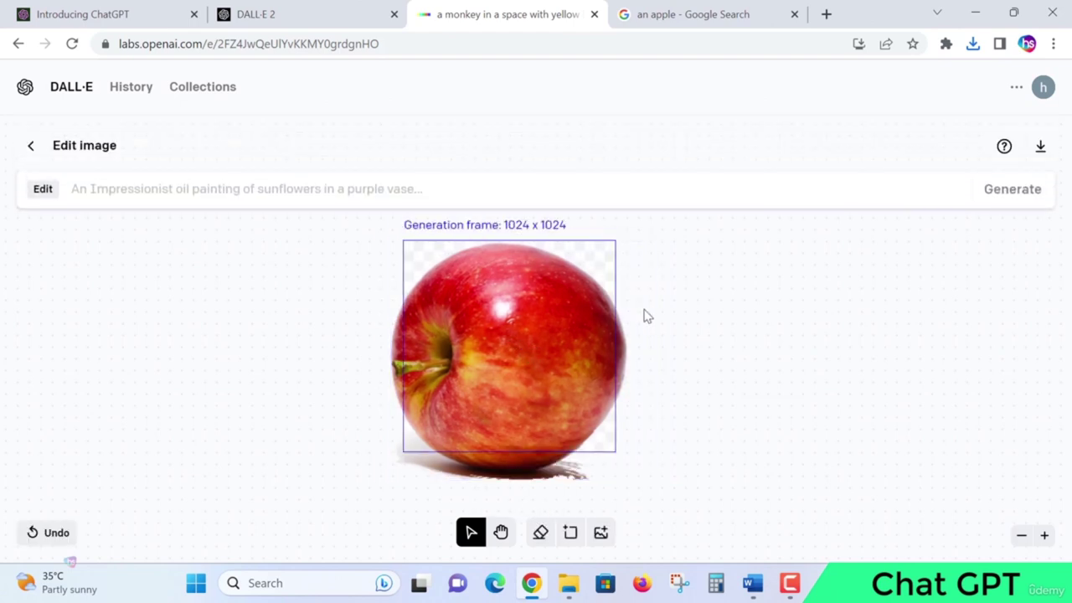
Generate an edit of the apple image within the generation frame using the prompt "add sunflower in yellow color".
{"action": "left_click", "coordinate": [109, 191]}
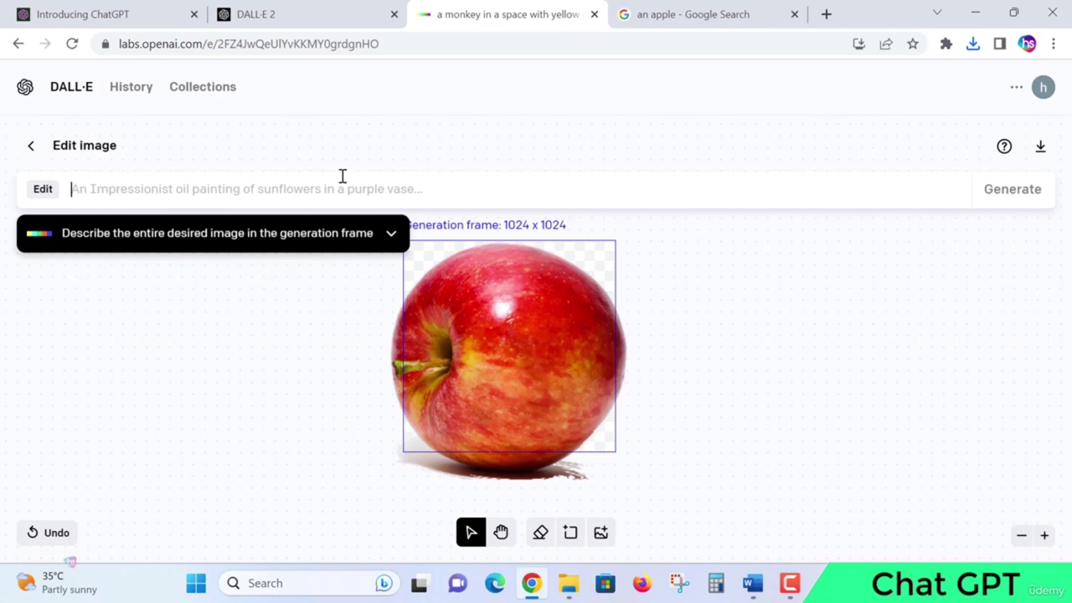
{"action": "type", "text": "a"}
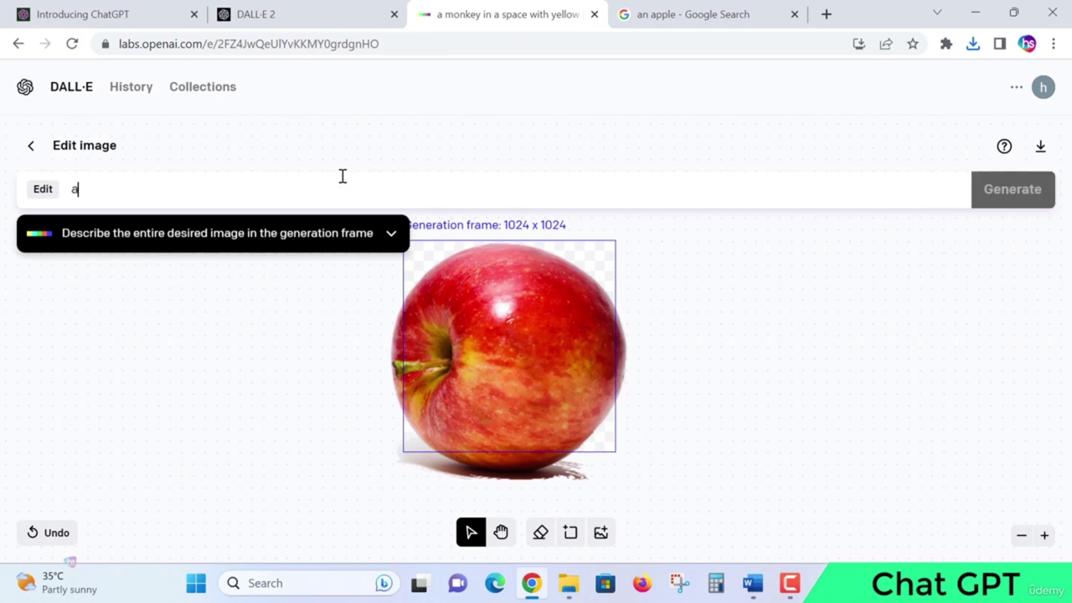
{"action": "type", "text": "dd sunf"}
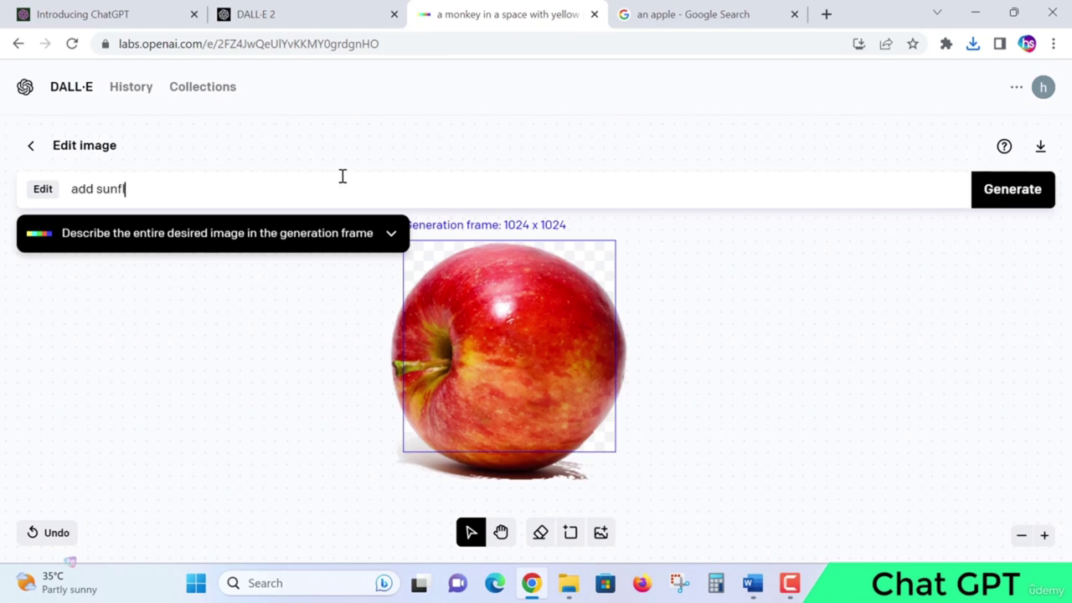
{"action": "type", "text": "lower in yellow color"}
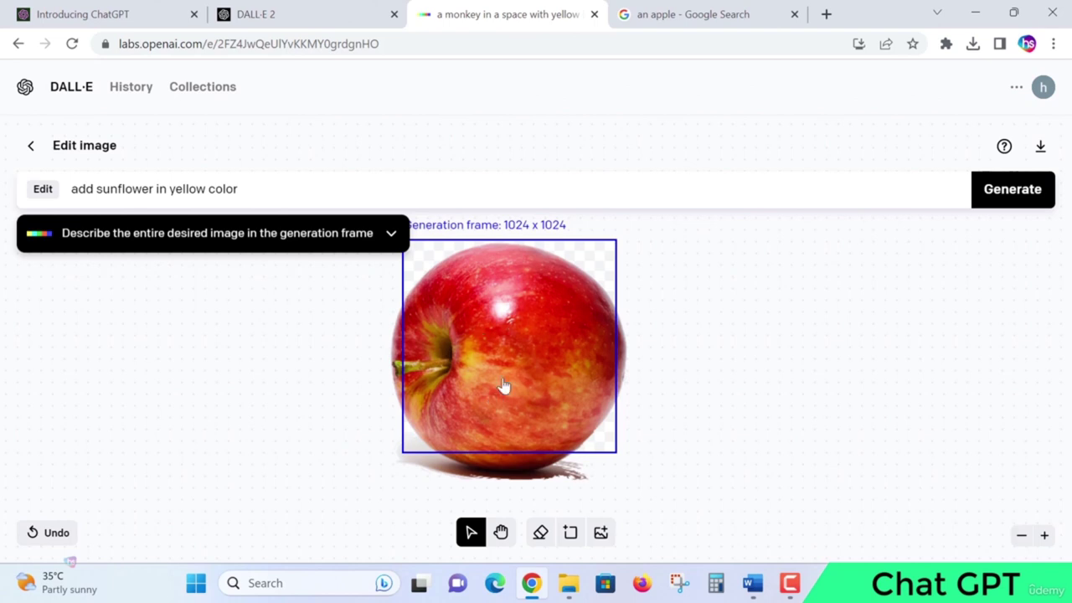
{"action": "left_click", "coordinate": [1024, 191]}
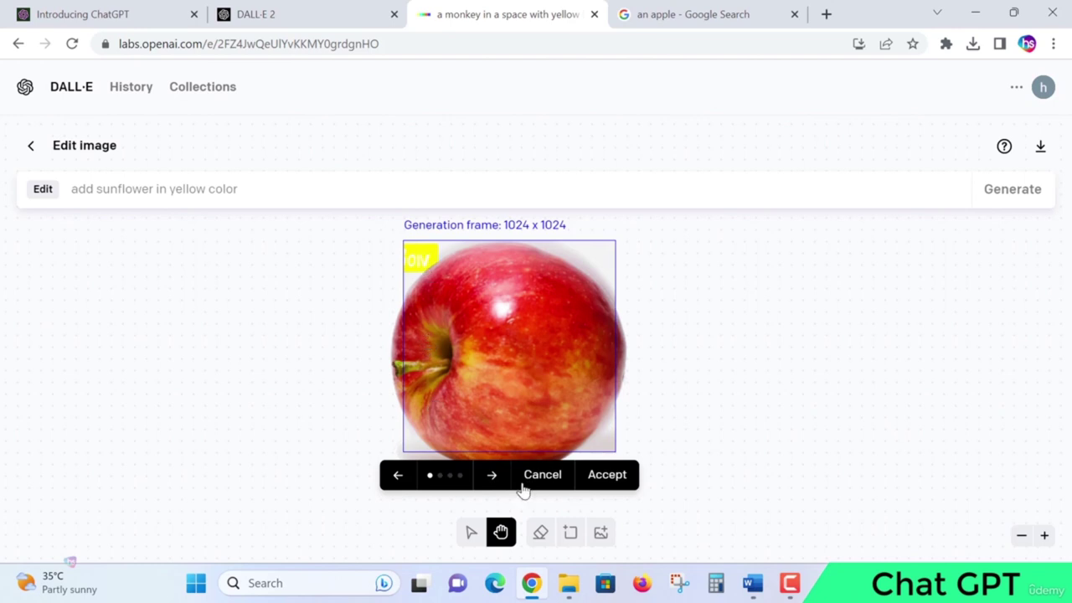
Browse the generated apple edits in both directions and compare how each one fills the frame around the apple.
{"action": "left_click", "coordinate": [492, 477]}
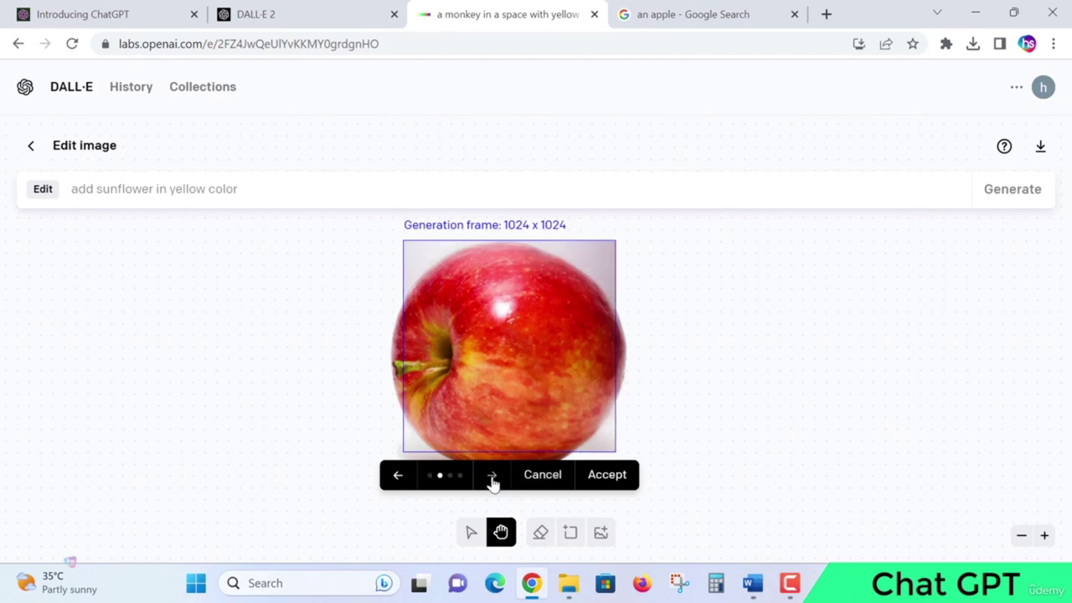
{"action": "left_click", "coordinate": [493, 476]}
{"action": "mouse_move", "coordinate": [587, 255]}
{"action": "left_mouse_down"}
{"action": "mouse_move", "coordinate": [542, 256]}
{"action": "mouse_move", "coordinate": [594, 253]}
{"action": "left_mouse_up"}
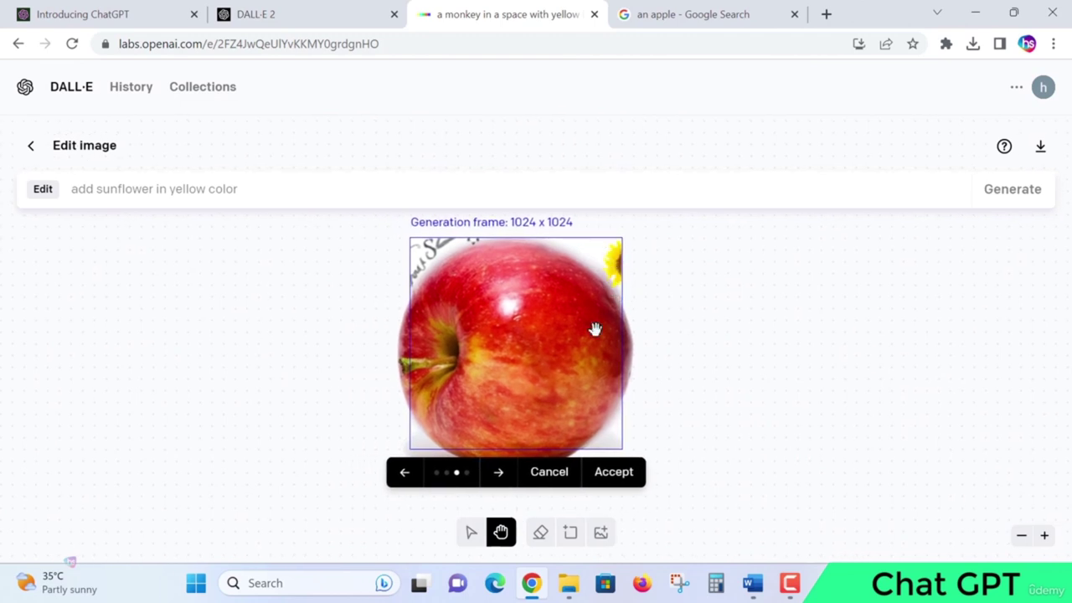
{"action": "left_click", "coordinate": [498, 474]}
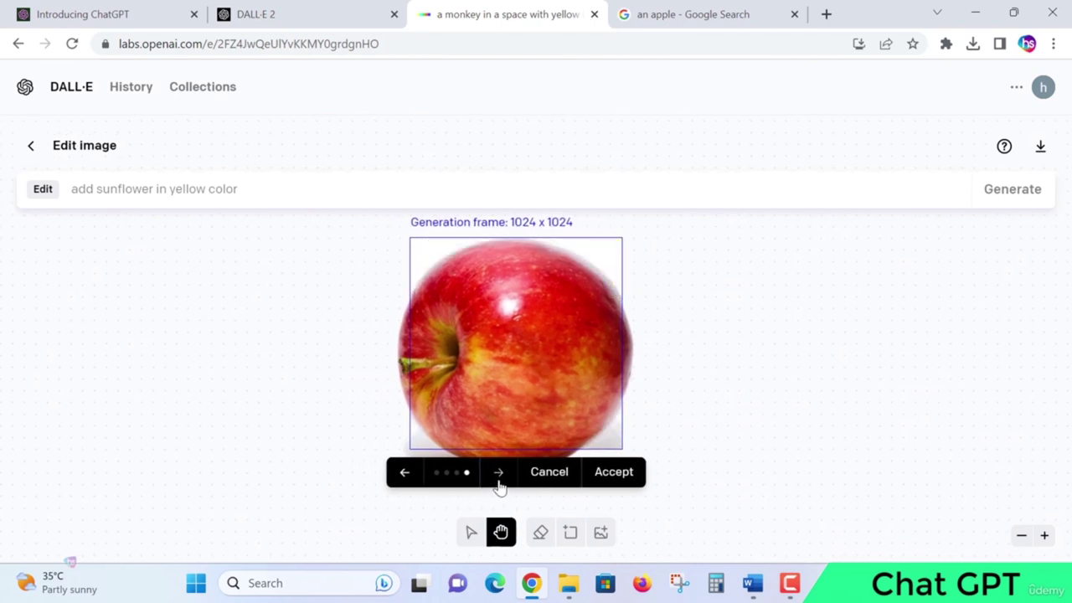
{"action": "left_click", "coordinate": [405, 485]}
{"action": "left_click", "coordinate": [406, 485]}
{"action": "left_click", "coordinate": [407, 485]}
{"action": "left_click", "coordinate": [408, 489]}
{"action": "left_click", "coordinate": [407, 489]}
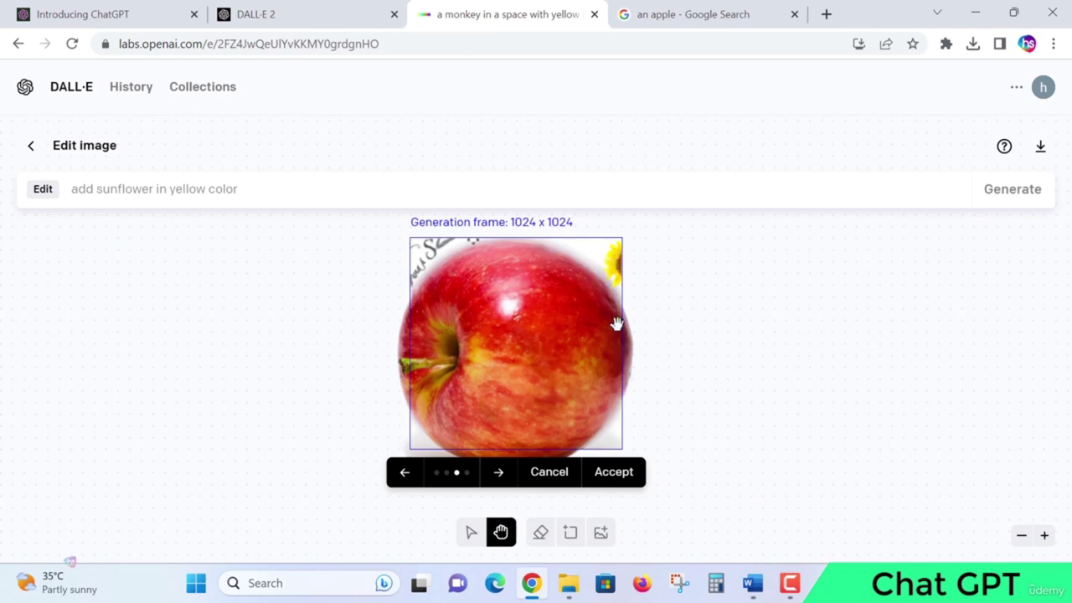
{"action": "double_click", "coordinate": [138, 187]}
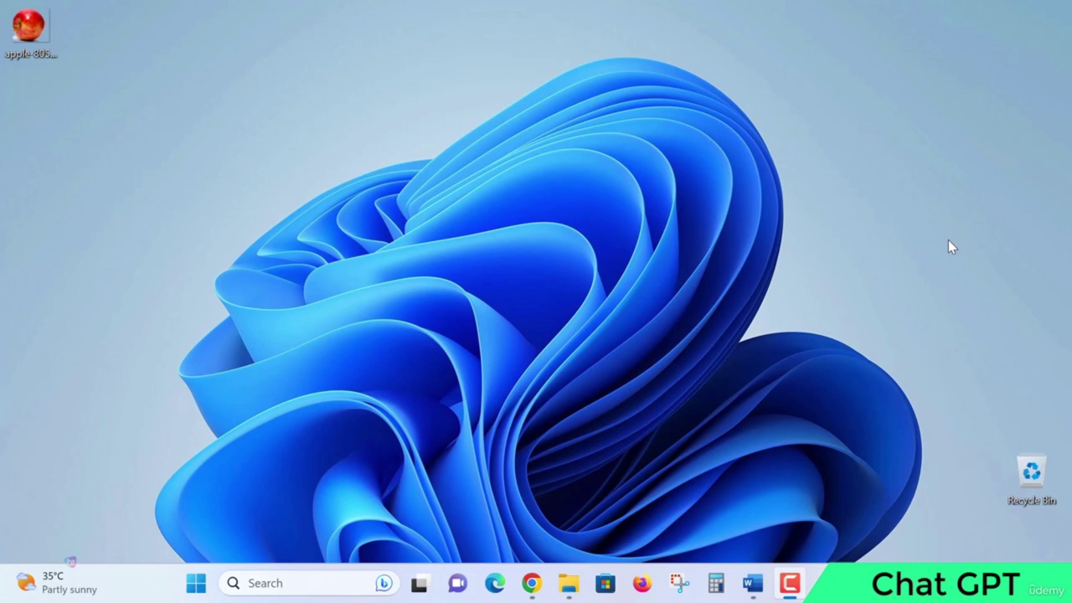
Switch to Chrome, view the DALL·E 2 product page, and return to the DALL·E monkey results page.
{"action": "left_click", "coordinate": [532, 583]}
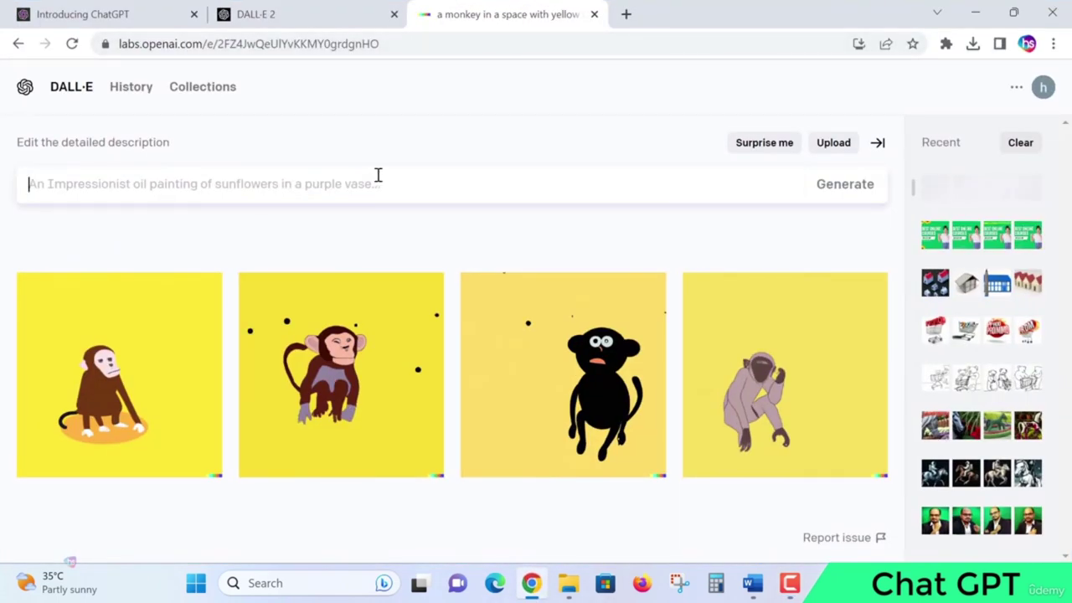
{"action": "left_click", "coordinate": [301, 12]}
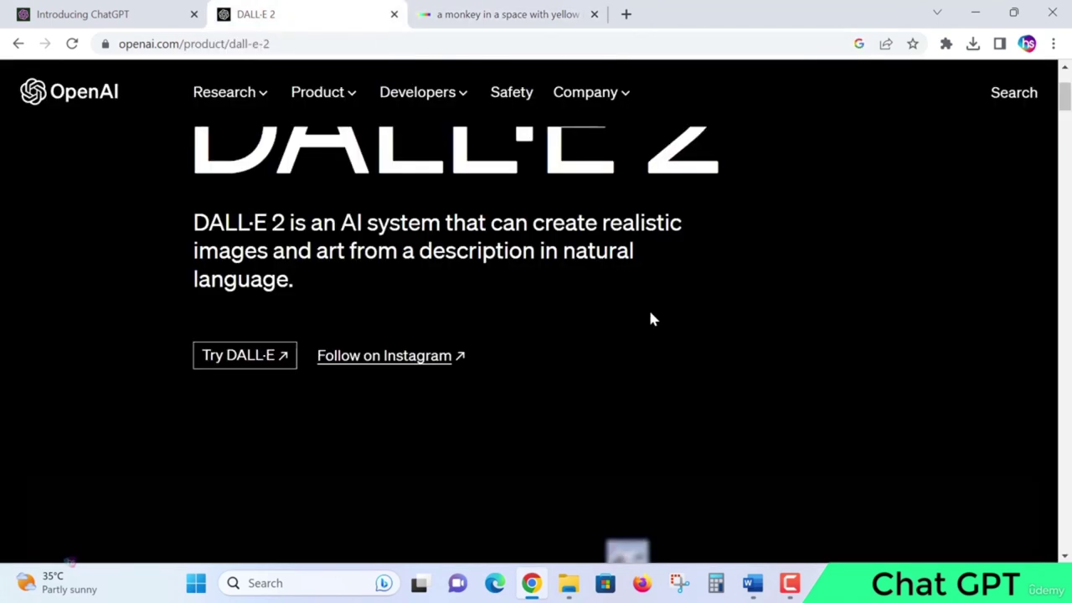
{"action": "key", "text": "ctrl+Tab"}
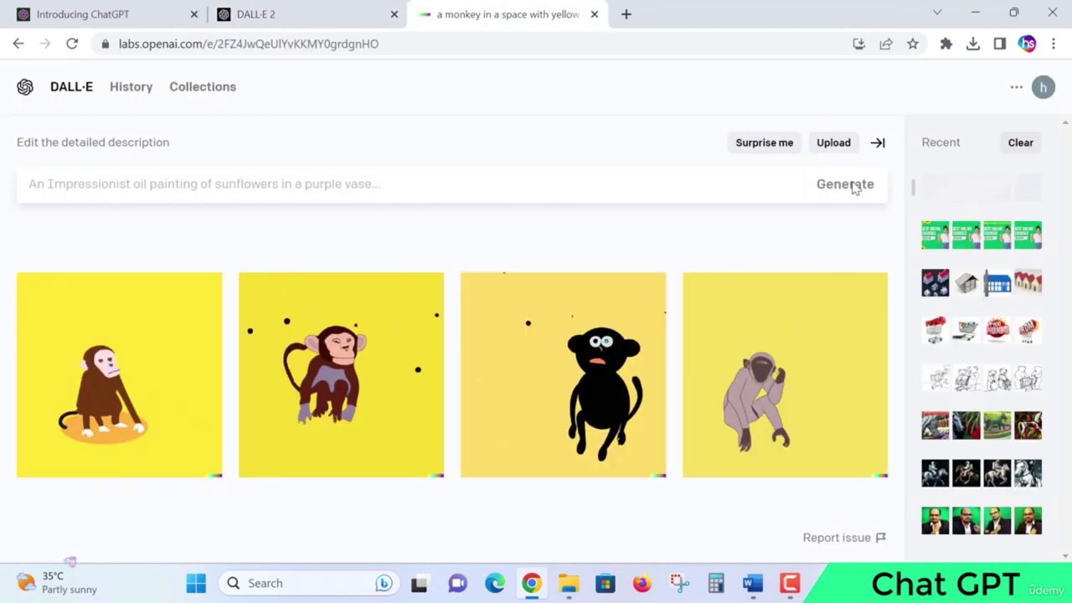
Generate images from the prompt "create a sale poster for medical product".
{"action": "left_click", "coordinate": [502, 191]}
{"action": "type", "text": "create a s"}
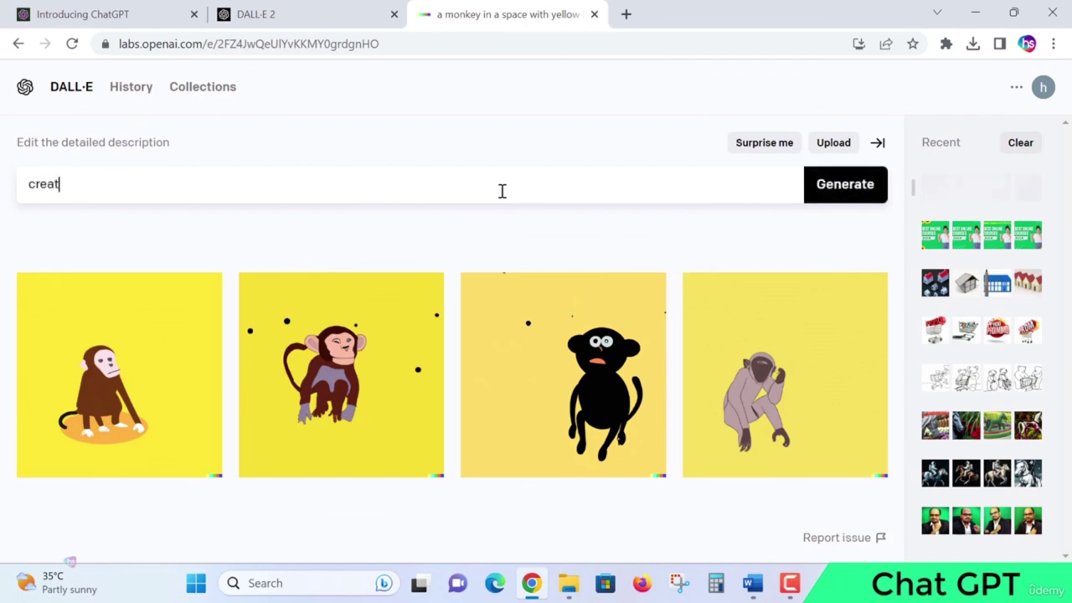
{"action": "type", "text": "porta"}
{"action": "key", "text": "BackSpace"}
{"action": "key", "text": "BackSpace"}
{"action": "type", "text": "ter for medical product"}
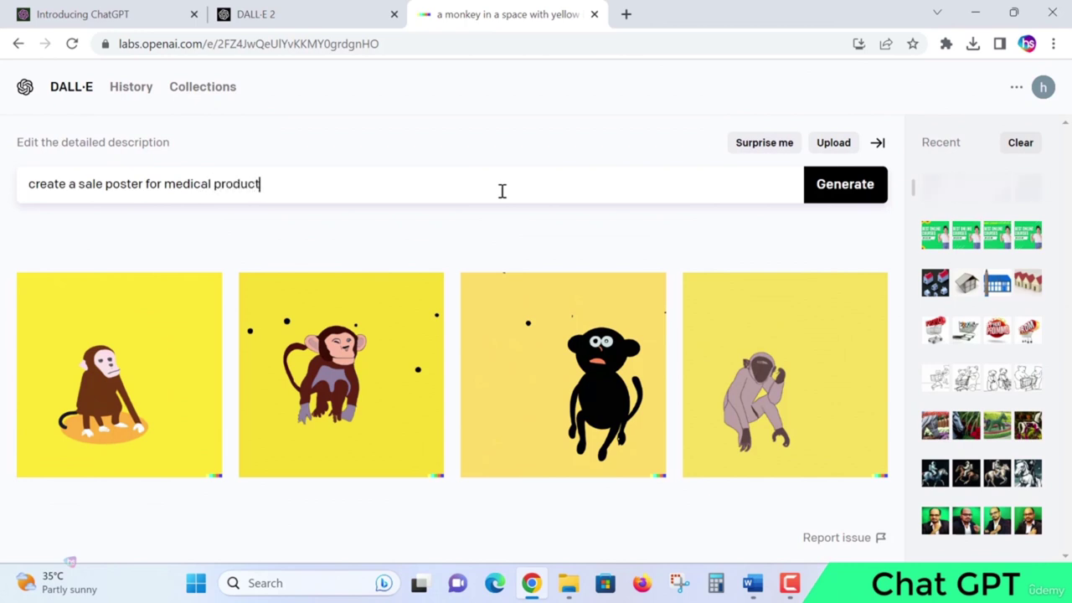
{"action": "left_click", "coordinate": [827, 193]}
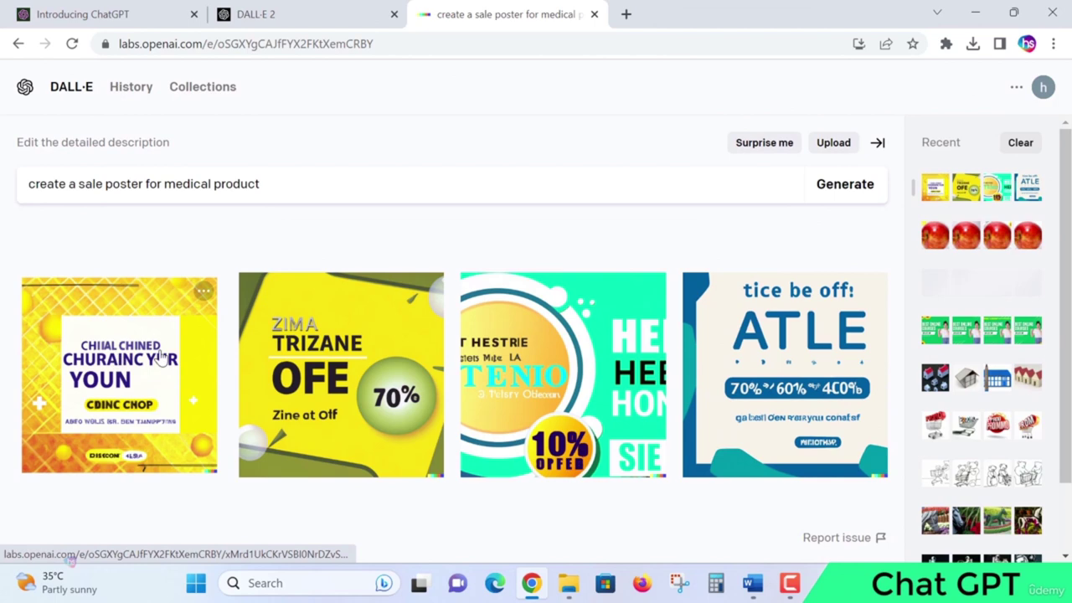
View the yellow-orange poster and its image editor, view the turquoise 10% offer poster, and return to the results.
{"action": "left_click", "coordinate": [114, 374]}
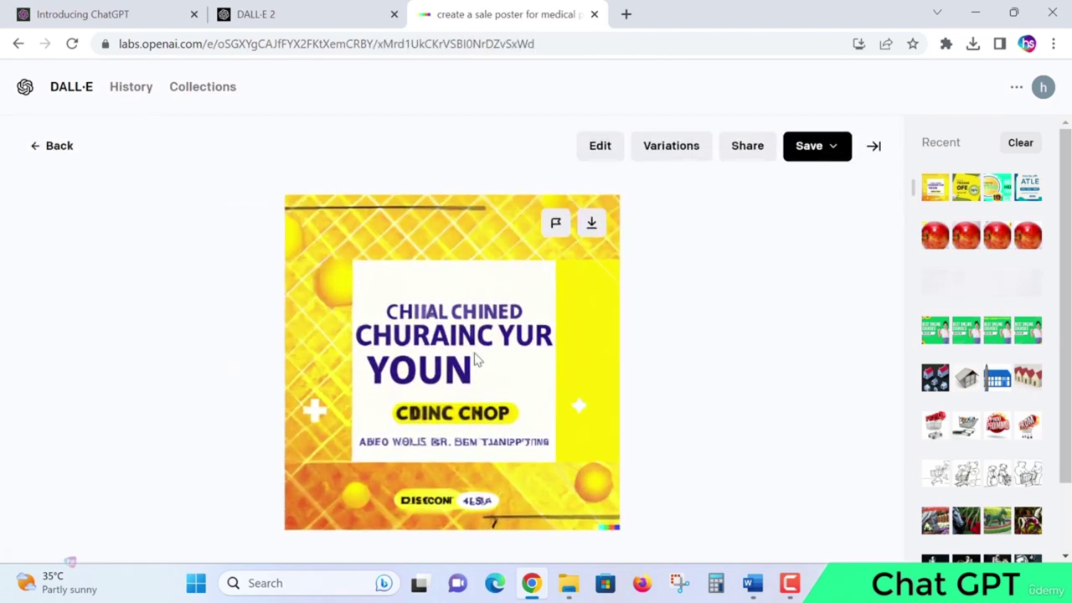
{"action": "left_click", "coordinate": [598, 149]}
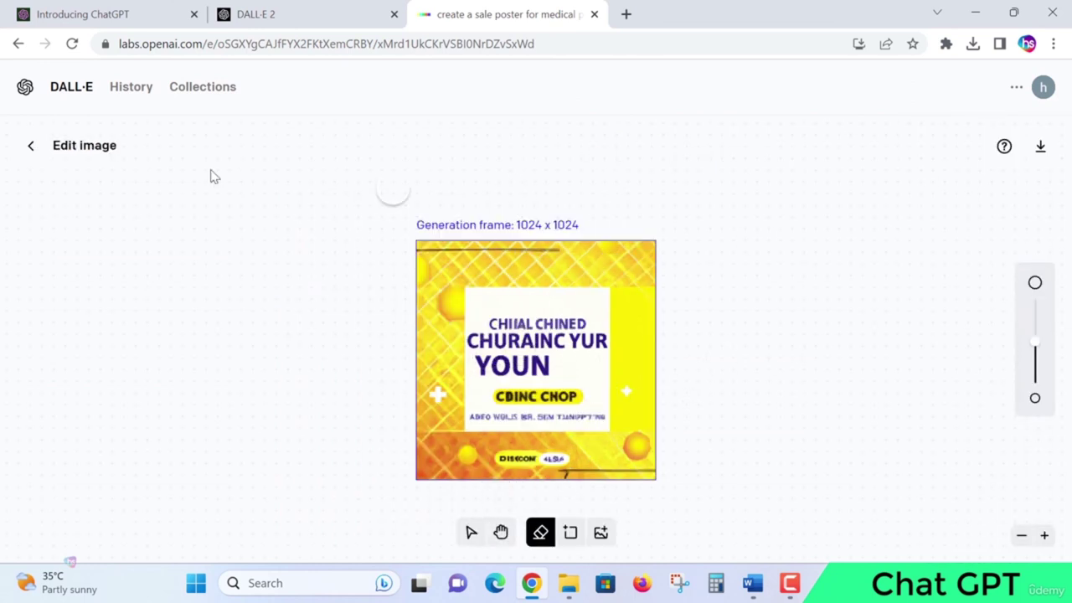
{"action": "left_click", "coordinate": [32, 147]}
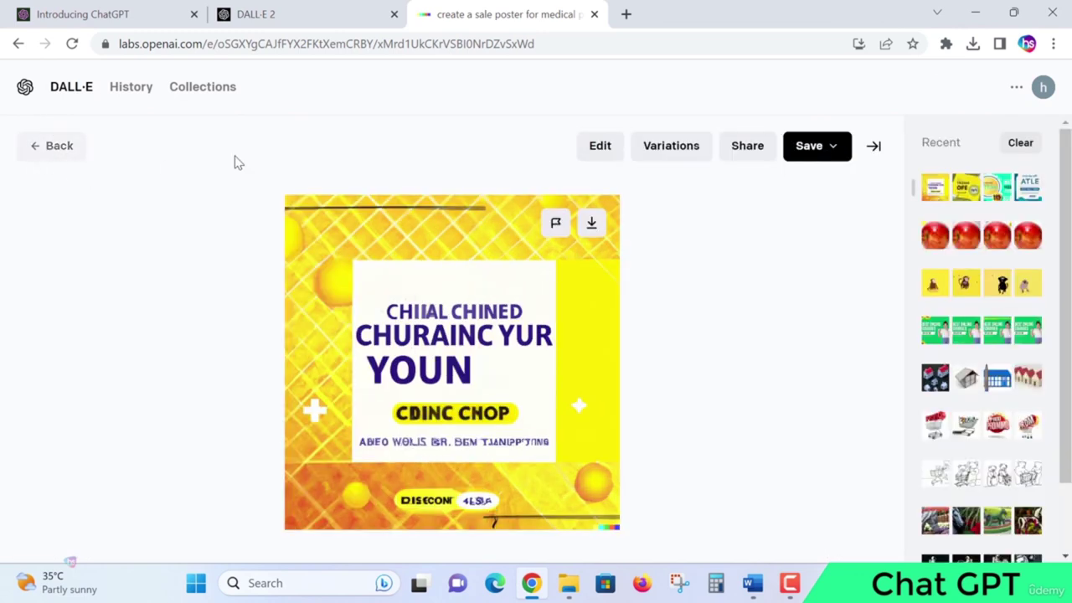
{"action": "left_click", "coordinate": [52, 146]}
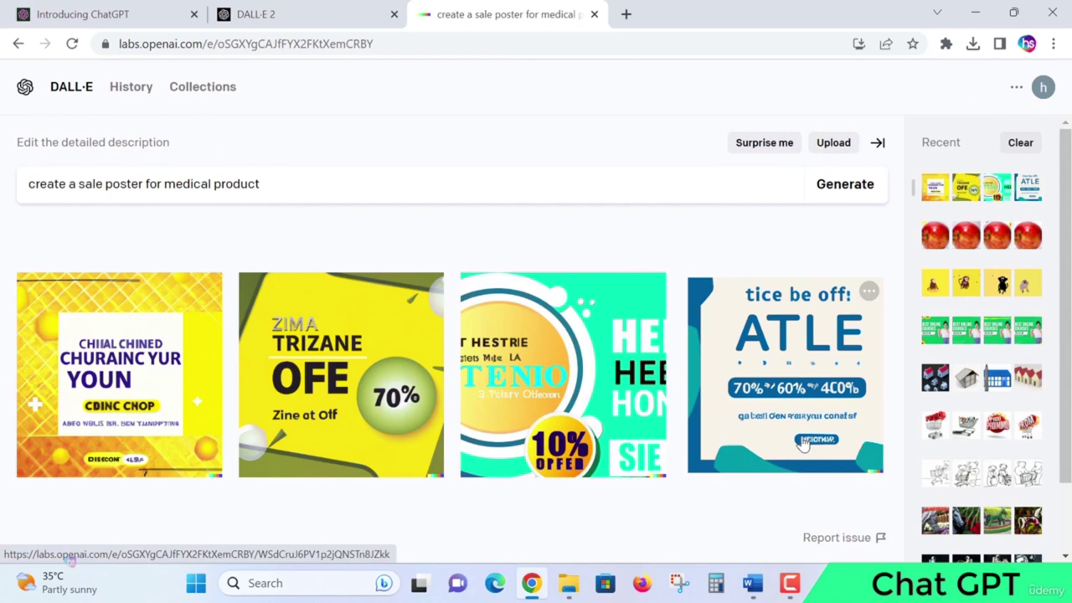
{"action": "left_click", "coordinate": [622, 391]}
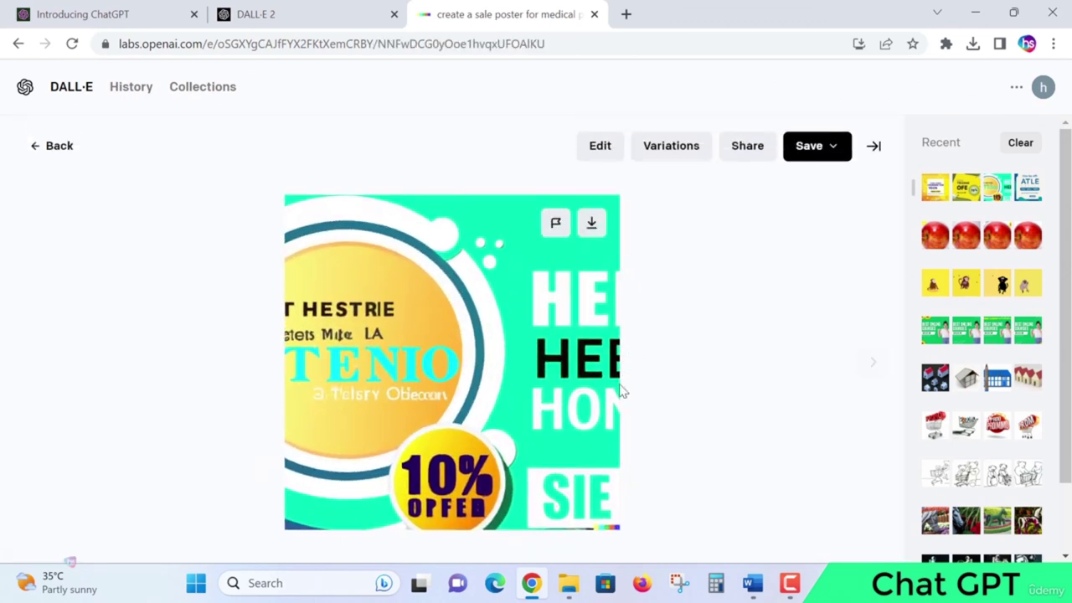
{"action": "left_click", "coordinate": [19, 43]}
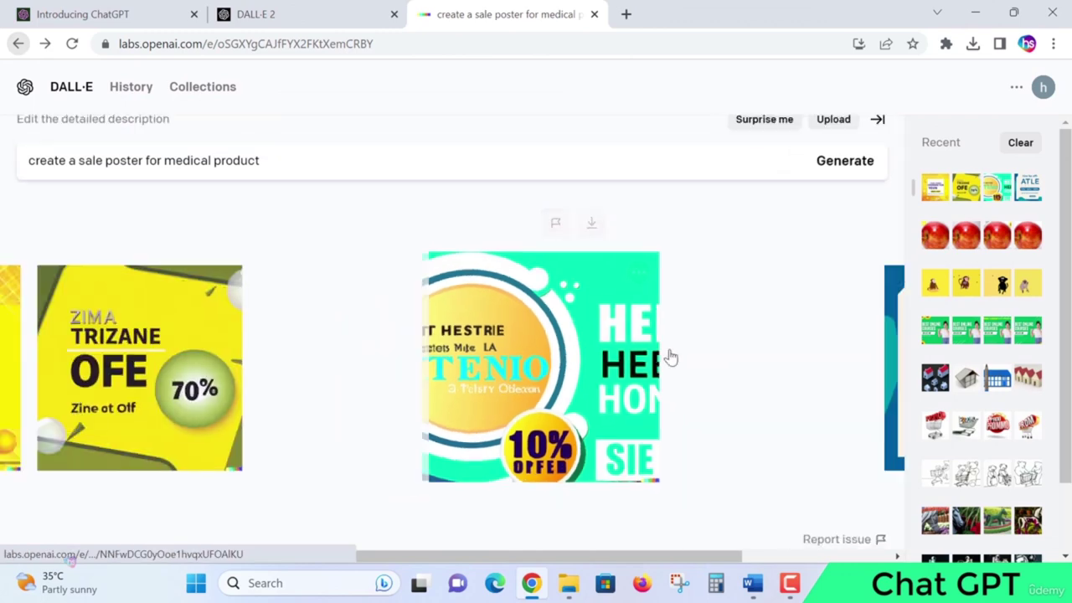
View the blue-and-beige ATLE poster with its share and save-to-collection options, and open the yellow 70% poster.
{"action": "left_click", "coordinate": [787, 396]}
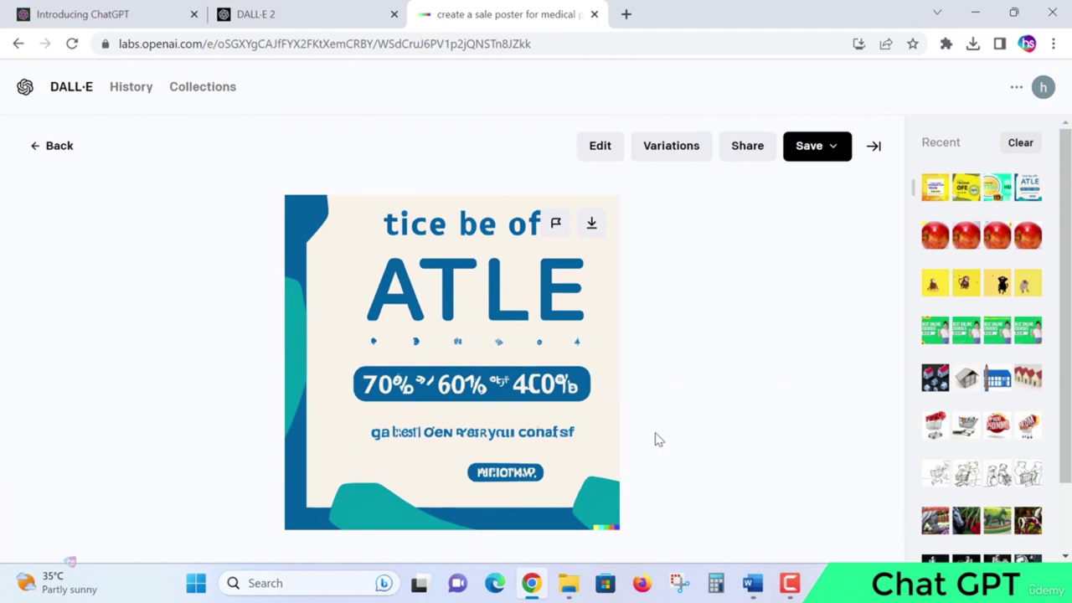
{"action": "left_click", "coordinate": [745, 147]}
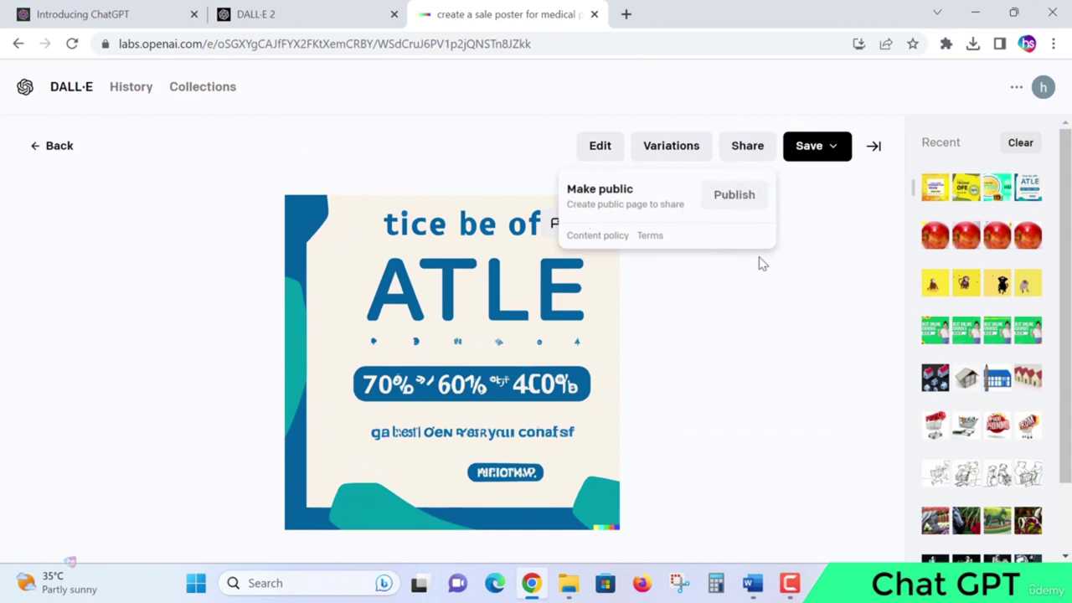
{"action": "left_click", "coordinate": [838, 159]}
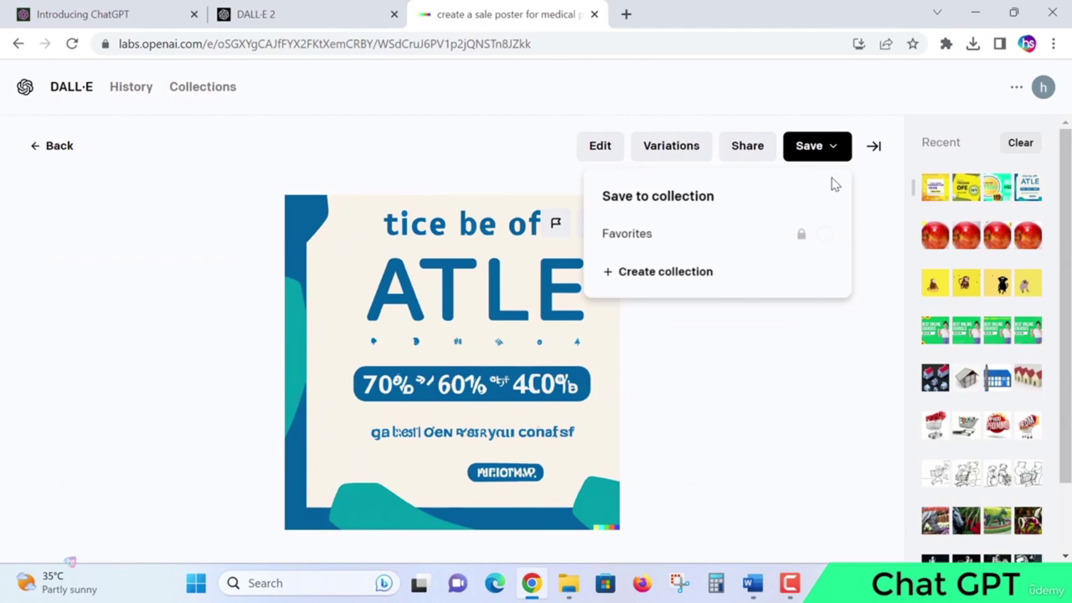
{"action": "left_click", "coordinate": [268, 178]}
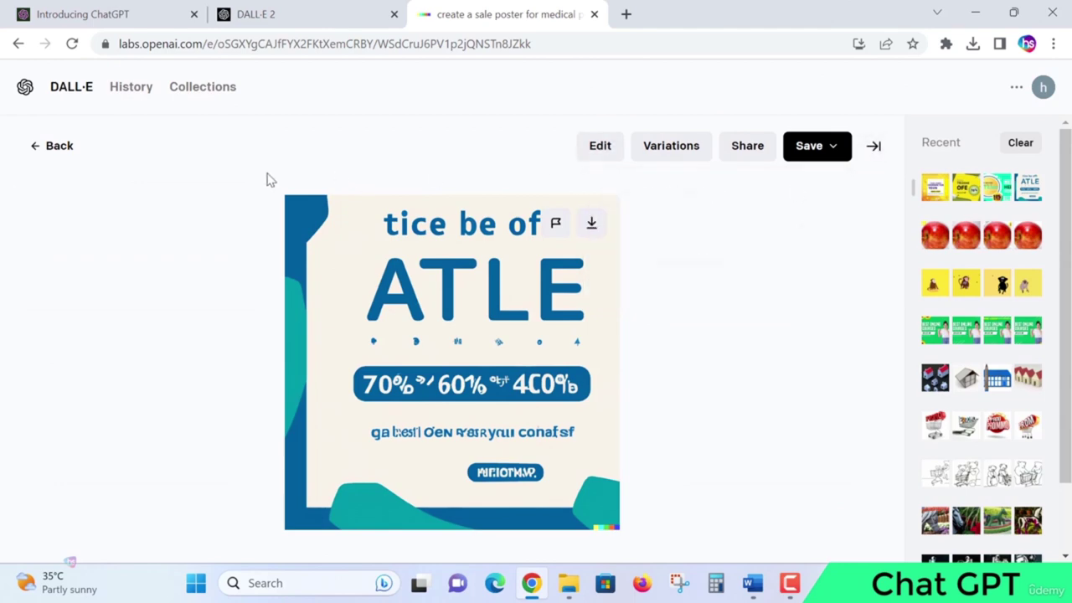
{"action": "left_click", "coordinate": [35, 146]}
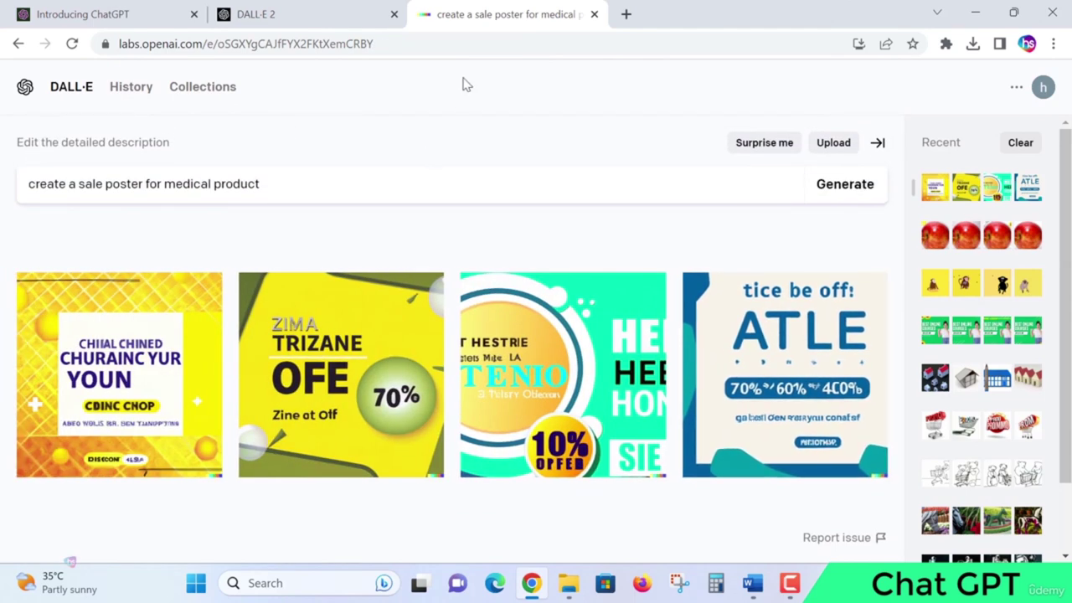
{"action": "left_click", "coordinate": [349, 353]}
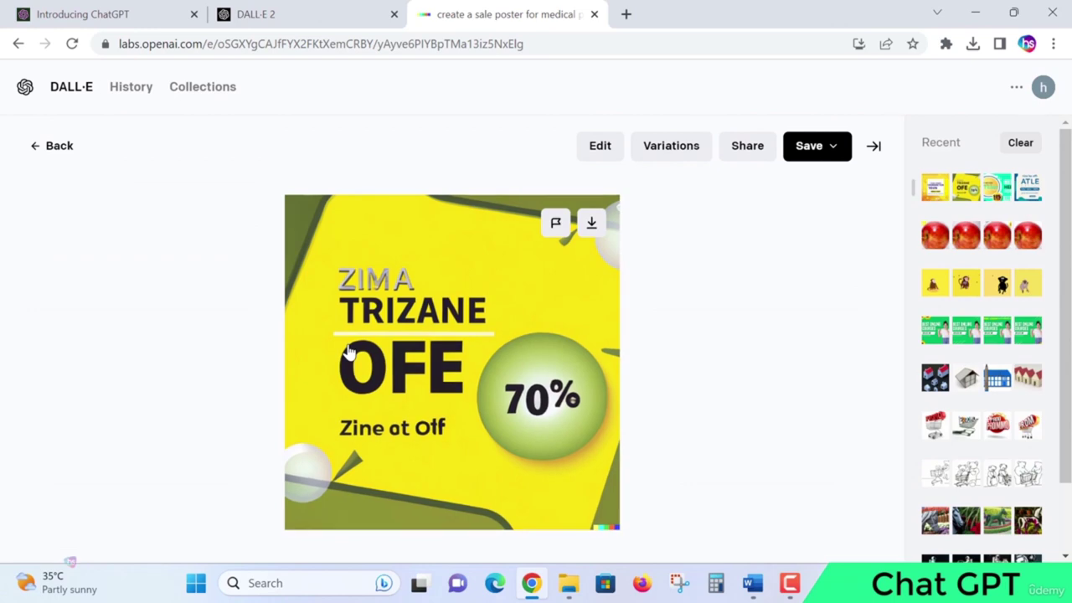
Return to the poster results and view the recent shopping cart promo, 3D house and astronaut-riding-a-horse generations.
{"action": "left_click", "coordinate": [41, 145]}
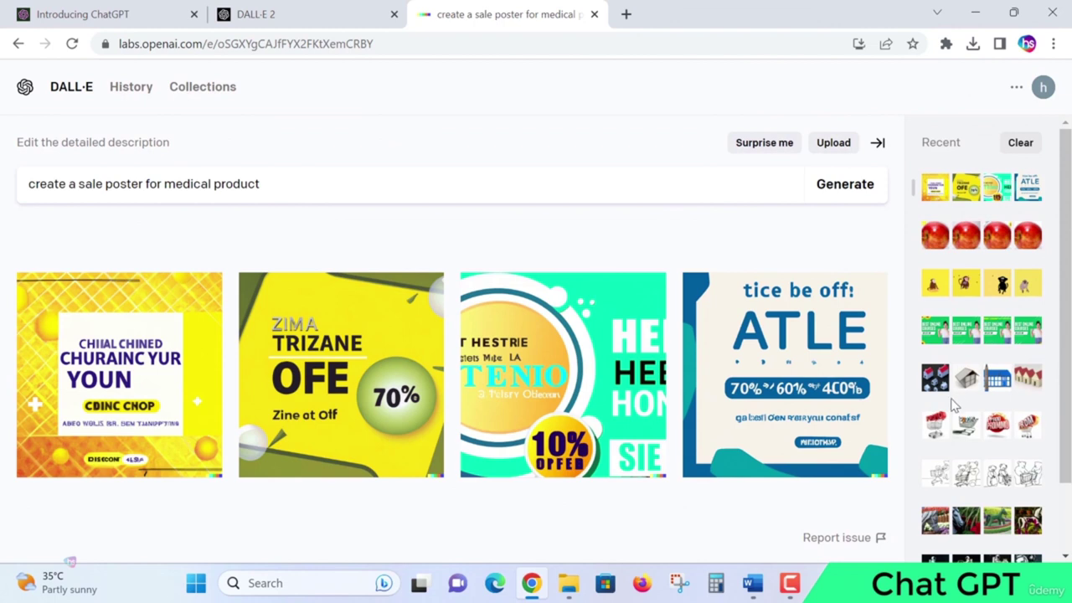
{"action": "left_click", "coordinate": [937, 423]}
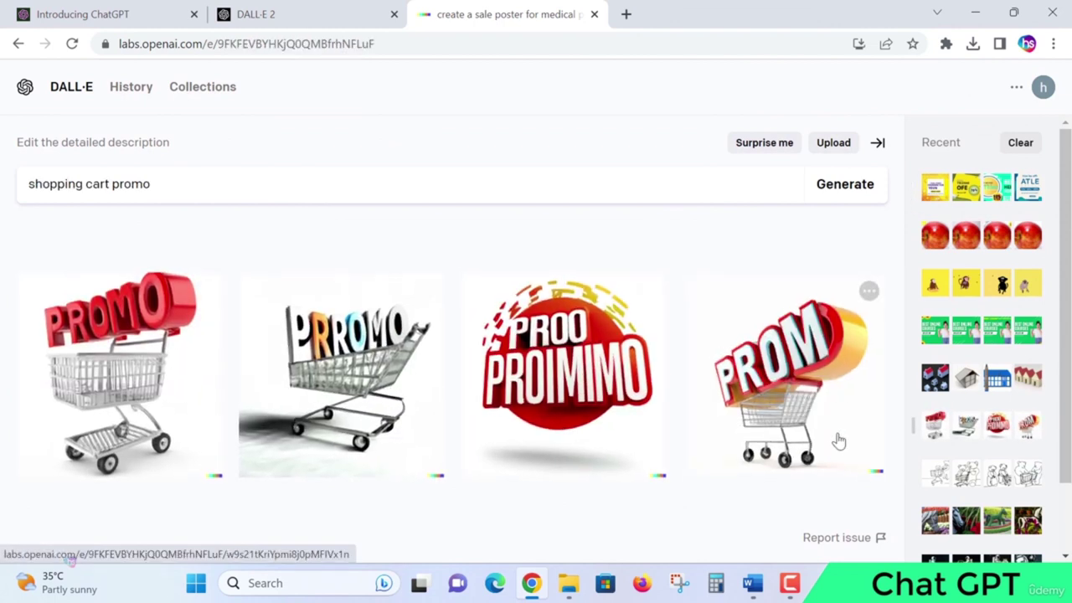
{"action": "left_click", "coordinate": [937, 377]}
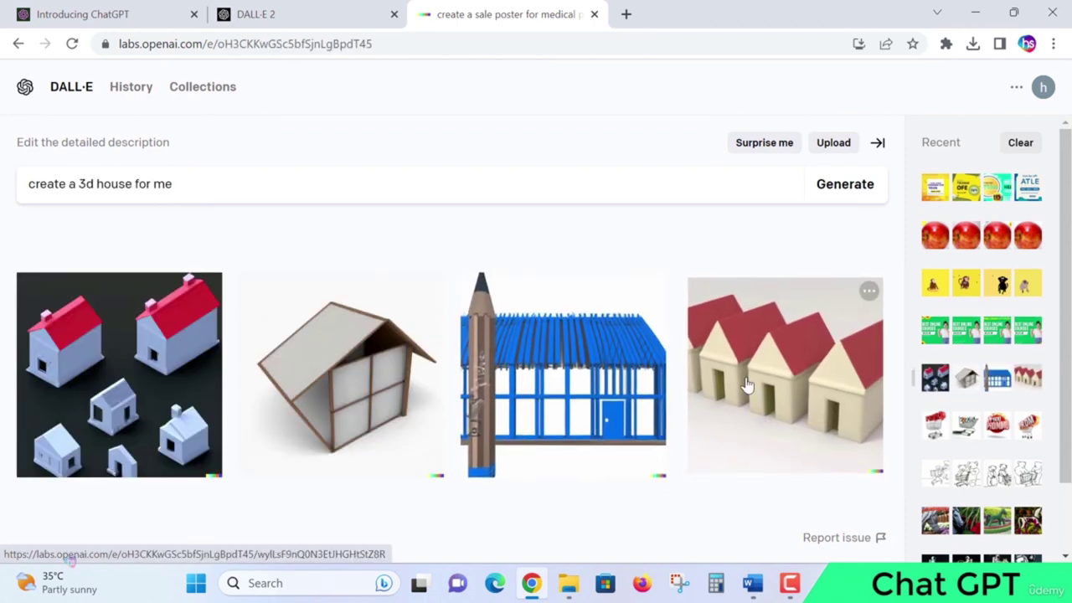
{"action": "scroll", "coordinate": [972, 377], "scroll_direction": "down", "scroll_amount": 1}
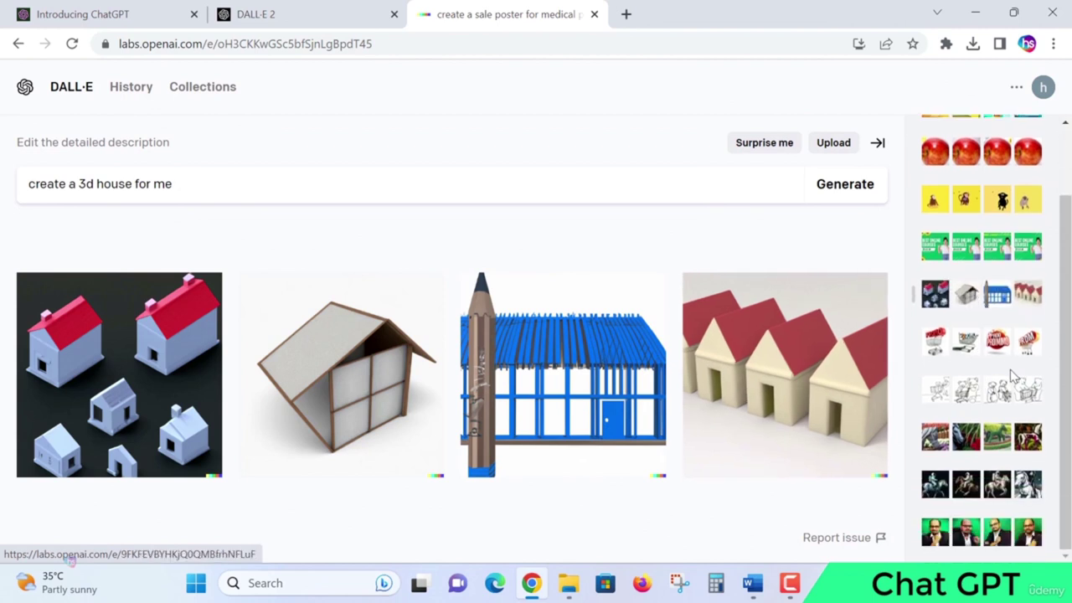
{"action": "left_click", "coordinate": [943, 490]}
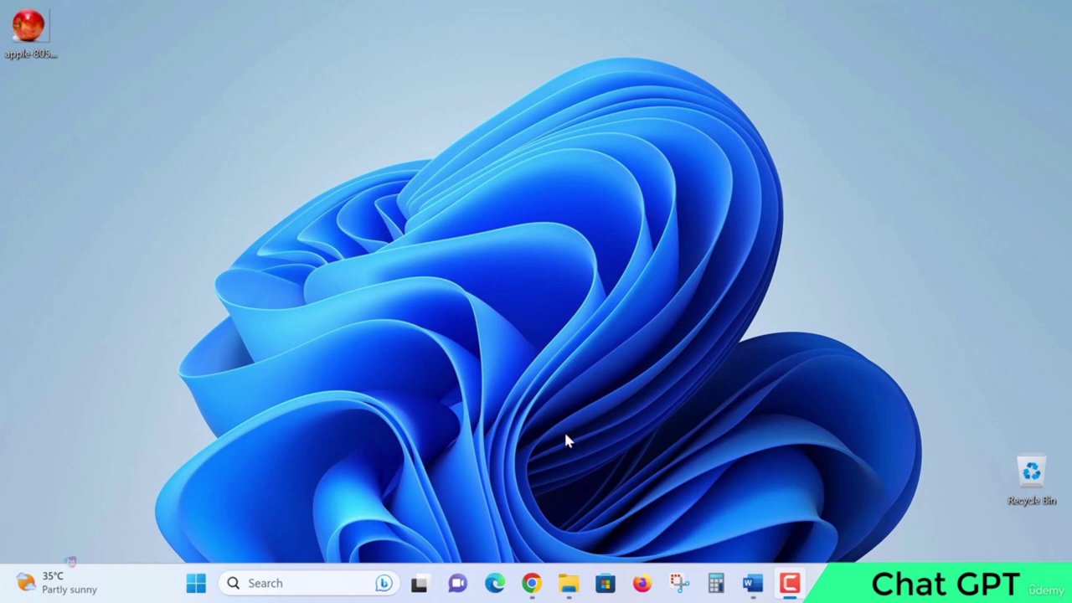
Switch to Chrome, close the DALL·E 2 product page and the DALL·E results page, and show the Introducing ChatGPT page.
{"action": "left_click", "coordinate": [533, 585]}
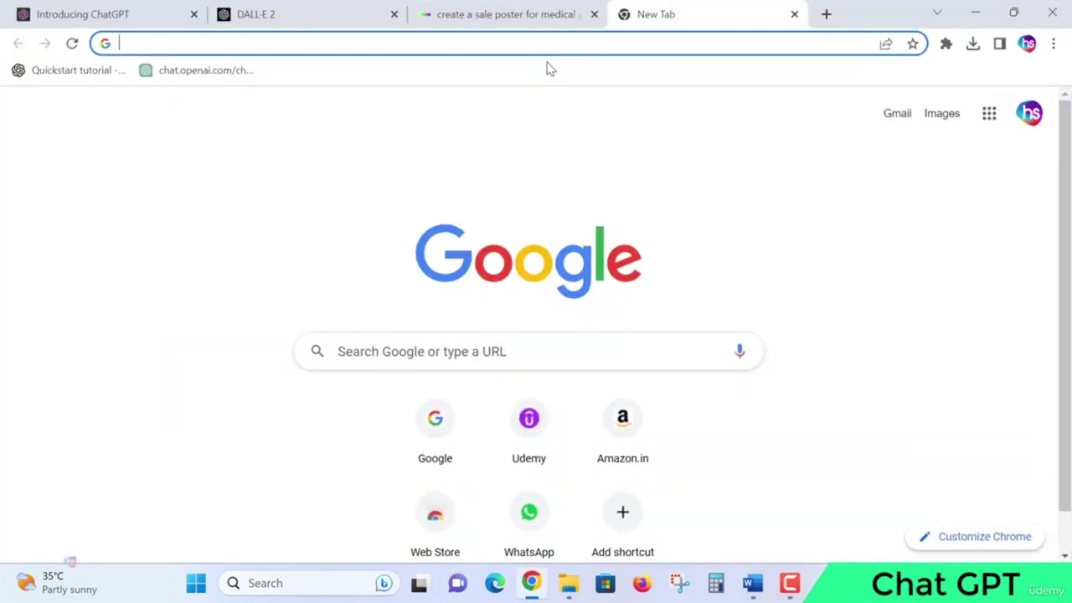
{"action": "left_click", "coordinate": [315, 7]}
{"action": "left_click", "coordinate": [394, 14]}
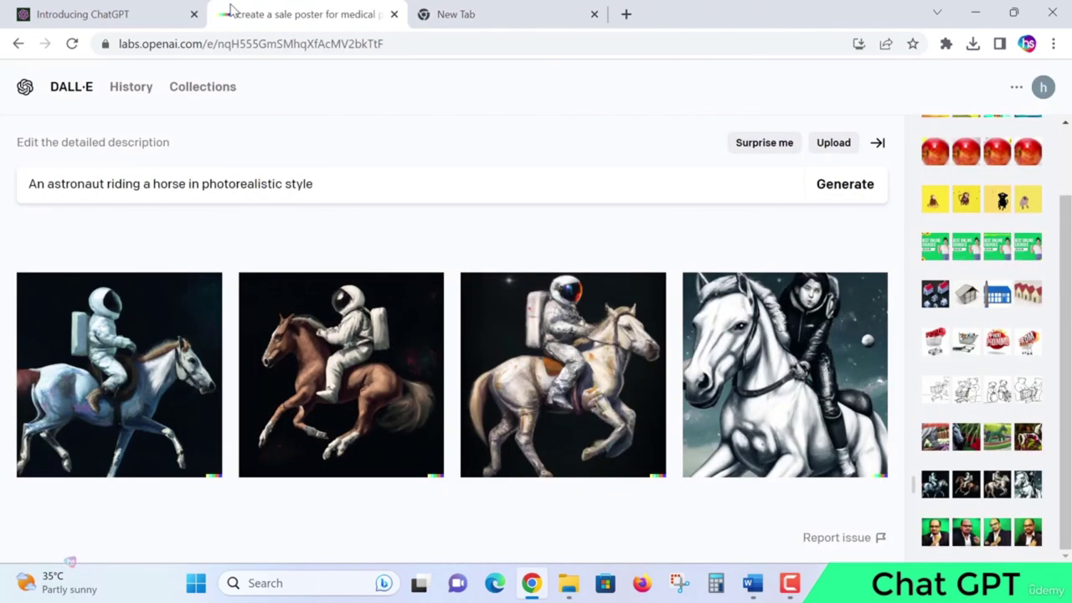
{"action": "left_click", "coordinate": [394, 14]}
{"action": "left_click", "coordinate": [139, 8]}
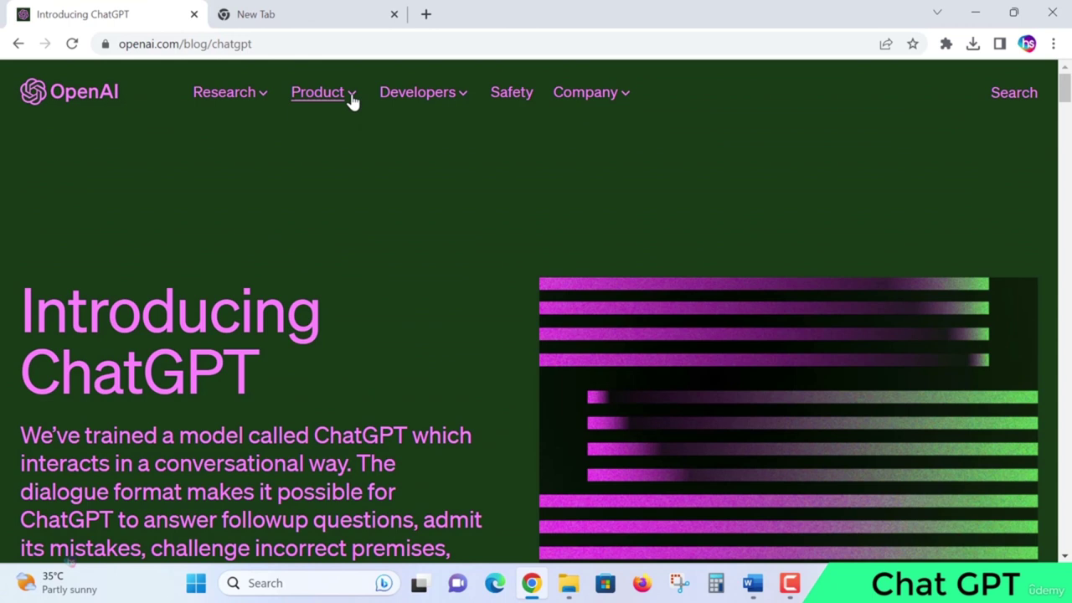
Look through the Developers, Product and Research links on the Introducing ChatGPT page.
{"action": "left_click", "coordinate": [463, 96]}
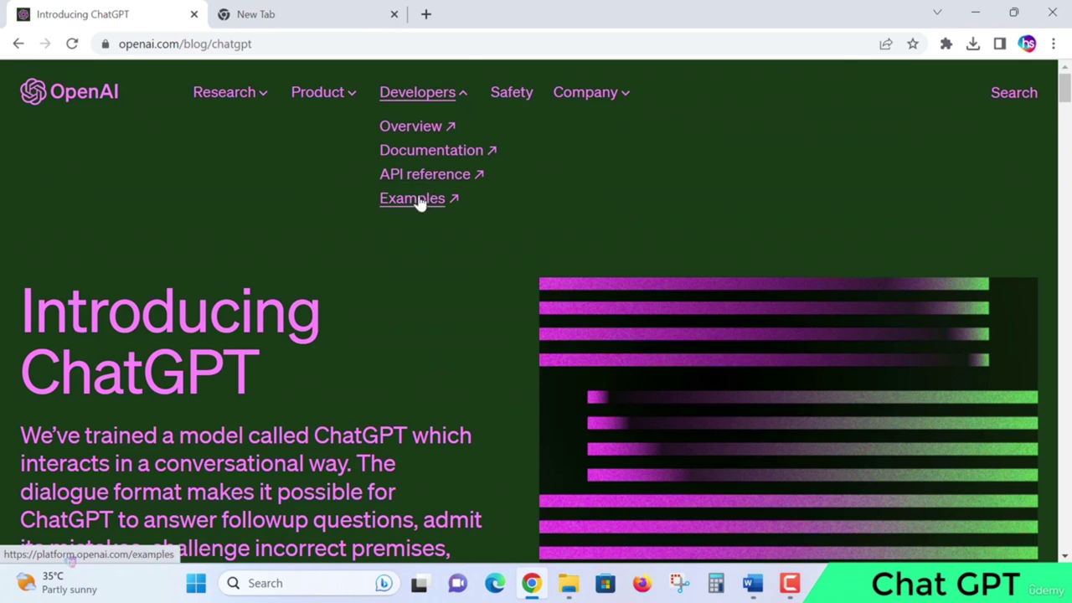
{"action": "left_click", "coordinate": [350, 94]}
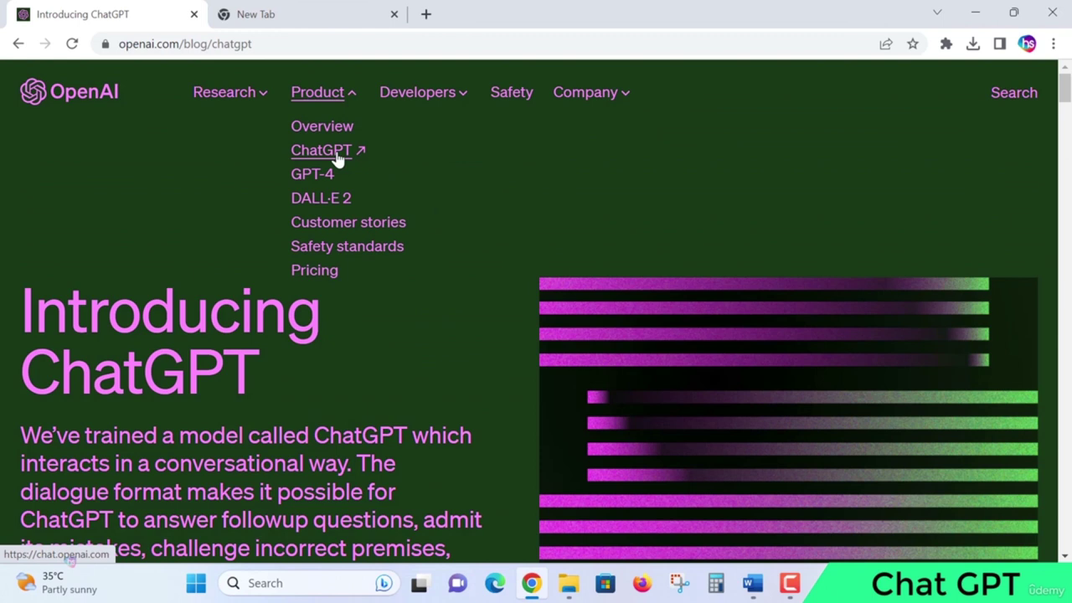
{"action": "left_click", "coordinate": [263, 93]}
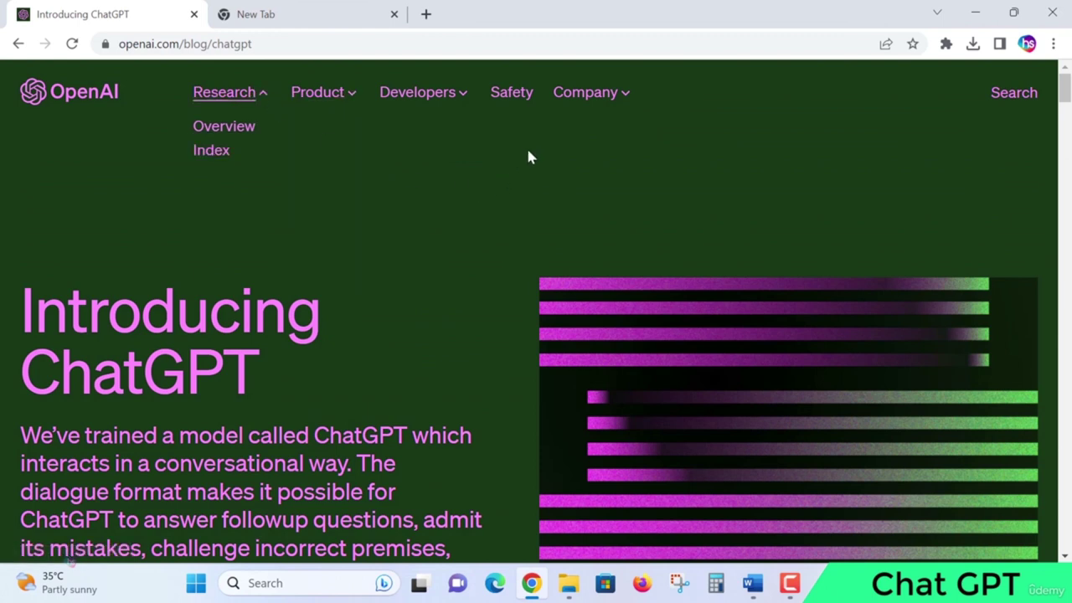
{"action": "left_click", "coordinate": [462, 94]}
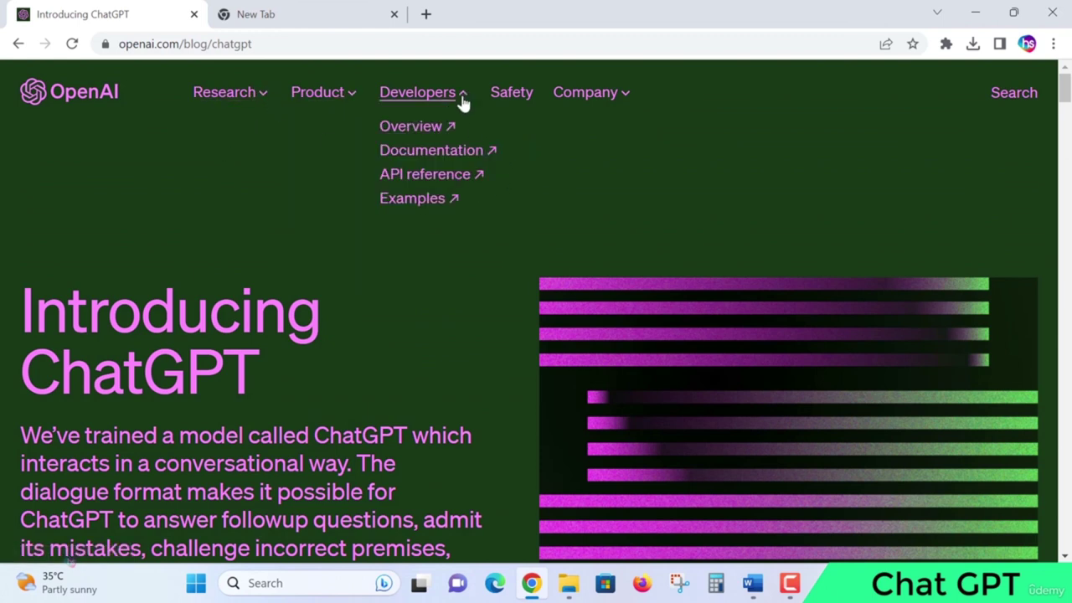
{"action": "left_click", "coordinate": [586, 169]}
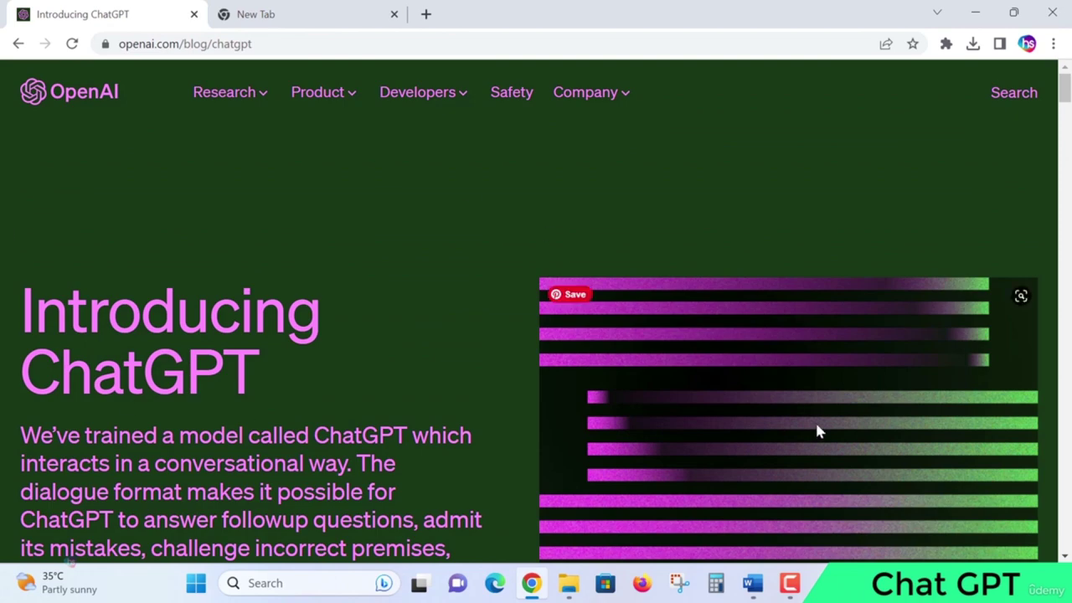
{"action": "key", "text": "super+d"}
{"action": "key", "text": "super+d"}
{"action": "key", "text": "super+d"}
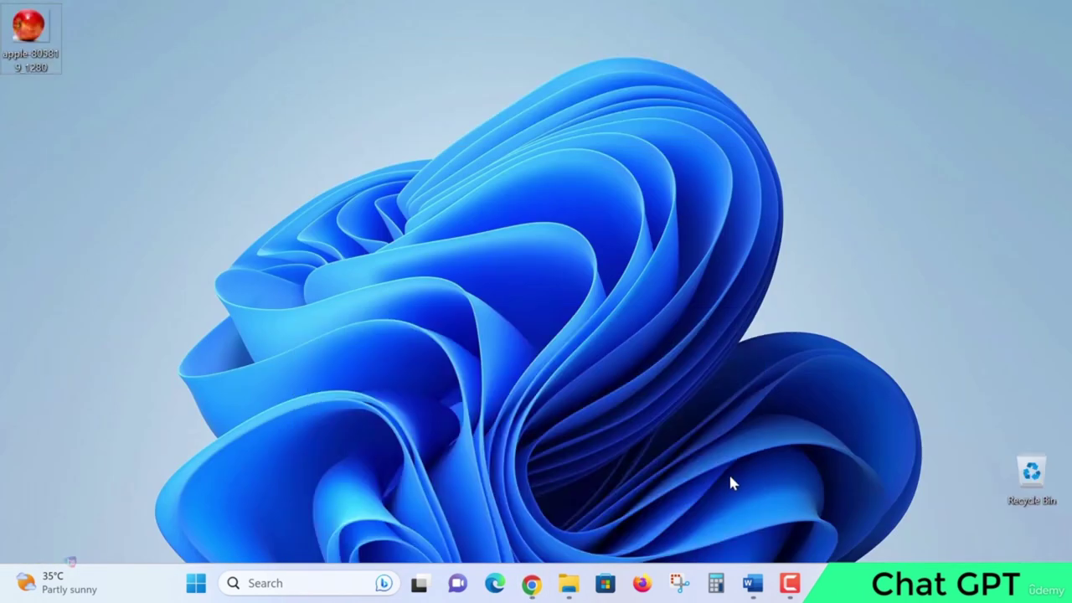
{"action": "key", "text": "super+d"}
Open Chrome's Extensions management page in the empty New Tab.
{"action": "left_click", "coordinate": [390, 4]}
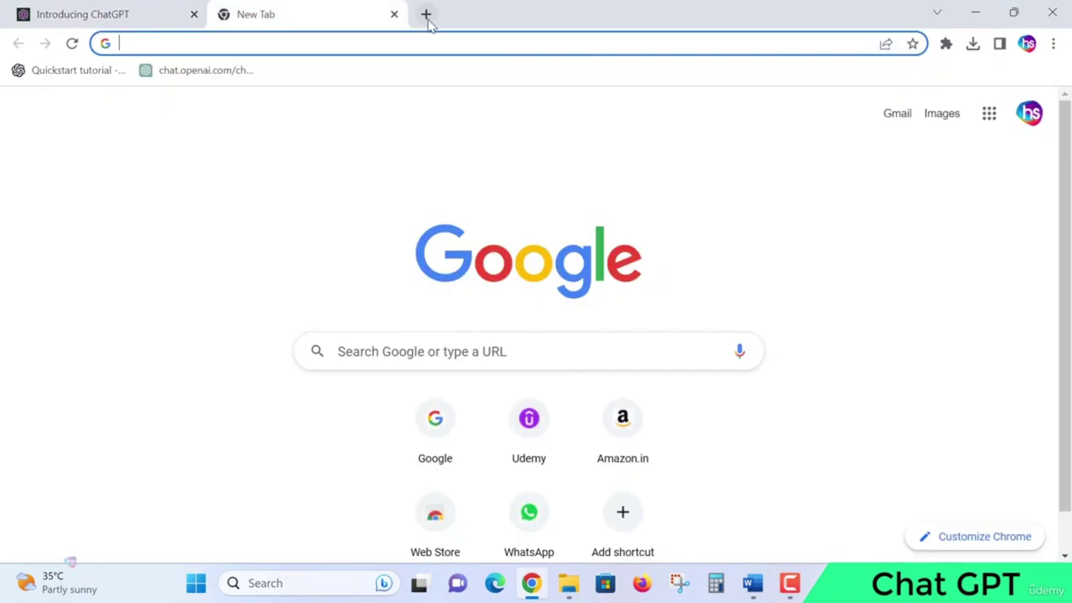
{"action": "left_click", "coordinate": [1055, 44]}
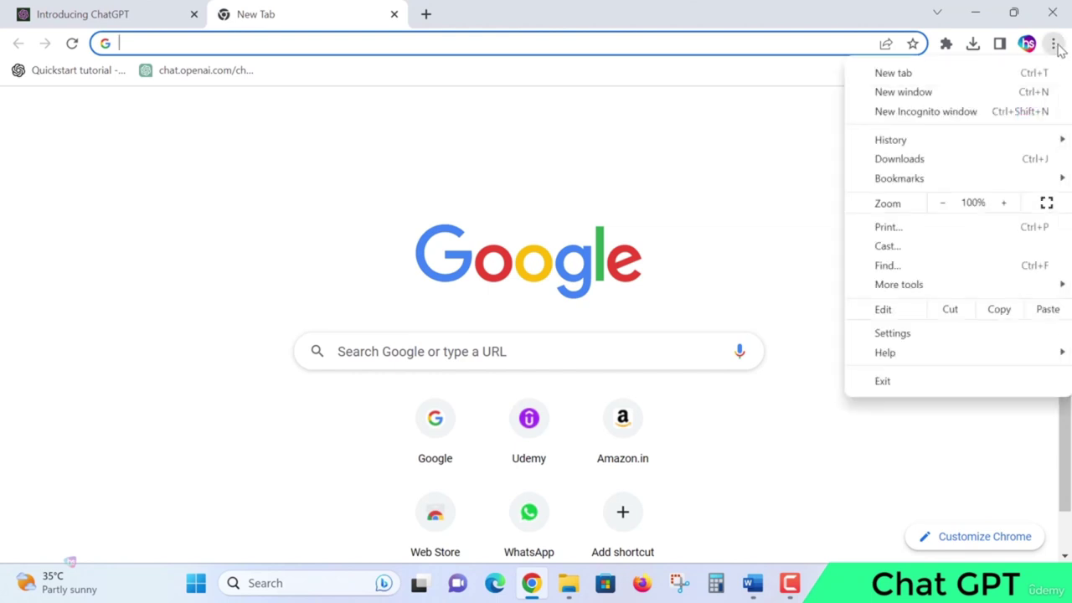
{"action": "mouse_move", "coordinate": [974, 289]}
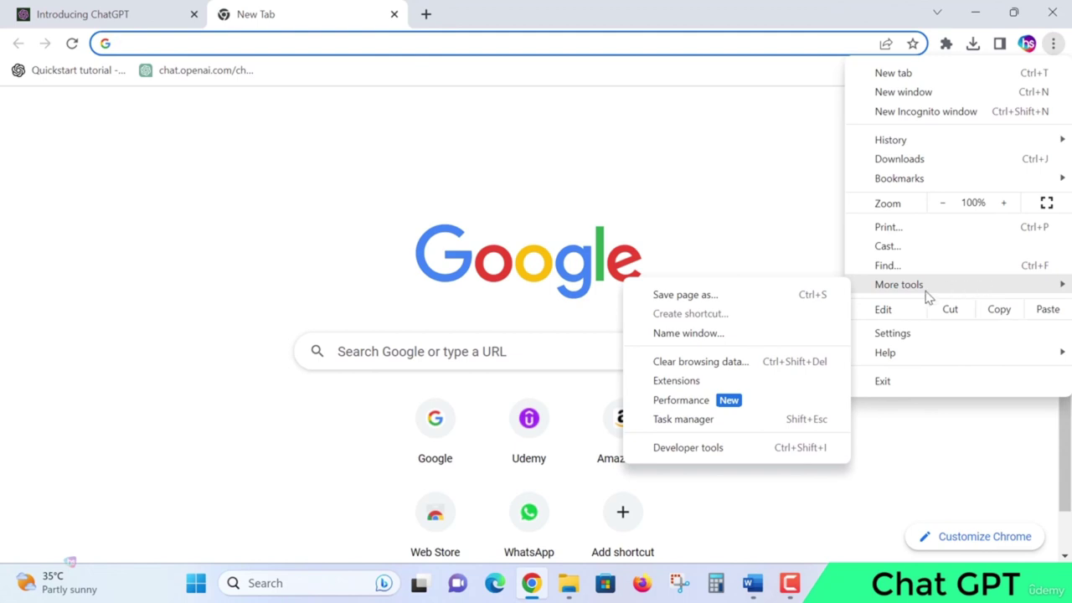
{"action": "left_click", "coordinate": [729, 387]}
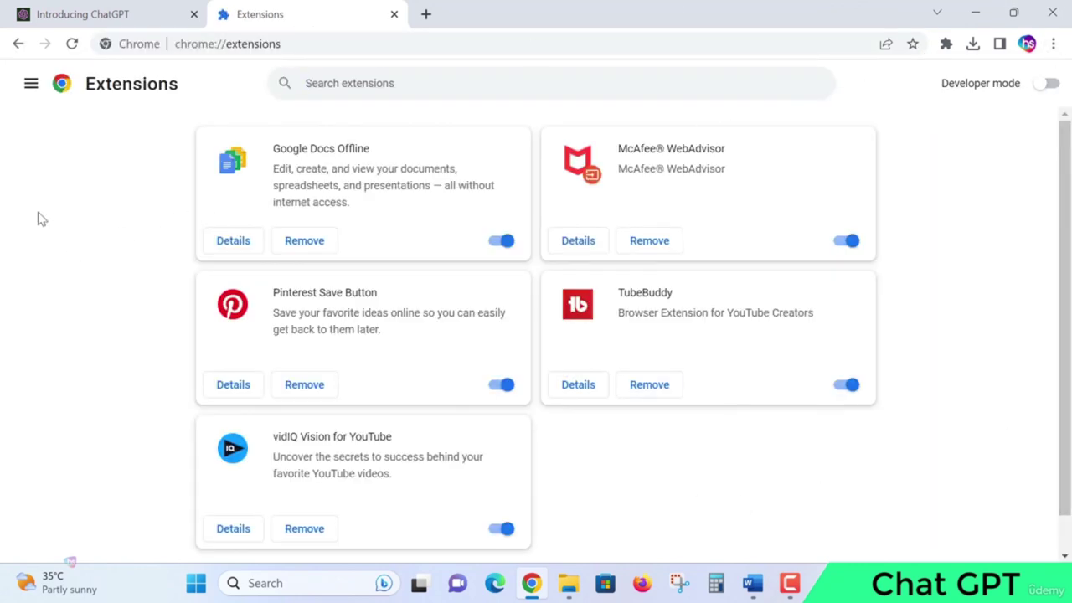
Open the Chrome Web Store from the Extensions page and search the store for "chatgpt".
{"action": "left_click", "coordinate": [31, 84]}
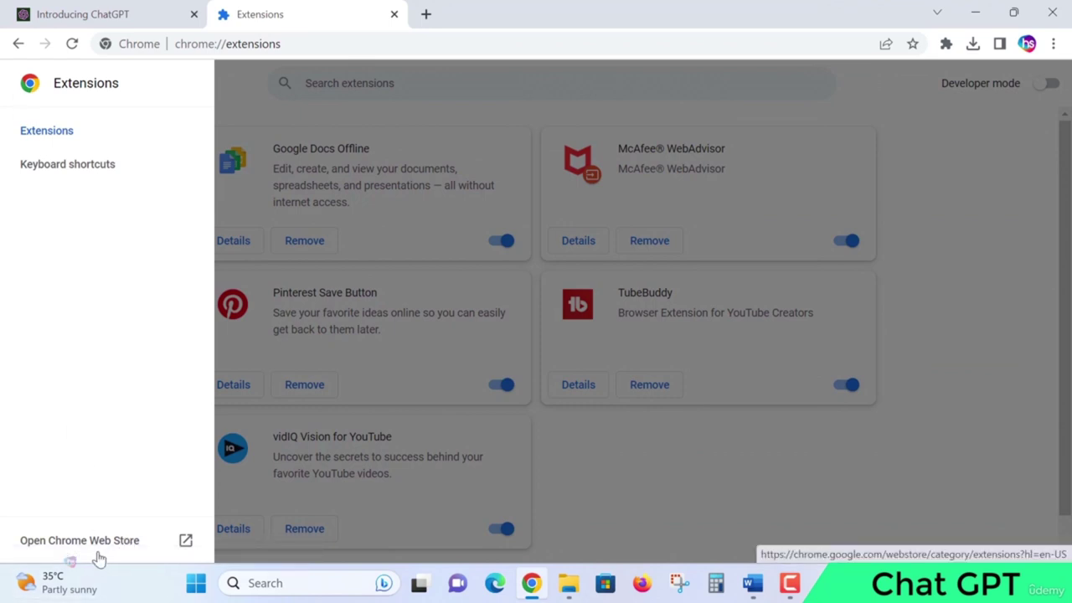
{"action": "left_click", "coordinate": [120, 540]}
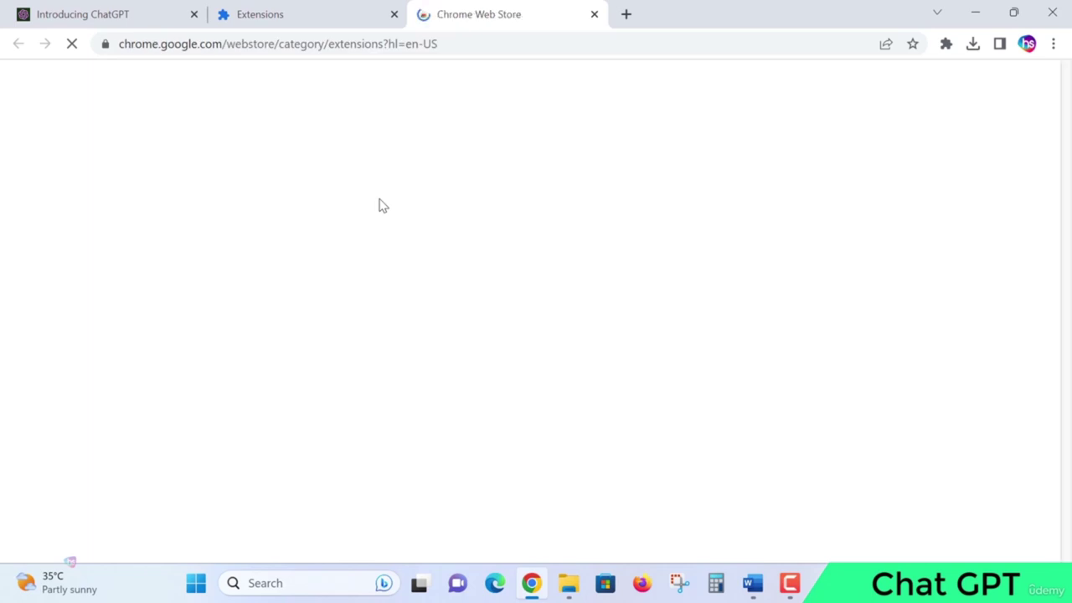
{"action": "left_click", "coordinate": [114, 148]}
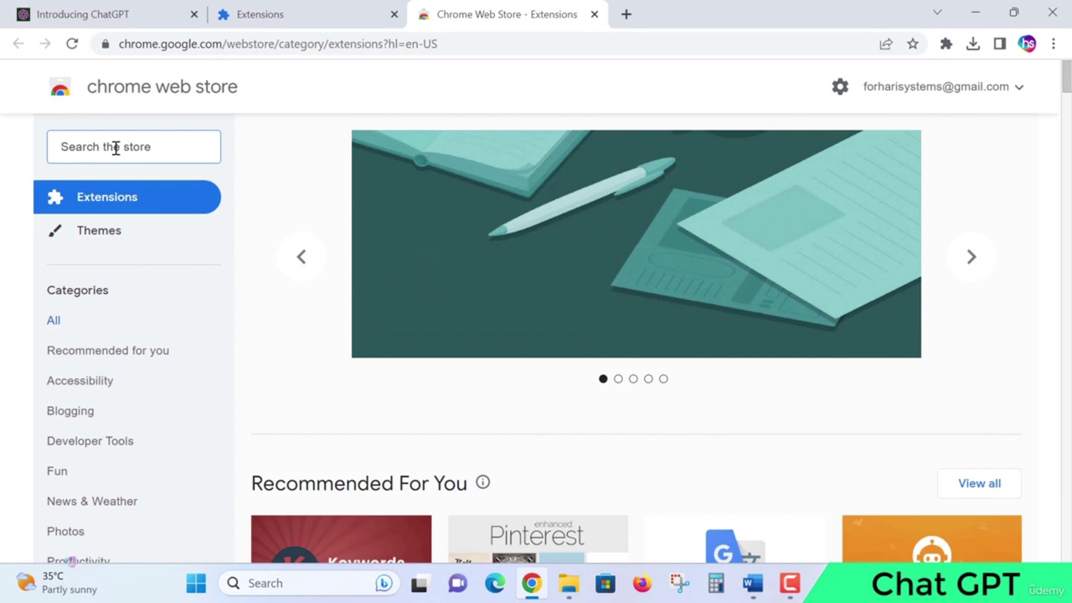
{"action": "type", "text": "chatgpt"}
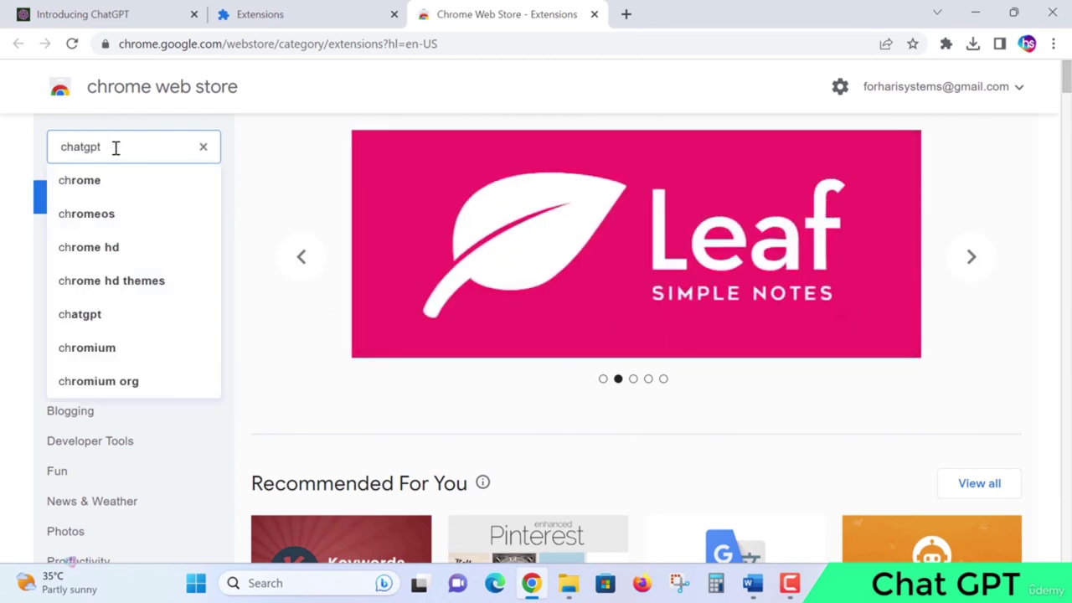
{"action": "left_click", "coordinate": [104, 184]}
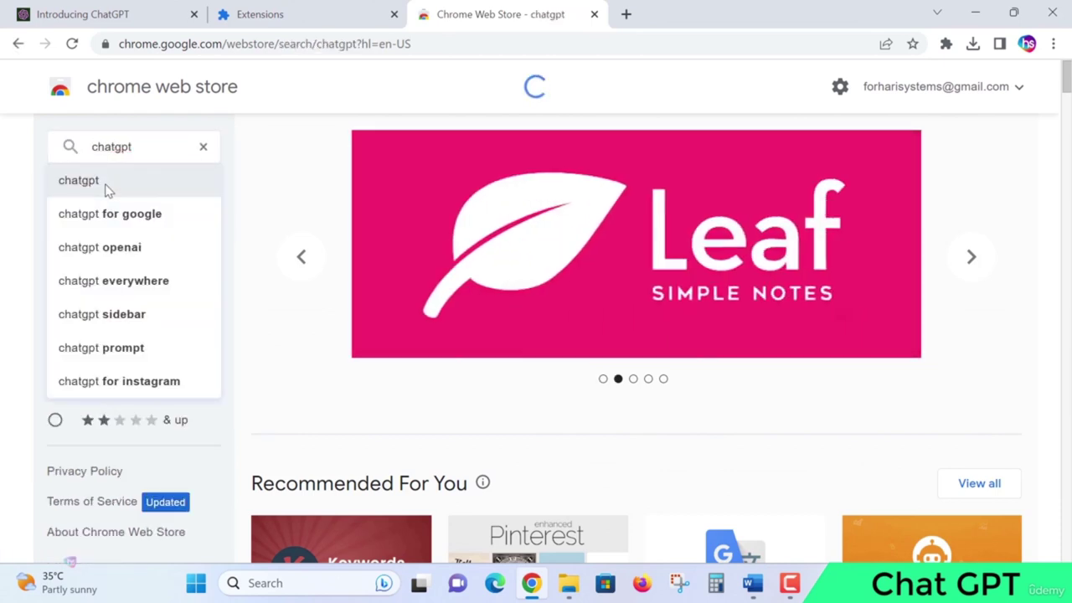